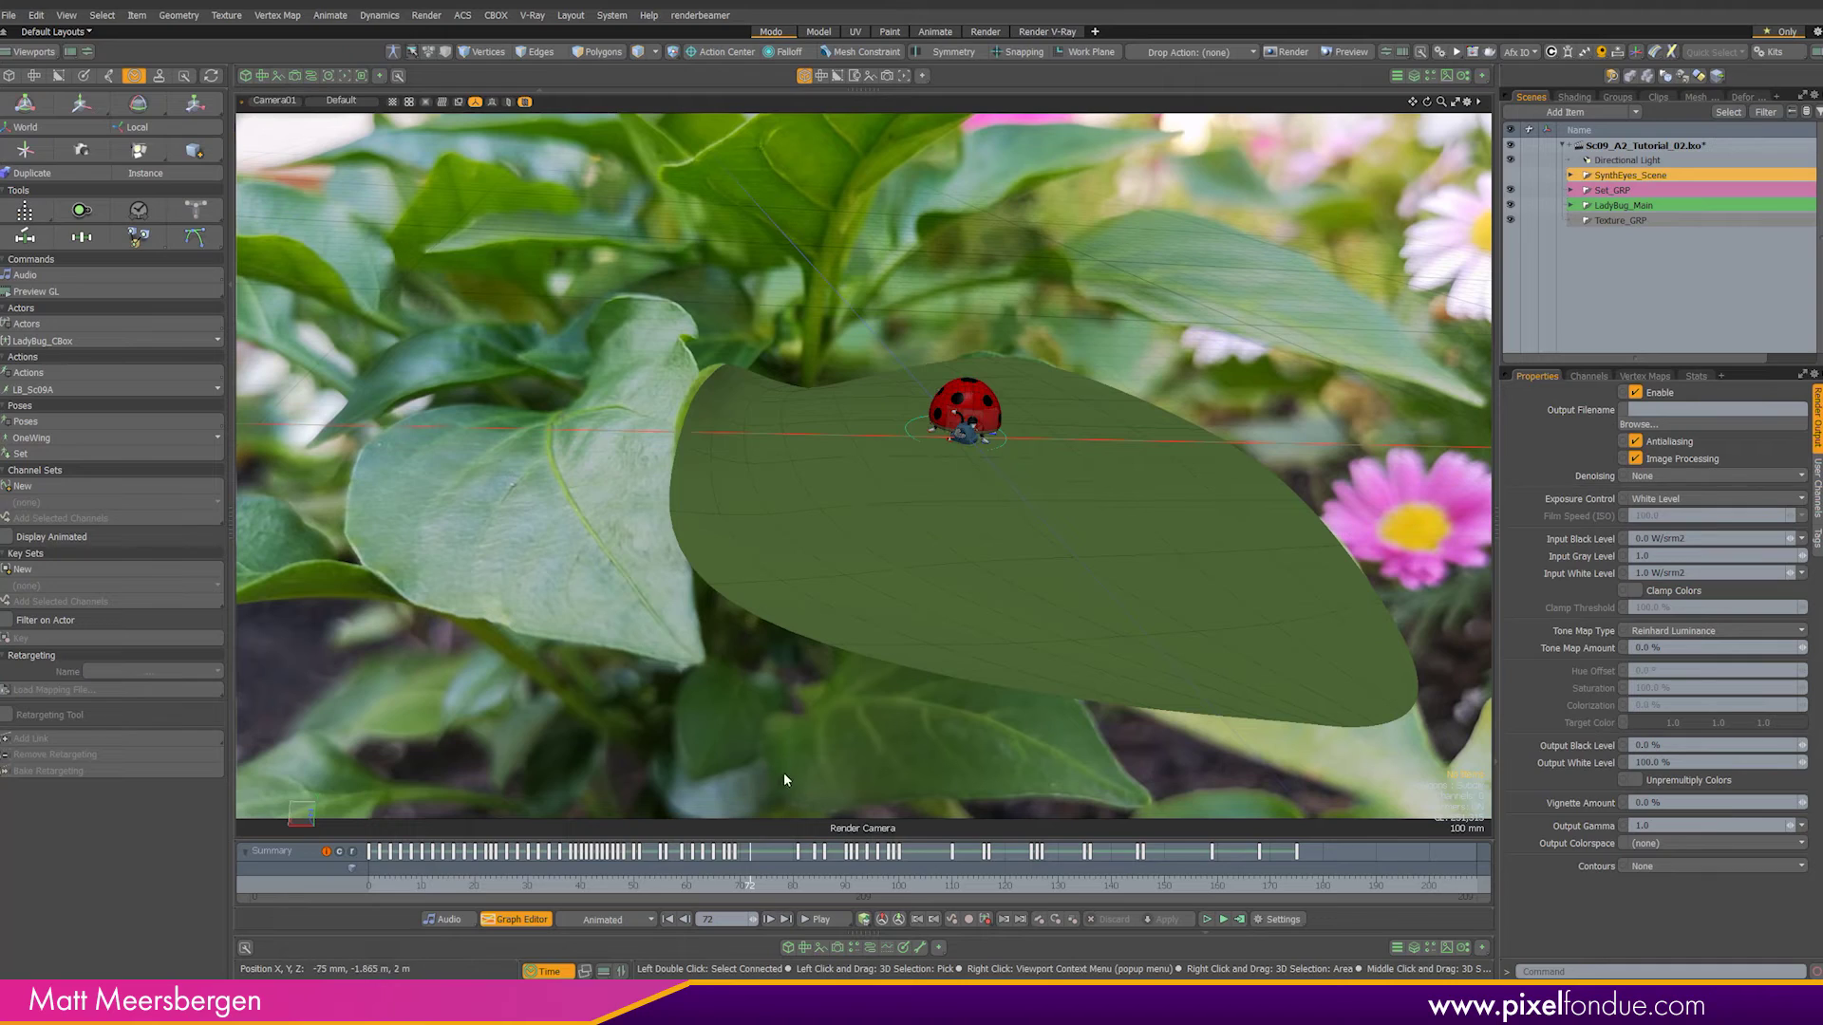
Step: Scrub through the ladybug's animation on the timeline and switch to the Render layout
mouse_move(750, 885)
left_mouse_down()
mouse_move(1033, 884)
mouse_move(745, 885)
mouse_move(882, 885)
left_mouse_up()
mouse_move(755, 888)
left_mouse_down()
mouse_move(1037, 888)
mouse_move(444, 885)
mouse_move(882, 885)
left_mouse_up()
left_click_drag(753, 885, 1047, 885)
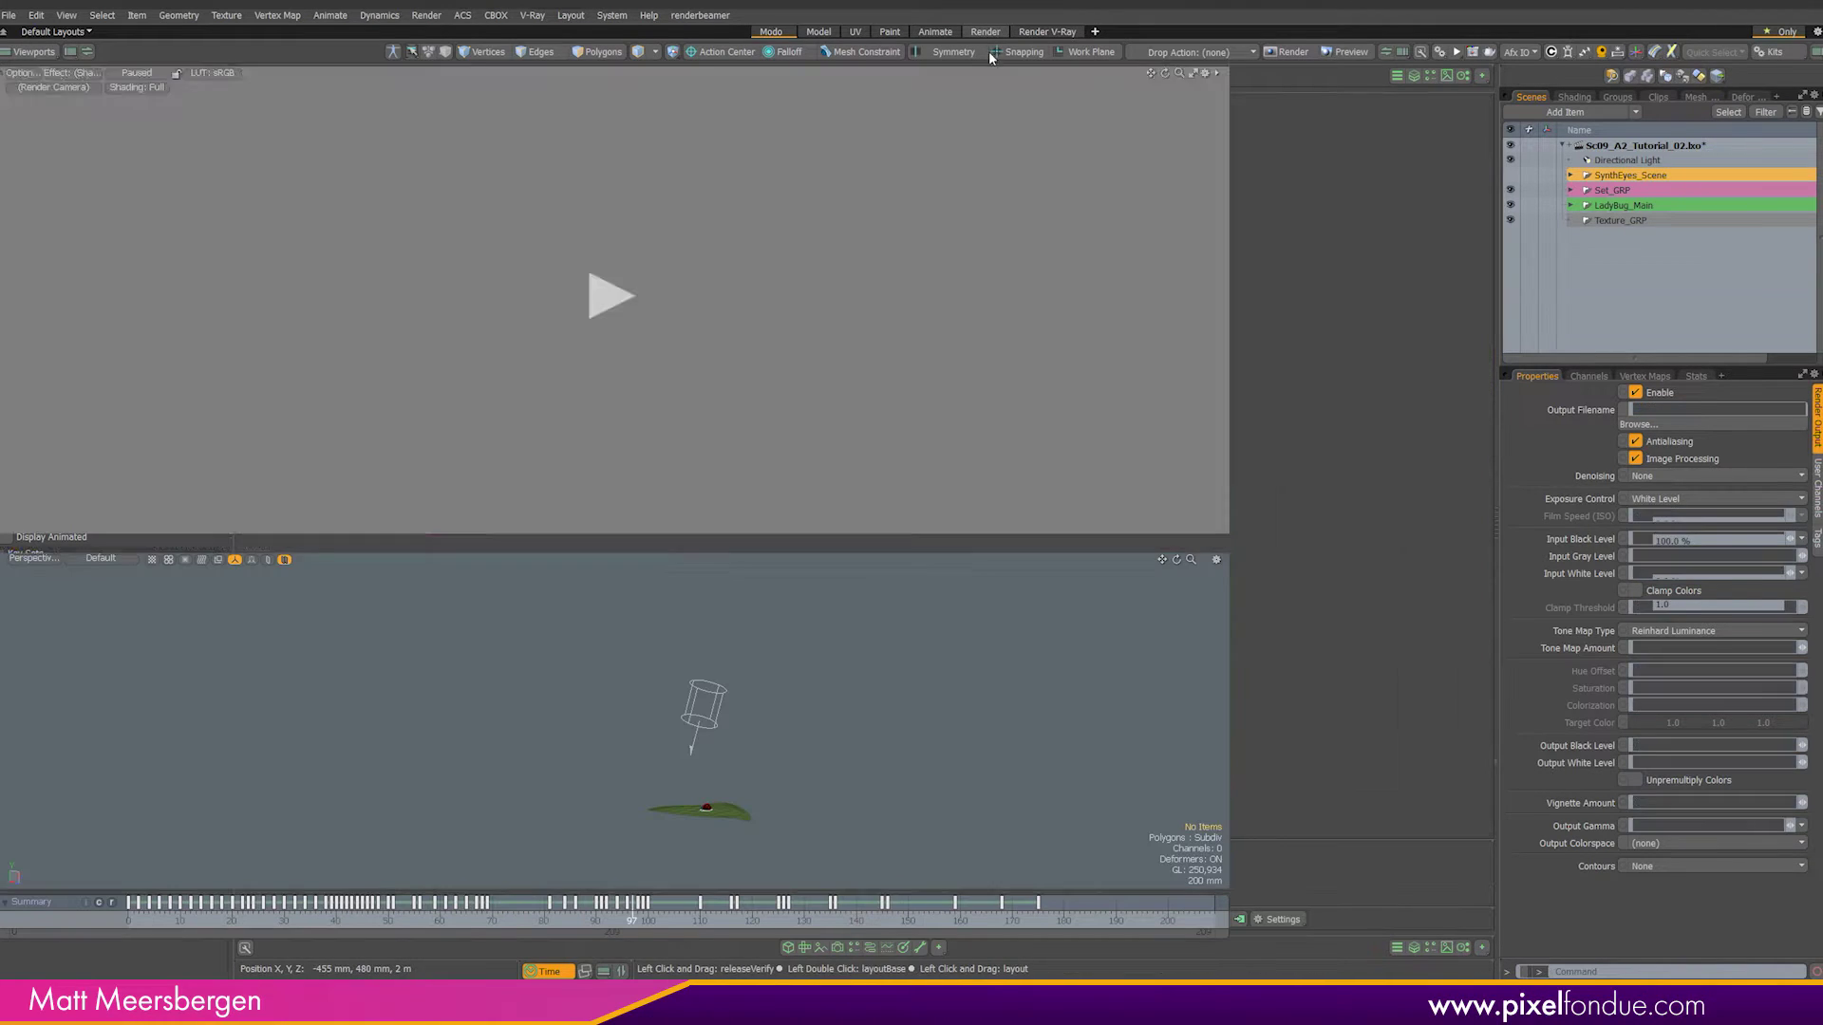
left_click(1001, 32)
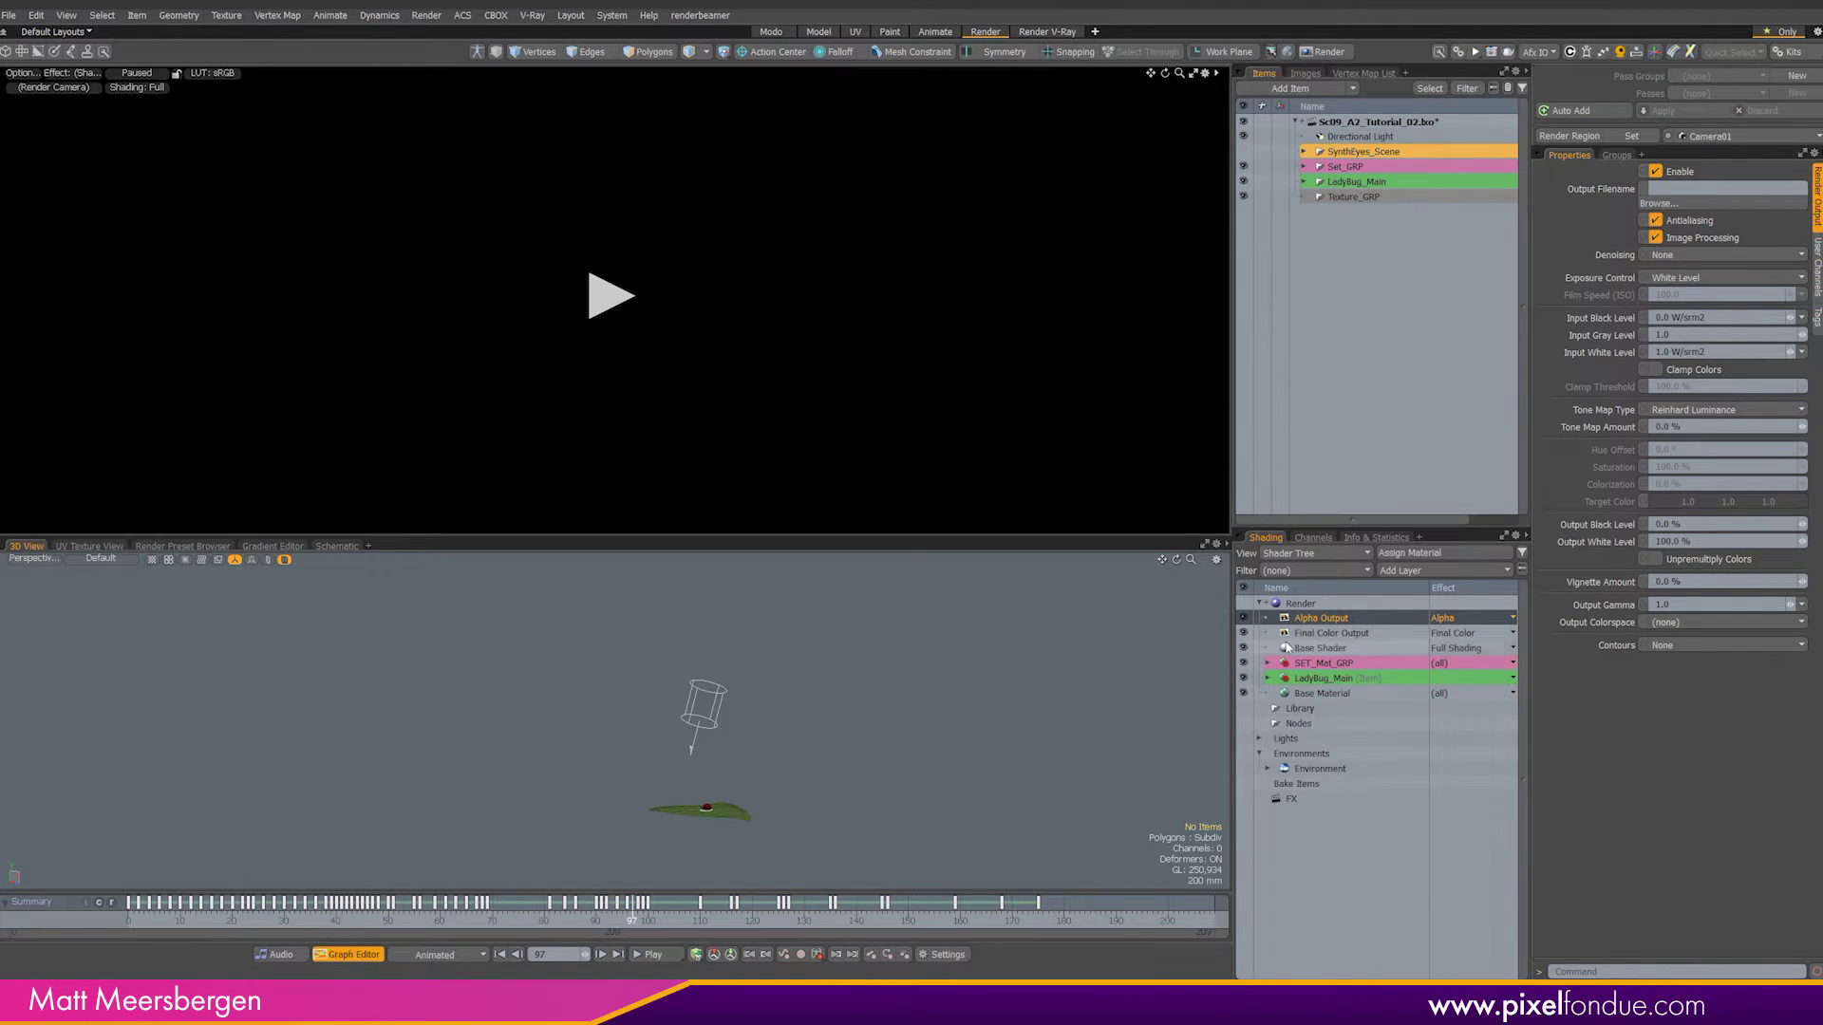
Step: Examine the shader tree's render outputs and the contents of the SET_Mat_GRP and LadyBug_Main material groups
left_click(1329, 633)
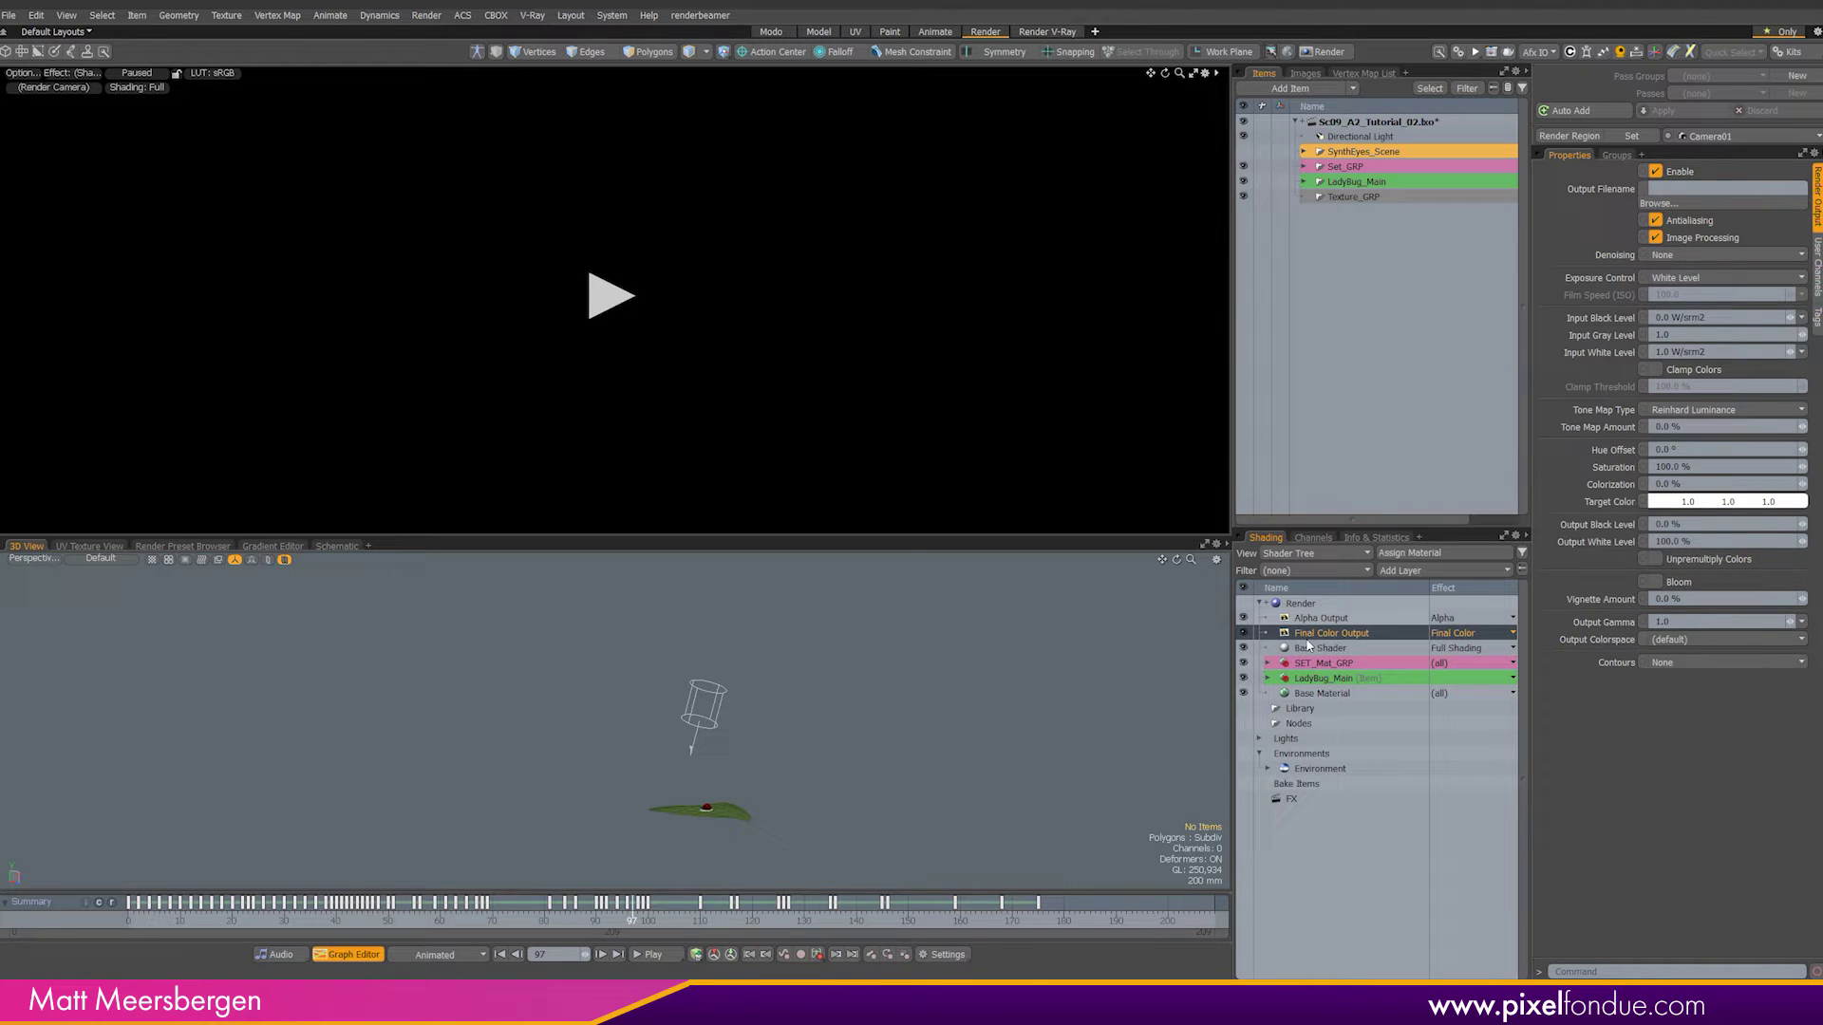
left_click(1320, 618)
left_click(1268, 662)
left_click(1268, 708)
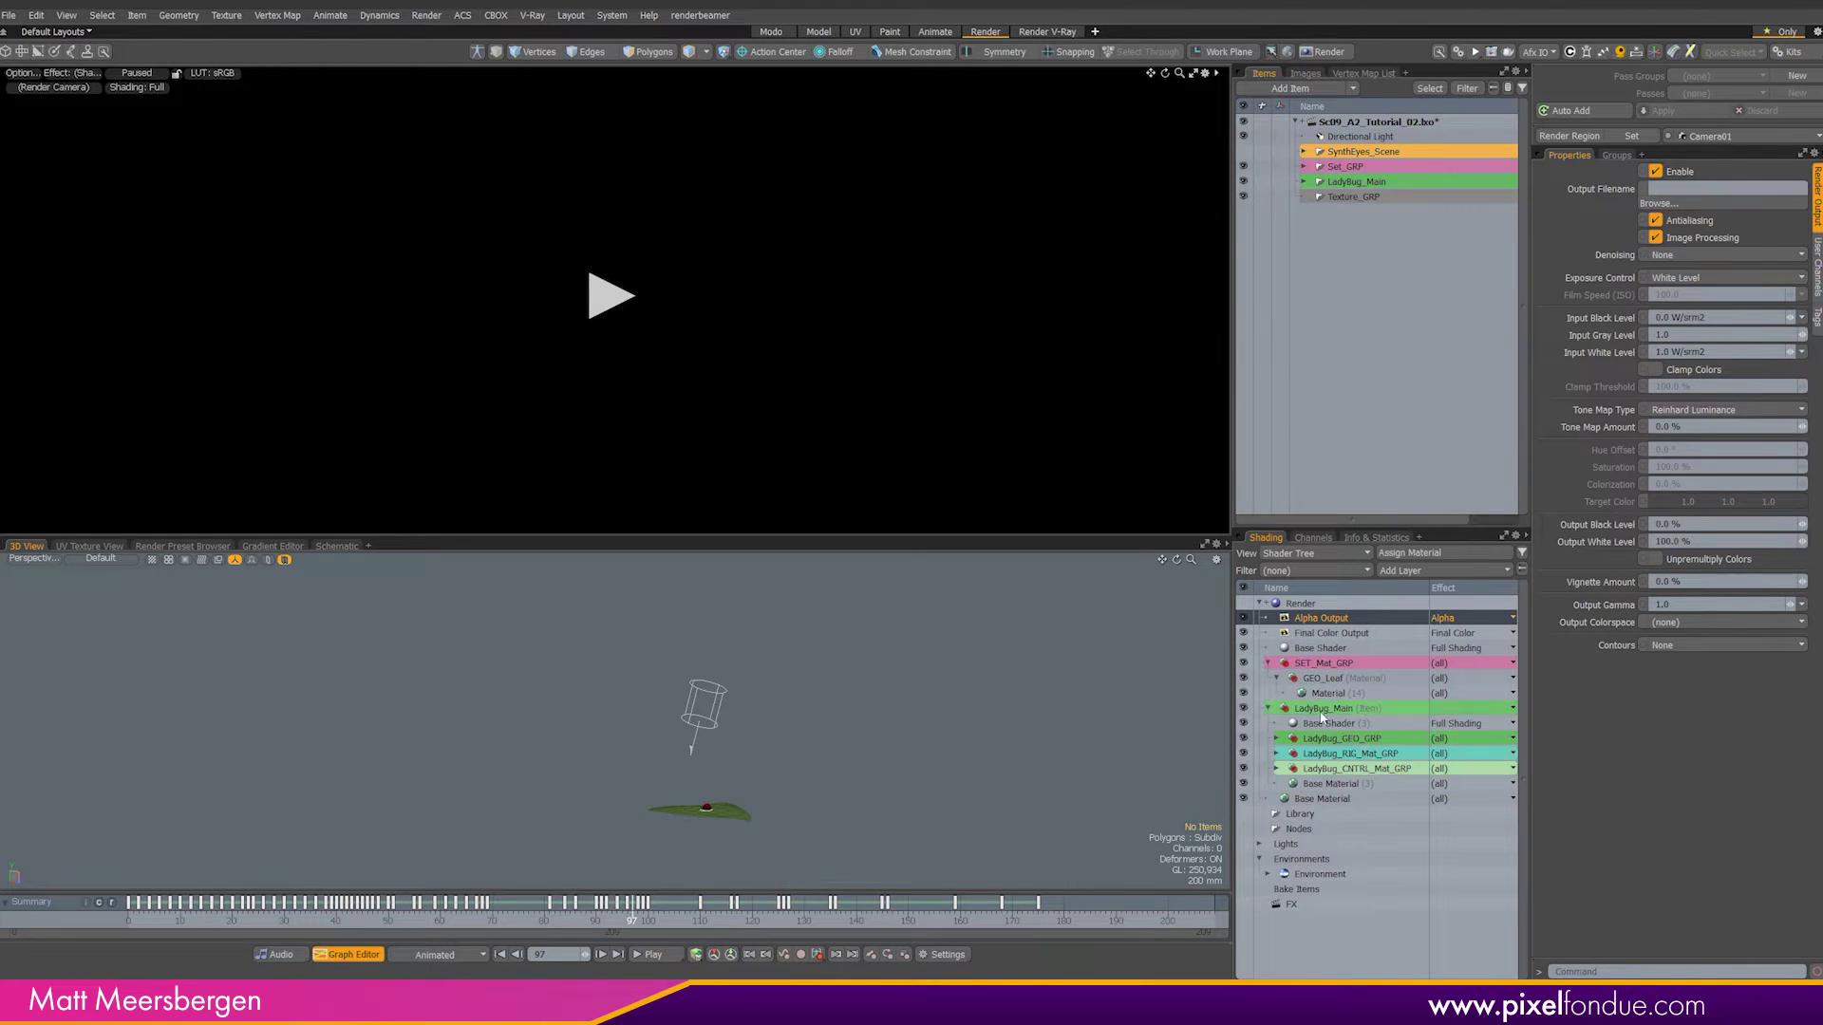
left_click(1276, 739)
scroll(1276, 664, "down", 3)
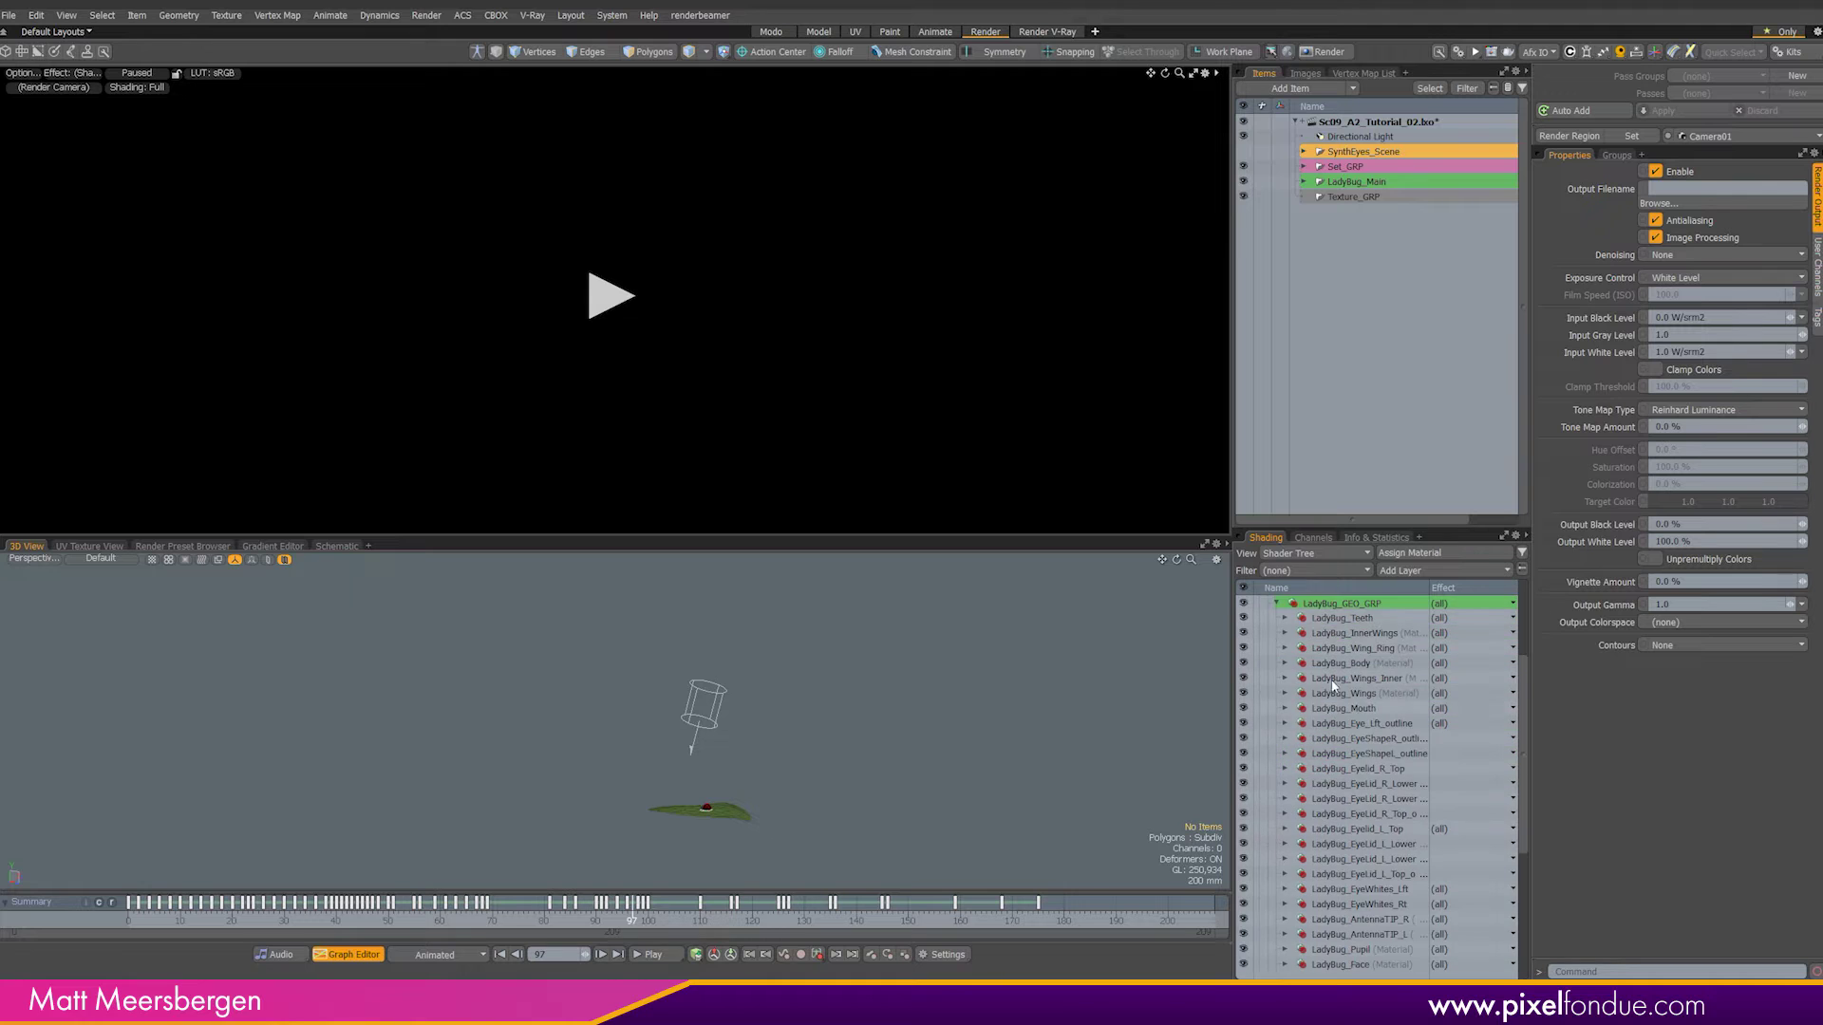
left_click(1276, 604)
left_click(1267, 708)
left_click(1268, 663)
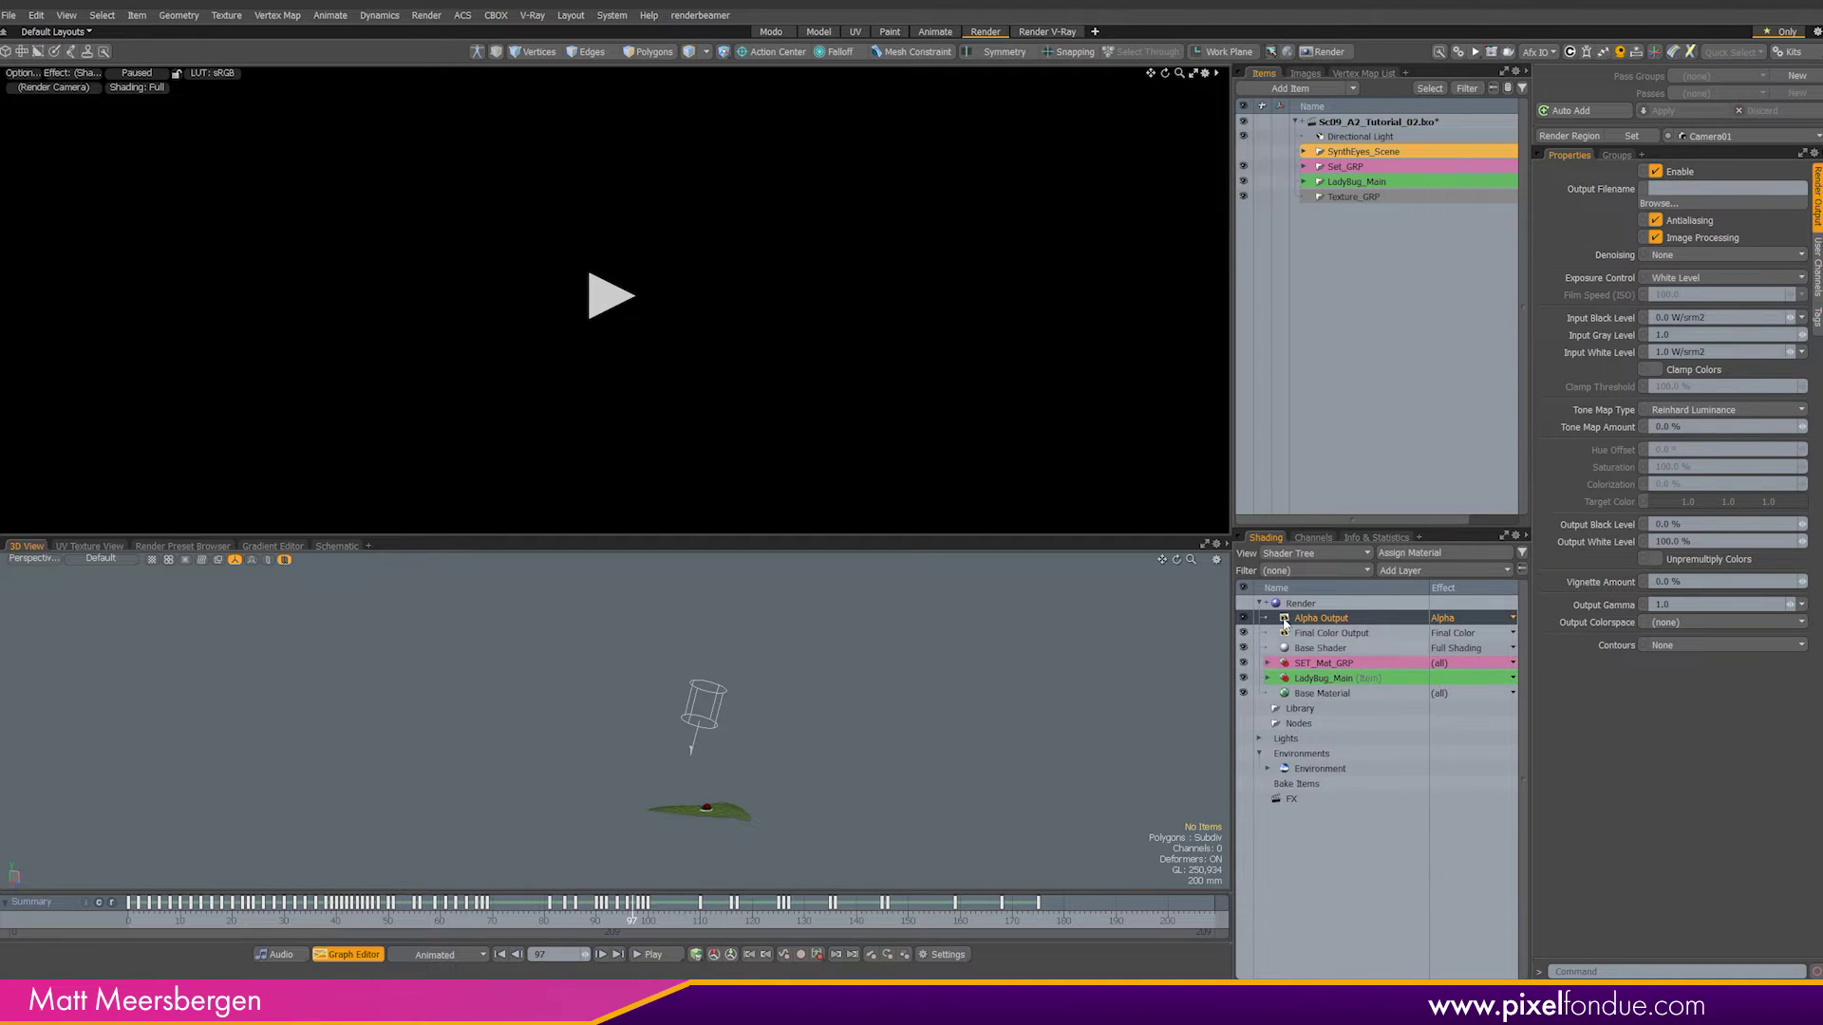
Step: Rename the Final Color output as FC and the Alpha output as AlphaAll in the shader tree
left_click(1328, 634)
double_click(1328, 633)
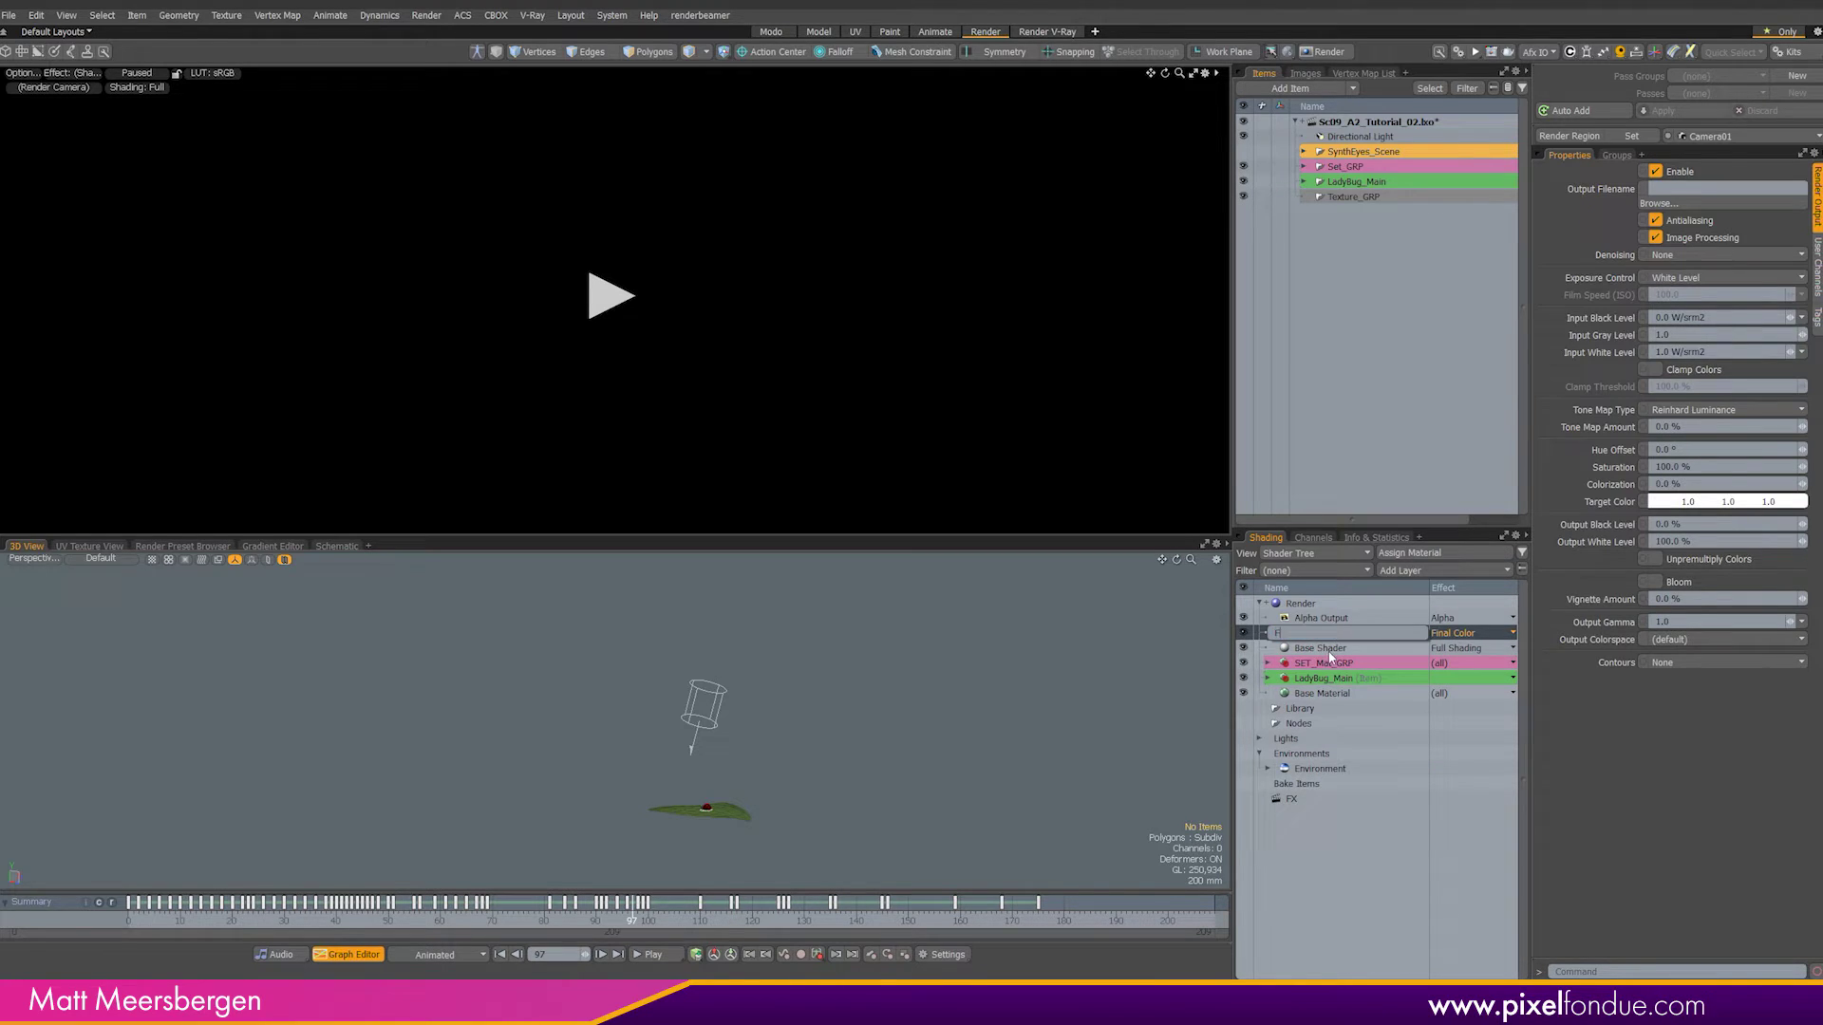
type("FC")
key("Return")
left_click(1321, 618)
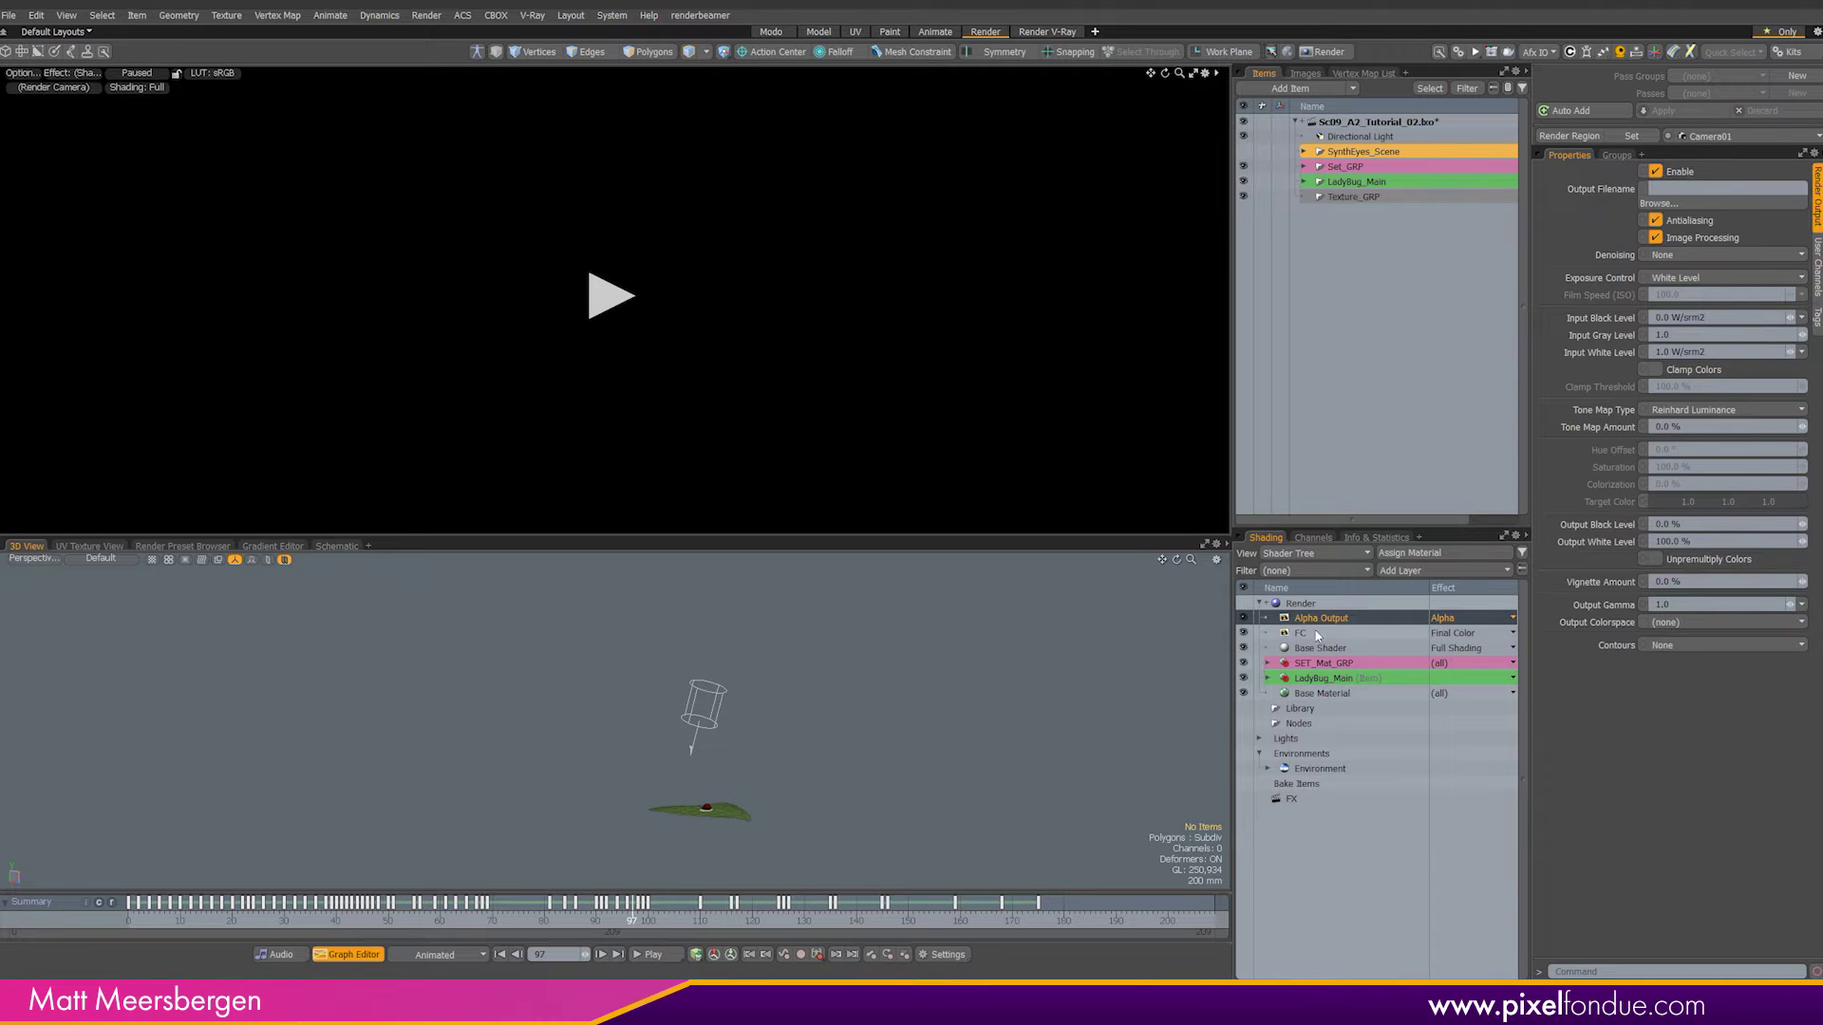
double_click(1321, 618)
type("AlphaAll")
key("Return")
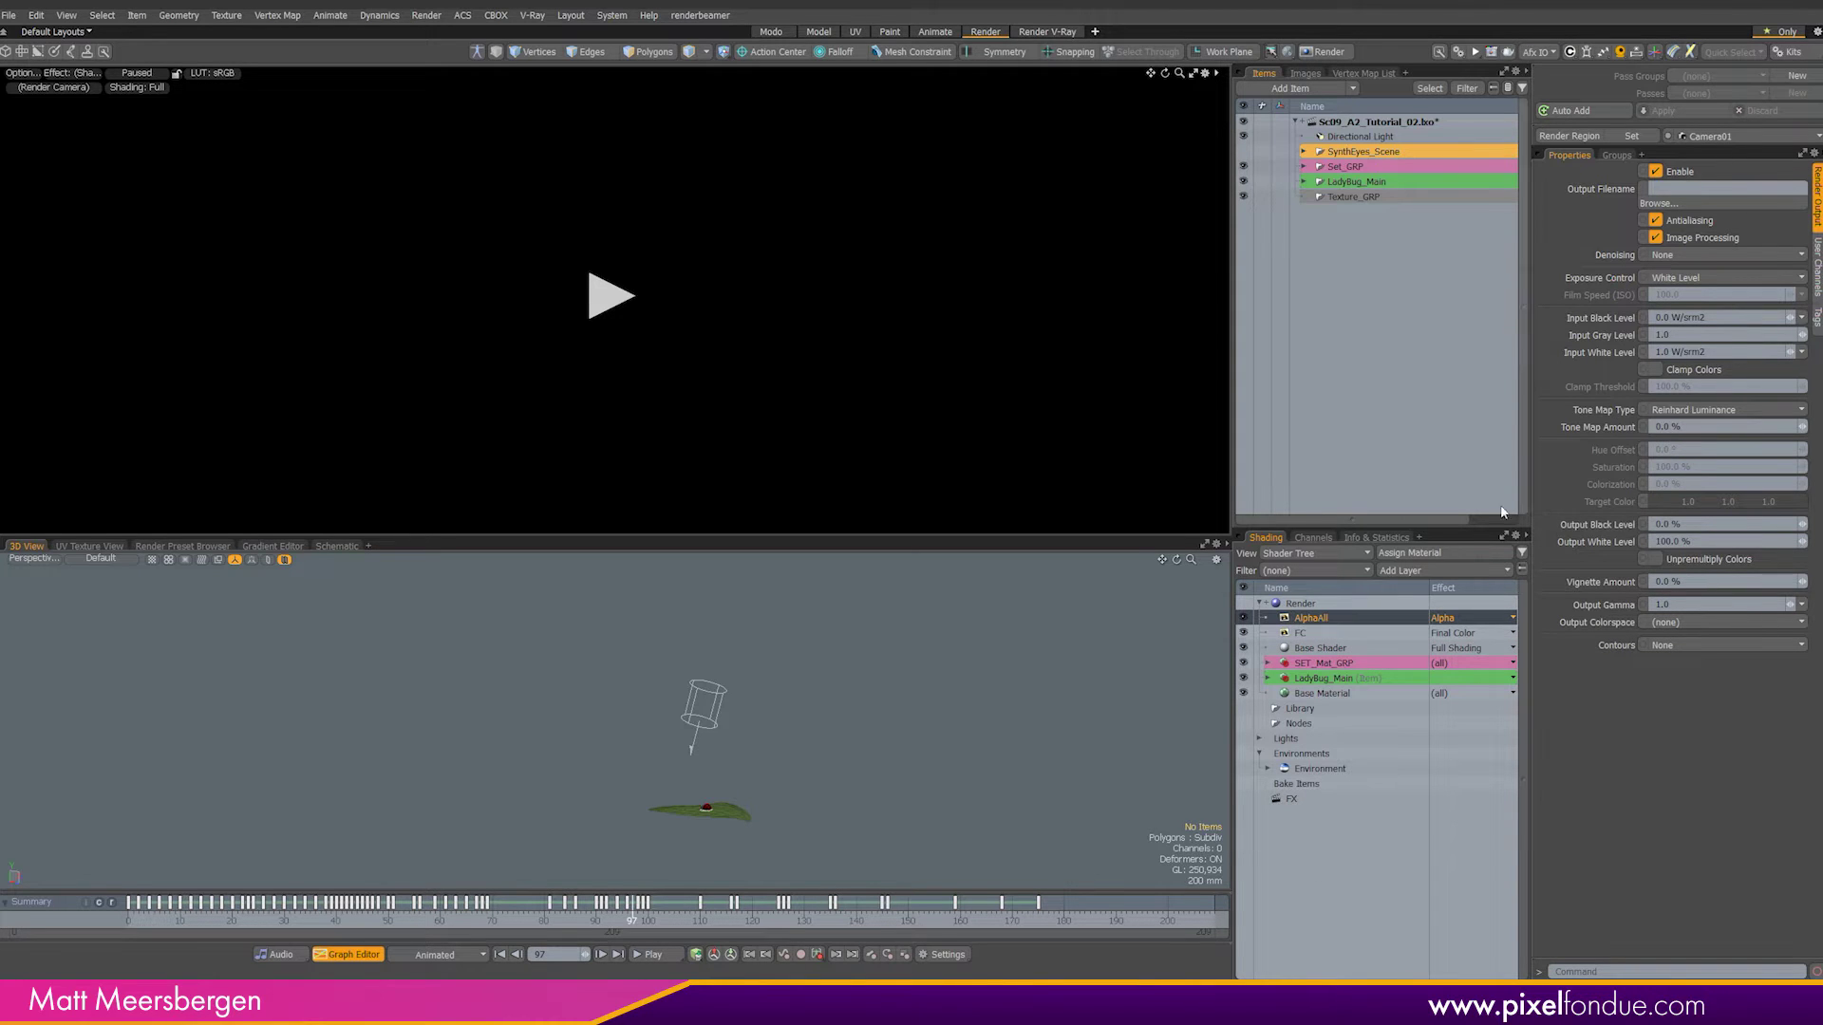
Step: Add a Depth render output to the shader tree and rename it Depth
left_click(1458, 572)
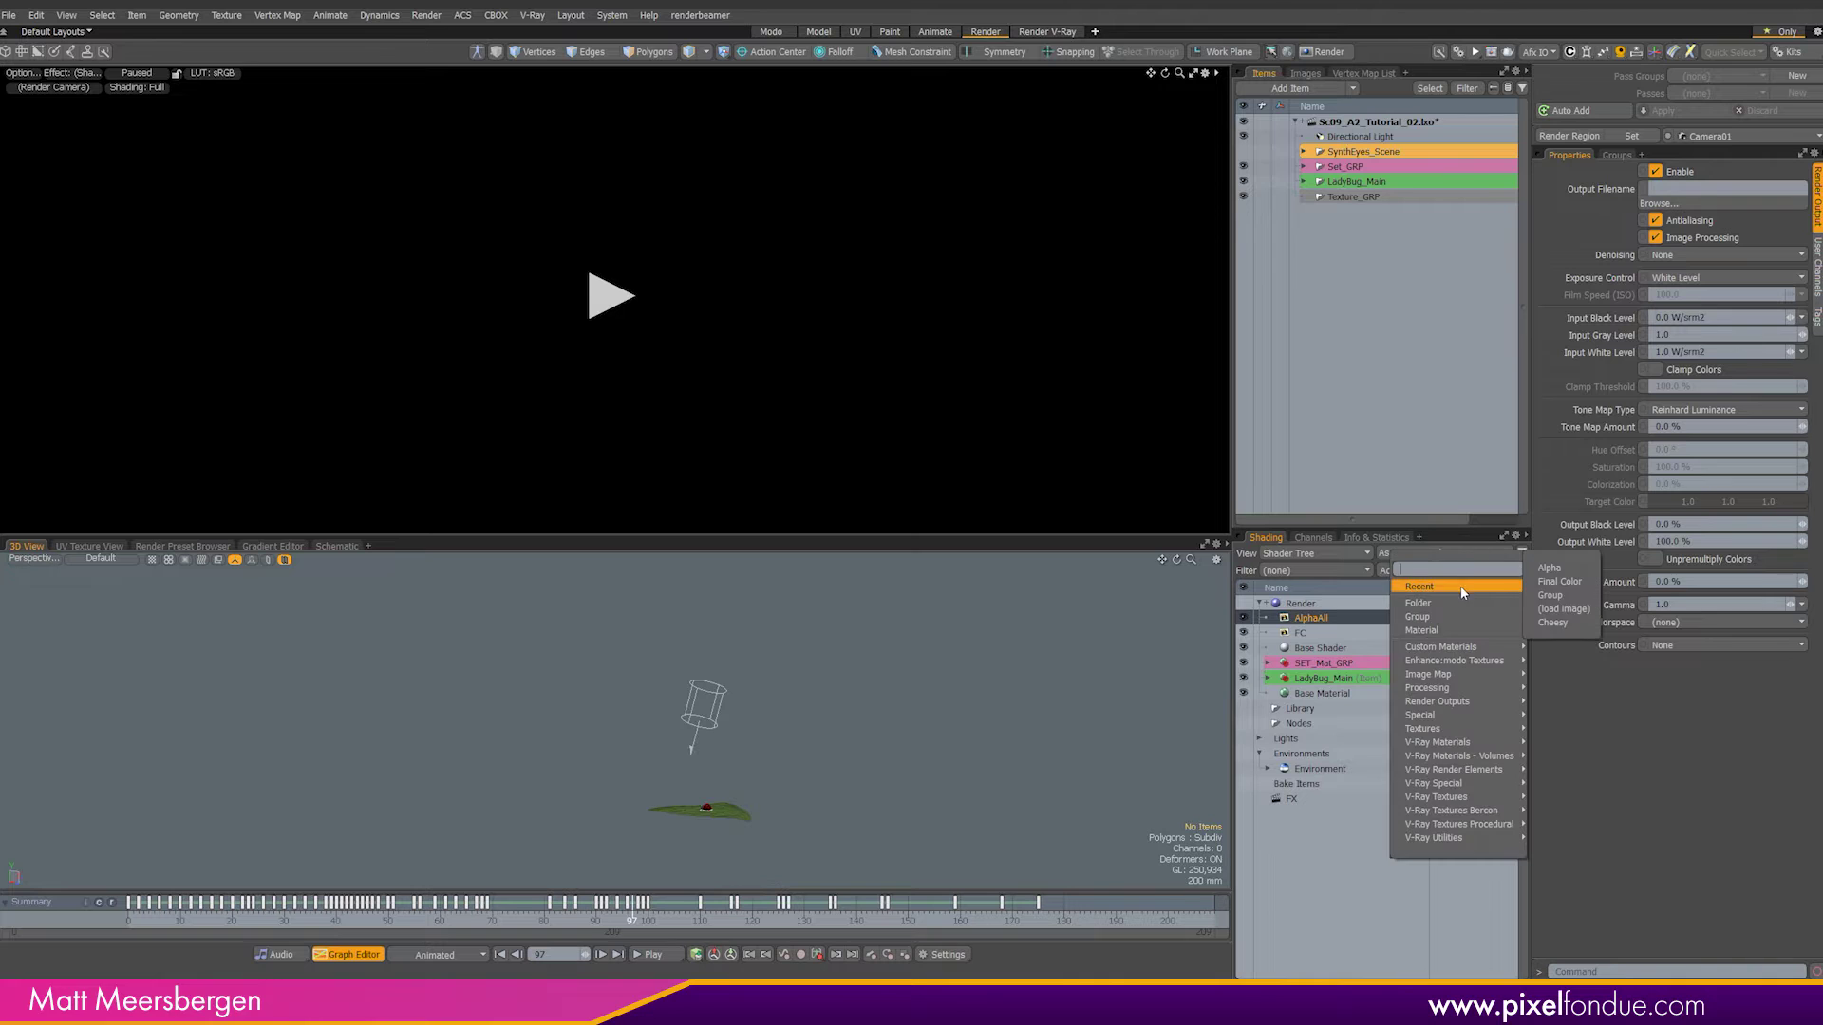
mouse_move(1479, 703)
mouse_move(1574, 704)
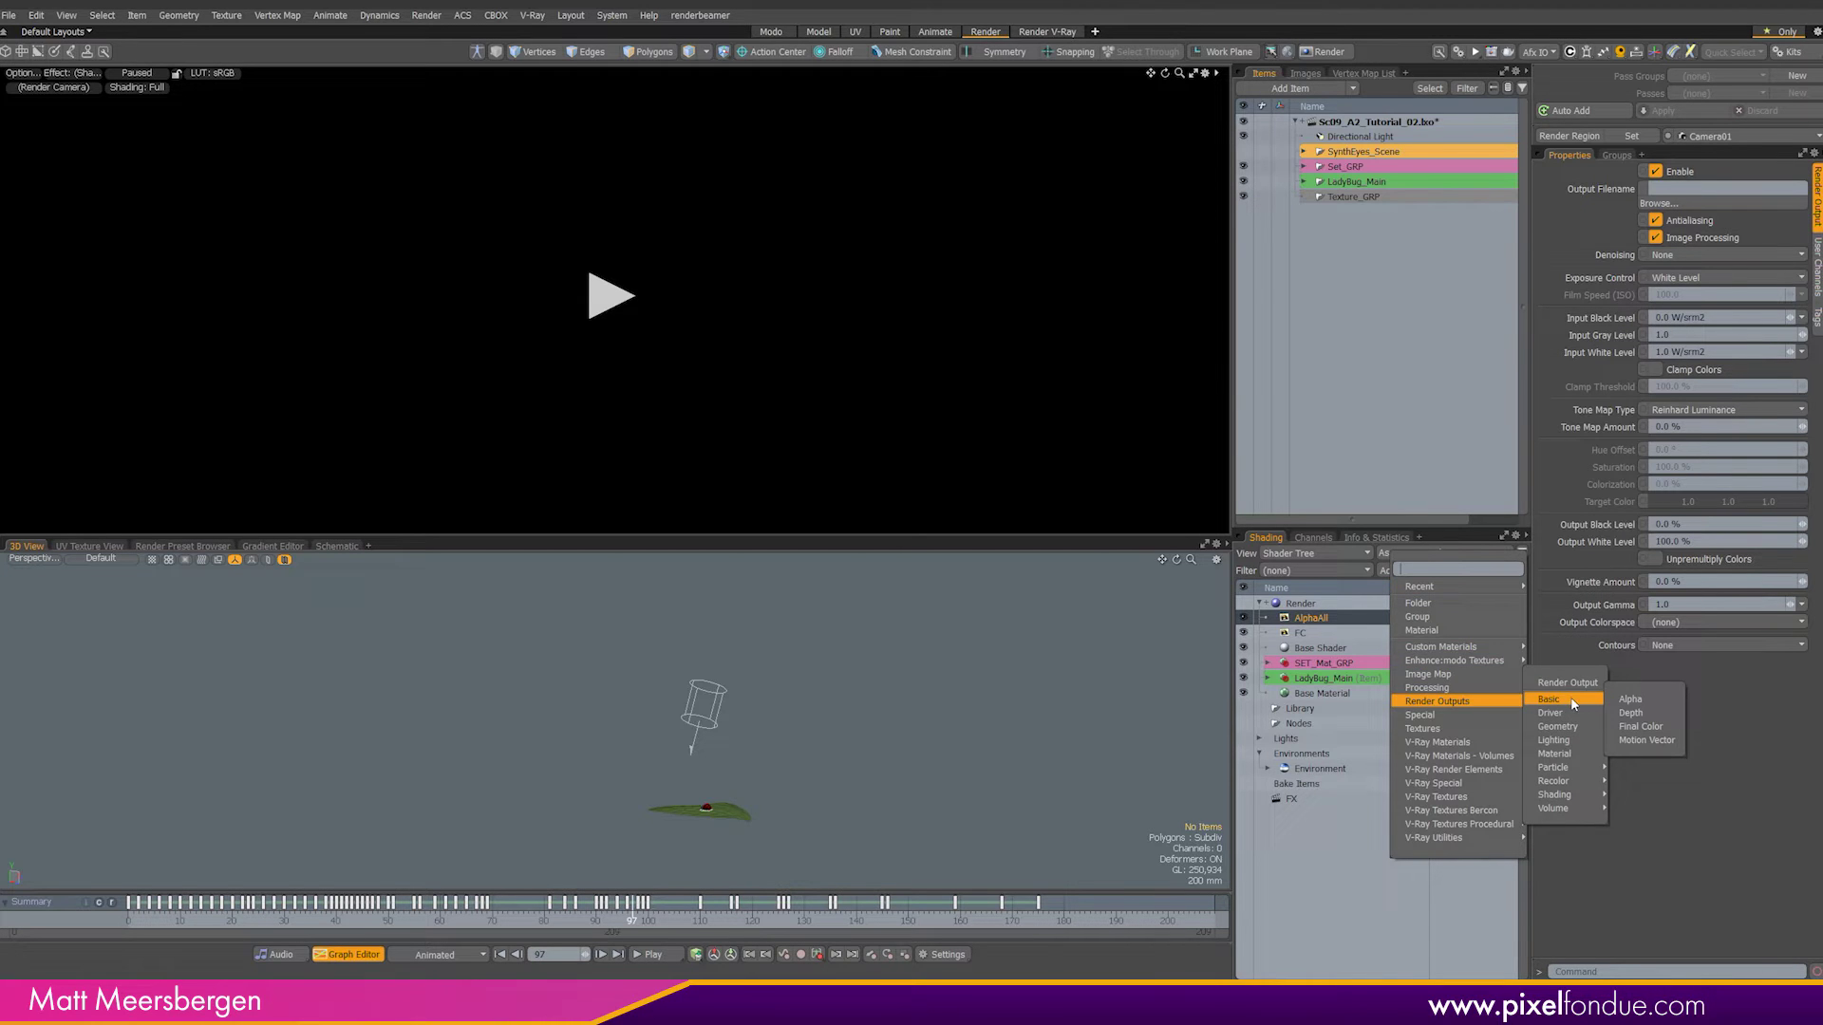
left_click(1630, 712)
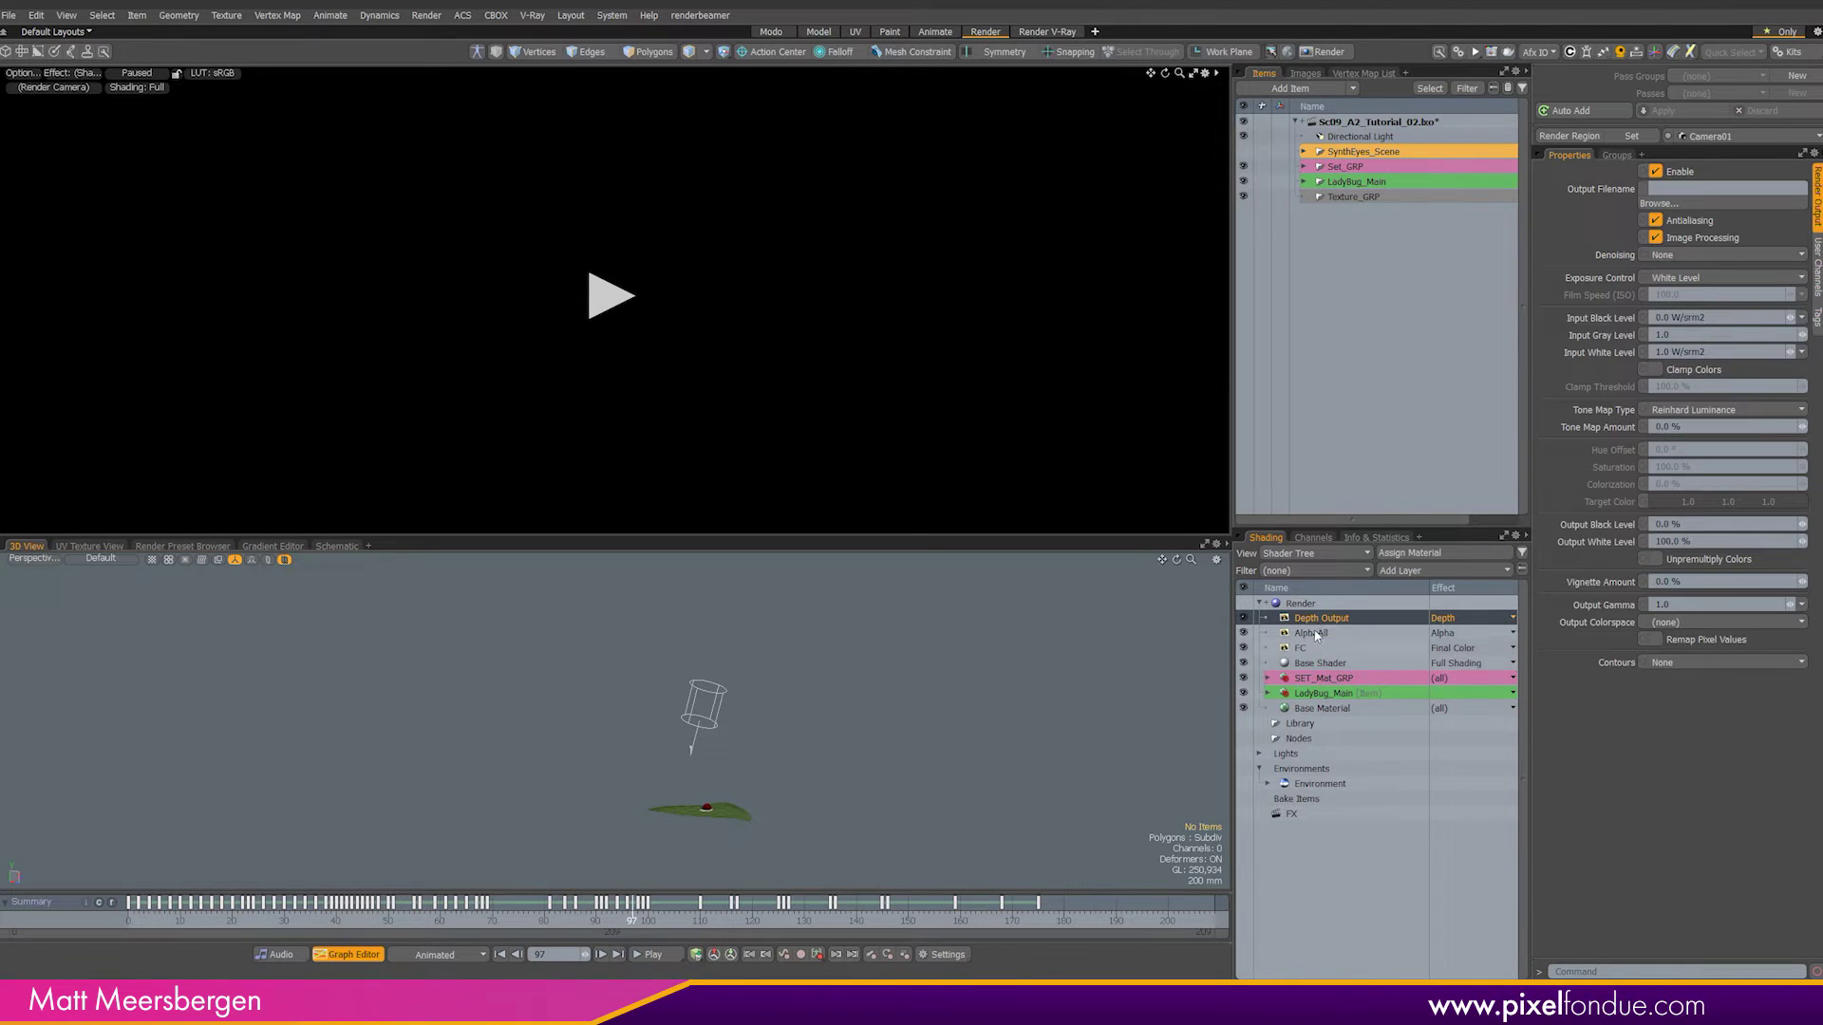
double_click(1327, 622)
type("Depth")
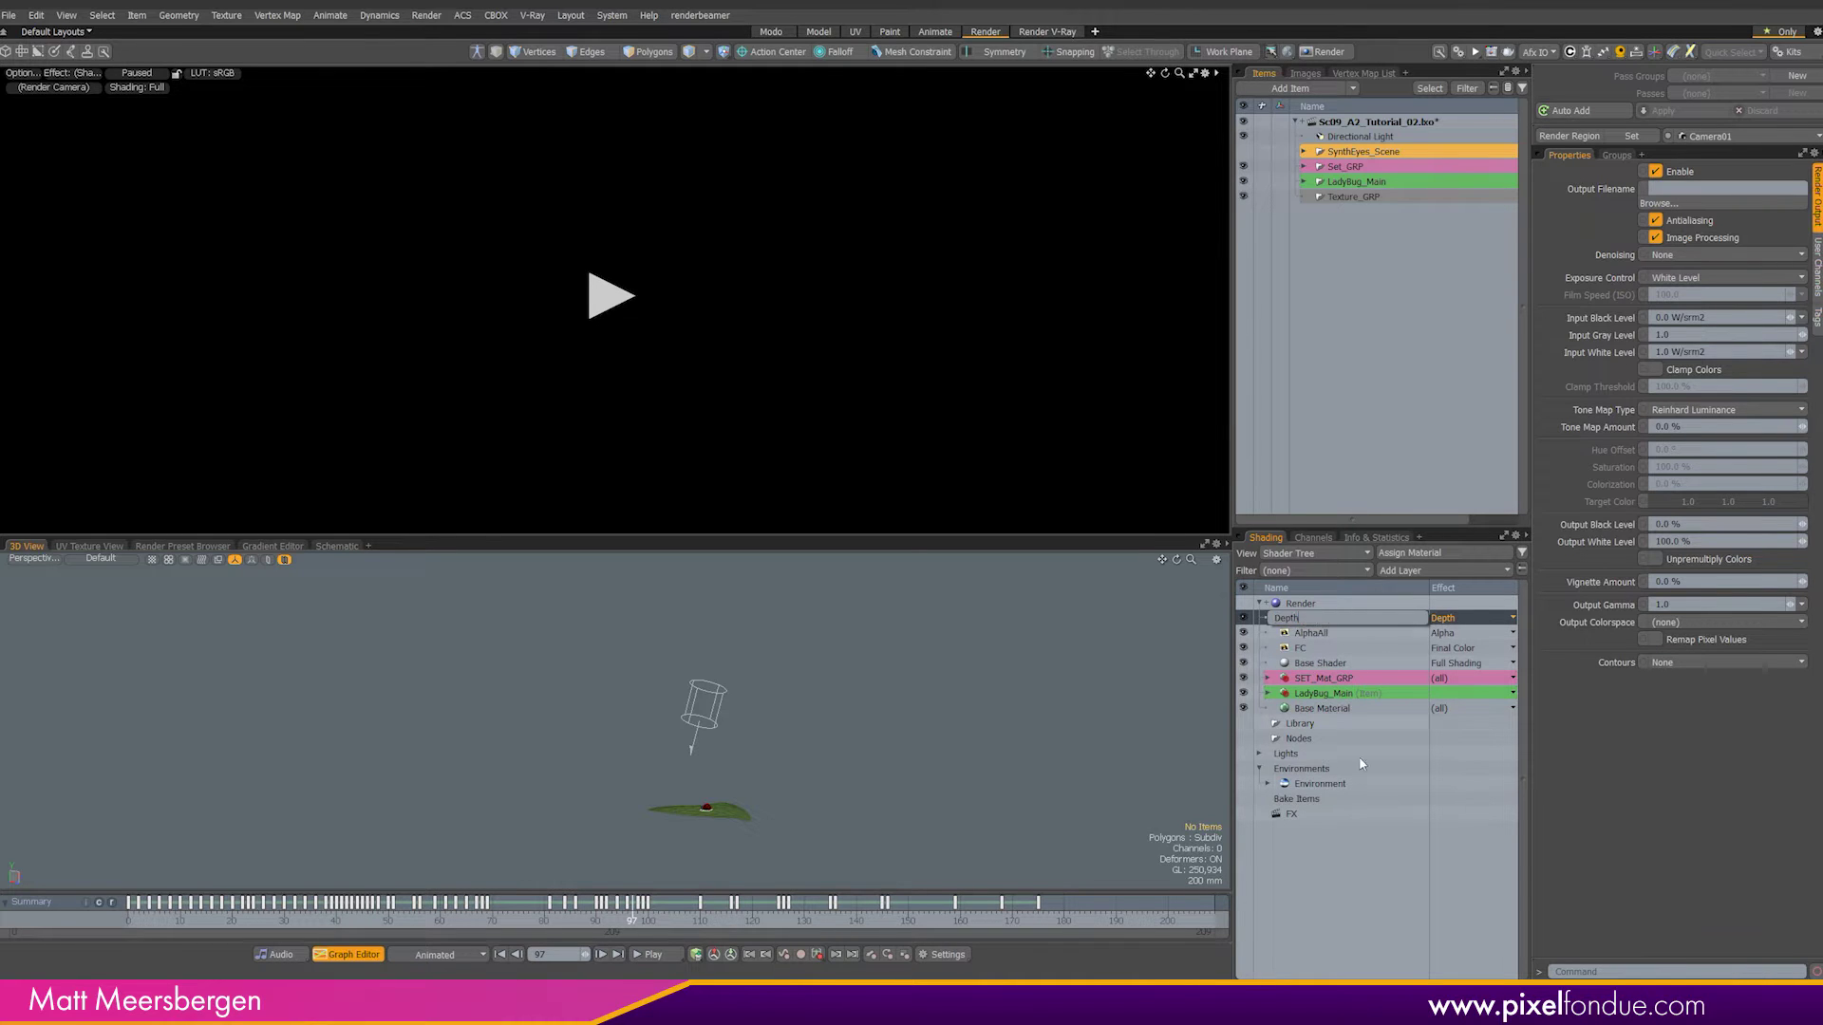
key("Return")
Step: Add a Shadow Density render output to the shader tree and rename it Shadow
left_click(1438, 570)
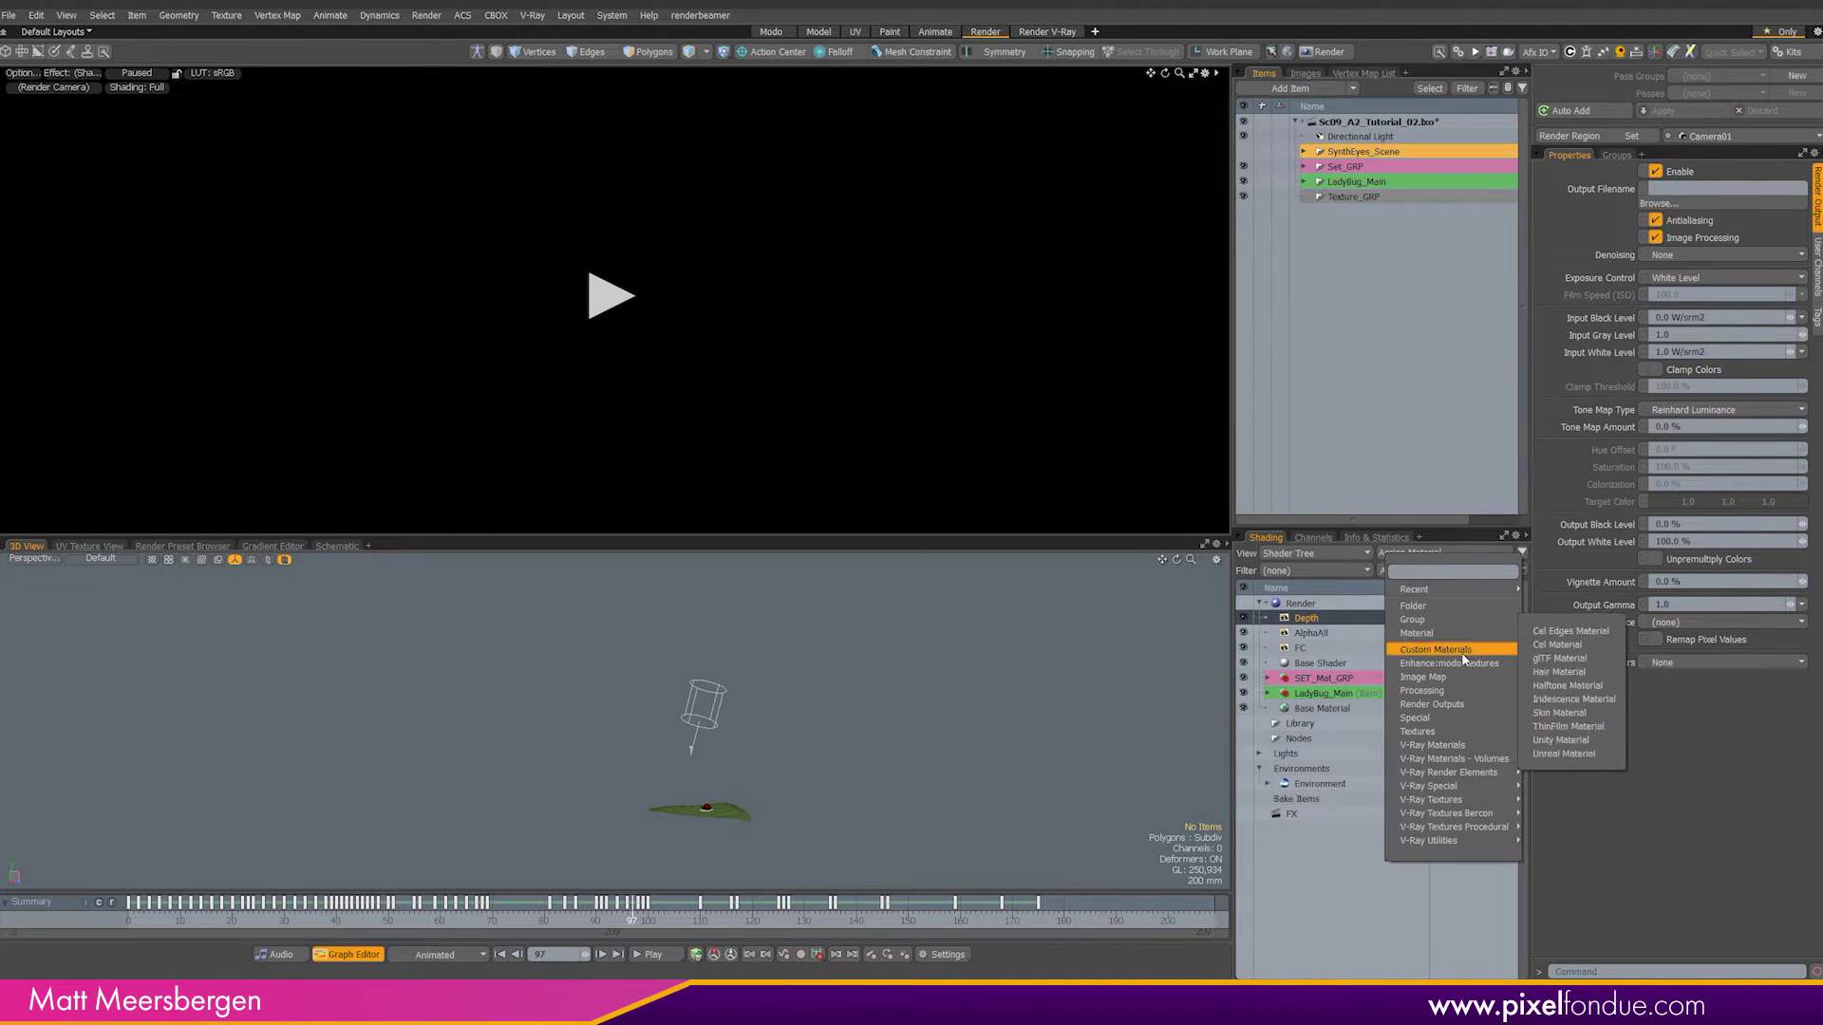
mouse_move(1474, 709)
mouse_move(1548, 744)
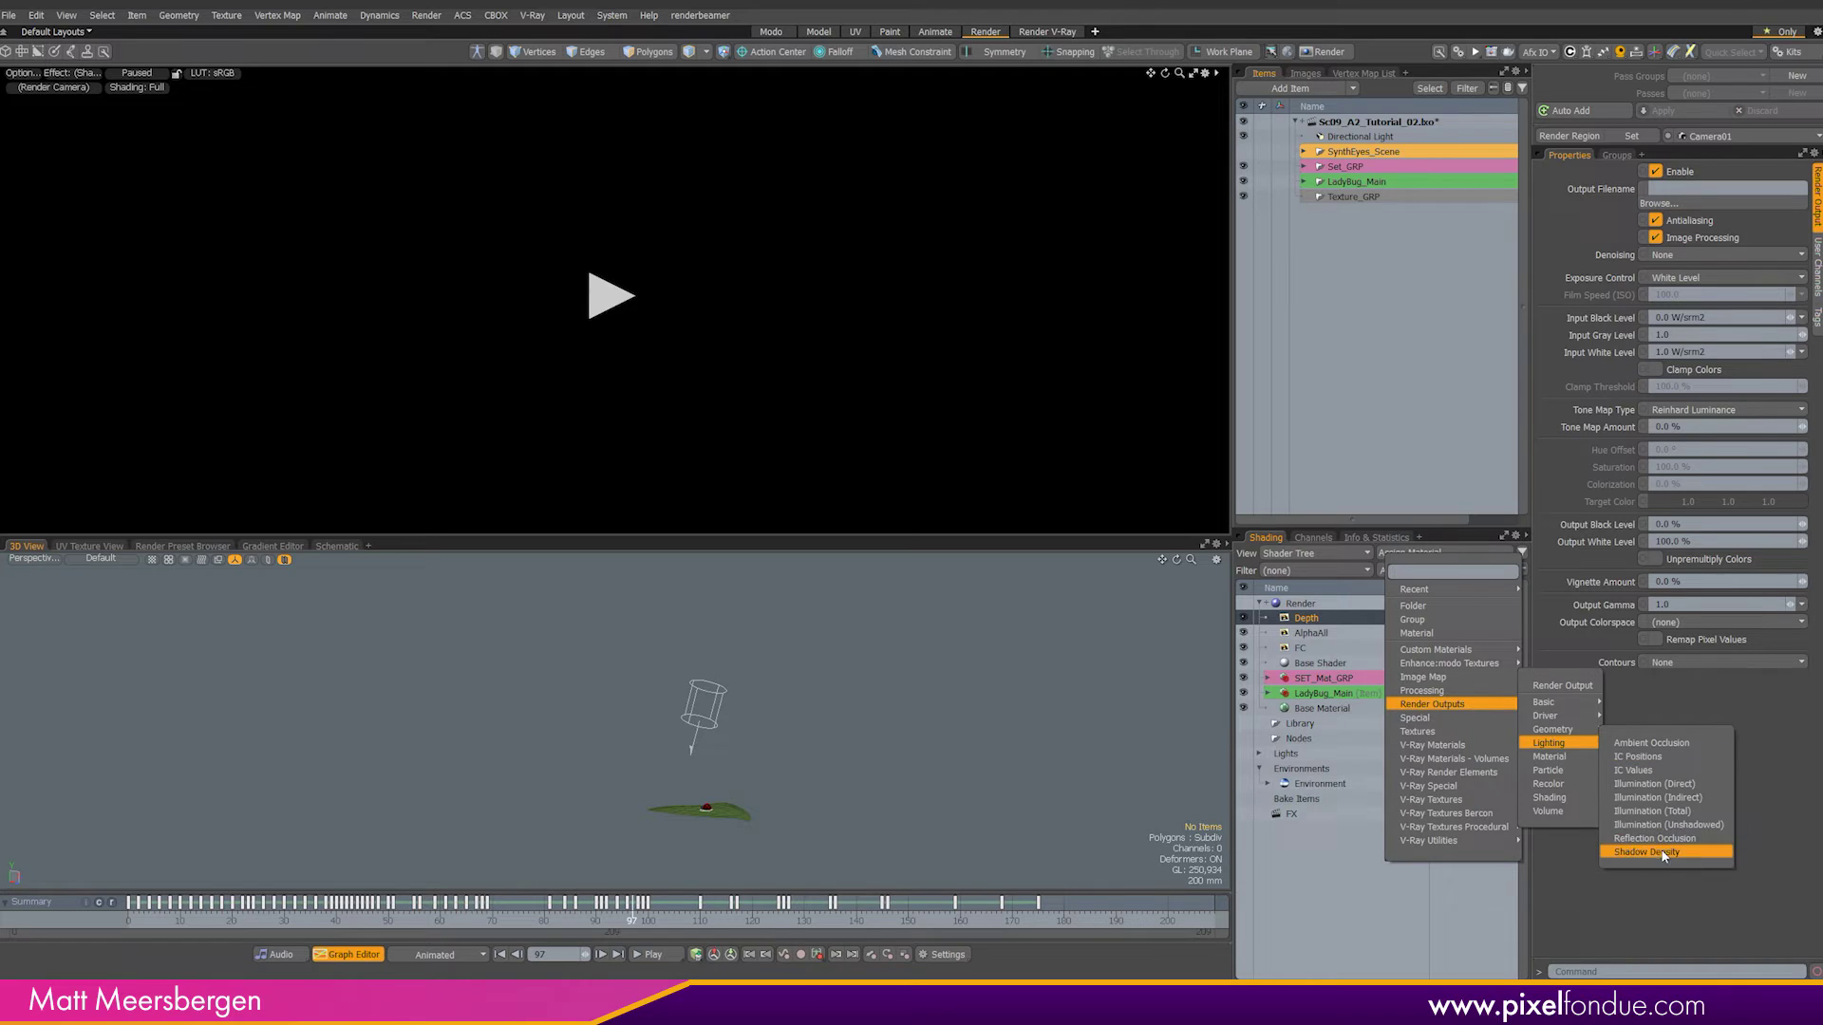
left_click(1631, 853)
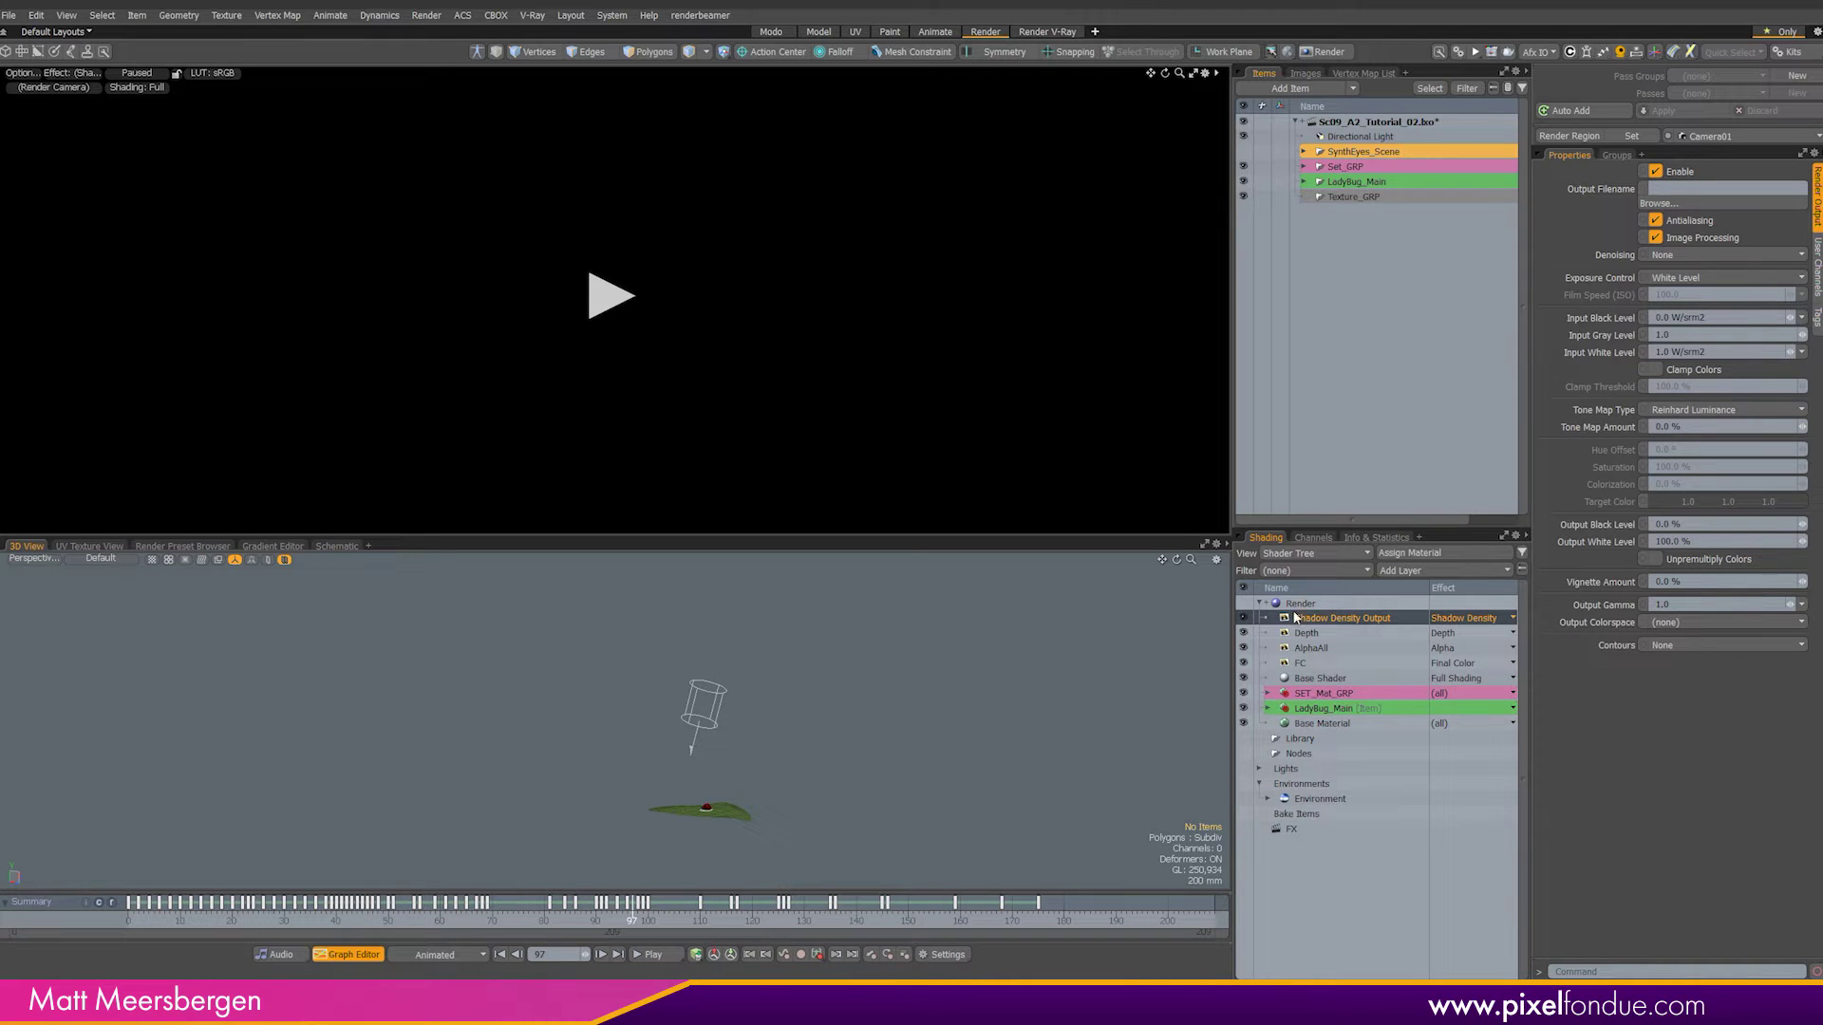
double_click(1342, 618)
type("Shadow")
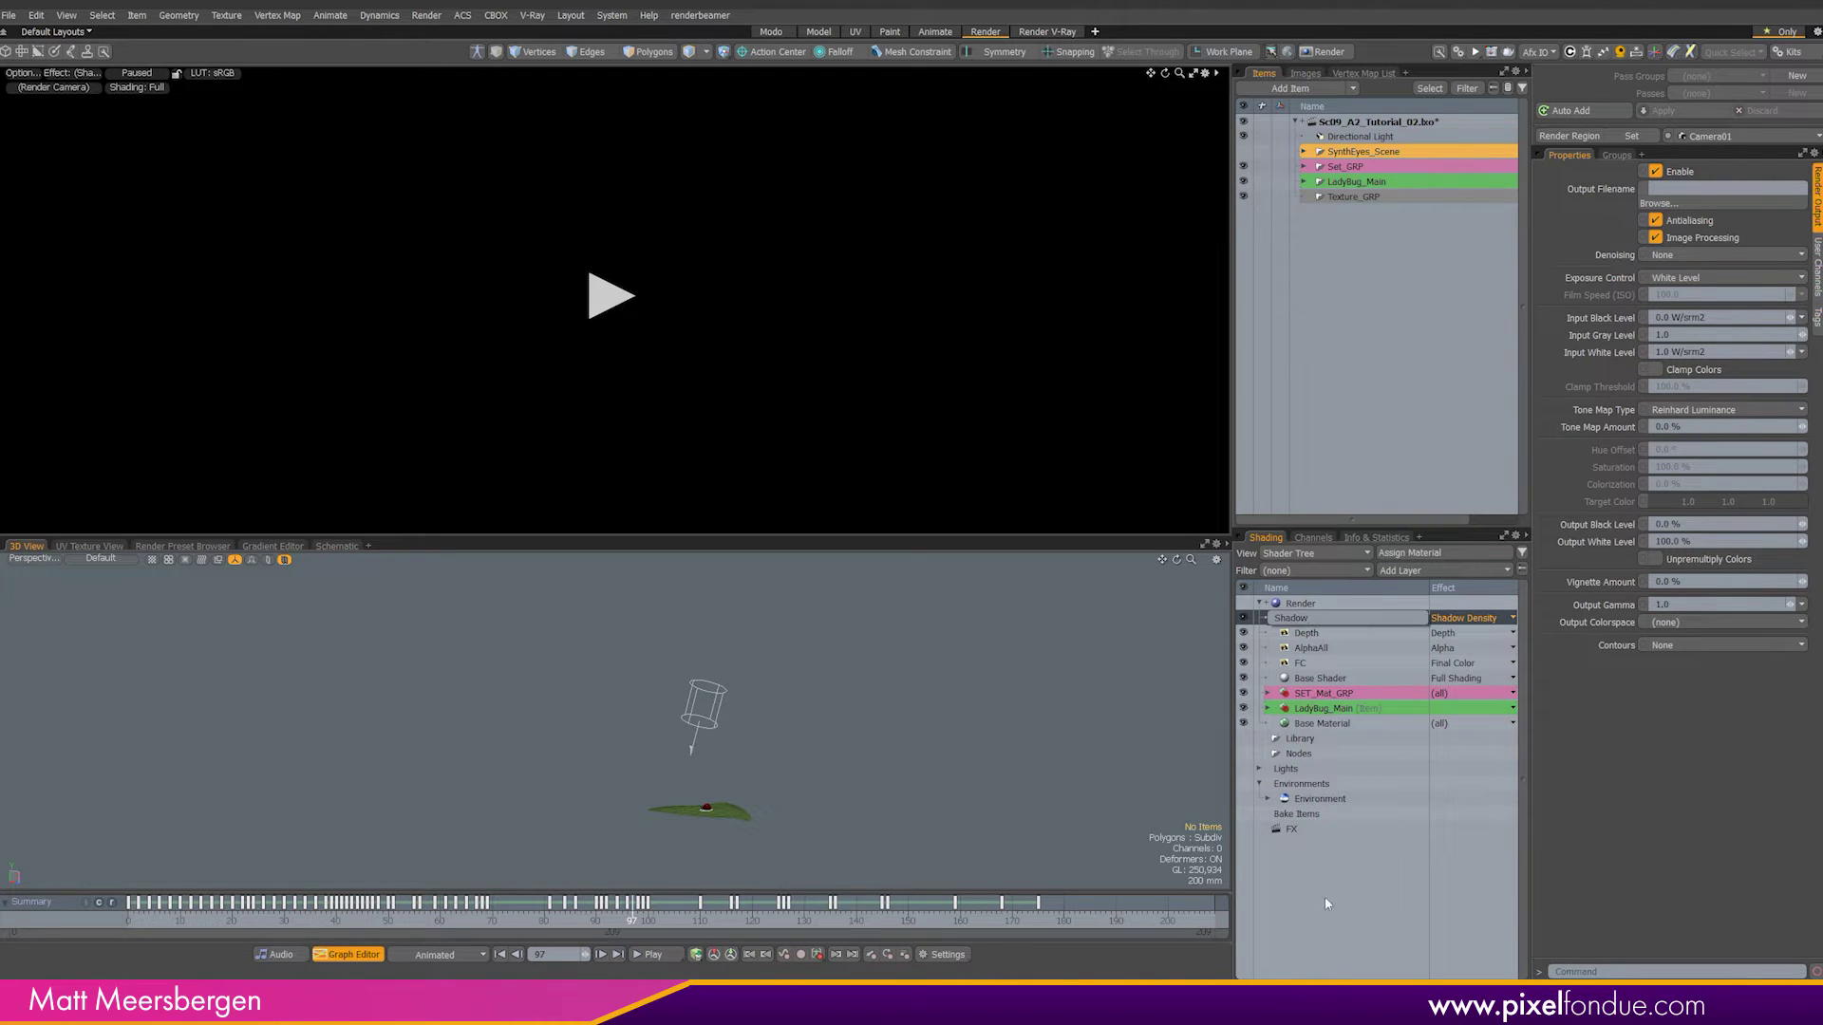
key("Return")
Step: Add an Ambient Occlusion render output to the shader tree and rename it AO
left_click(1437, 573)
mouse_move(1438, 700)
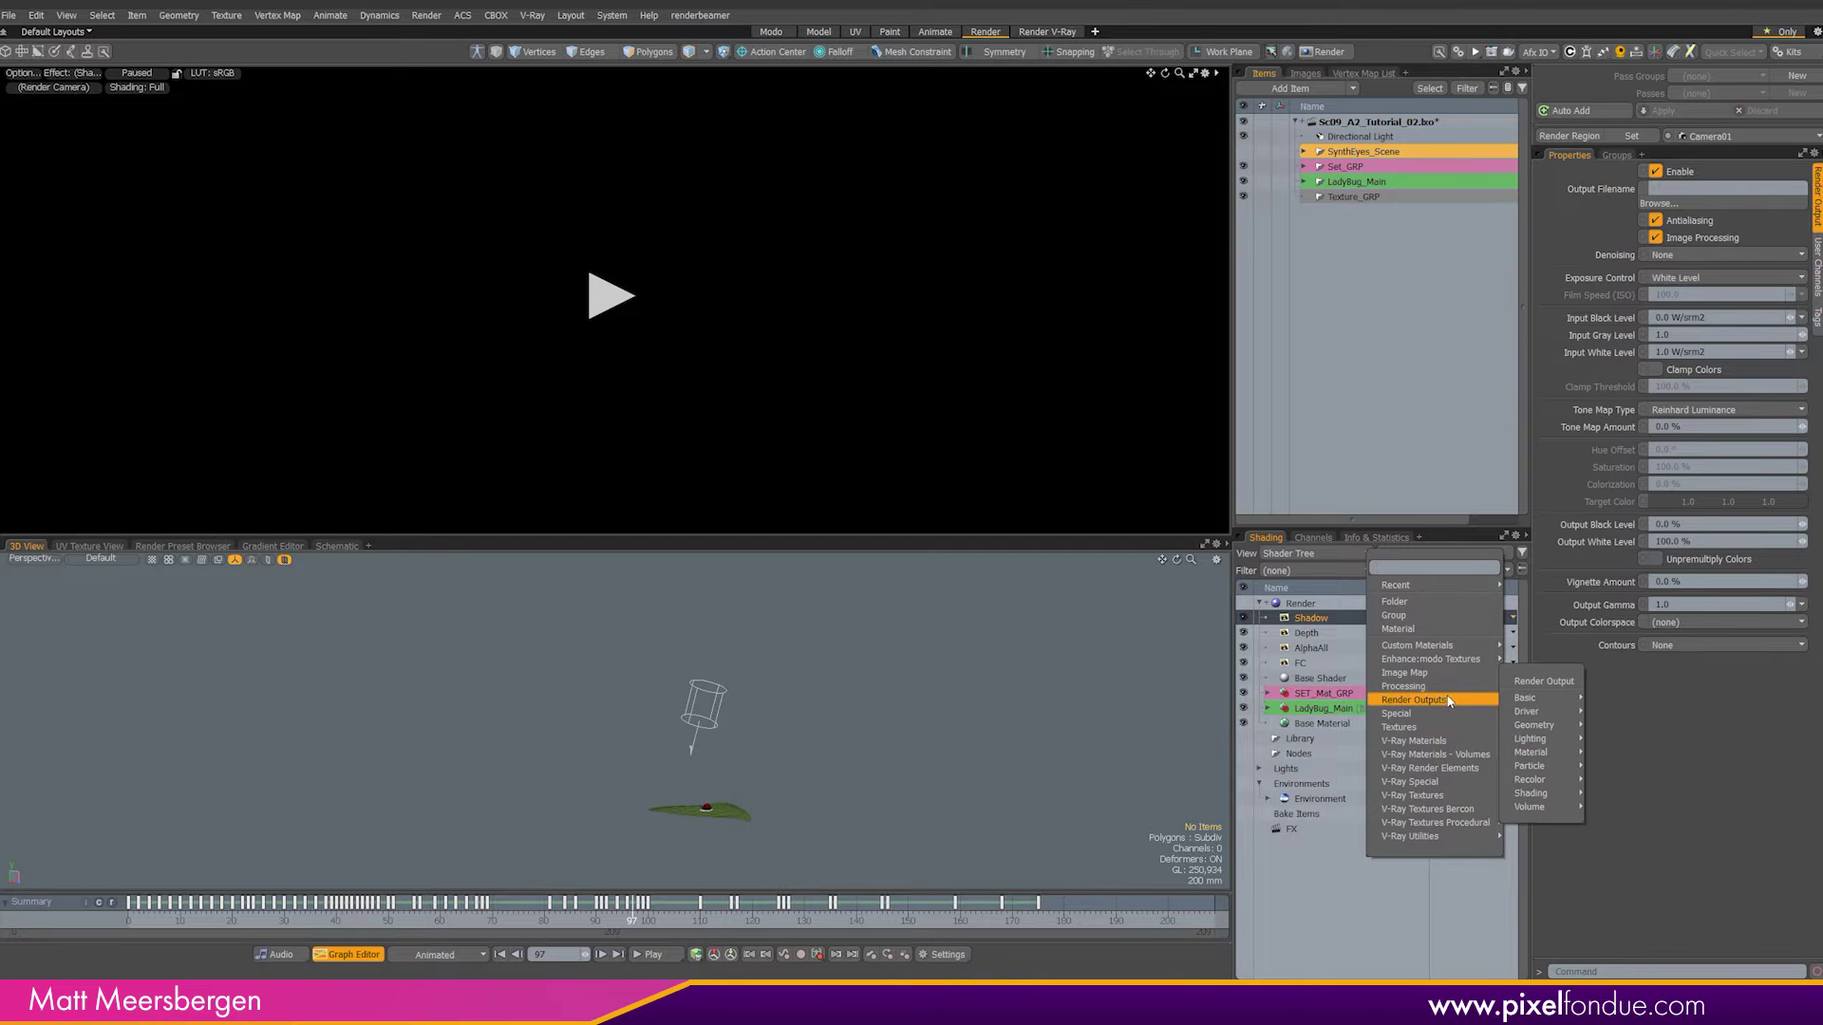
mouse_move(1552, 710)
mouse_move(1531, 739)
left_click(1631, 741)
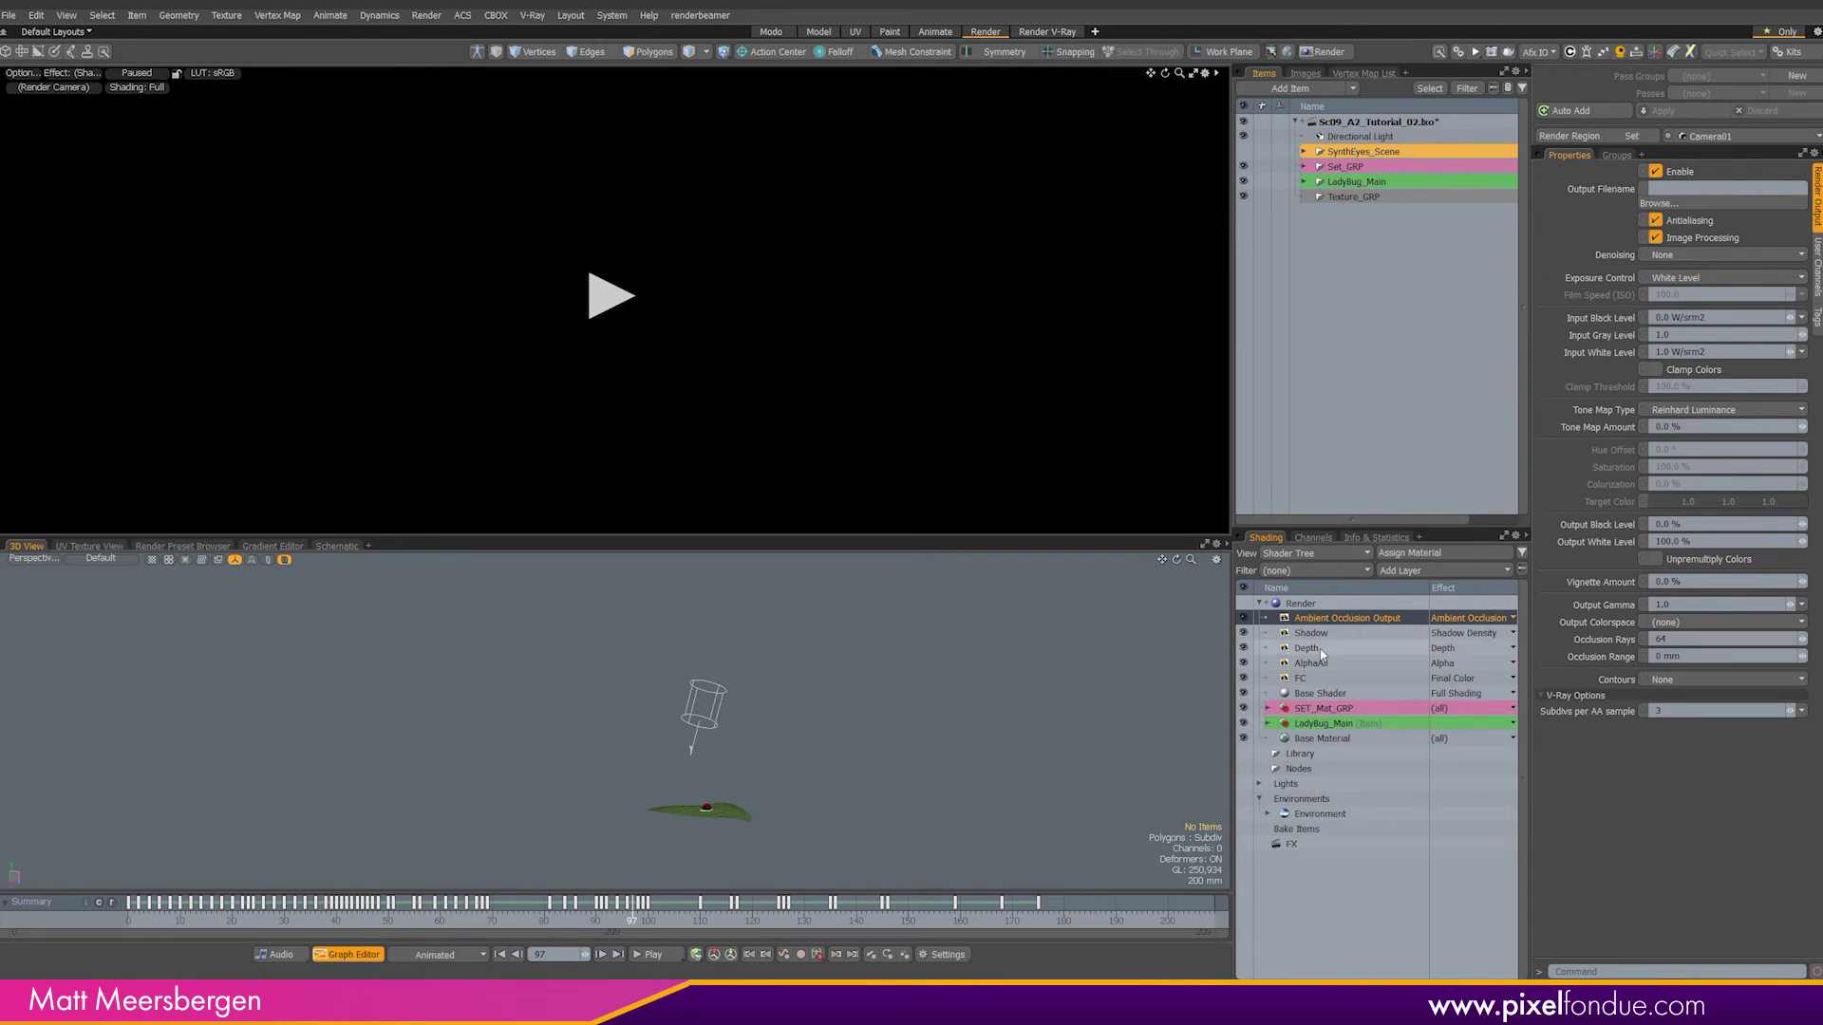
double_click(1329, 618)
type("AO")
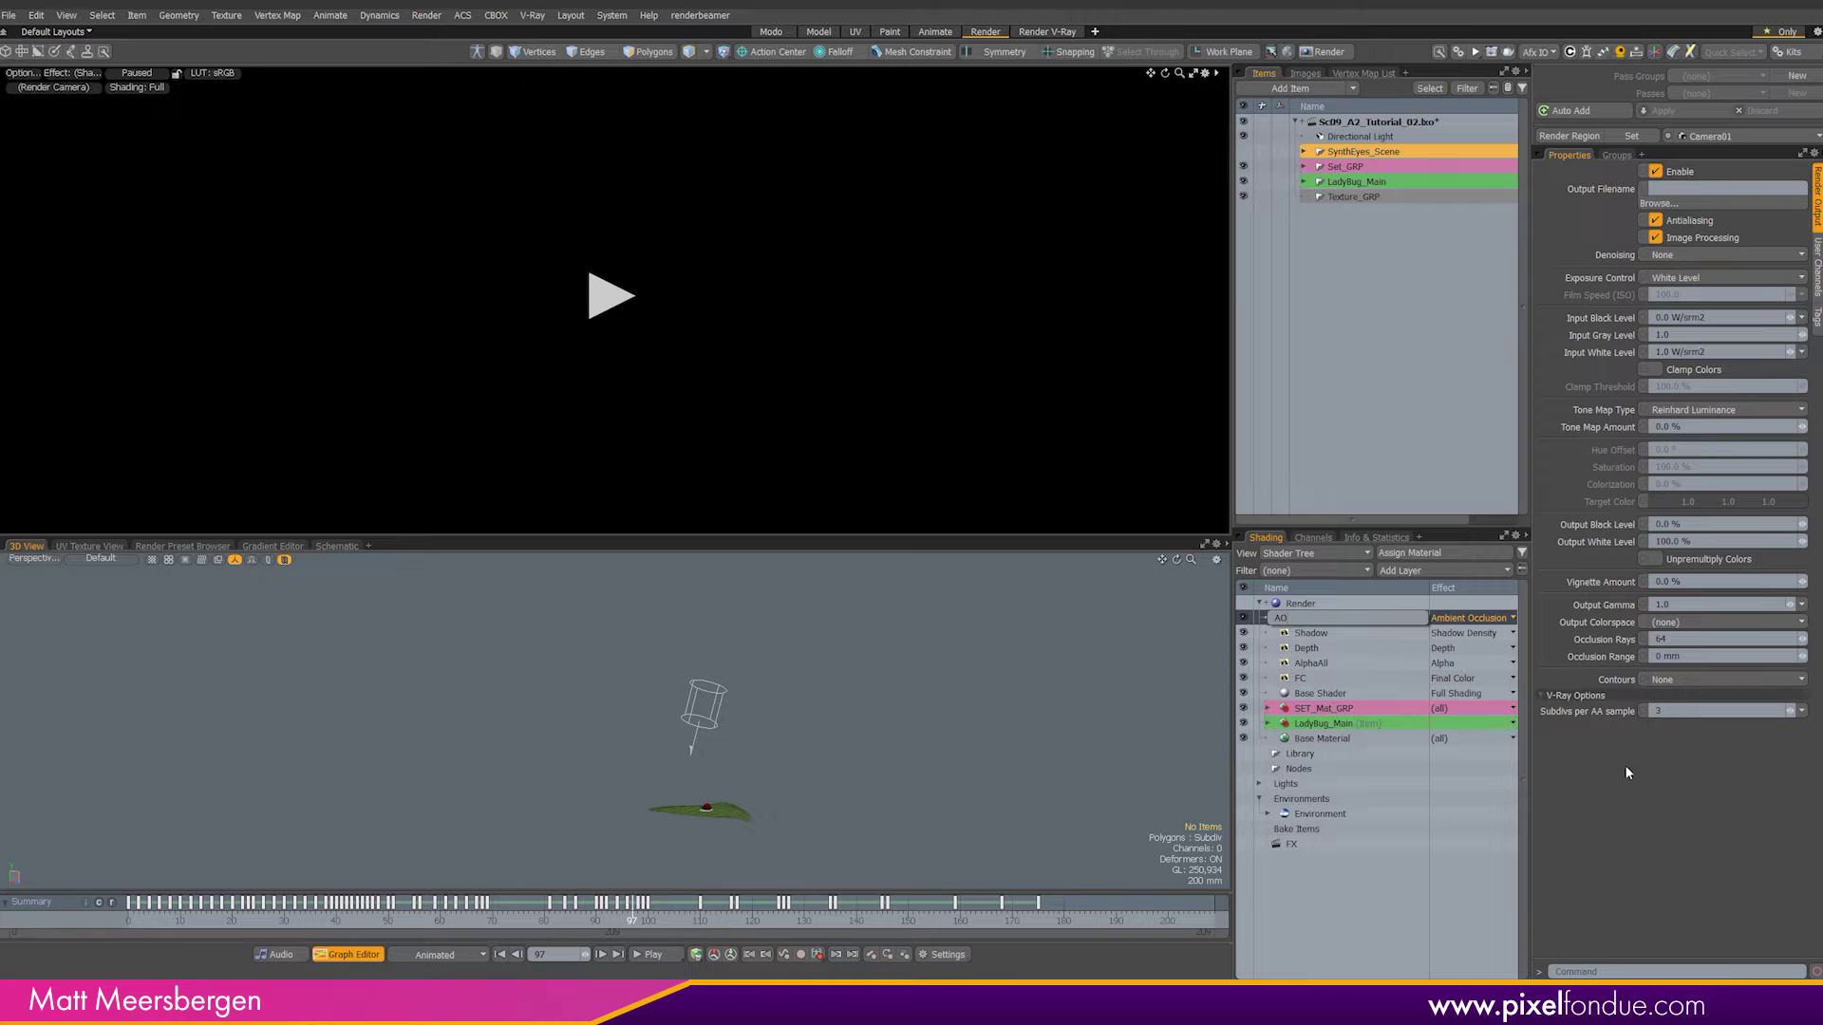
key("Return")
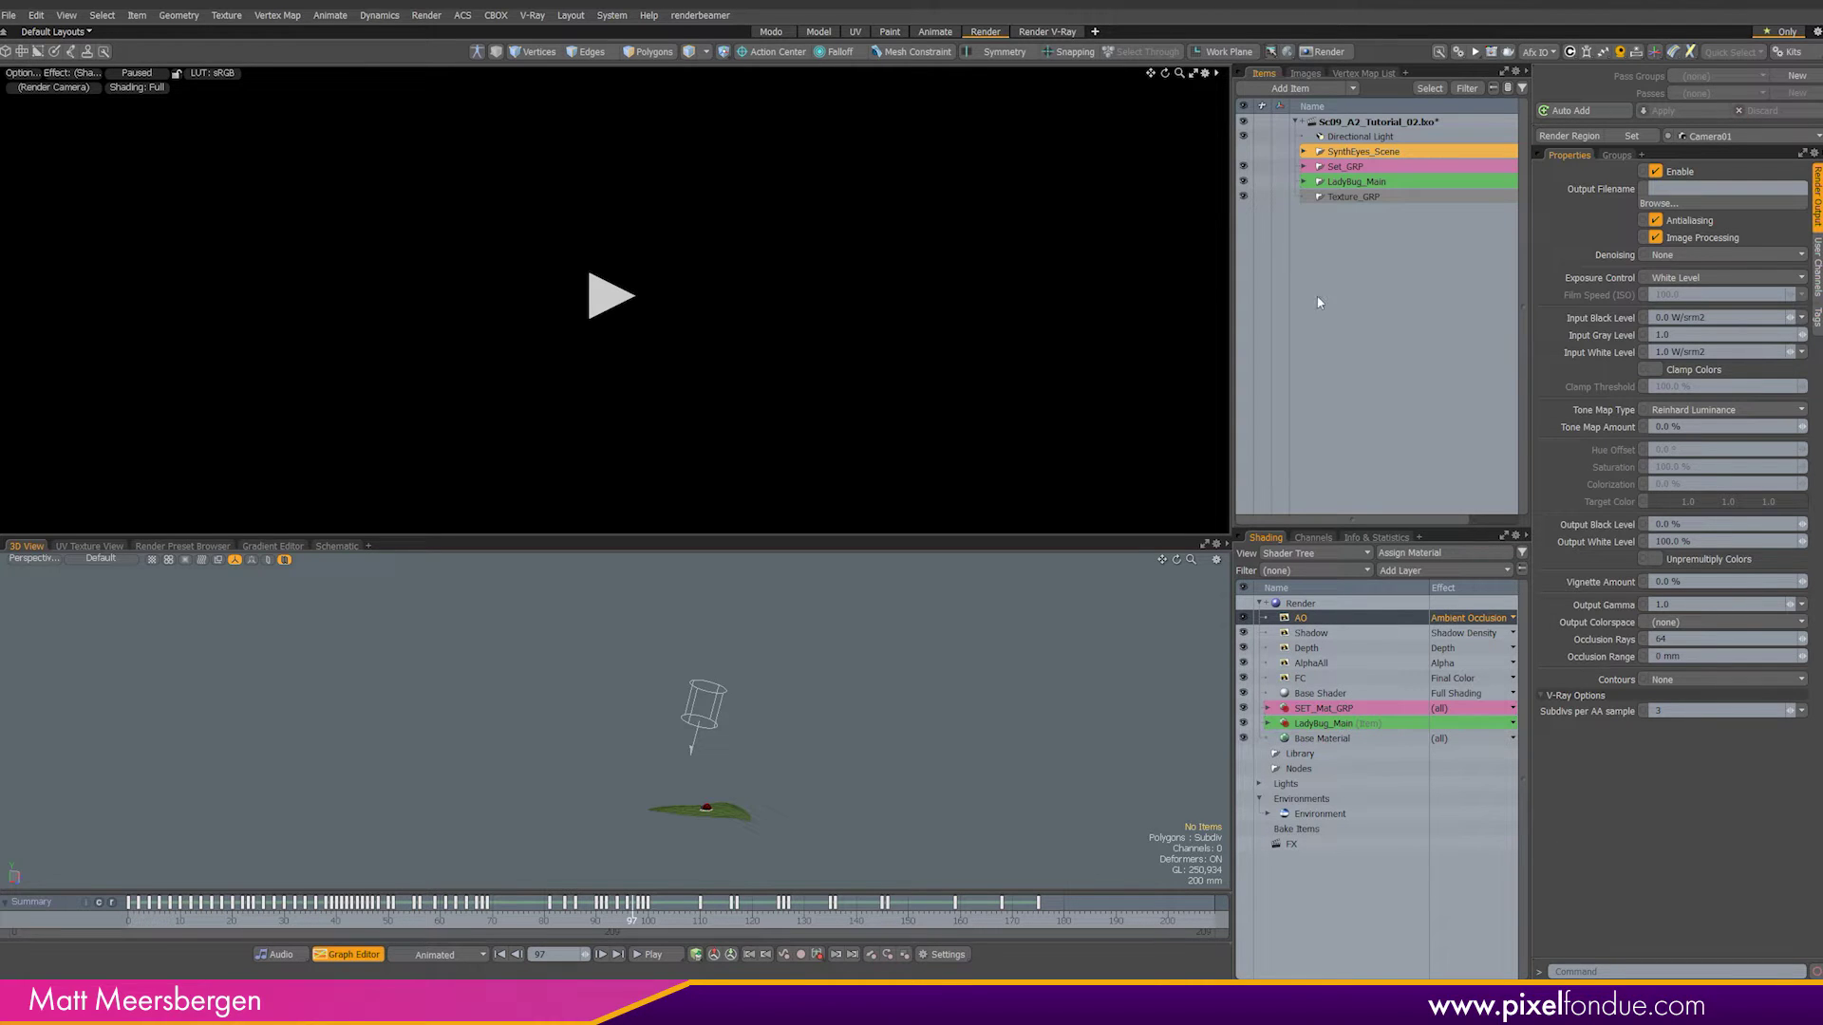
Step: Start the preview render and inspect the settings of the directional light, the environment and its environment material
left_click(119, 74)
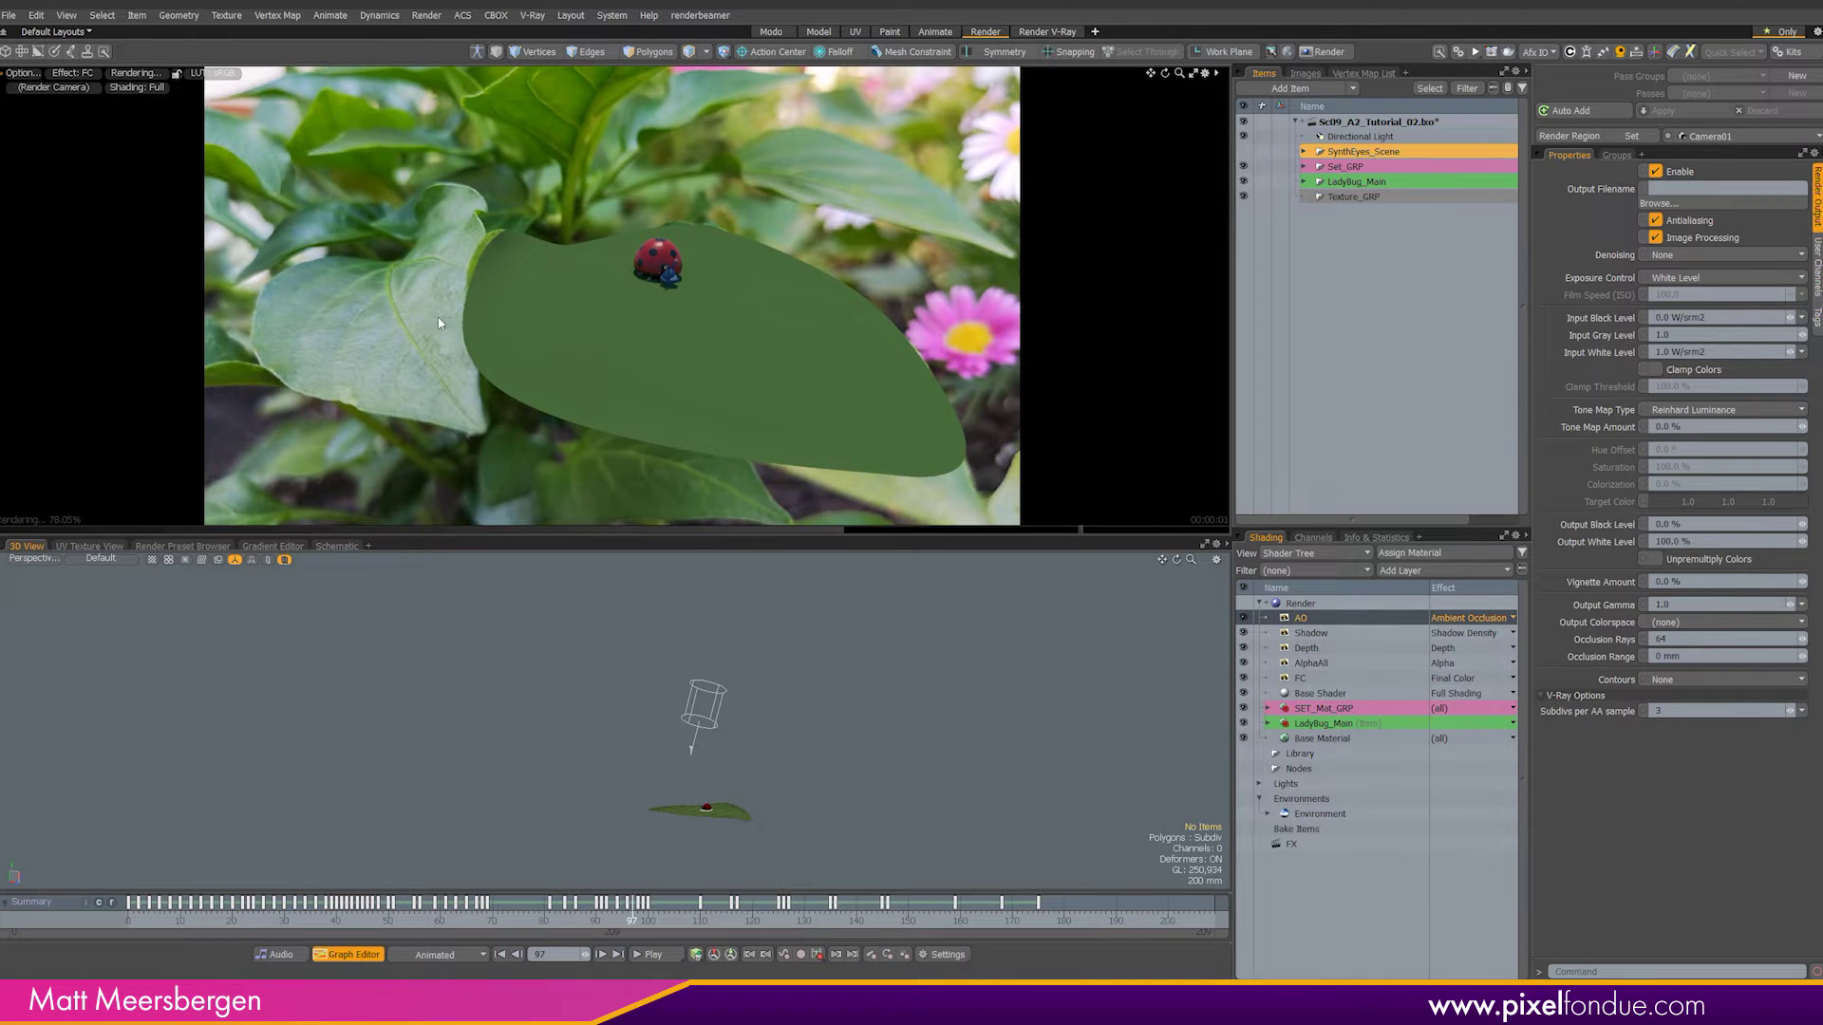
left_click(1360, 137)
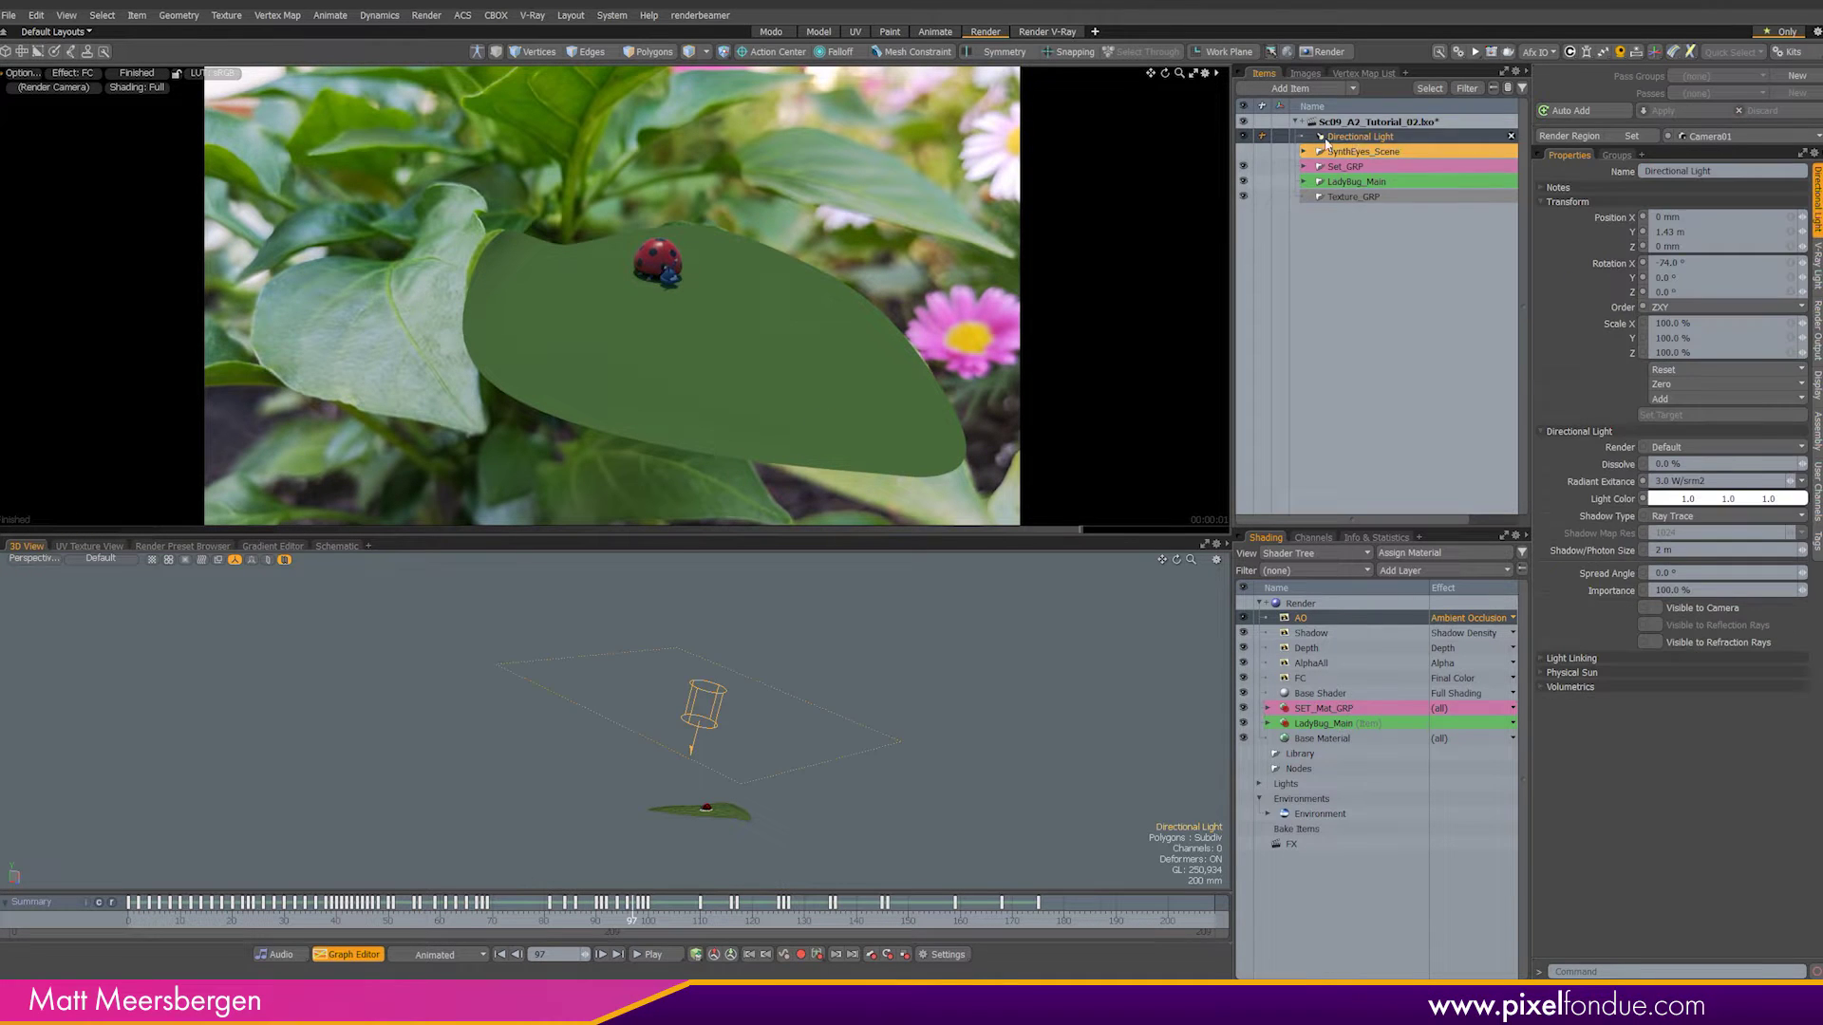
left_click_drag(1281, 528, 1281, 366)
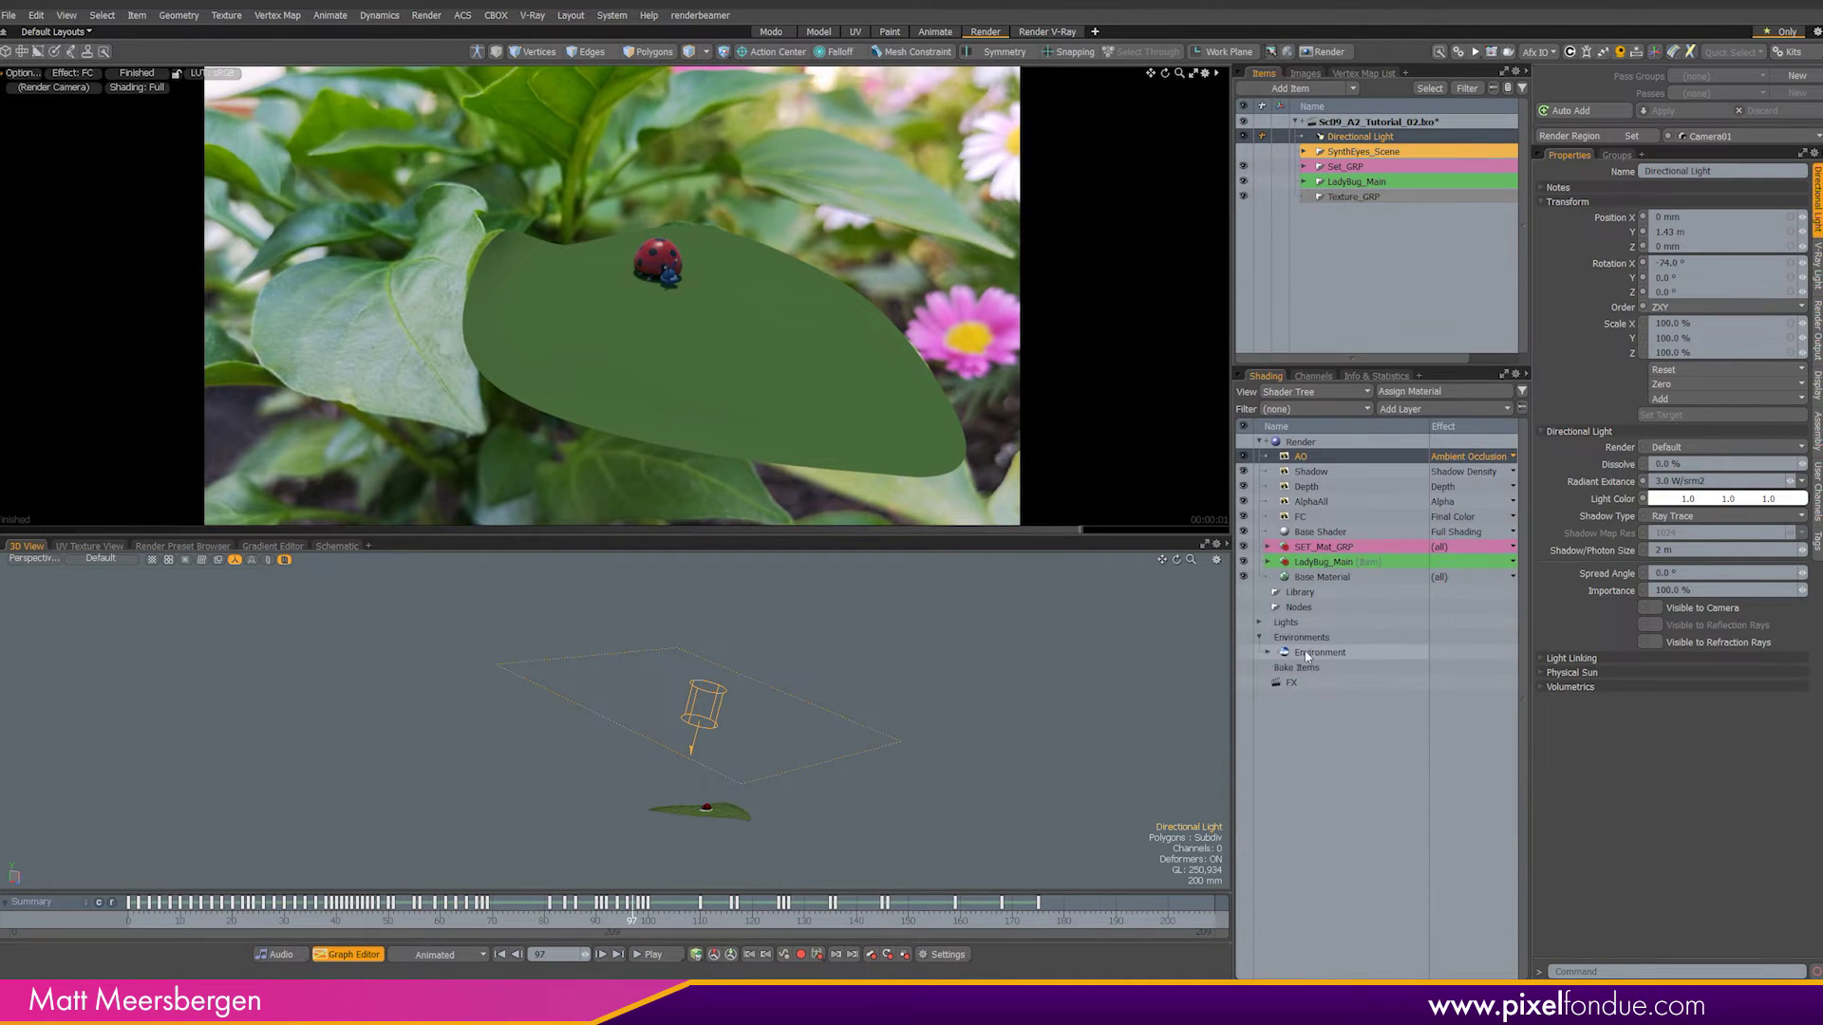
left_click(1315, 653)
left_click(1267, 653)
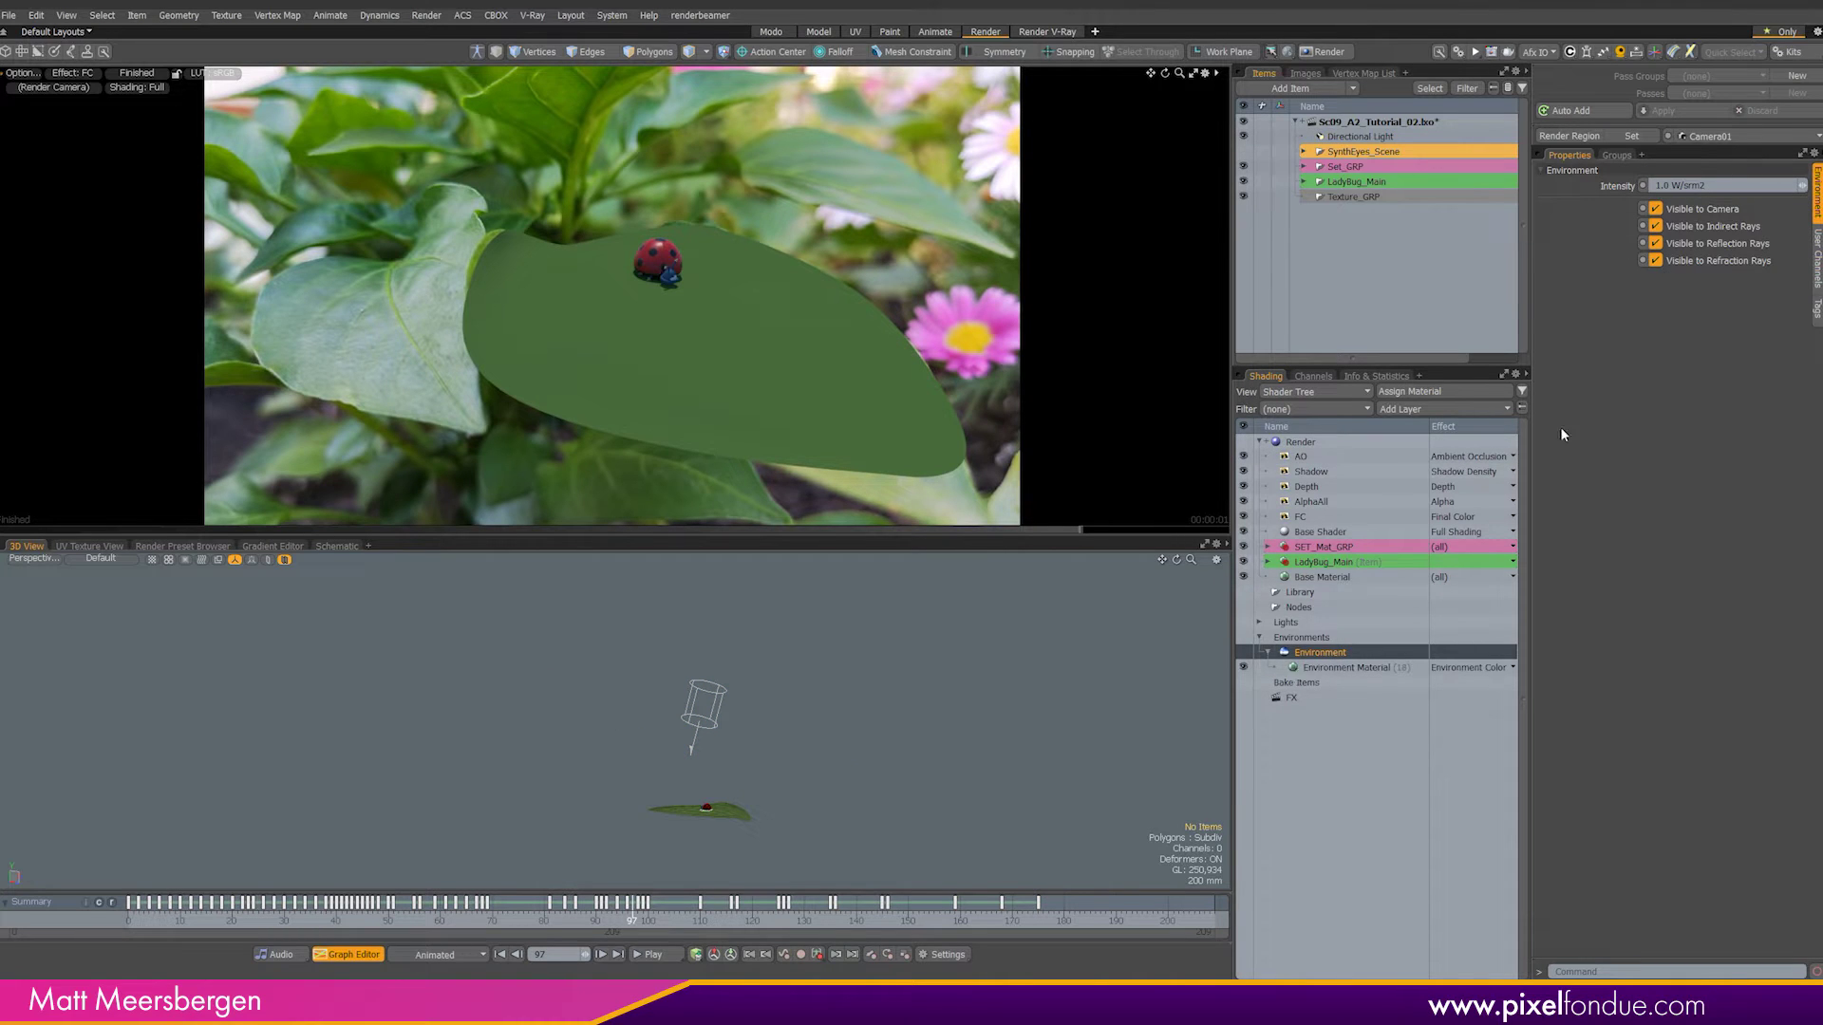
left_click(1352, 669)
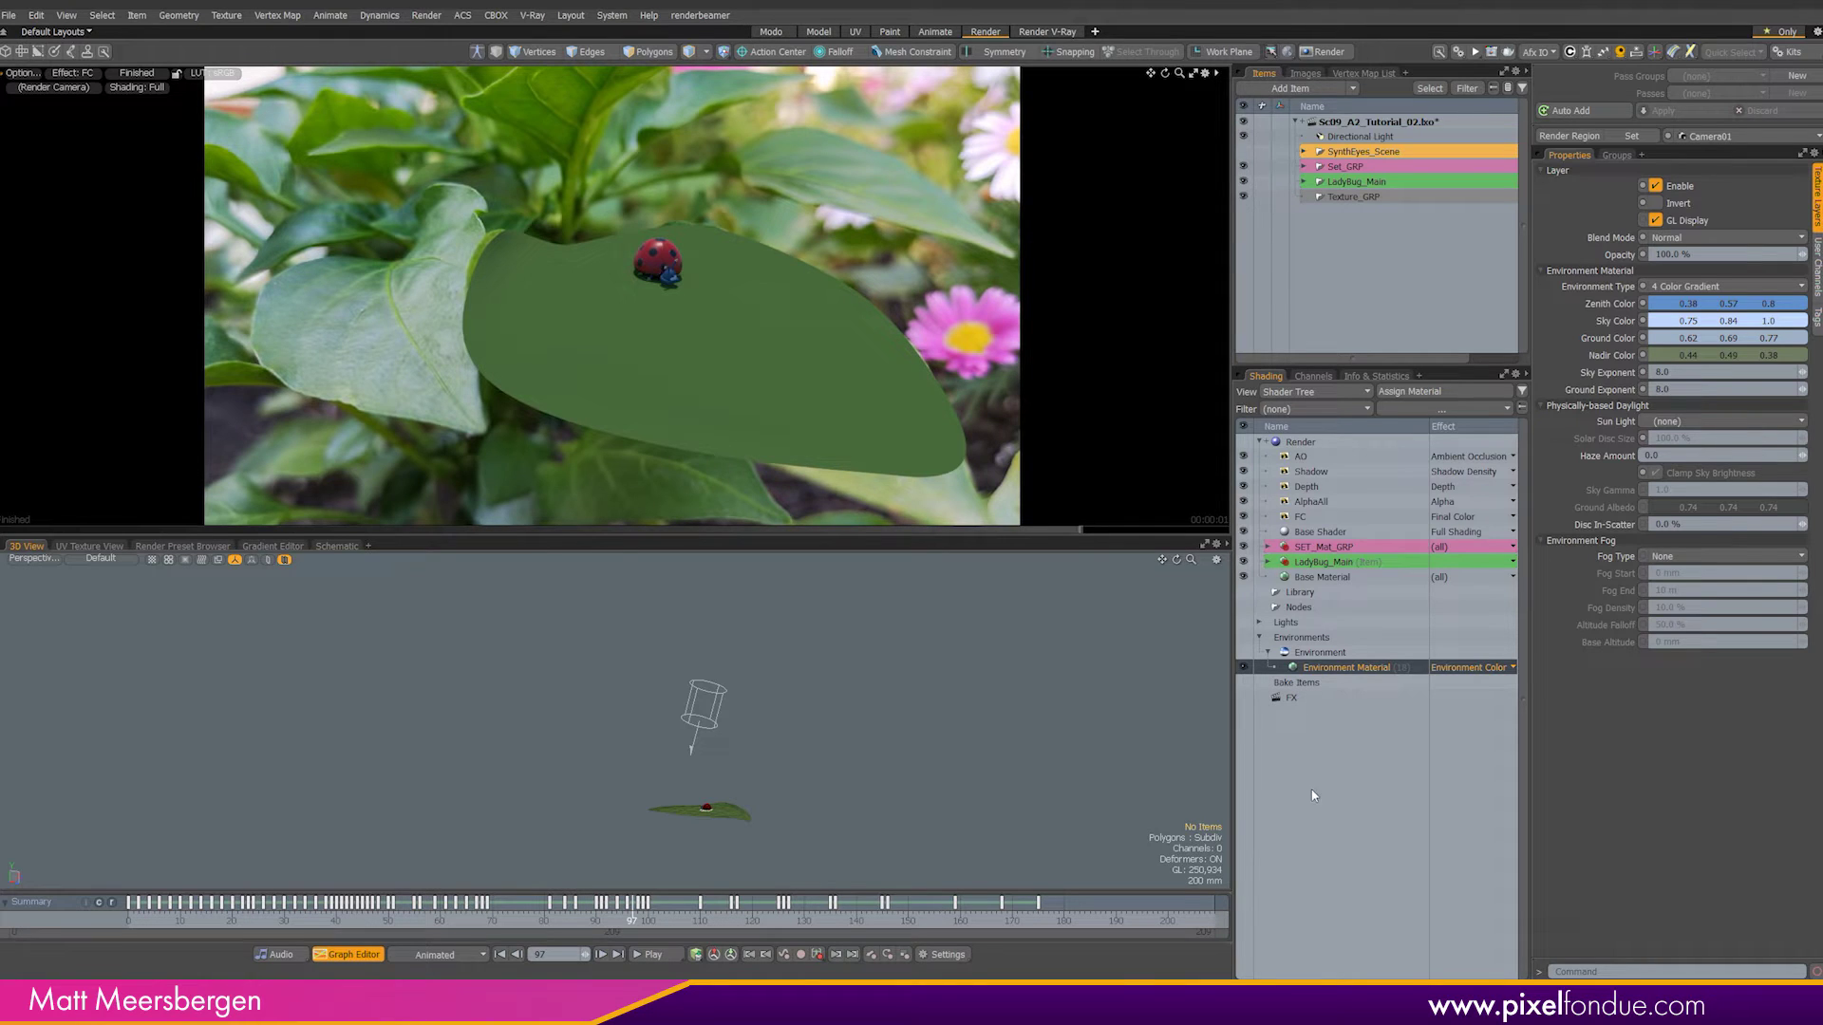
Step: Load the Outdoor Probe 08 preset from the Outdoor environment assets as the scene's environment lighting
key("F6")
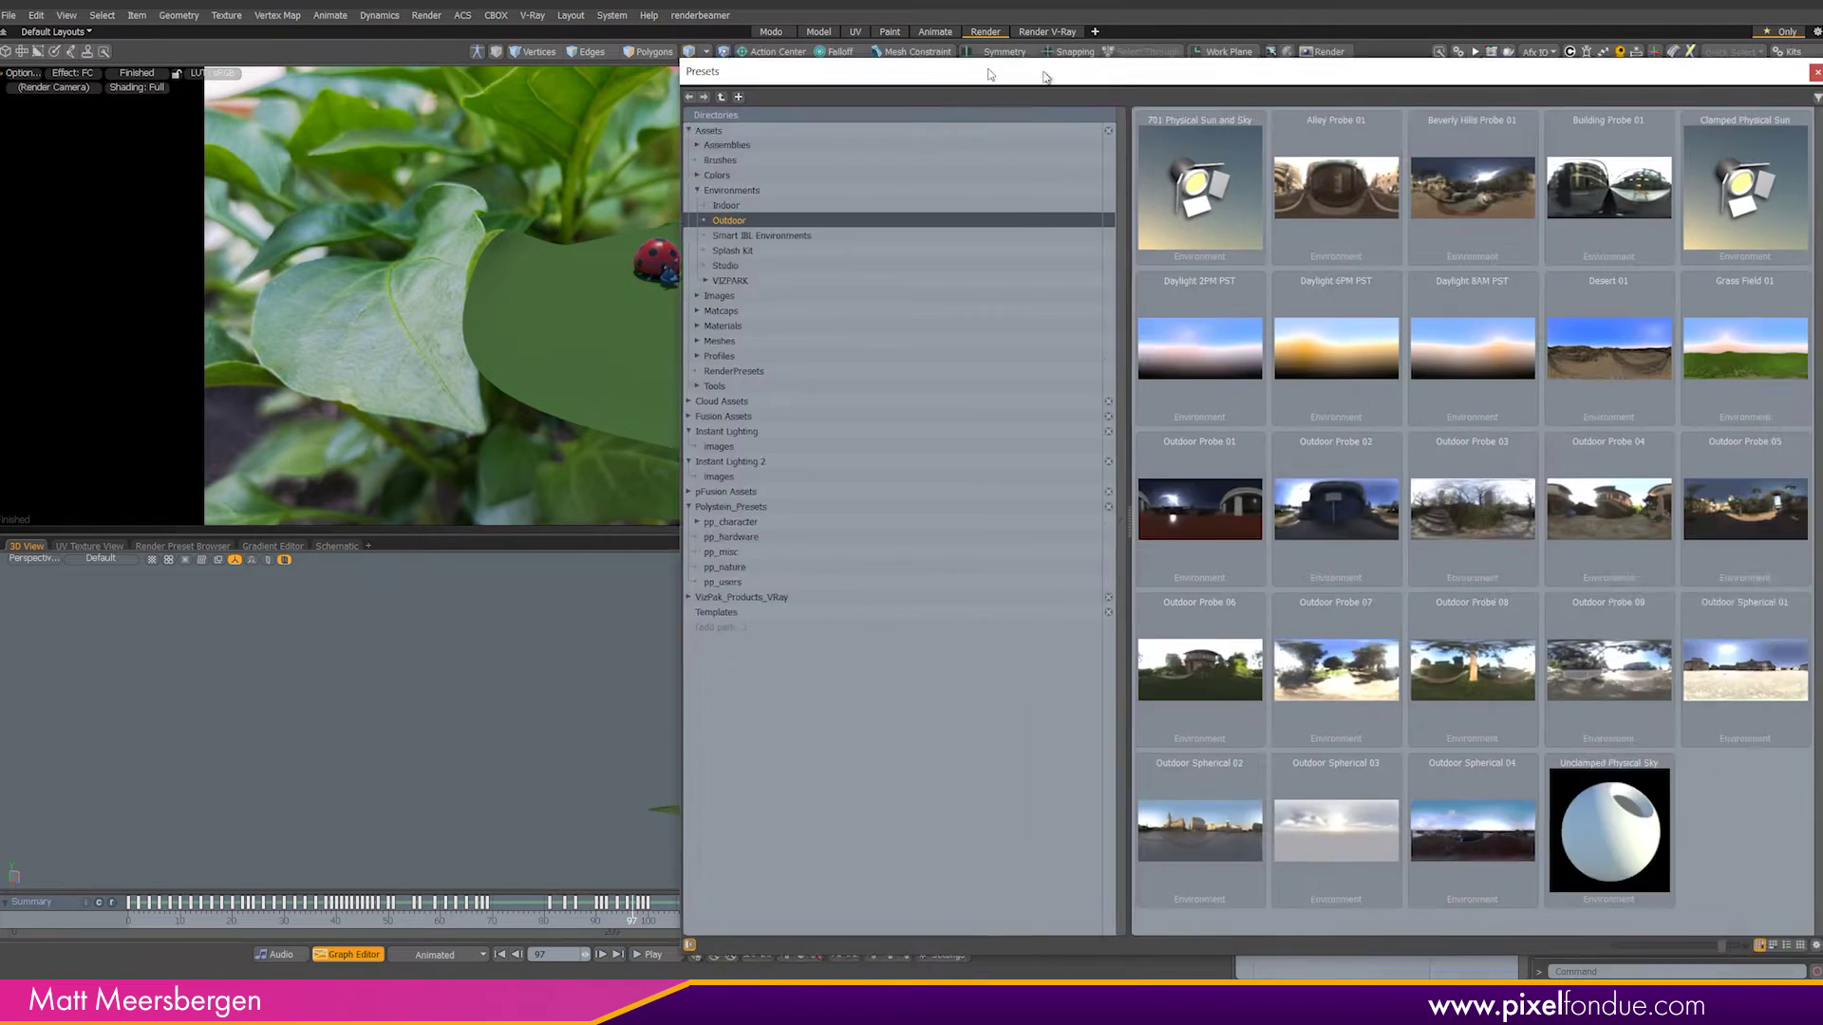
left_click_drag(1045, 70, 614, 69)
left_click(264, 187)
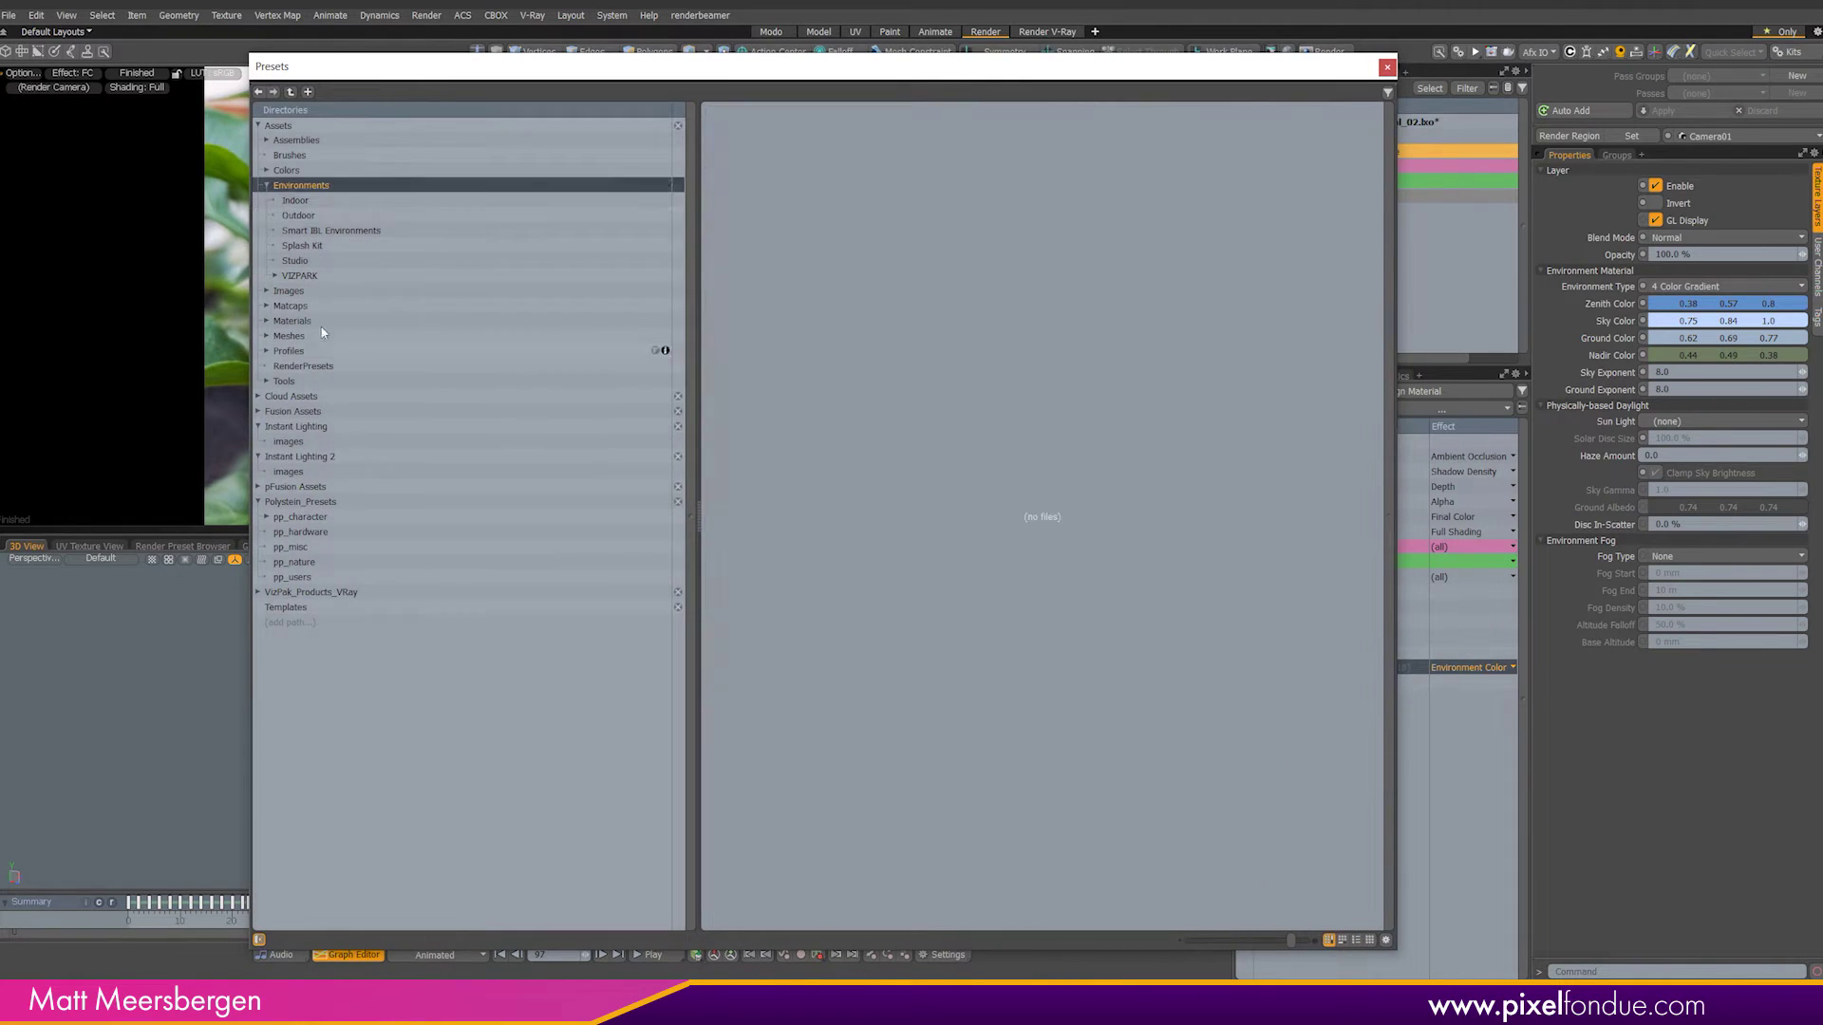
left_click(298, 217)
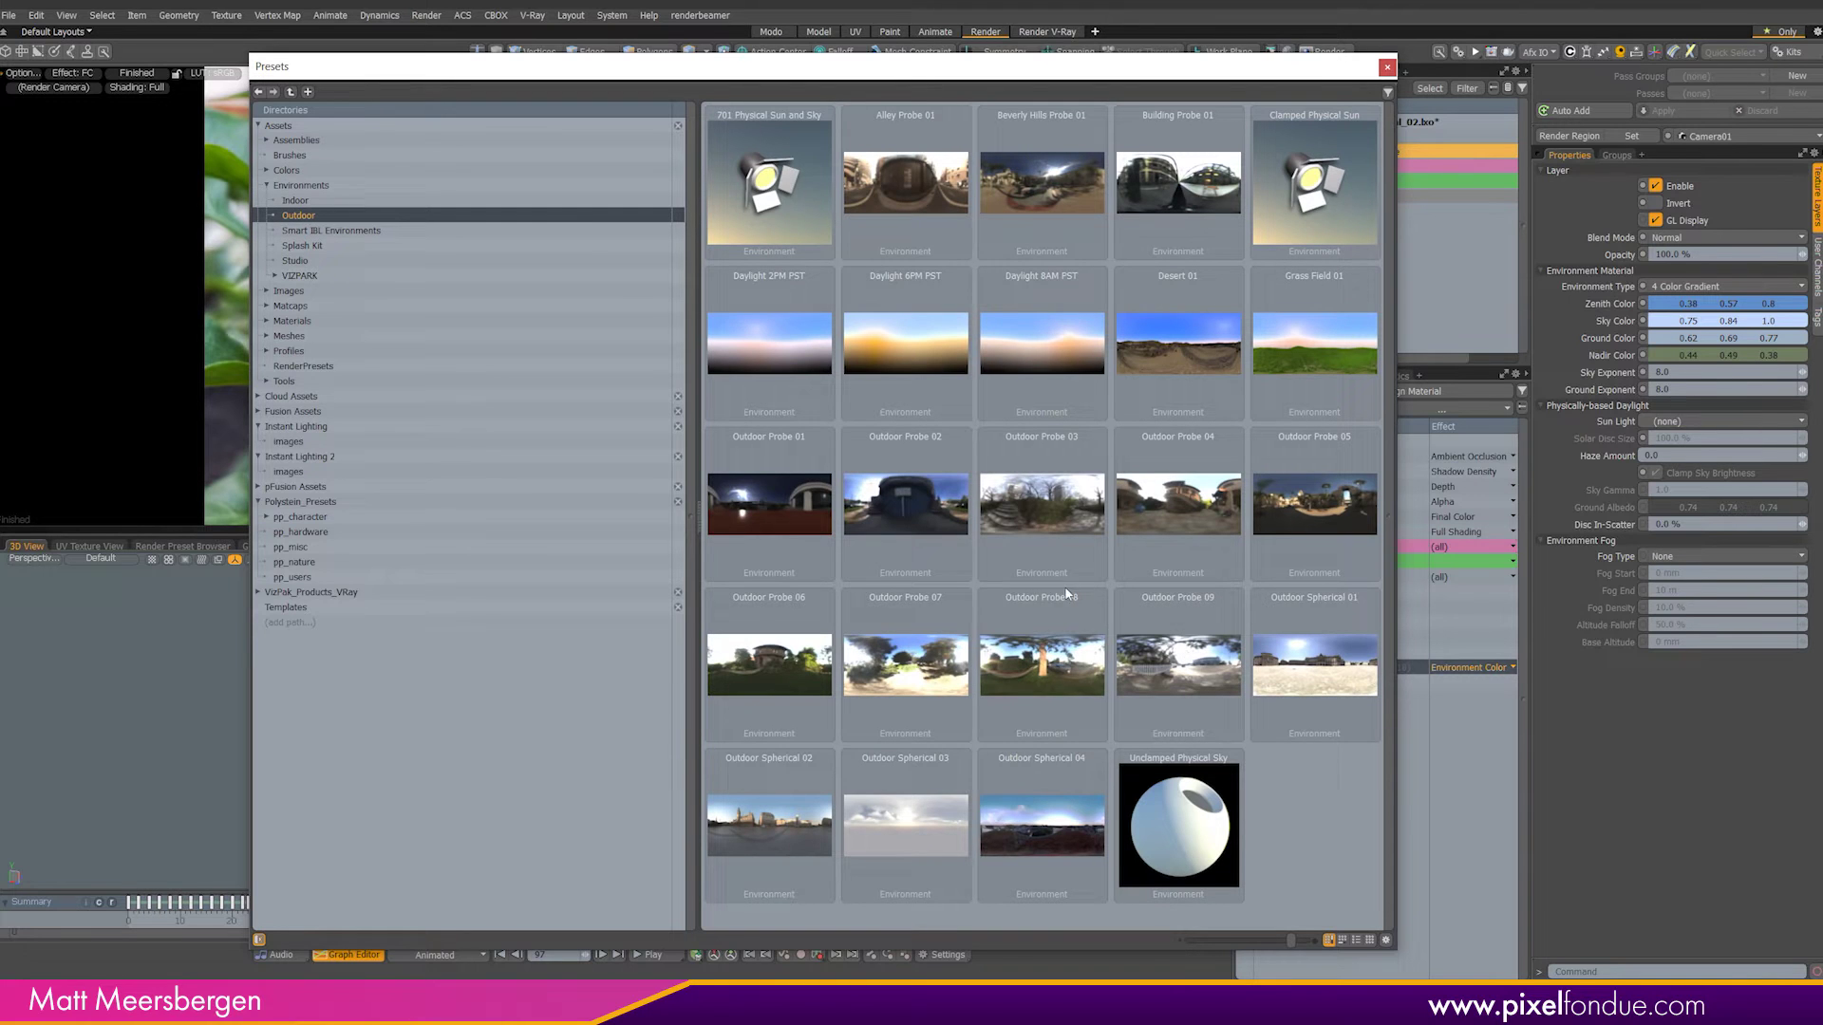
left_click(1046, 675)
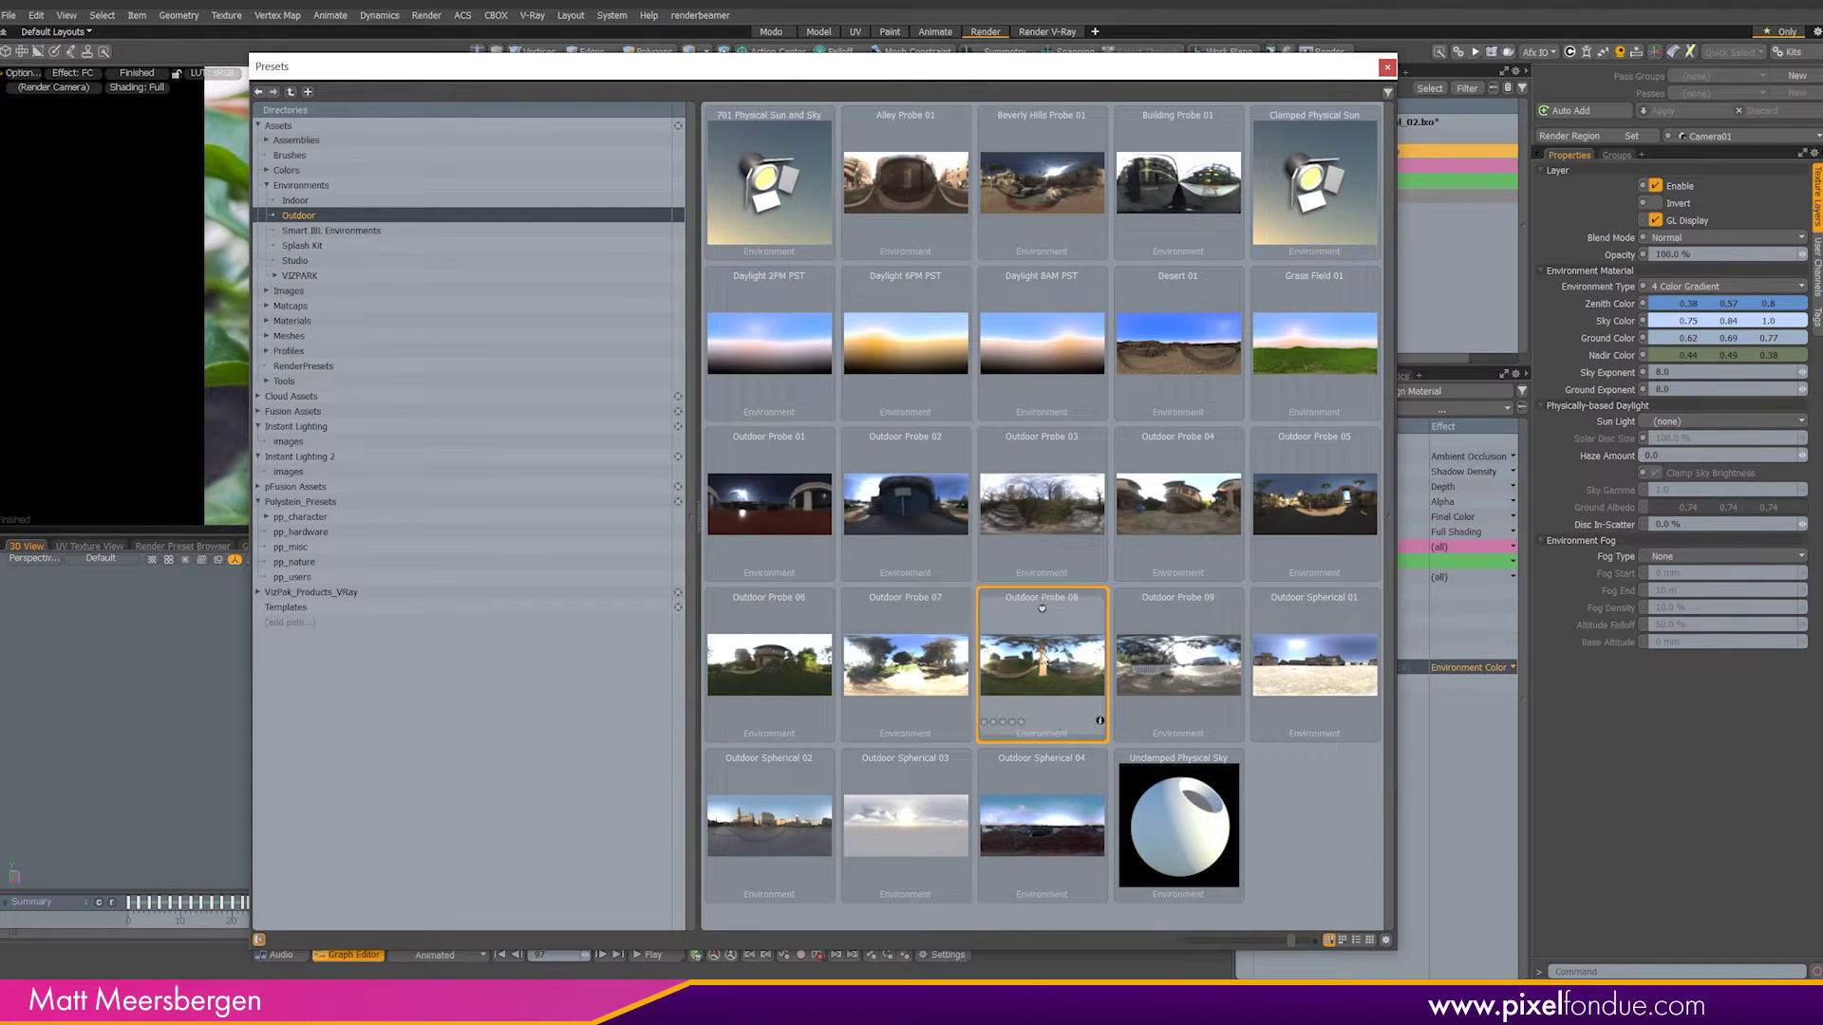
double_click(1043, 655)
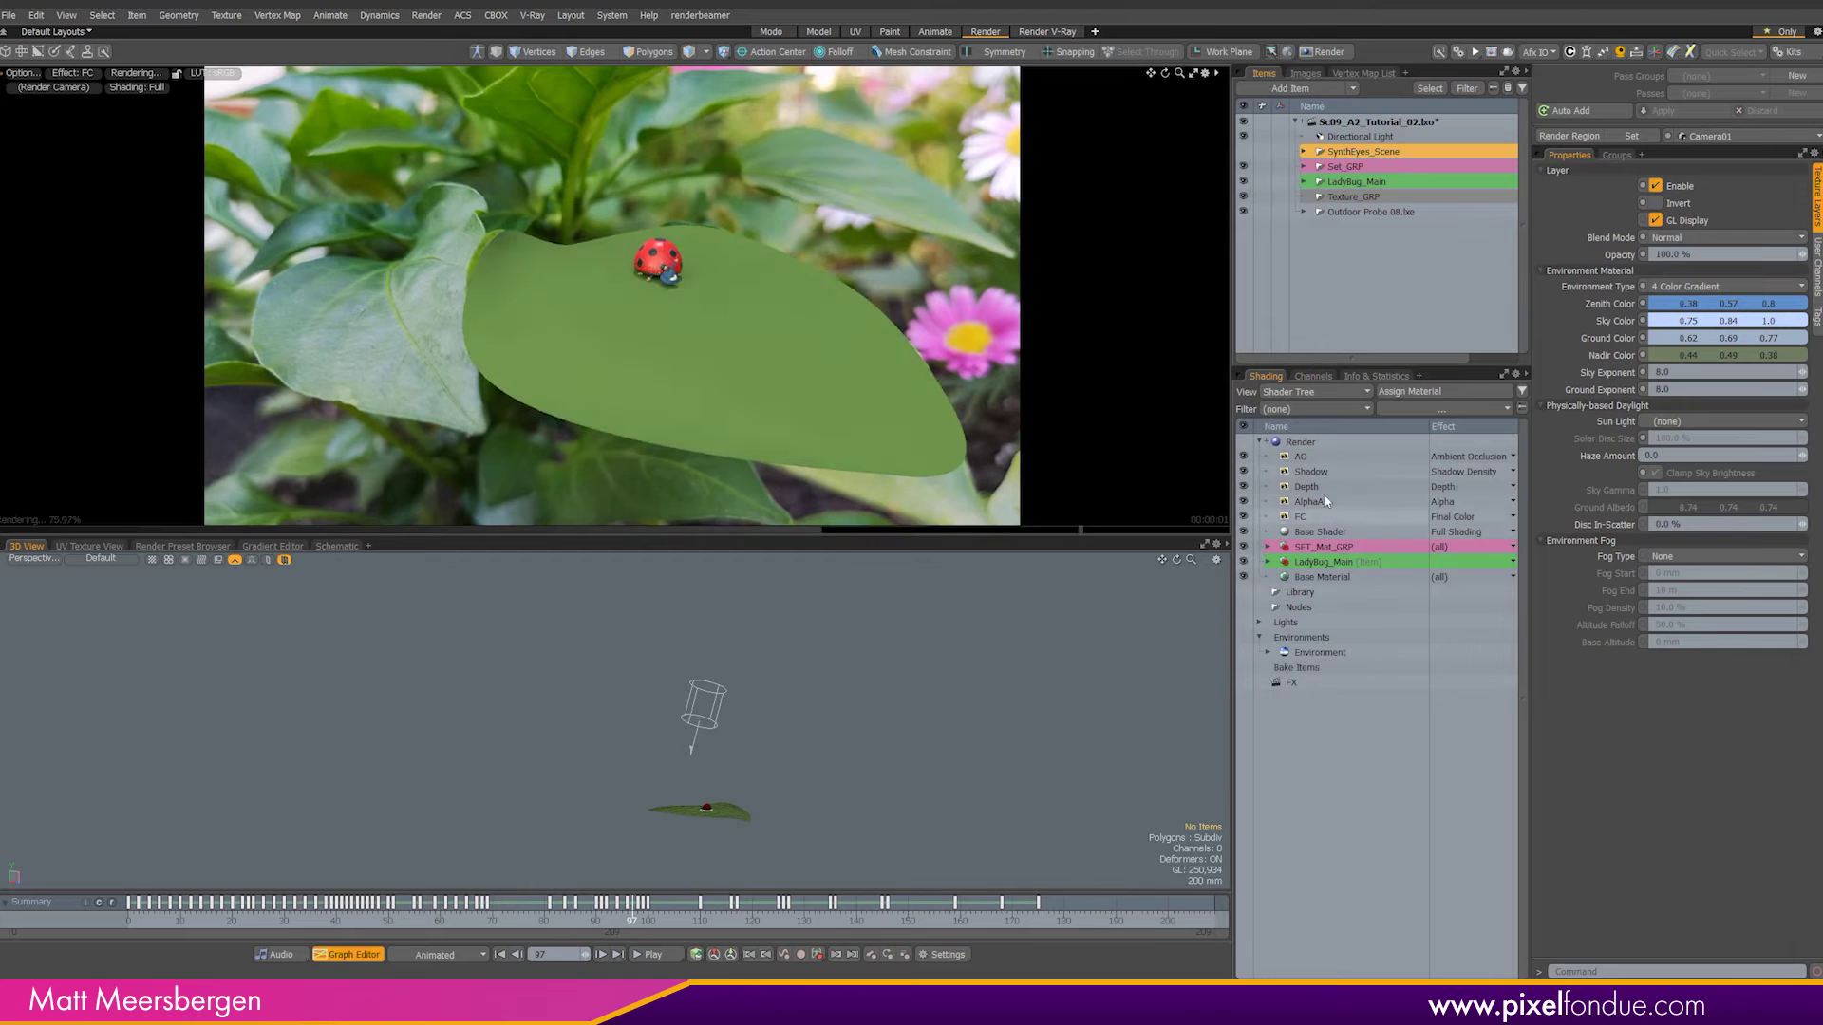
Step: Make the environment invisible to the camera and hide Set_GRP in the scene
left_click(1267, 652)
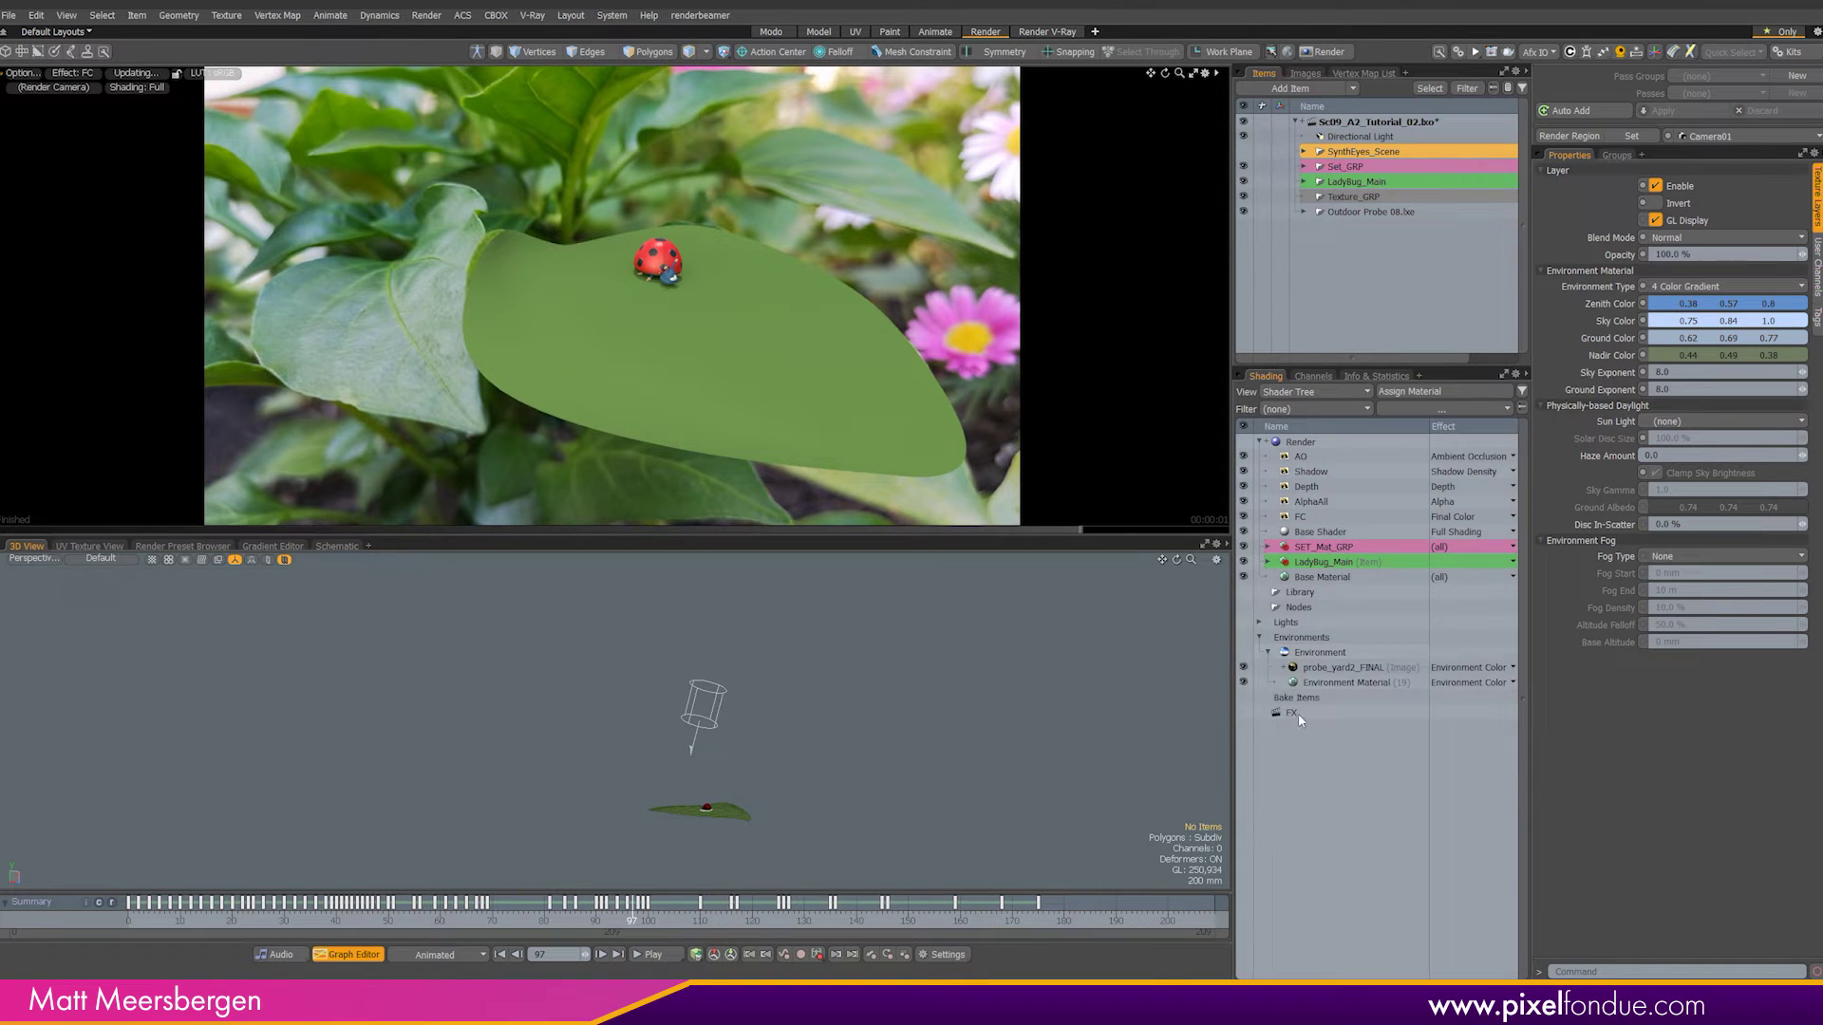
left_click(1319, 653)
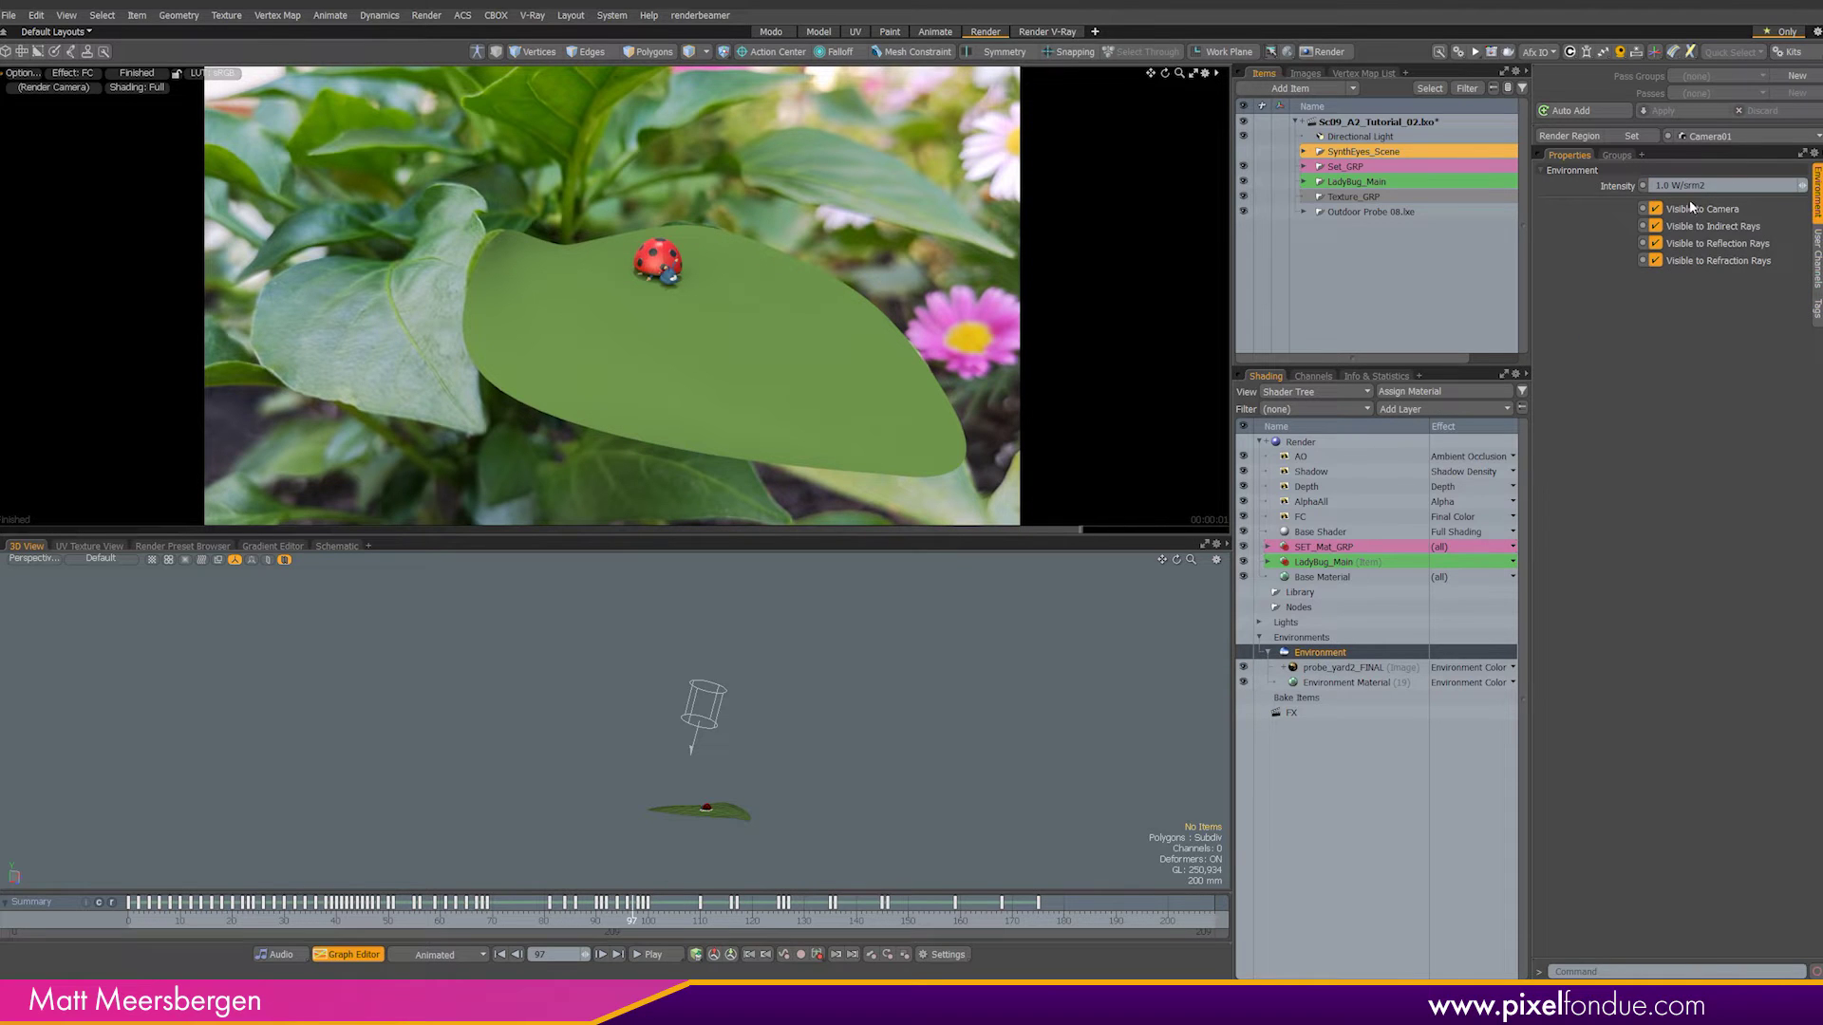
left_click(1657, 208)
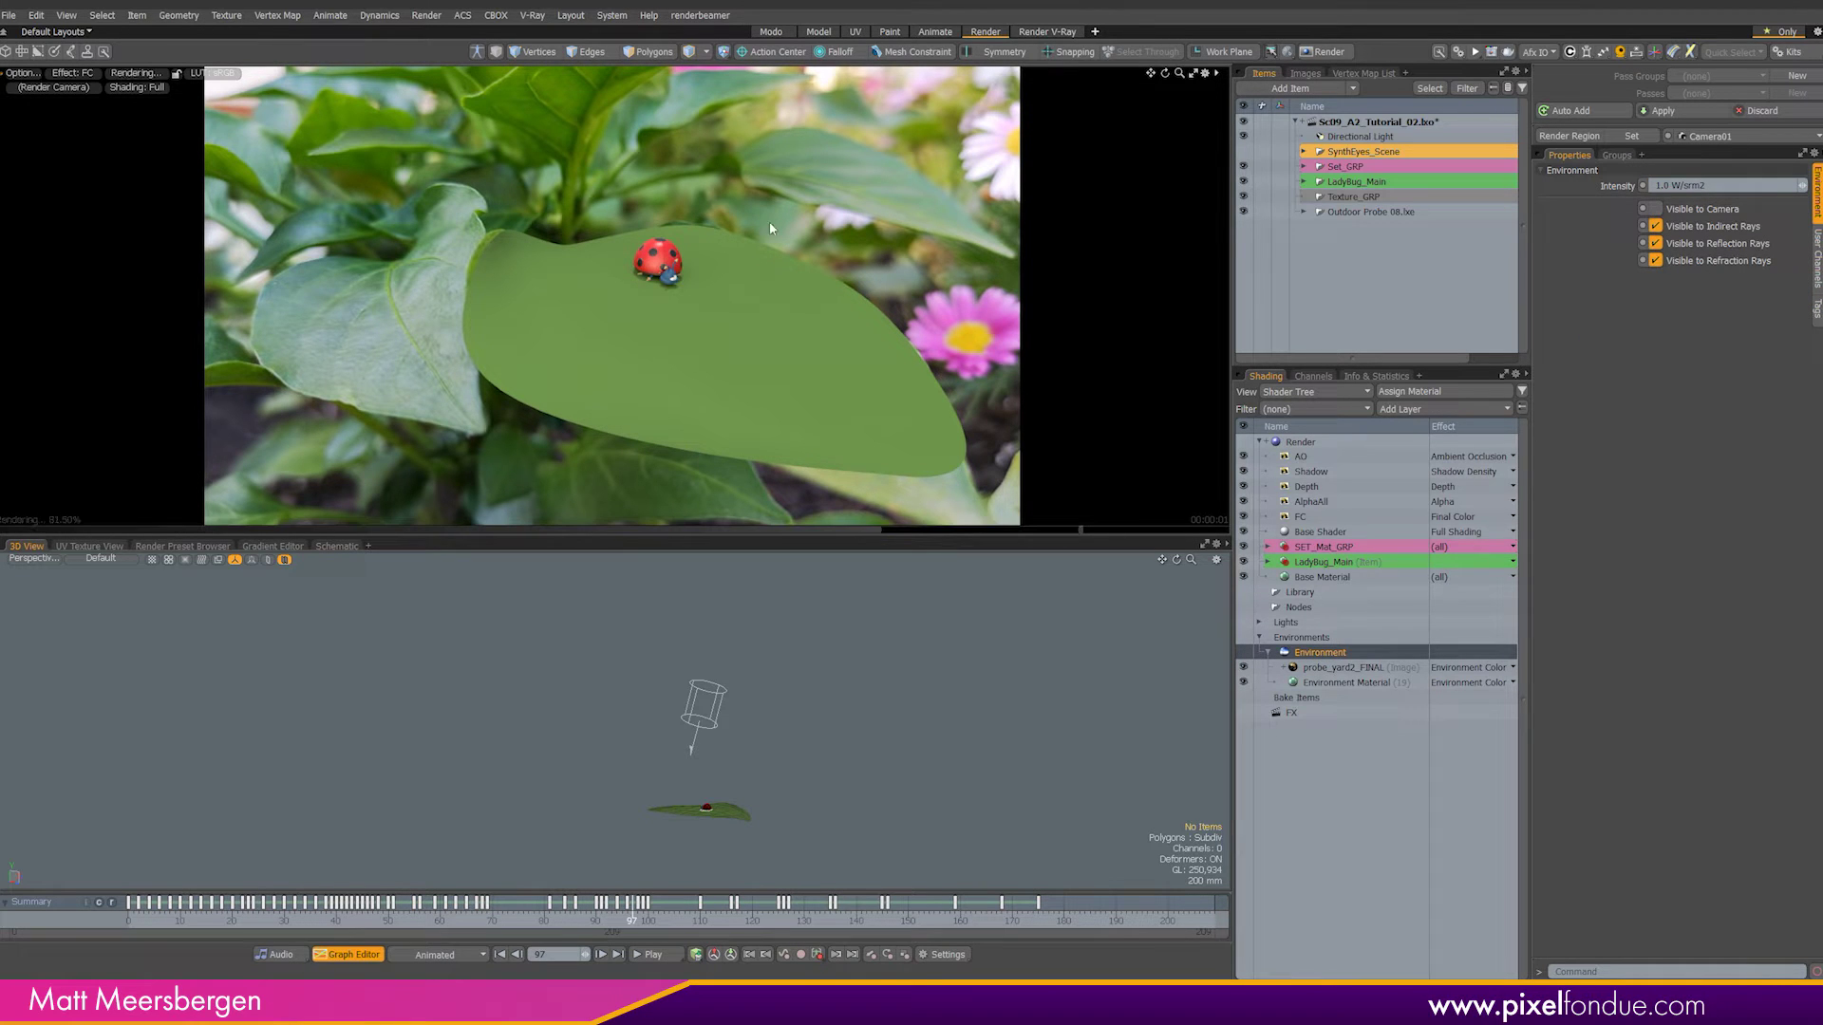
left_click(1243, 166)
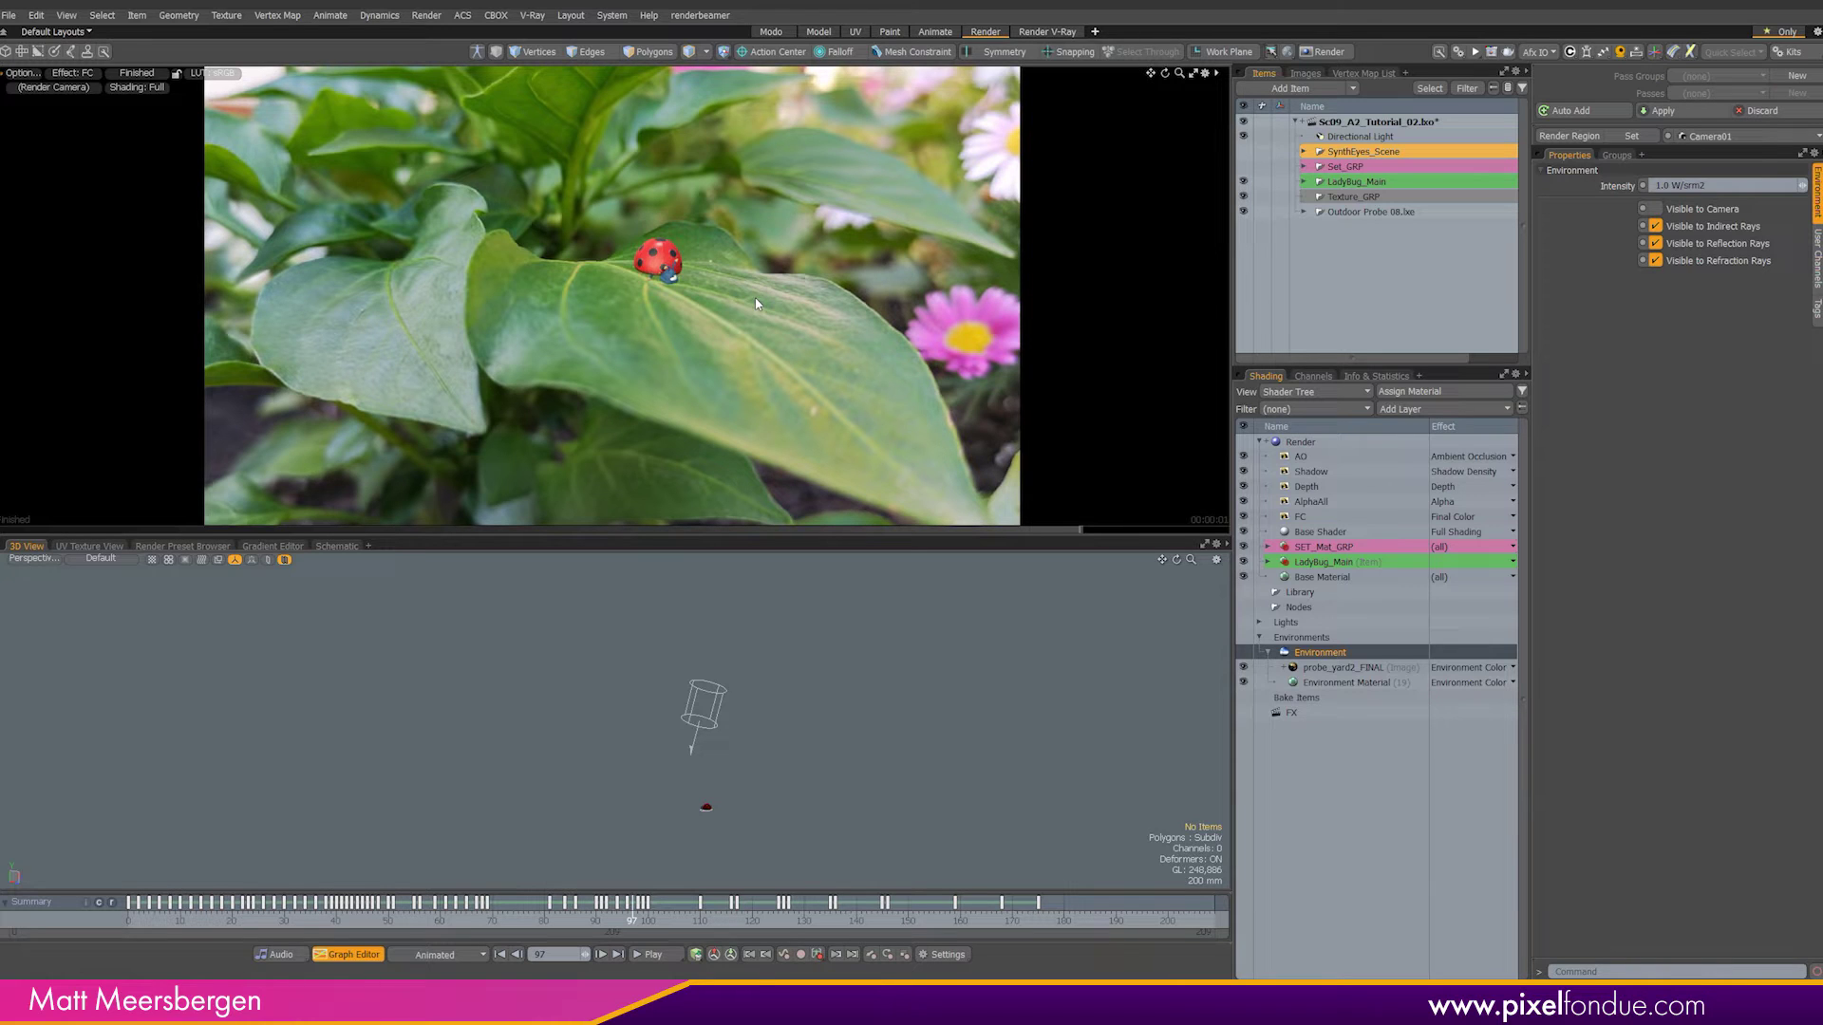
Step: Turn off the directional light and rotate the probe_yard2_FINAL environment image 90° around Y
left_click(1244, 136)
left_click(1342, 667)
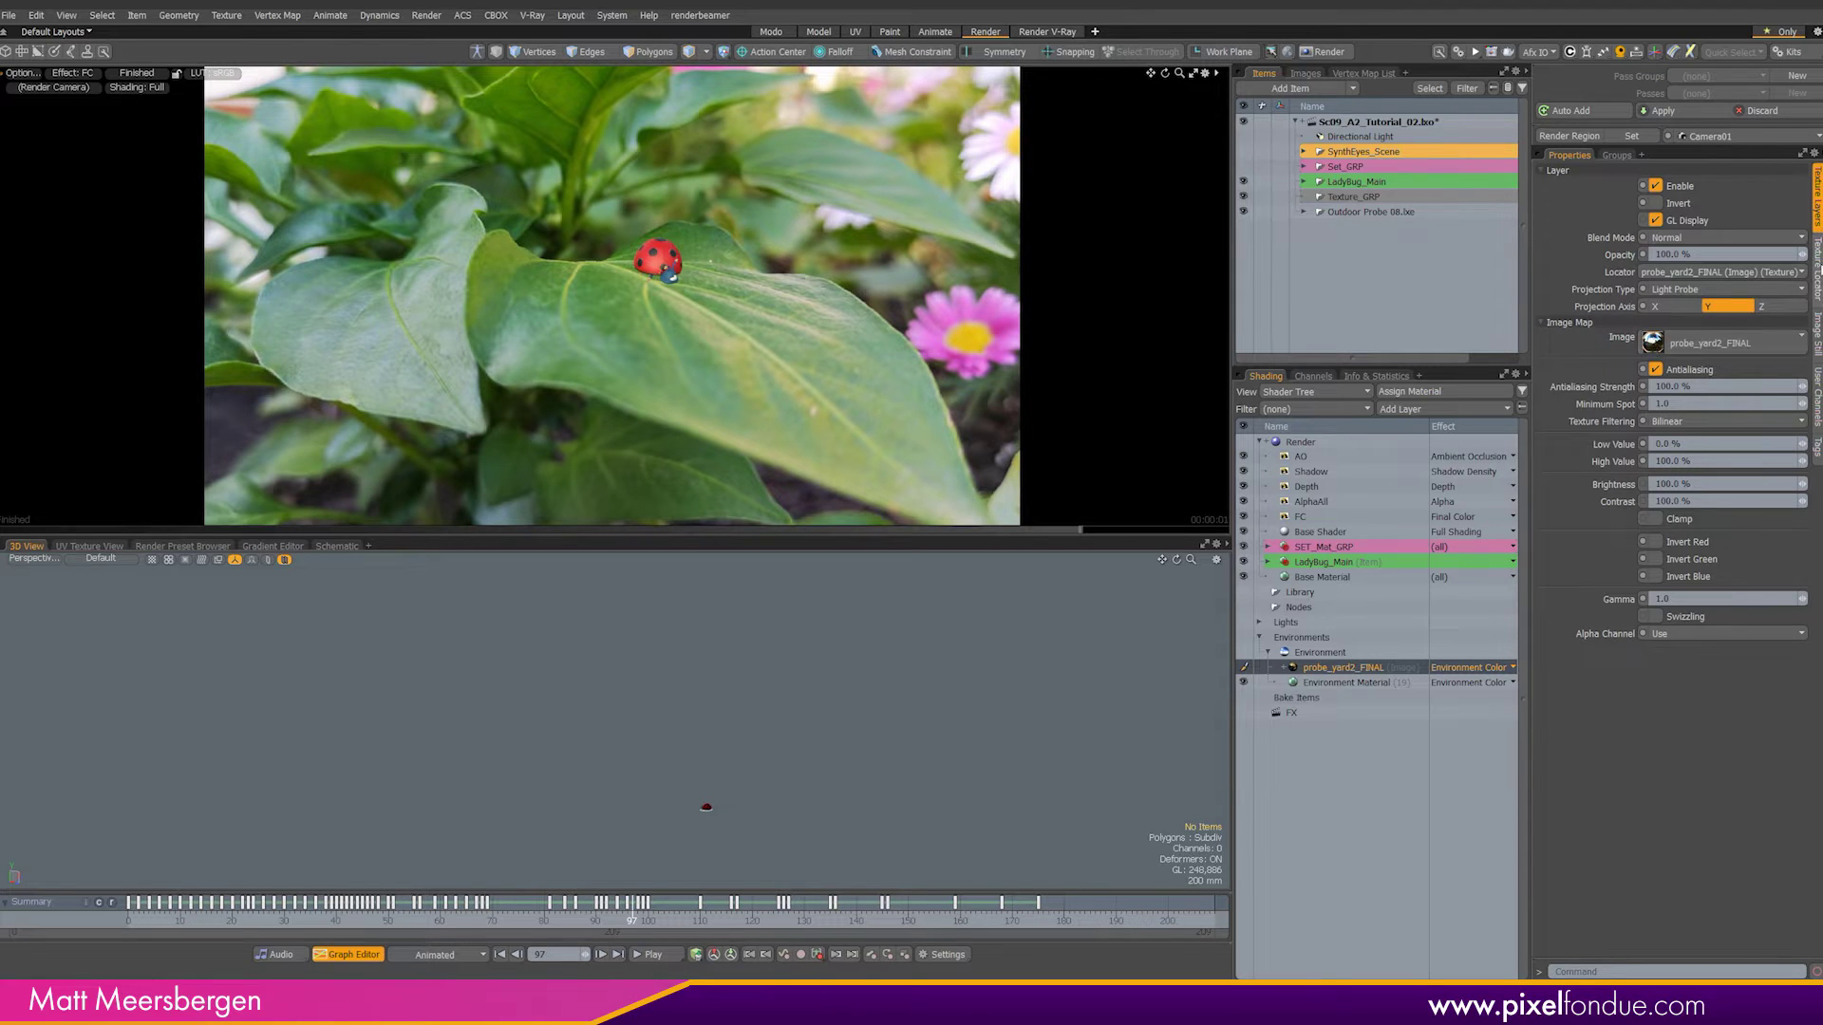
left_click(1816, 270)
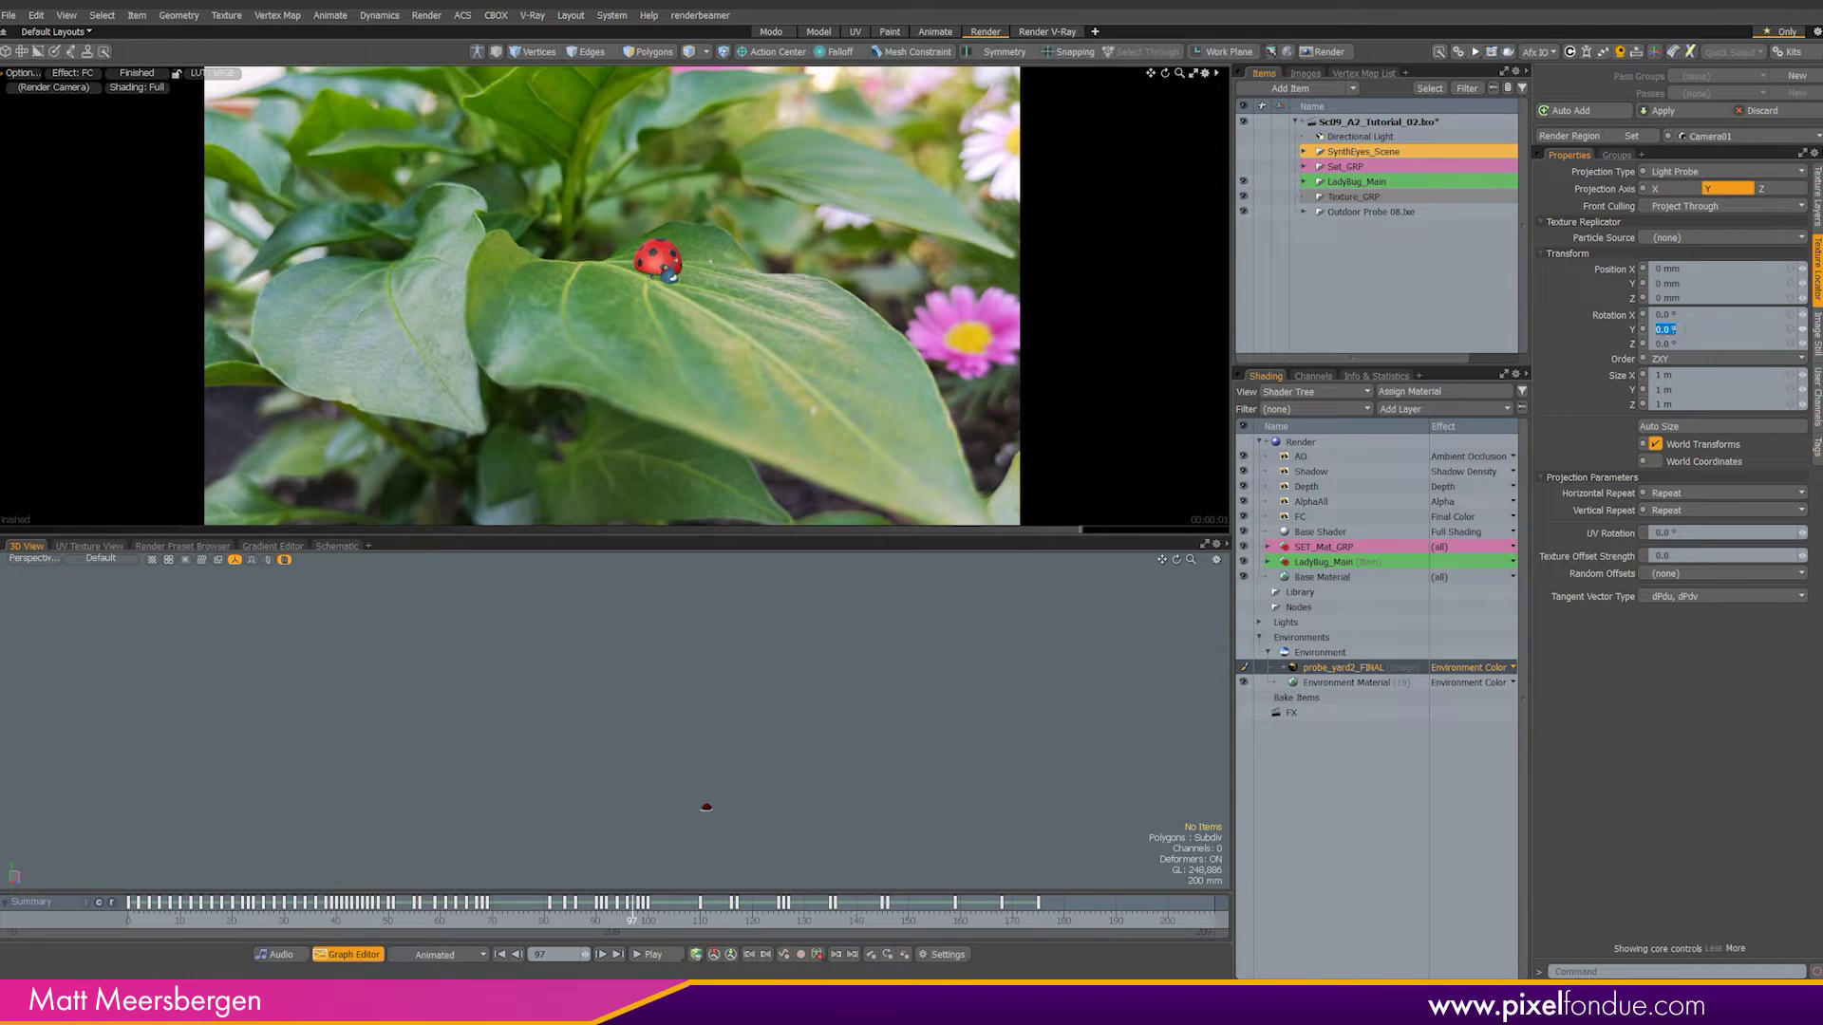
key("Return")
left_click(1674, 332)
type("90")
key("Return")
Step: Try Y rotations of 120° and 180° for the environment image, and settle on about 227°
left_click(1677, 326)
type("120")
key("Return")
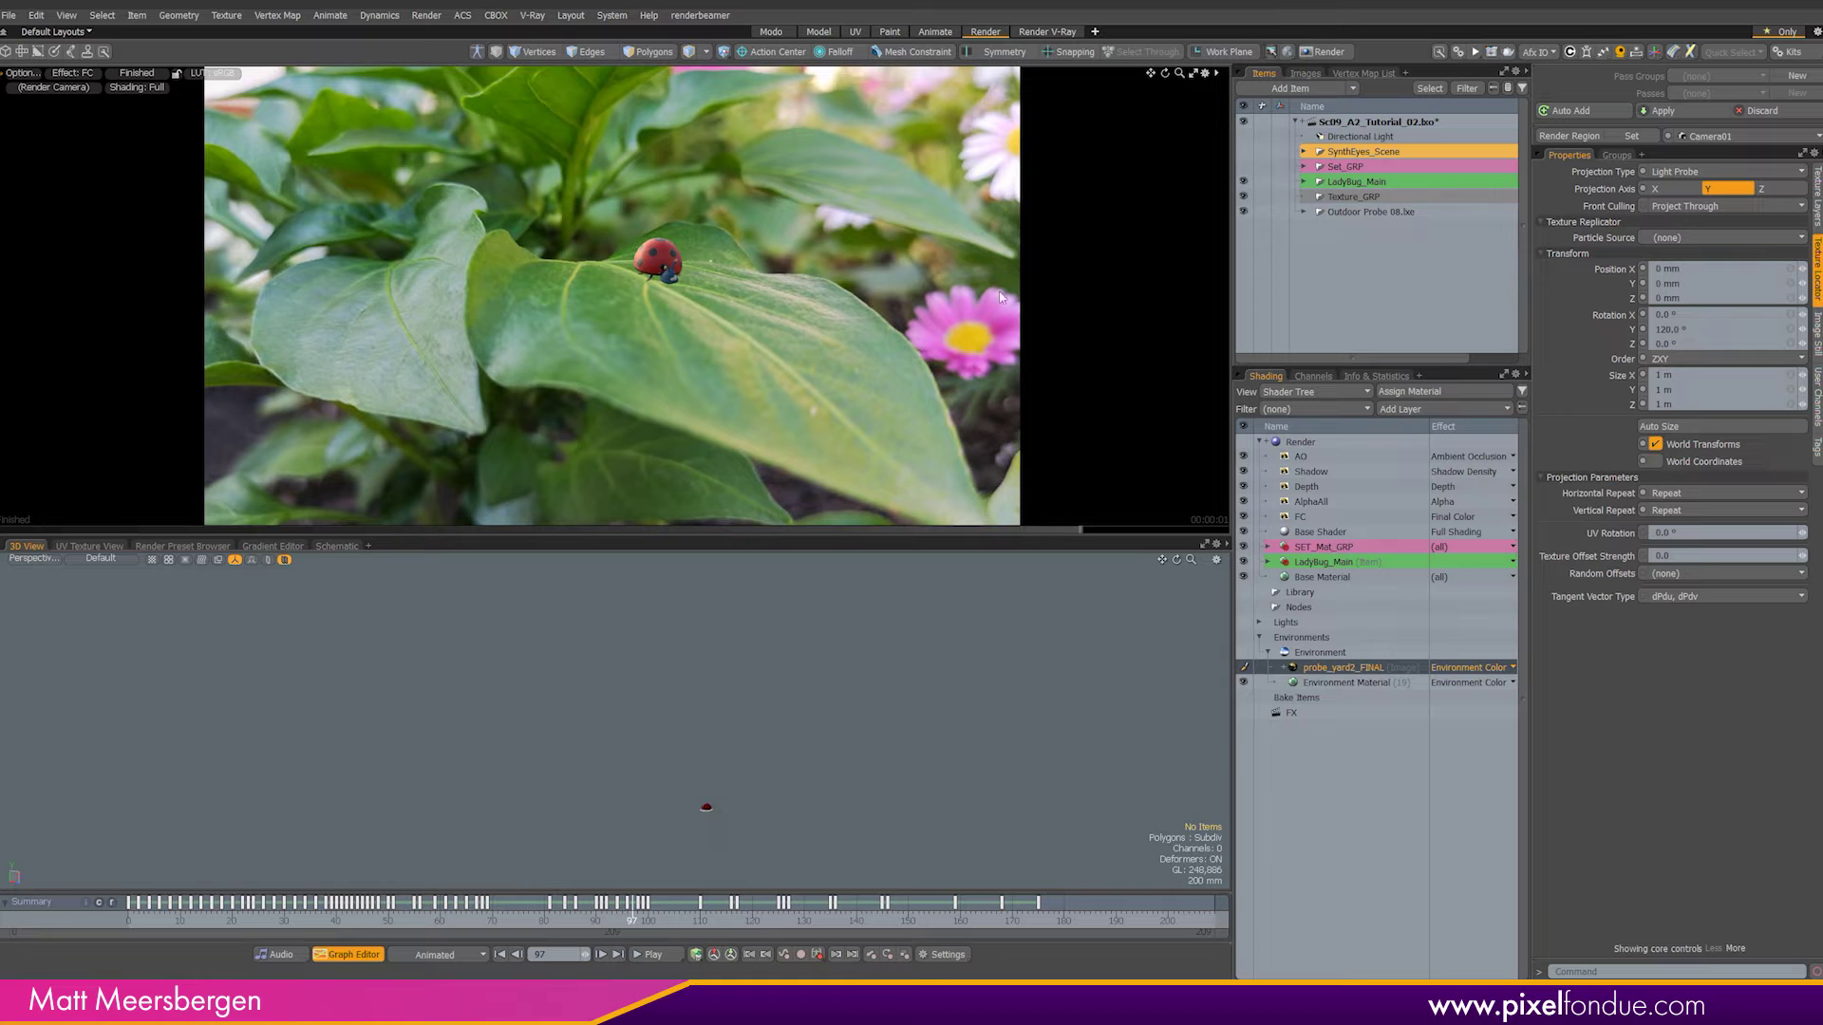
left_click(1674, 330)
type("180")
key("Return")
mouse_move(1801, 330)
left_mouse_down()
mouse_move(1820, 330)
mouse_move(1799, 329)
left_mouse_up()
Step: Set the environment intensity to 1.3 W/srm2 and return to the probe image's texture locator settings
left_click(1320, 653)
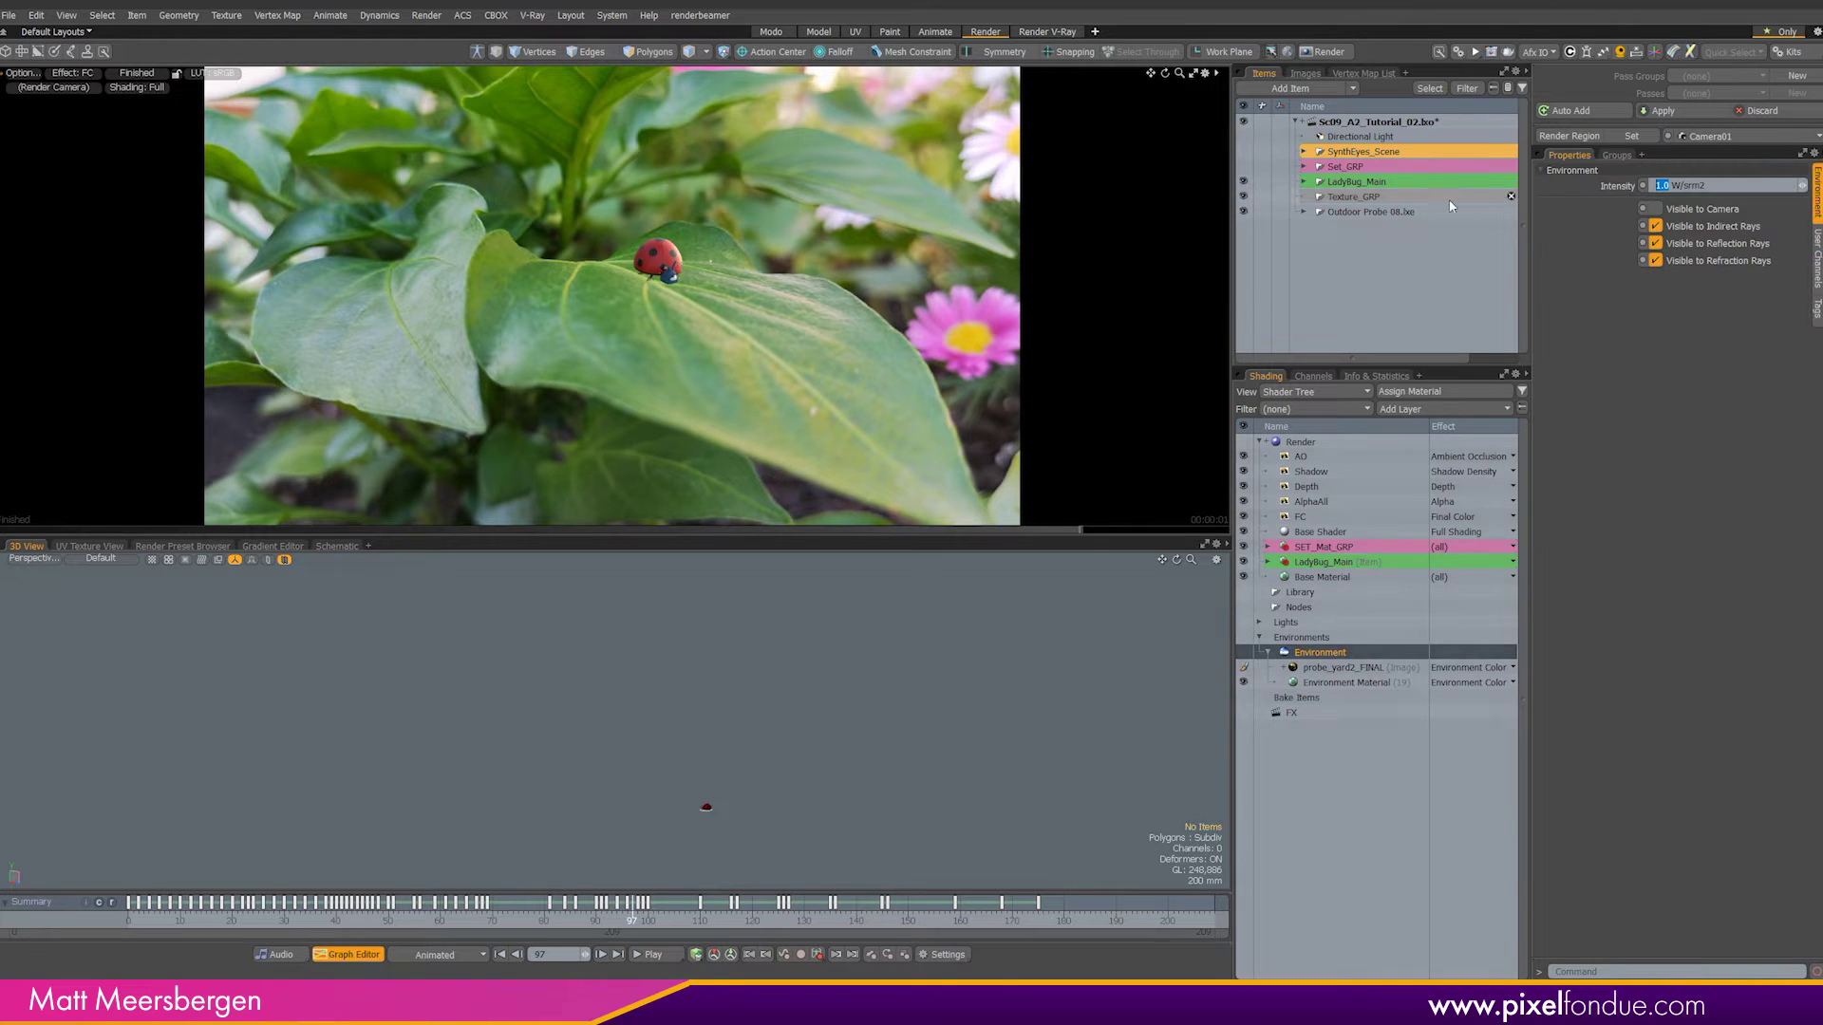
left_click(1701, 187)
type("1.5")
key("Return")
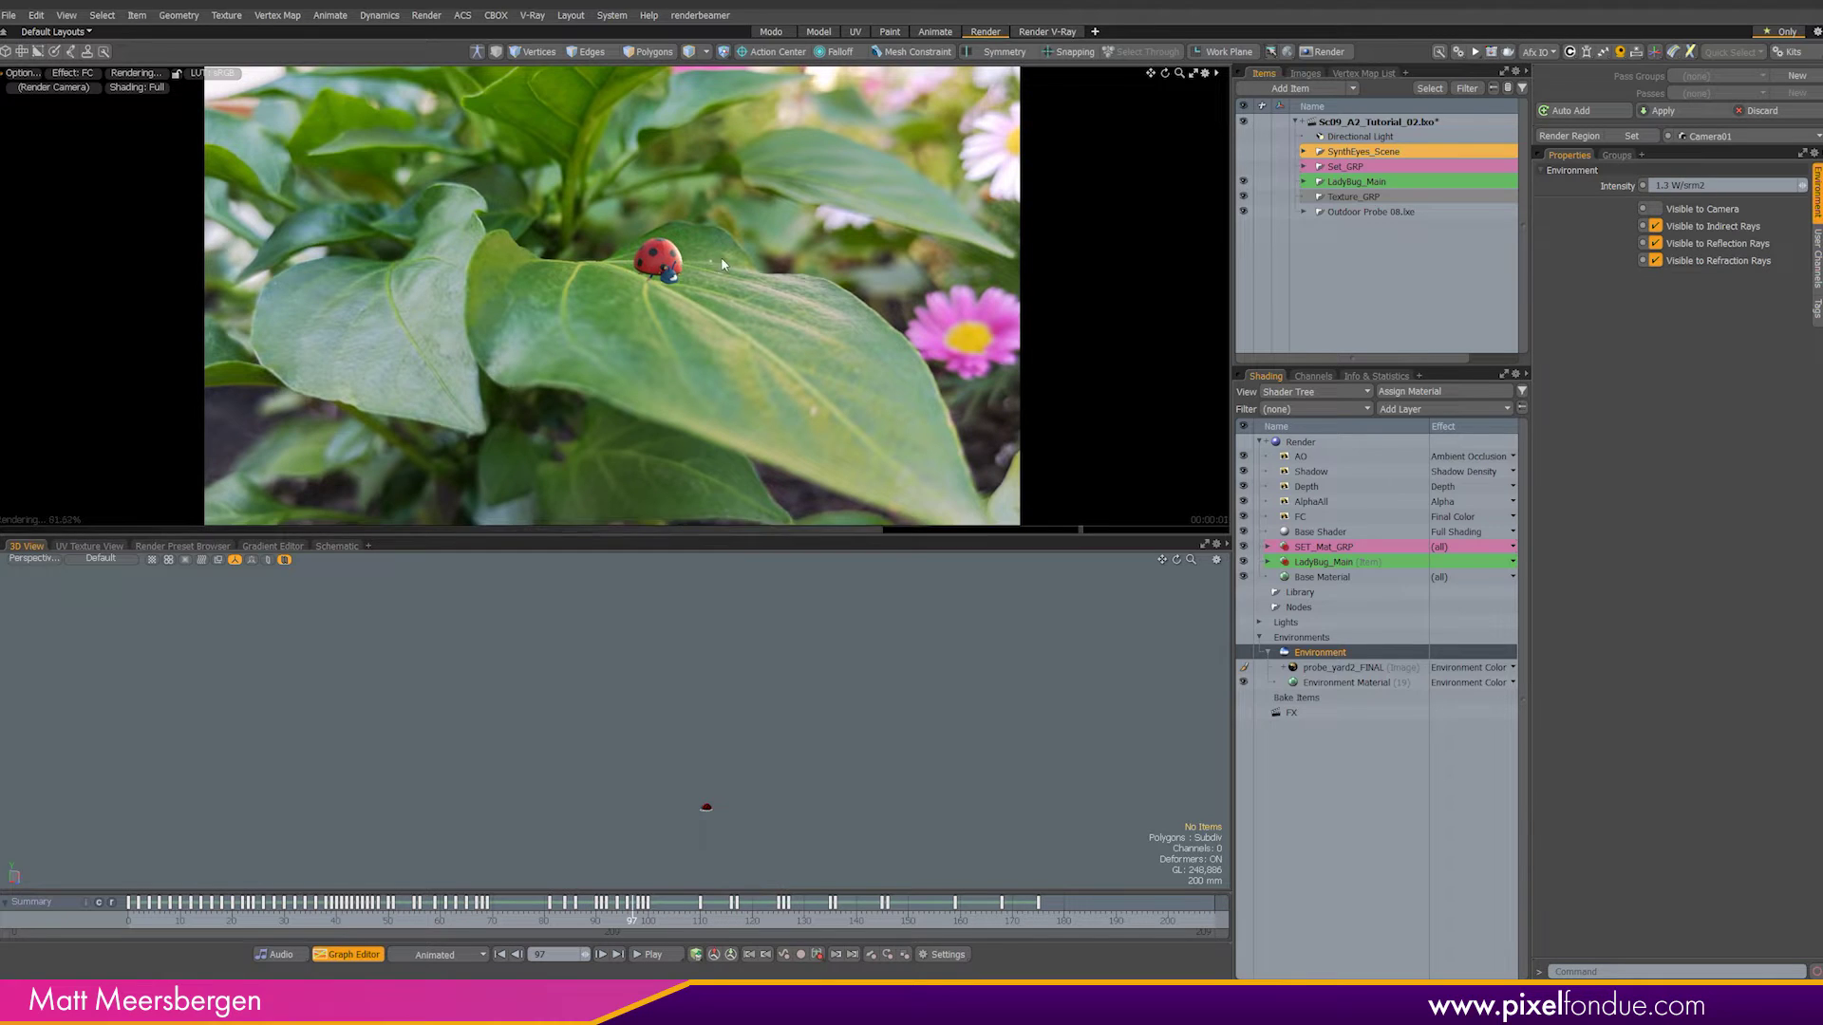
left_click(1341, 668)
left_click(1815, 269)
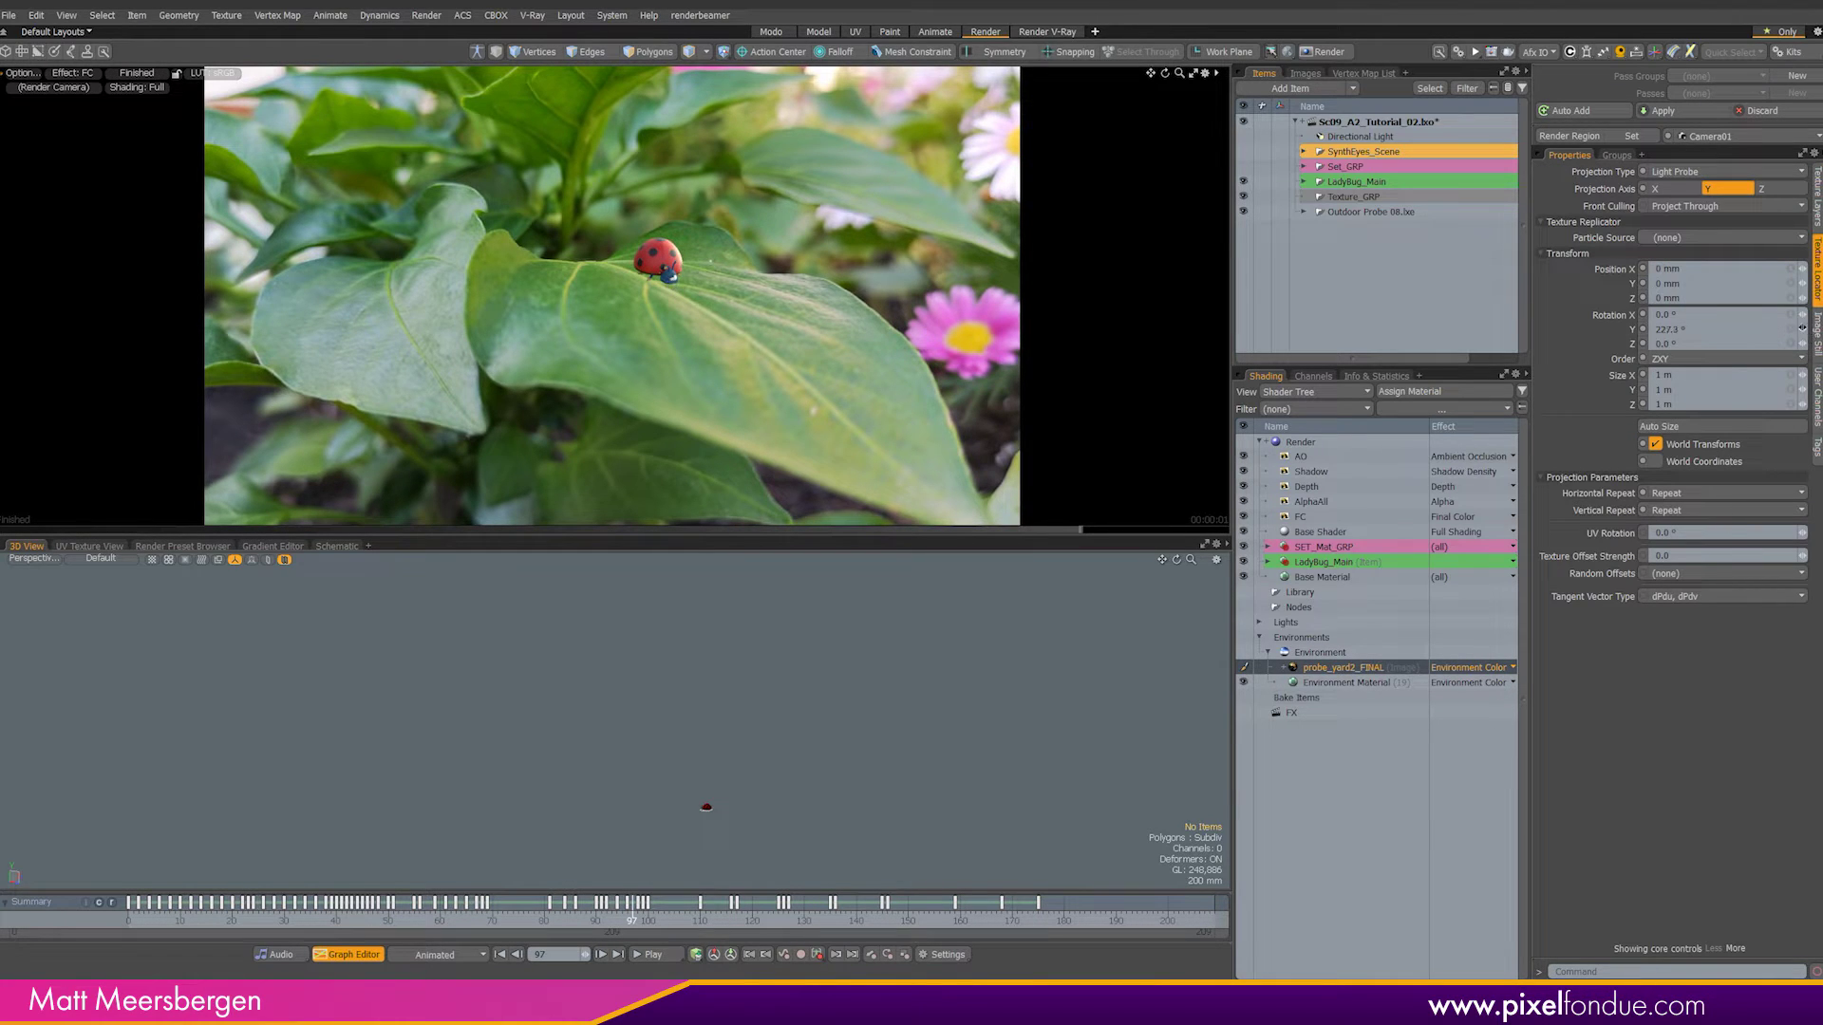
Step: Move the directional light to about -568 mm in X and rotate it to about -38.4°, -103.1° and 88.9°
left_click(1275, 139)
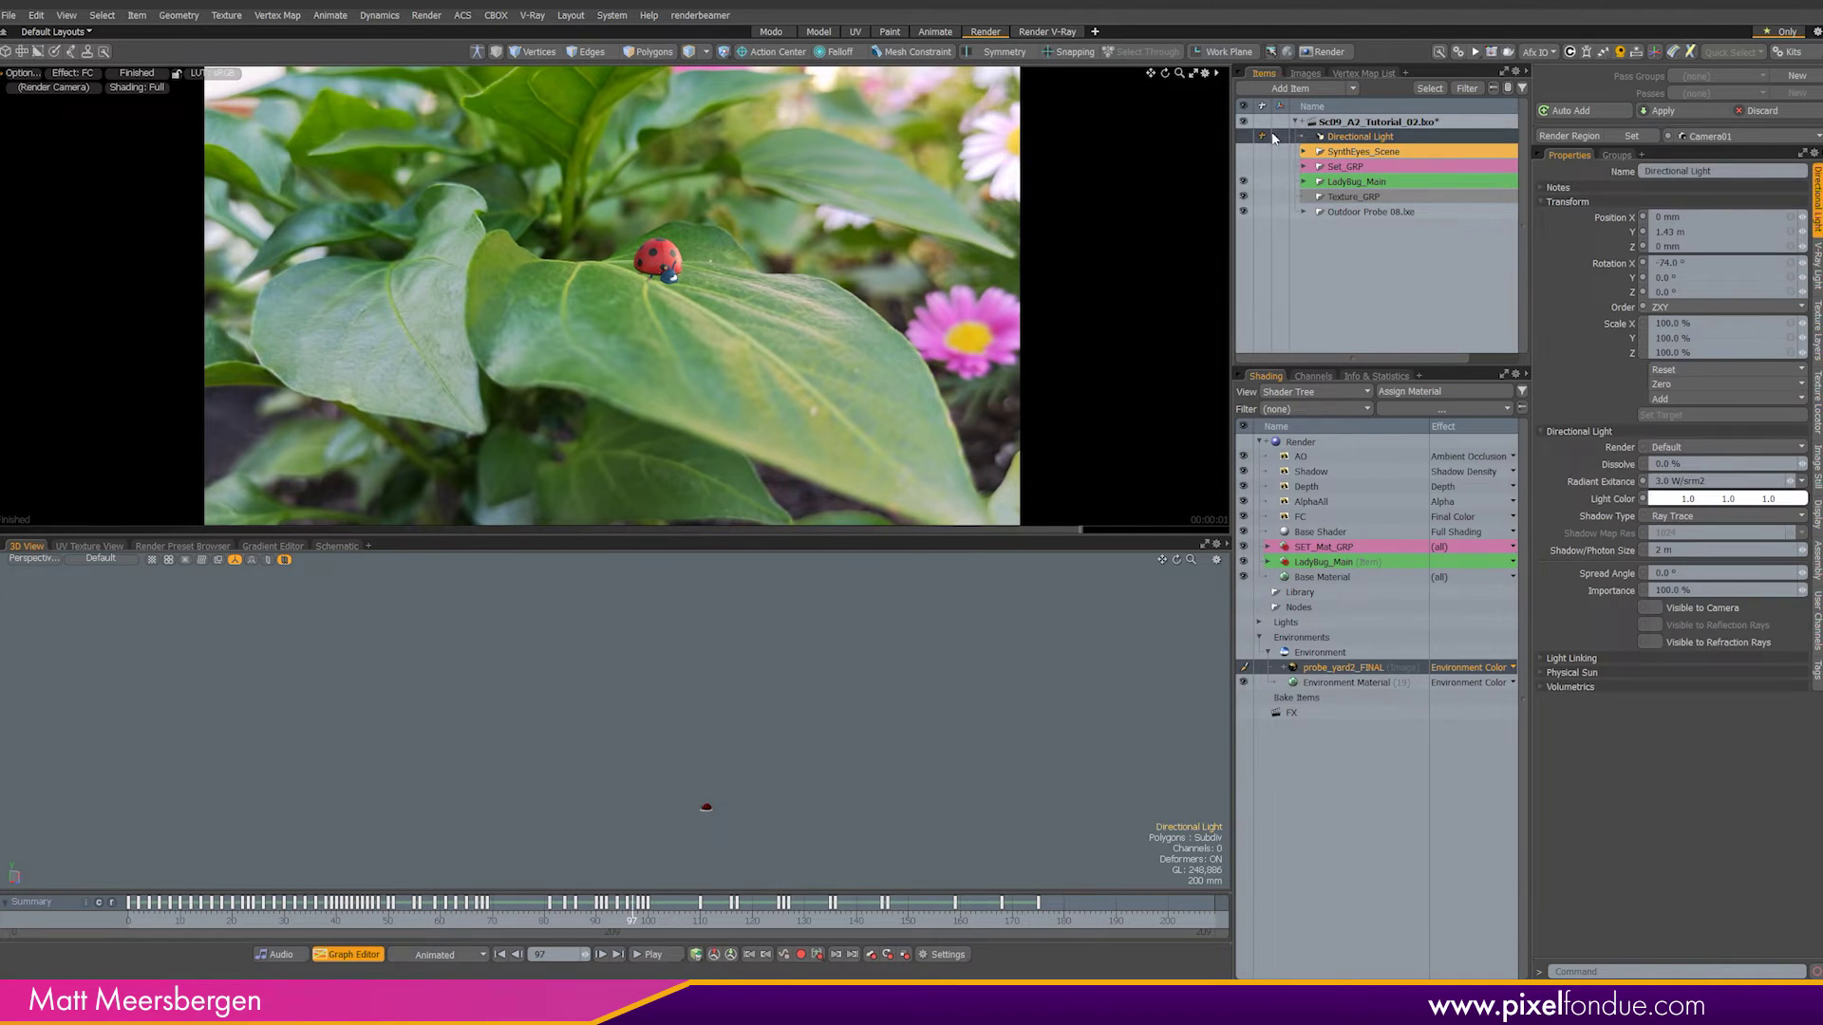
scroll(813, 740, "up", 2)
left_click_drag(658, 841, 816, 699, "alt+shift")
key("e")
left_click_drag(579, 824, 931, 761, "alt")
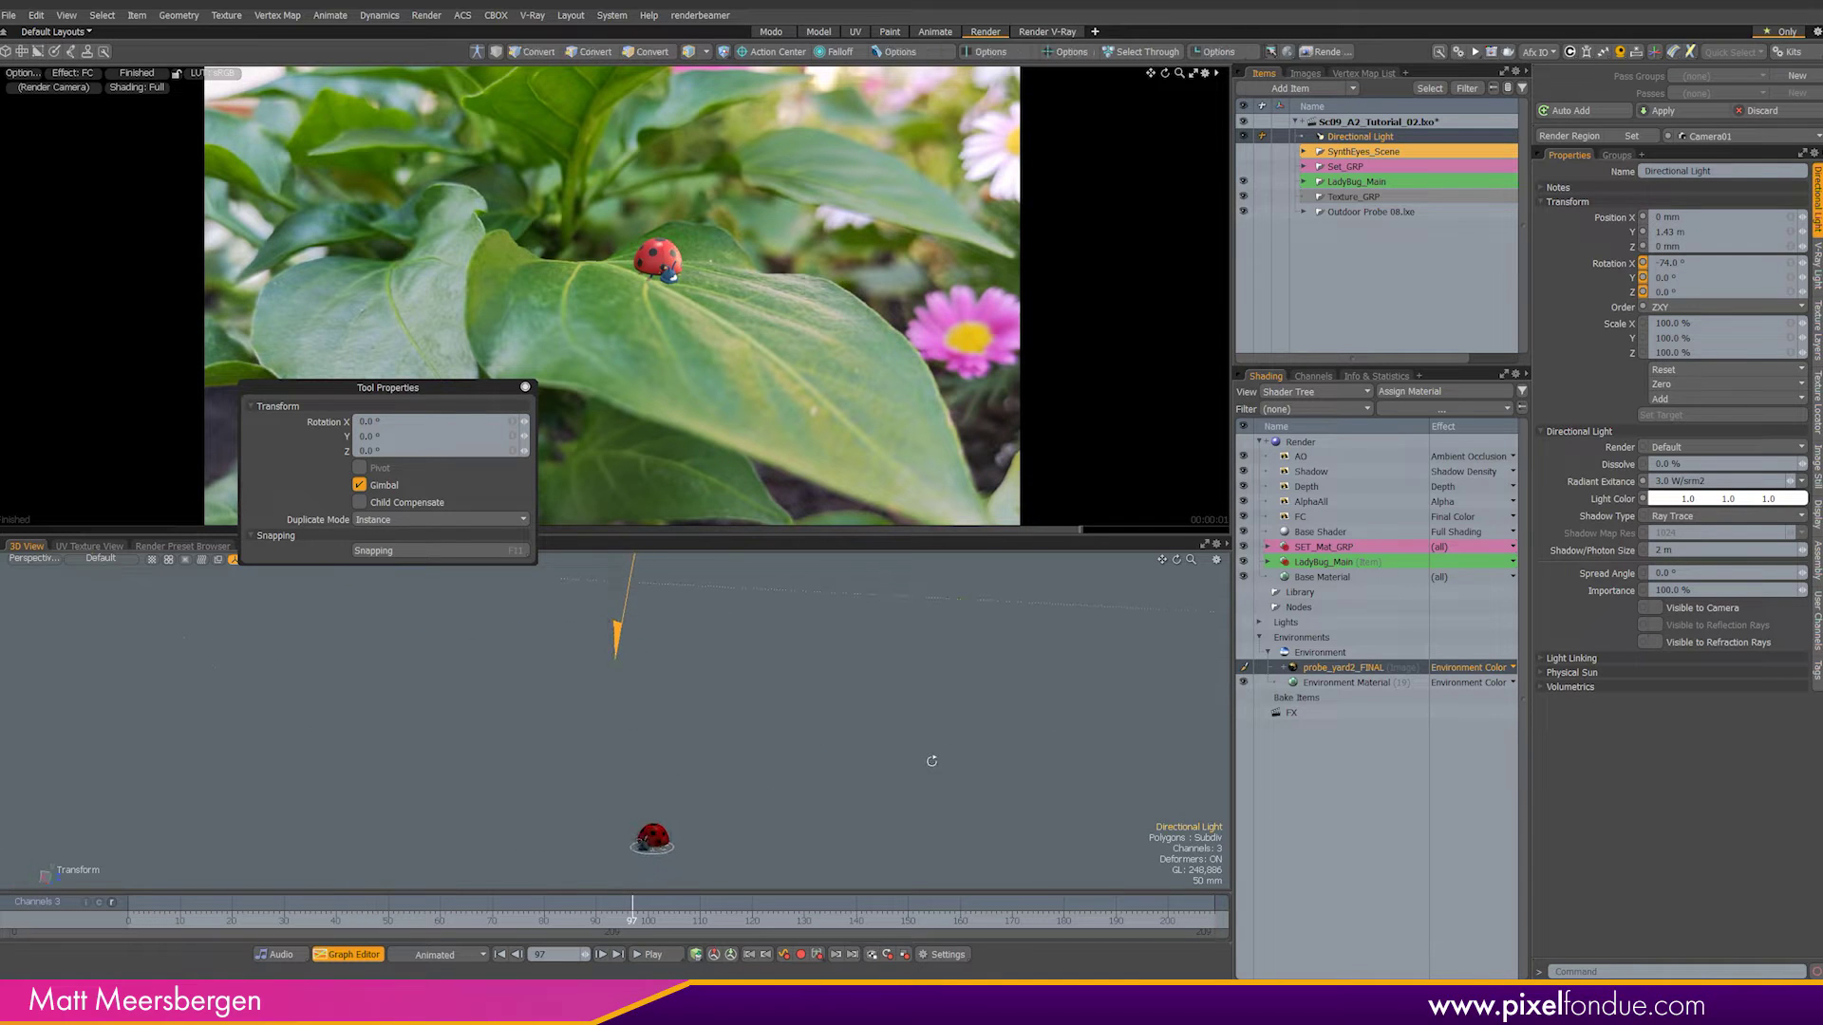
scroll(723, 758, "down", 3)
left_click_drag(651, 741, 842, 728, "alt")
key("alt+a")
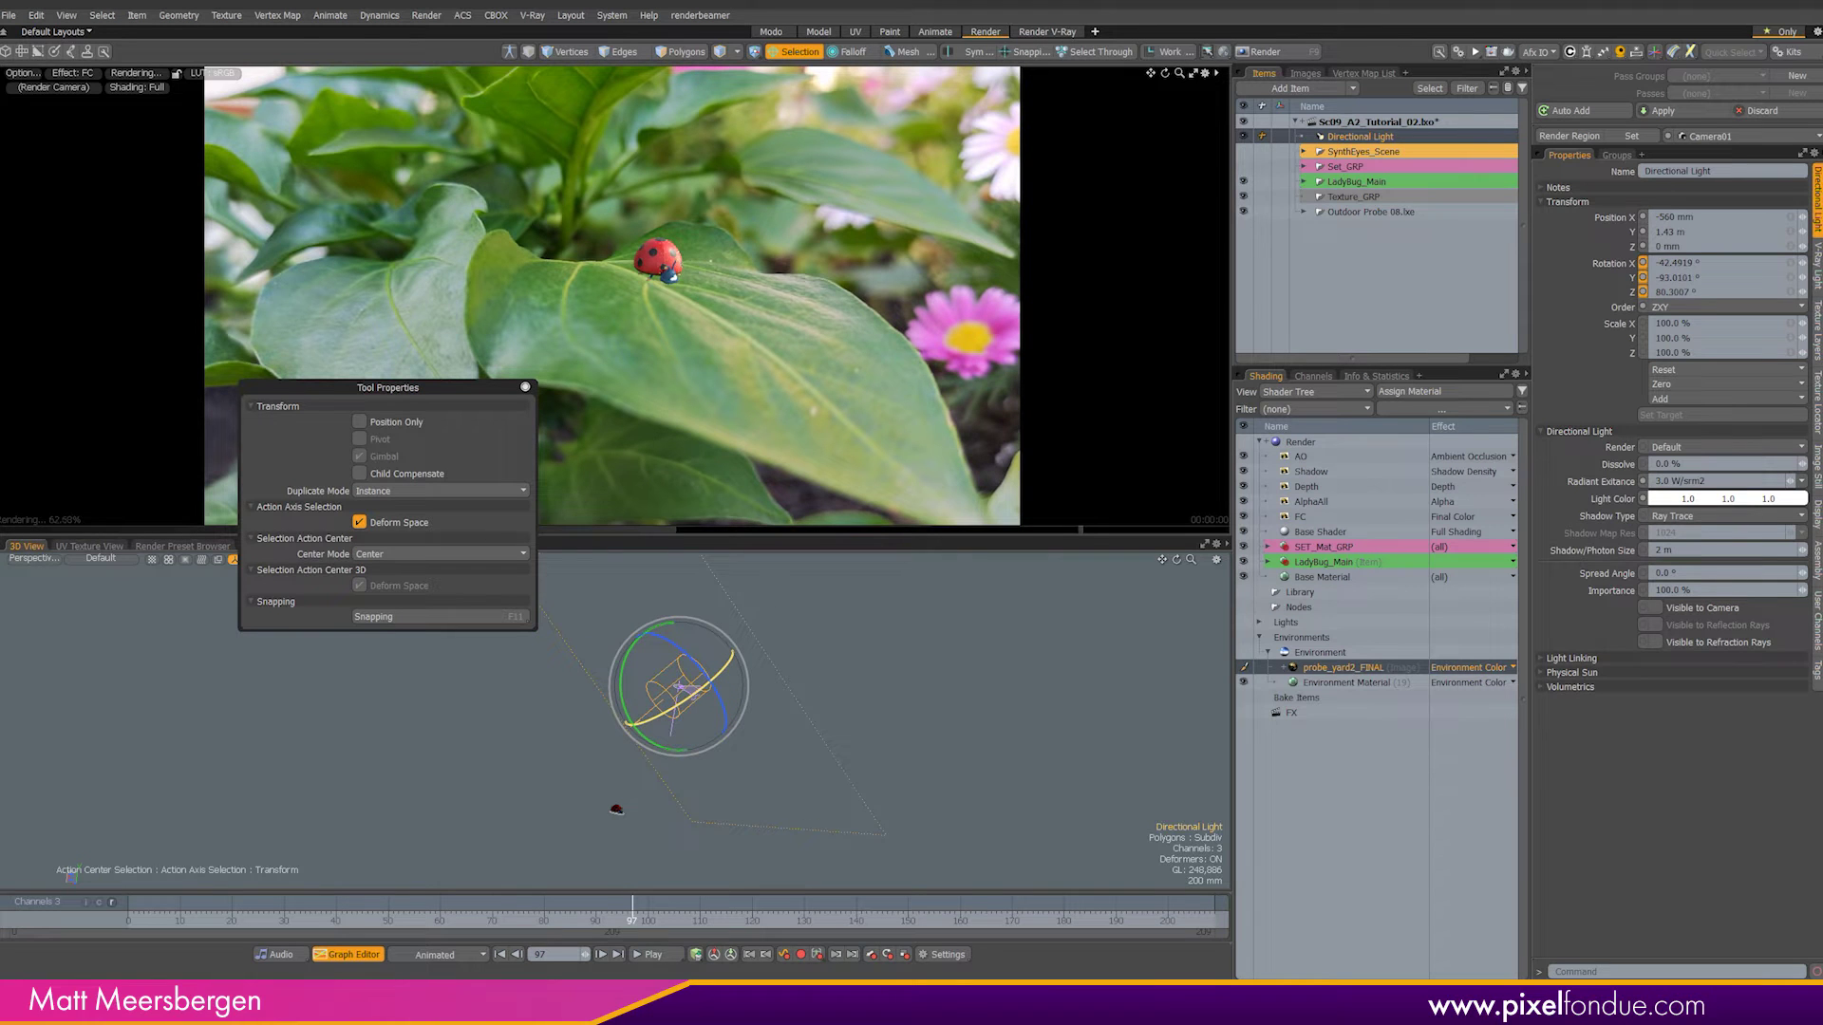
left_click_drag(710, 683, 695, 697)
Step: Set the directional light's radiant exitance to 1 and tint its colour a warm cream of 0.98, 0.94, 0.81
left_click(1716, 480)
type("1")
key("Return")
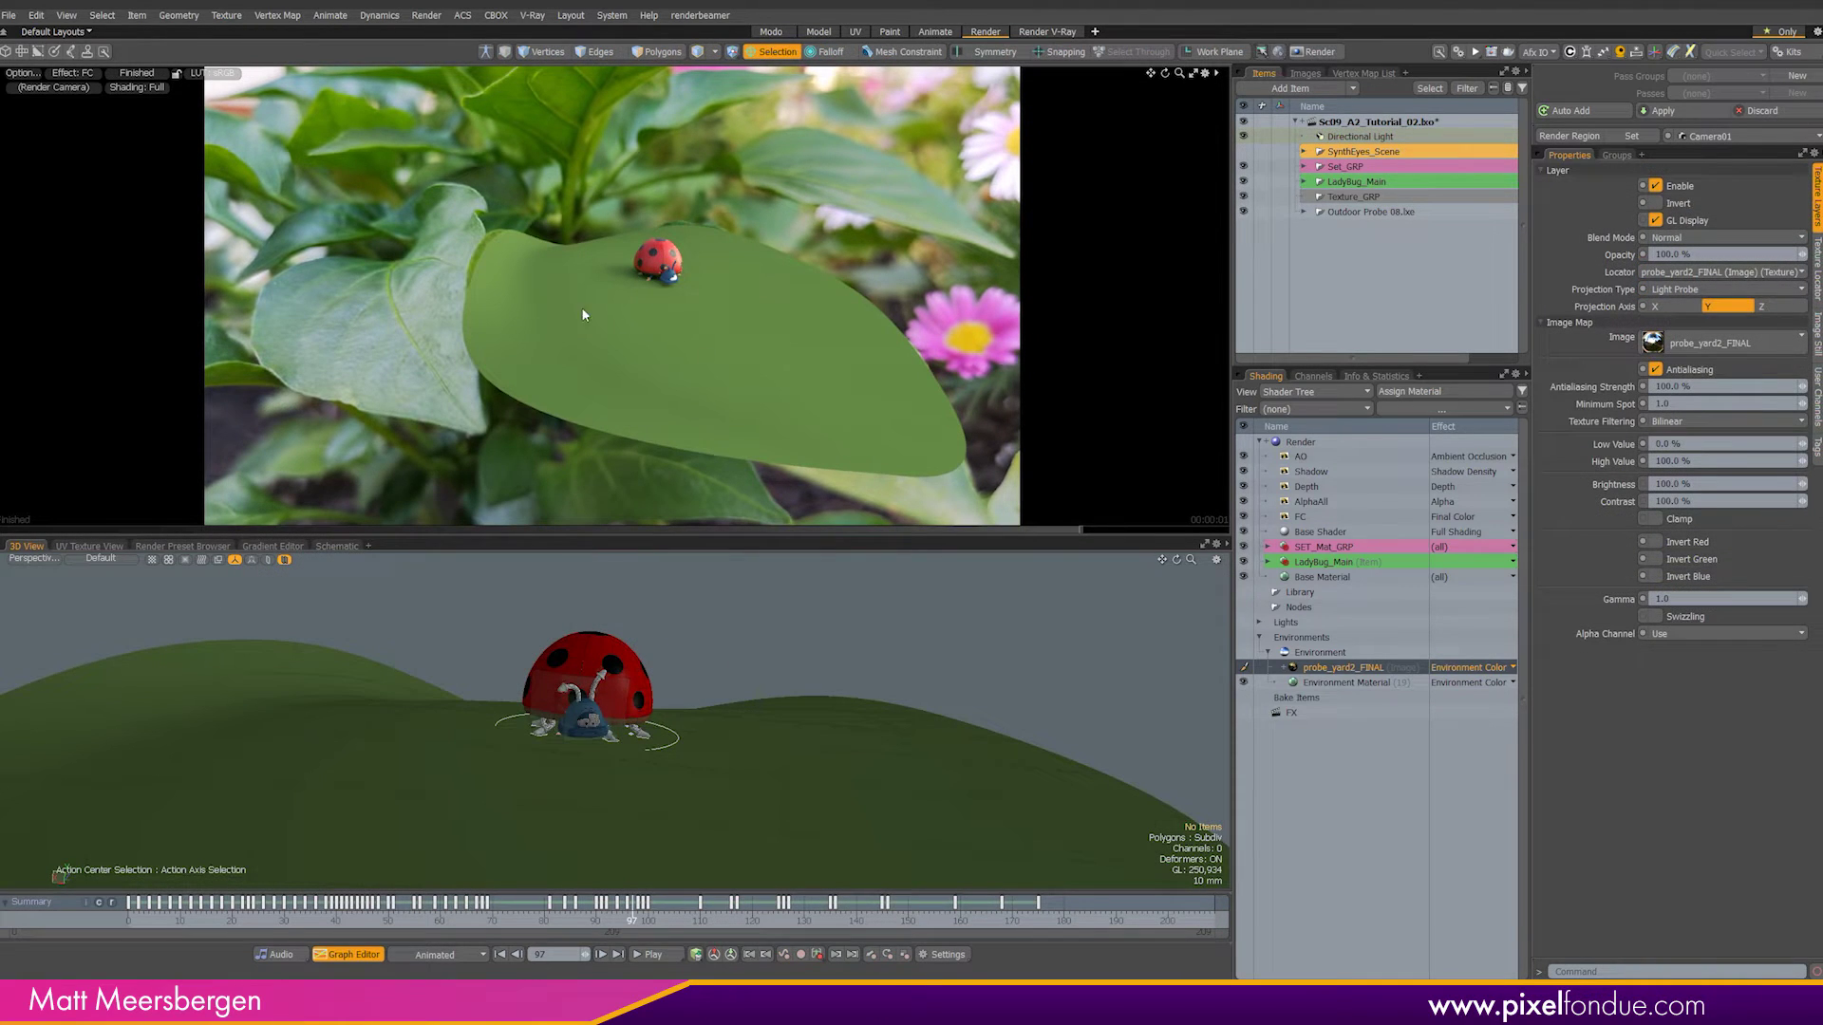
left_click(1377, 136)
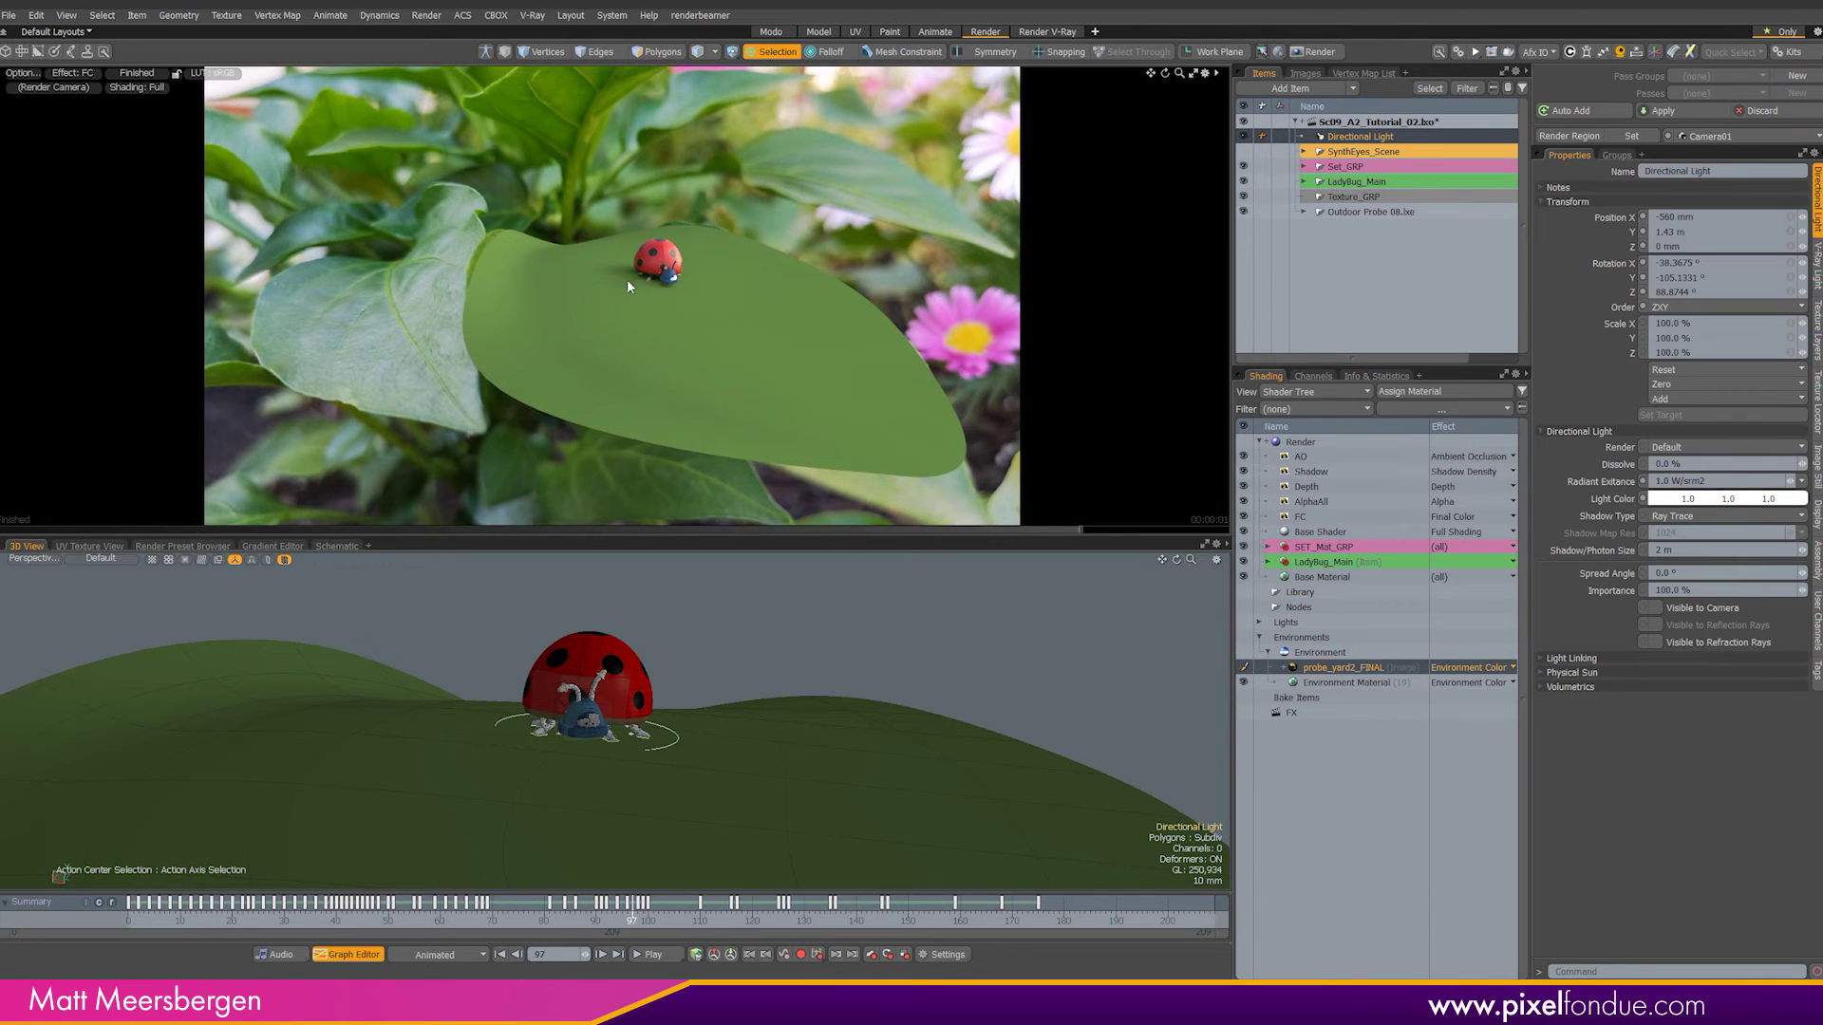
left_click(1689, 499)
left_click_drag(1299, 414, 1318, 396)
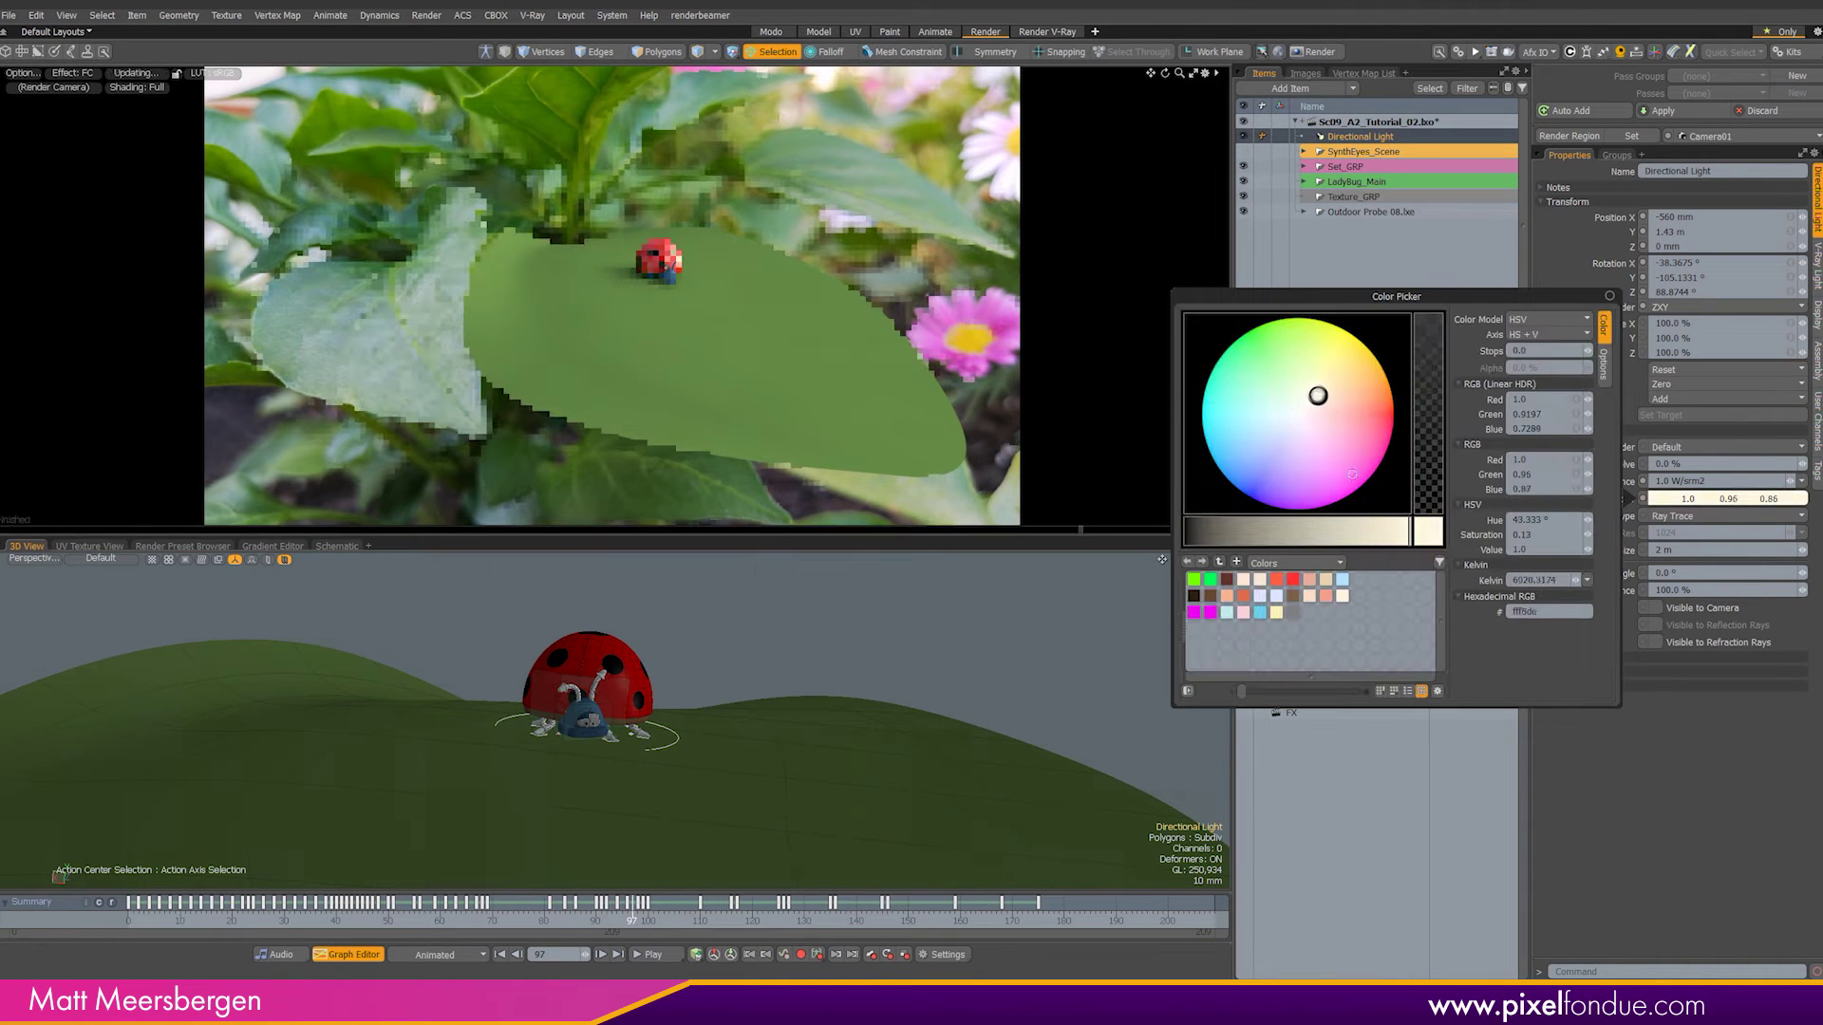
left_click_drag(1410, 532, 1400, 532)
left_click_drag(1317, 395, 1323, 389)
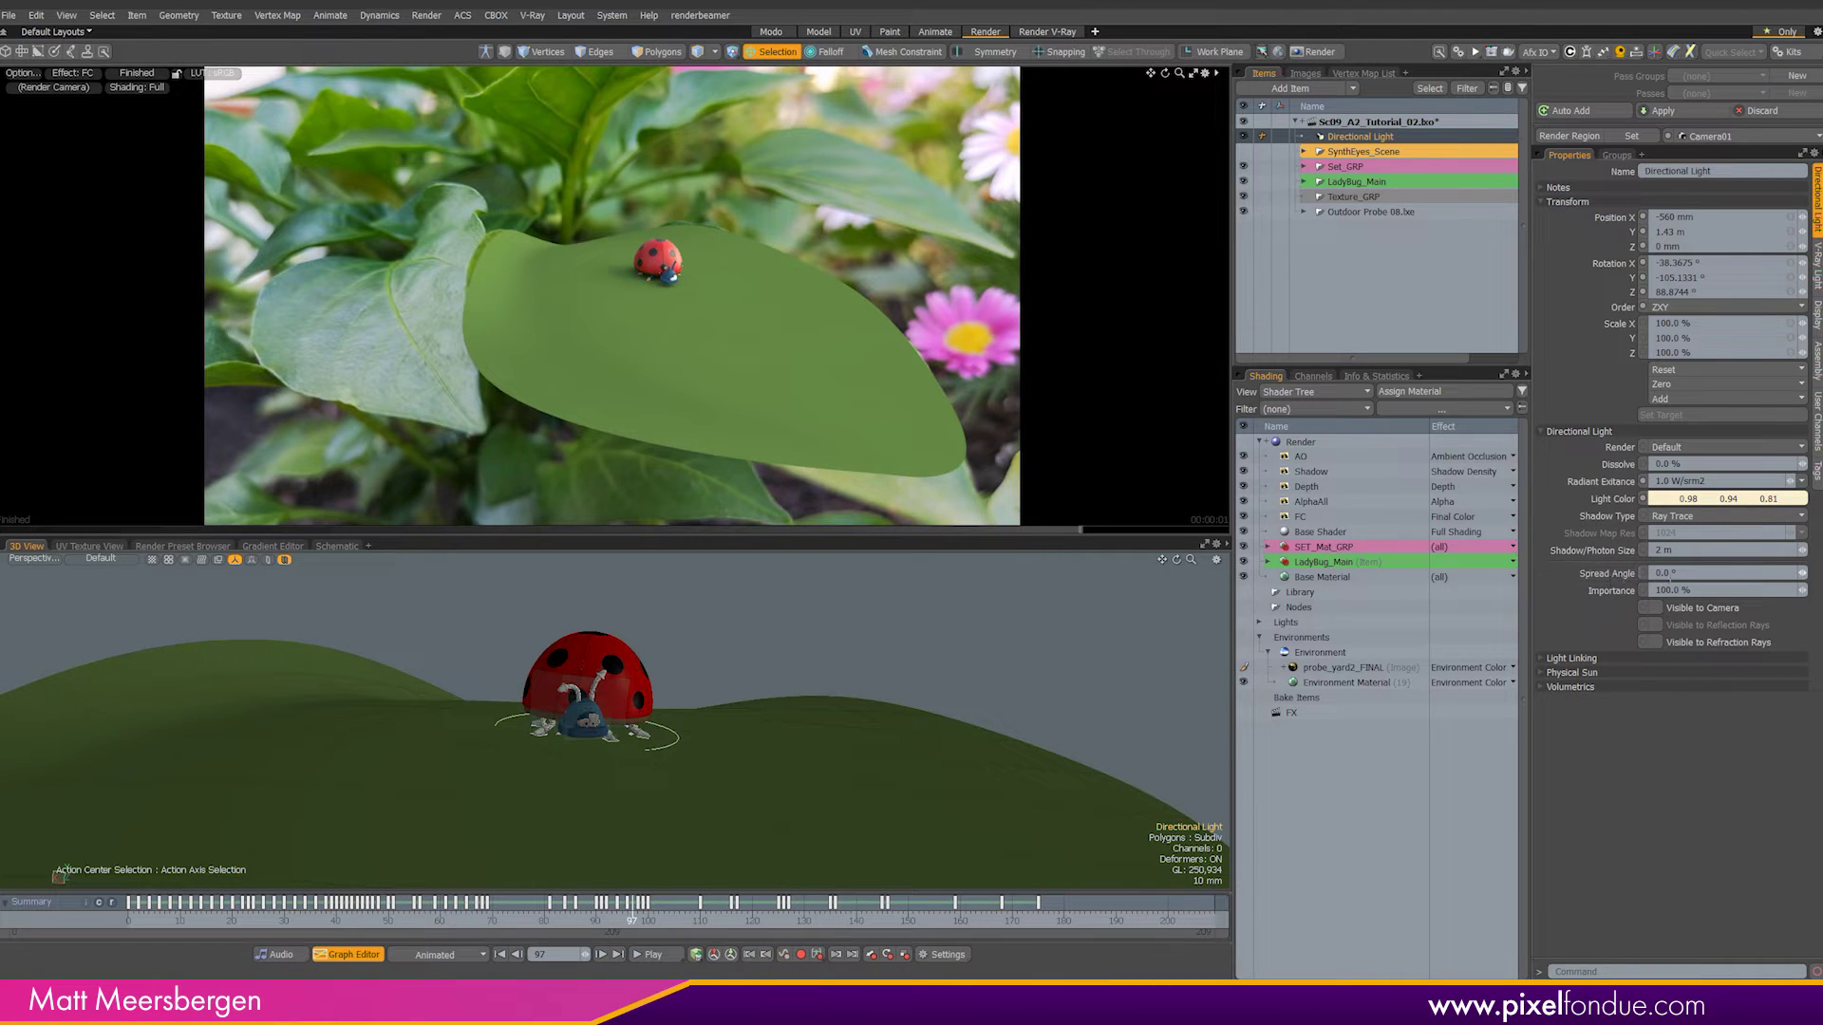
Step: Try spread angles of 60° and 1° on the directional light, and set it to 15°
left_click(1673, 574)
type("60")
key("Return")
type("1")
key("Return")
left_click(1704, 576)
type("15")
key("Return")
Step: Create an item shader for the GEO_Leaf mesh inside Set_GRP
left_click(1303, 166)
left_click(1352, 182)
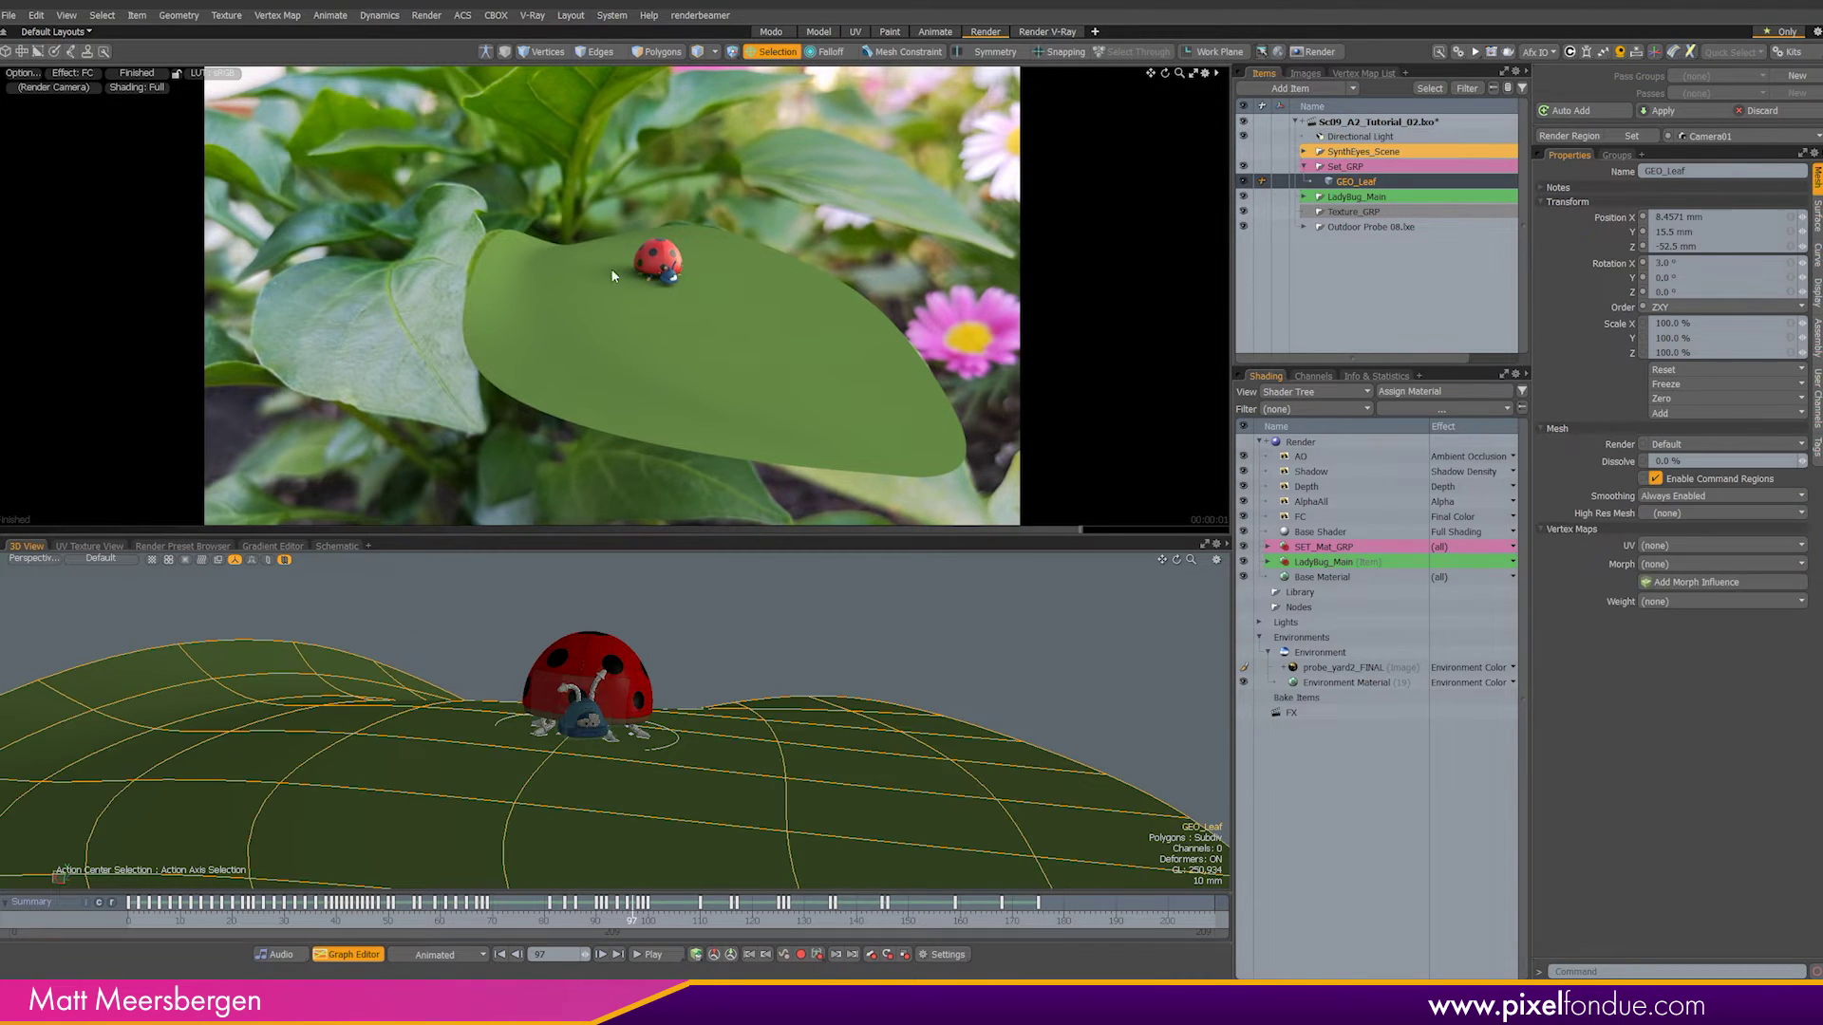
right_click(1346, 184)
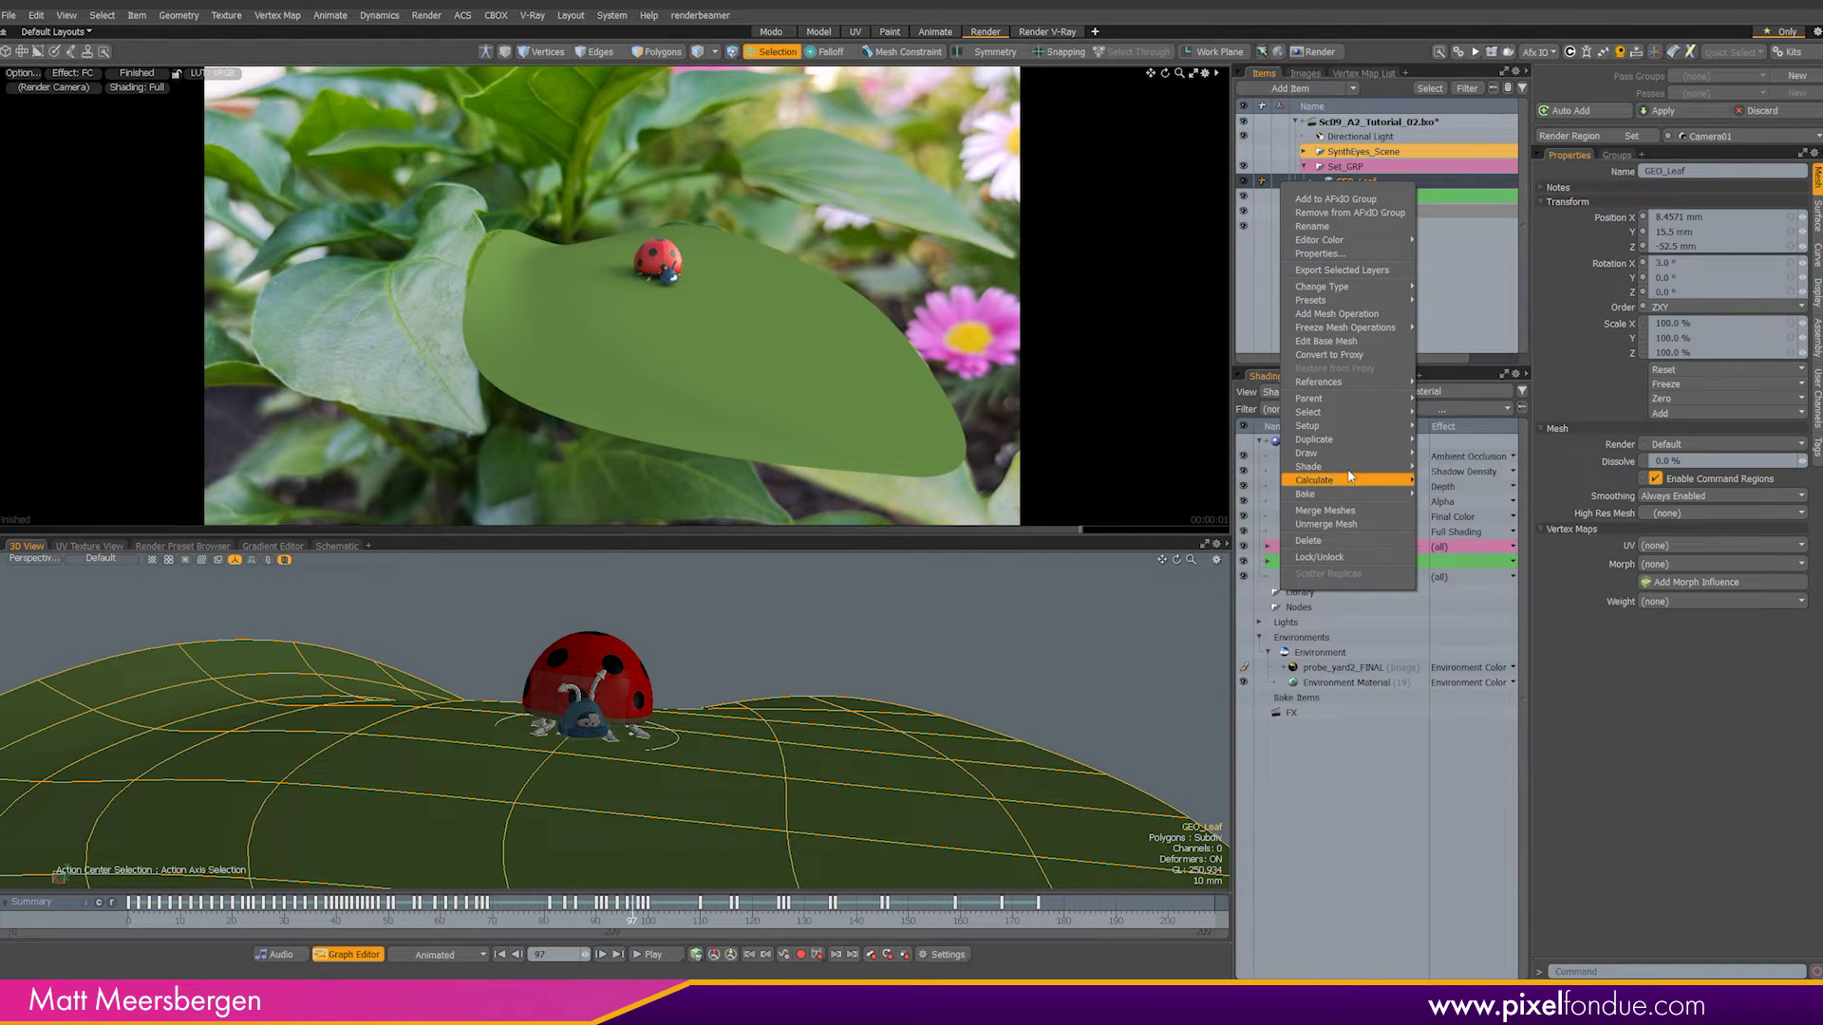
mouse_move(1348, 466)
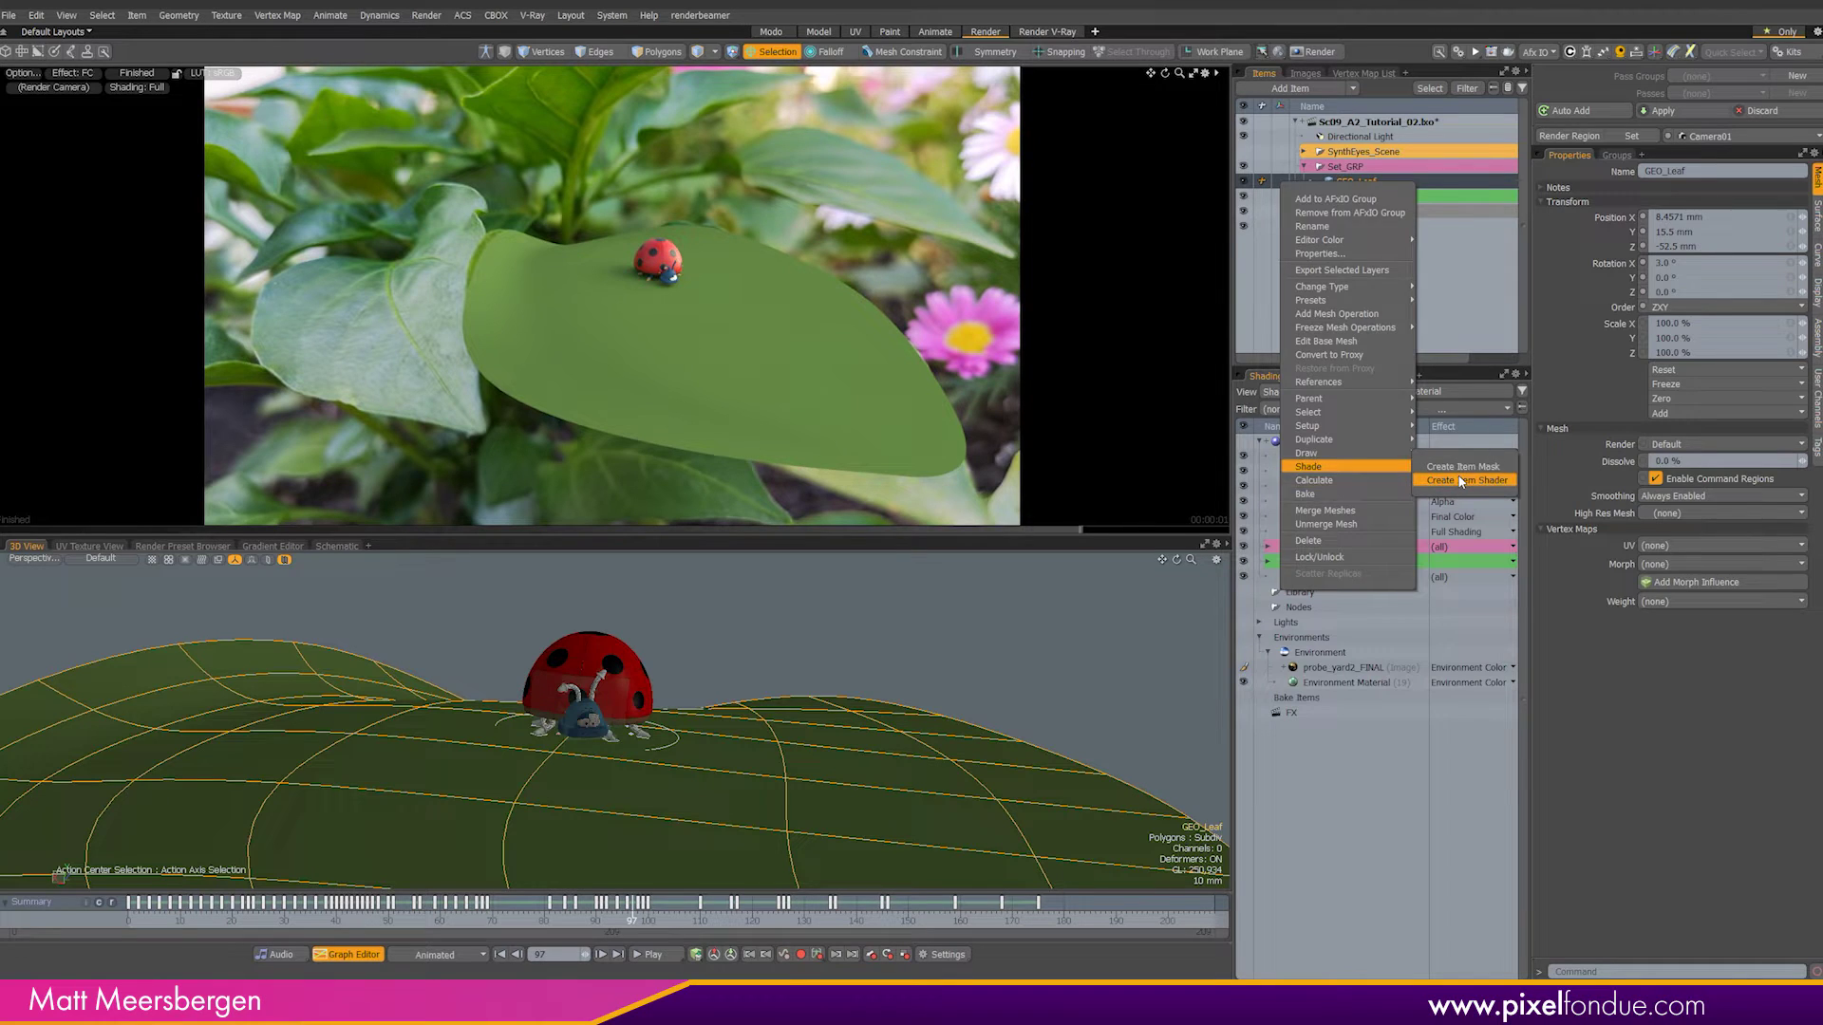
left_click(1461, 482)
Step: Make the leaf's shader a Shadow Catcher alpha type, with shadow casting and camera visibility disabled
left_click(1348, 198)
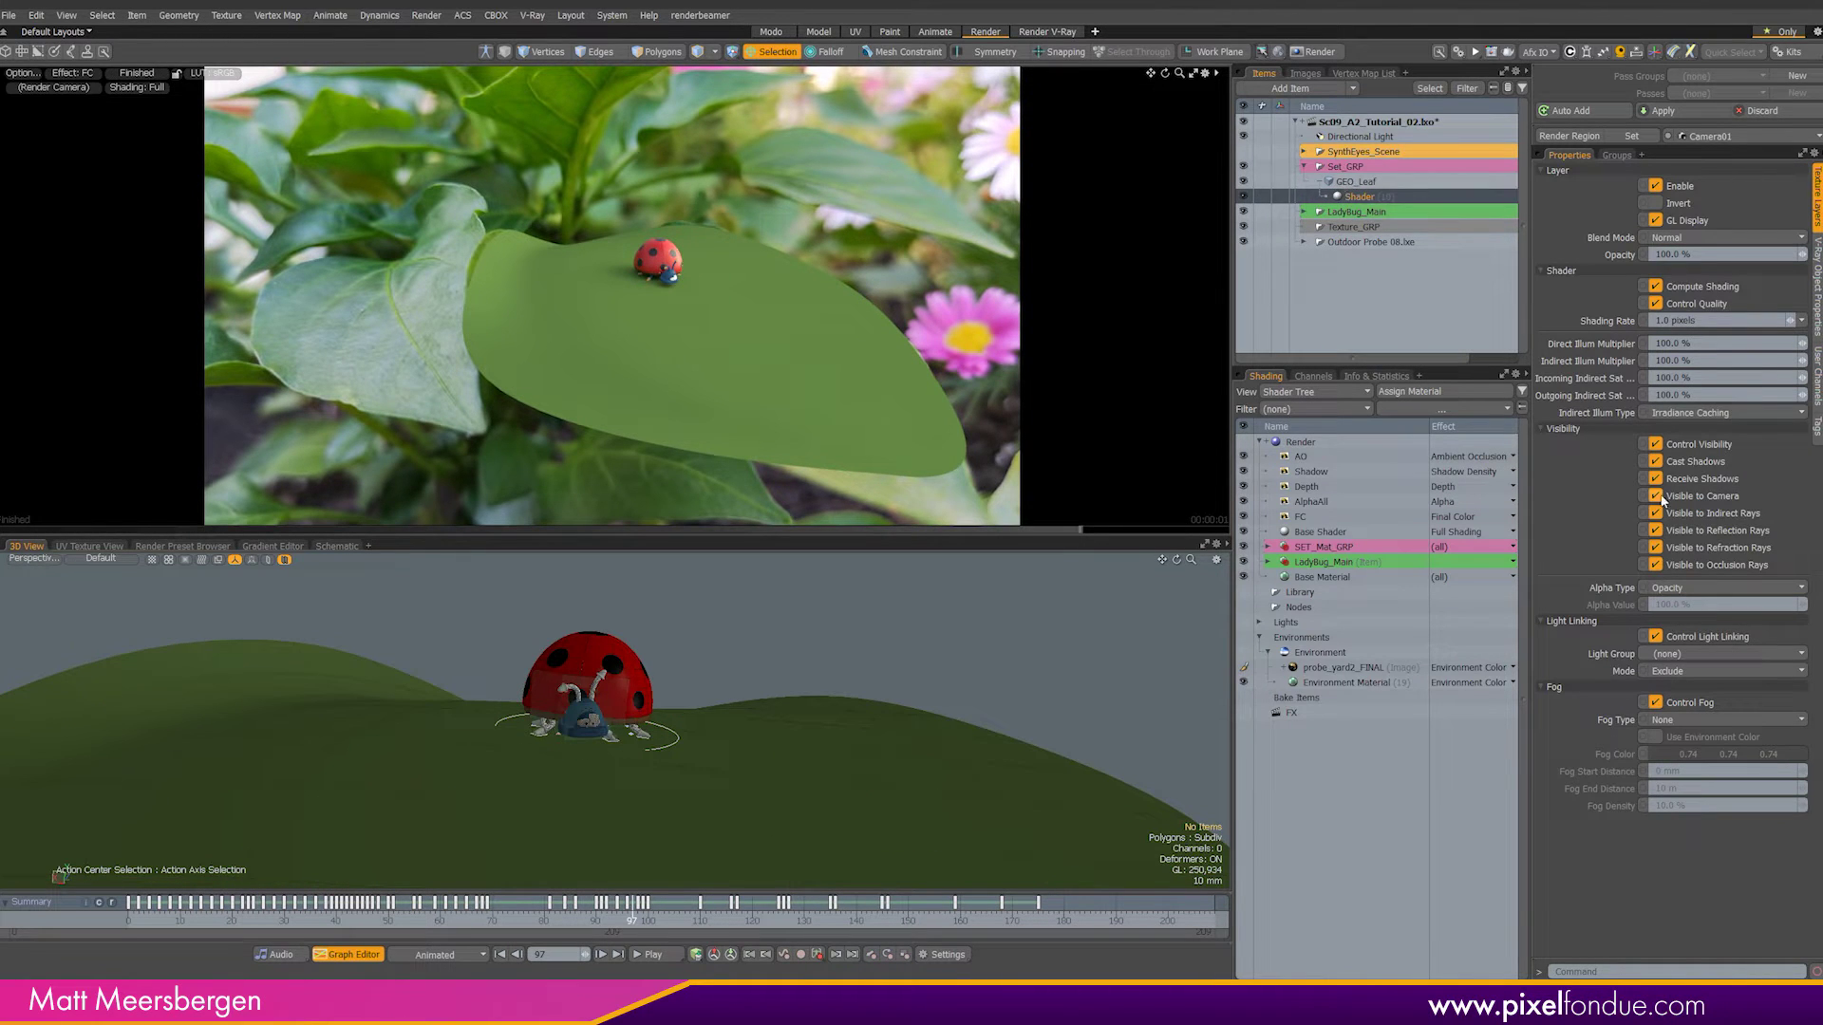
left_click(1655, 461)
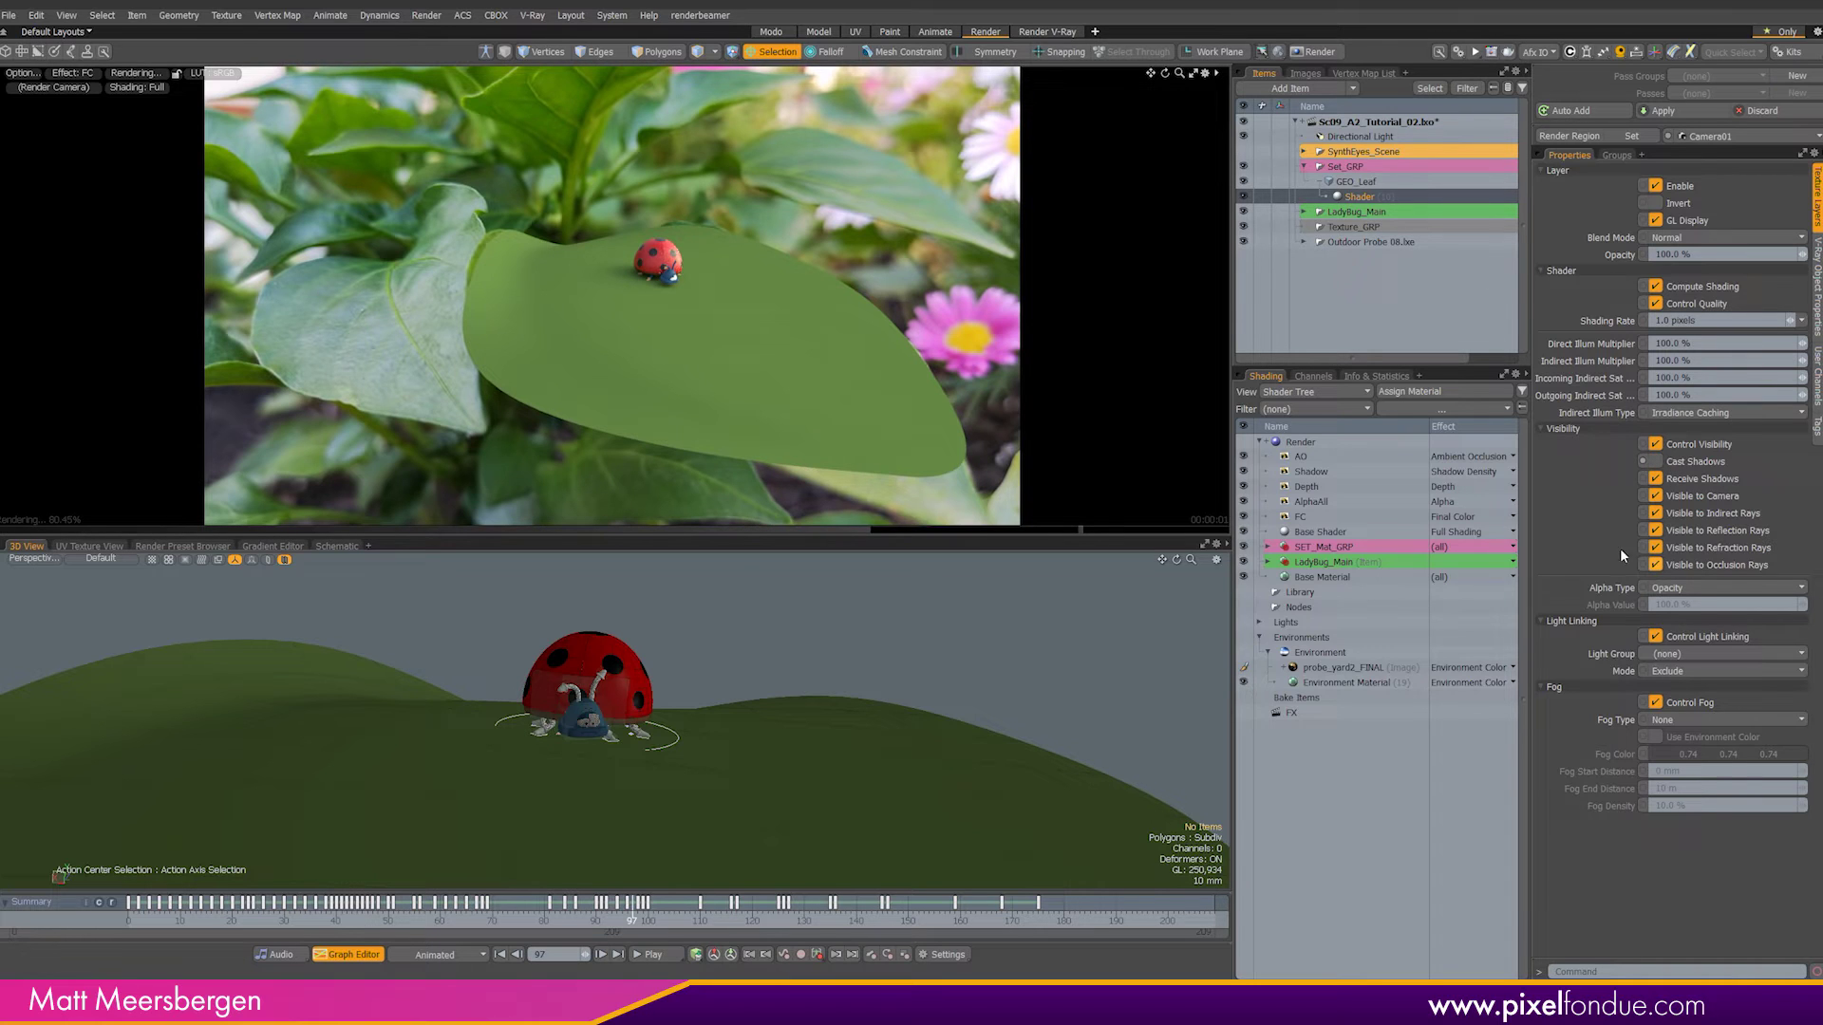
left_click(1655, 496)
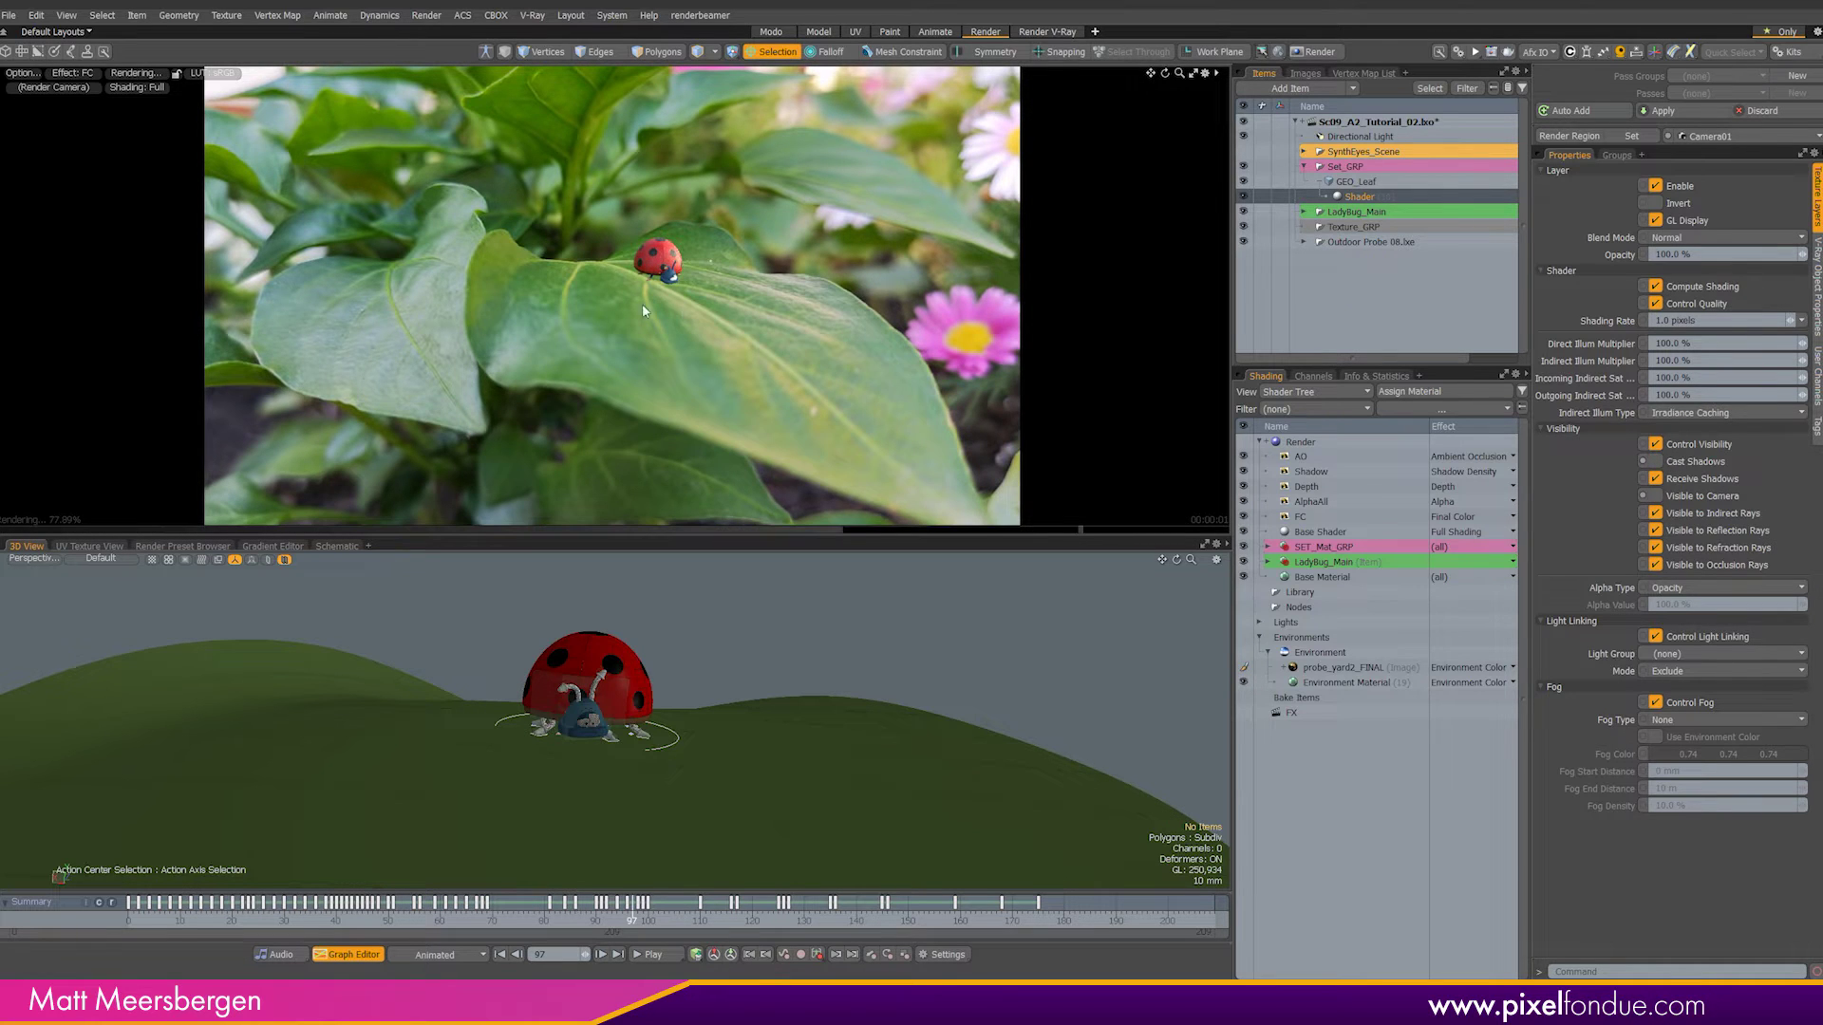
left_click(1695, 589)
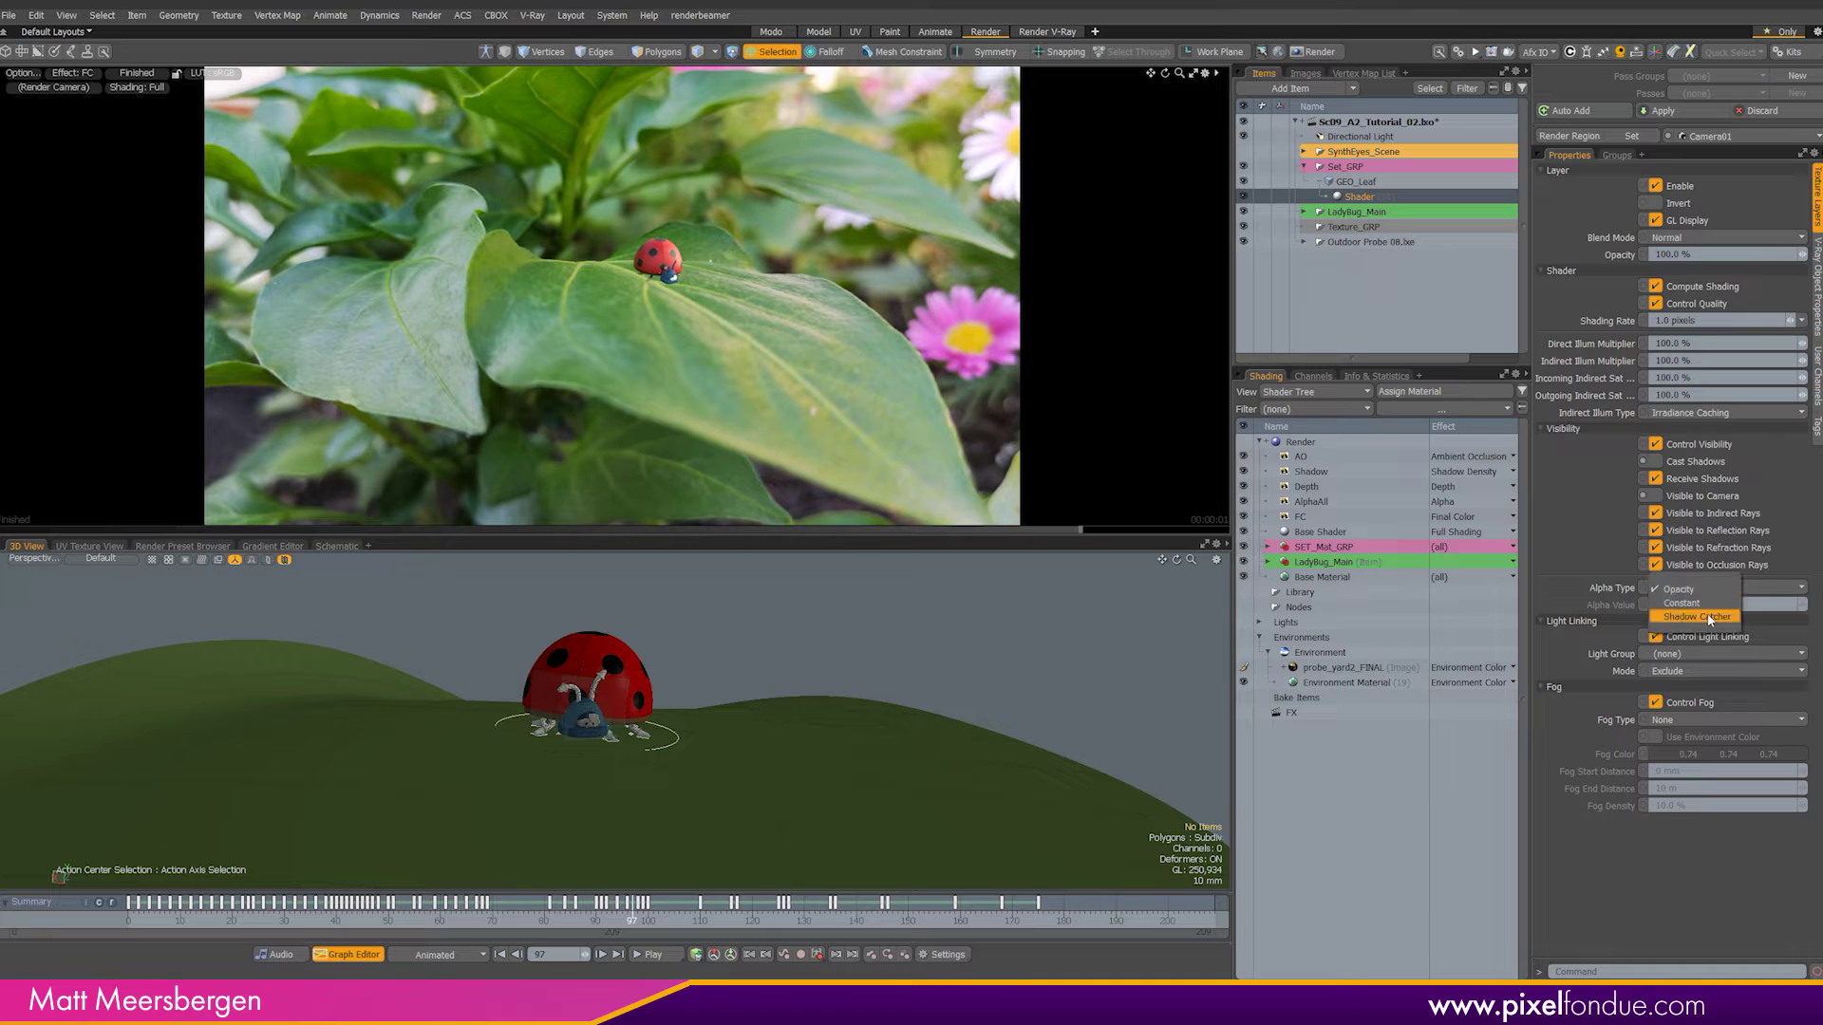
left_click(1712, 620)
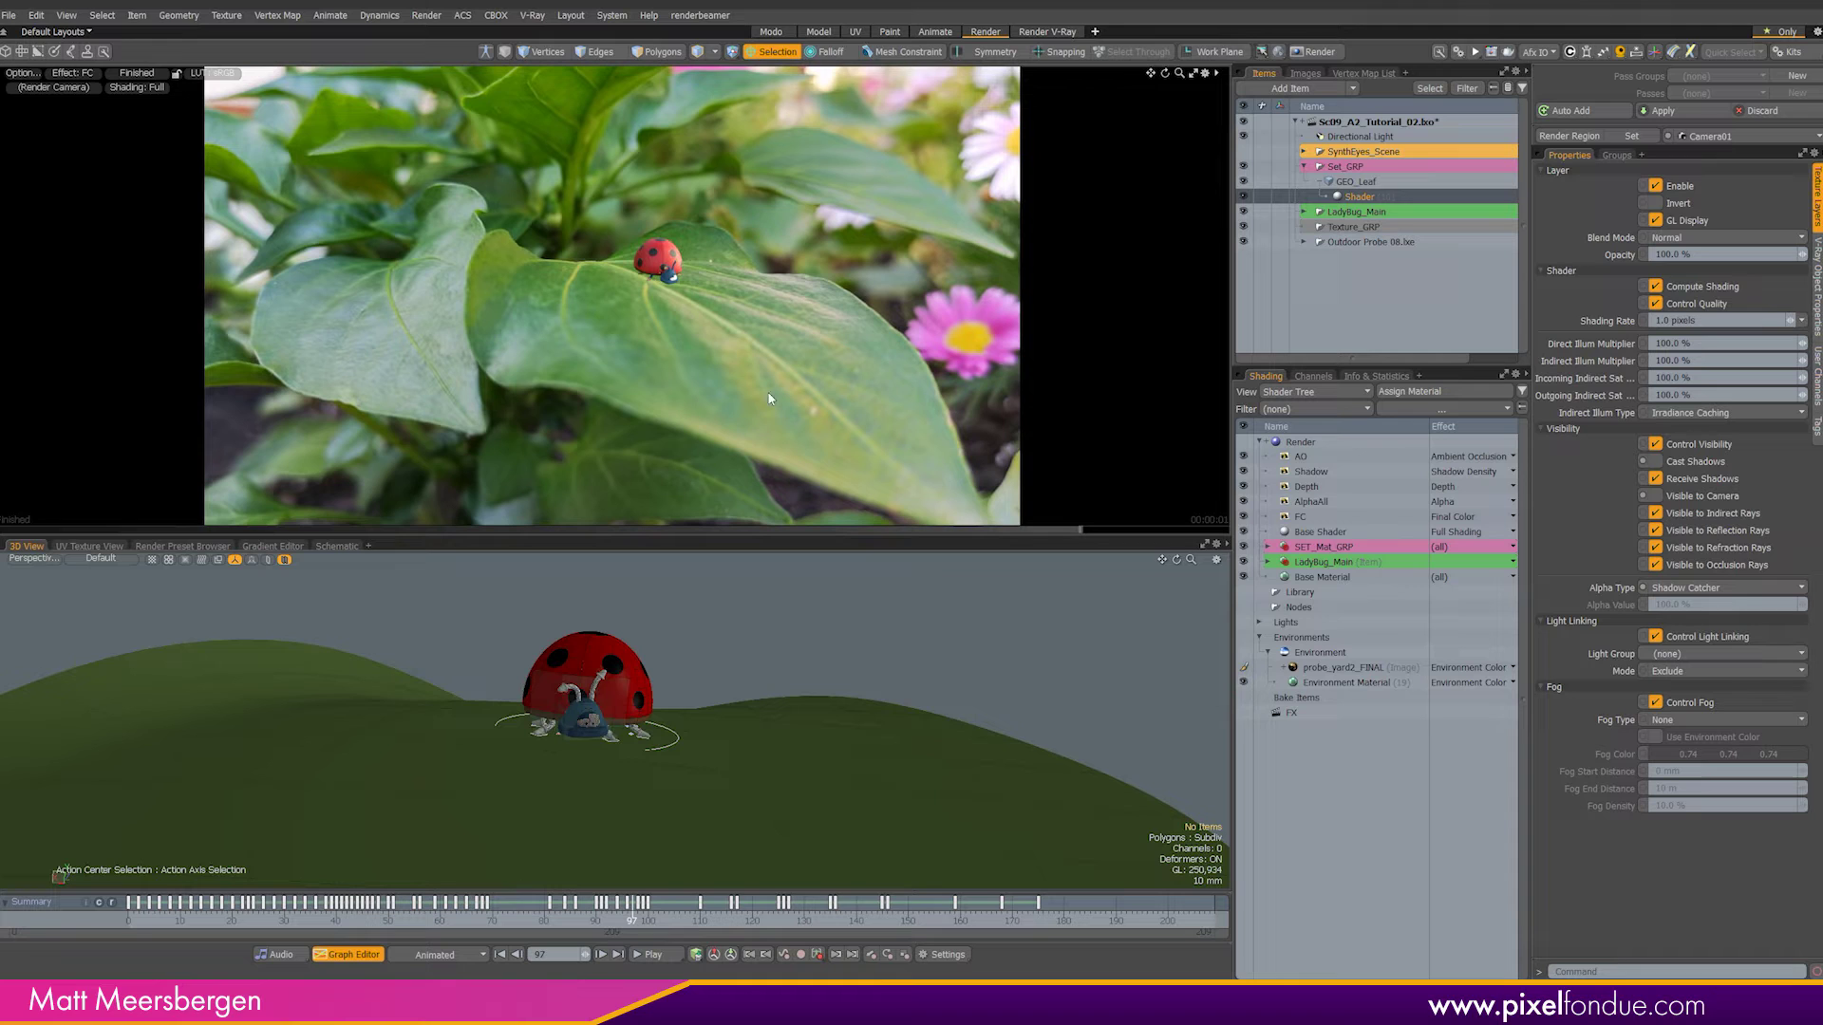
Step: Move the Shadow render output into the GEO_Leaf material group under SET_Mat_GRP, above its material
left_click(1310, 472)
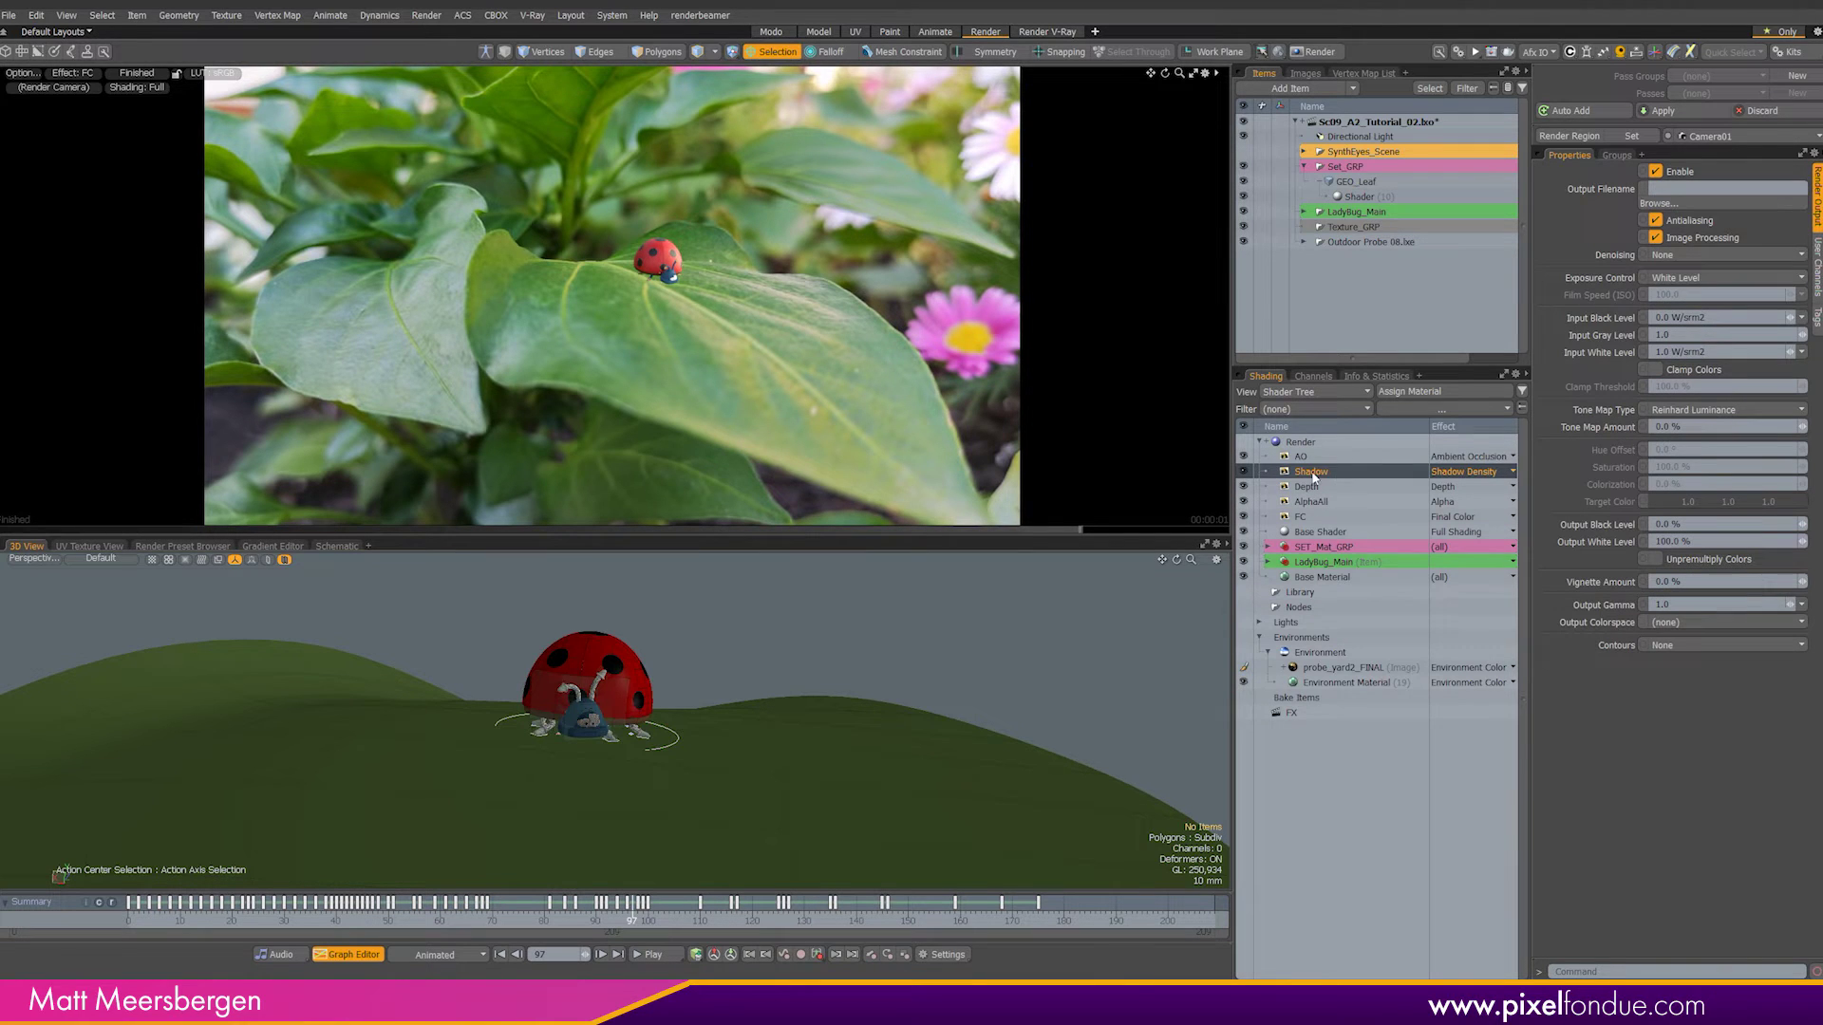
left_click(1260, 637)
left_click(1266, 546)
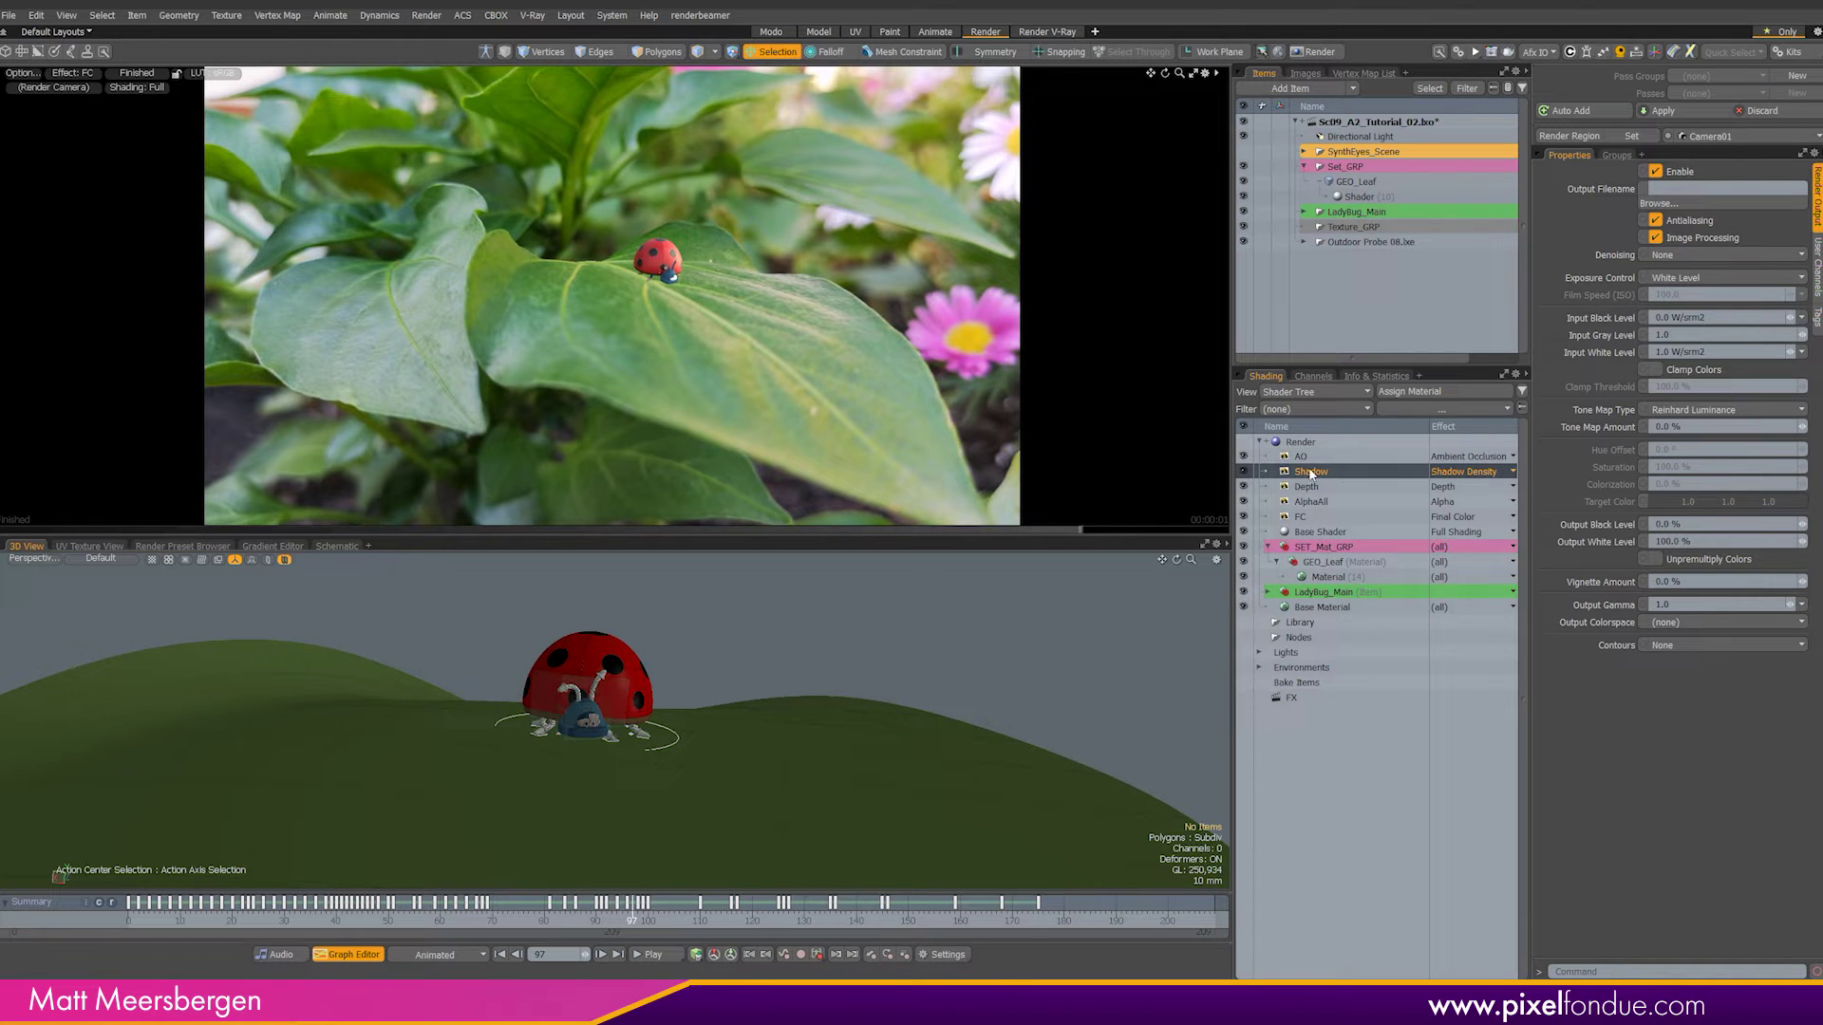
left_click_drag(1311, 478, 1333, 572)
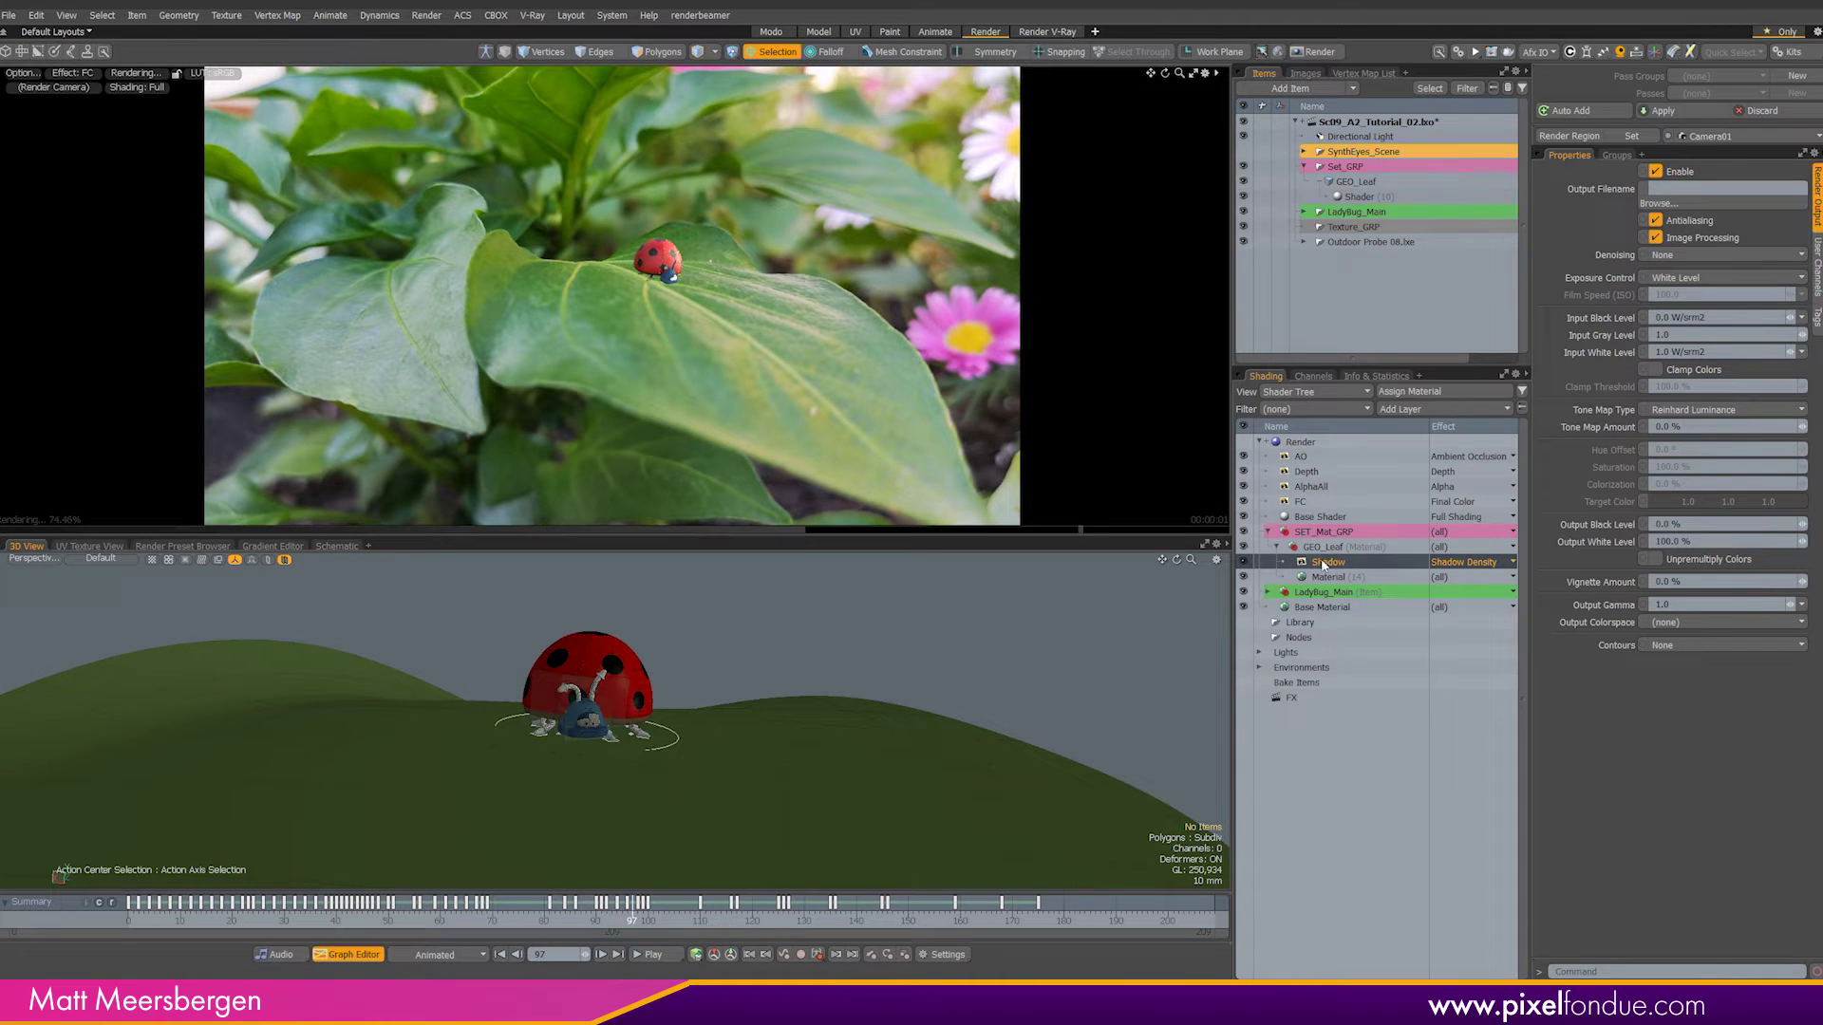
Step: Set the render antialiasing to 16 Samples/Pixel and the reflection samples to 256
left_click(1300, 441)
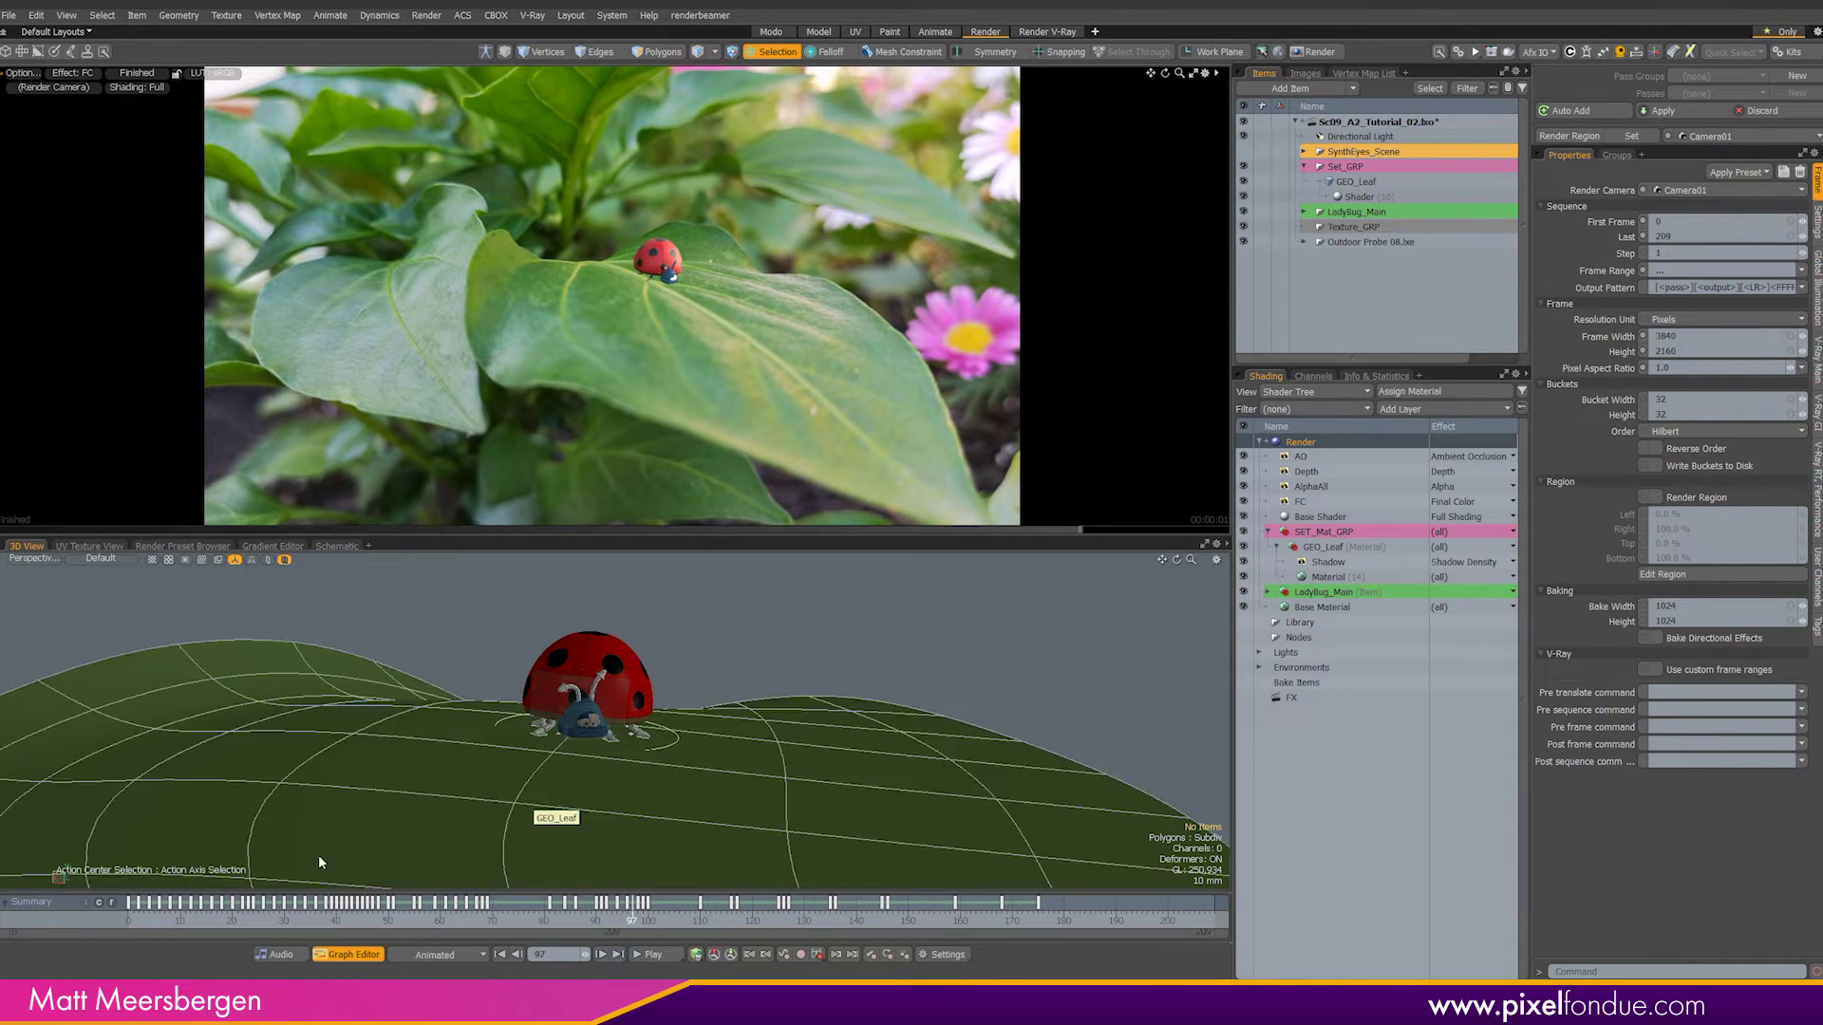
left_click(1816, 221)
left_click(1660, 271)
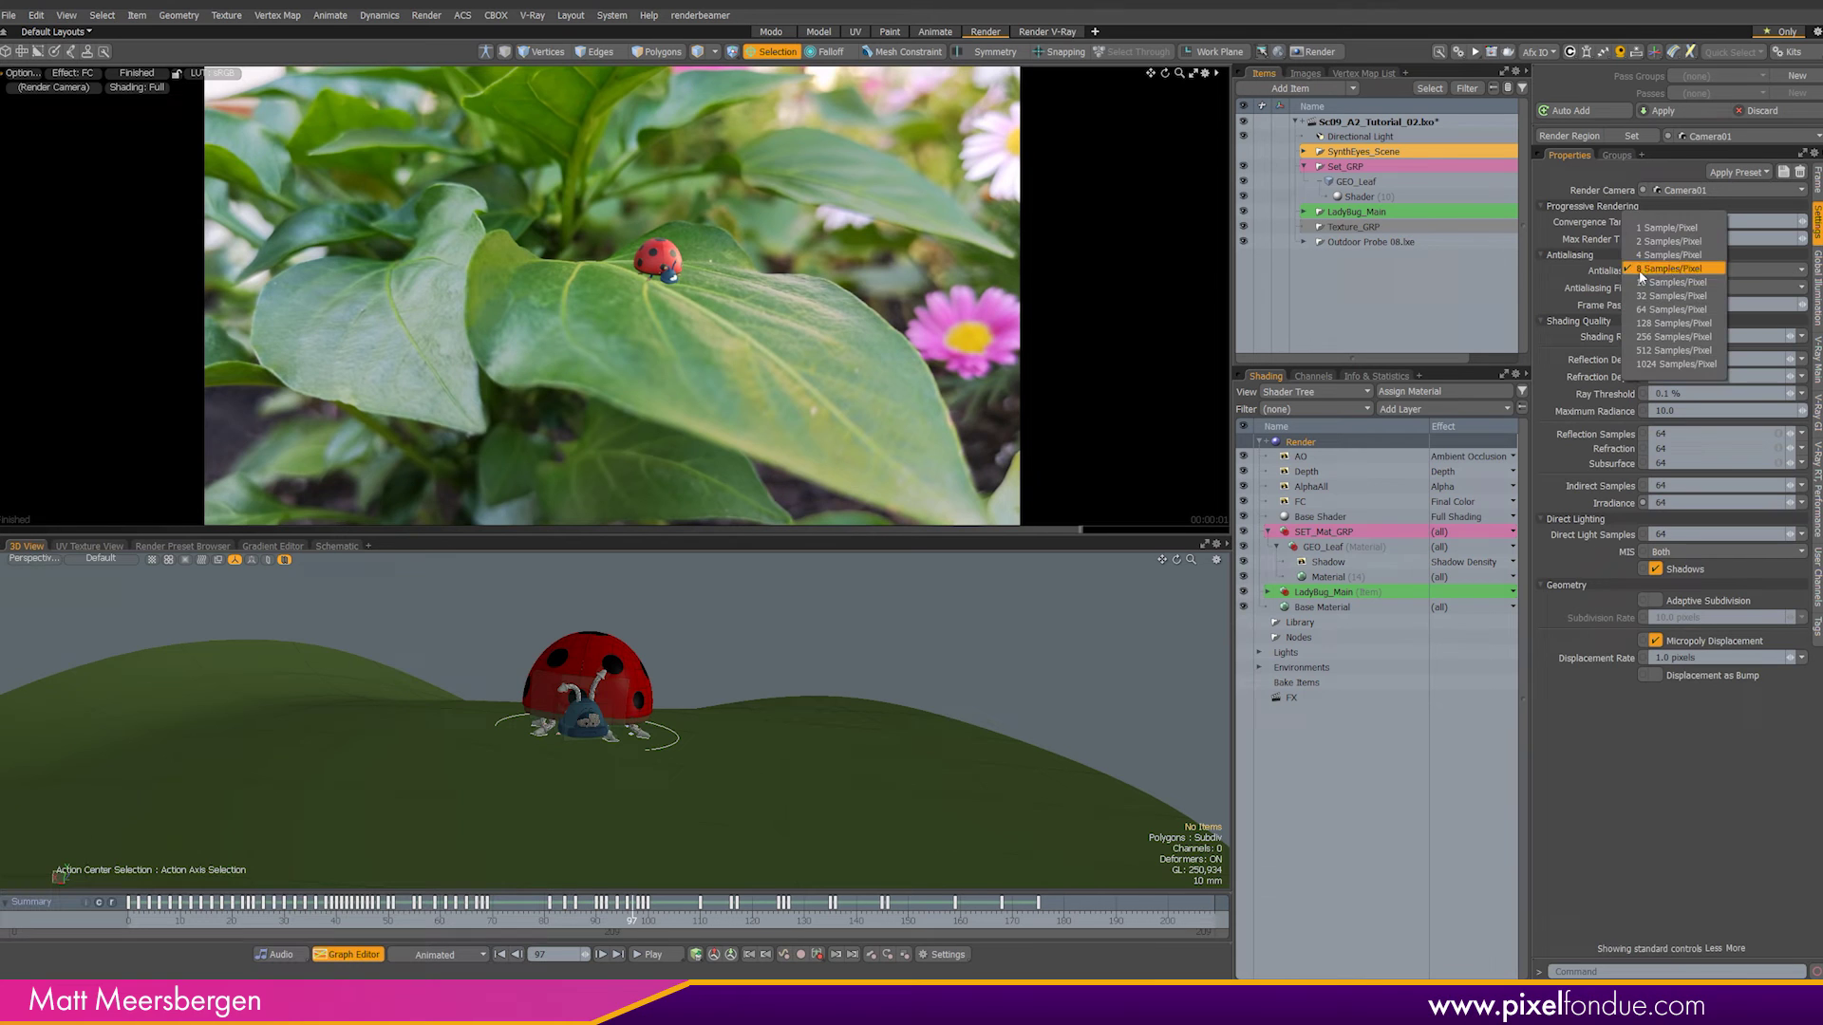
left_click(1546, 271)
left_click(1691, 271)
left_click(1690, 282)
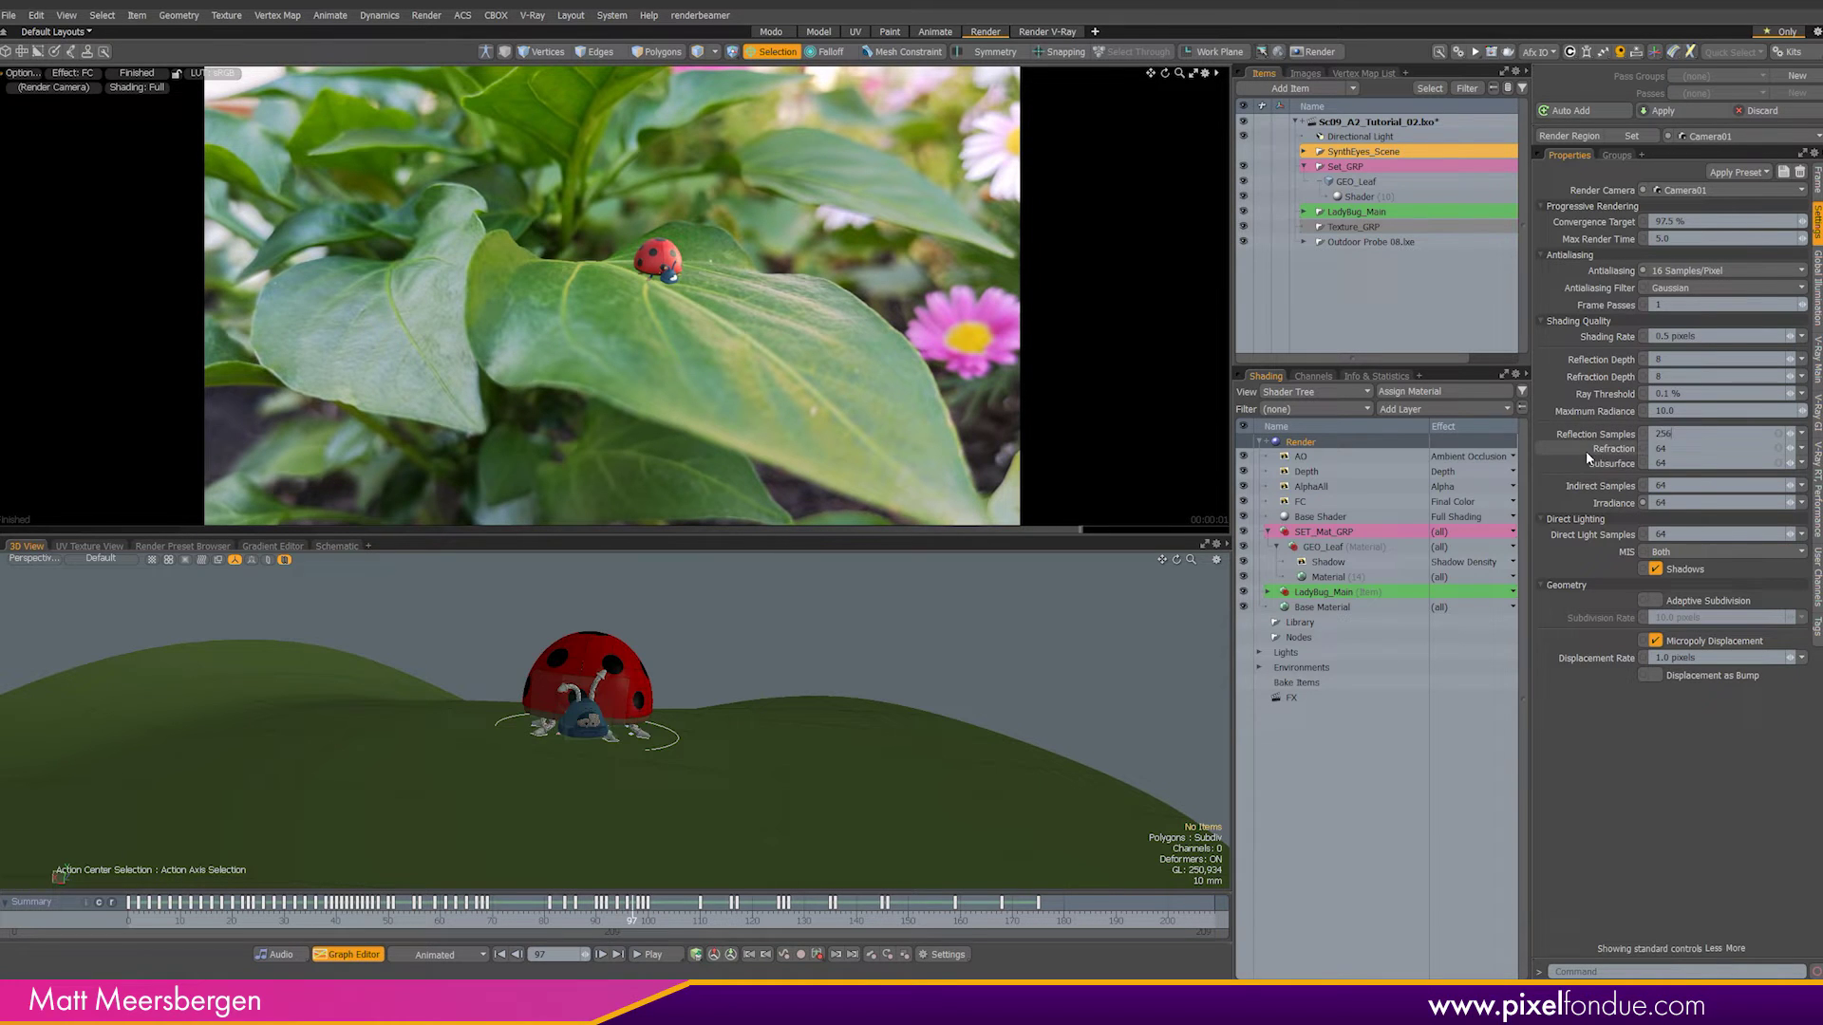
Step: Set the indirect, irradiance and direct light samples of the render to 256 each
left_click(1659, 485)
type("256")
key("Tab")
type("256")
key("Return")
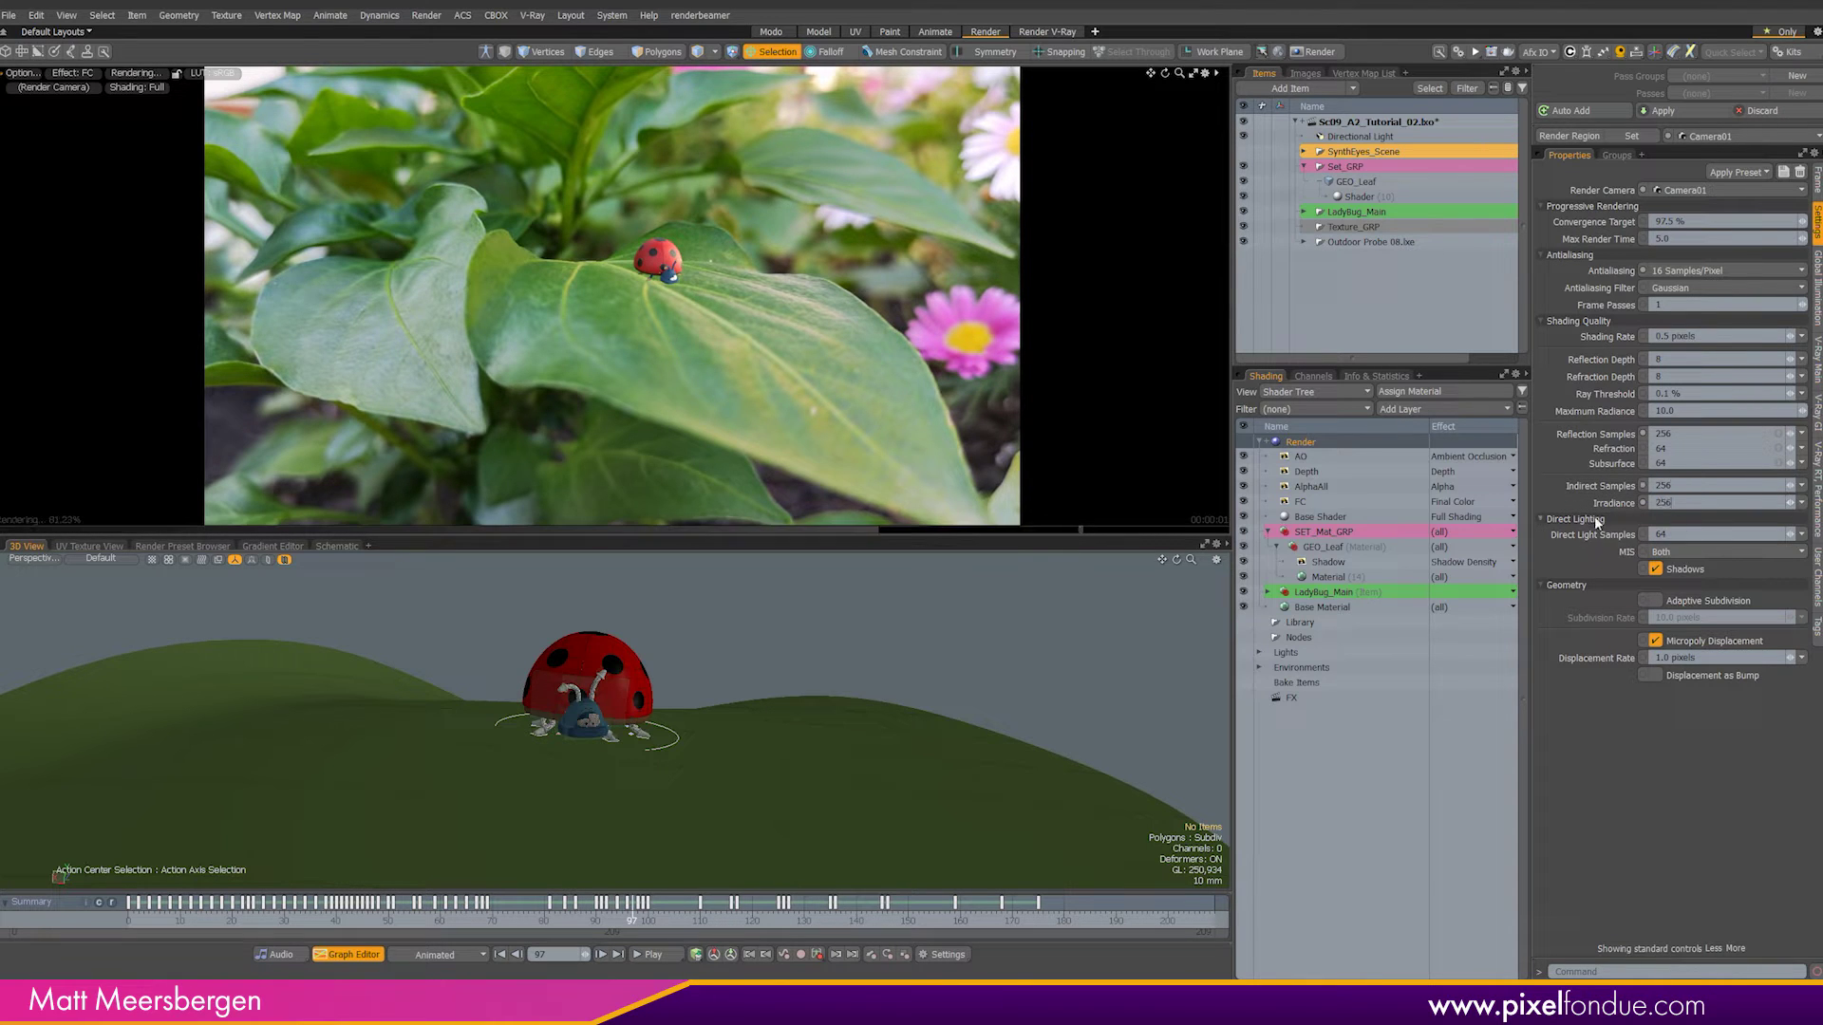
type("256")
key("Return")
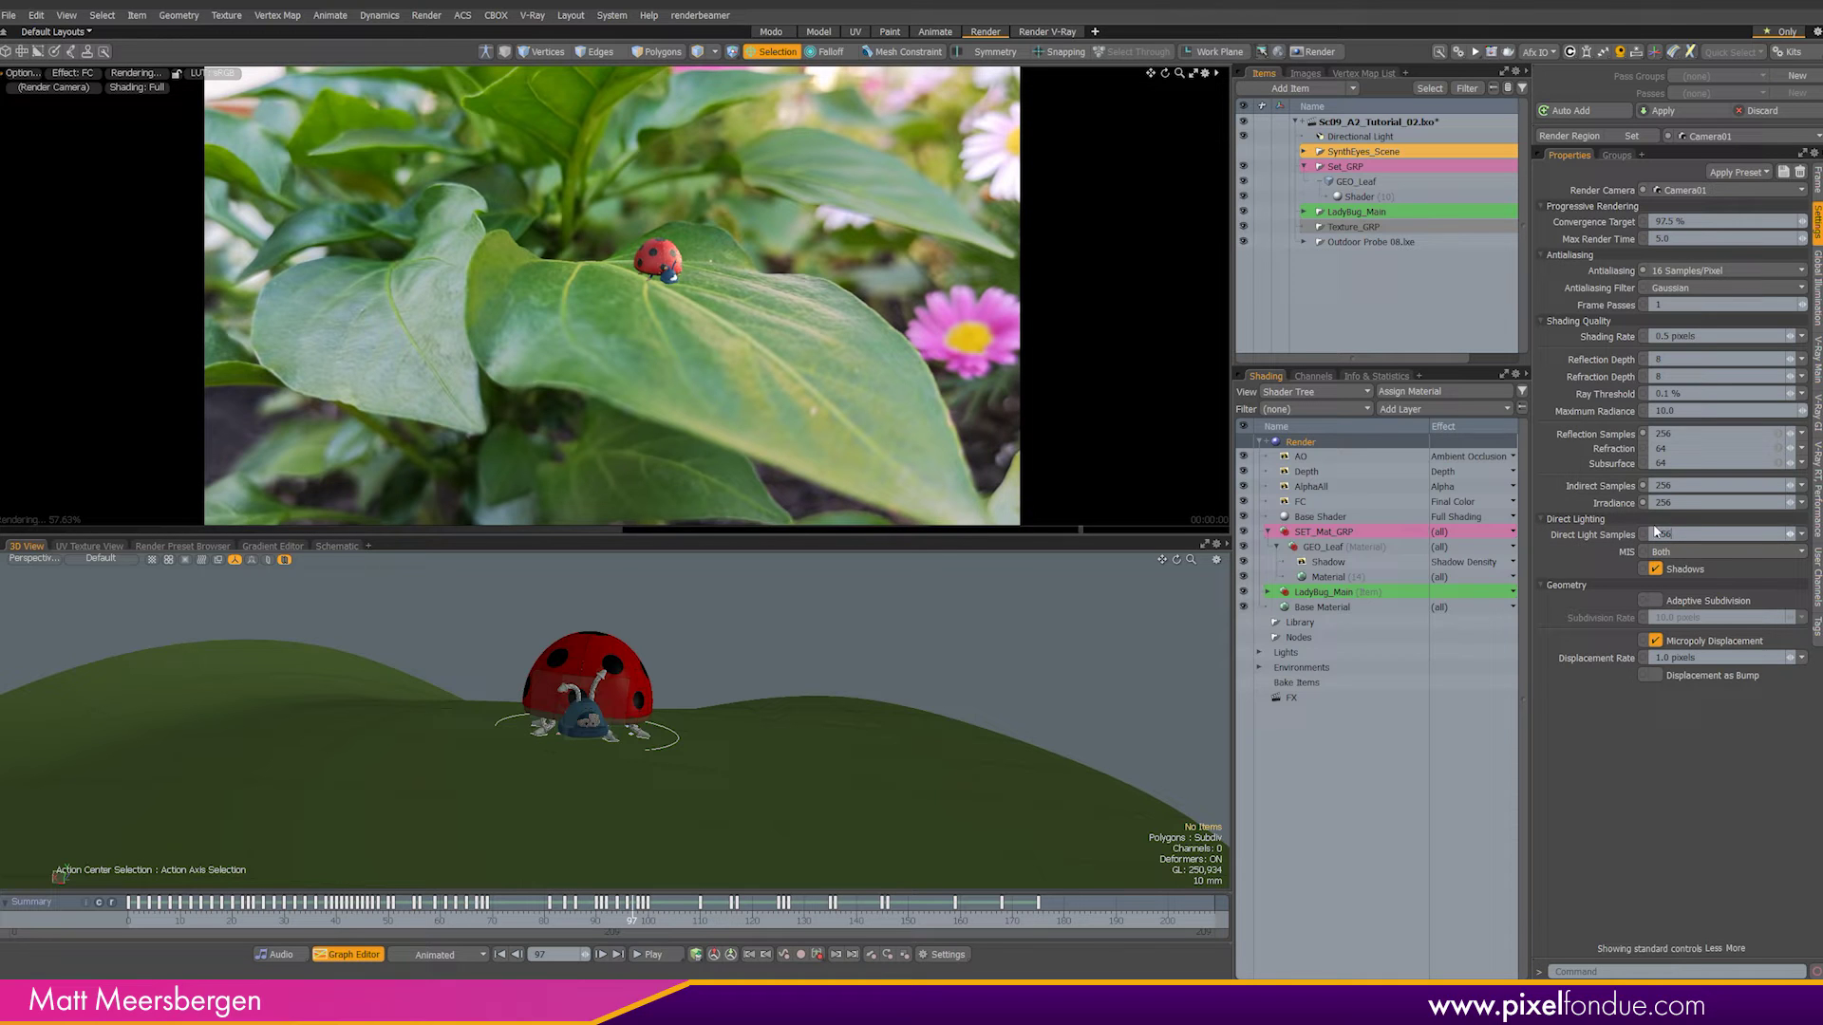
Step: Enable environment importance sampling in the global illumination settings with 512 environment samples
left_click(1817, 287)
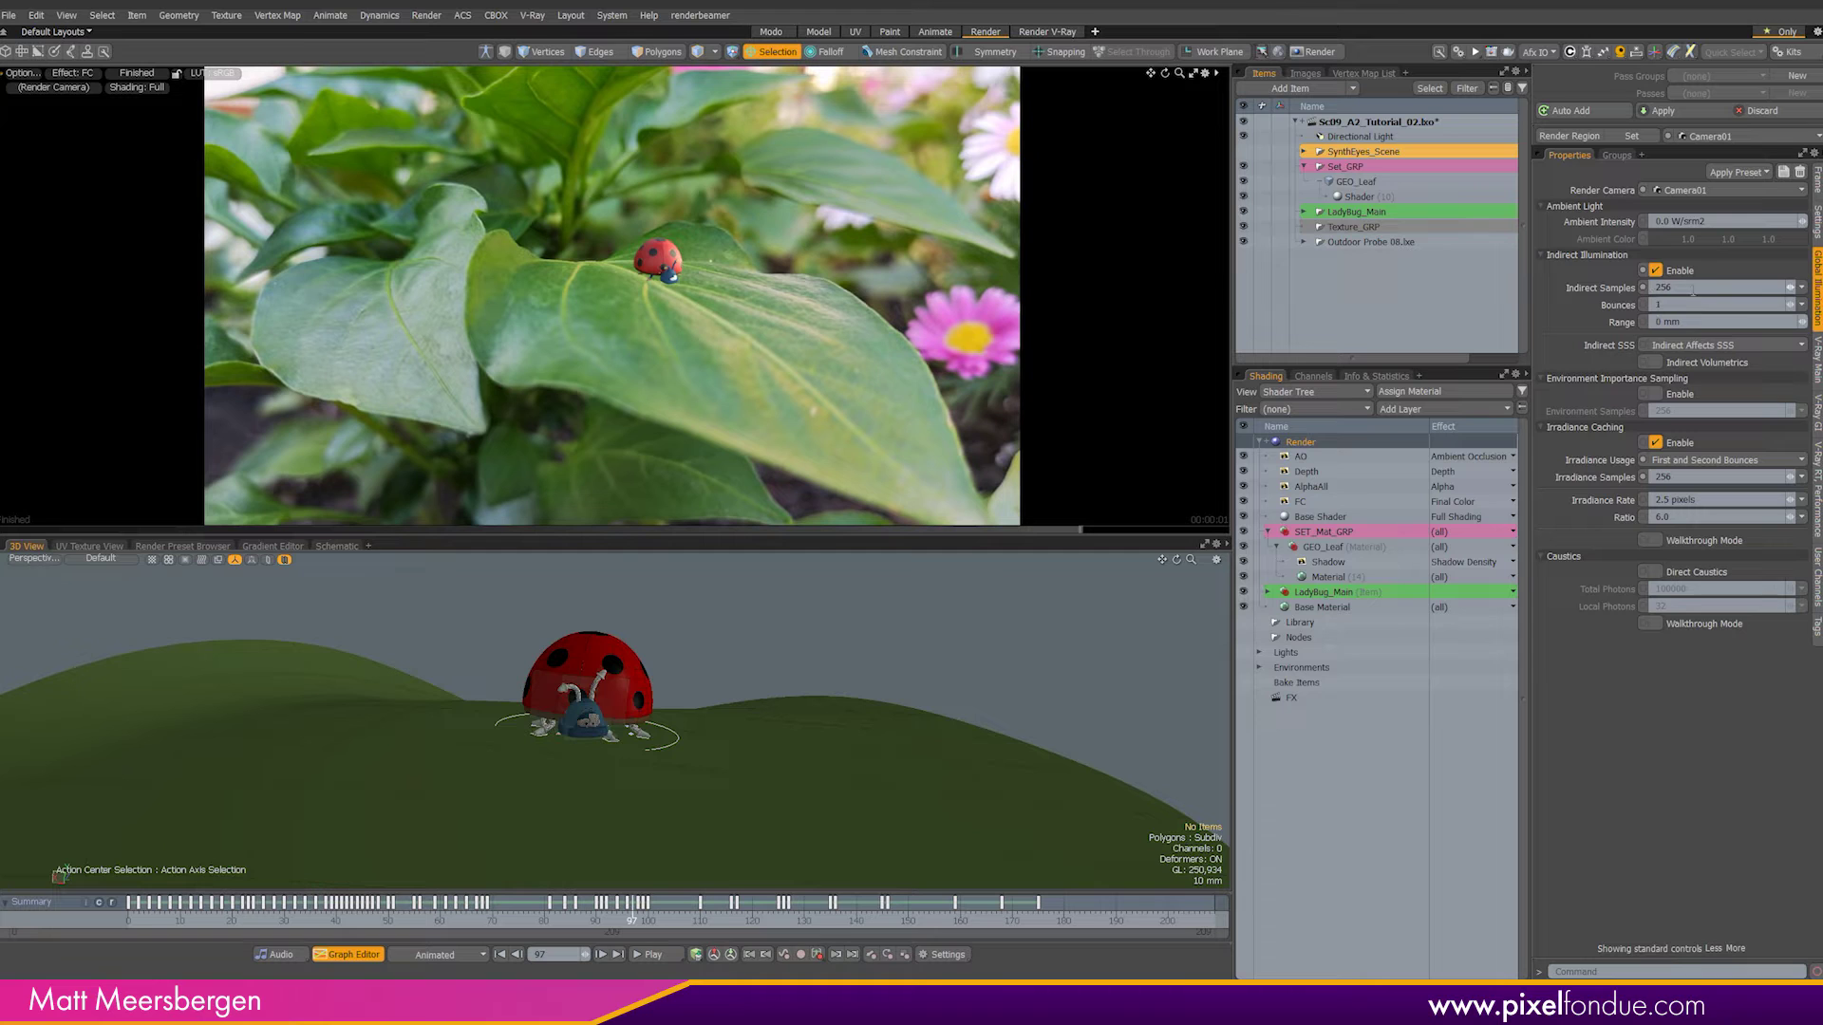
left_click(1816, 220)
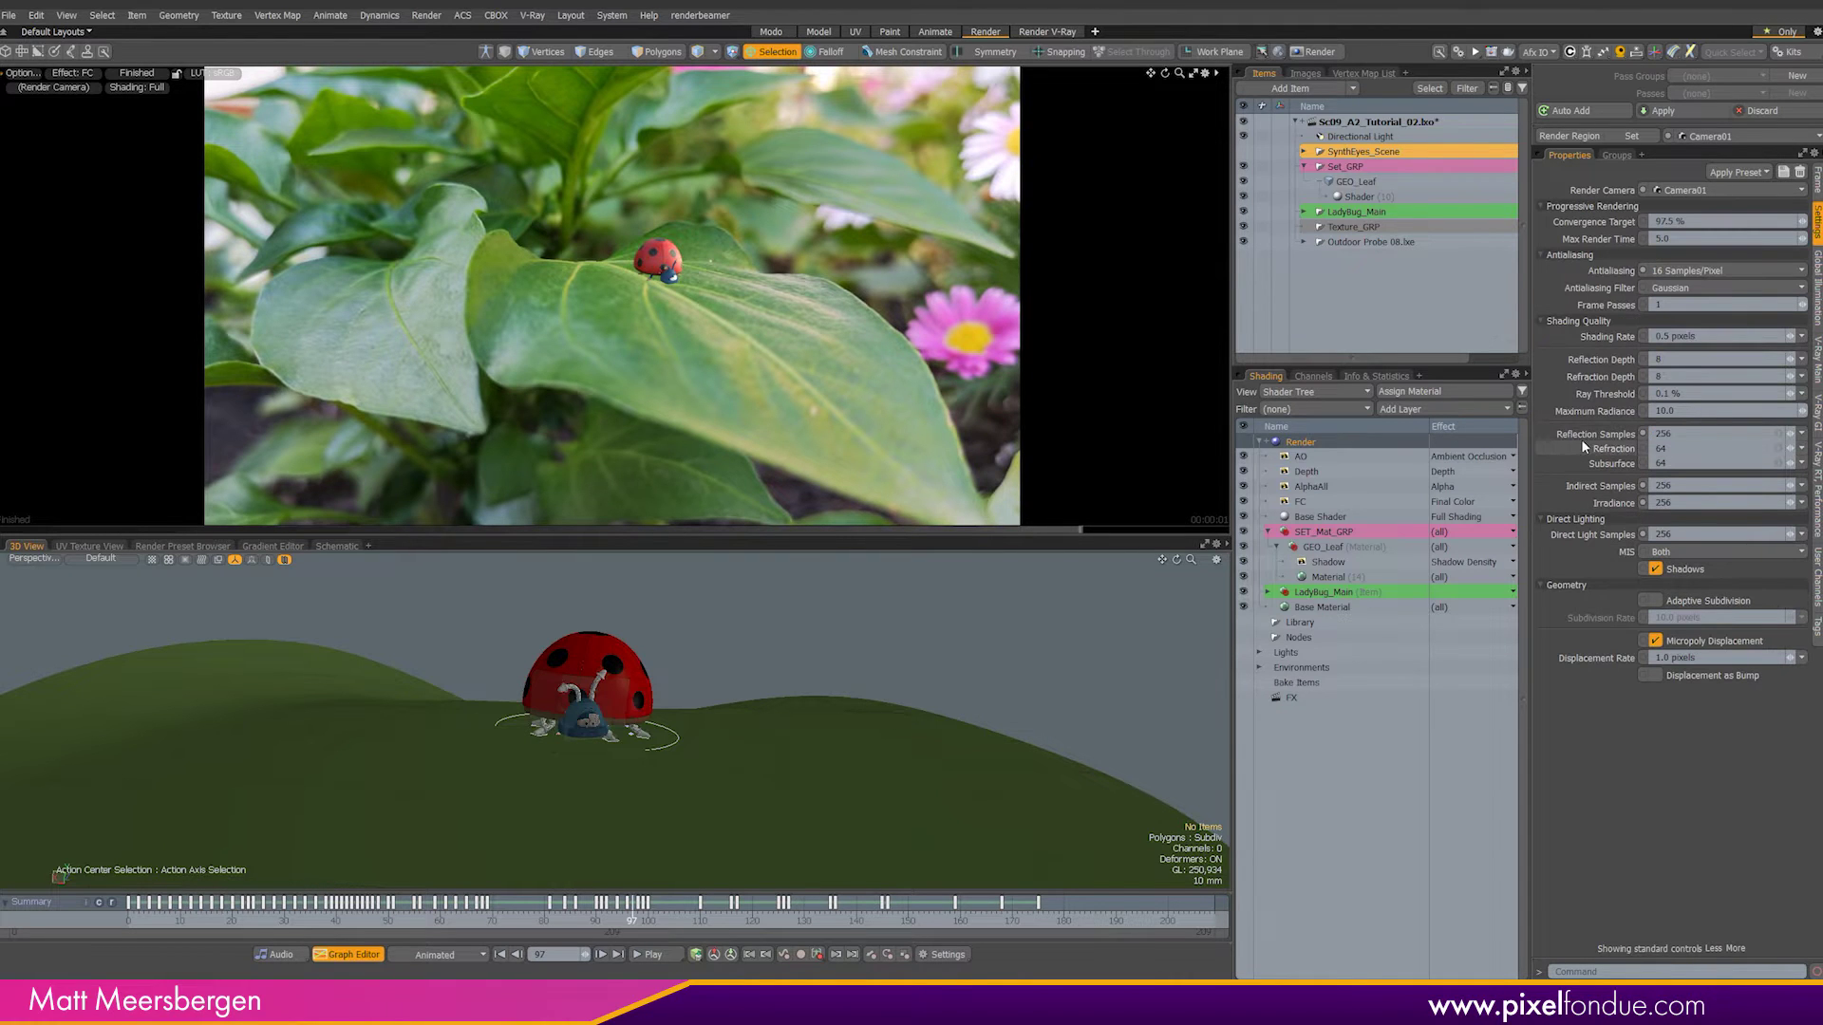
left_click(1816, 287)
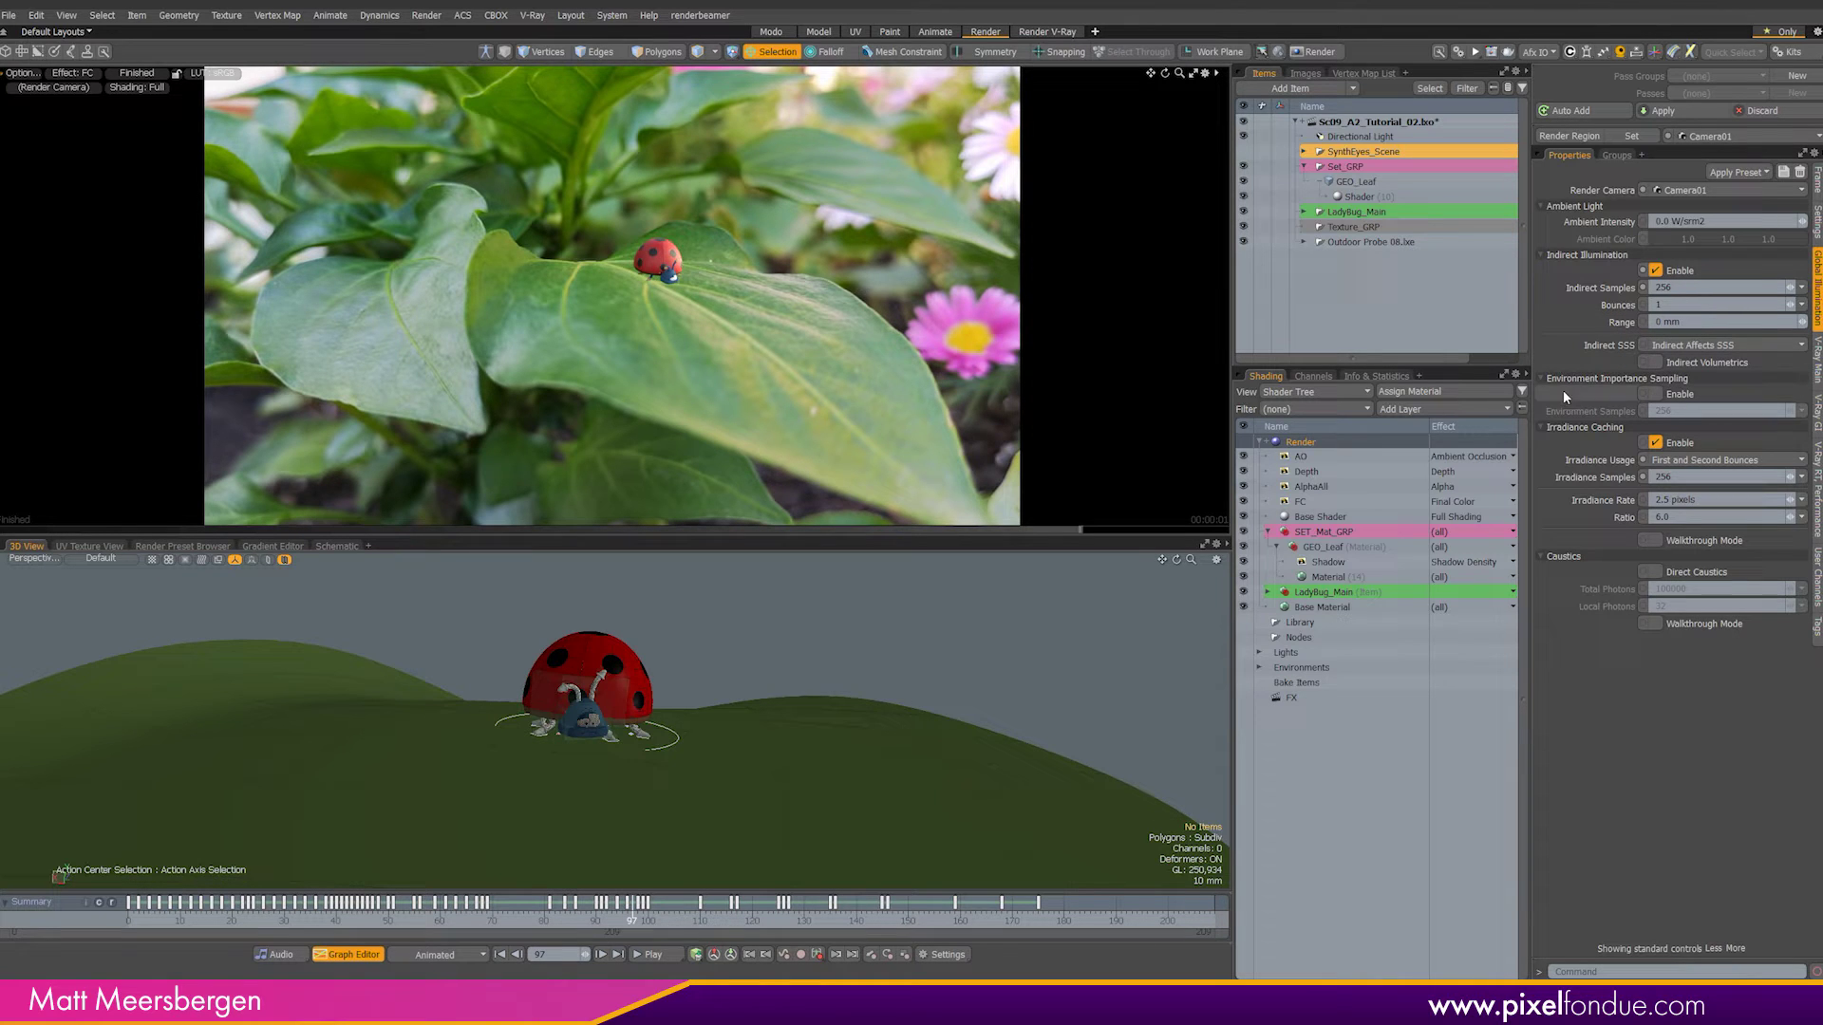
left_click(1258, 667)
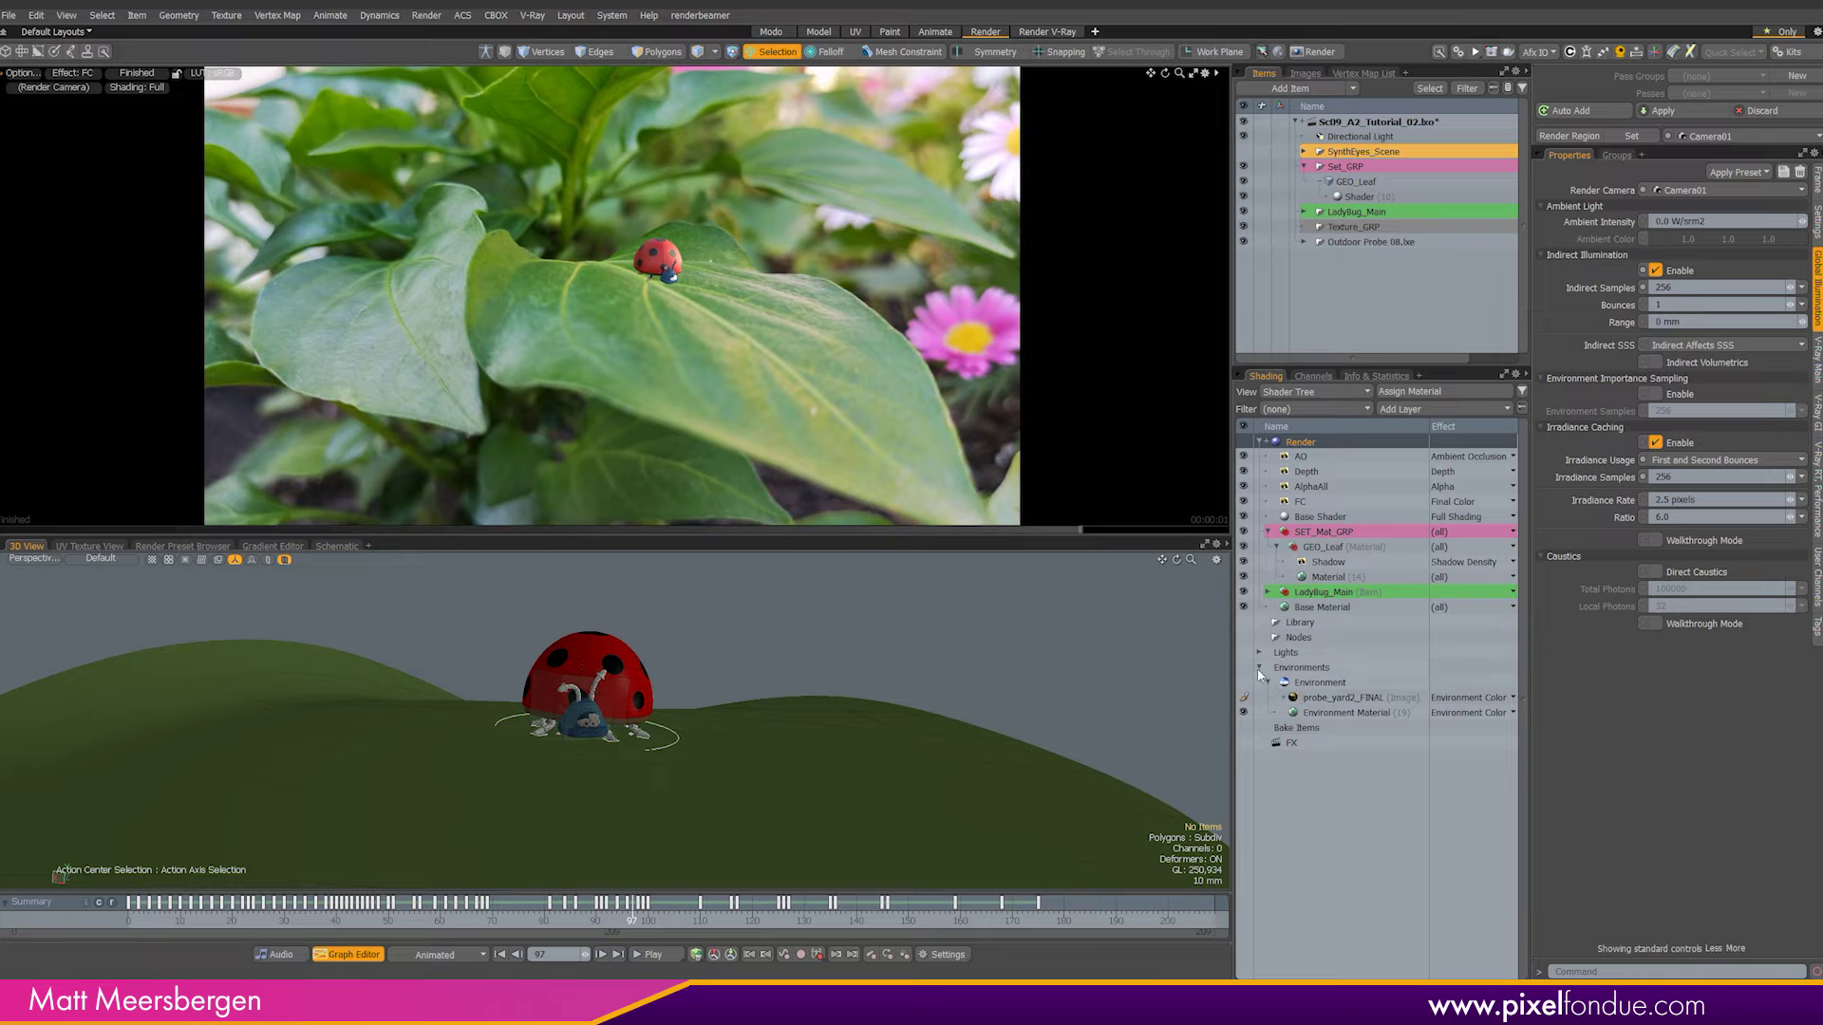
left_click(1259, 668)
left_click(1654, 394)
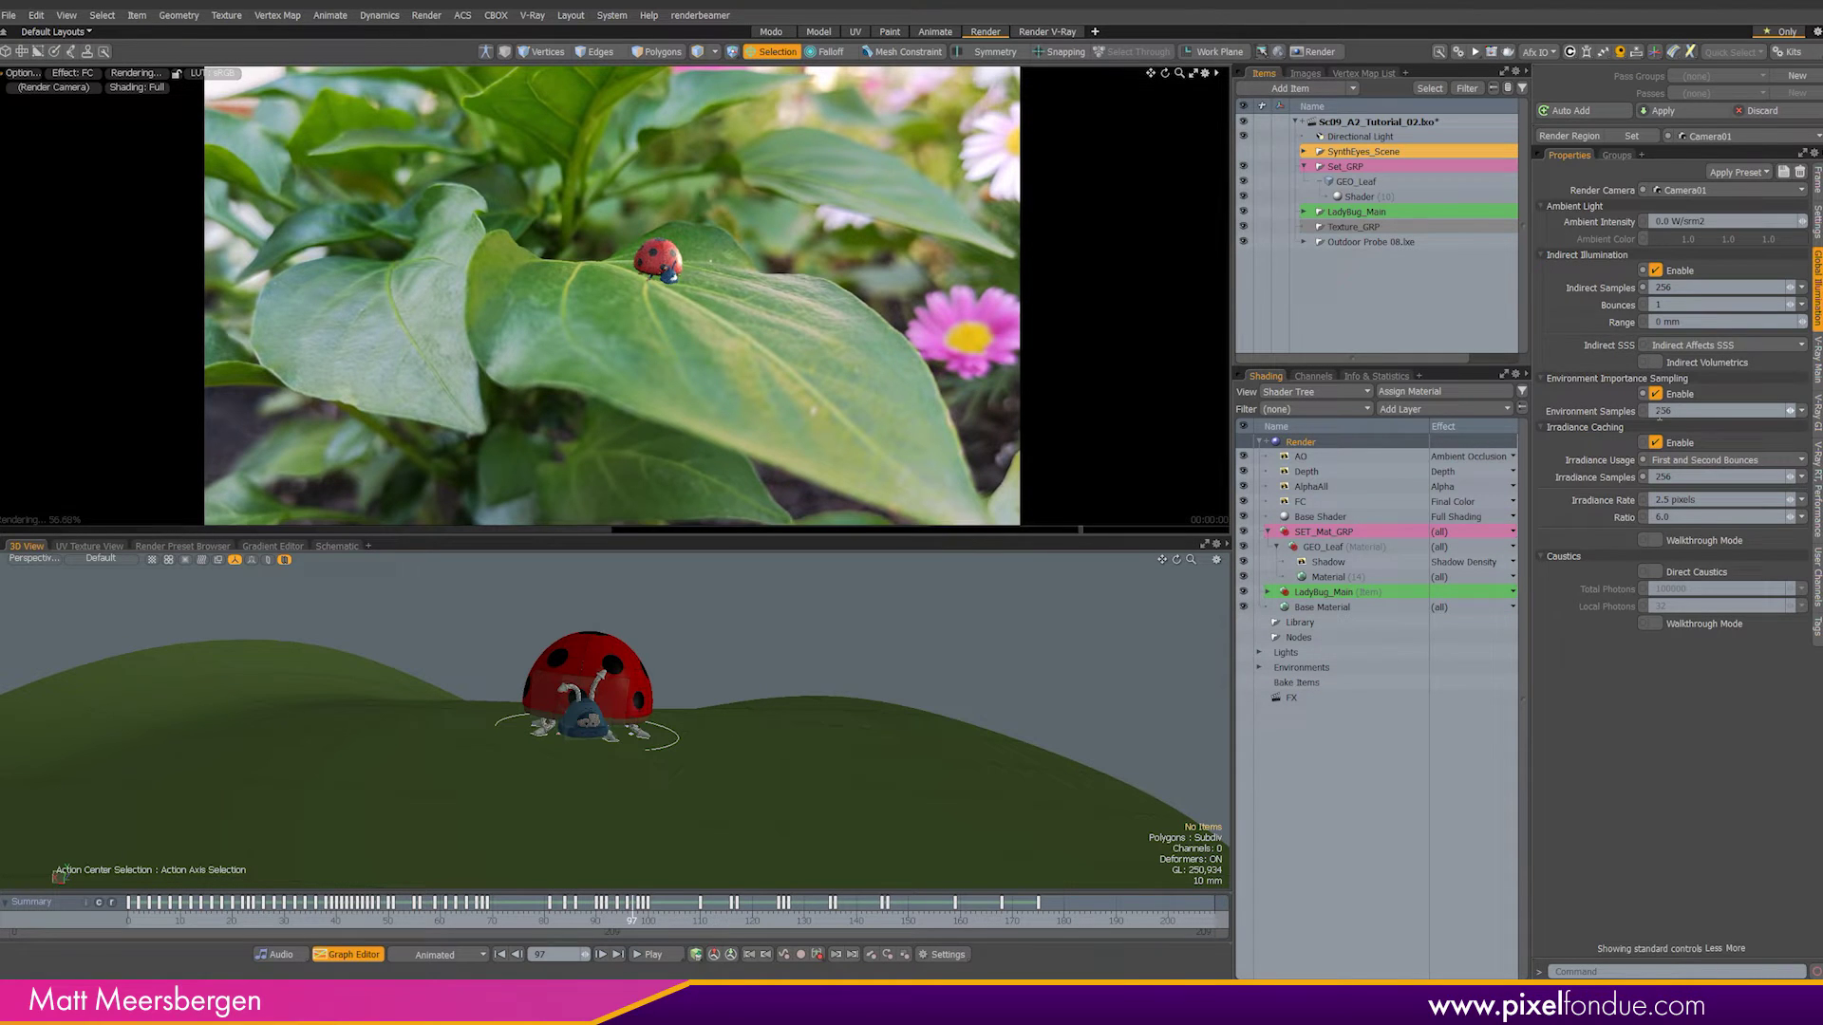
left_click(1687, 411)
type("512")
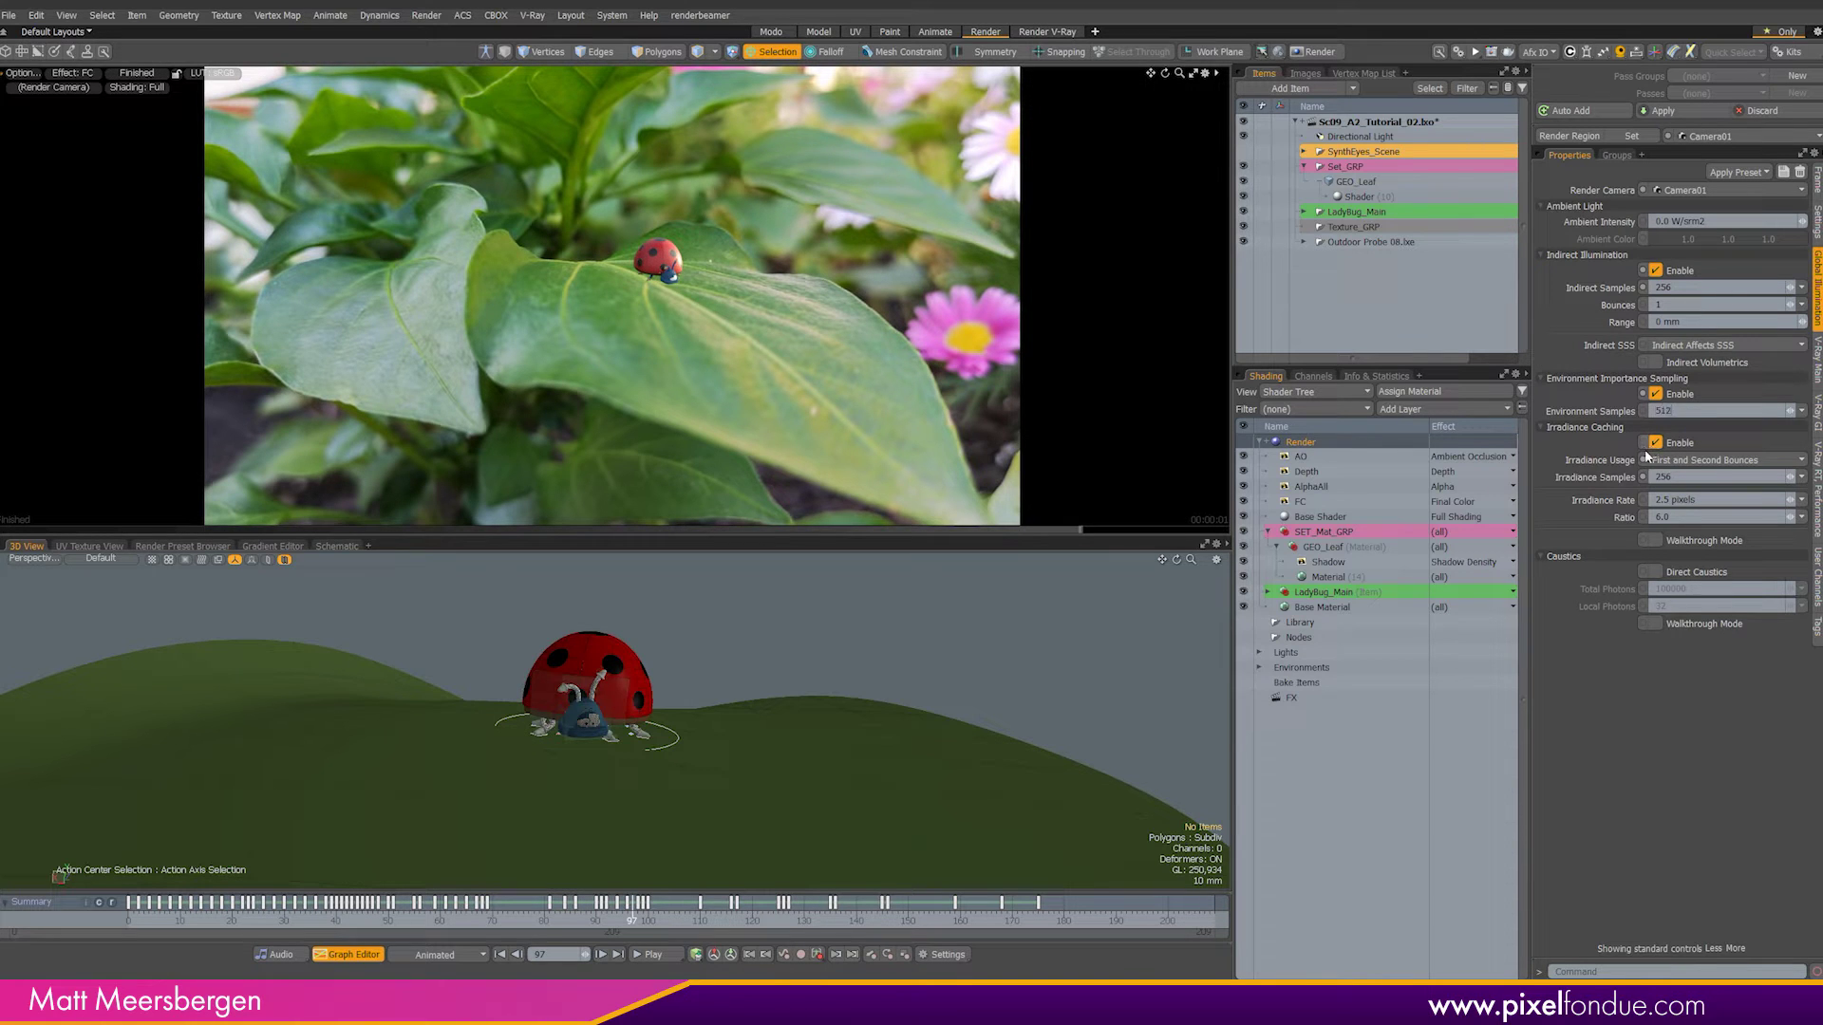
key("Return")
Step: Set irradiance usage to Second Bounce Only and the indirect illumination range to 200 mm
left_click(1690, 461)
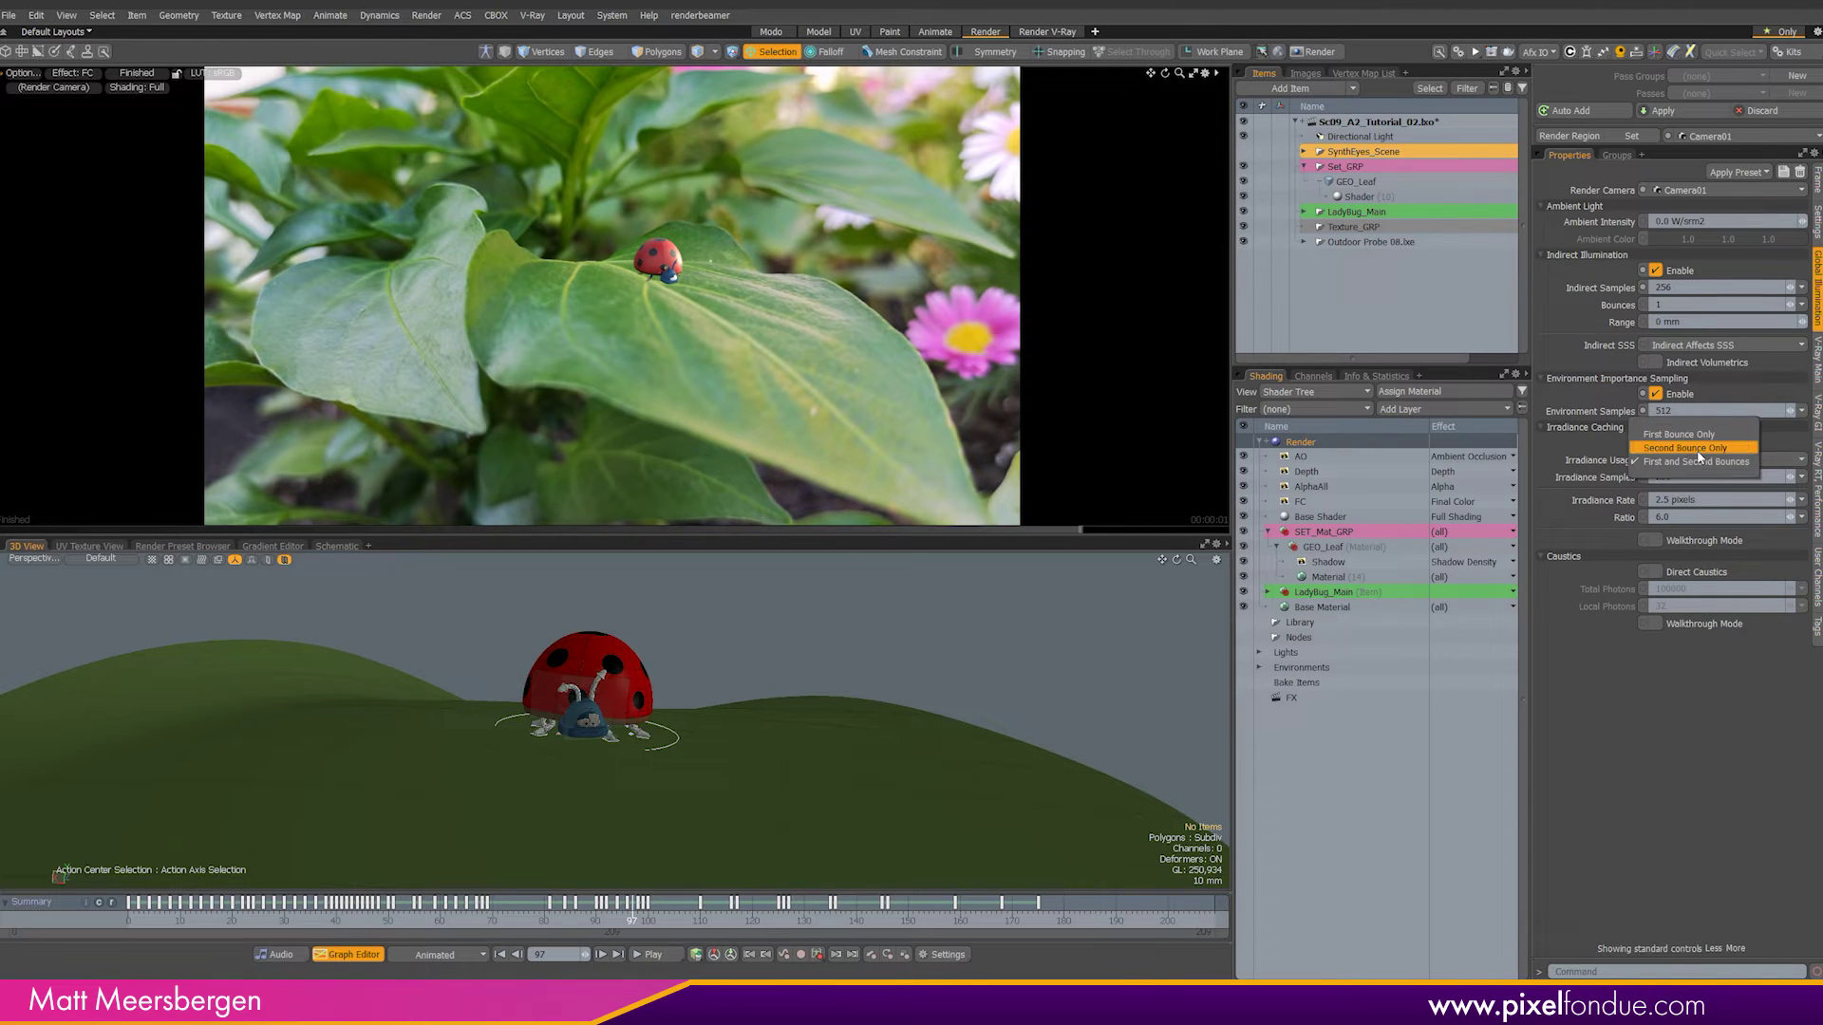
left_click(1700, 451)
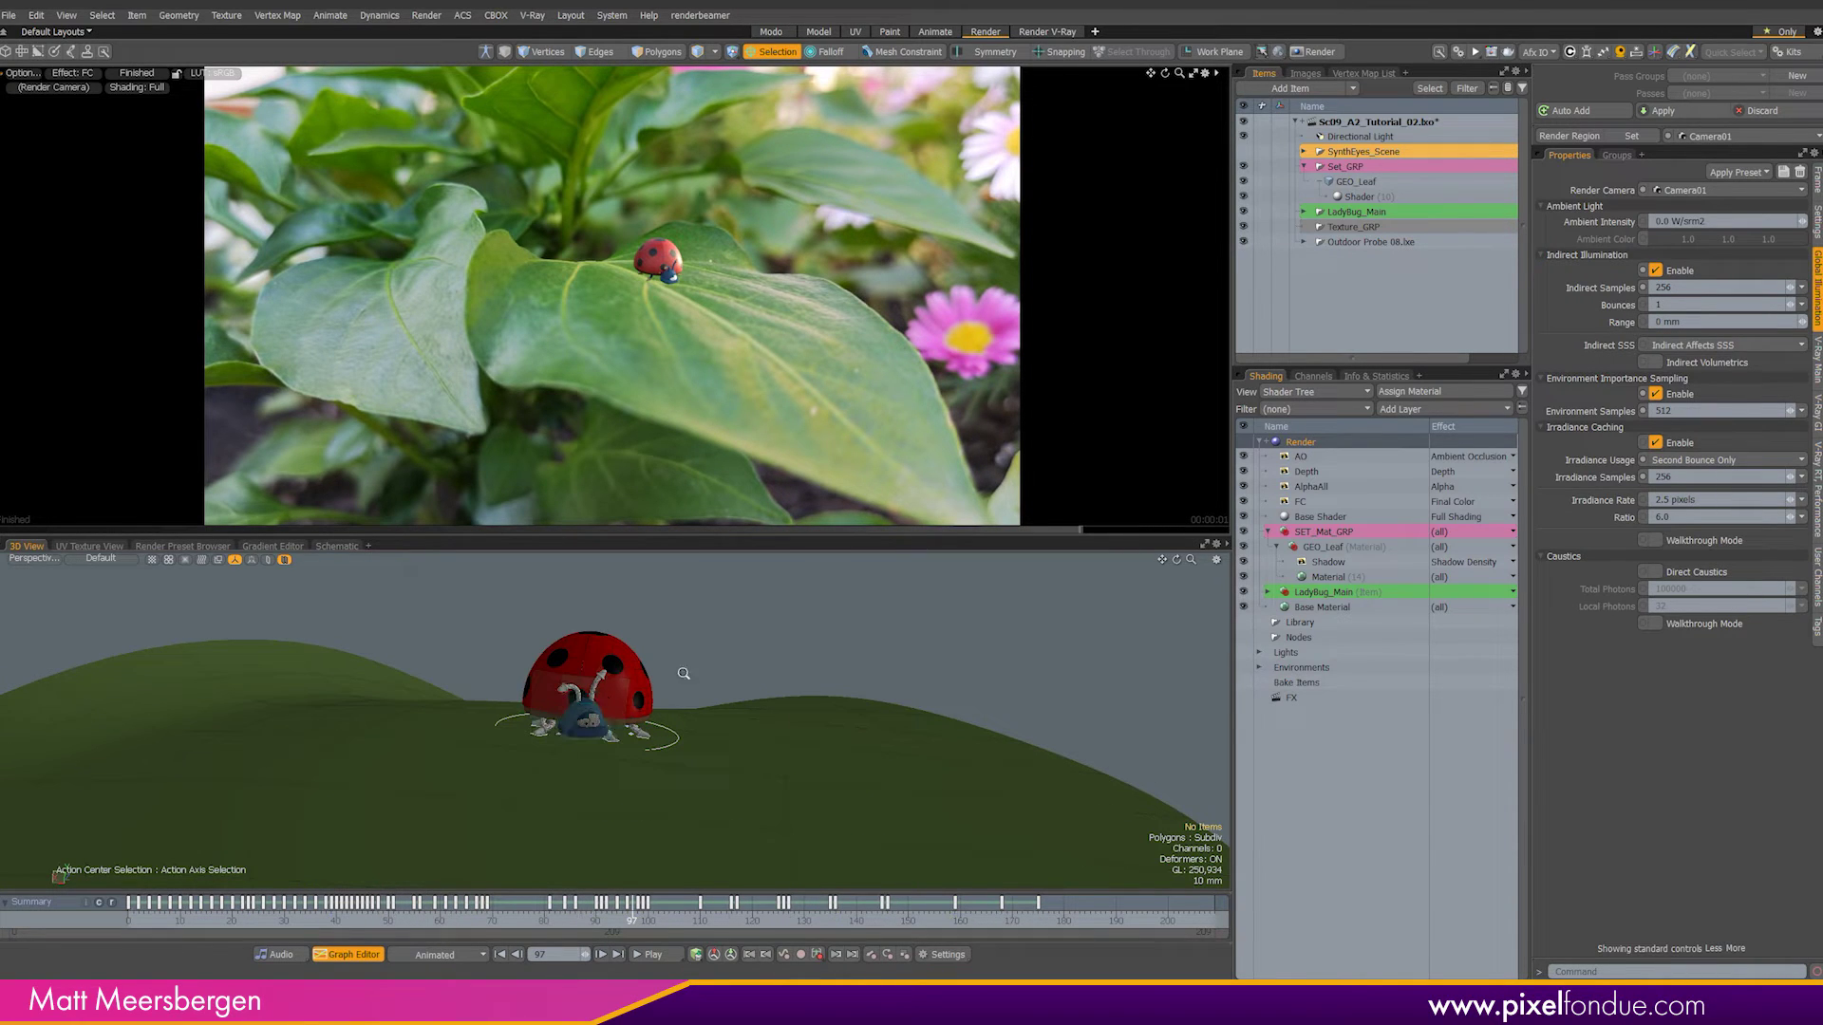
left_click_drag(683, 673, 497, 778, "ctrl+alt")
left_click_drag(685, 611, 634, 659, "alt+shift")
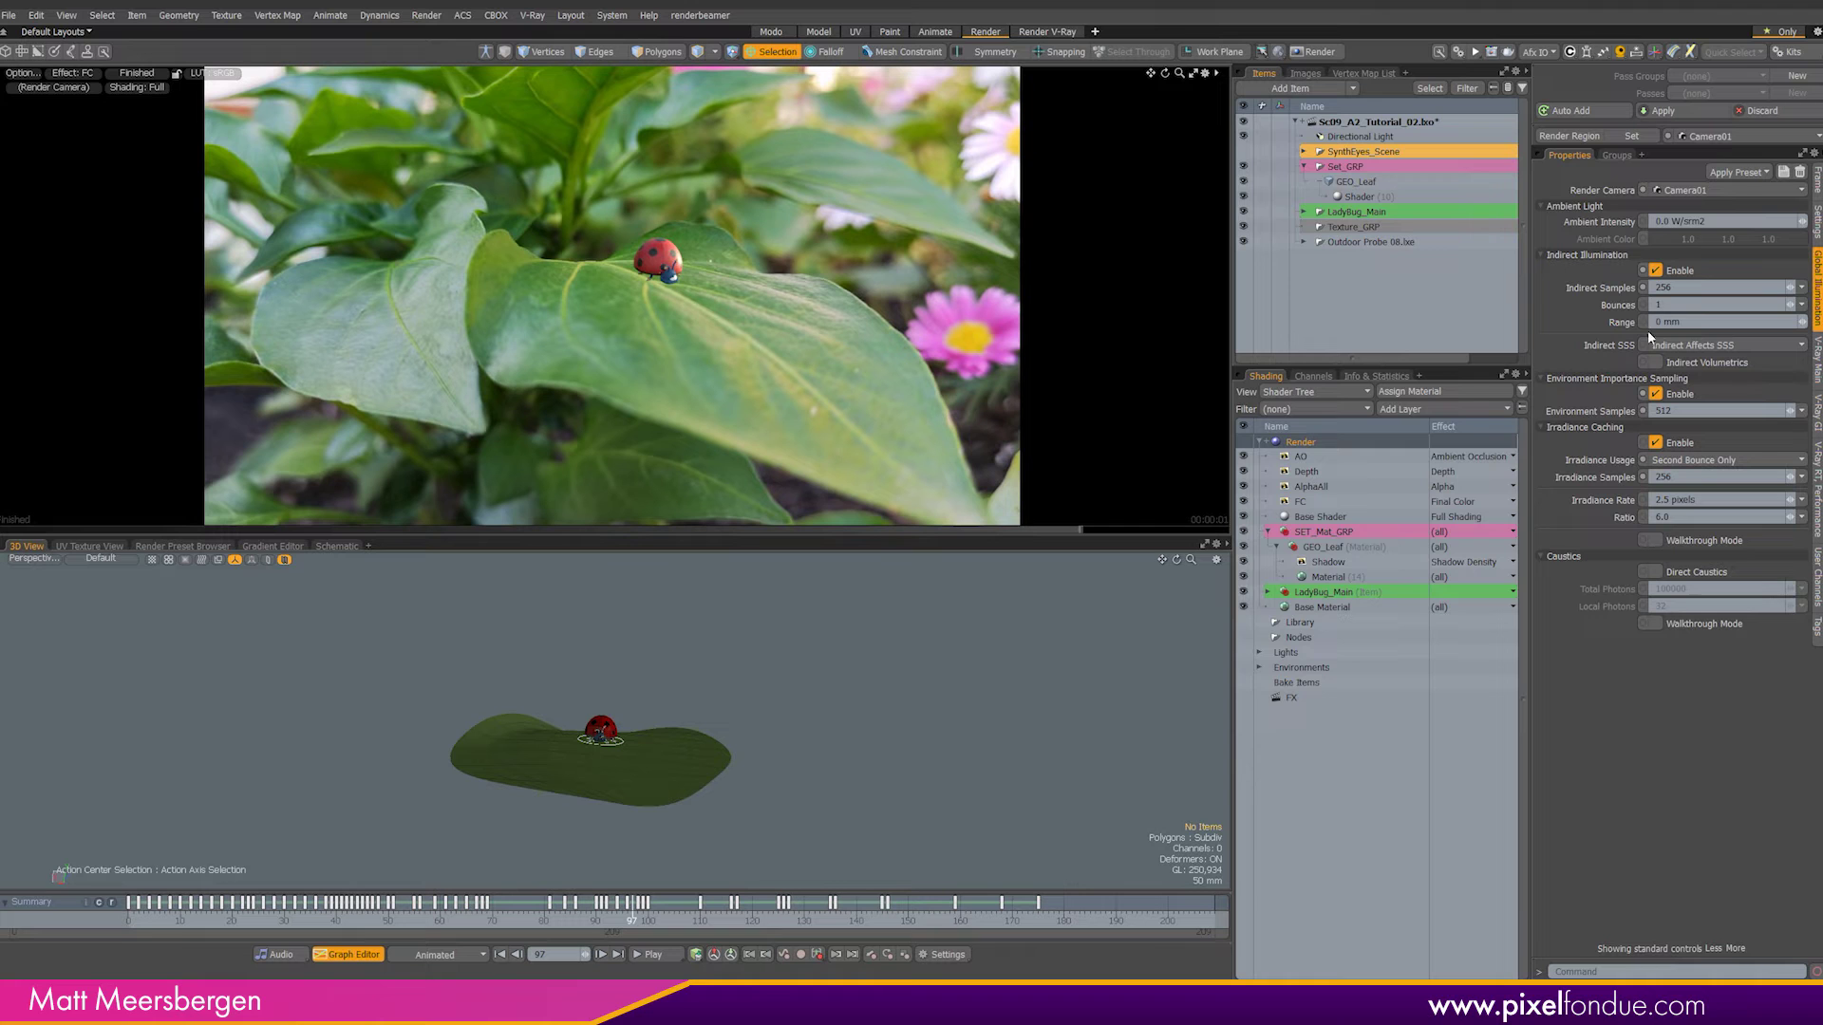
key("Return")
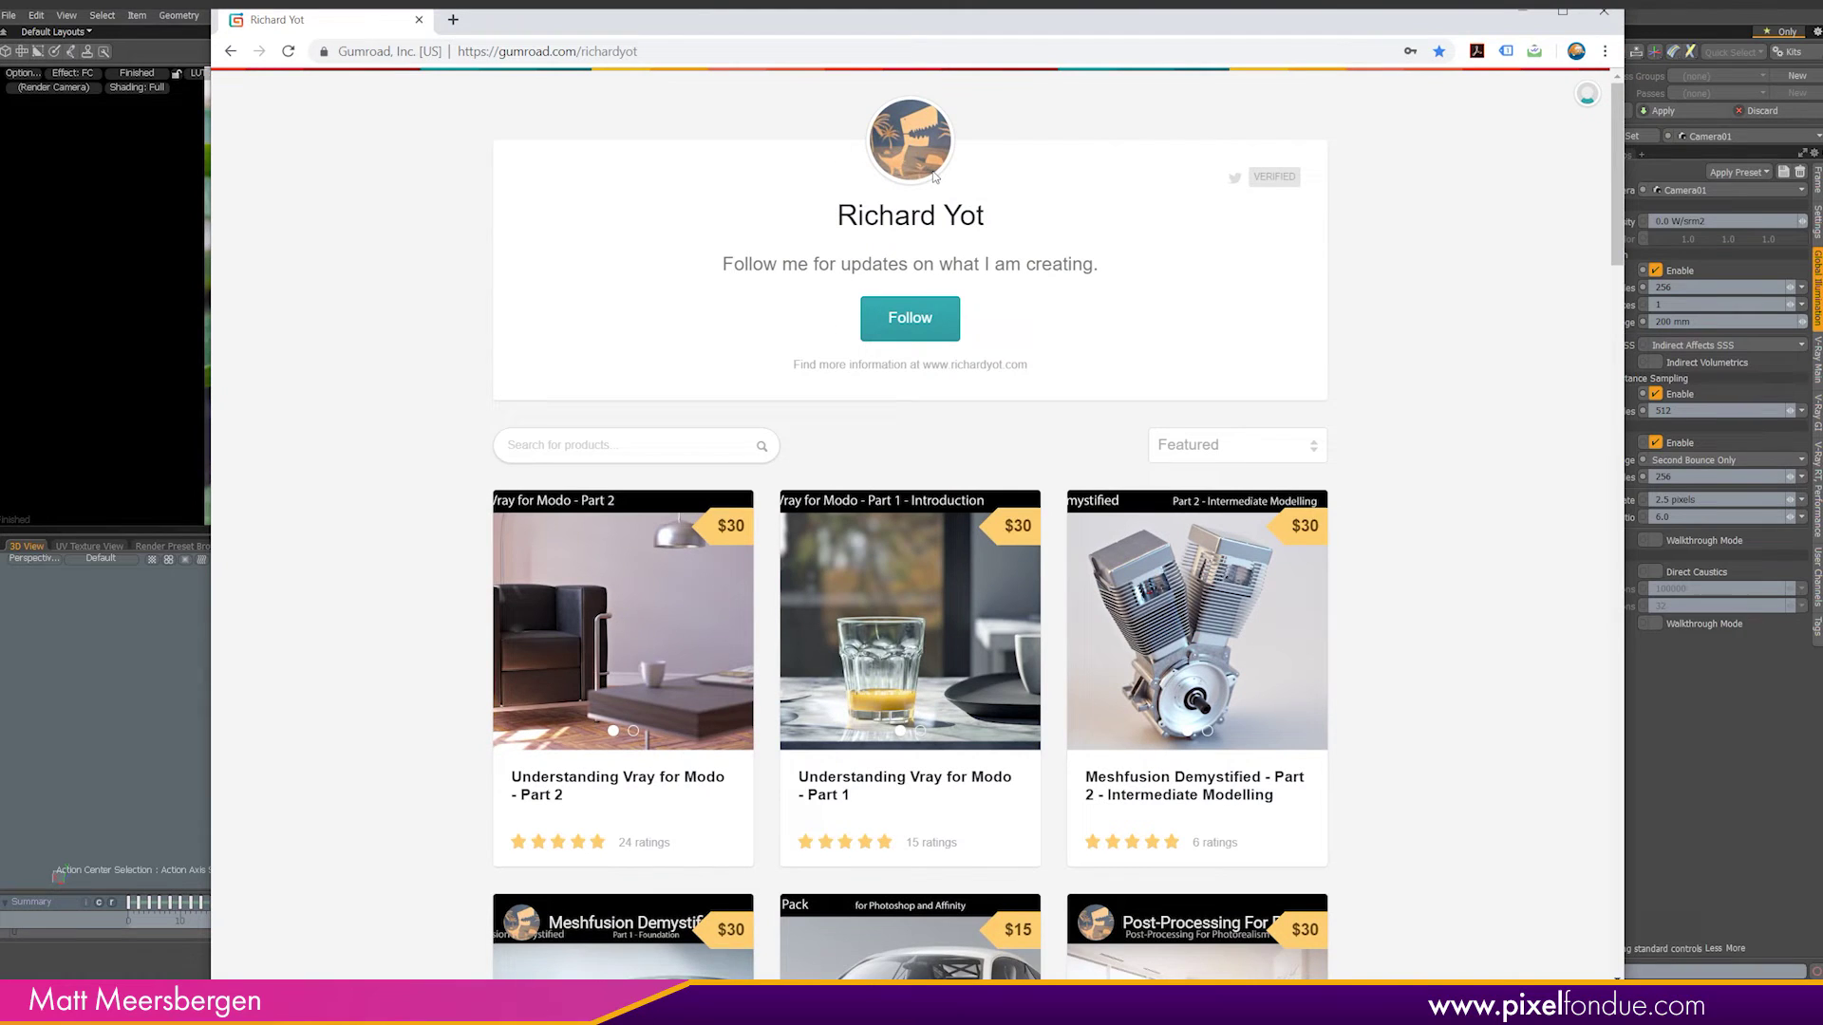
Step: Look through the Modo training products on the Gumroad store page in the browser and close it
left_click_drag(1617, 133, 1630, 840)
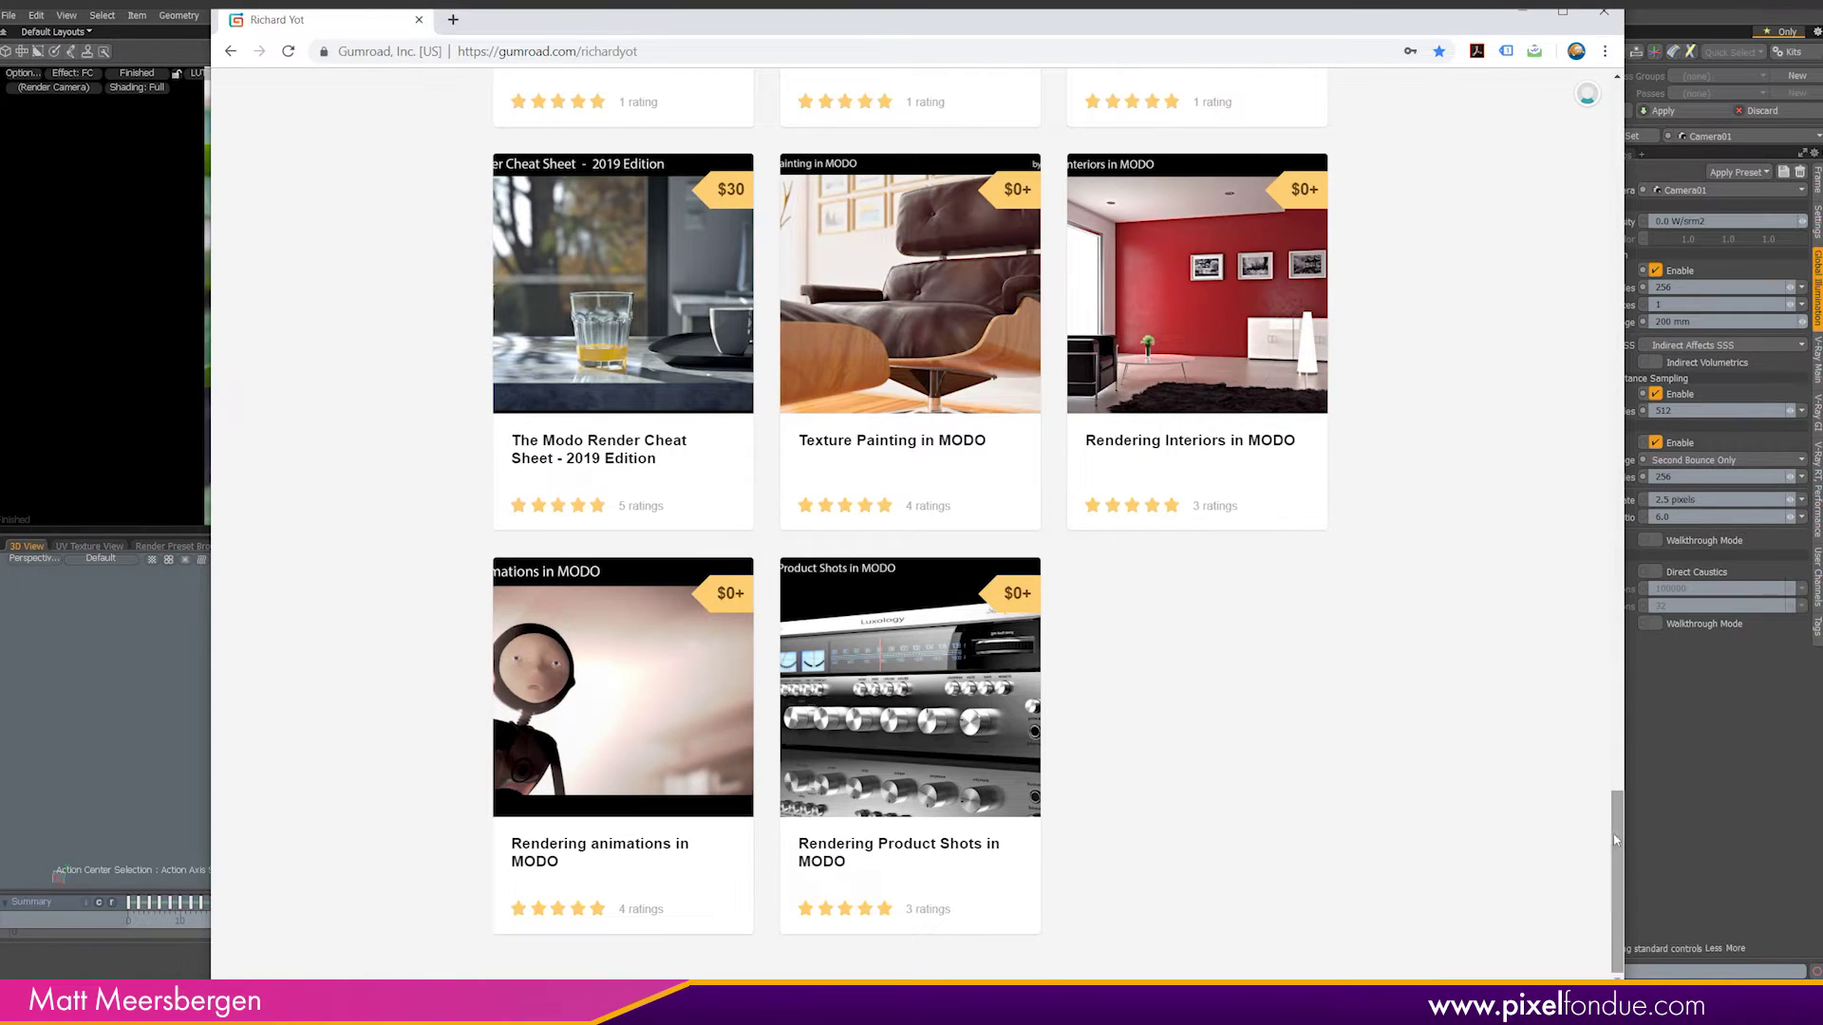
left_click_drag(1616, 840, 1626, 87)
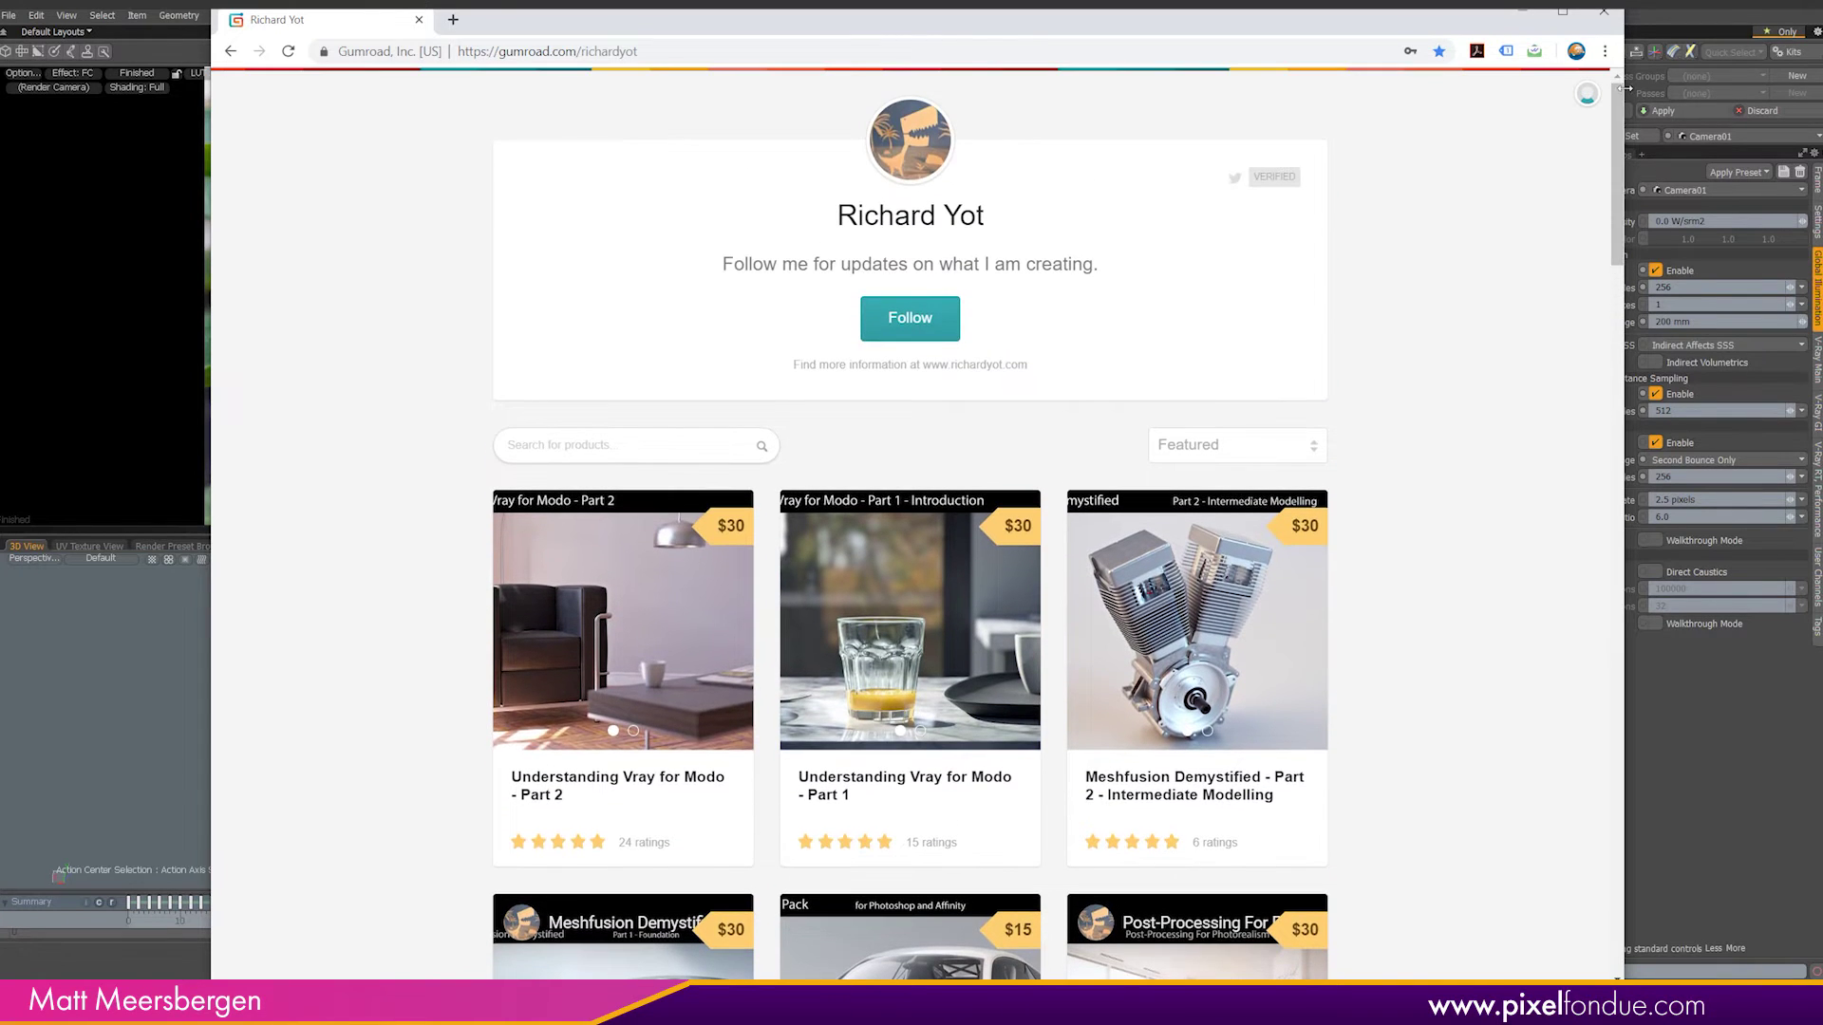
left_click(1606, 13)
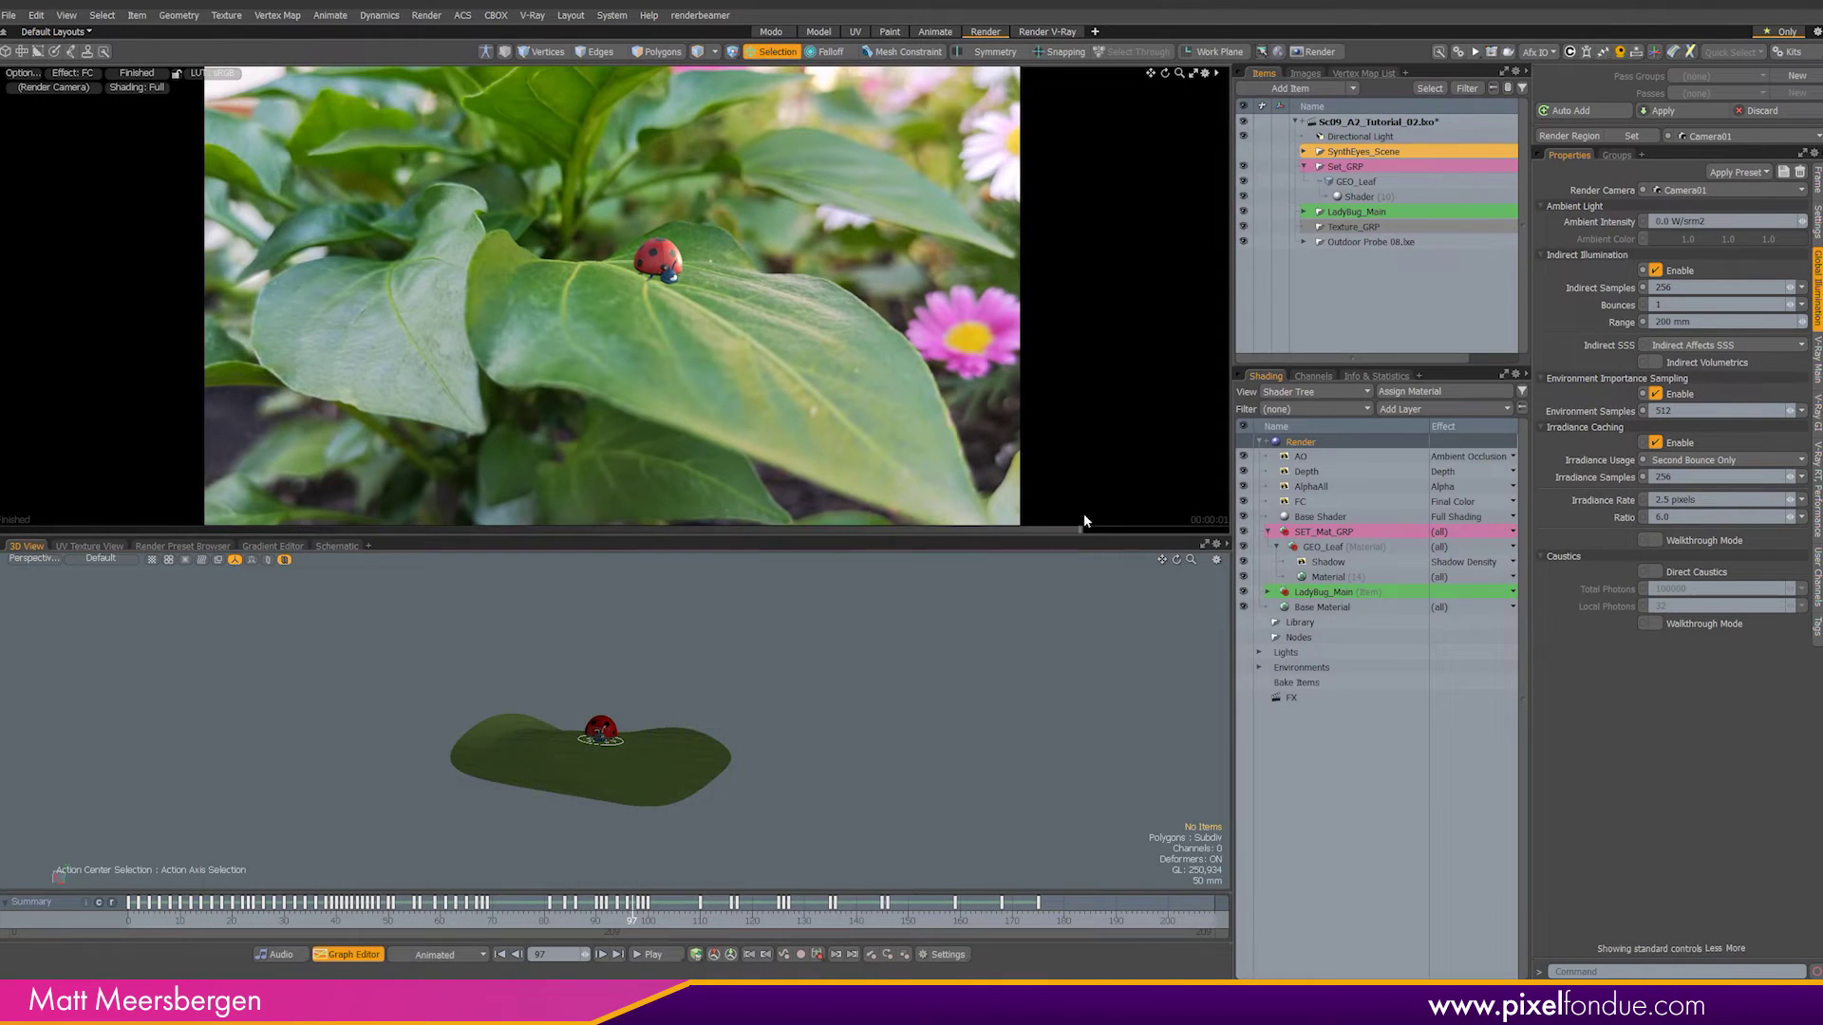
Step: Set the Secondary Rays channel of the Render item to 100 %
left_click(1312, 376)
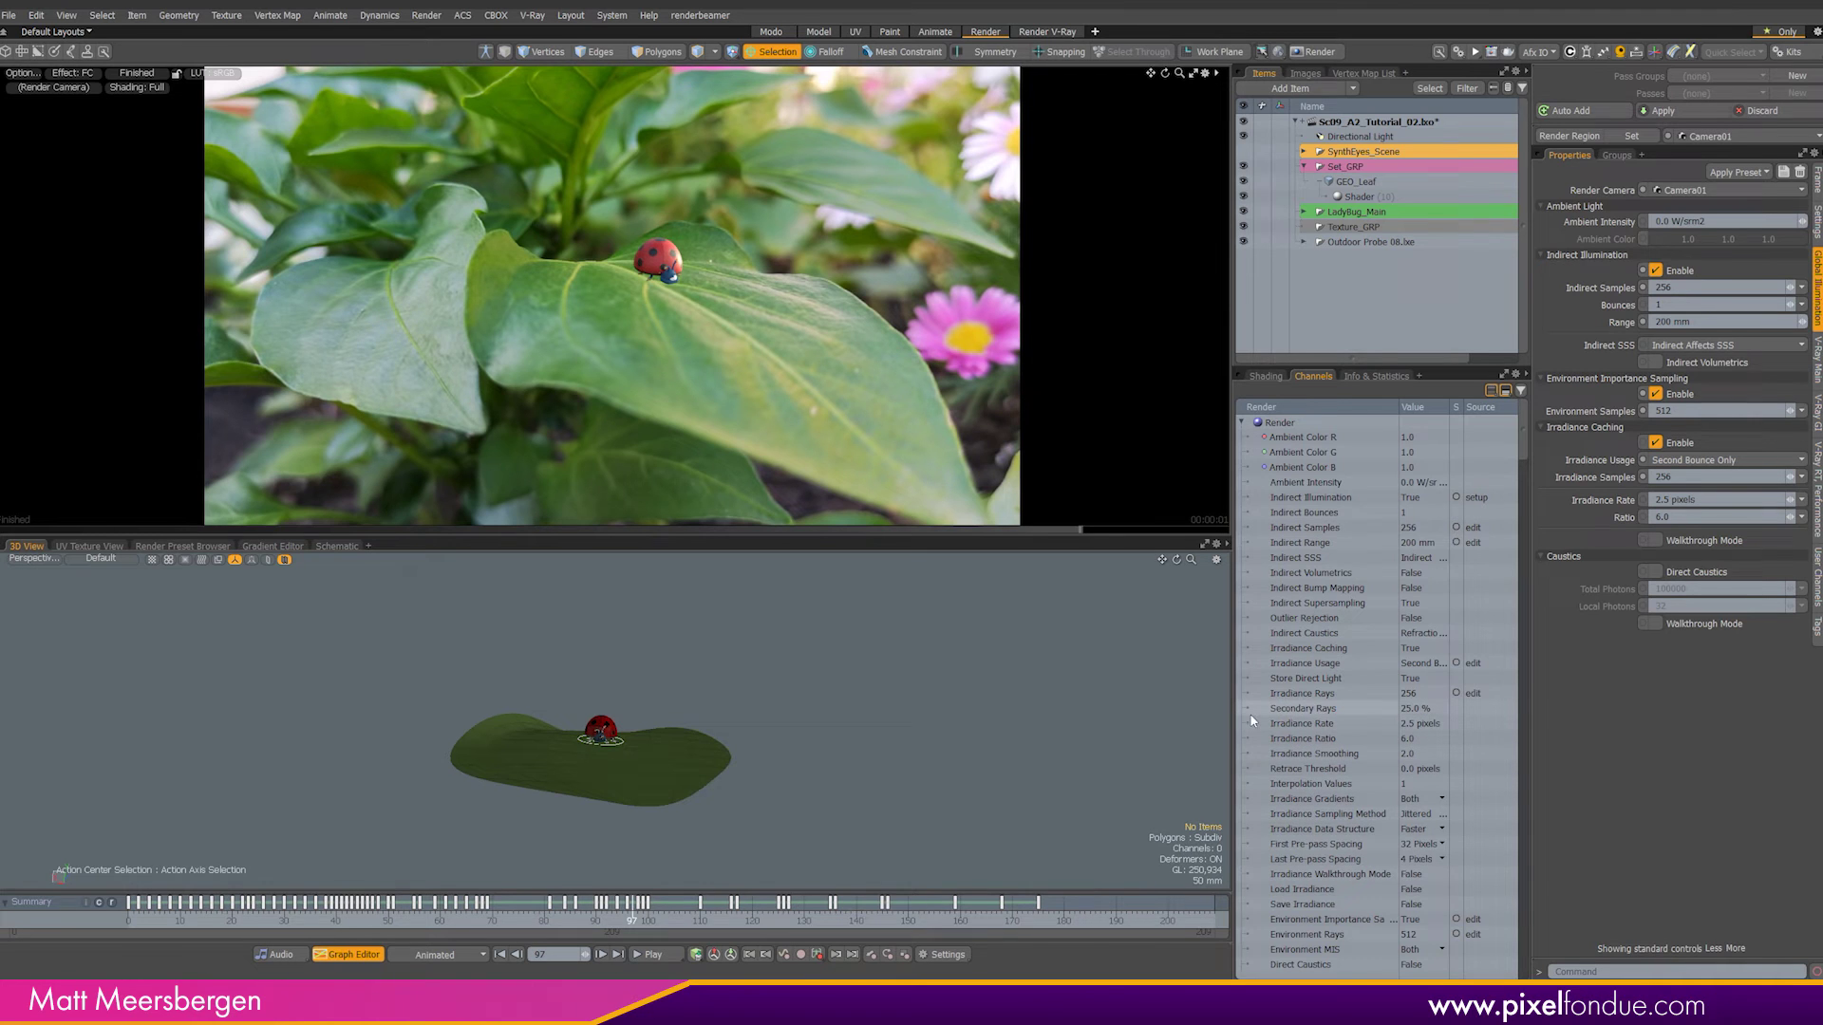
left_click(1260, 713)
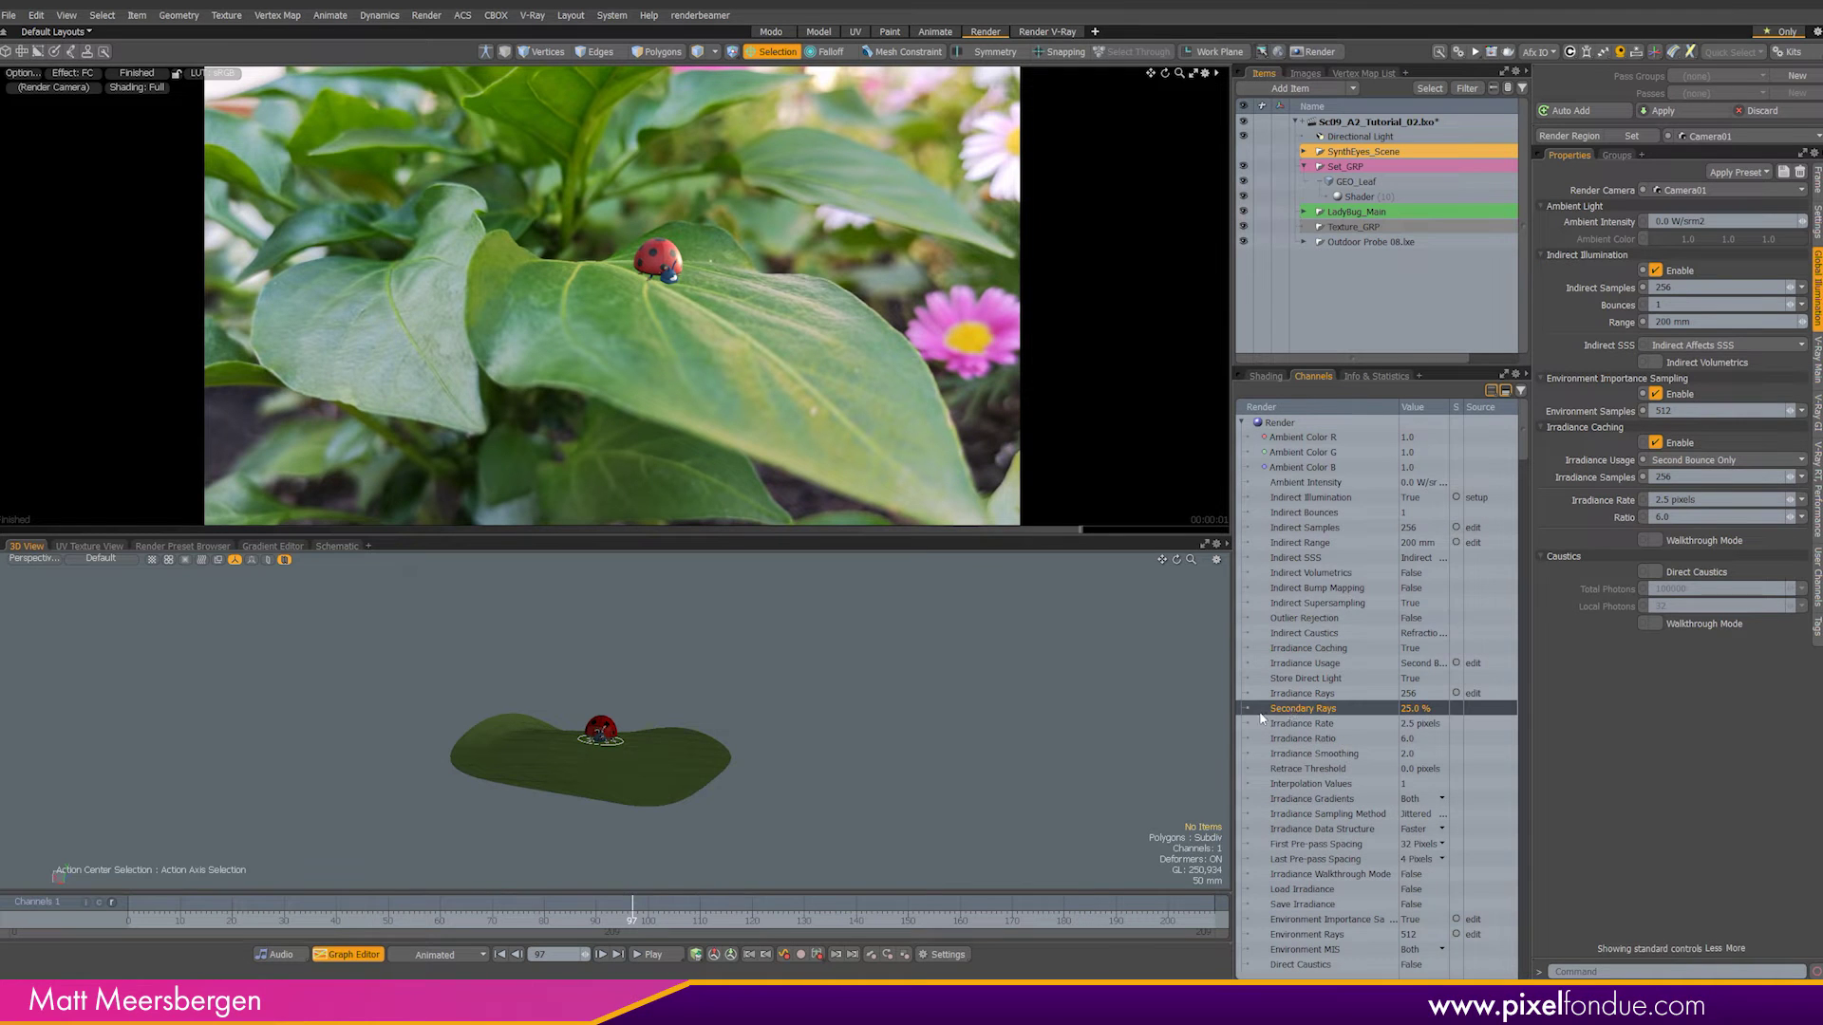
double_click(1412, 714)
type("100")
key("Return")
key("Escape")
left_click(1265, 375)
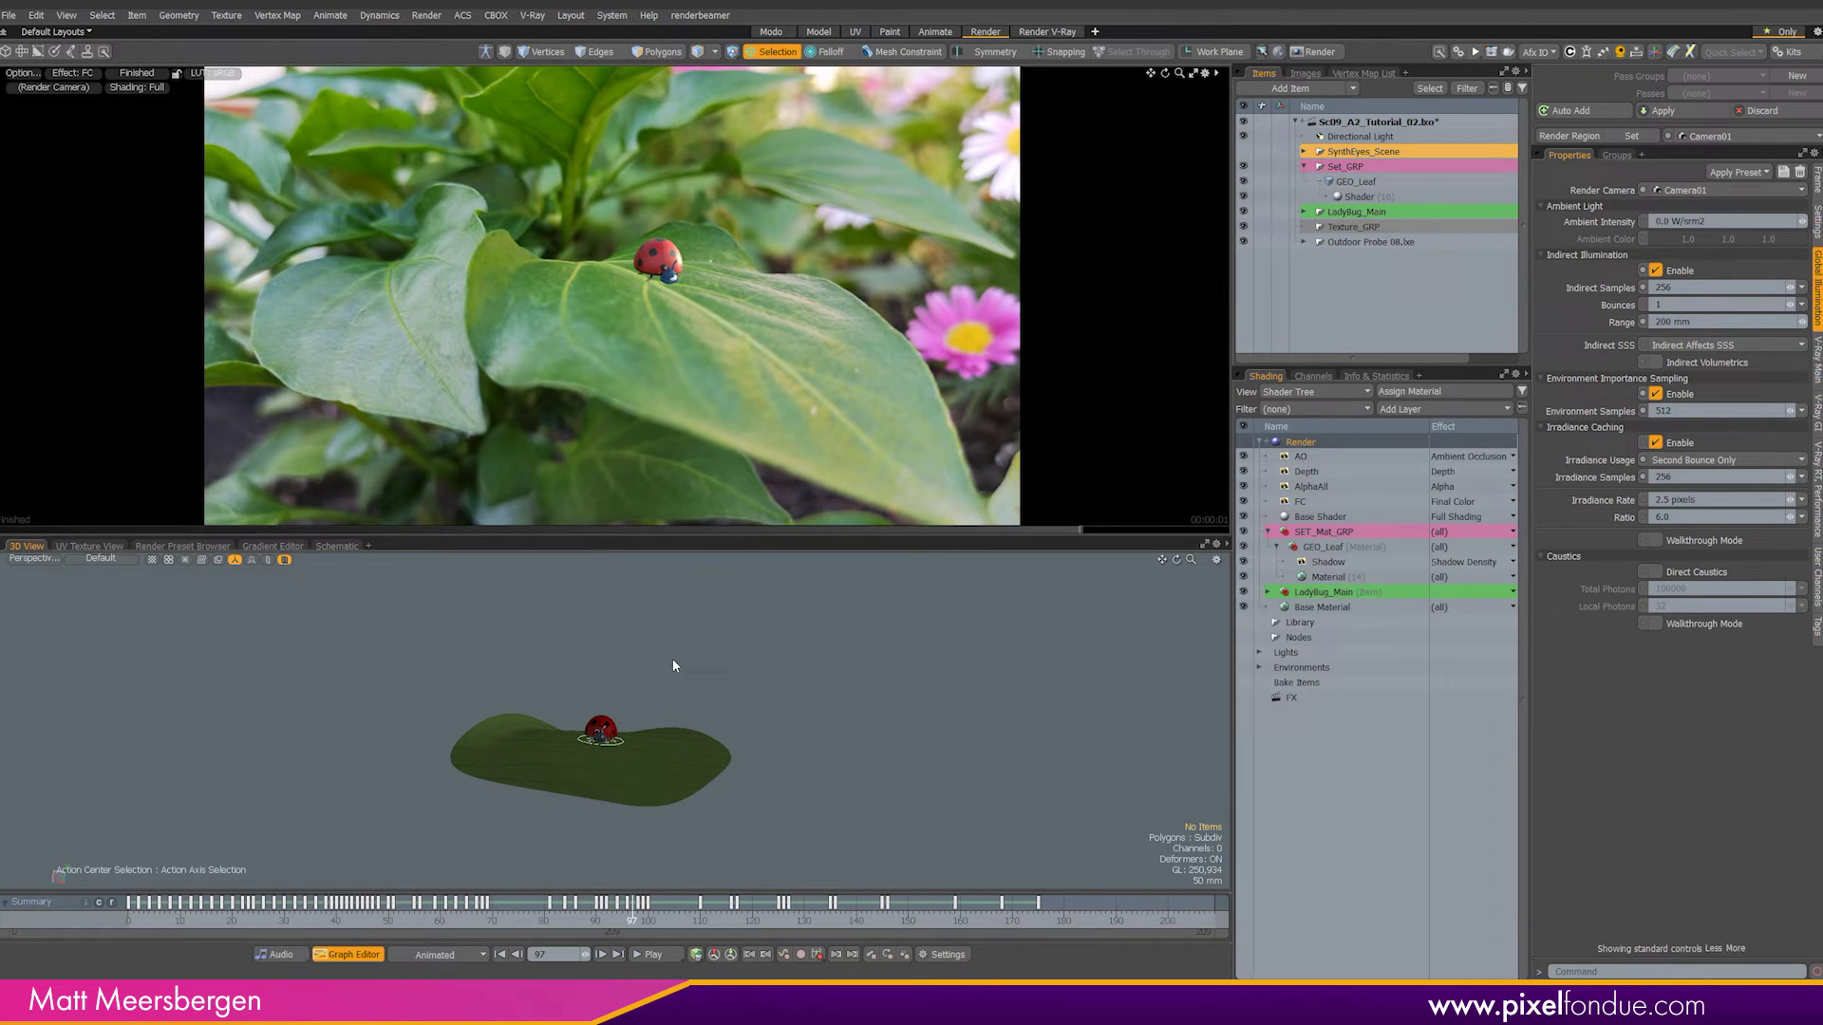
Step: Set the Shadow output to save as a Portable Network Graphic PNG in the _renders folder, with a file name starting with Ladybug
left_click(1328, 562)
left_click(1702, 205)
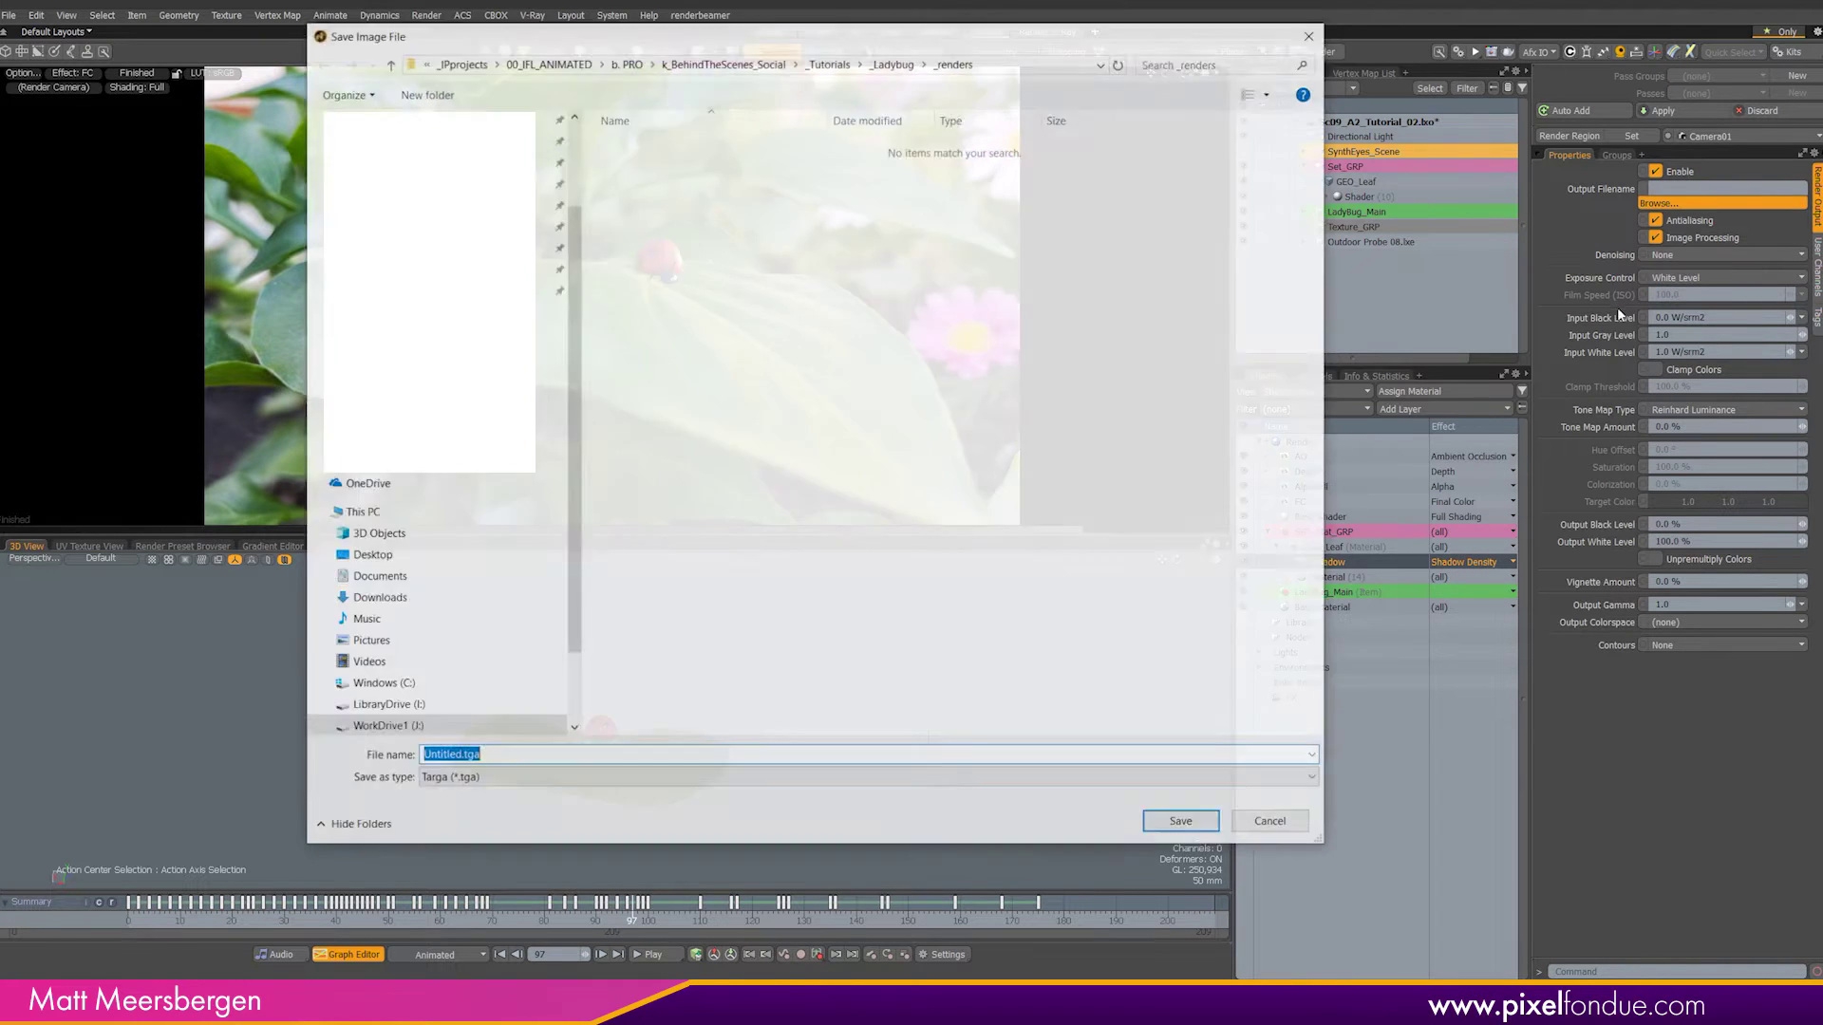
left_click(522, 780)
left_click(579, 635)
key("shift+Tab")
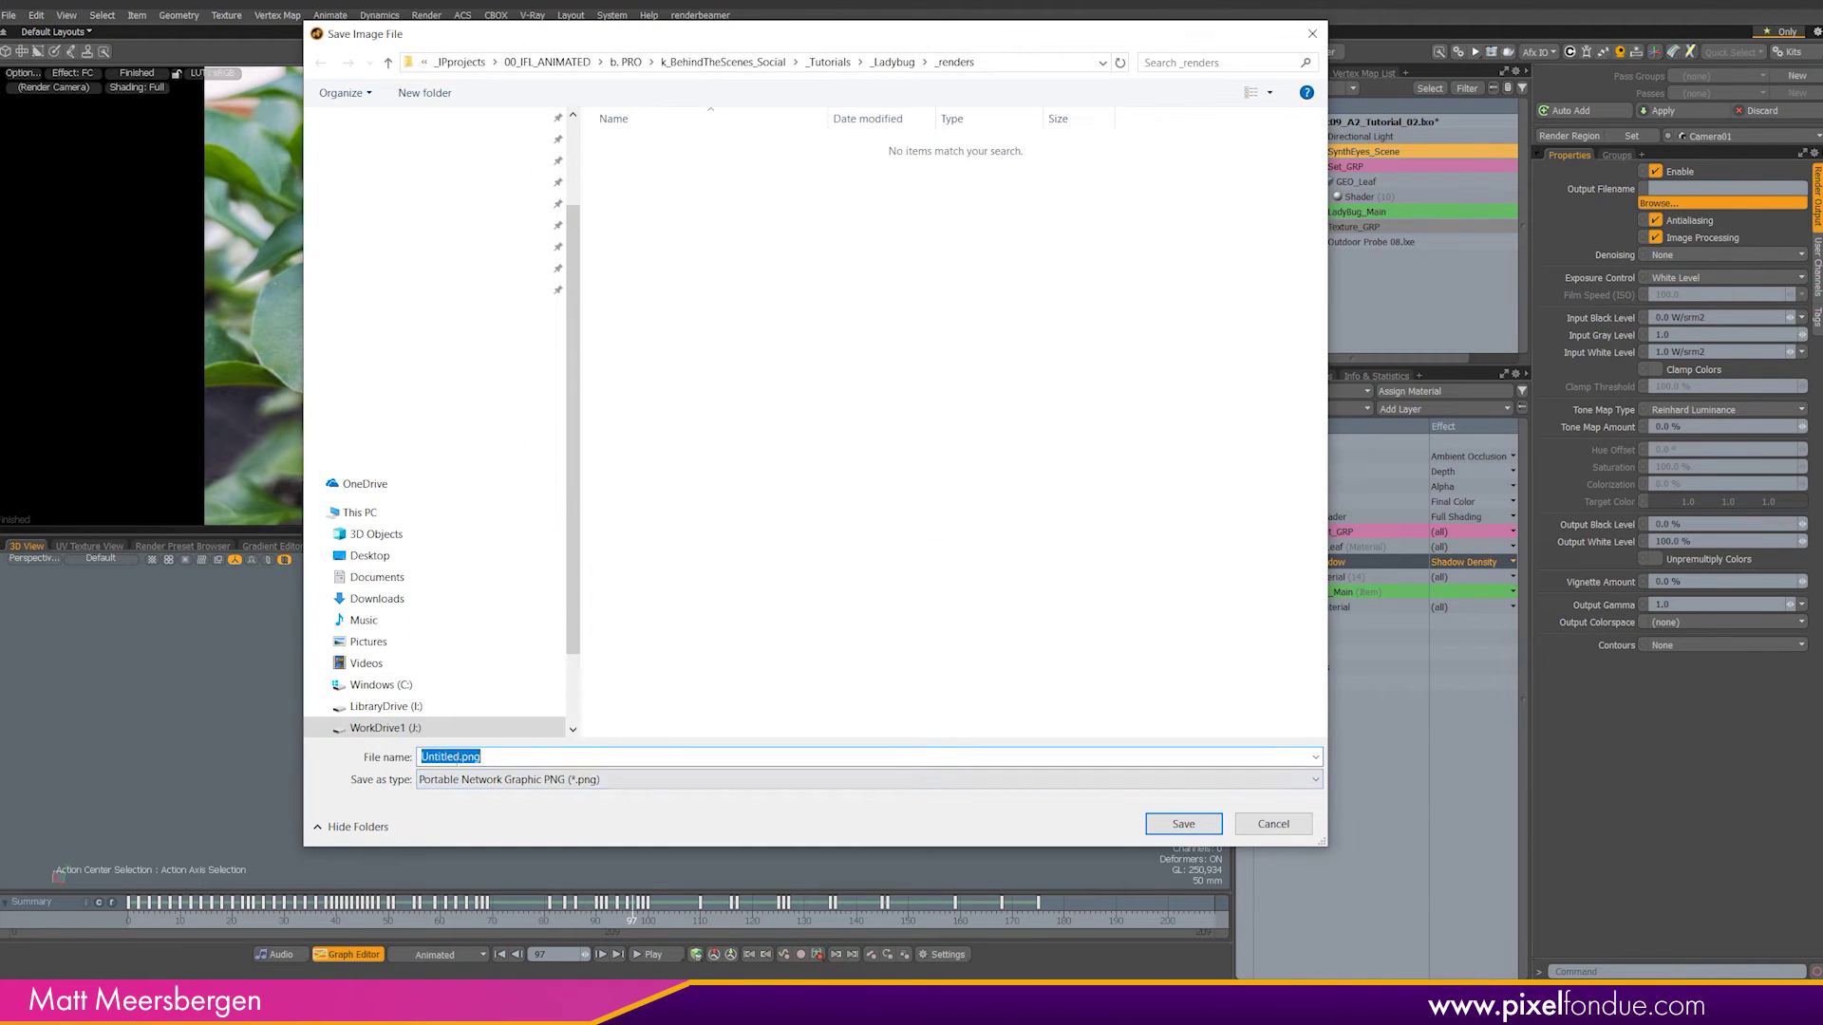
type("Ladyg")
key("BackSpace")
type("bug")
double_click(466, 757)
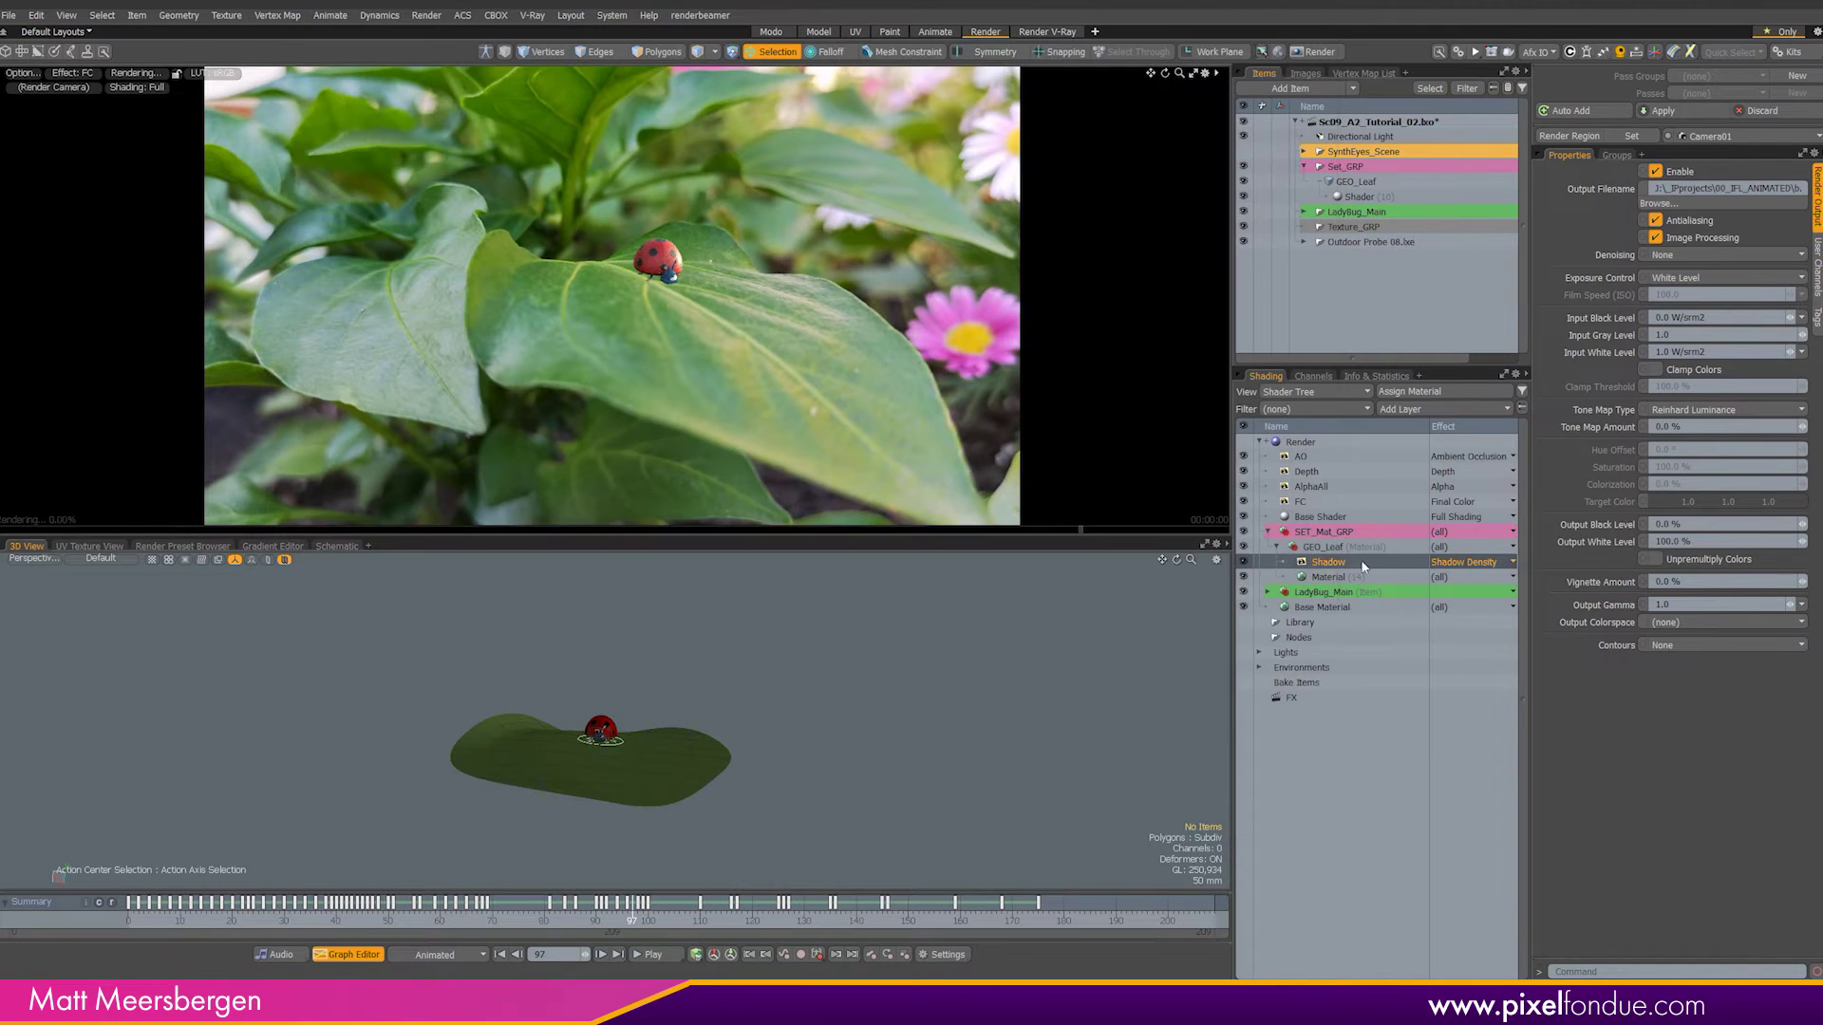
left_click(1183, 824)
Step: Set the FC output to save as a 16-bit PNG in the _renders folder, with a file name ending in FC
left_click(1310, 501)
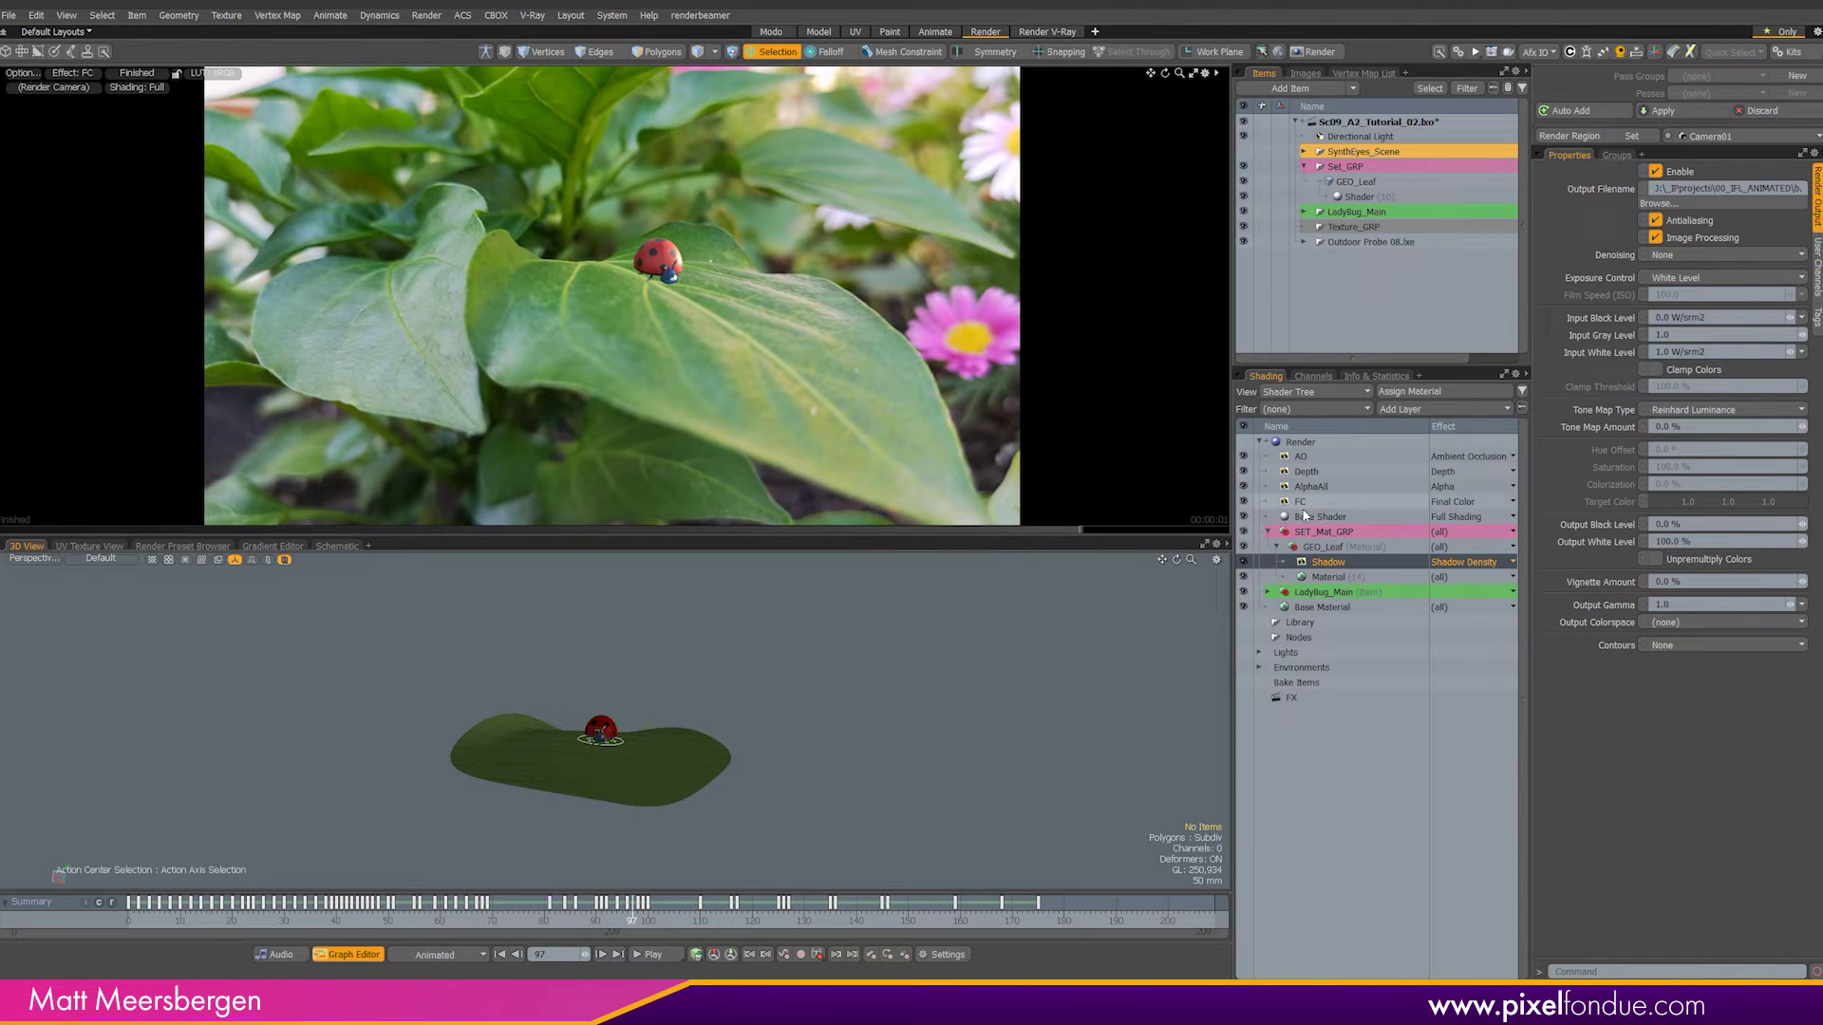
left_click(1721, 203)
left_click(513, 778)
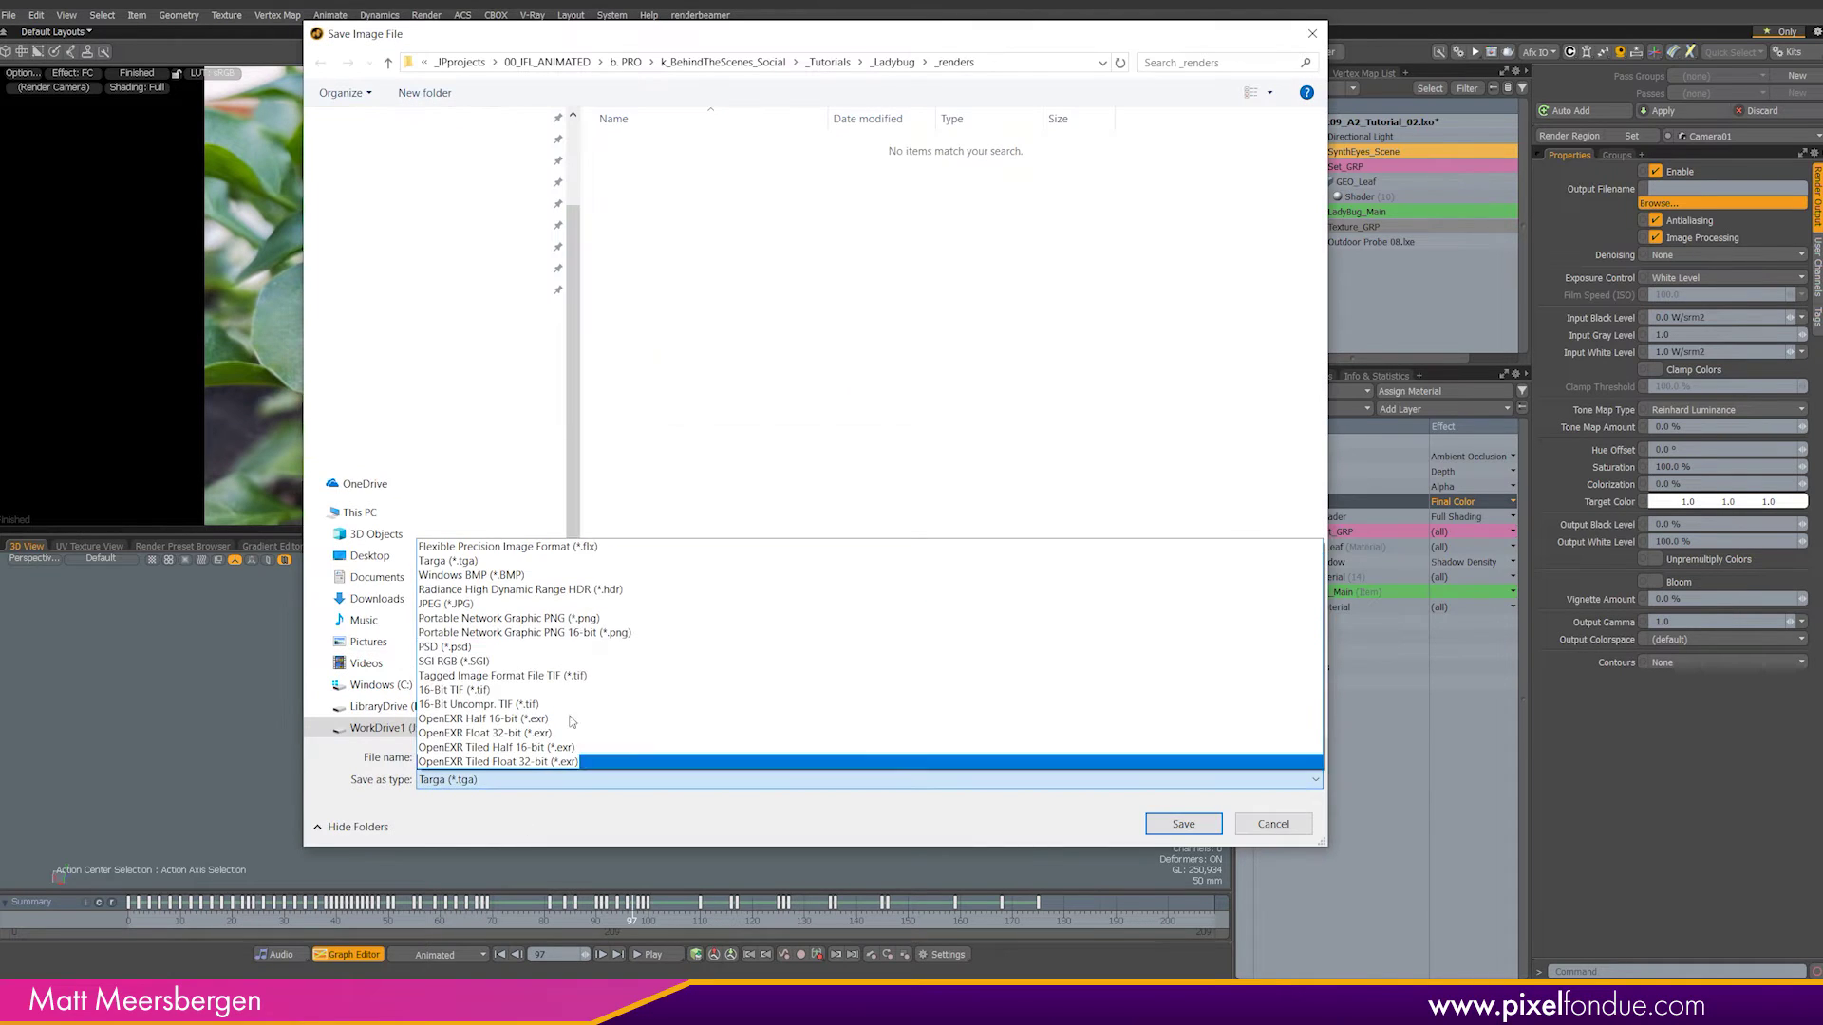
left_click(494, 636)
double_click(449, 757)
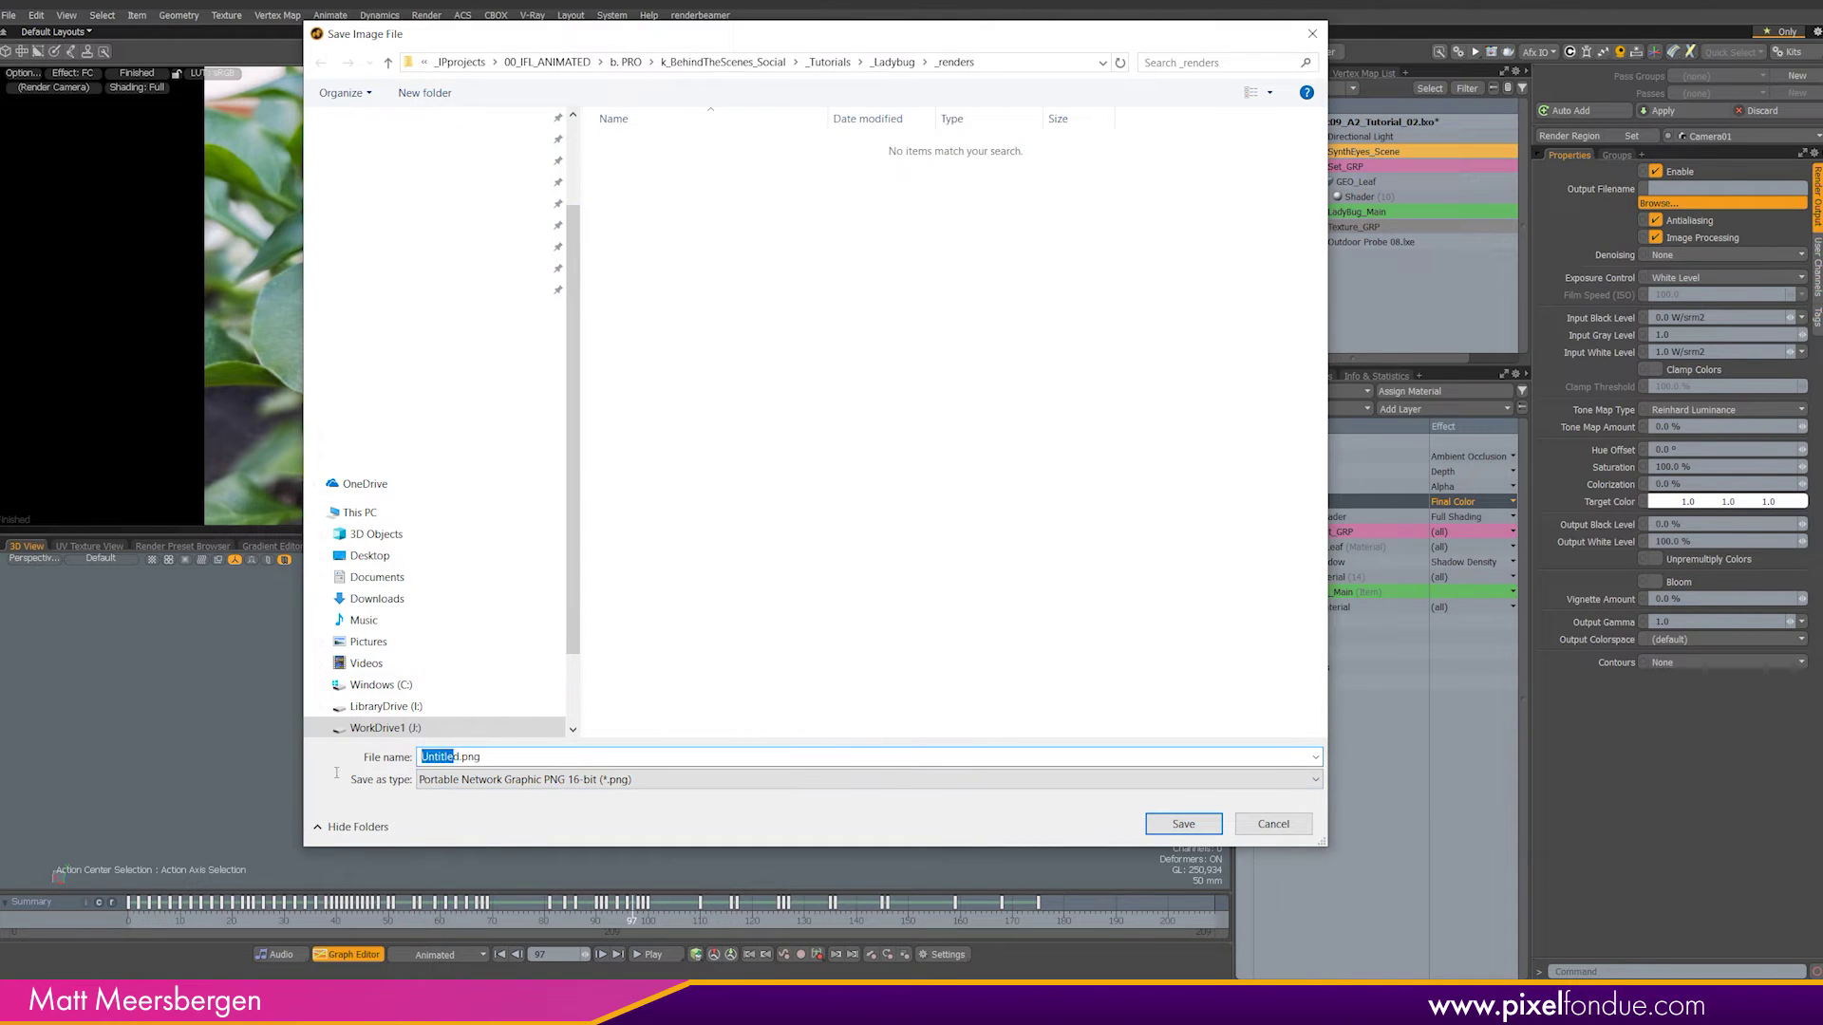
type("Ladybug_")
type("FC")
left_click(1183, 824)
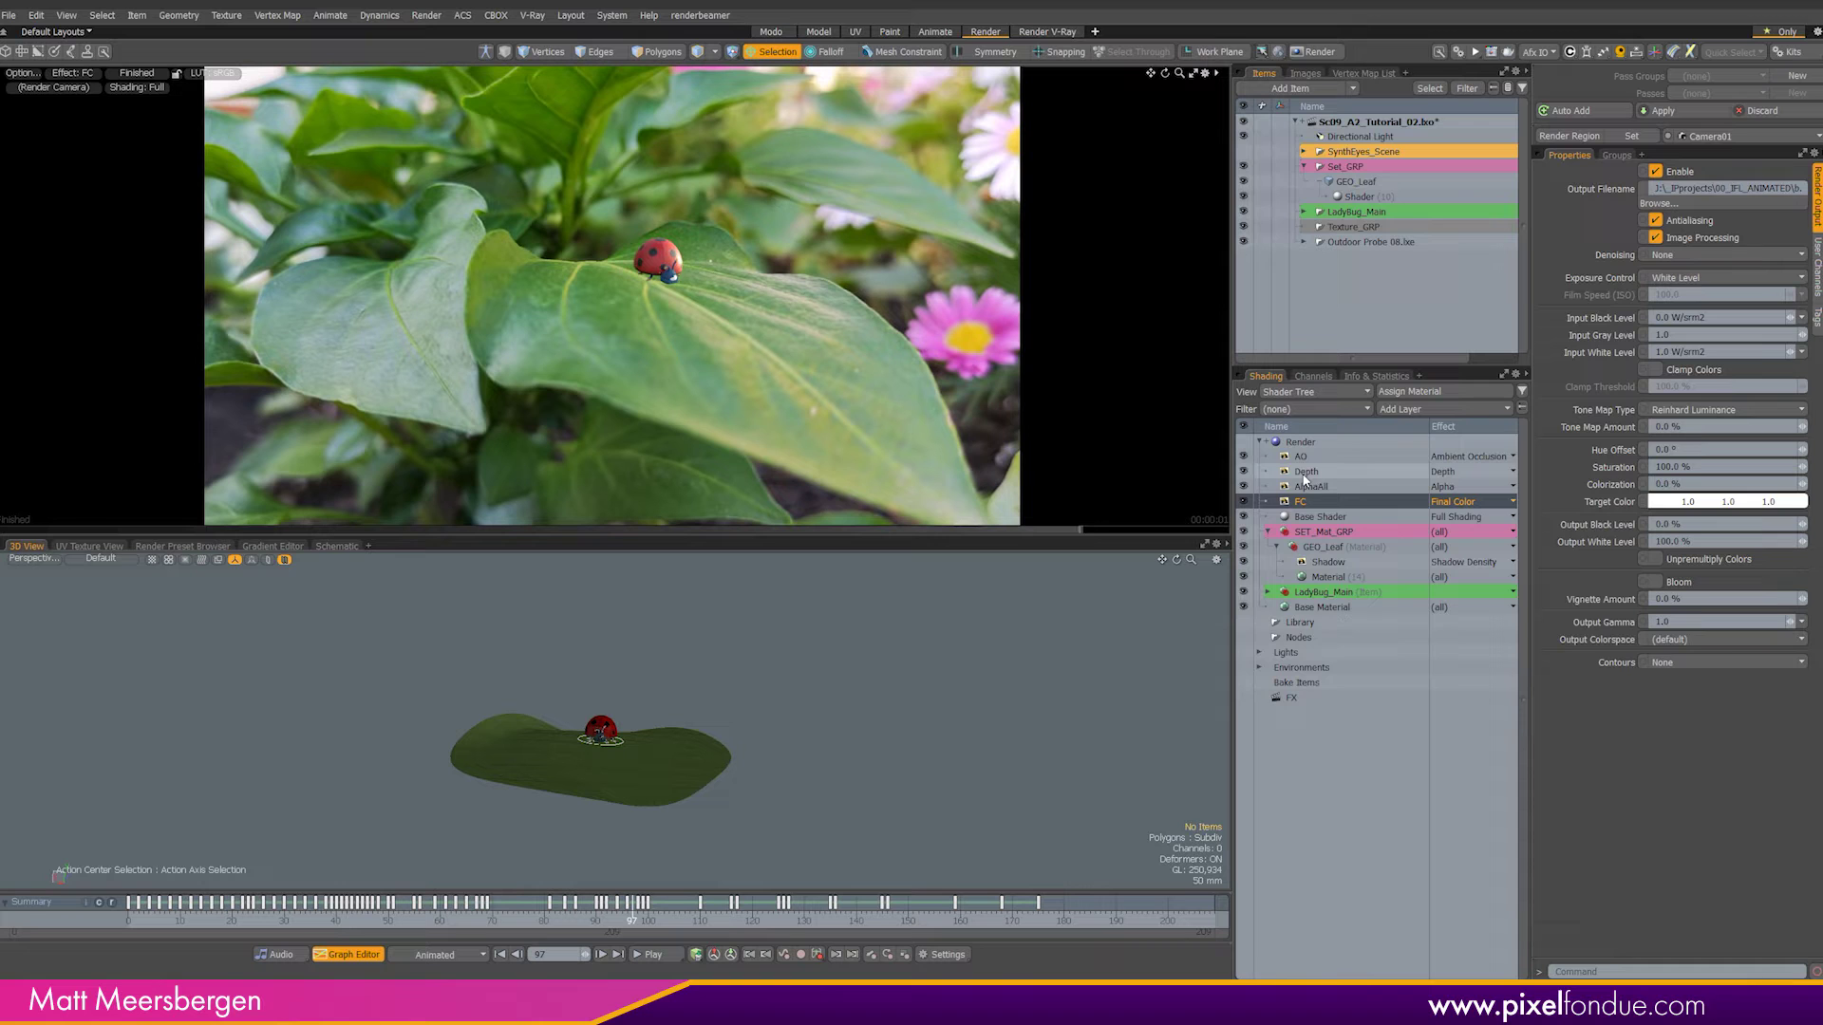
Step: Set the Depth output to save as OpenEXR Float 32-bit in the _renders folder, with a file name starting with Ladybug_
left_click(1704, 203)
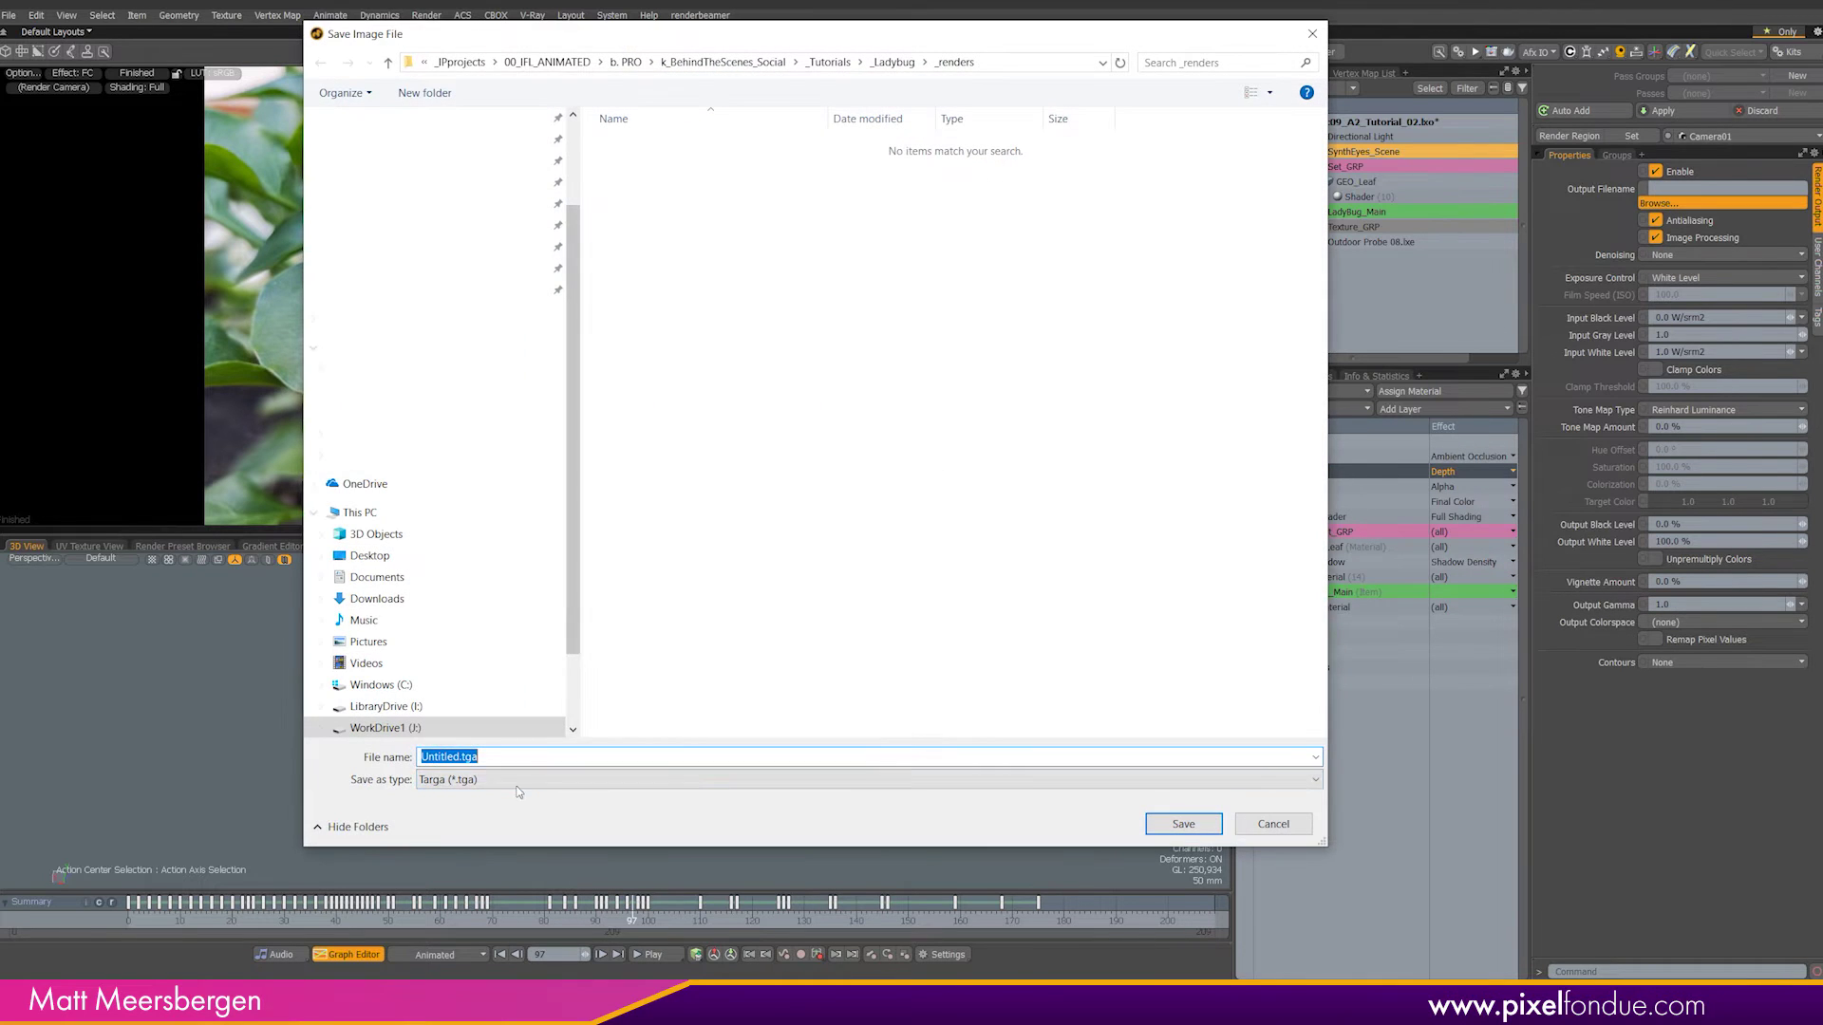
left_click(517, 785)
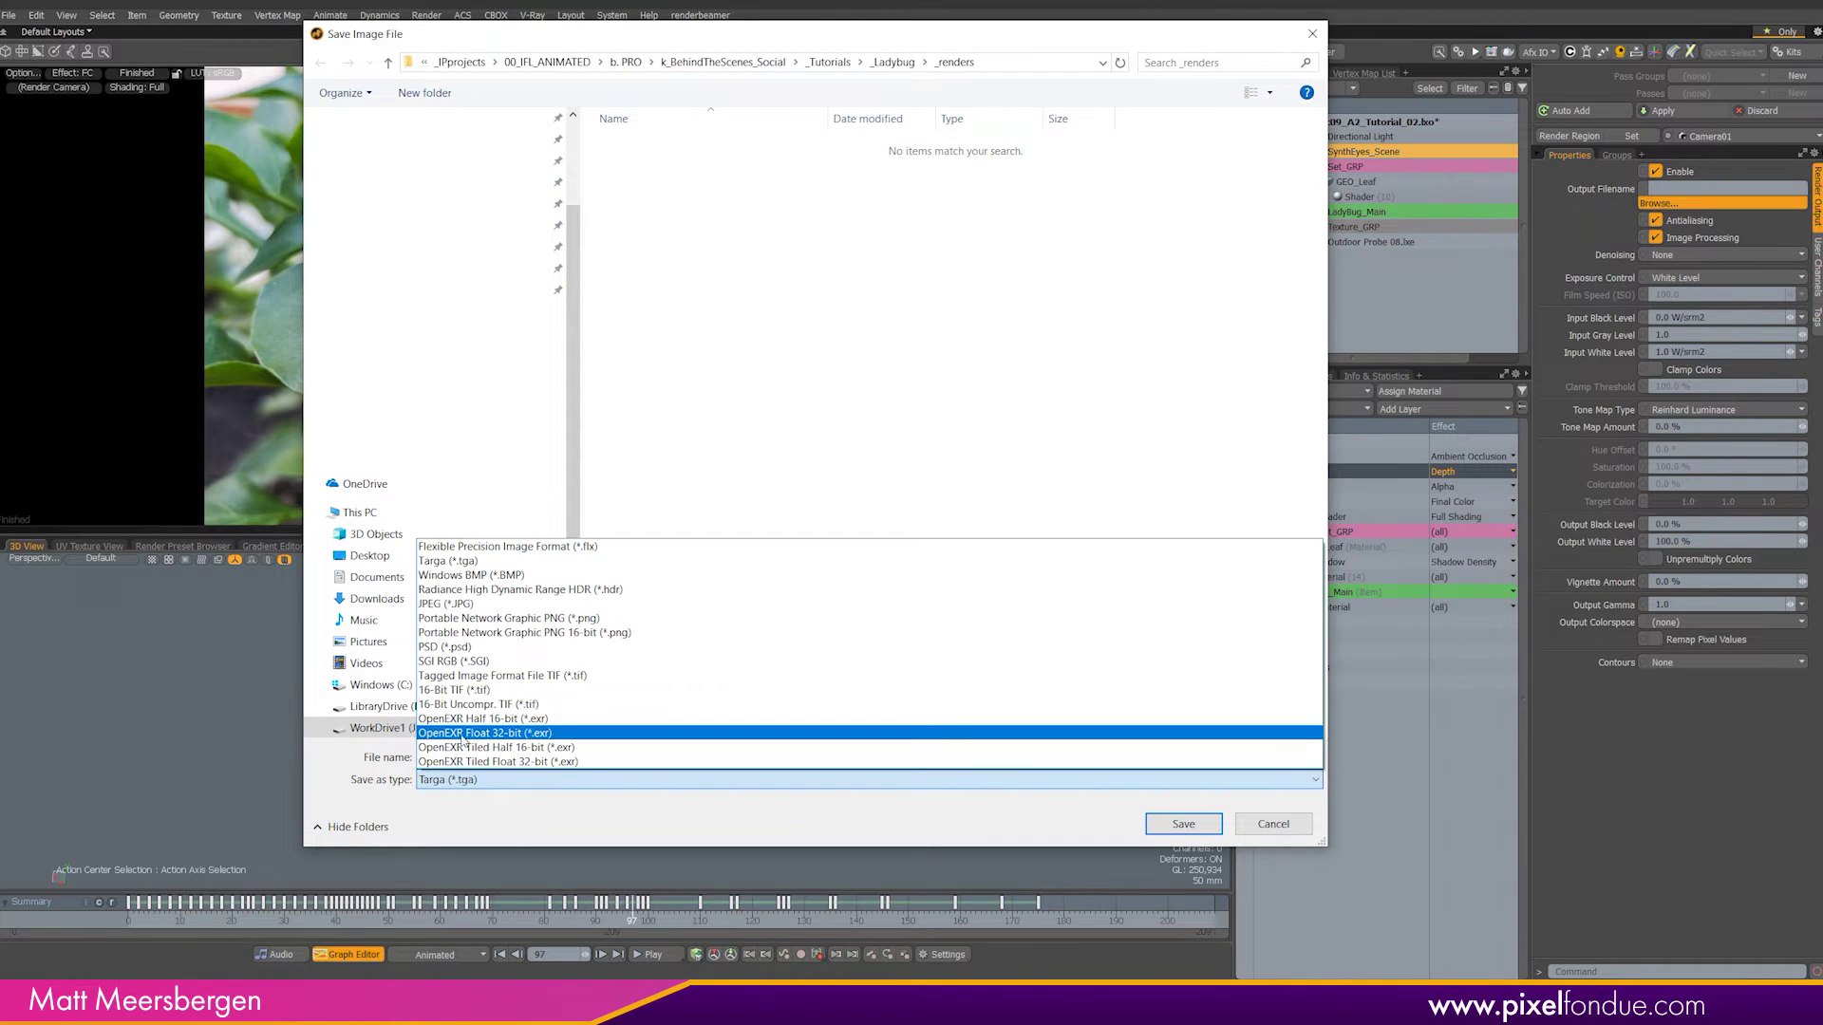
left_click(501, 736)
left_click(459, 757)
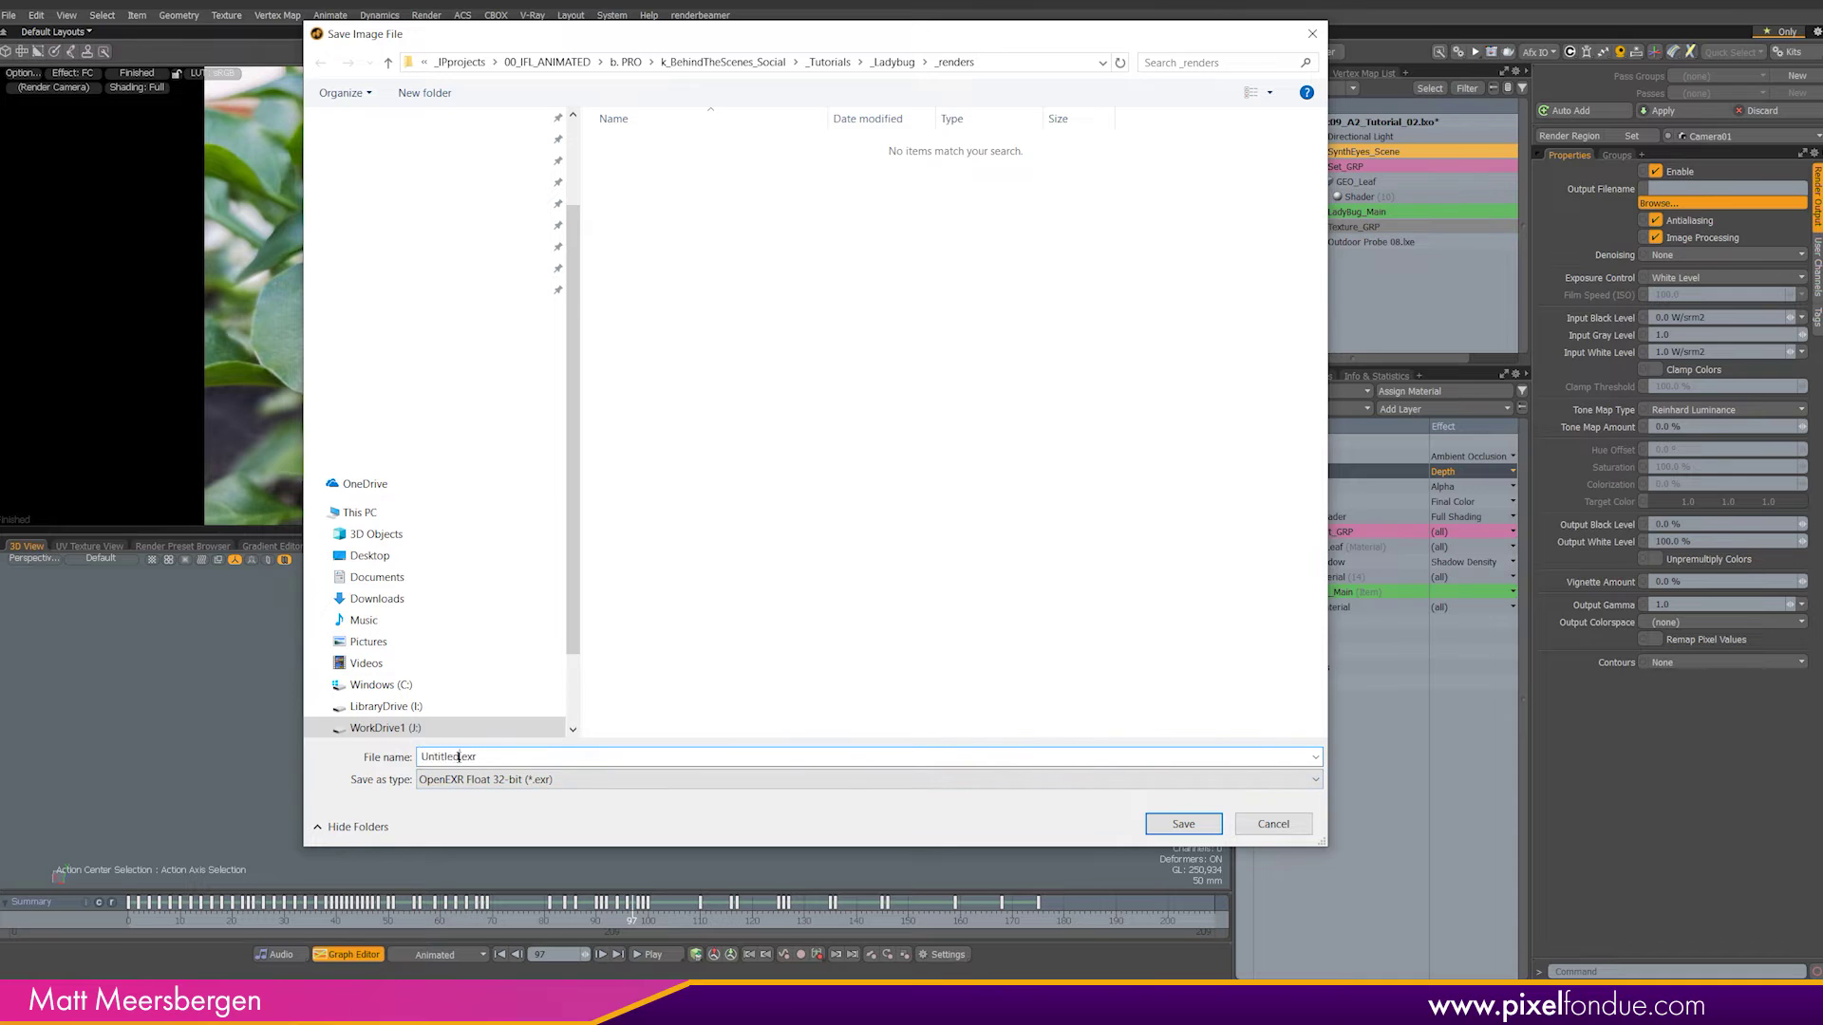
left_click_drag(460, 756, 339, 772)
type("Ladybug_")
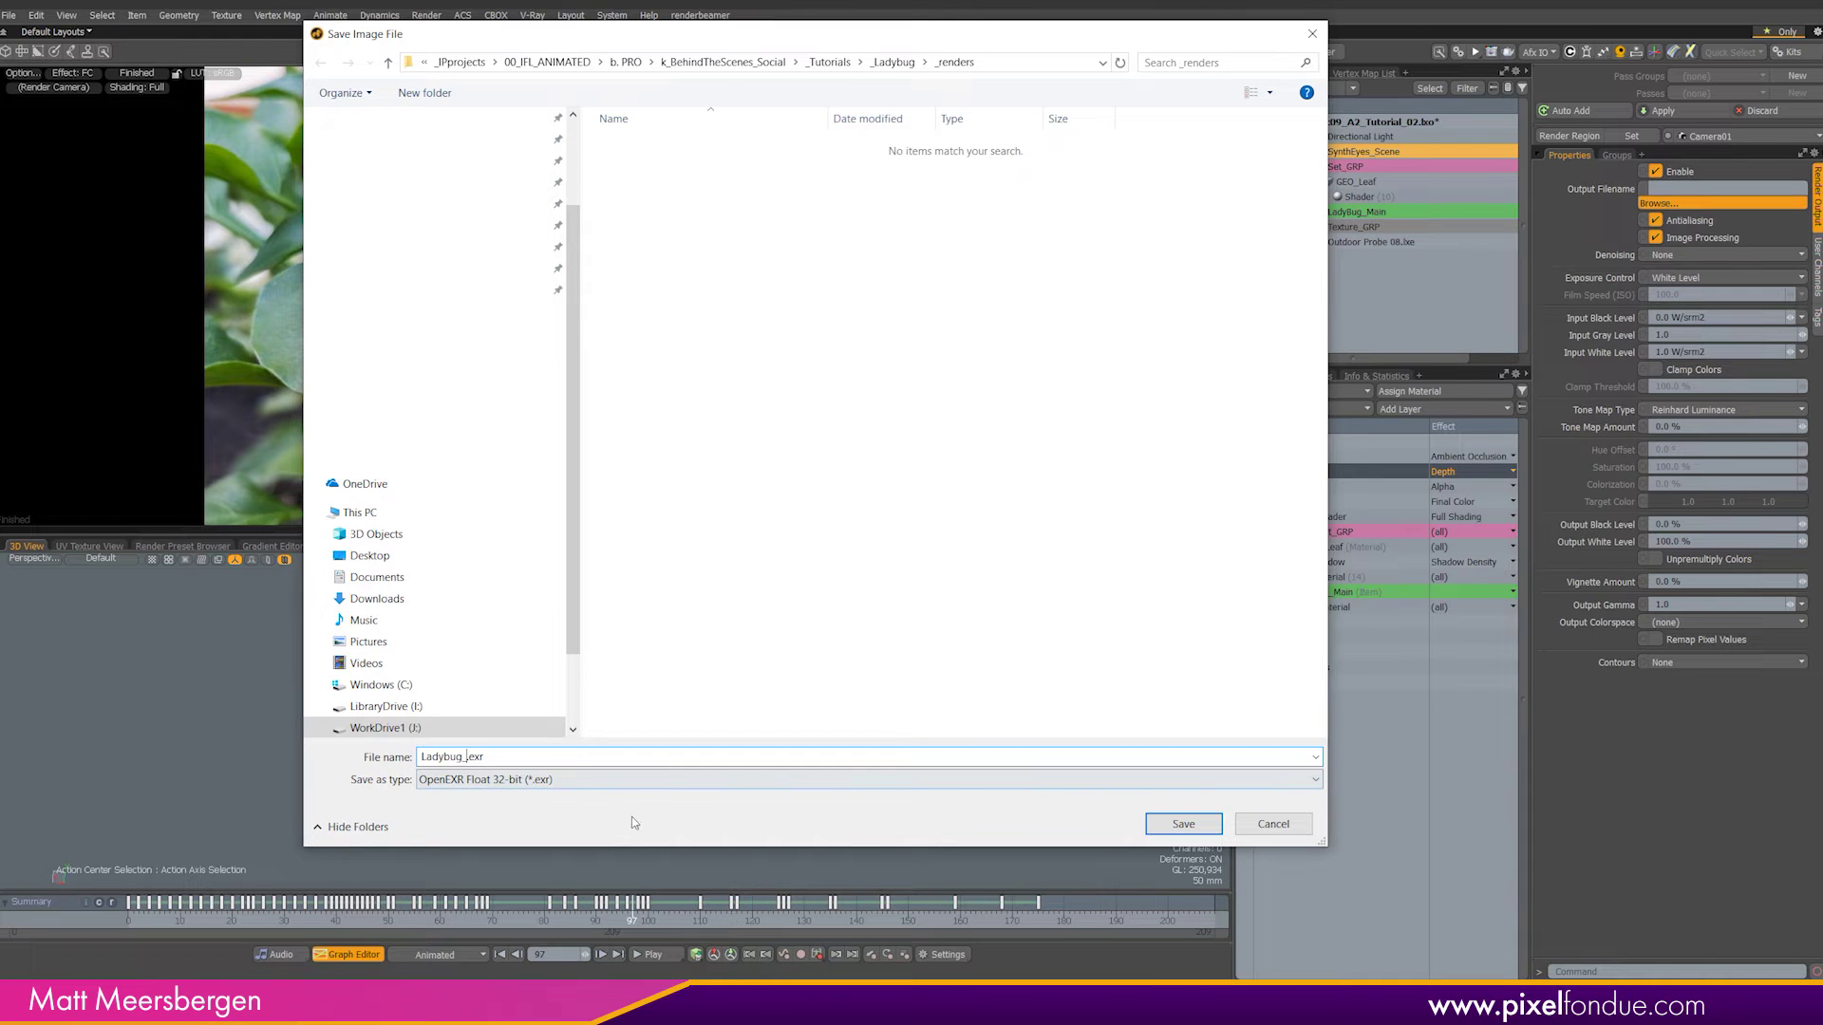
left_click(1183, 823)
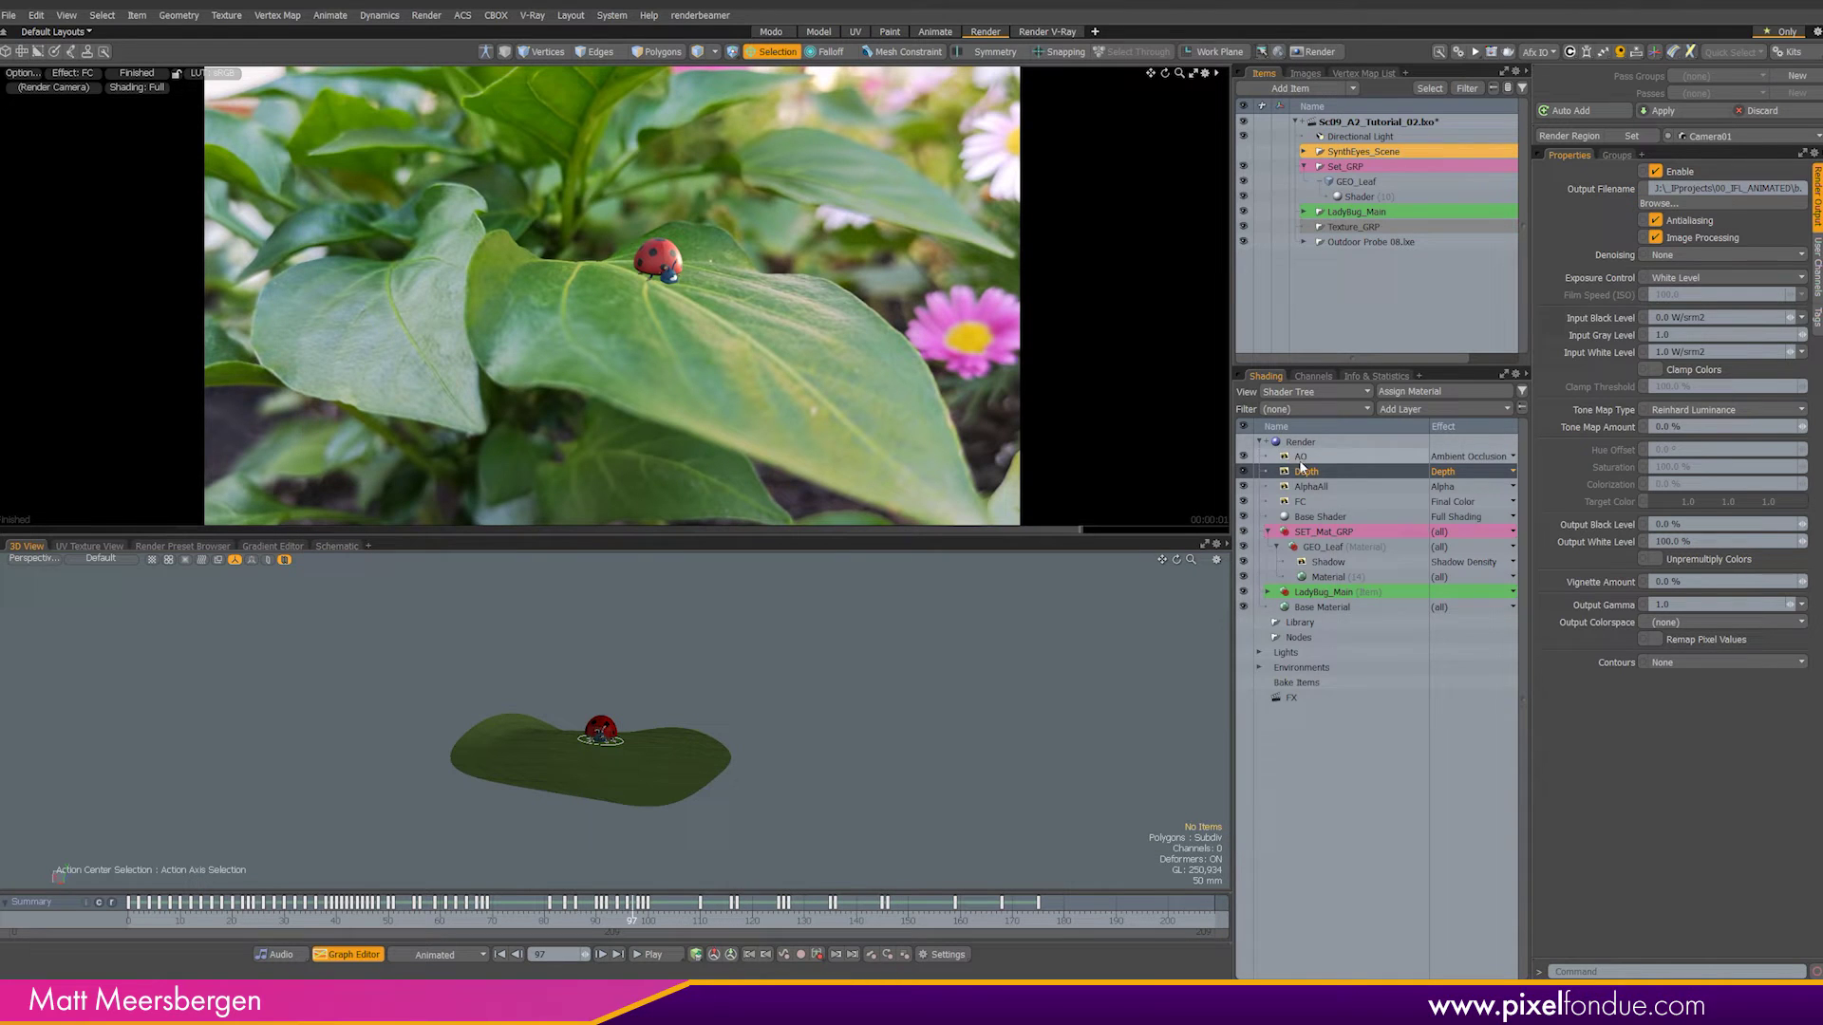
Step: Set the AO output to save as a Portable Network Graphic PNG in the _renders folder
left_click(1296, 454)
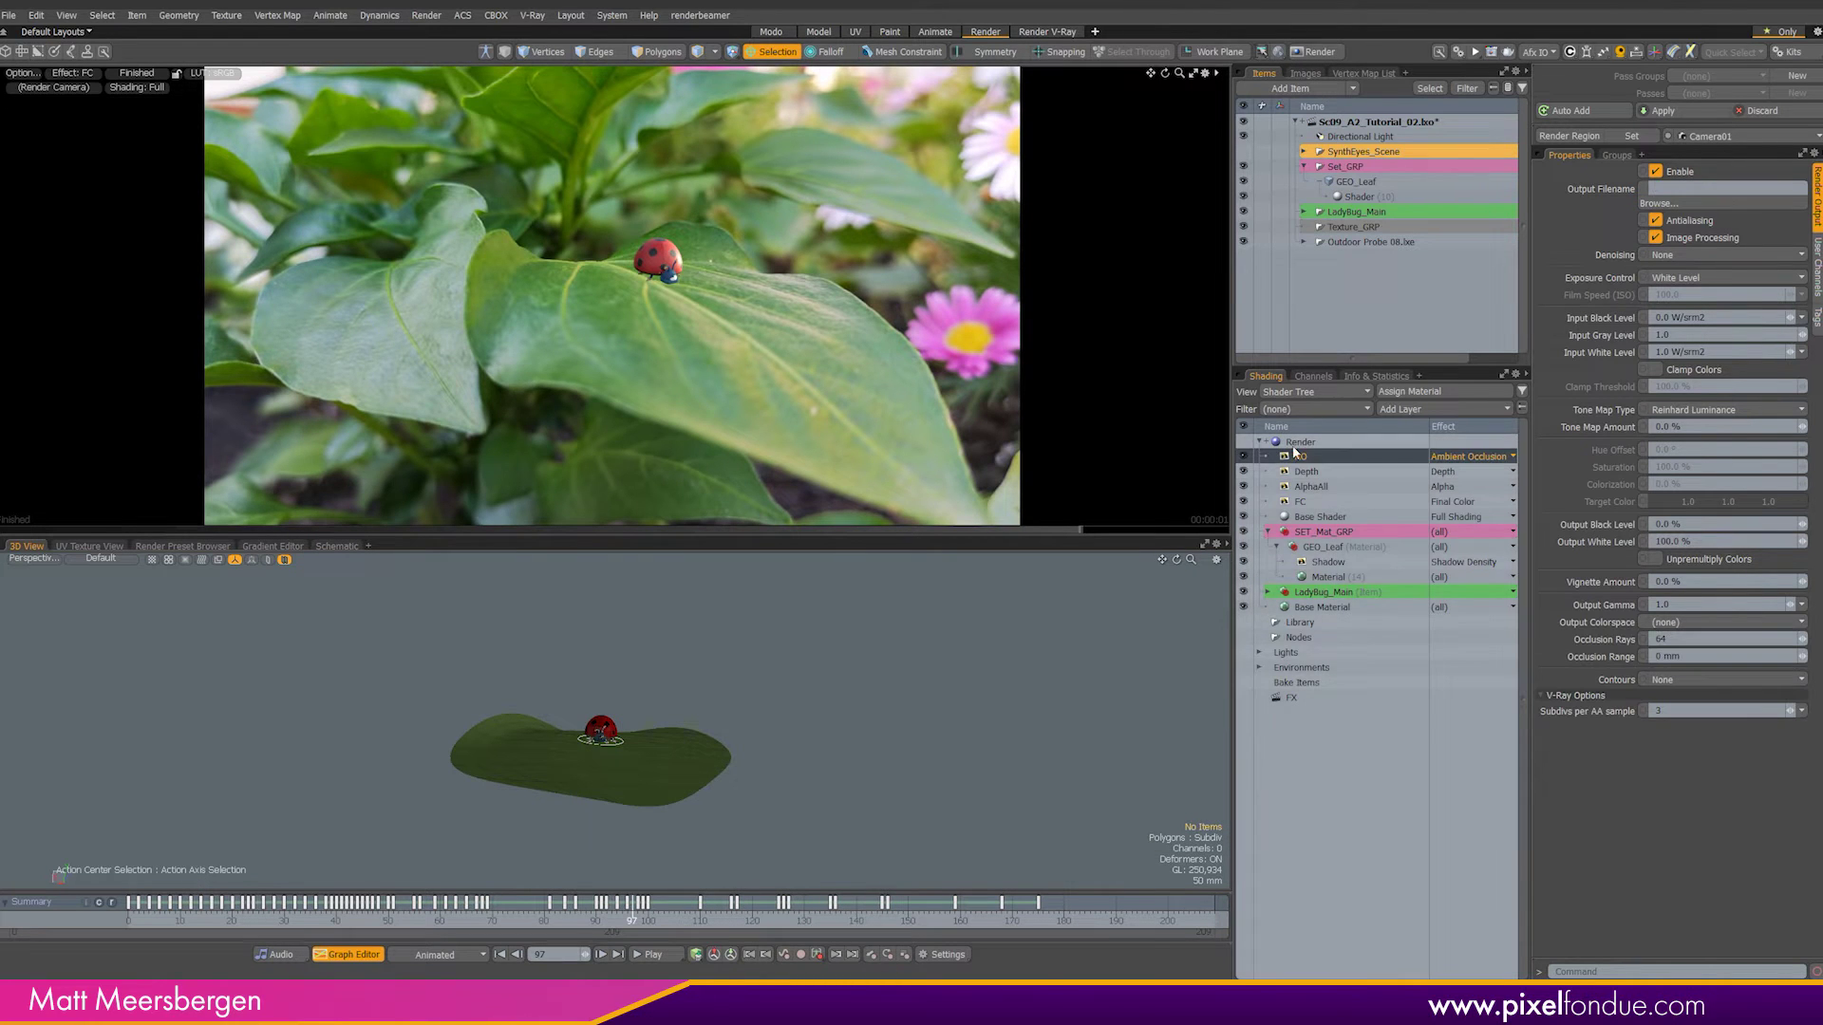
left_click(1656, 203)
left_click(474, 780)
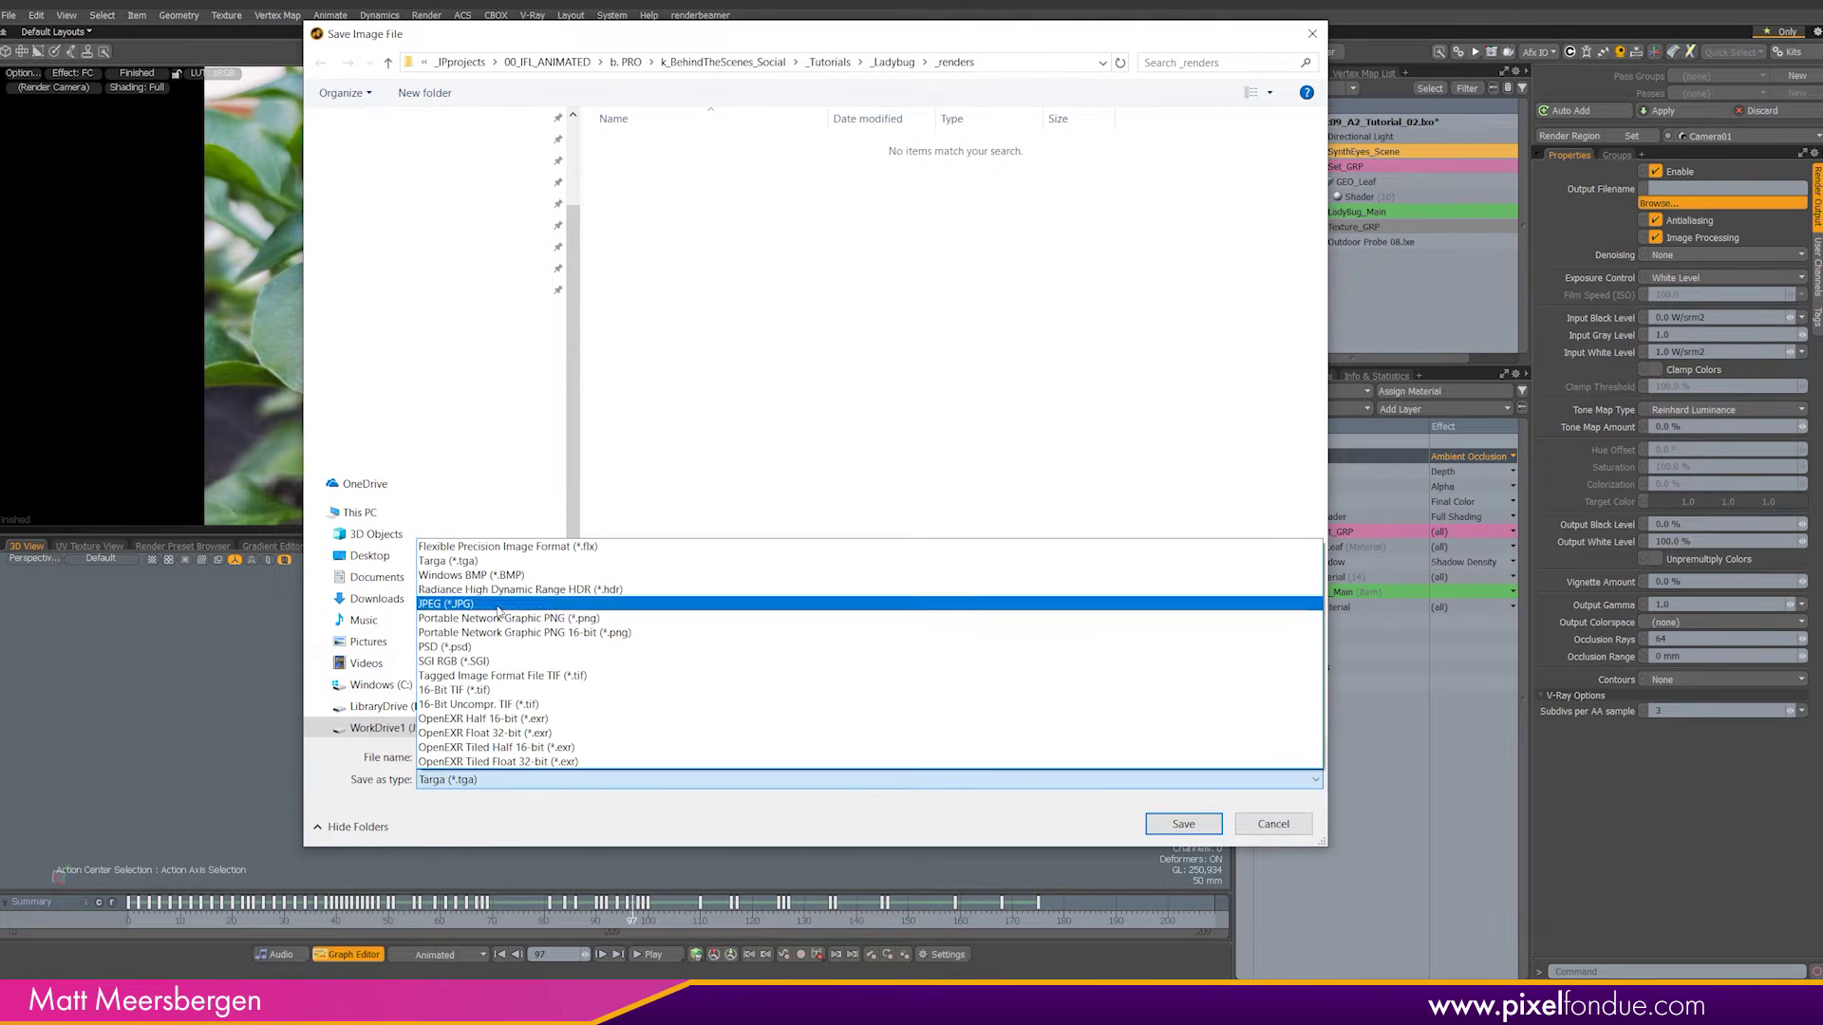
left_click(518, 619)
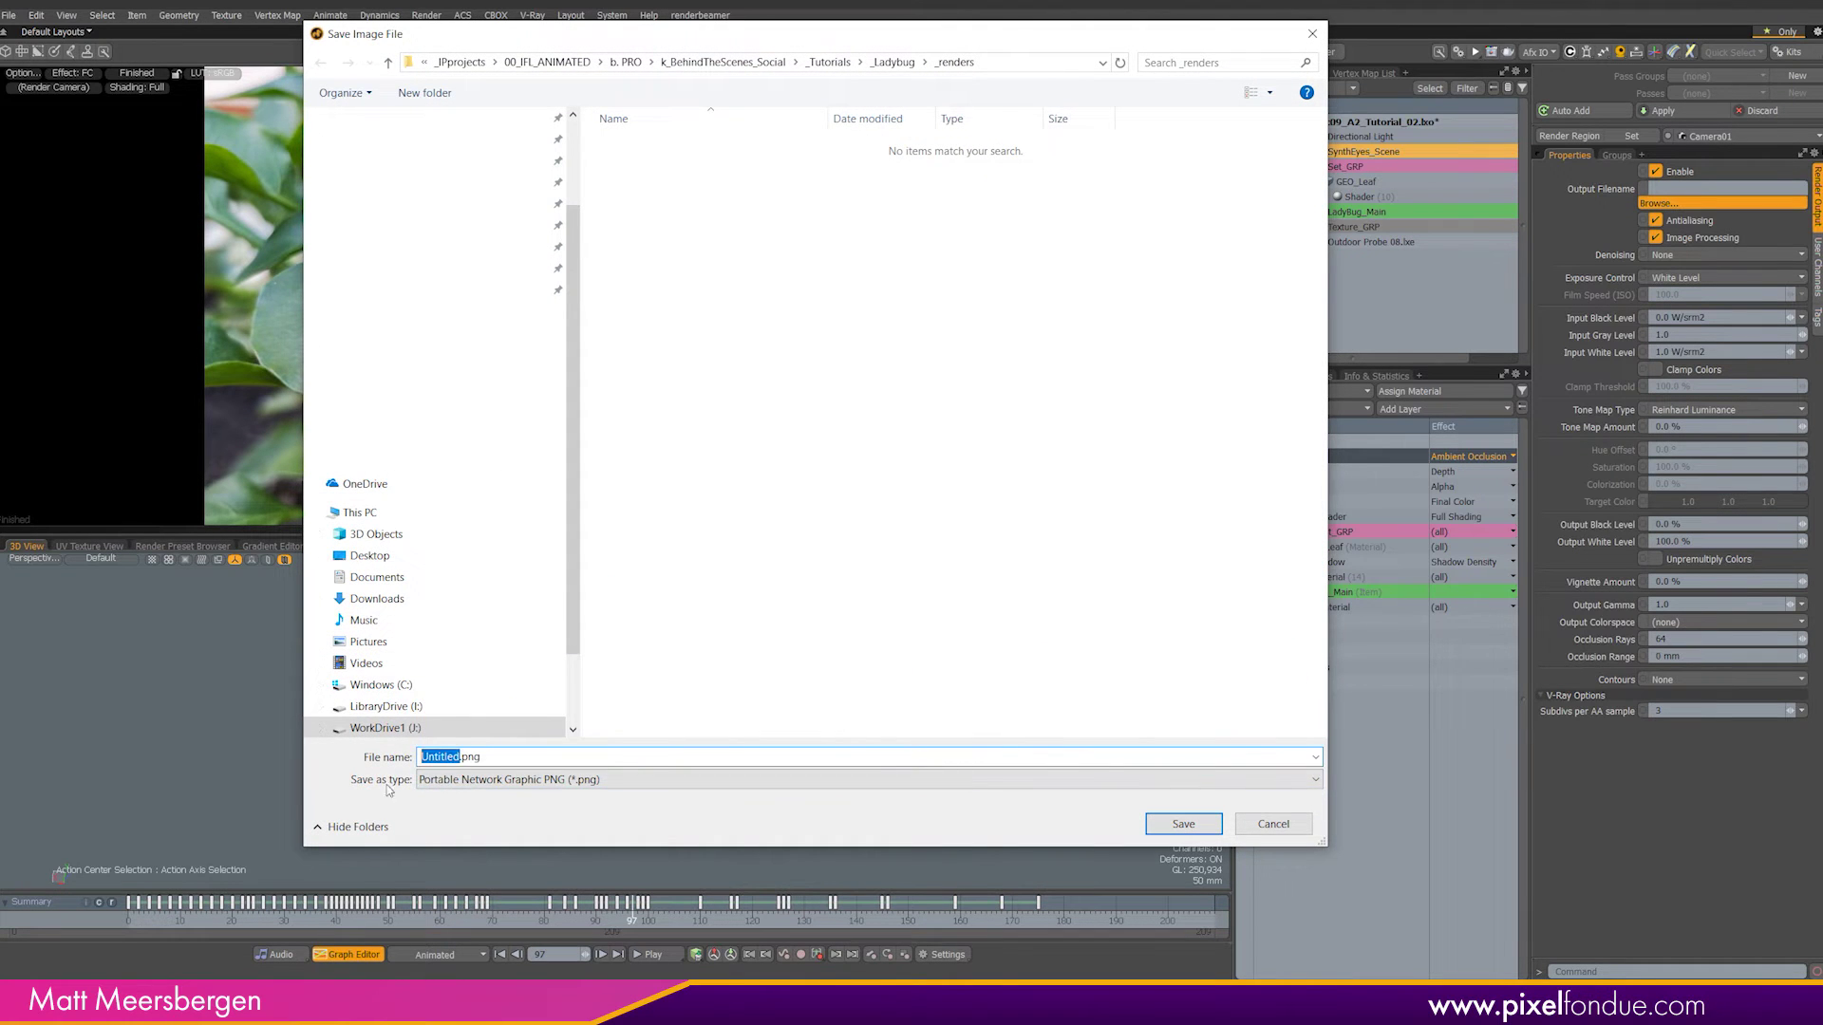
left_click(1184, 825)
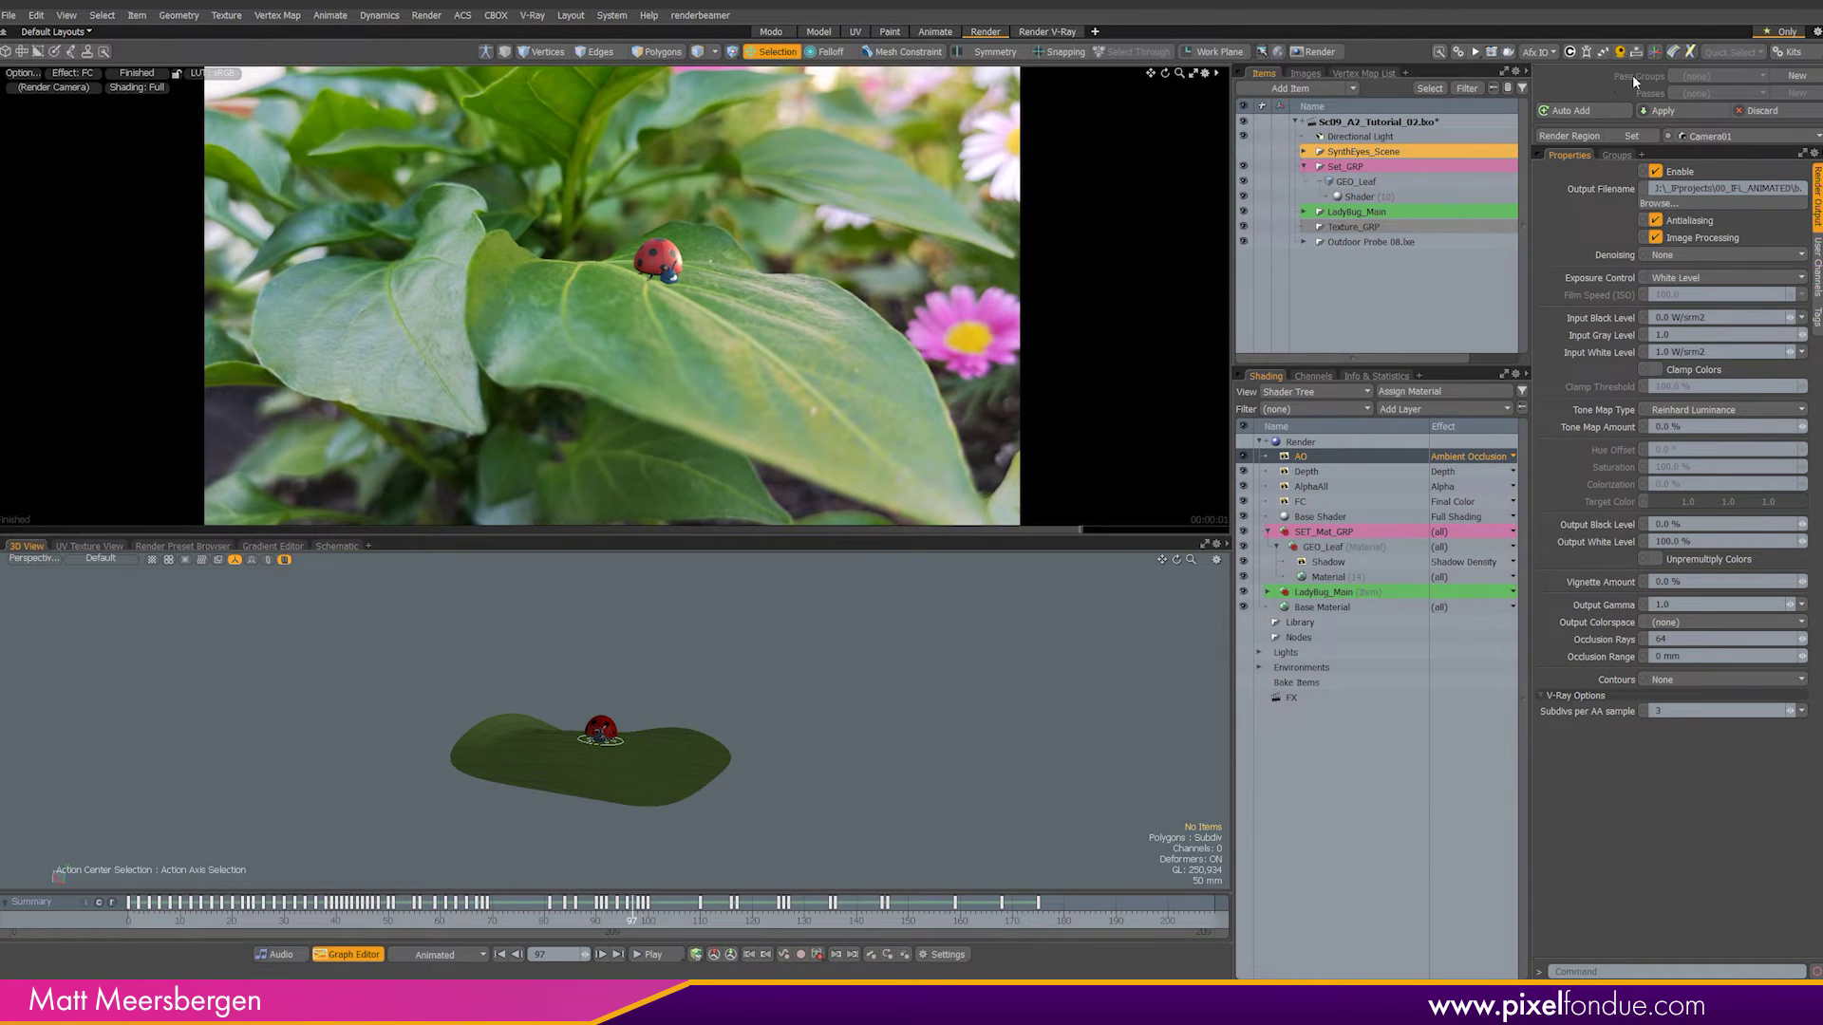
Step: Create an empty render pass group named LB_Passes and check it in the groups list
left_click(1796, 75)
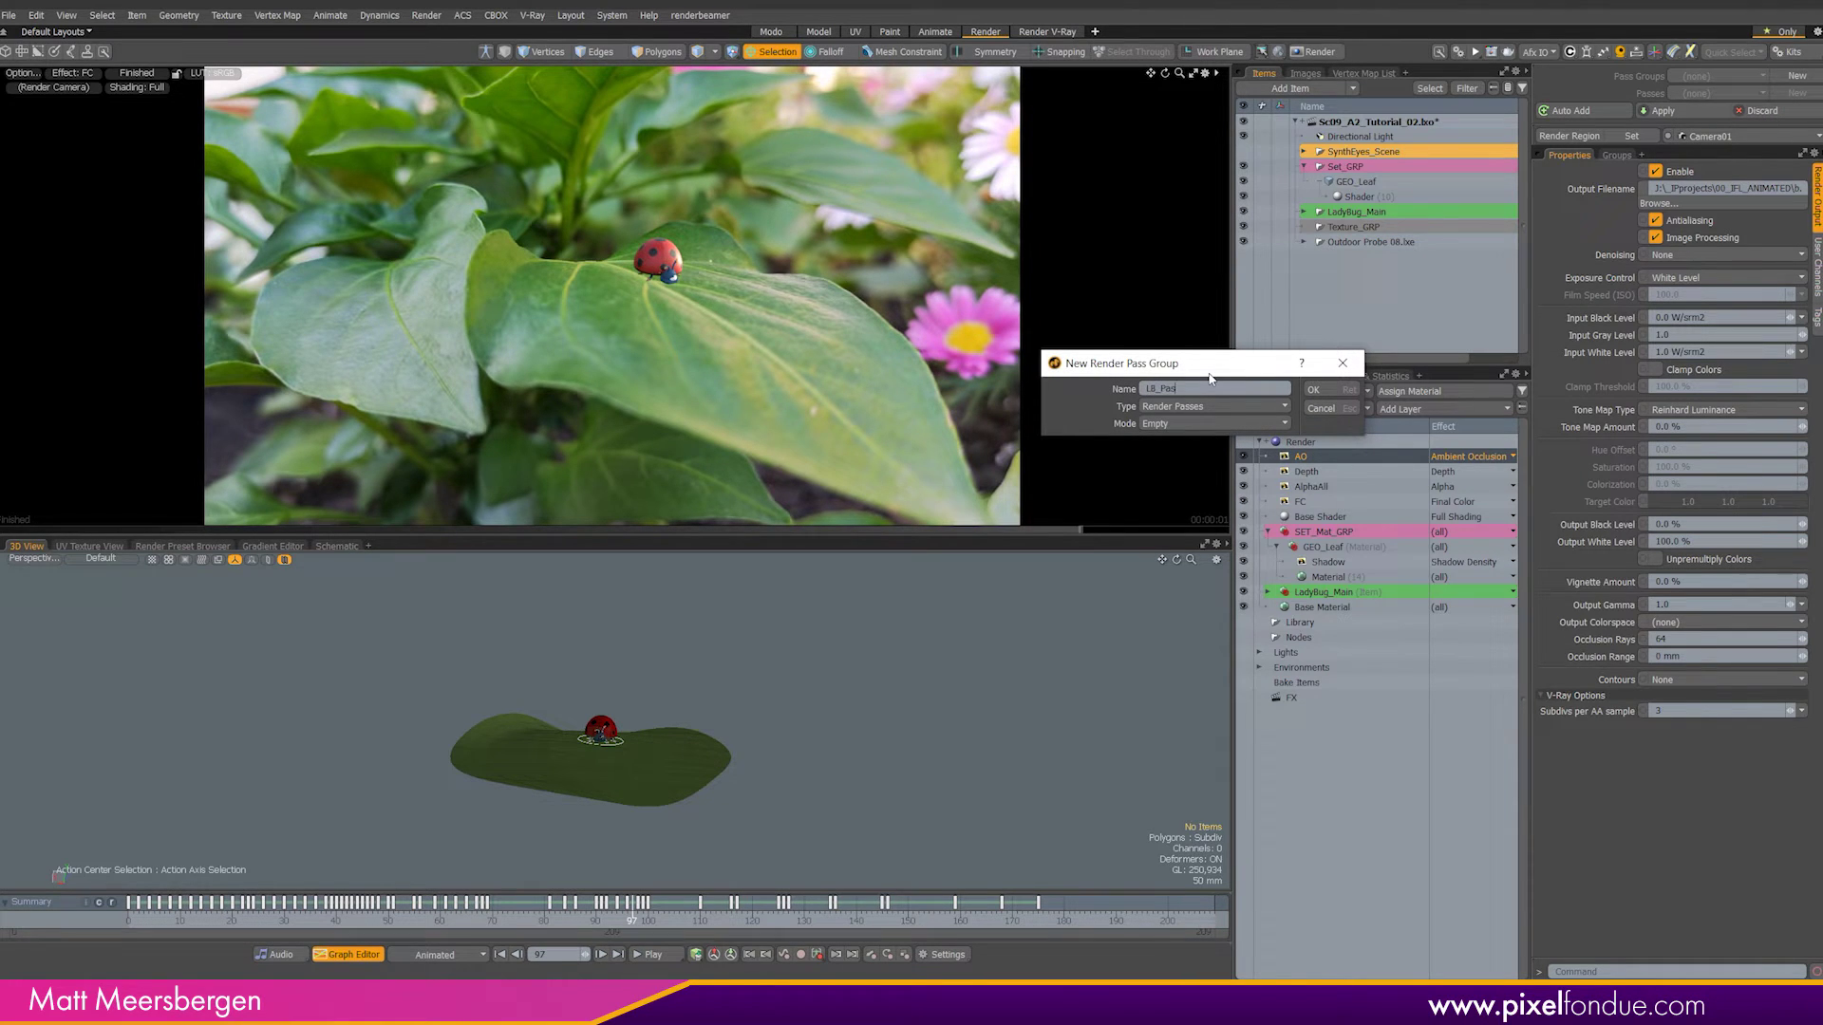
type("LB_Passes")
left_click(1315, 390)
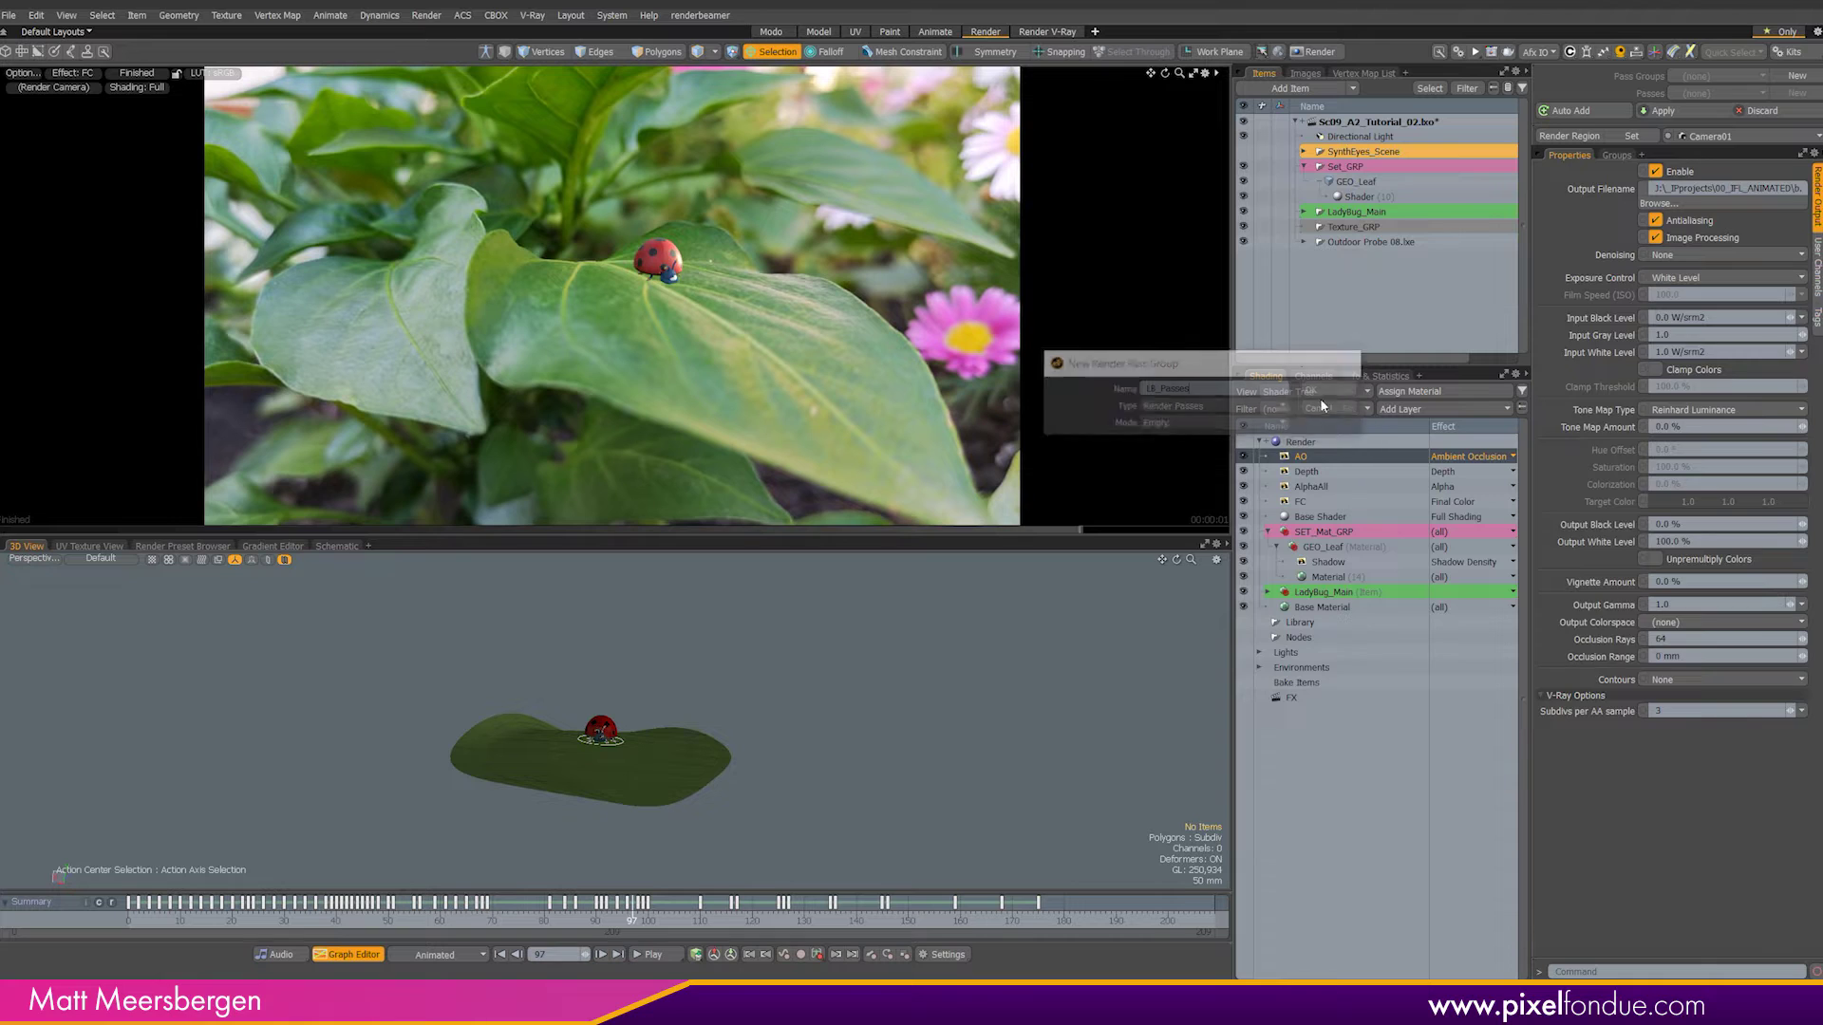
left_click(1617, 155)
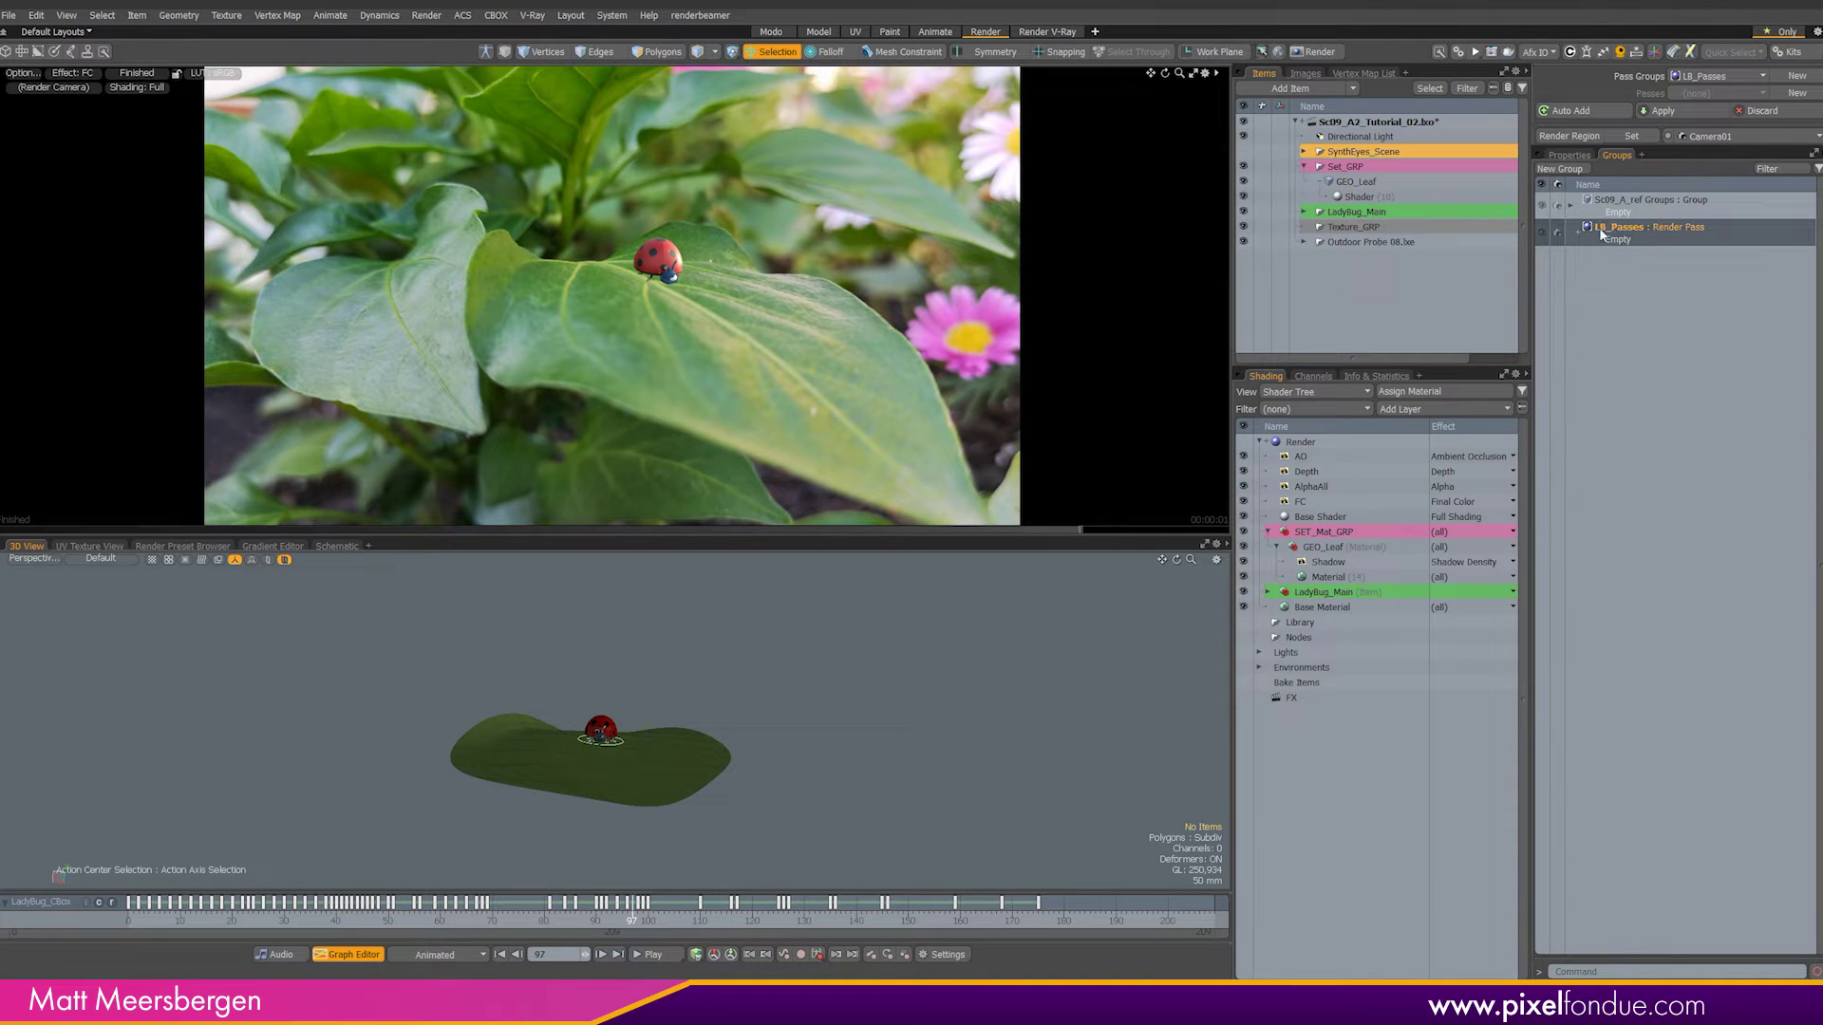
left_click(1569, 154)
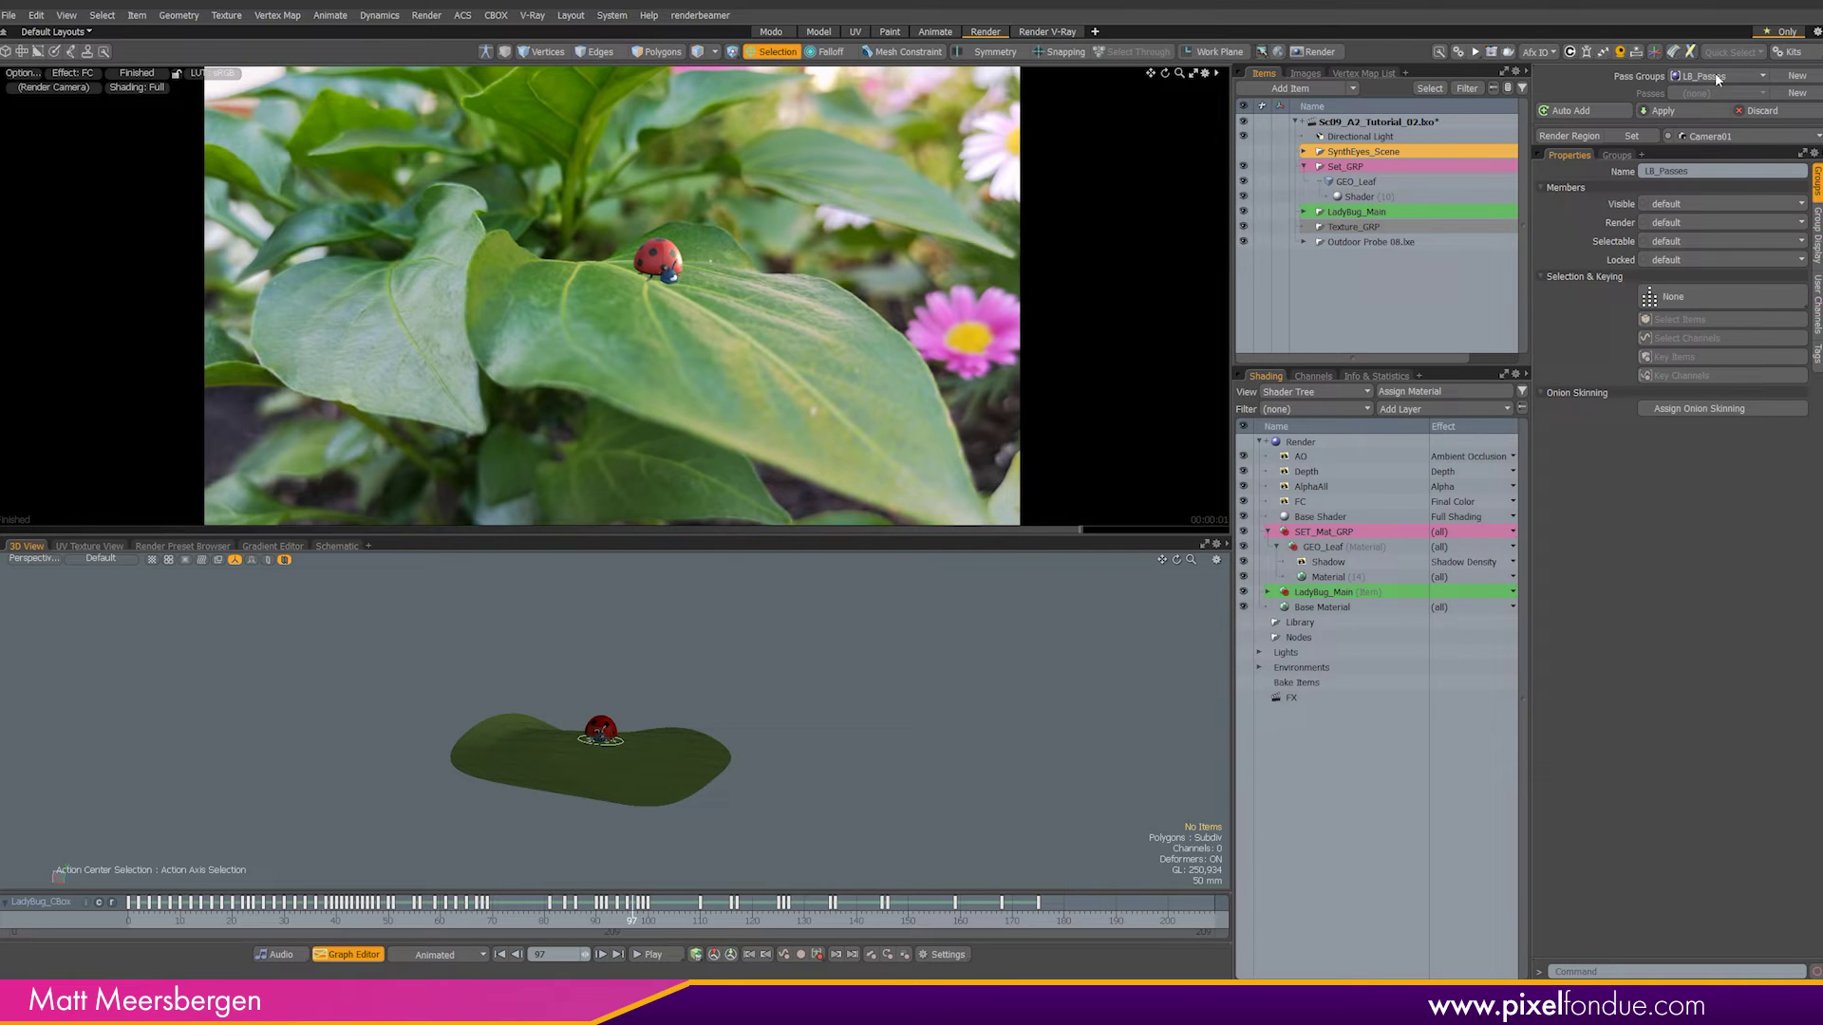
Step: Add a pass named FC_Pass to LB_Passes and, with Auto Add on, hide the AO, Depth and Shadow outputs in it
left_click(1778, 95)
type("FC_Pass")
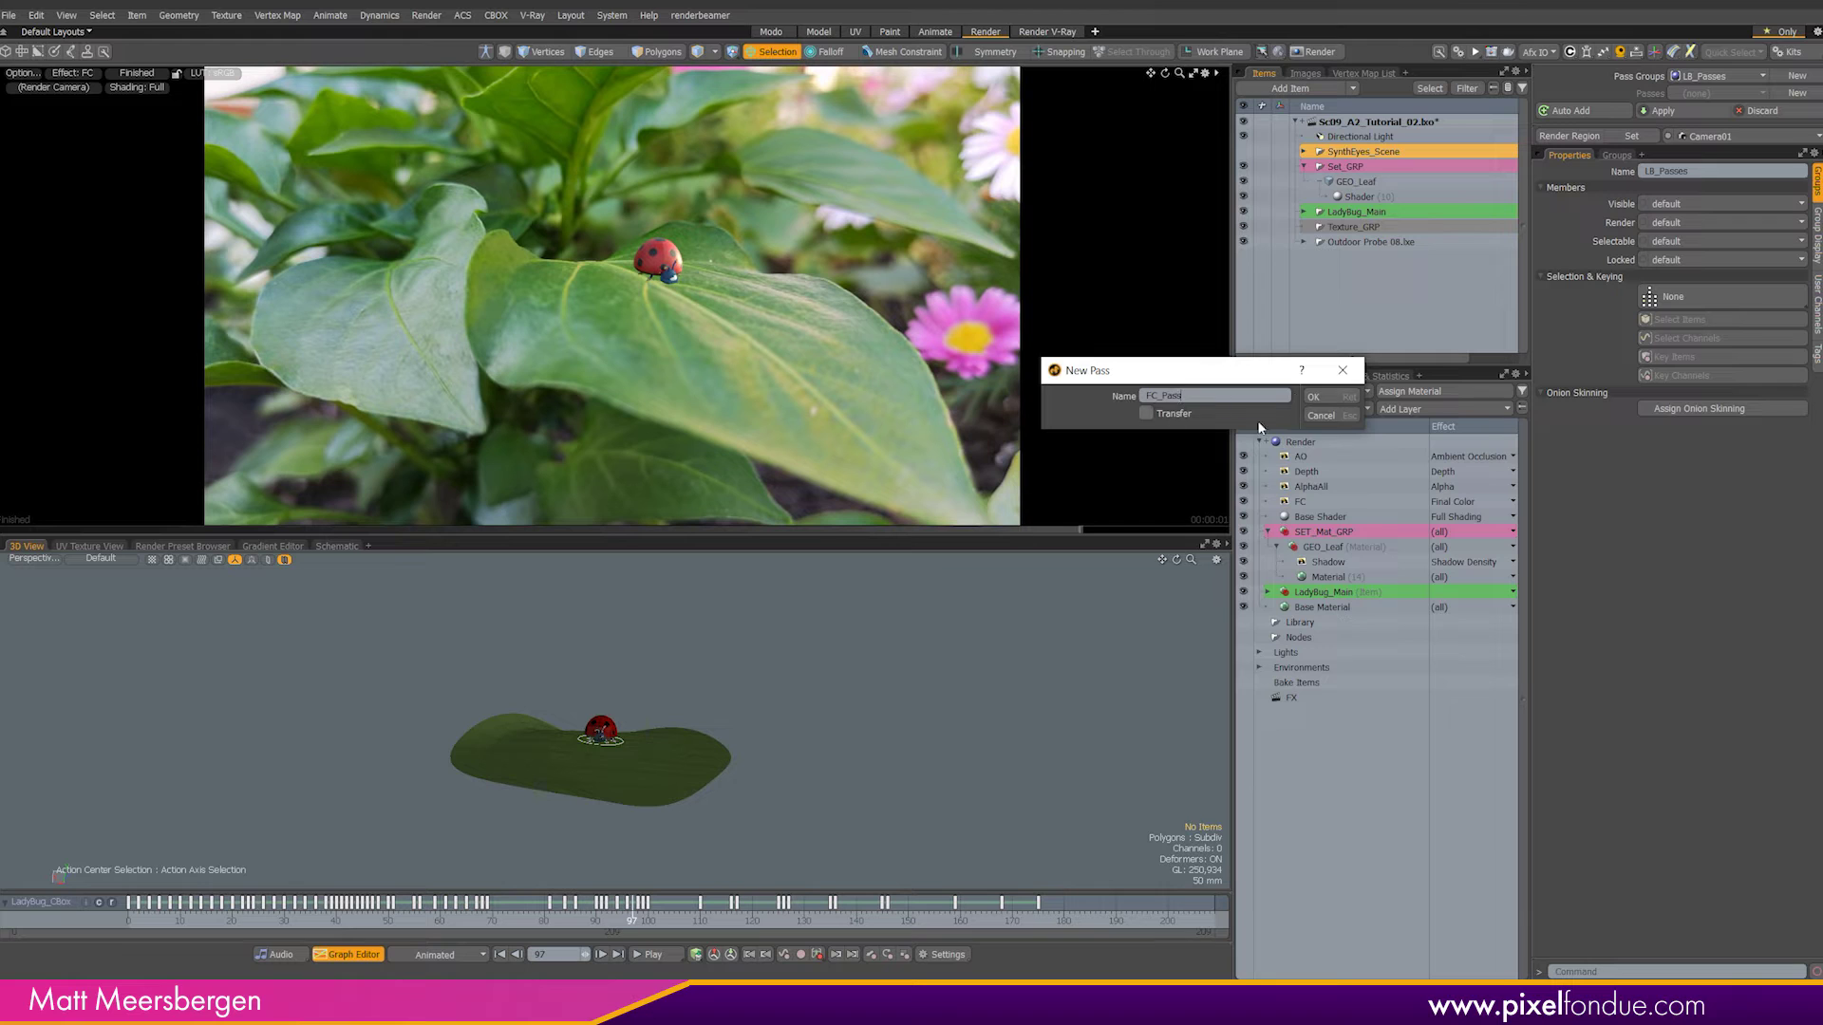
left_click(1313, 397)
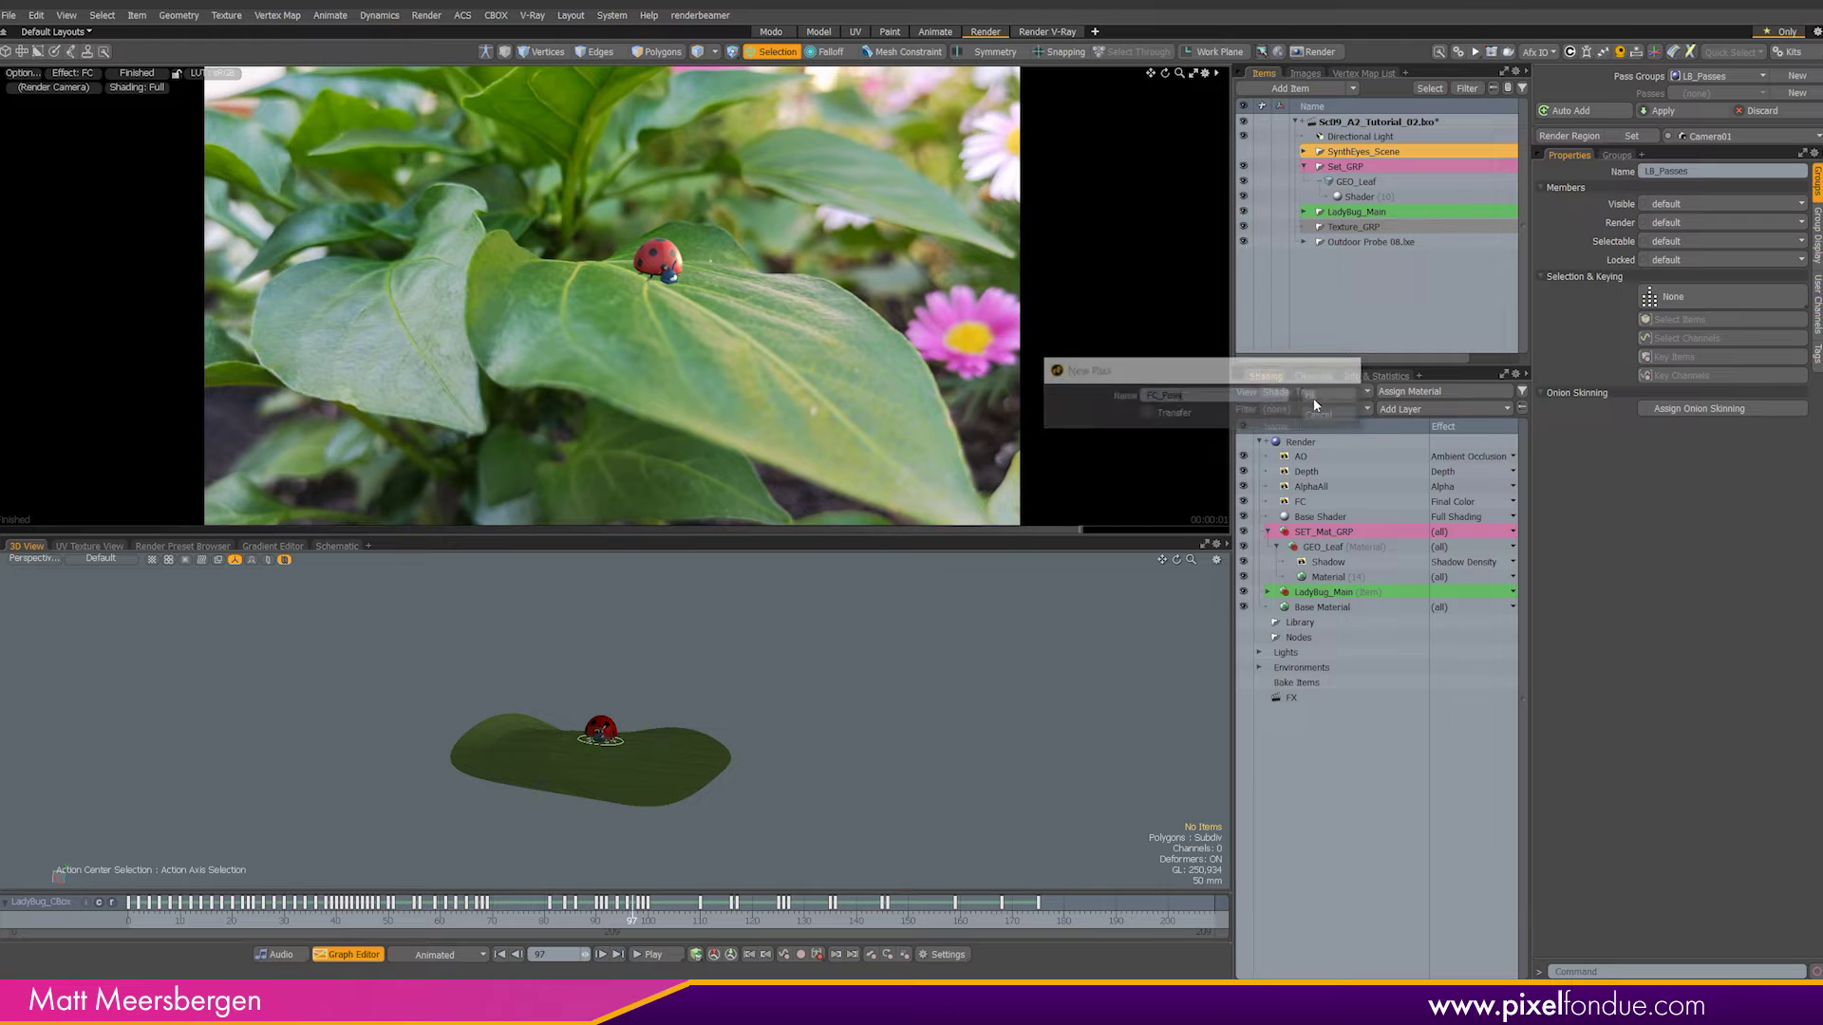
left_click(1569, 112)
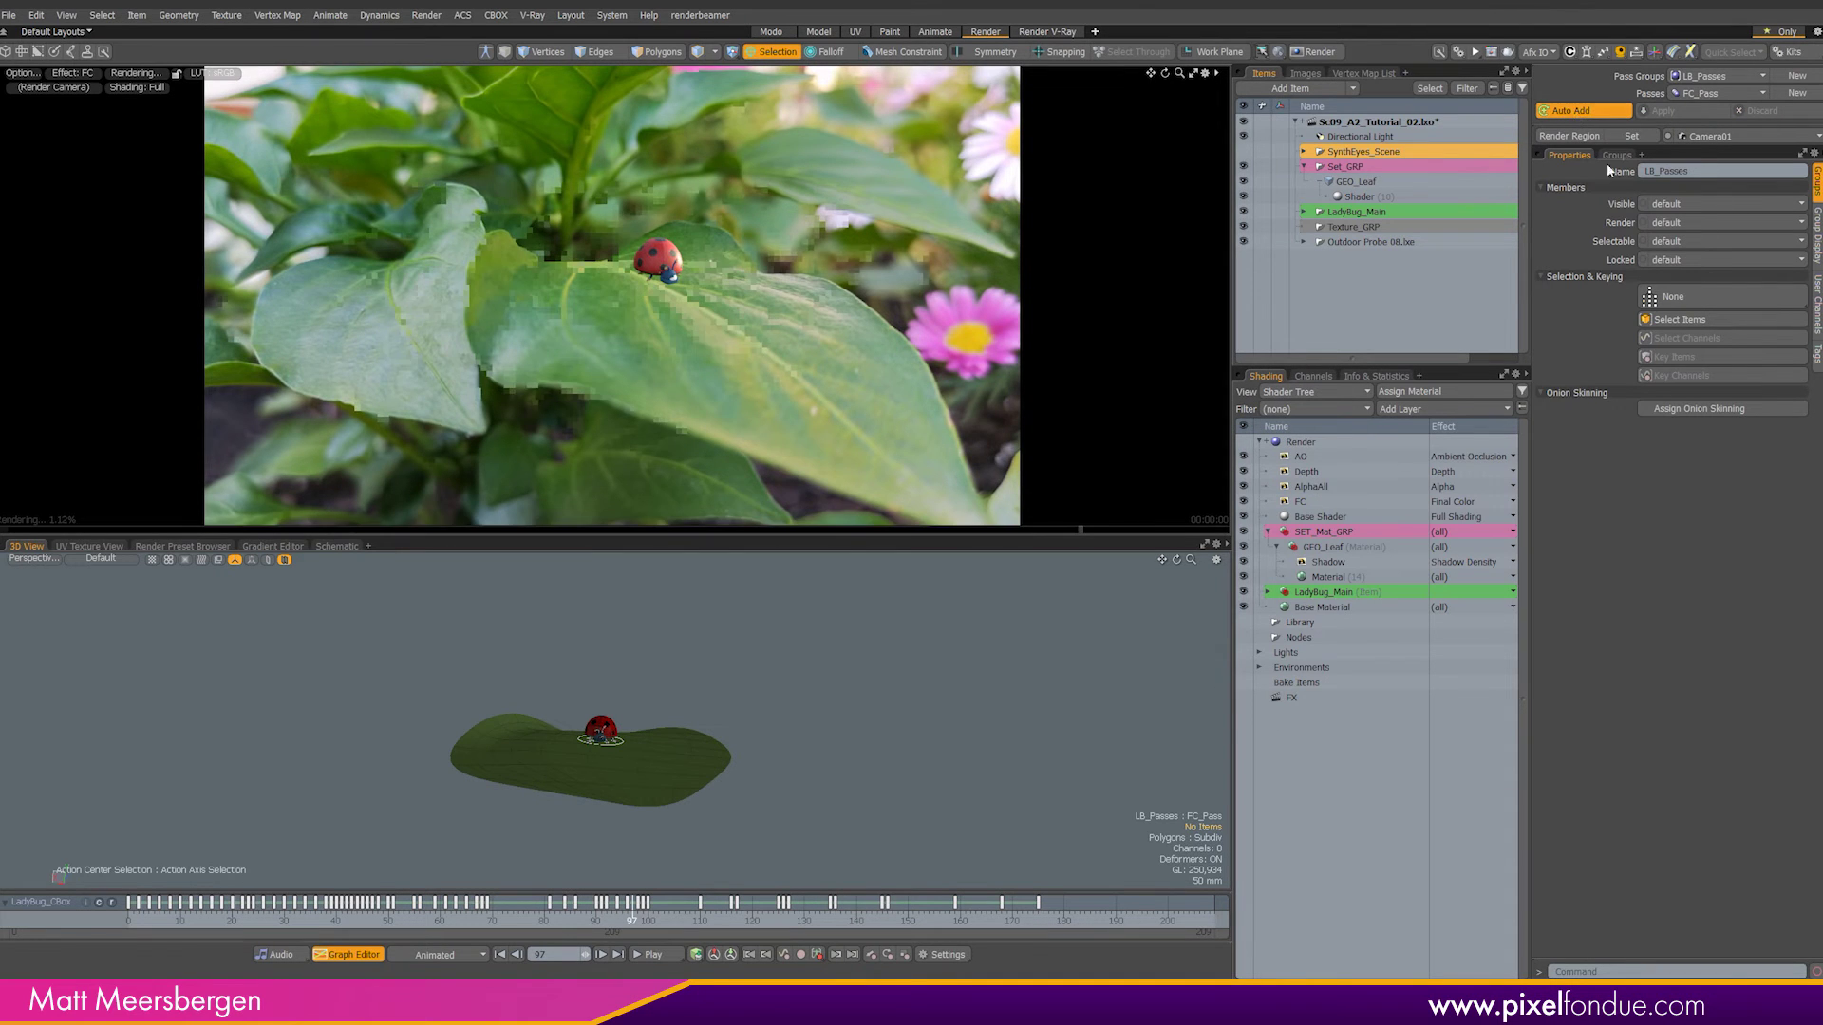
left_click(1244, 472)
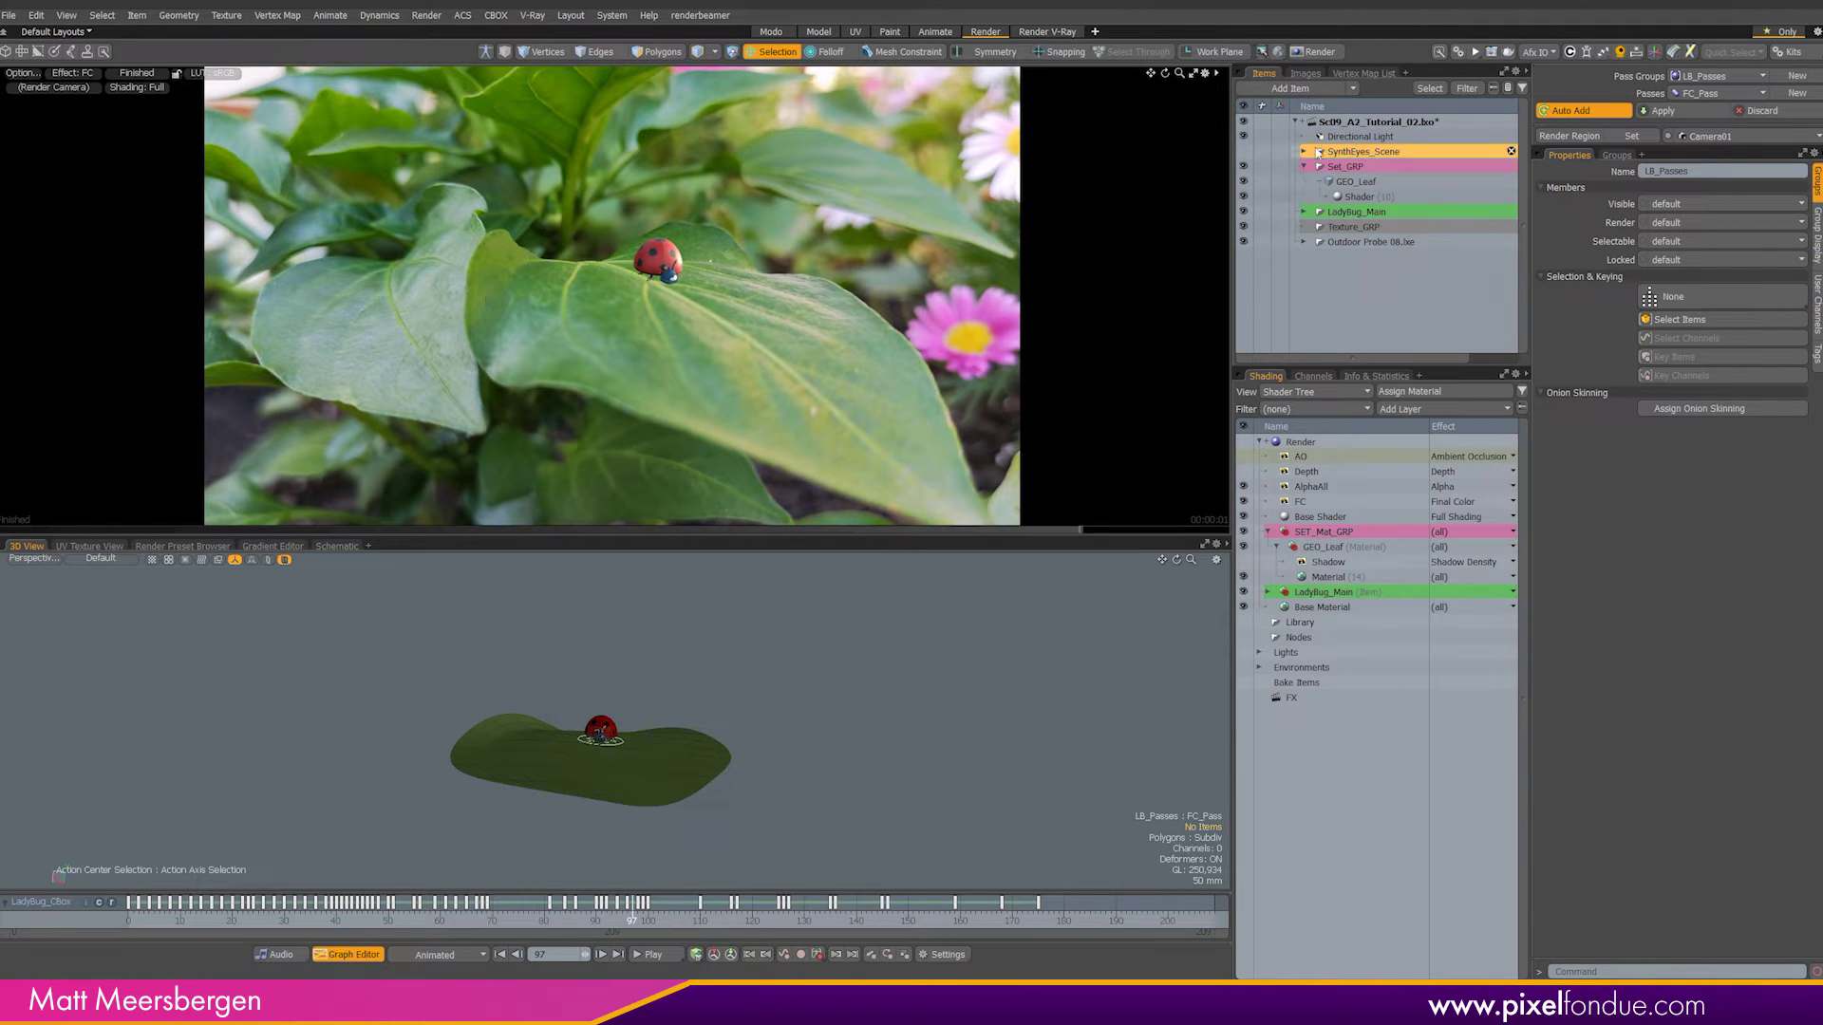
Step: Disable the background image of Camera01 under SynthEyes_Scene and apply the changes to FC_Pass
left_click(1304, 150)
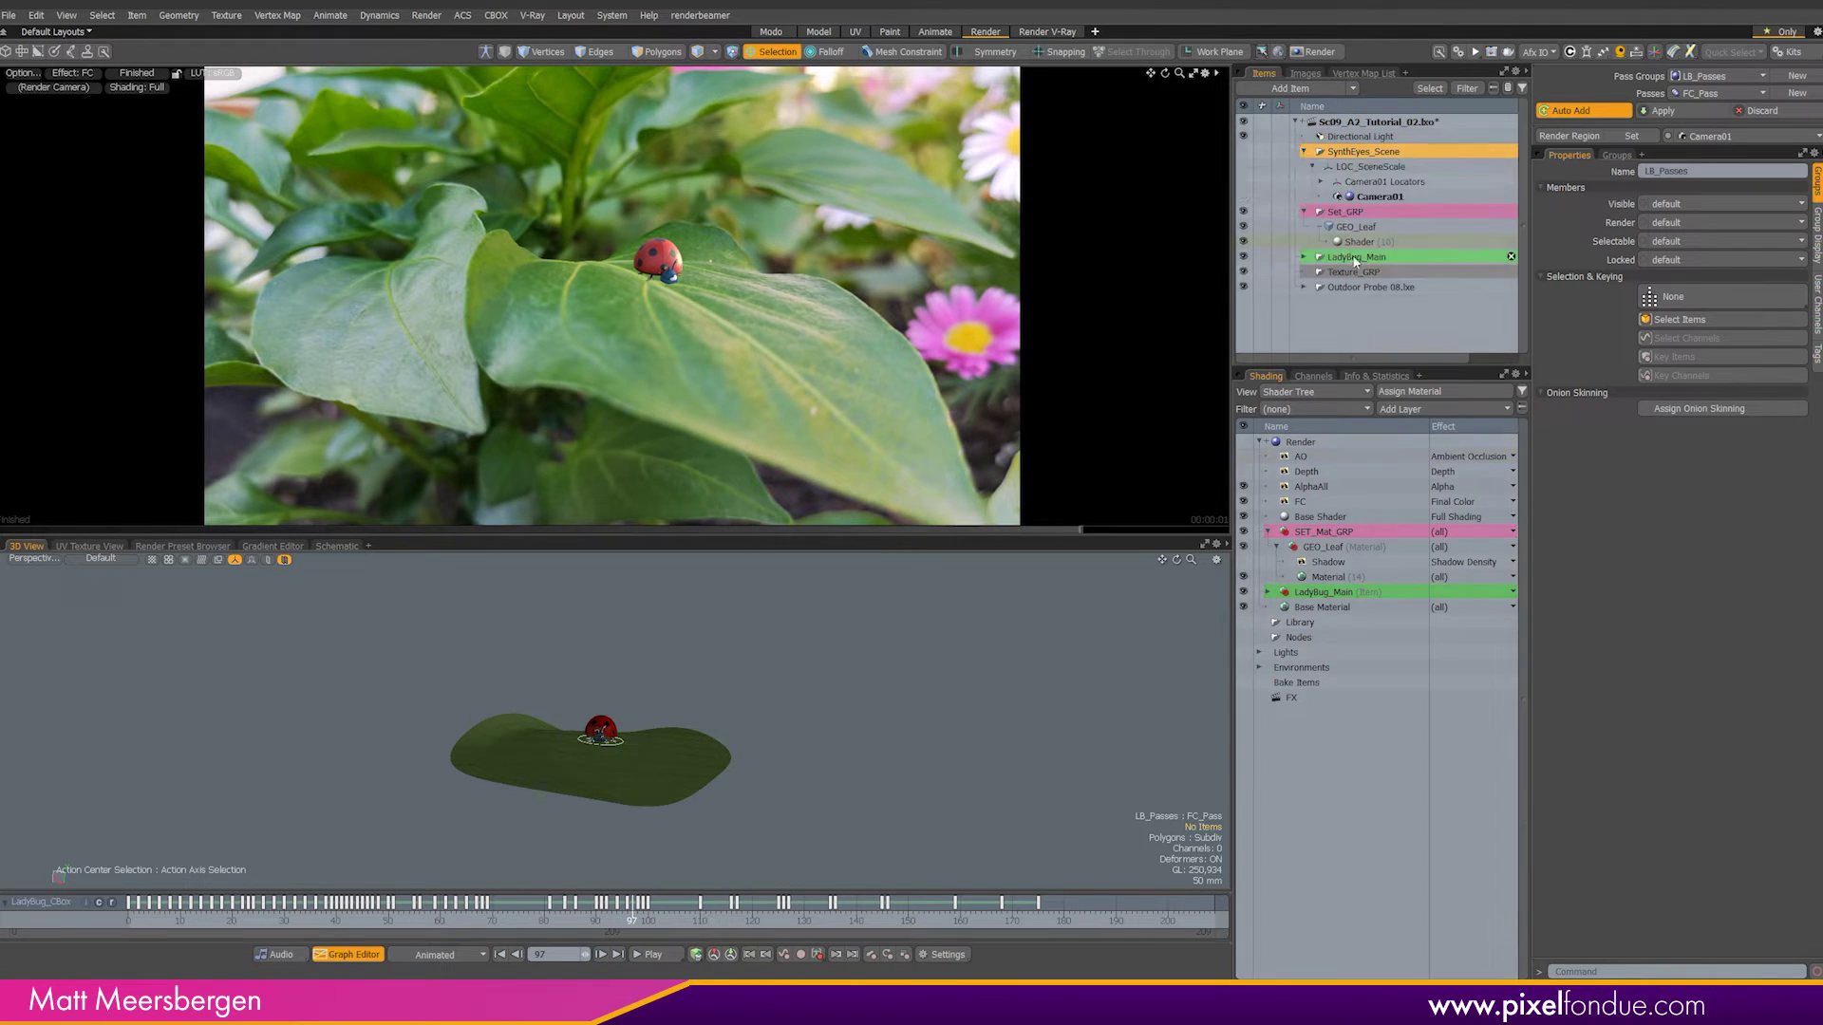
left_click(1377, 196)
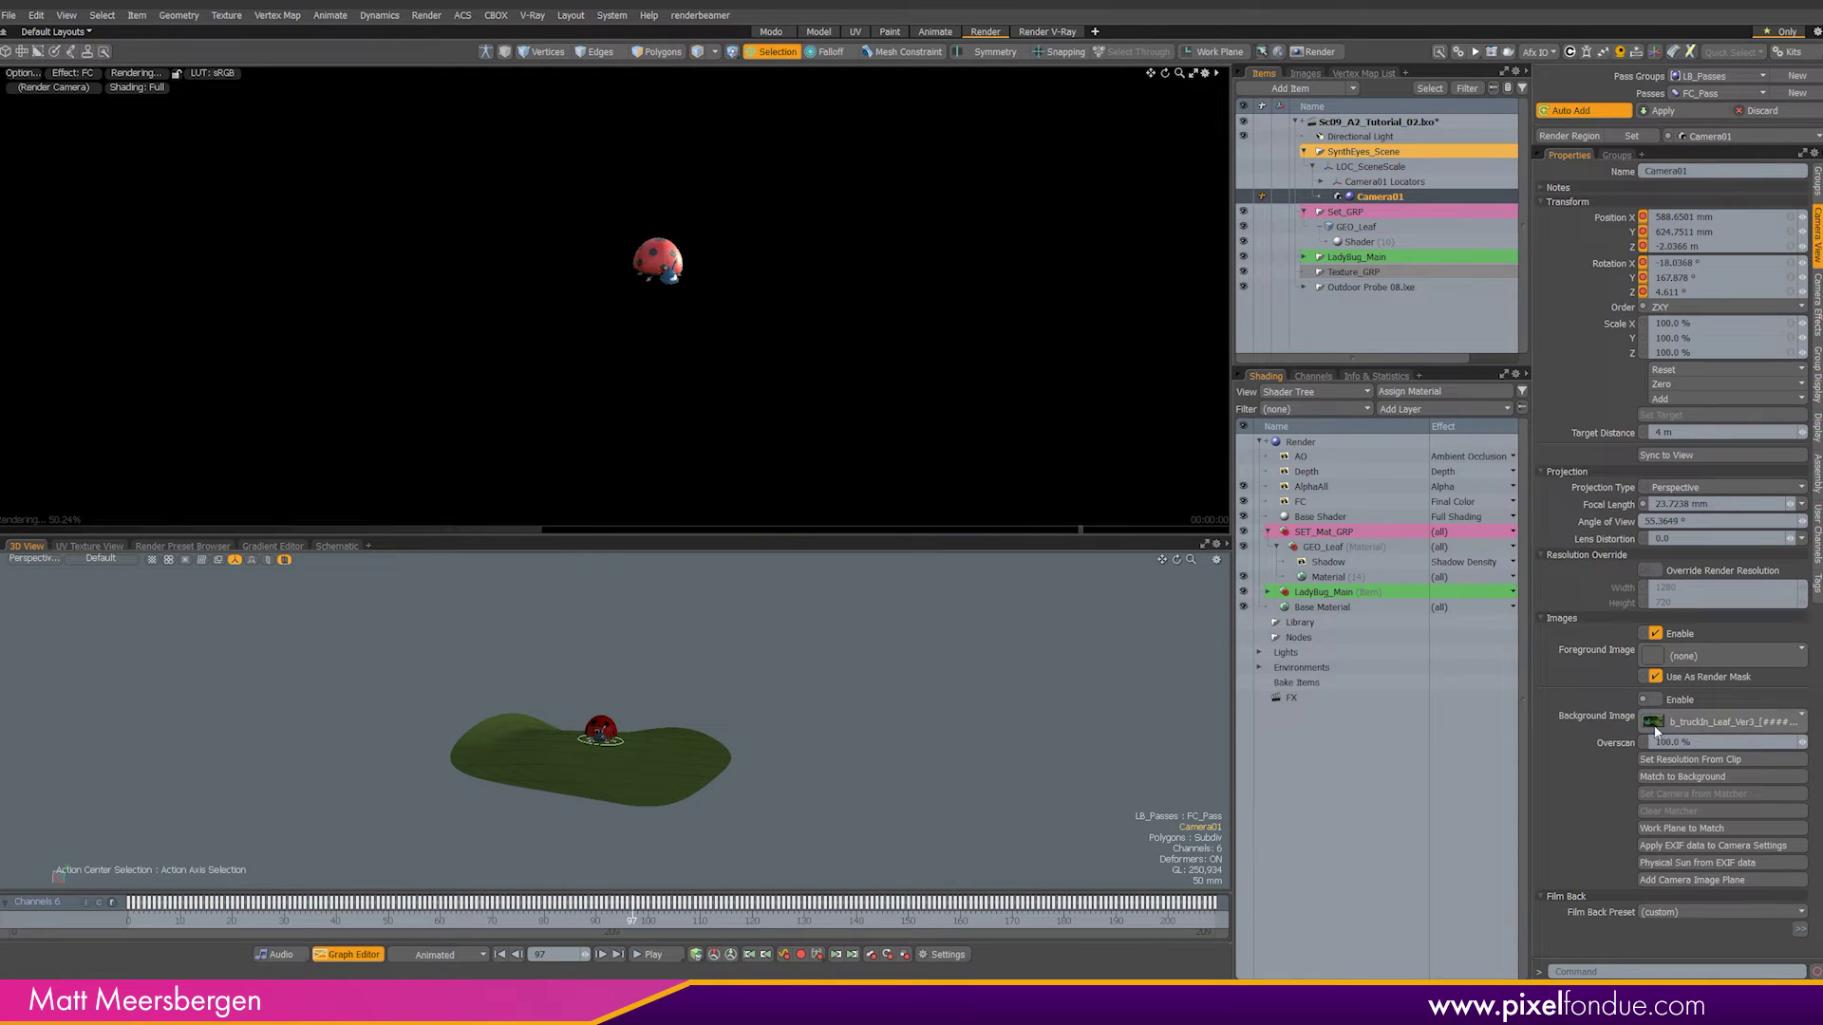
left_click(1661, 110)
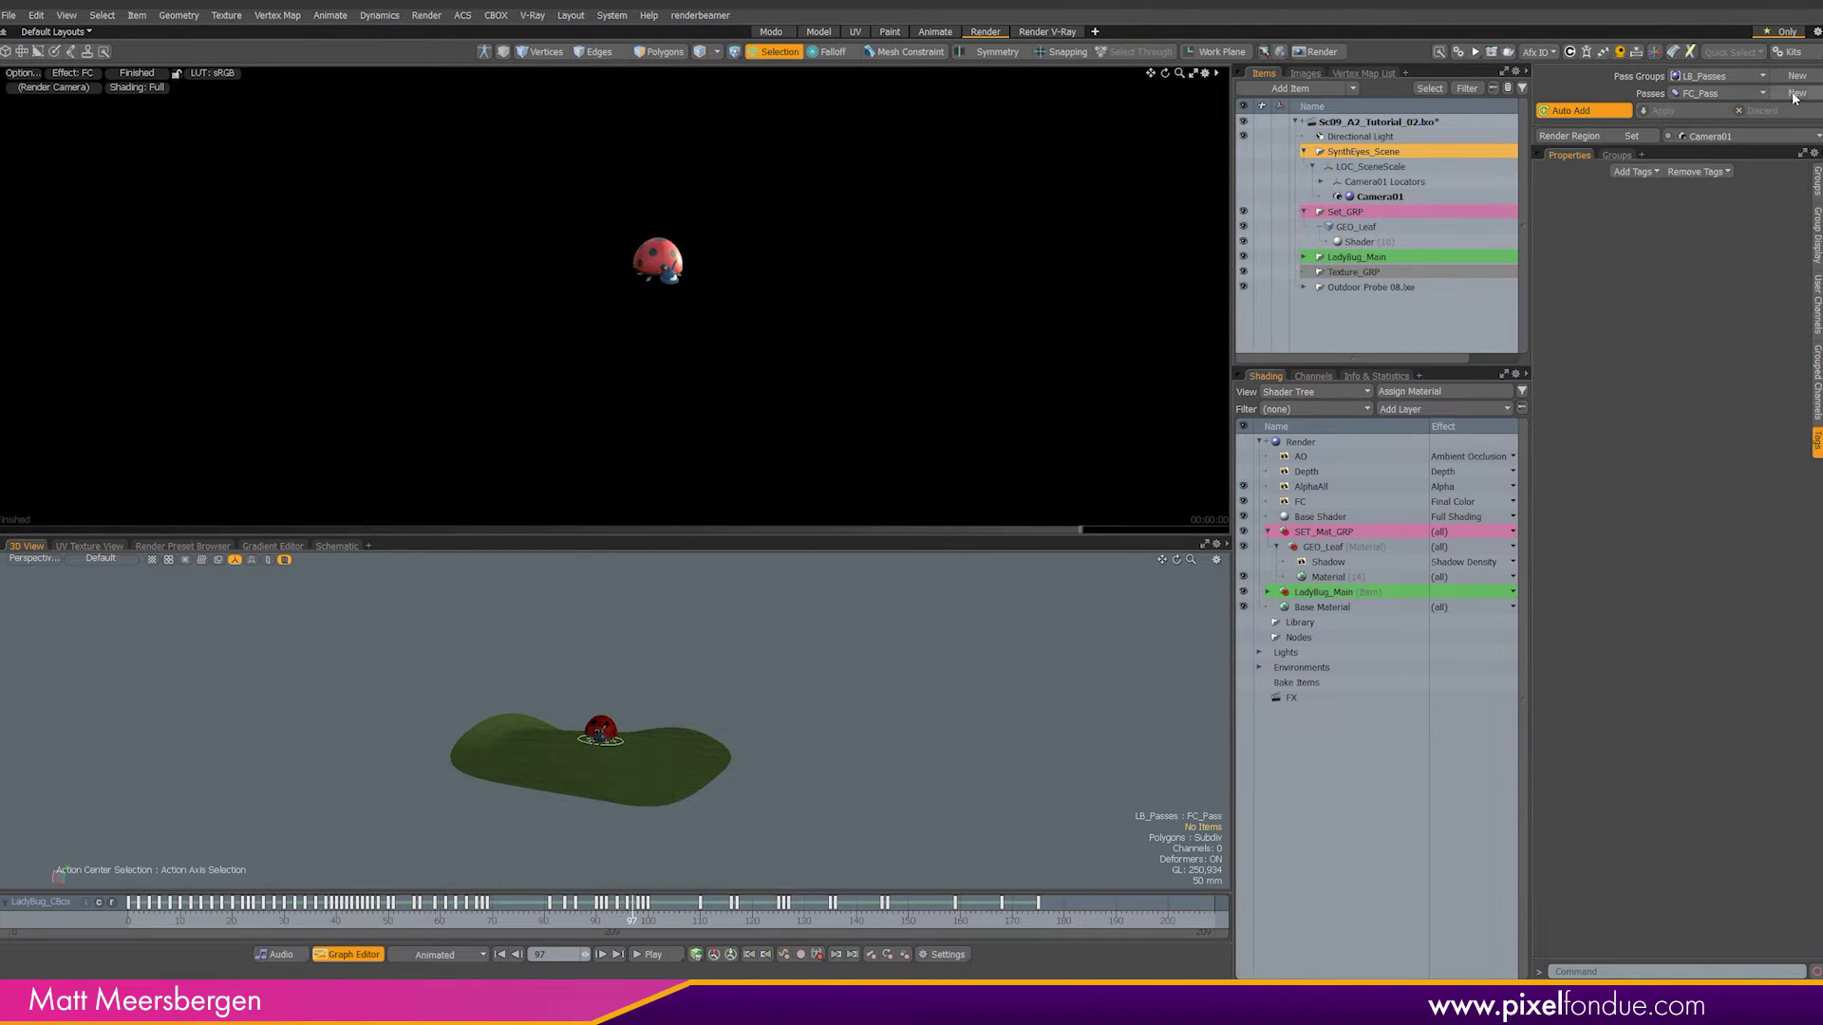
Step: Add a pass named AO_Pass to LB_Passes and hide the Depth, AlphaAll and FC outputs in it
left_click(1797, 93)
left_click_drag(1159, 396, 992, 409)
type("AO_Pass")
left_click(1327, 397)
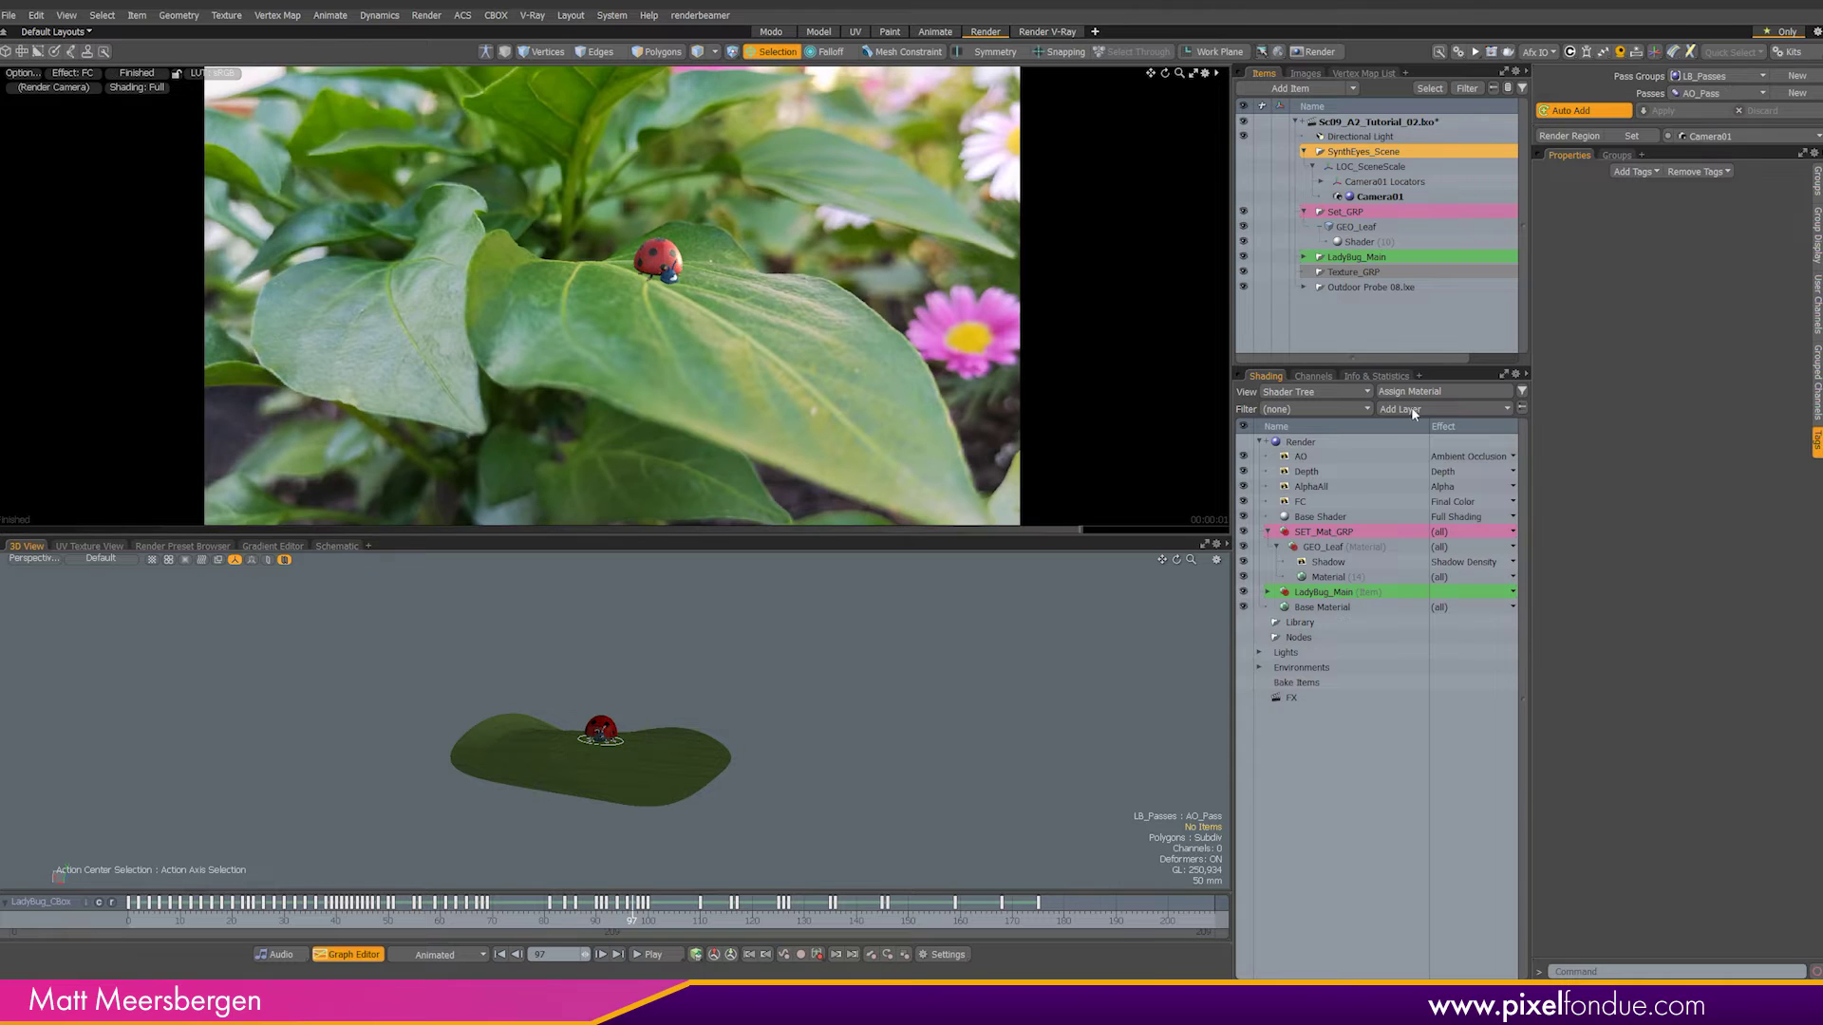
left_click(1243, 471)
left_click(1243, 486)
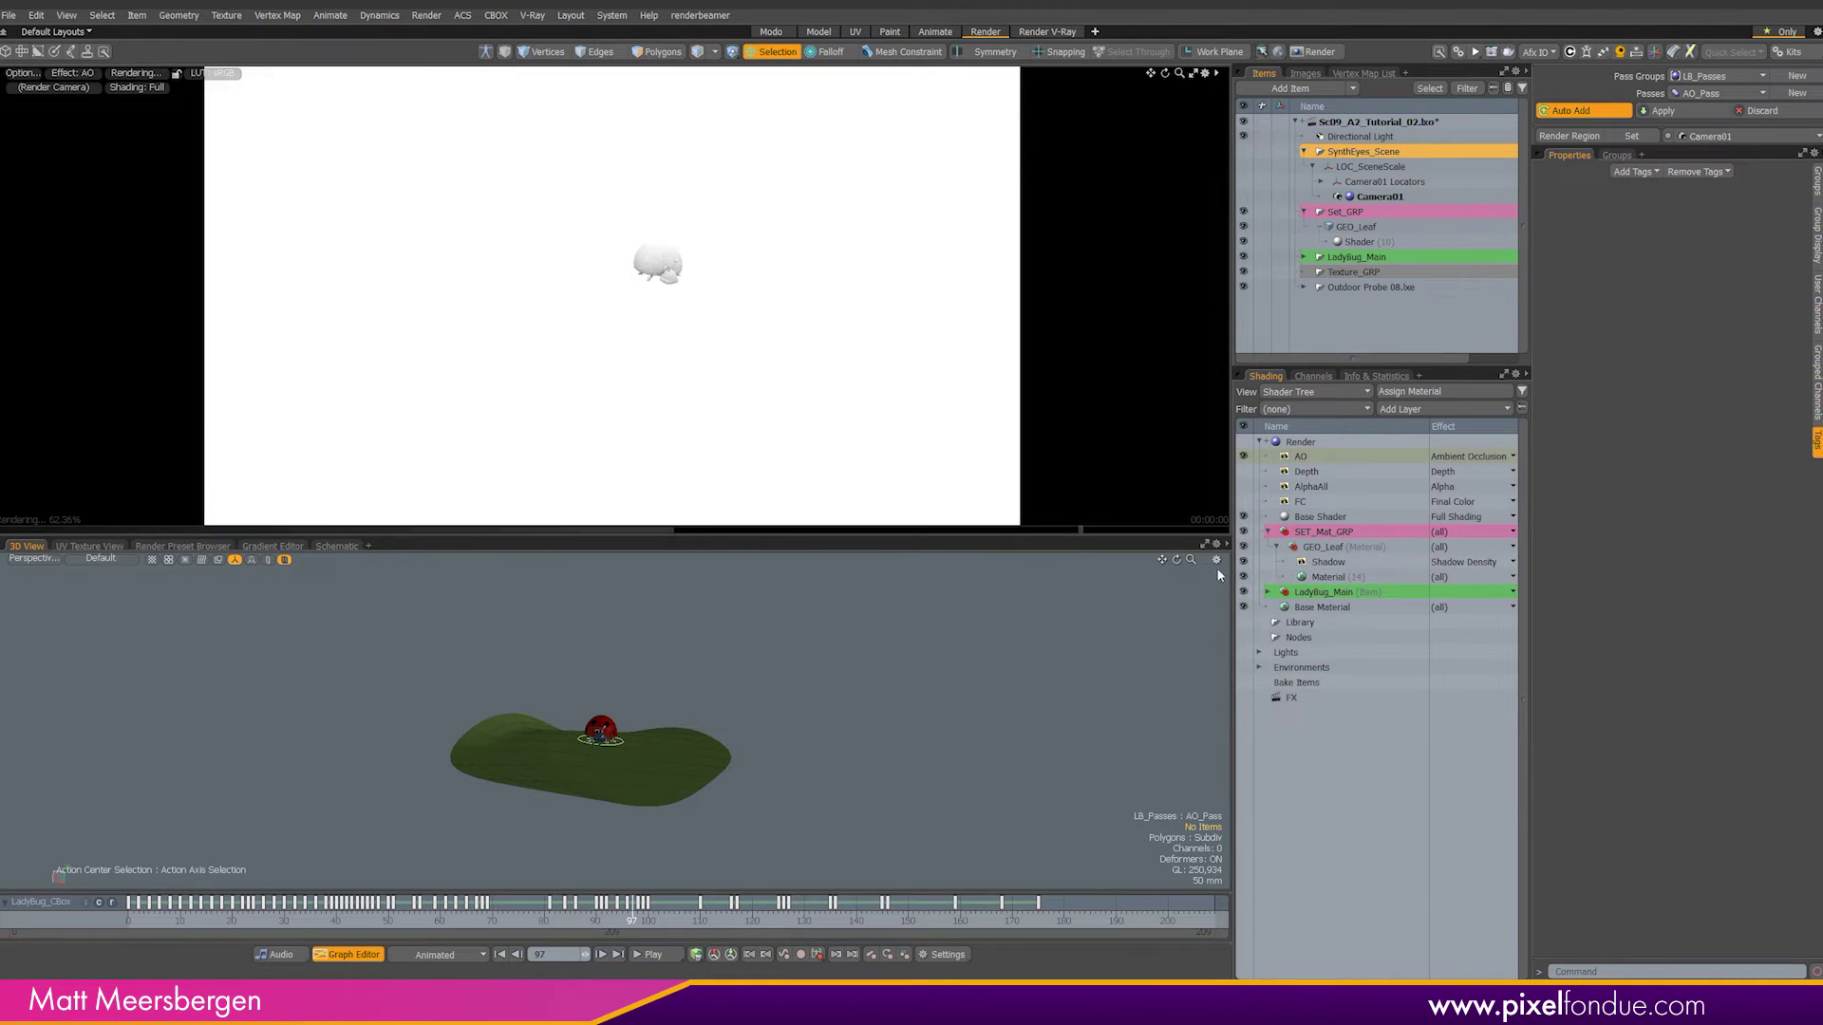
Step: Make the leaf's Shader under Set_GRP visible to camera in AO_Pass
left_click(1359, 241)
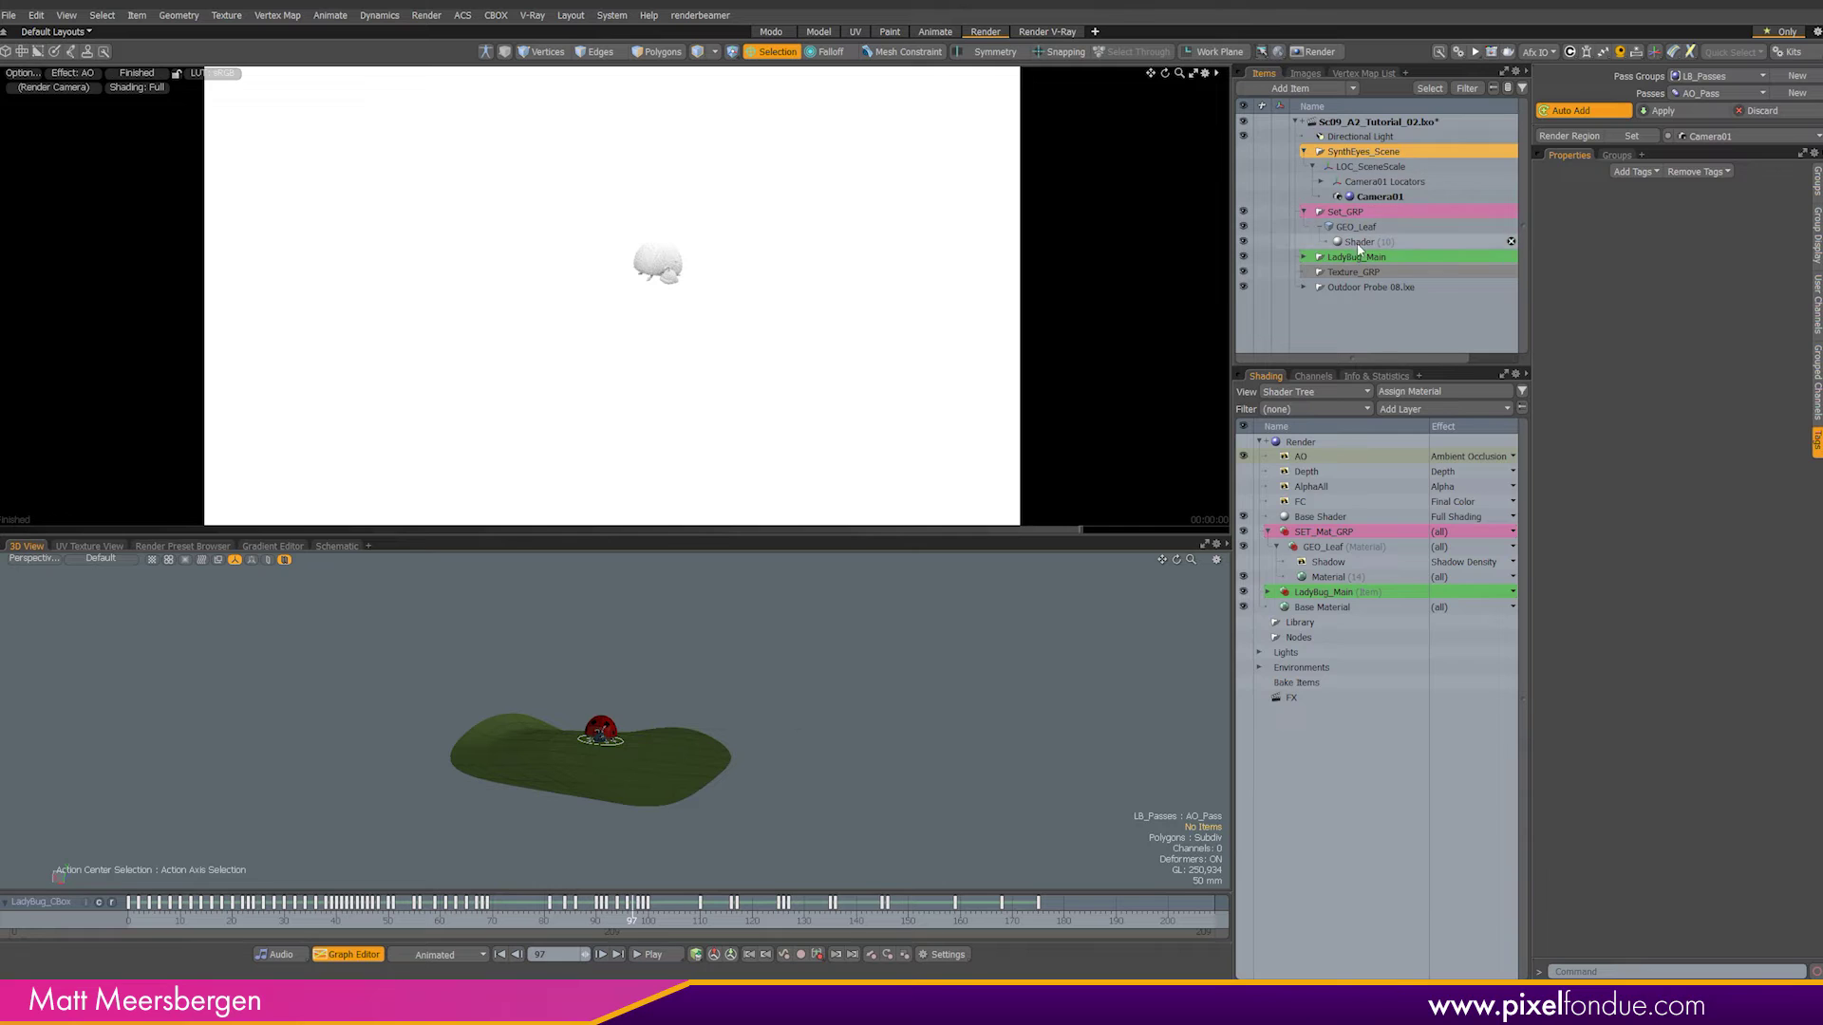
left_click(1655, 496)
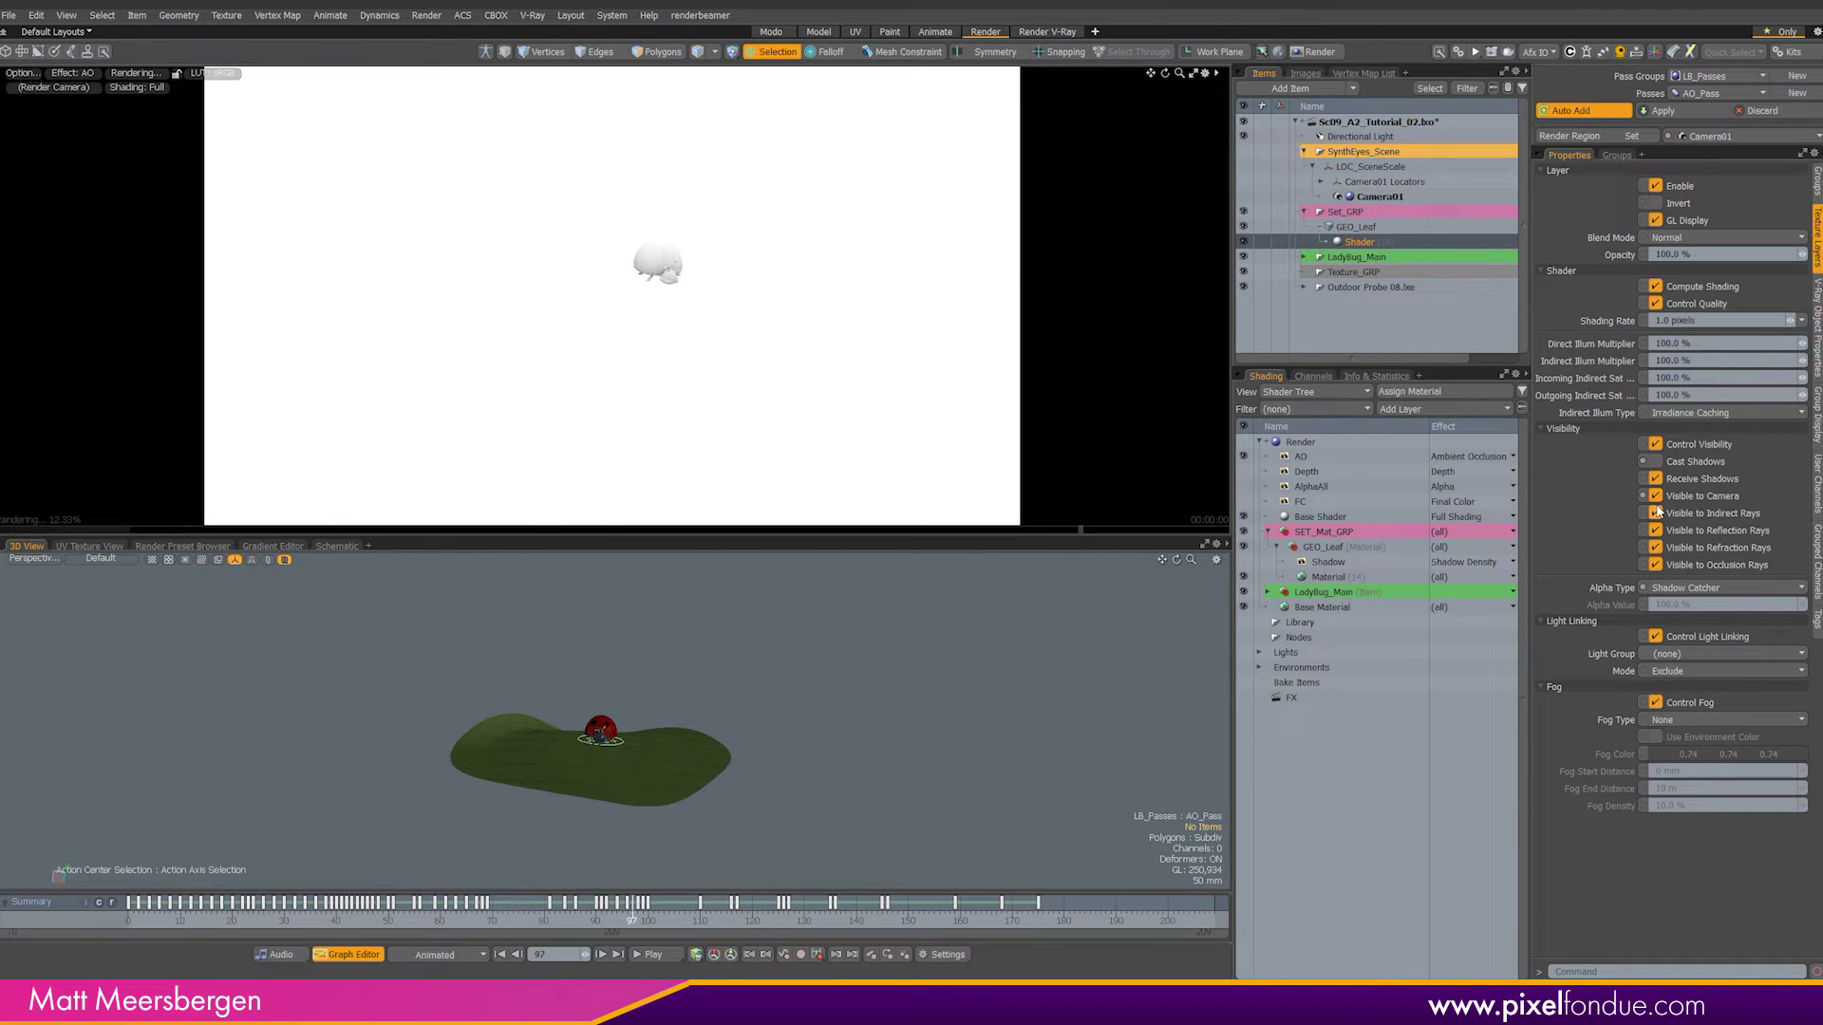
Step: Set the AO output's Occlusion Rays to 128 and its Occlusion Range to 60 mm
left_click(1300, 456)
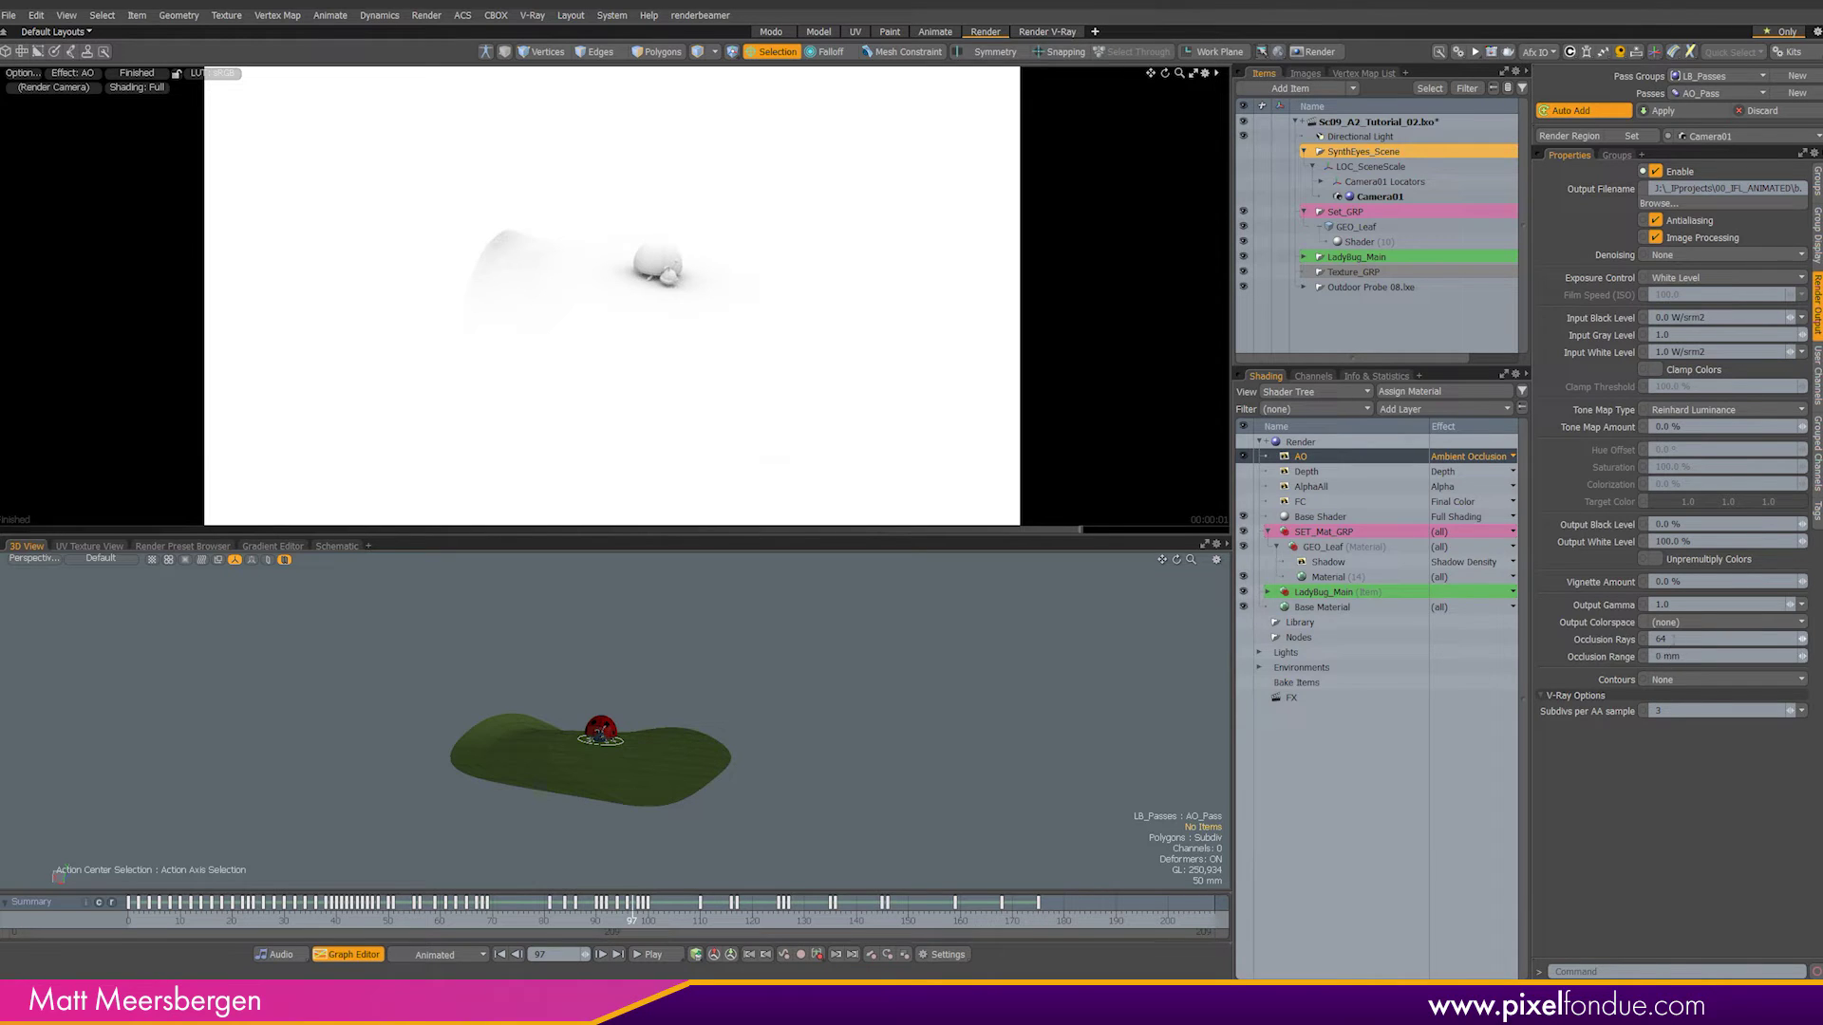
left_click(1672, 639)
type("128")
key("Return")
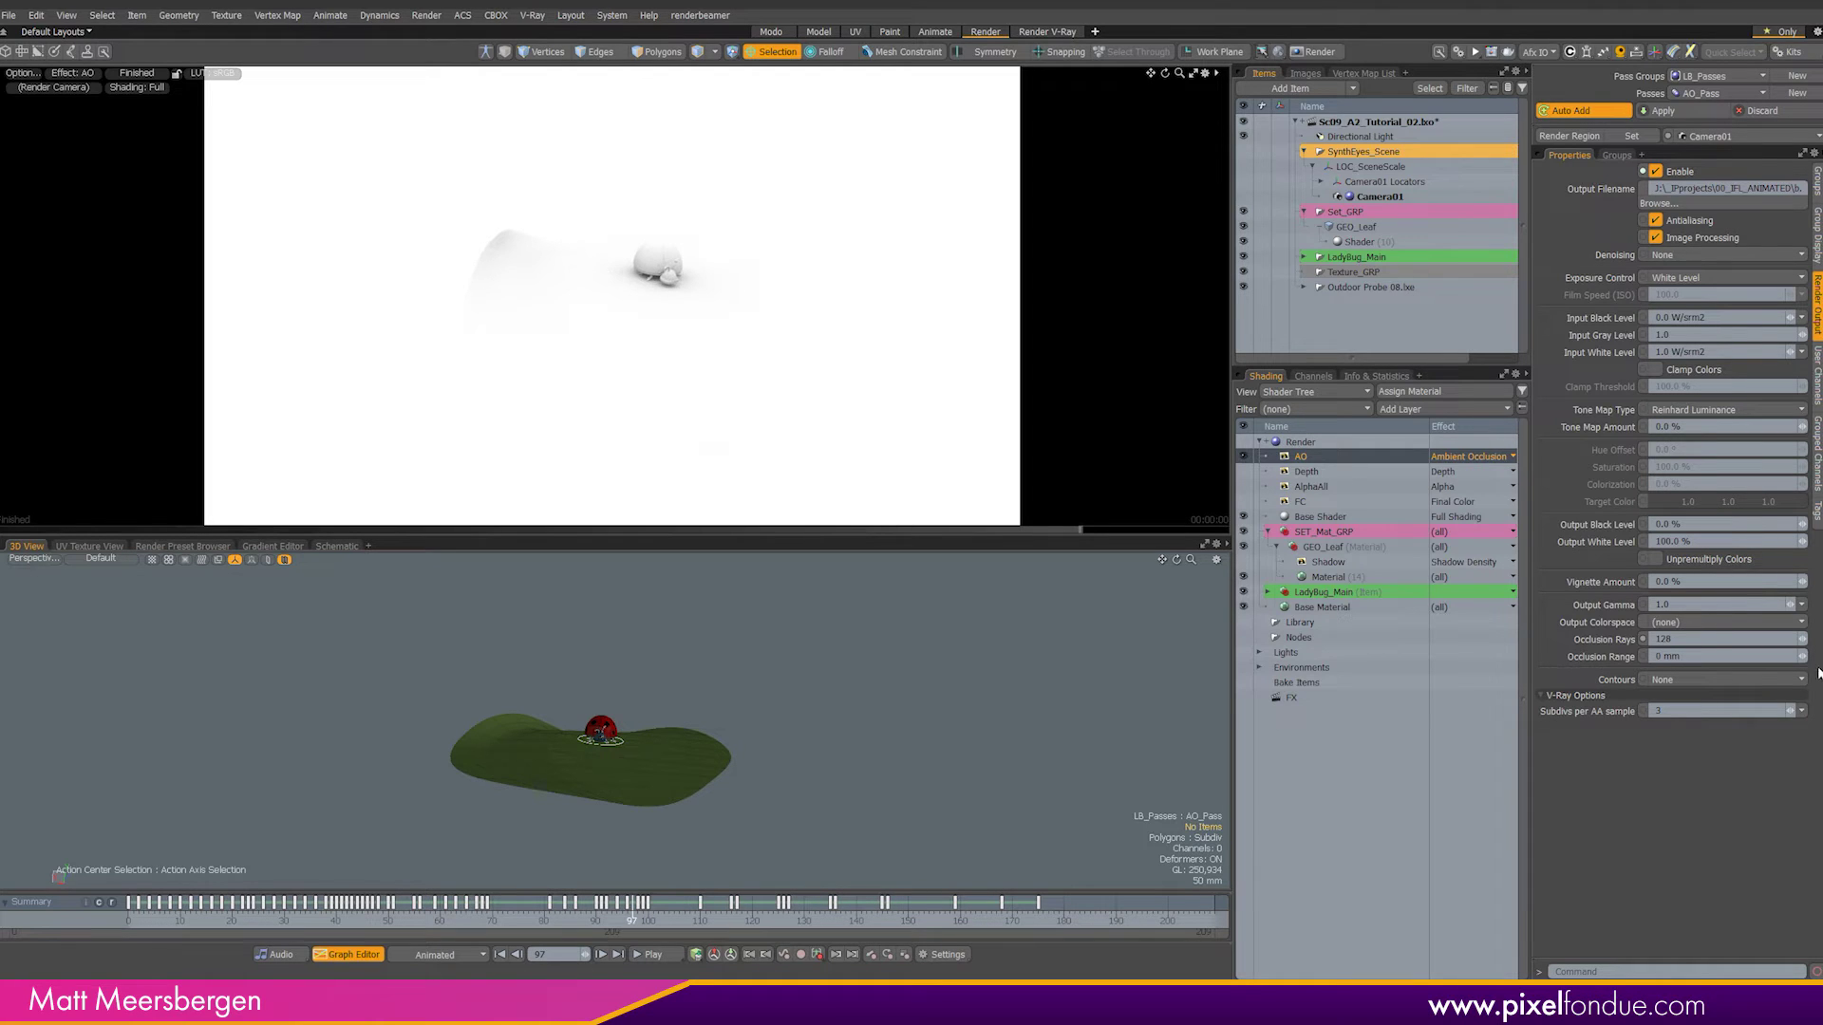
type("120")
key("Return")
double_click(1666, 656)
type("6")
type("0")
key("Return")
Step: Disable Indirect Illumination in the Render item's global illumination settings for AO_Pass
left_click(1300, 441)
left_click(1816, 328)
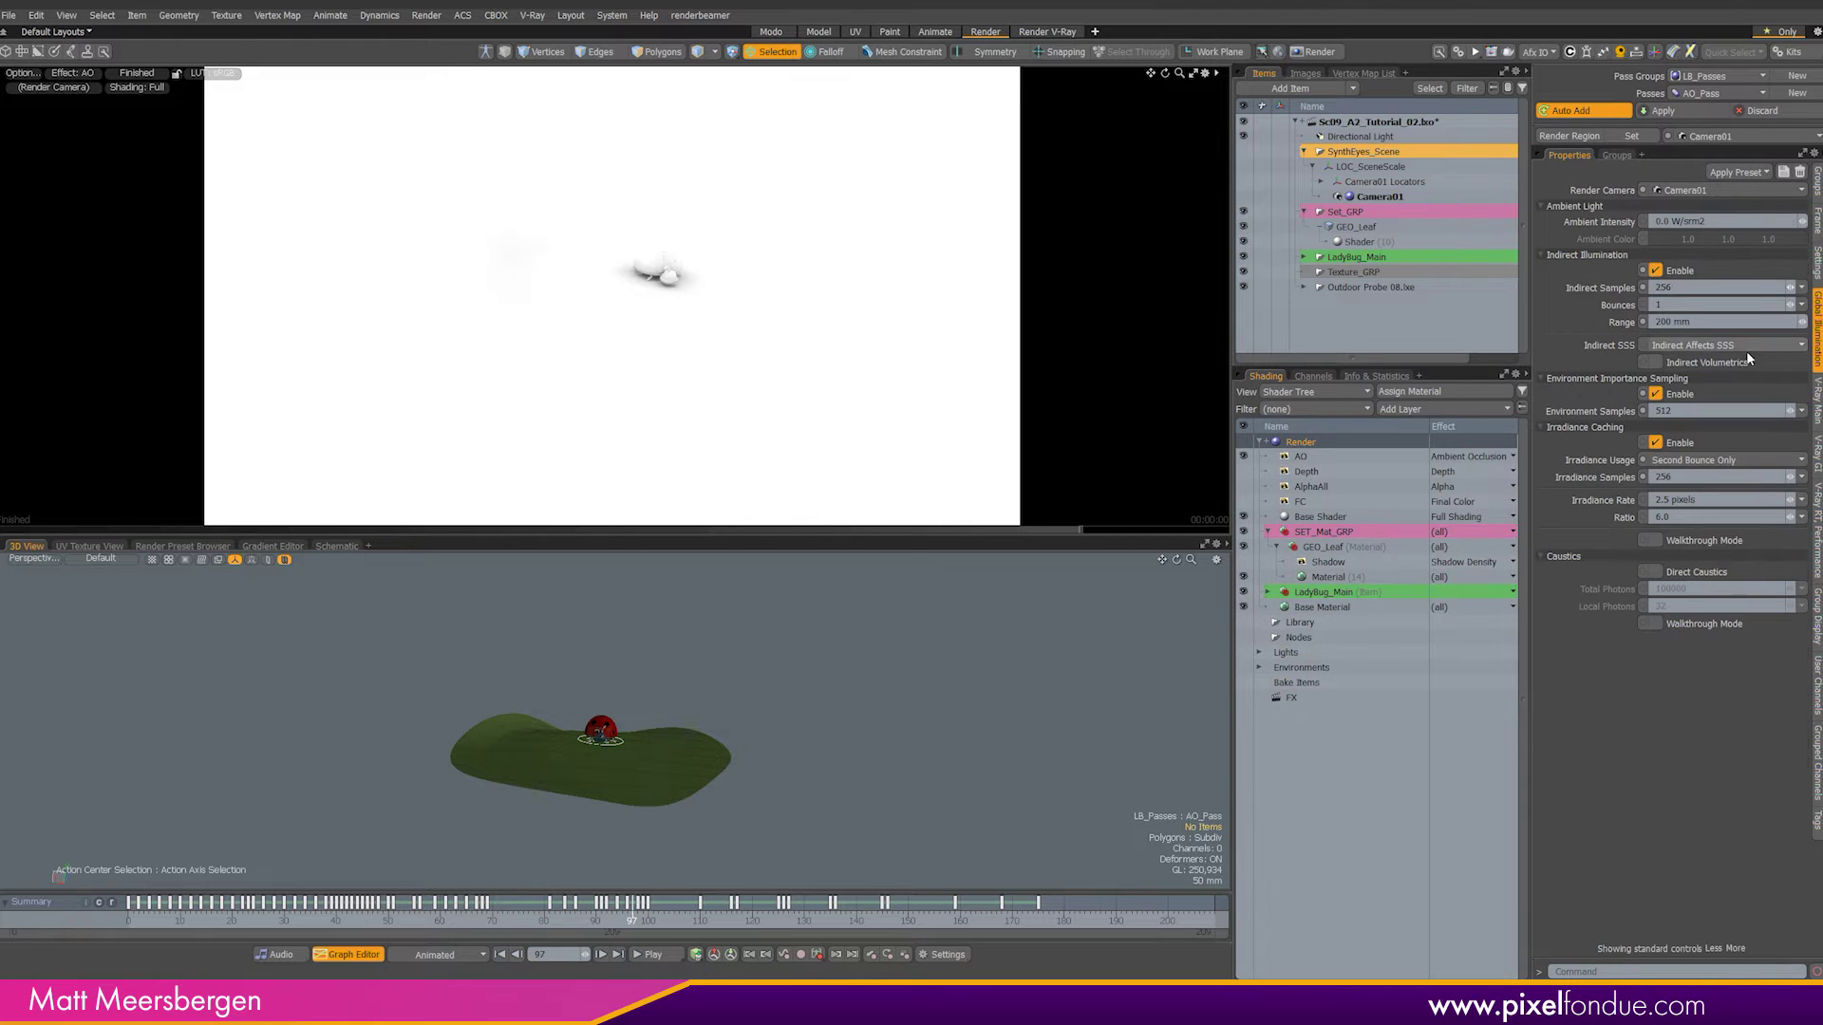
left_click(1655, 270)
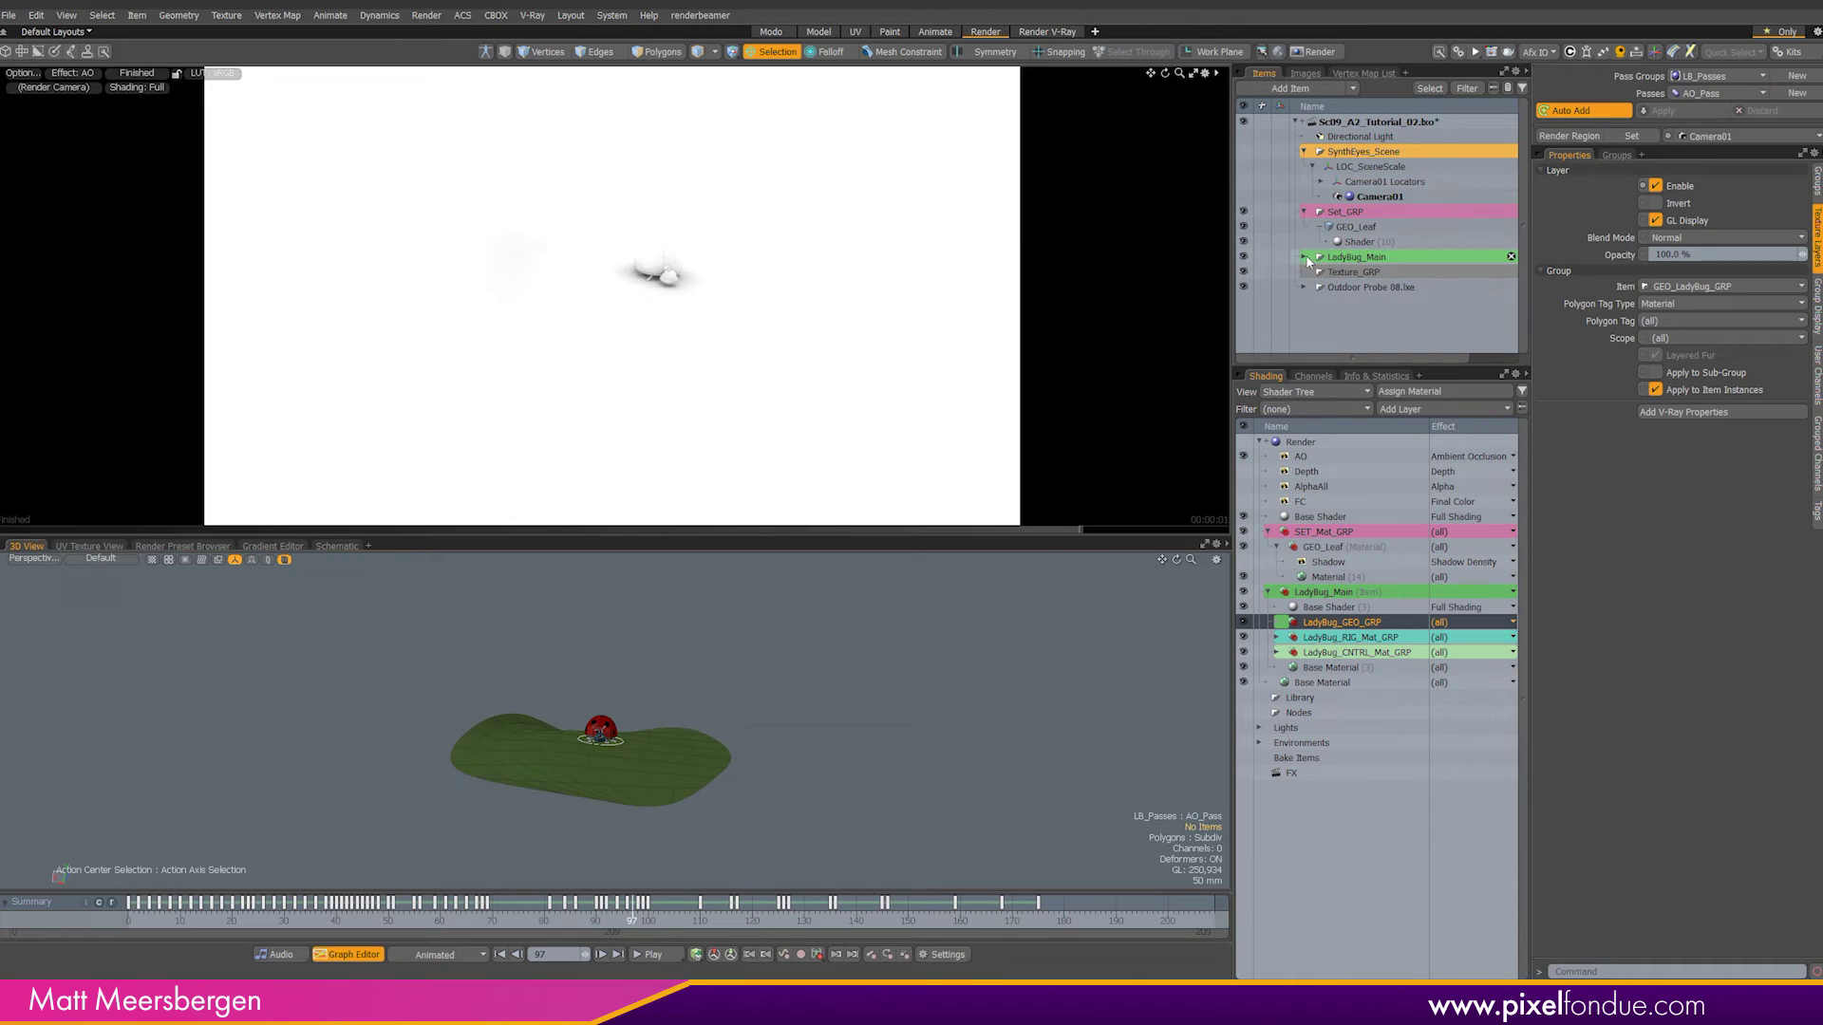
Step: Create an item shader for GEO_LadyBug_GRP under LadyBug_Main
left_click(1305, 259)
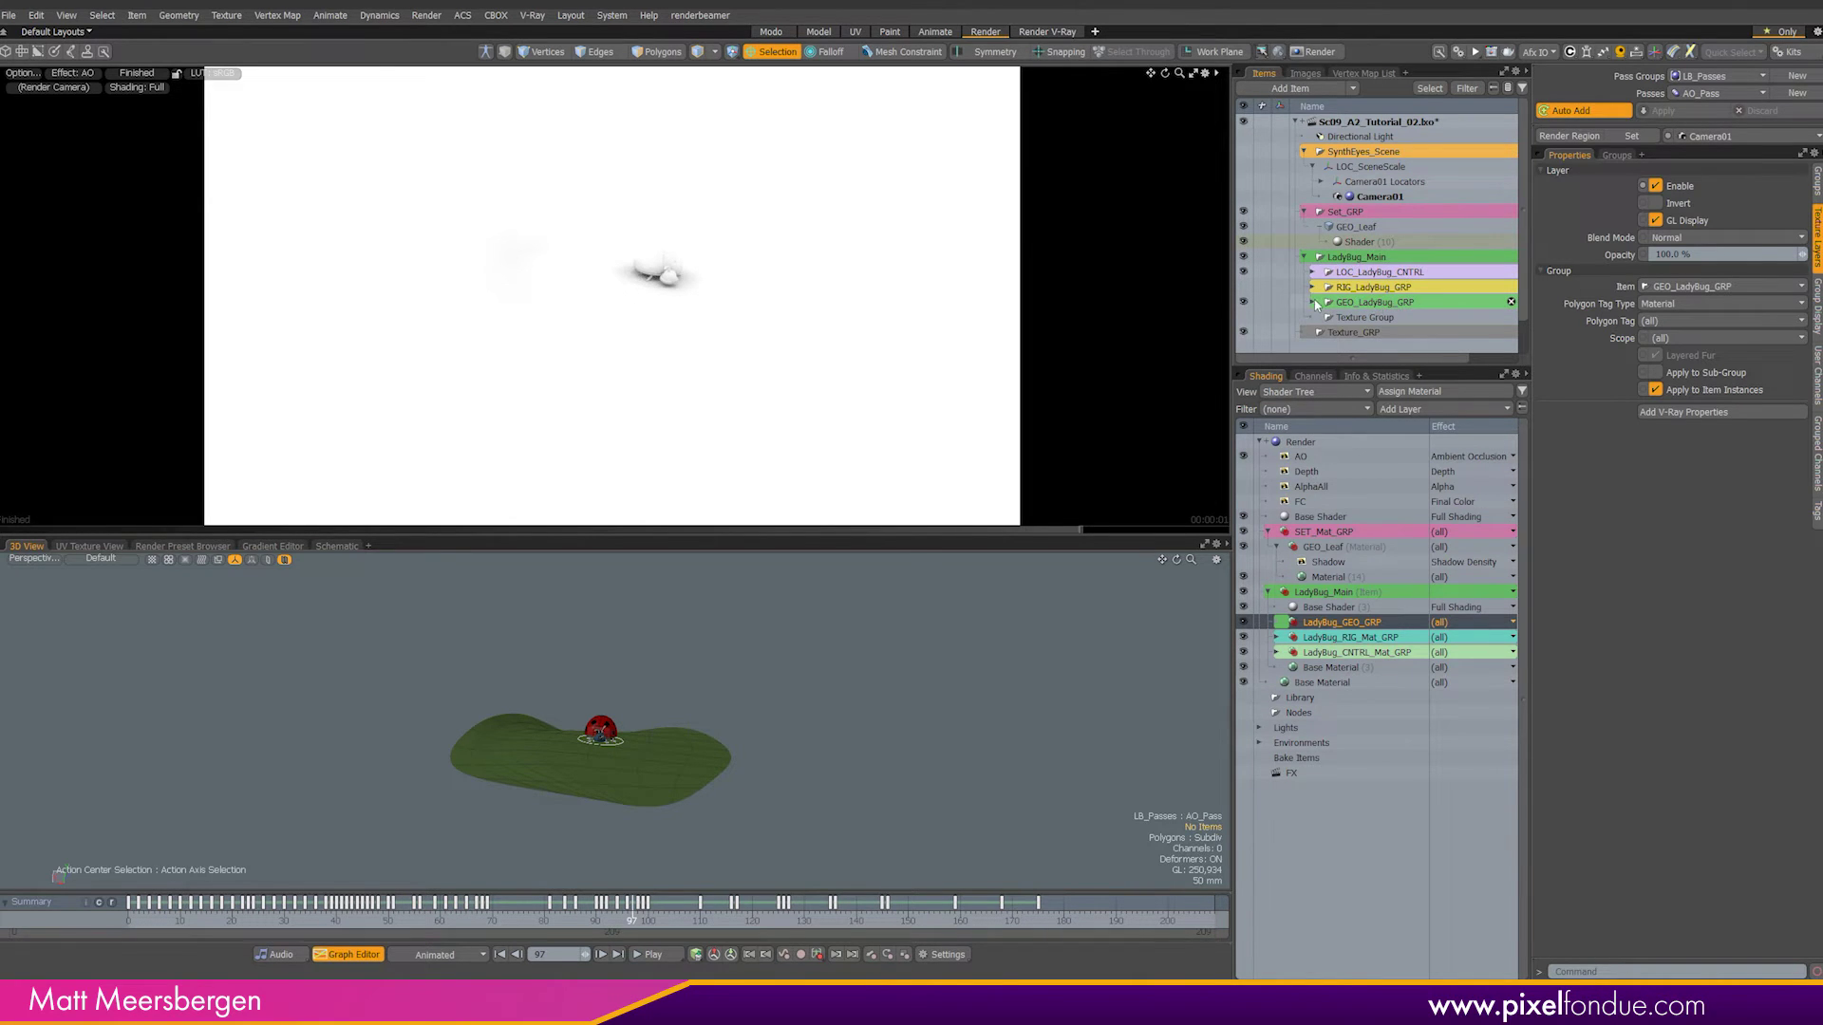
left_click(1312, 302)
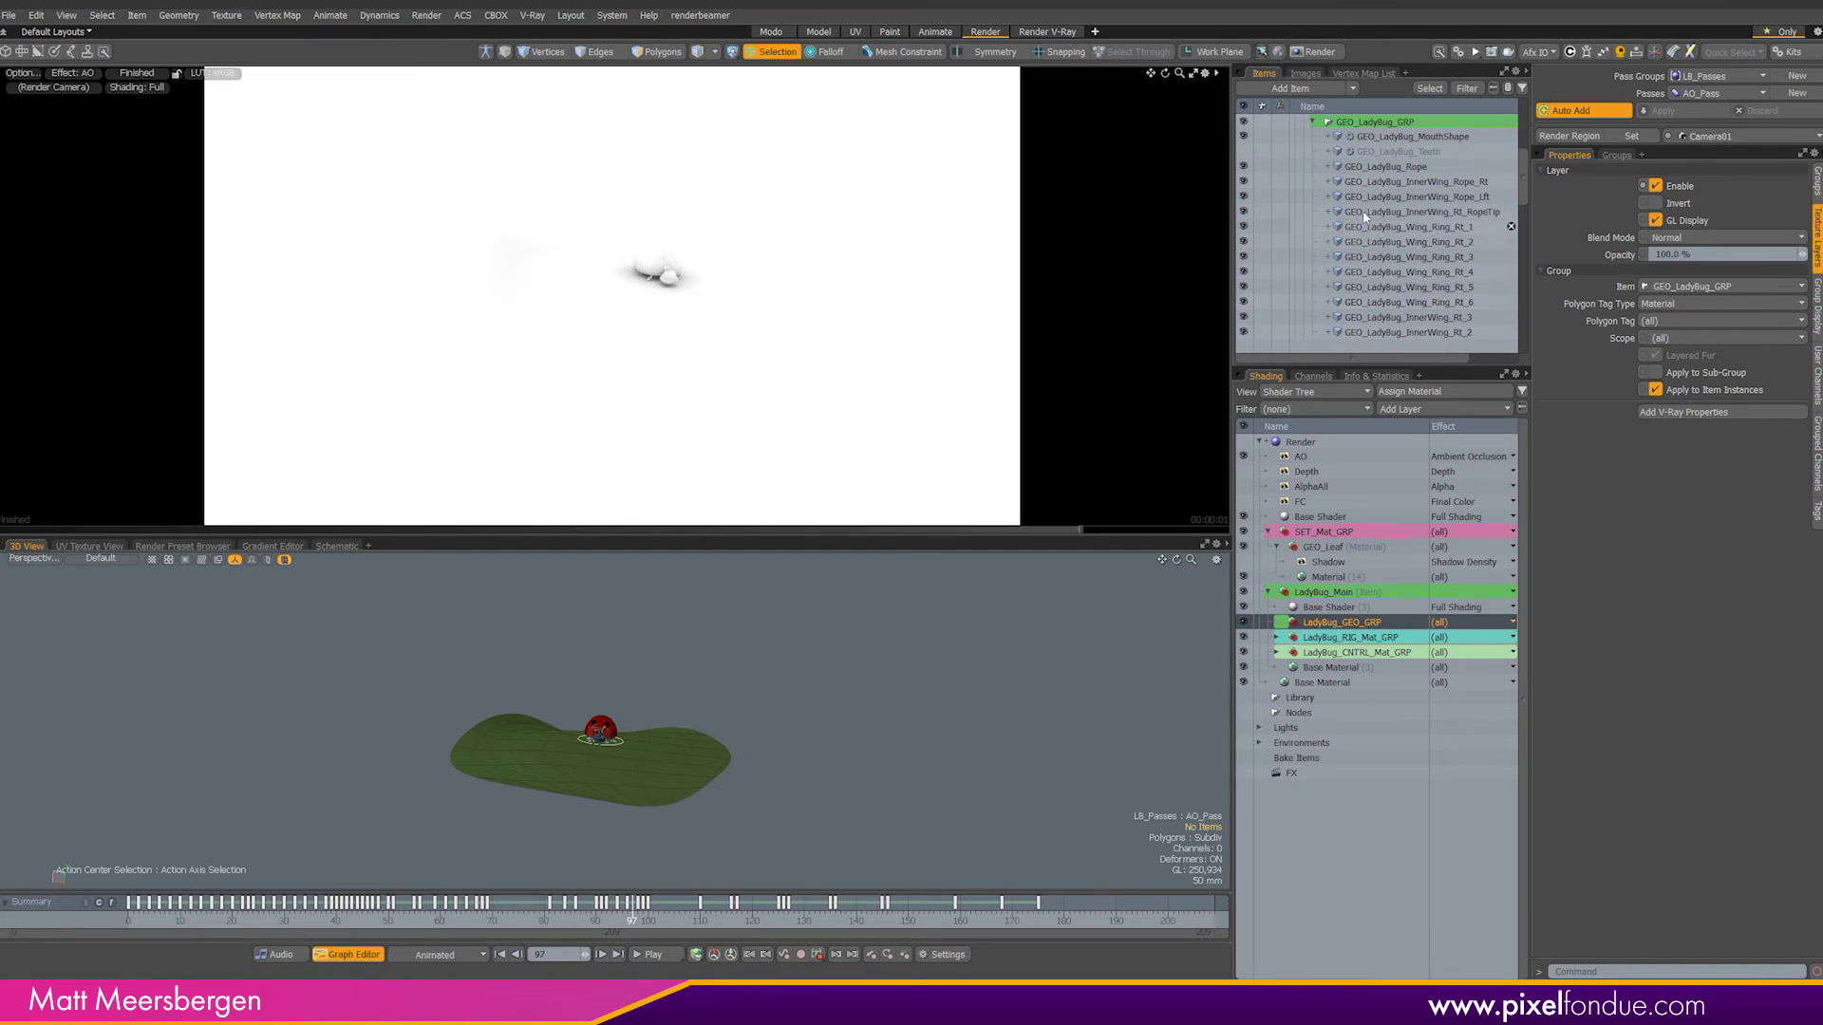
left_click(1313, 122)
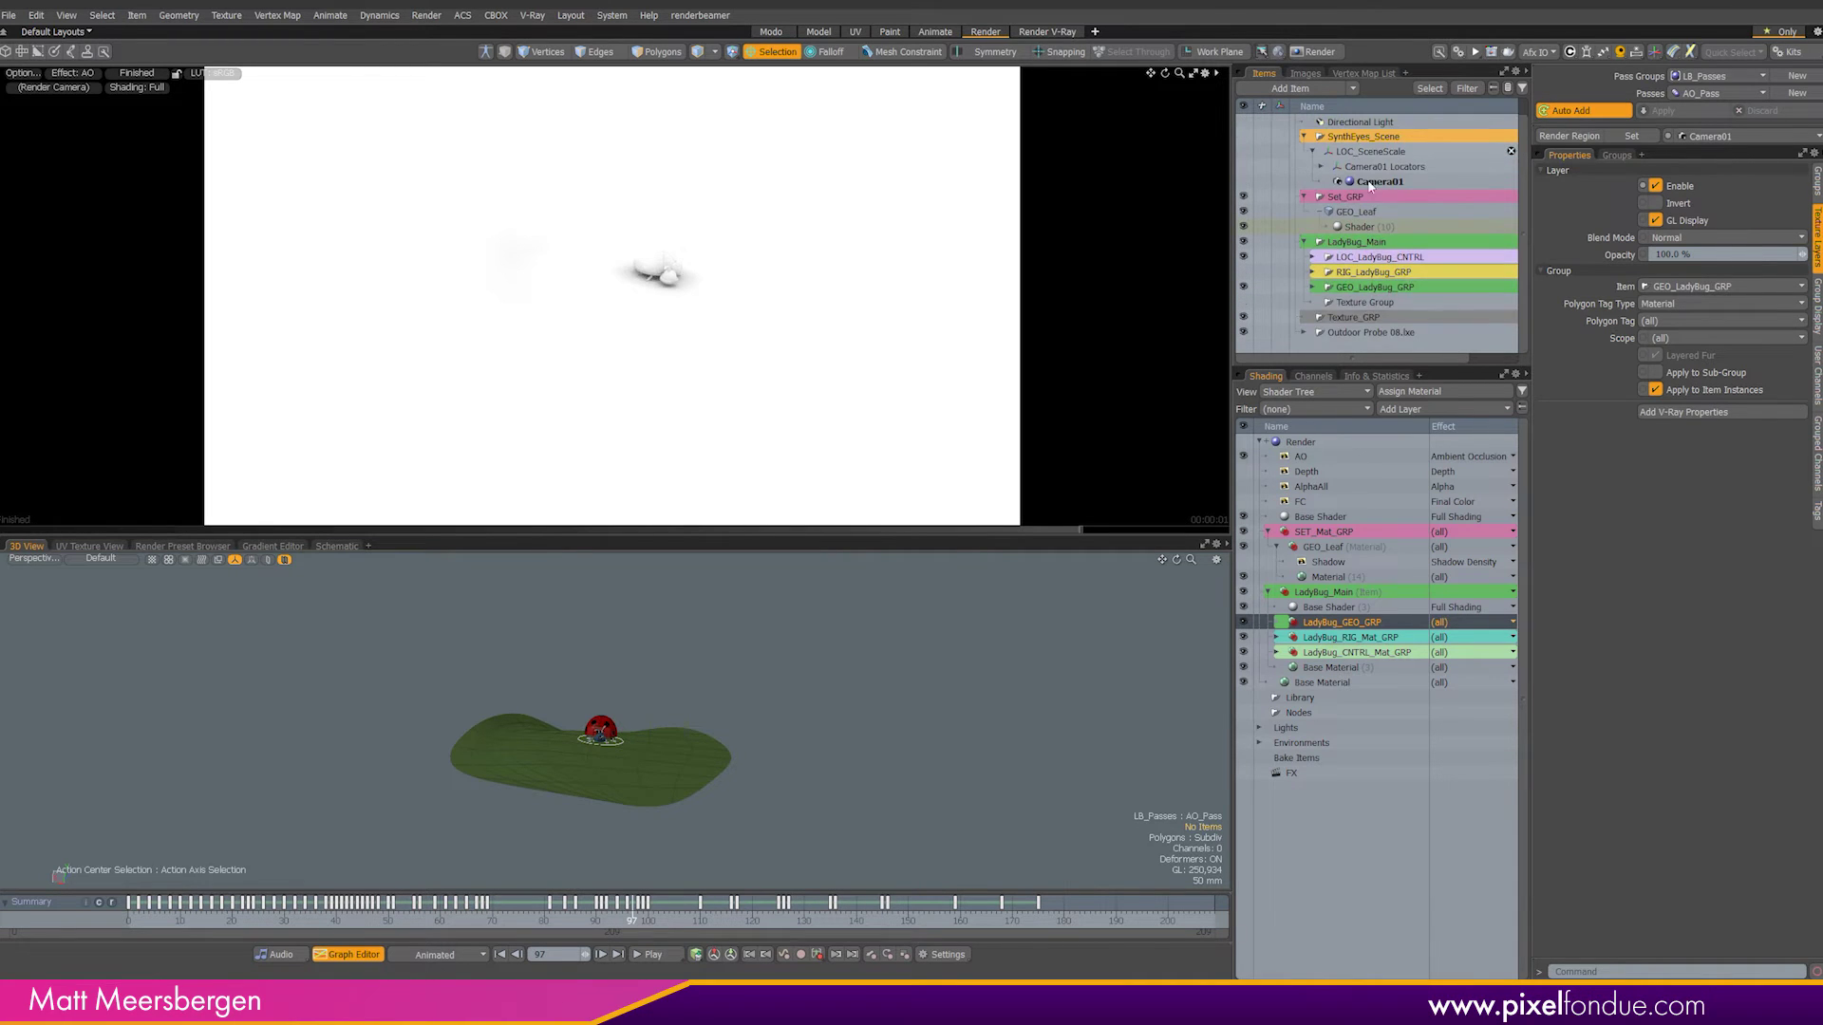
left_click(1375, 287)
right_click(1296, 288)
mouse_move(1355, 577)
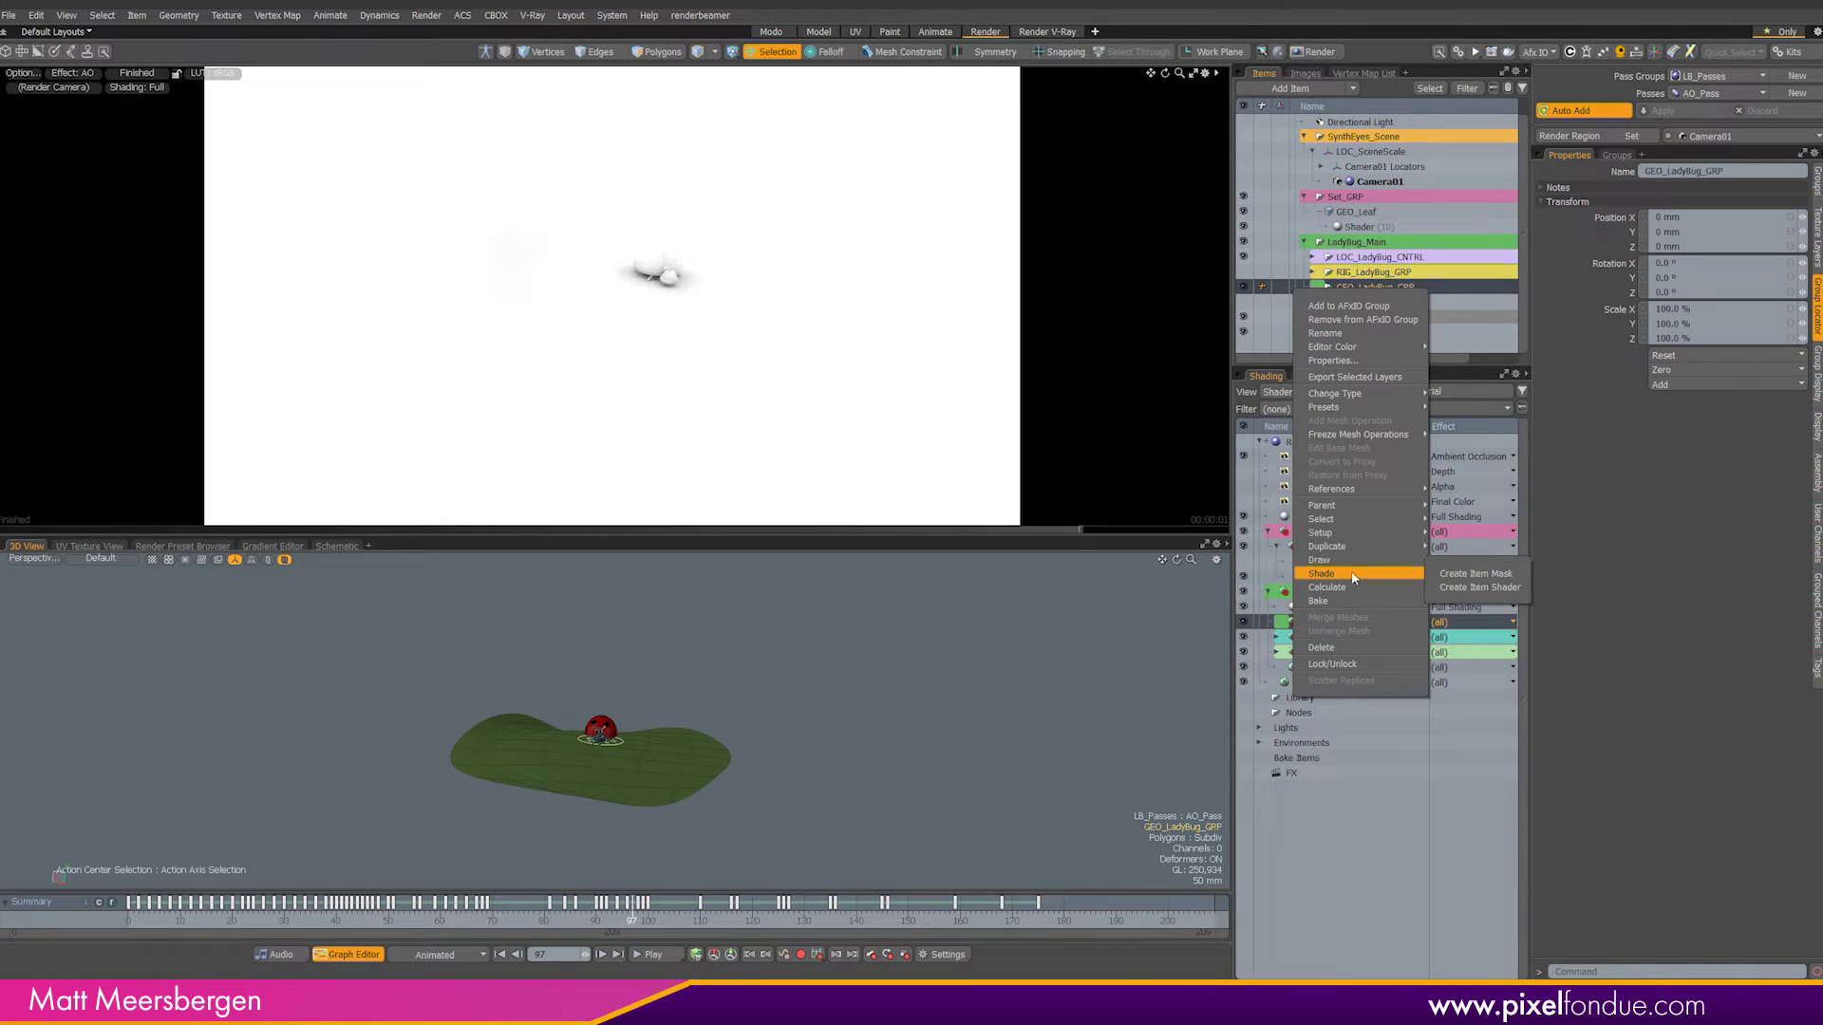
left_click(1479, 586)
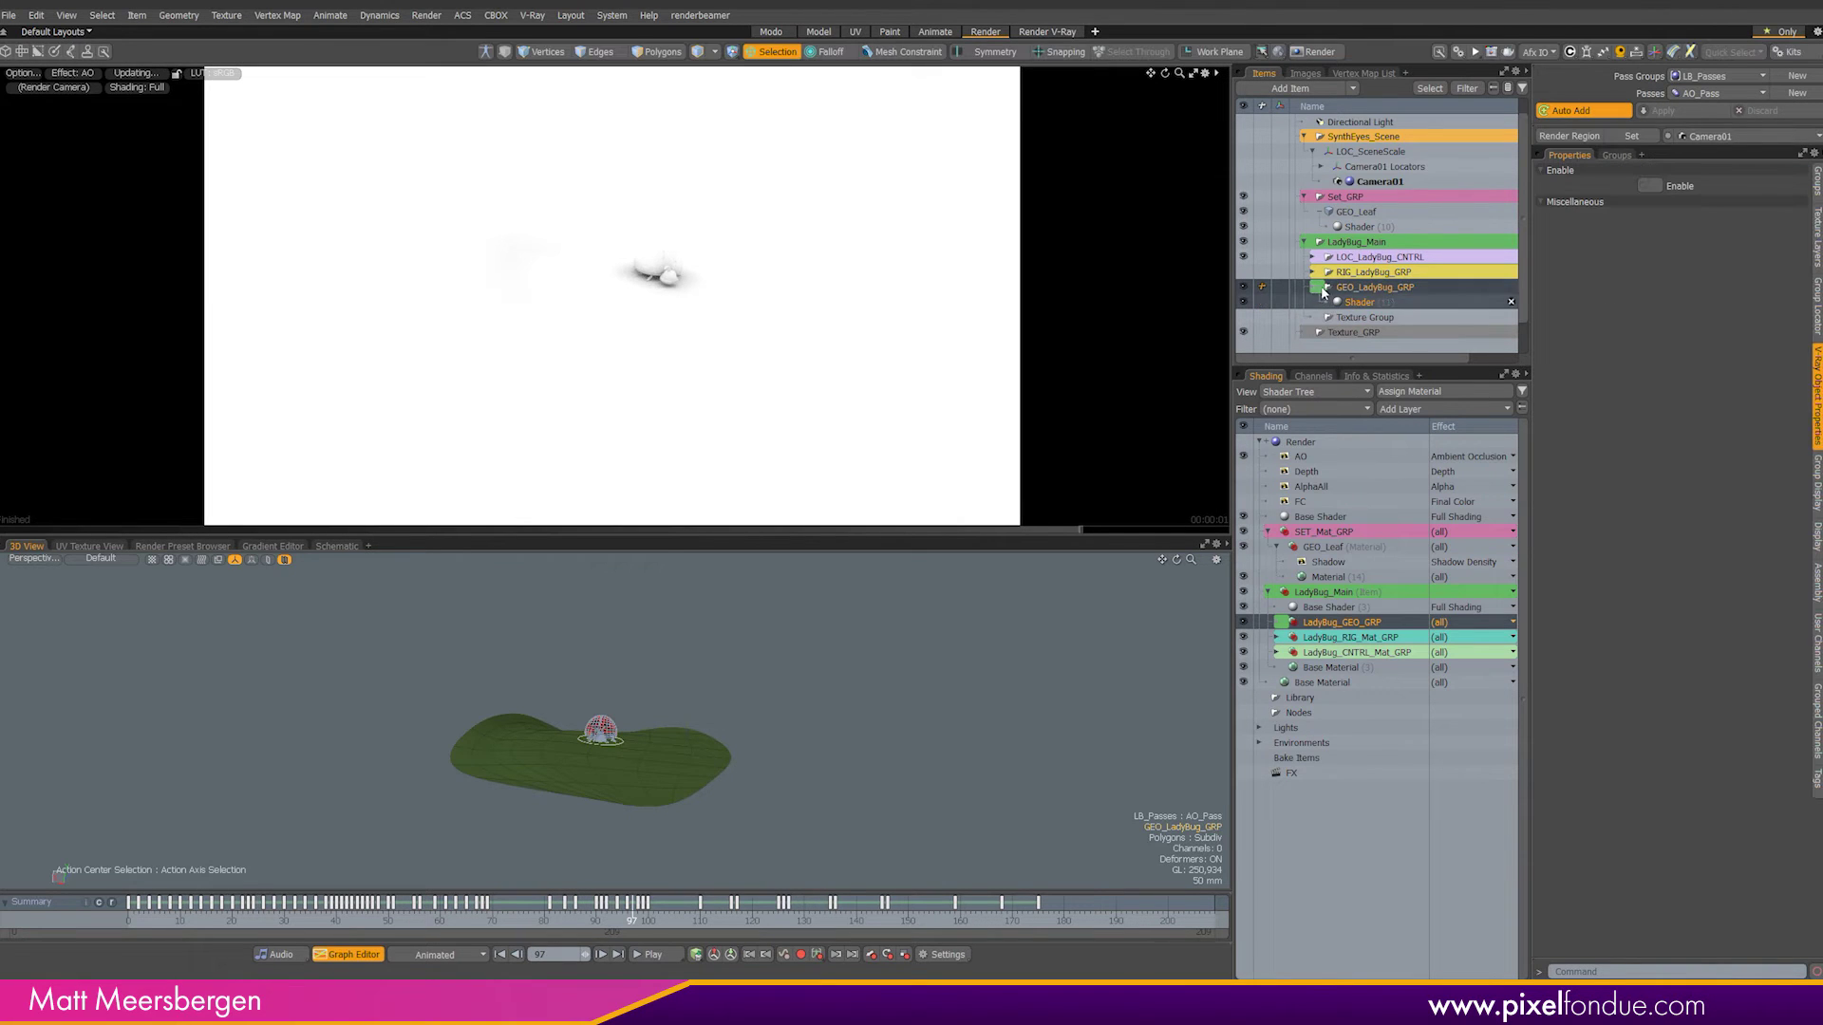
Step: In AO_Pass, turn off Visible to Camera on the GEO_LadyBug_GRP shader and set the render antialiasing to 8 Samples/Pixel
left_click(1319, 287)
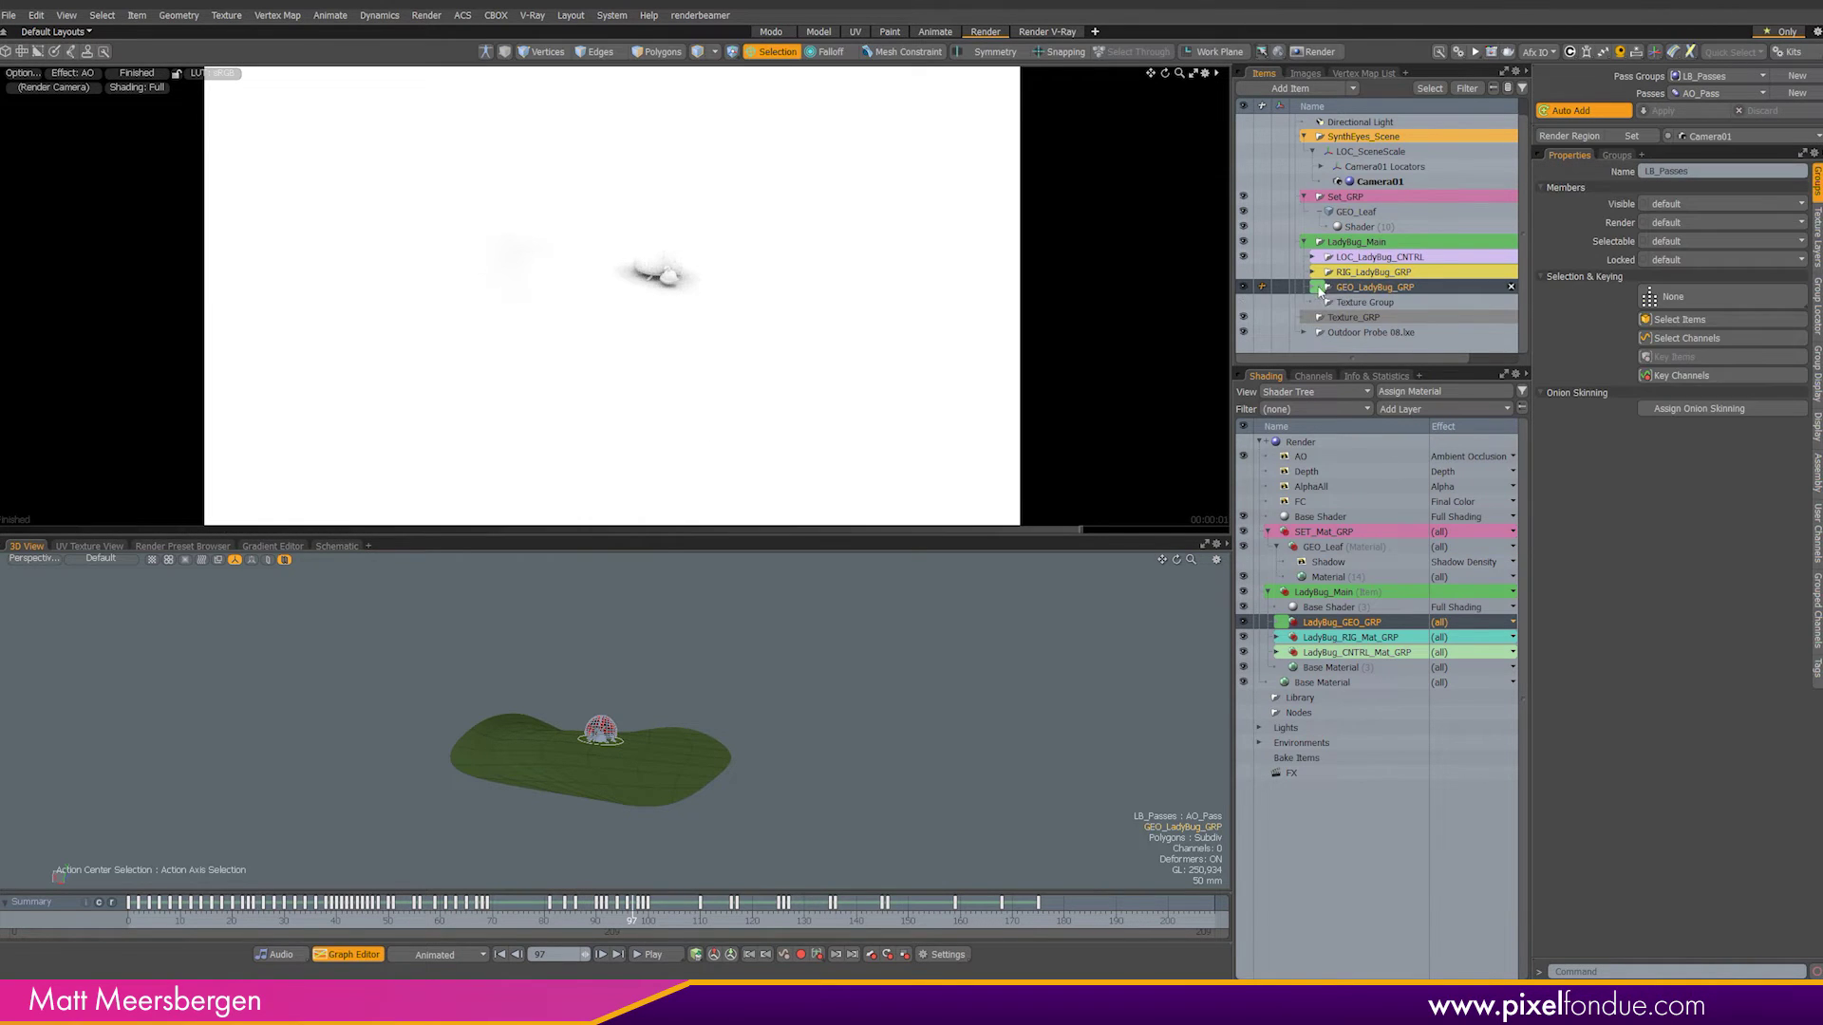
left_click(1319, 286)
left_click(1358, 303)
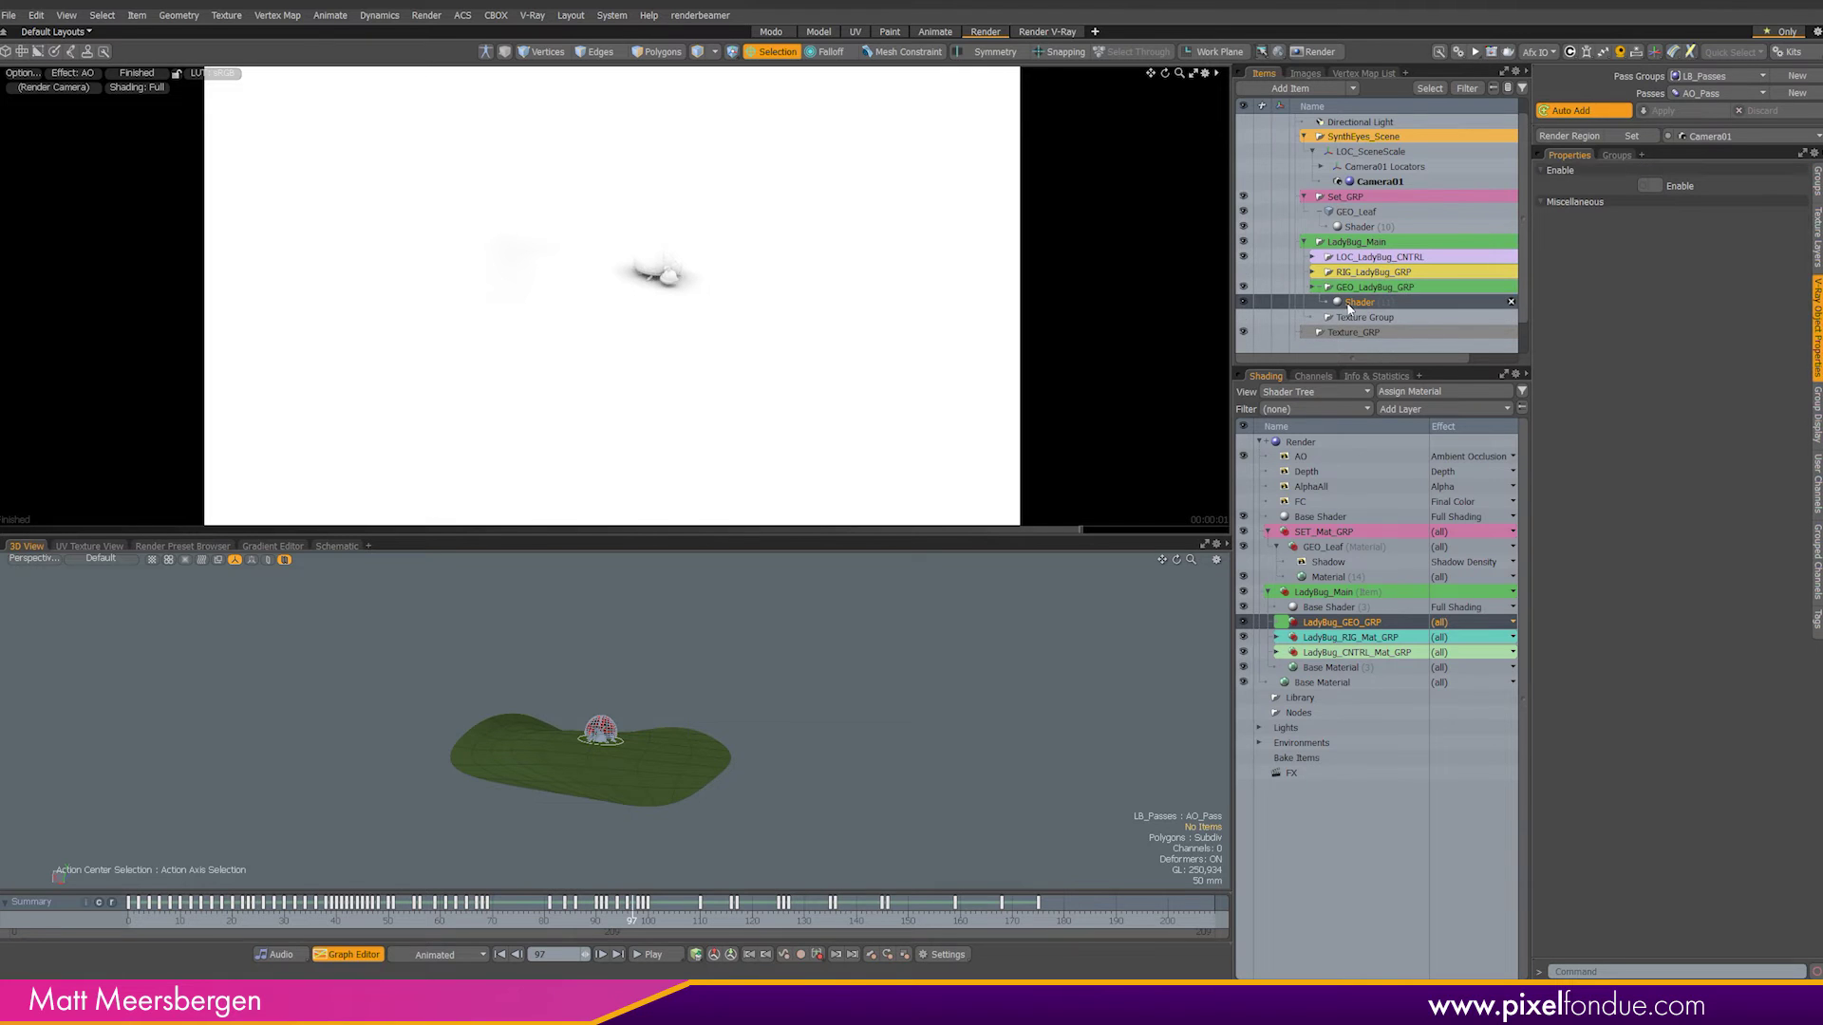
left_click(1814, 249)
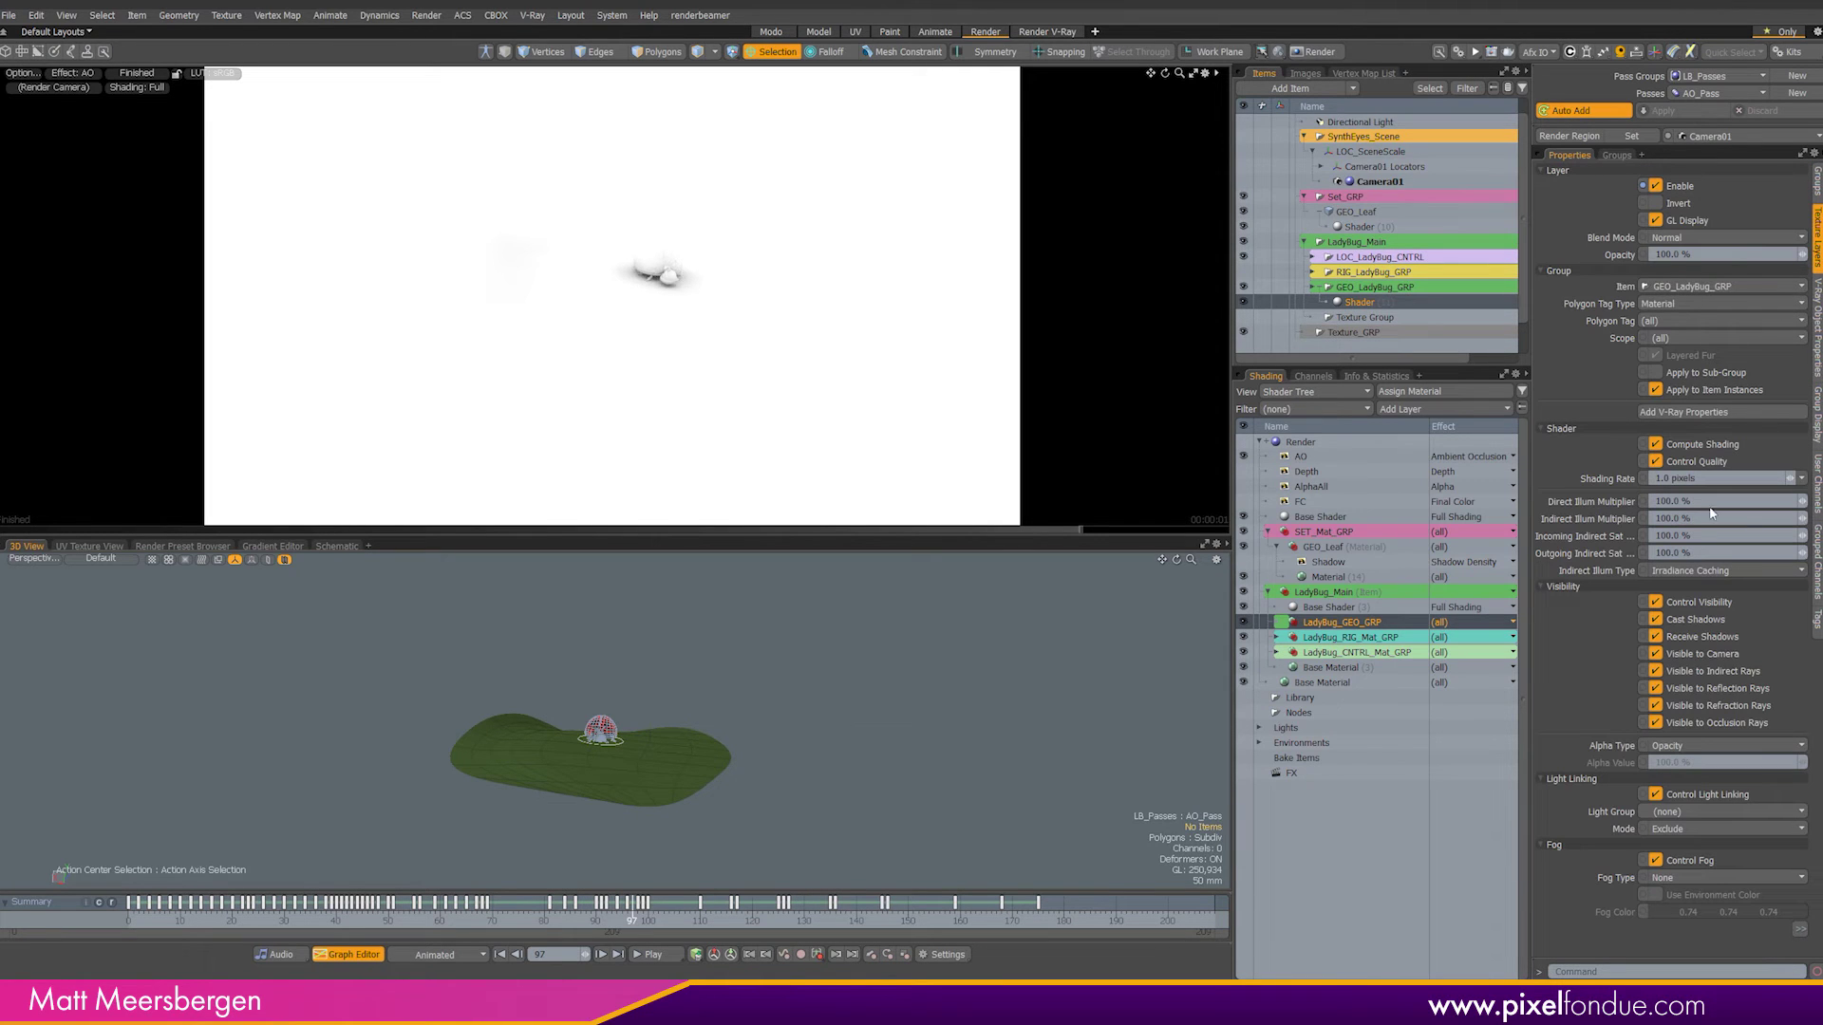
left_click(1657, 655)
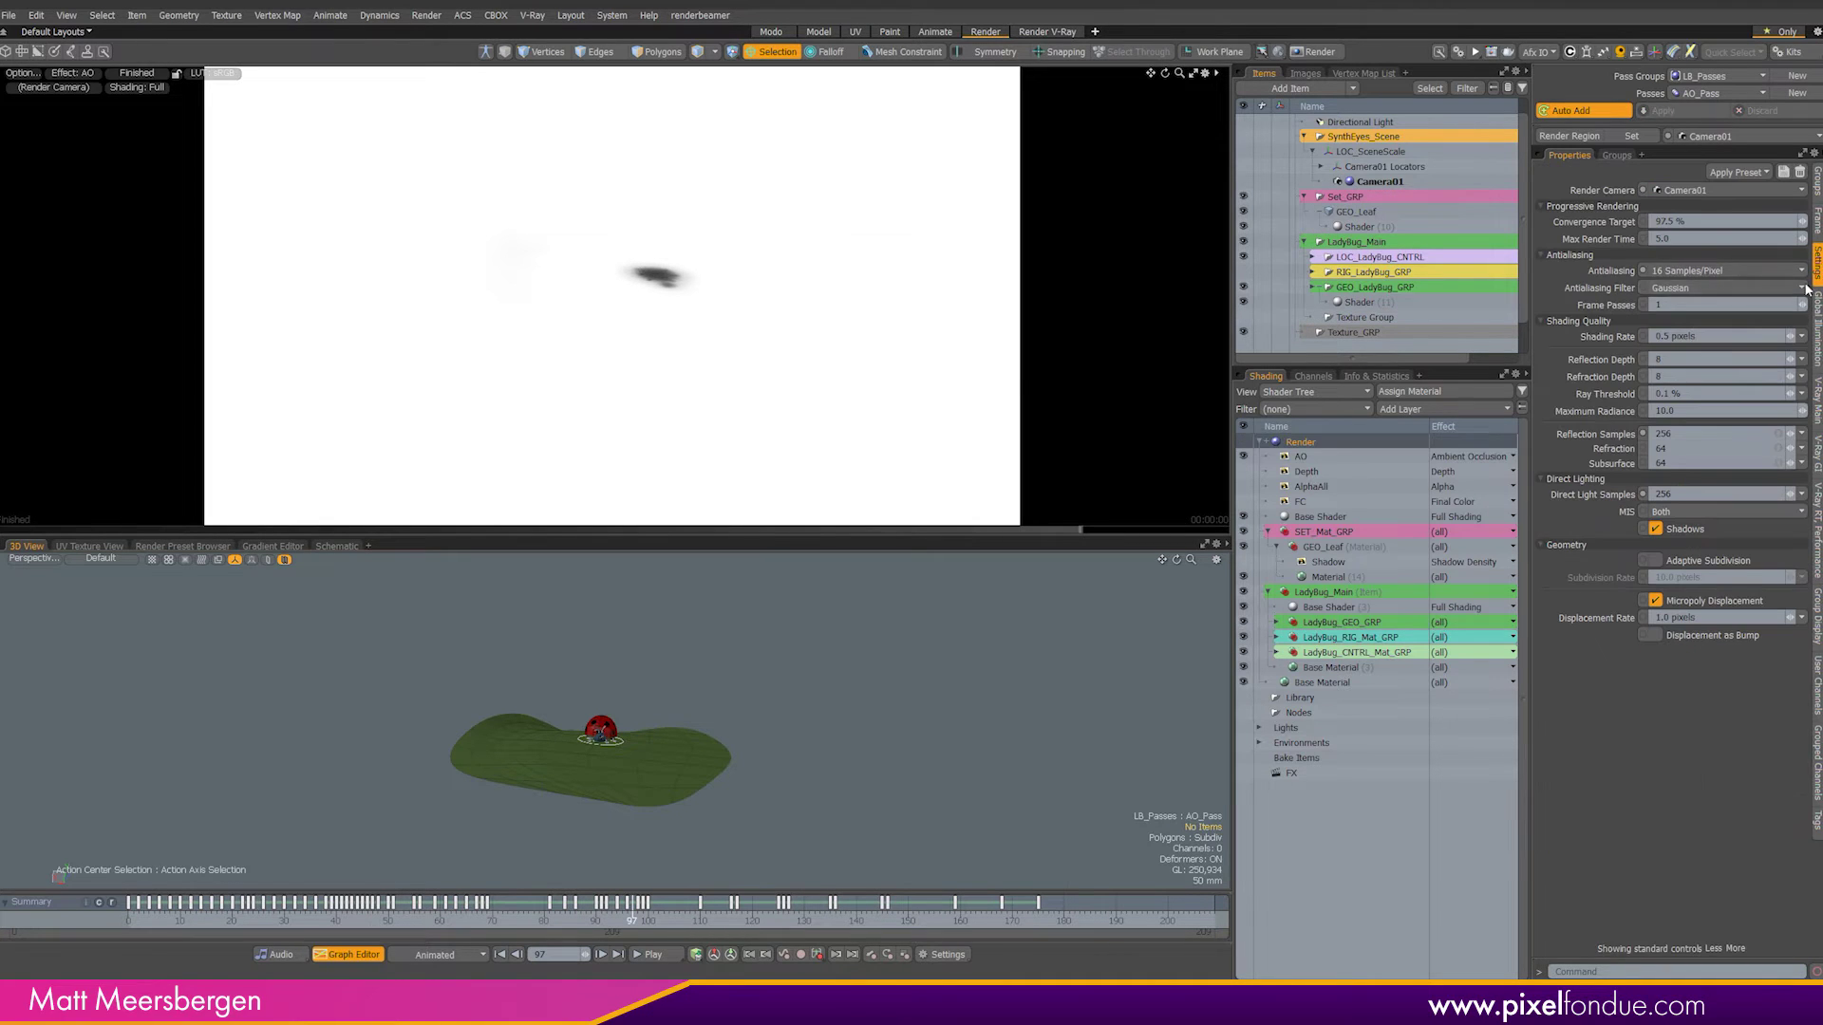
left_click(1699, 271)
left_click(1670, 259)
Step: Add a pass named Shadow_Pass to LB_Passes and check it in the group's list of passes
left_click(1794, 93)
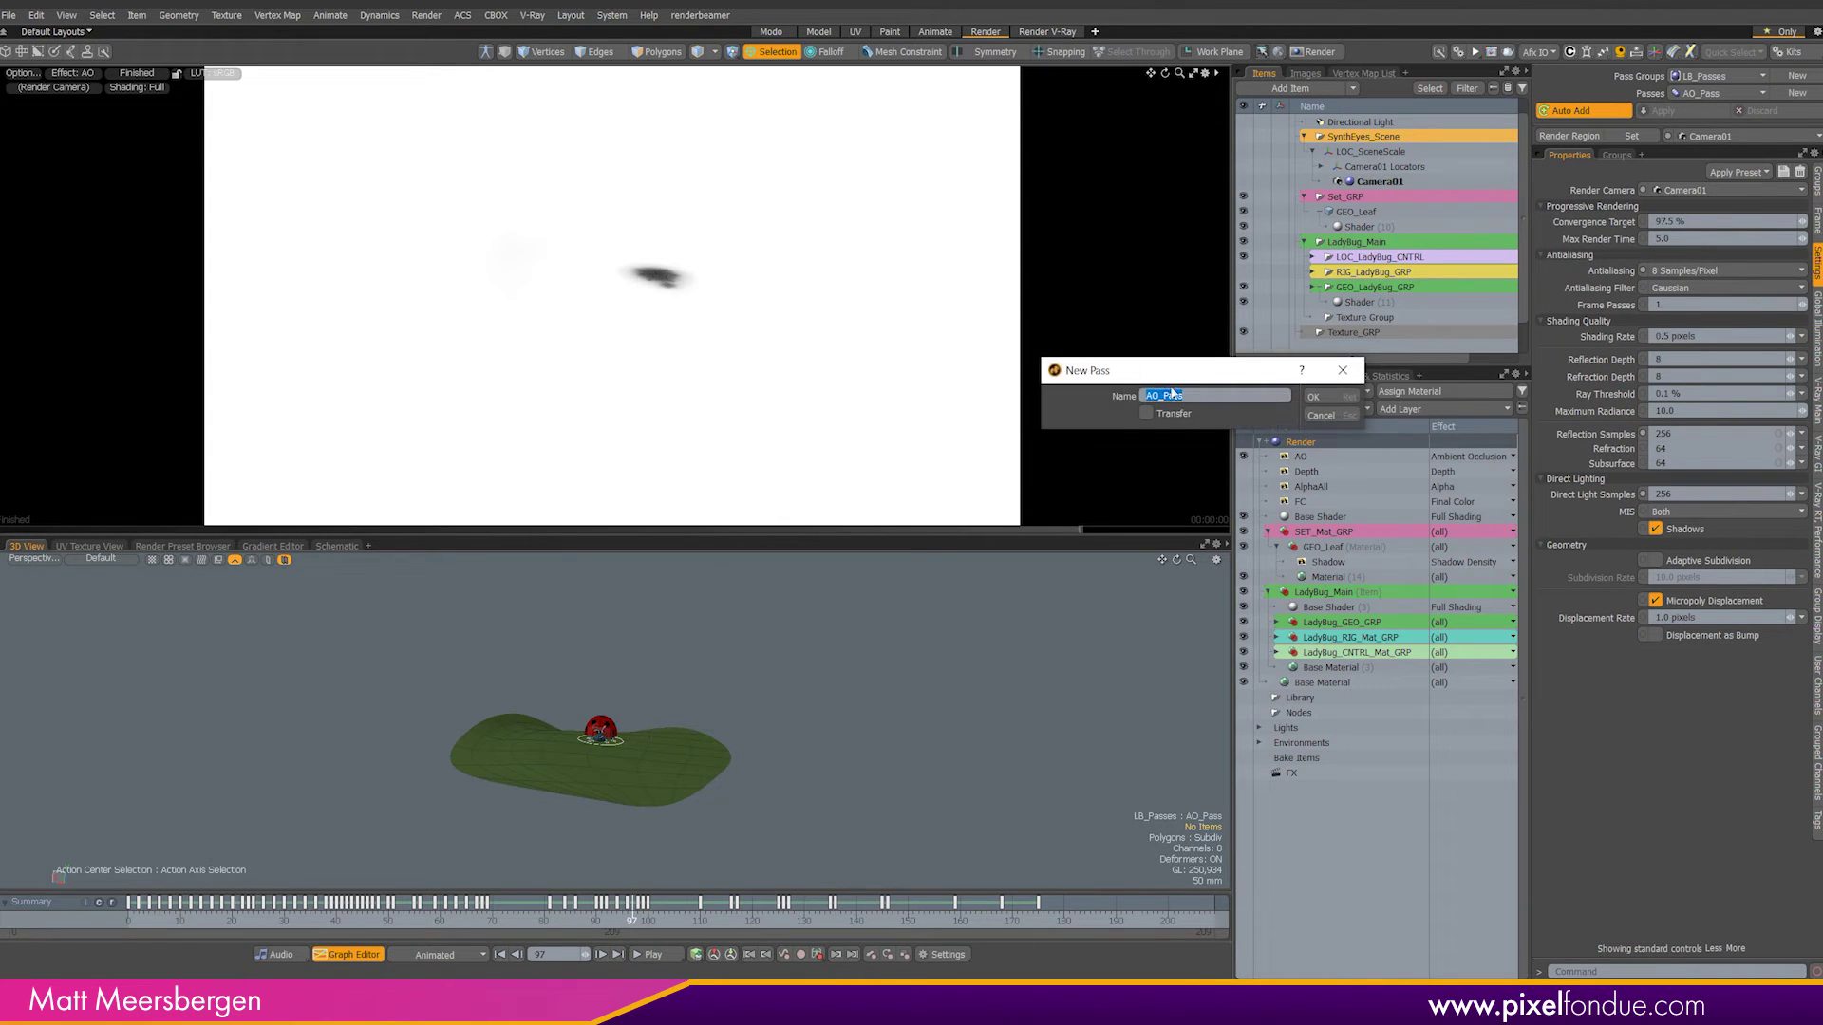
type("Shadow_Pass")
left_click(1315, 396)
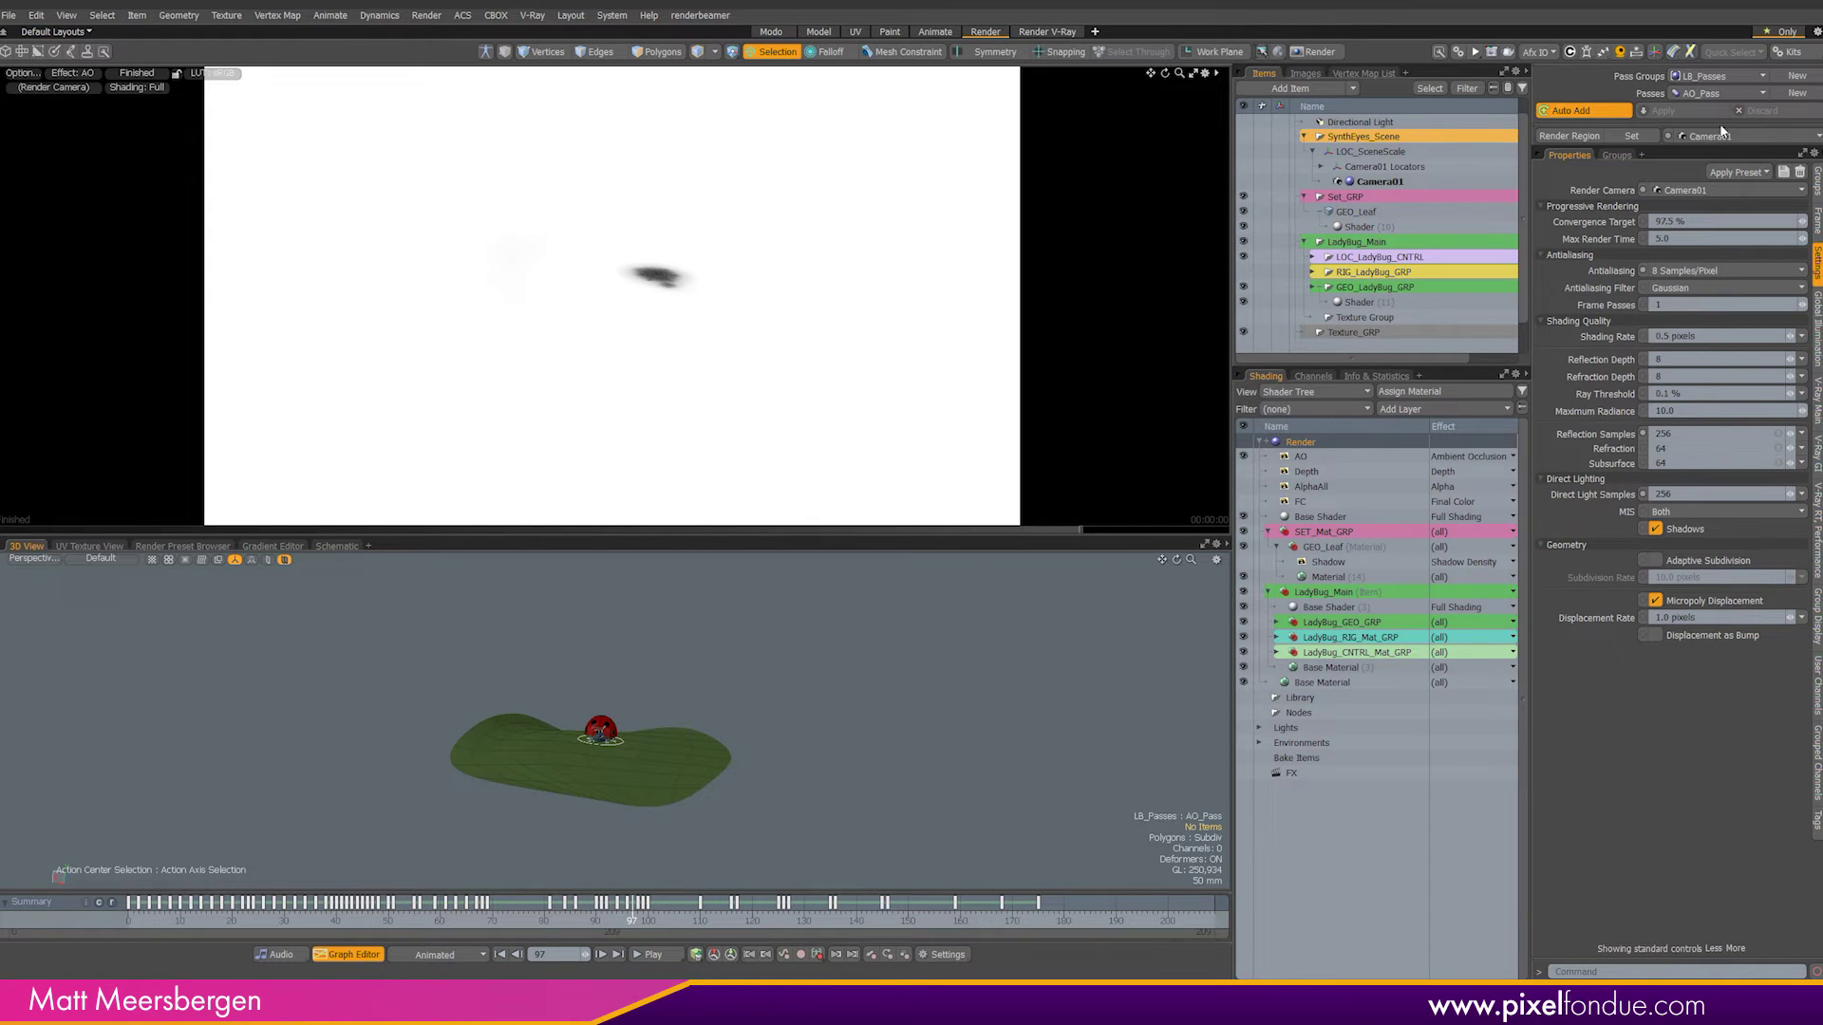
left_click(1616, 154)
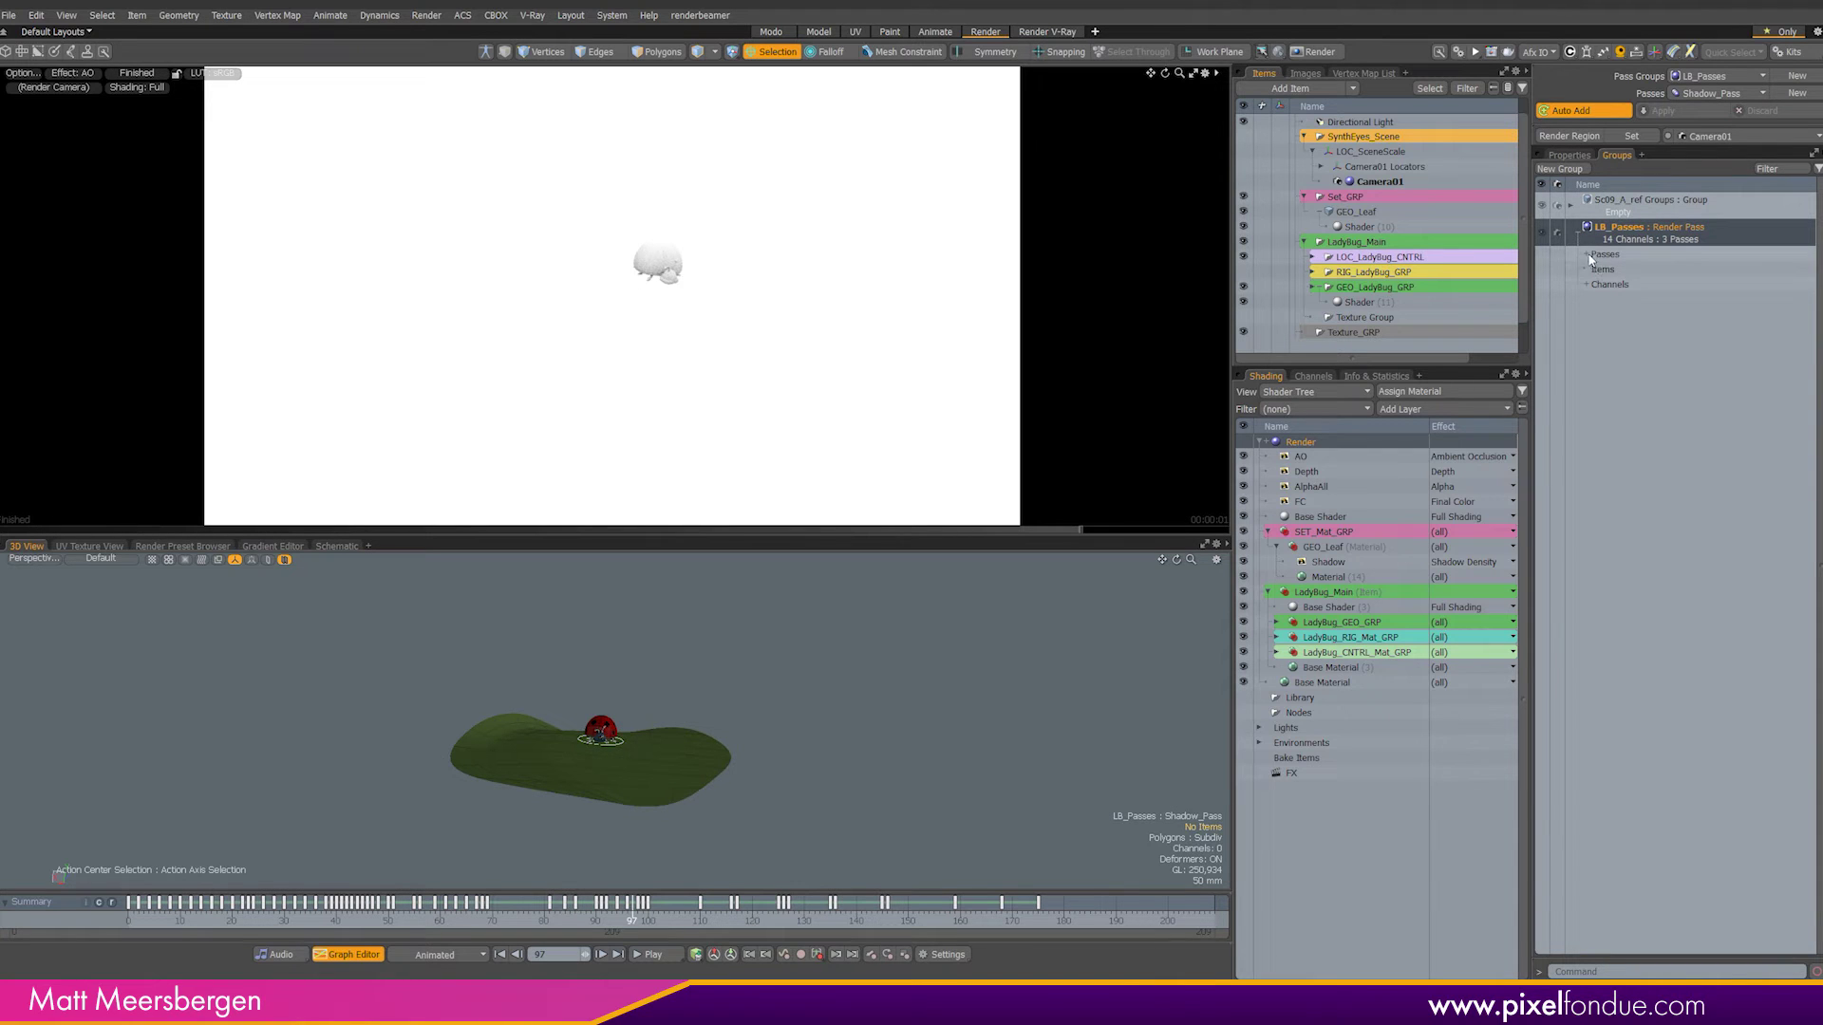
left_click(1586, 254)
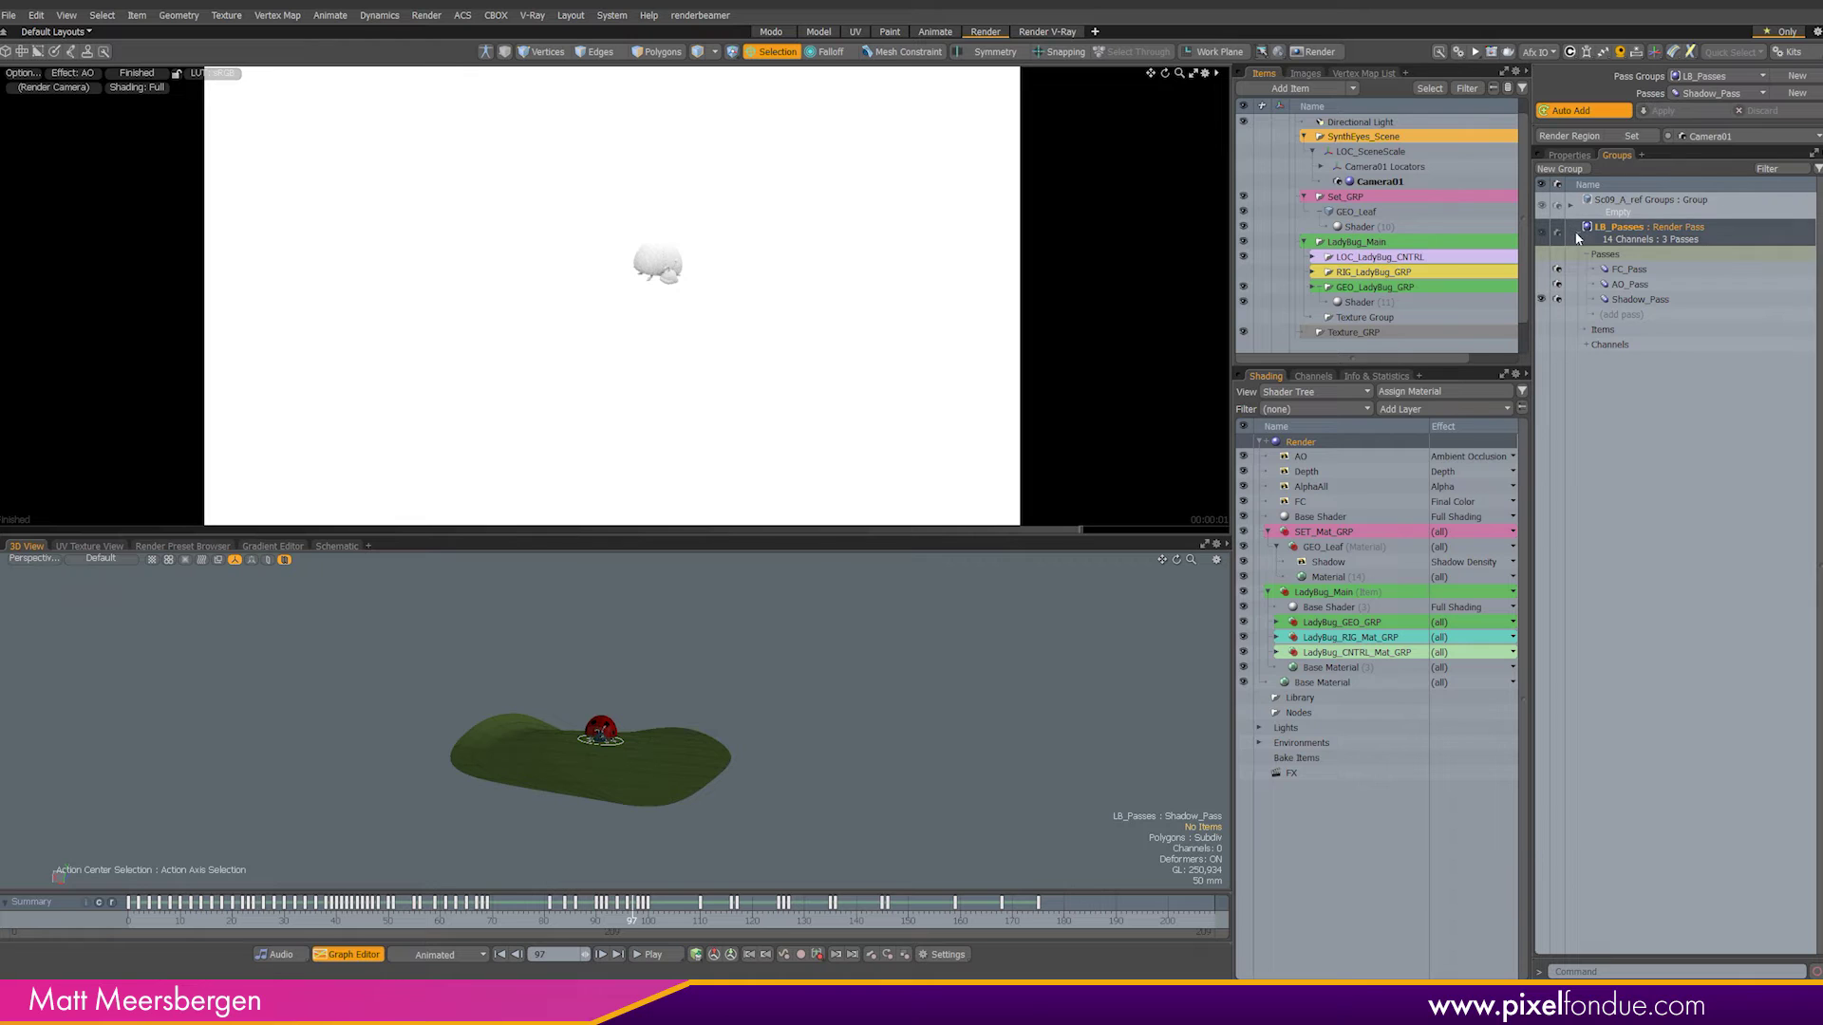
left_click(1568, 155)
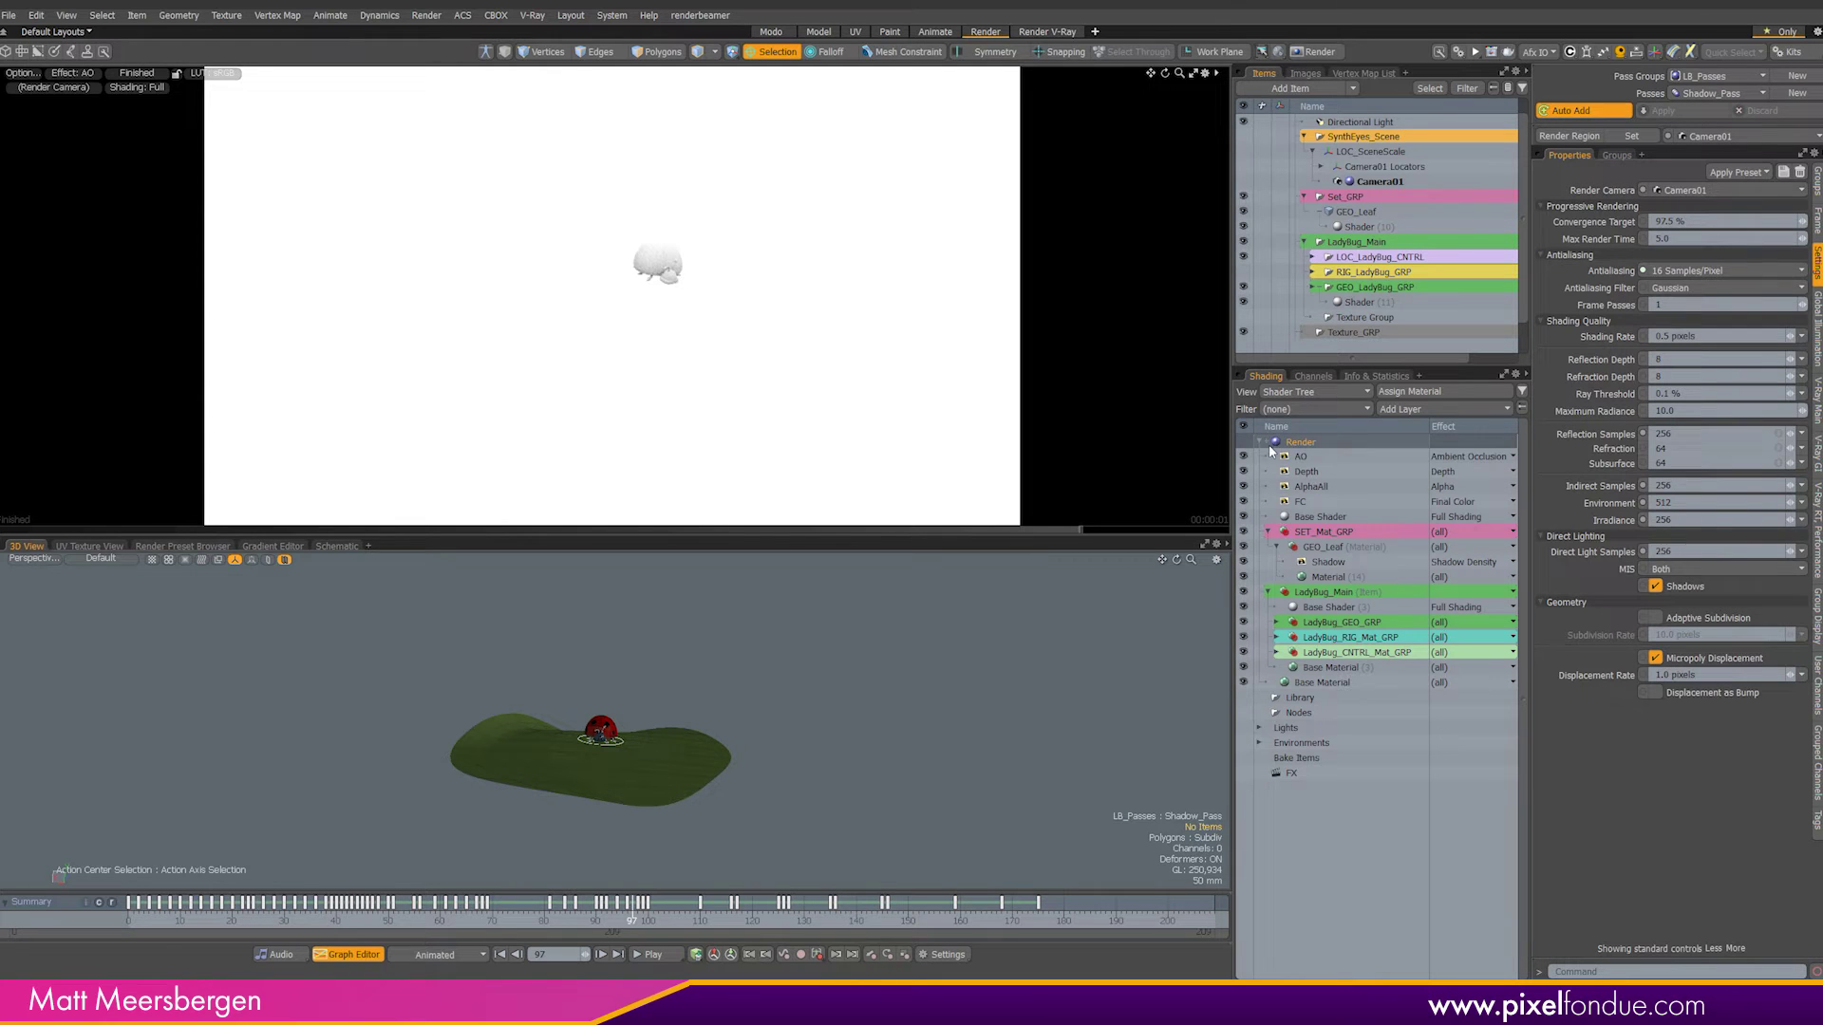
Step: Hide the AO, Depth, AlphaAll and FC outputs in Shadow_Pass
left_click(1243, 456)
left_click(1242, 472)
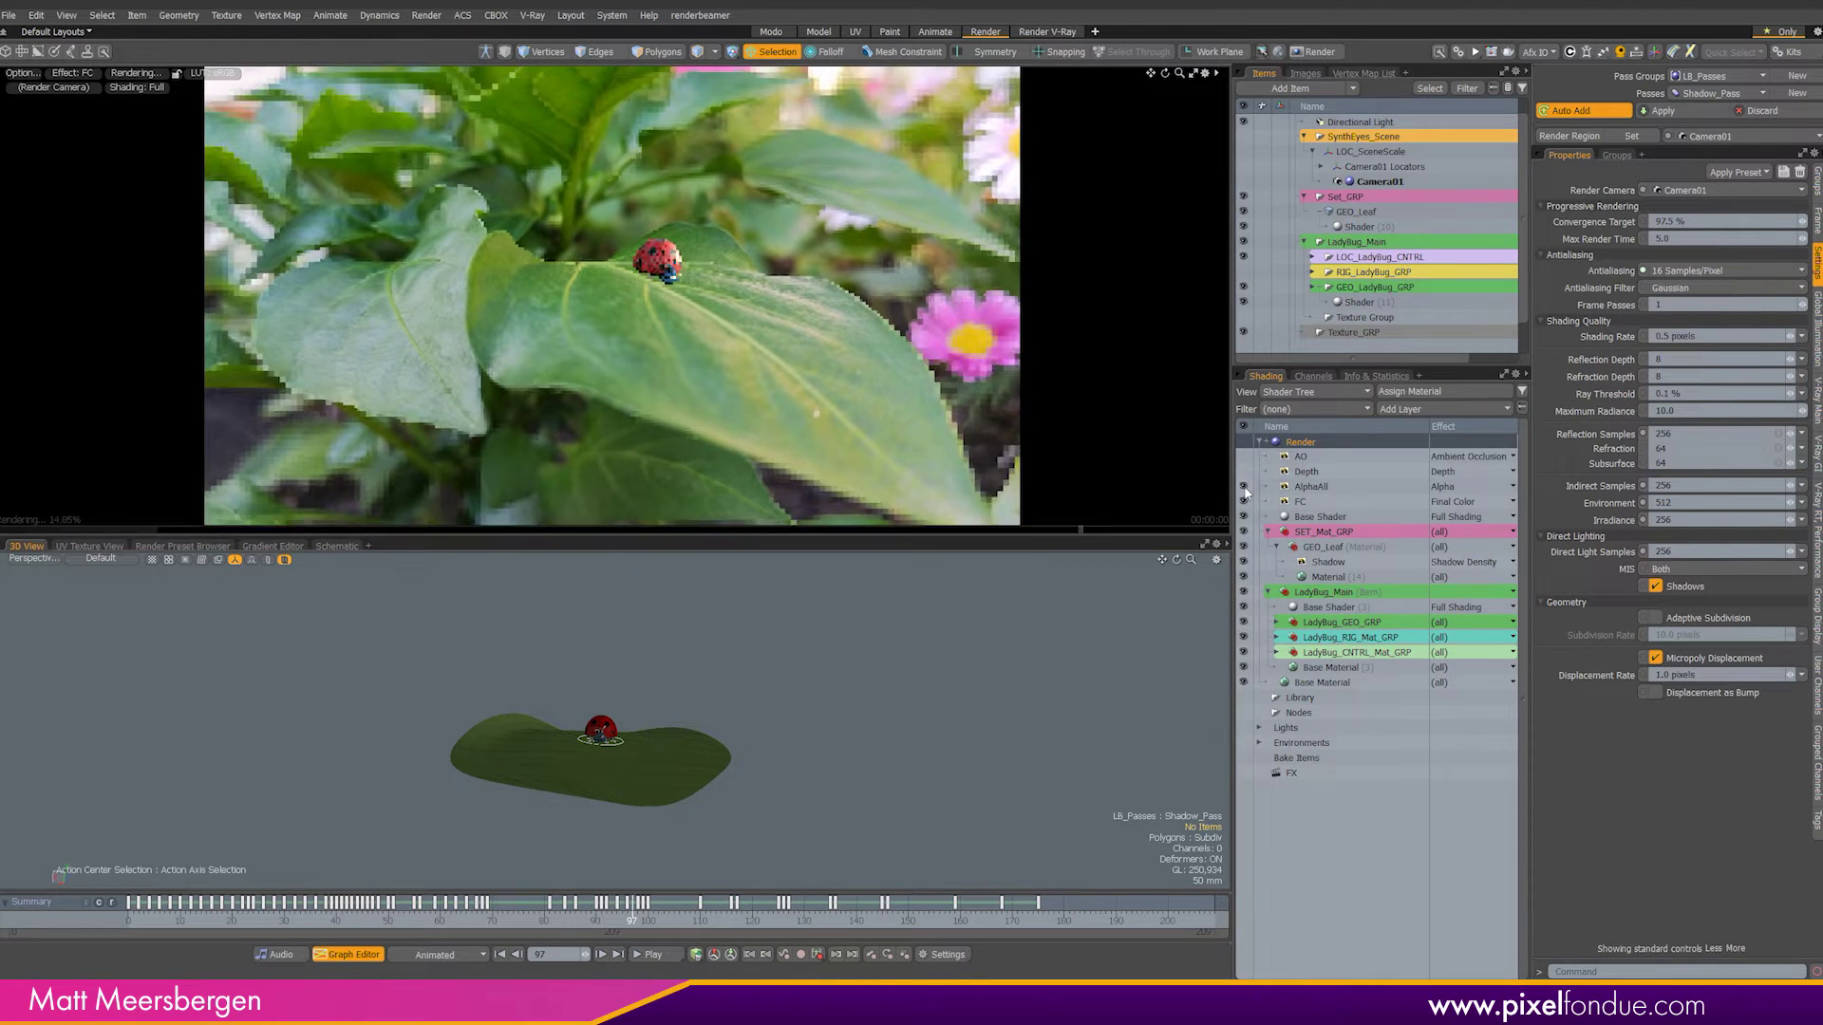
left_click_drag(1246, 492, 1244, 503)
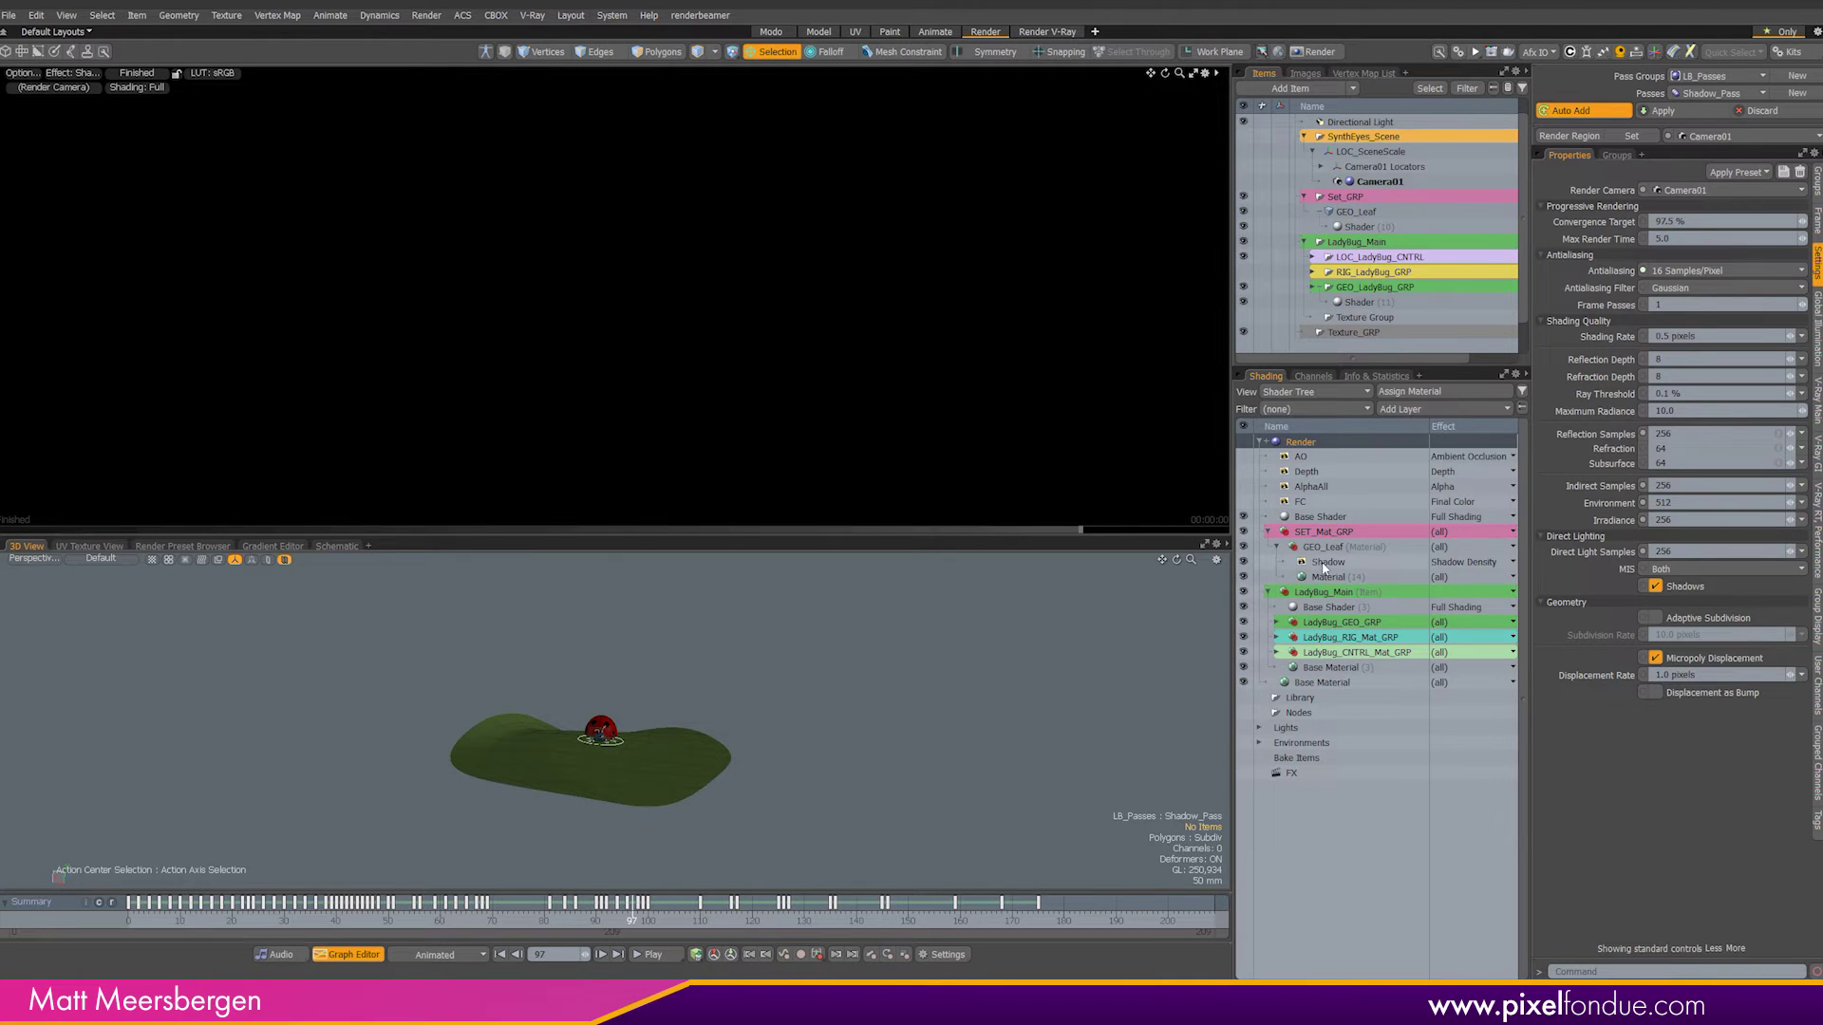
Step: Check the Shadow output and Directional Light settings, and make the leaf's Shader visible to camera in Shadow_Pass
left_click(1326, 562)
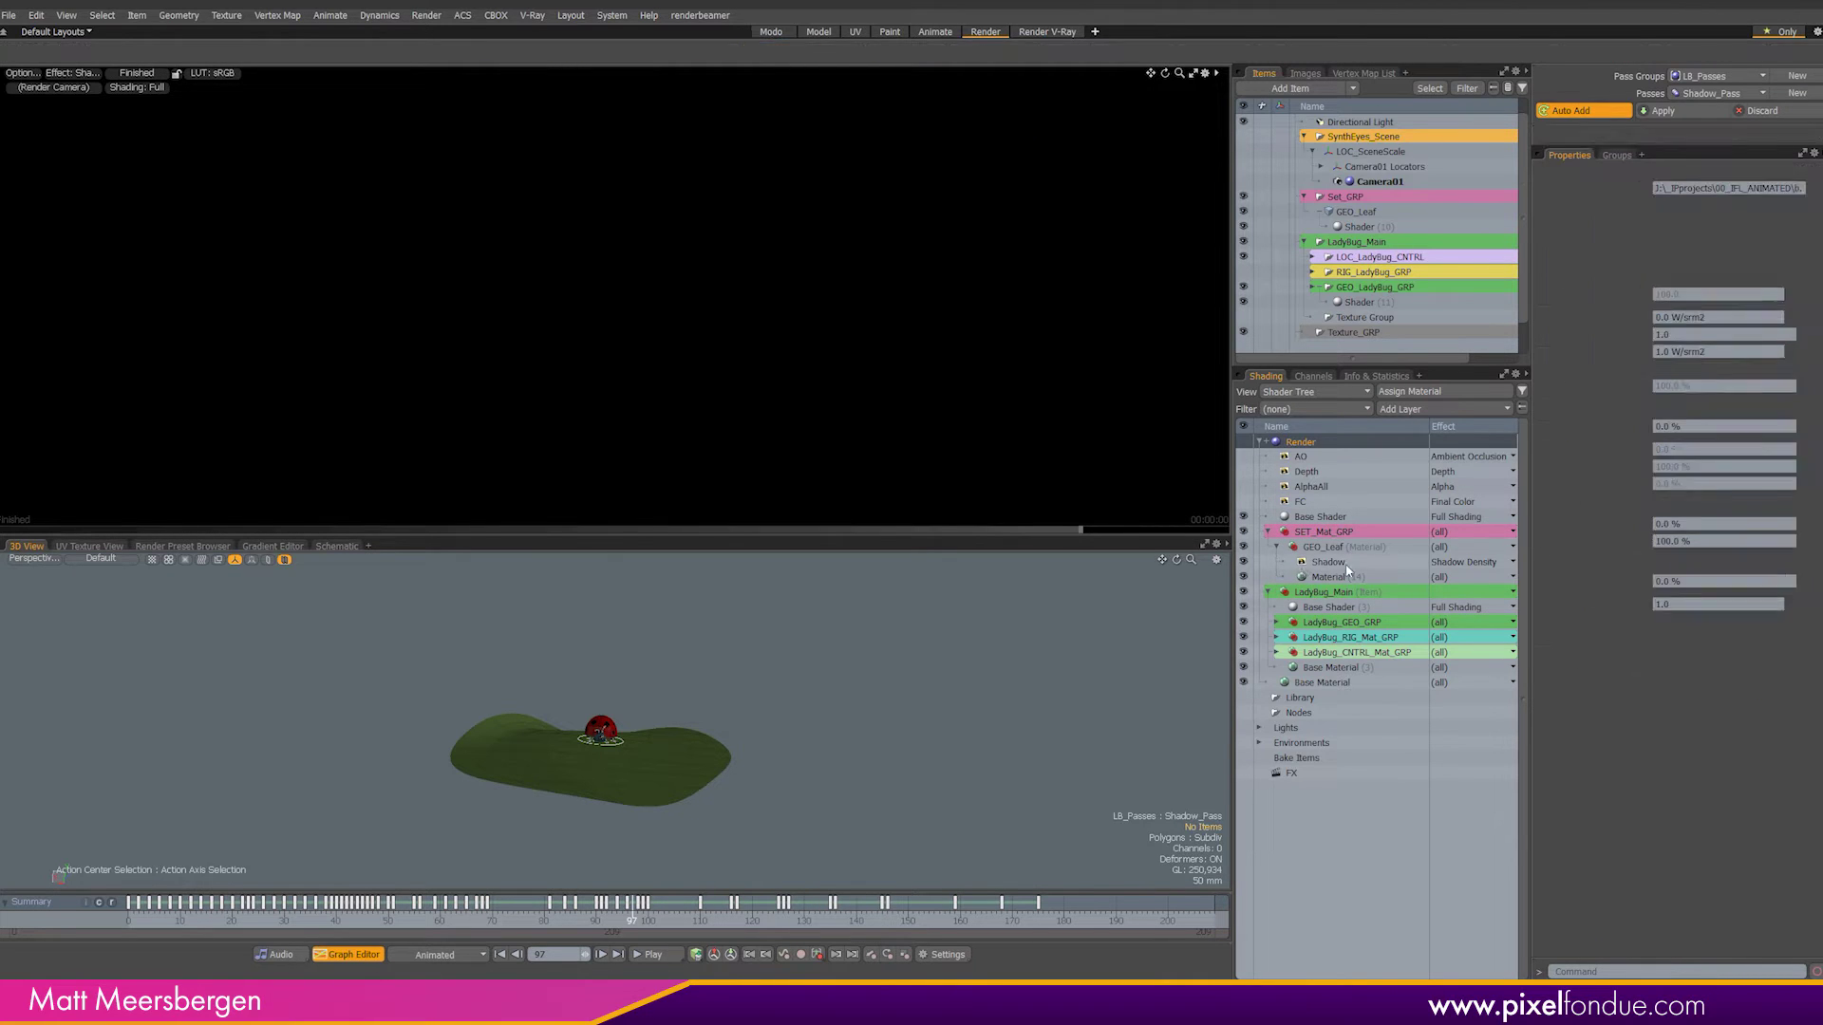
left_click(1358, 123)
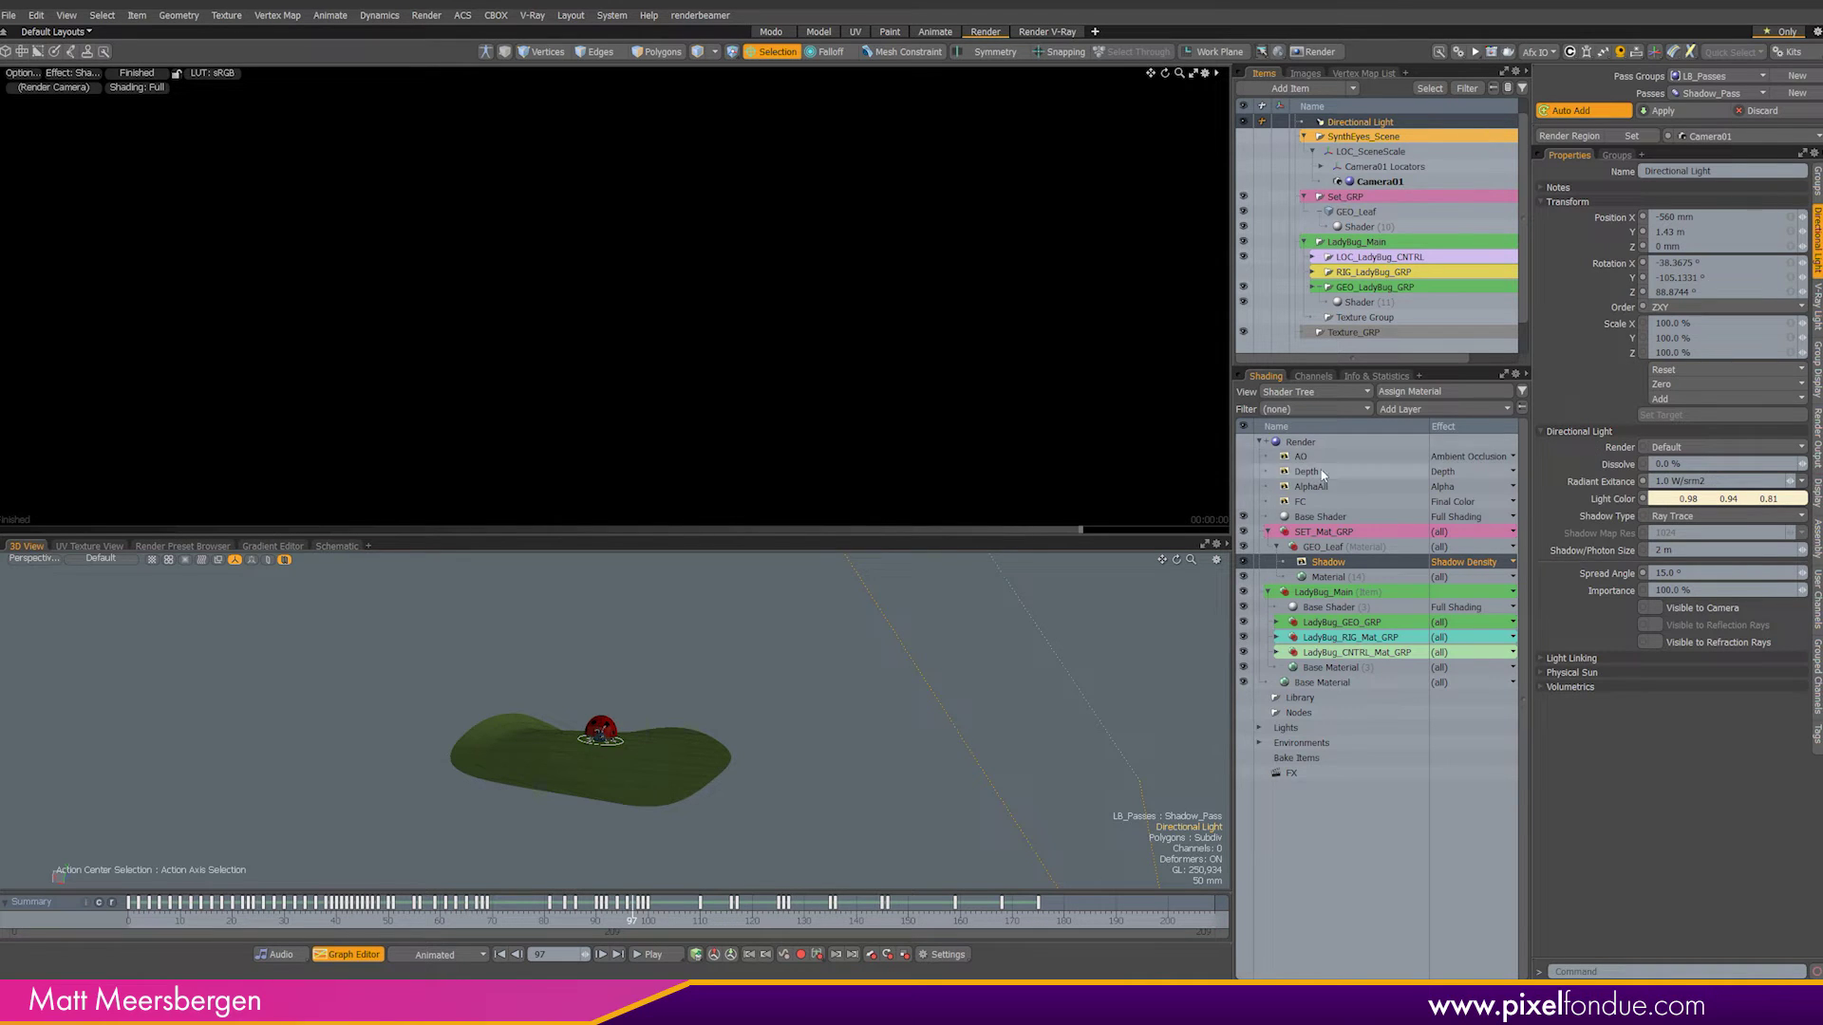
left_click(1301, 443)
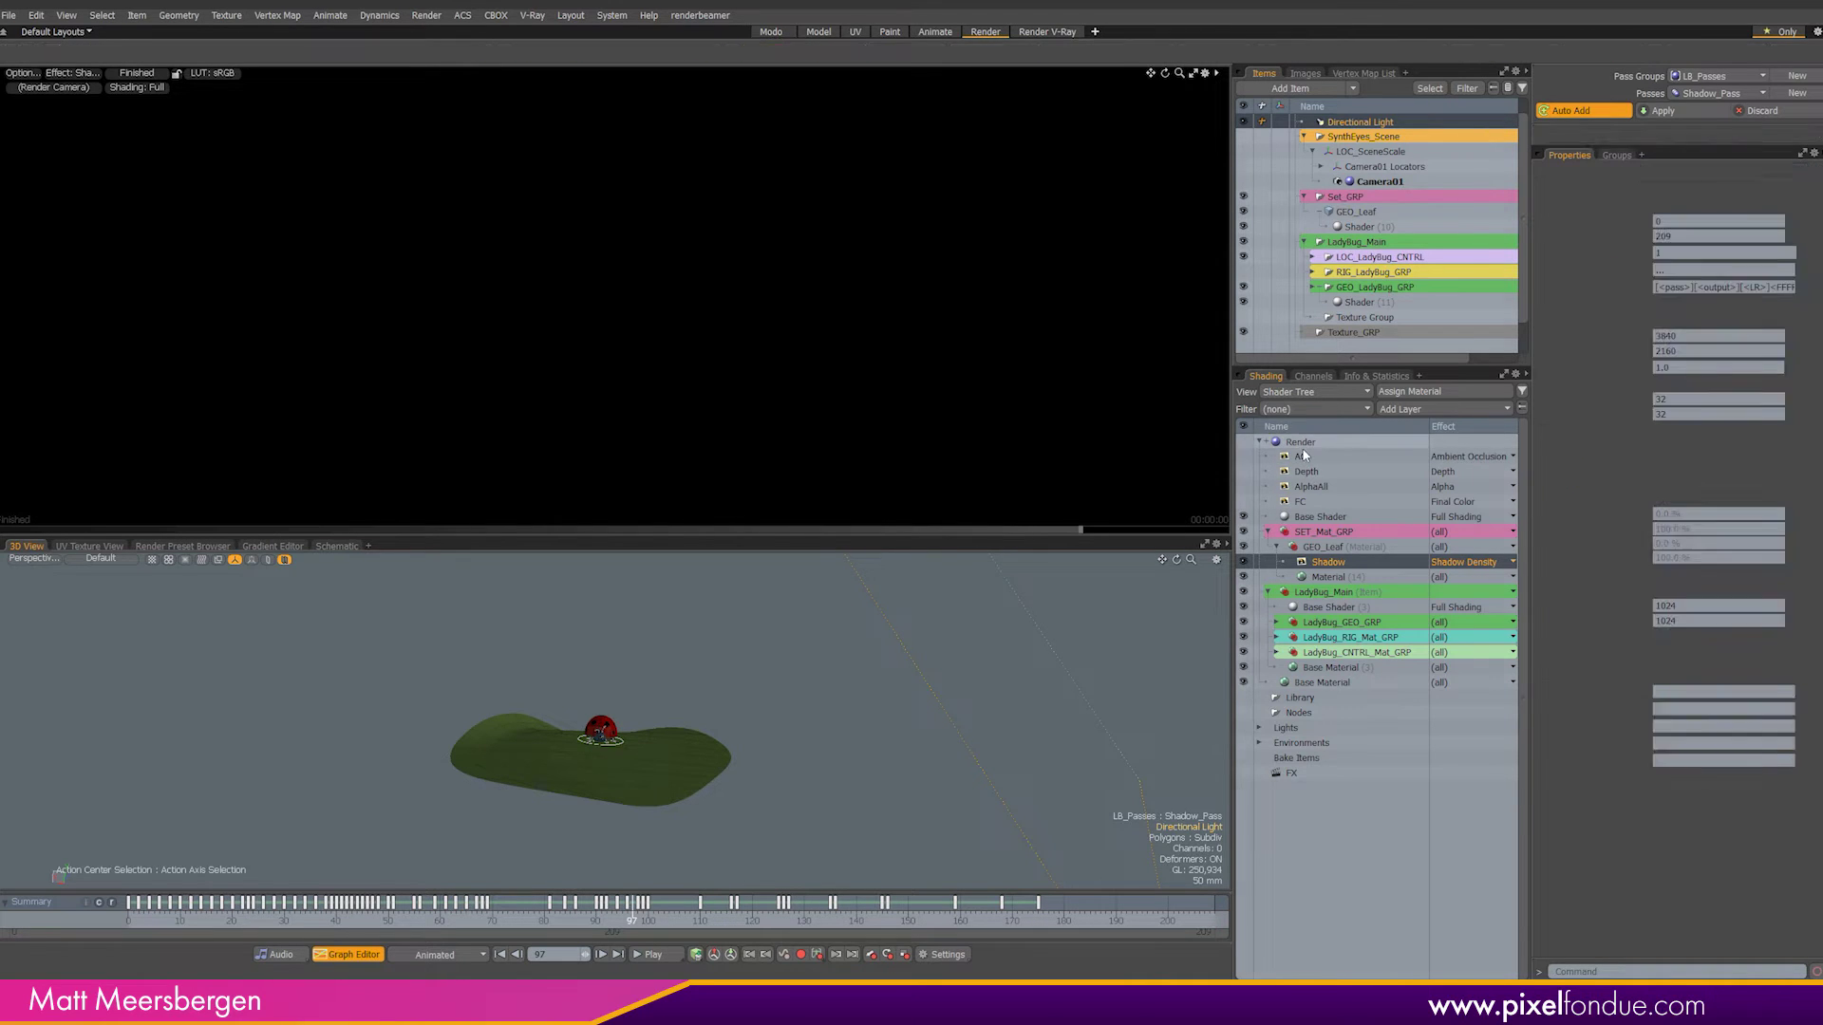
left_click(71, 77)
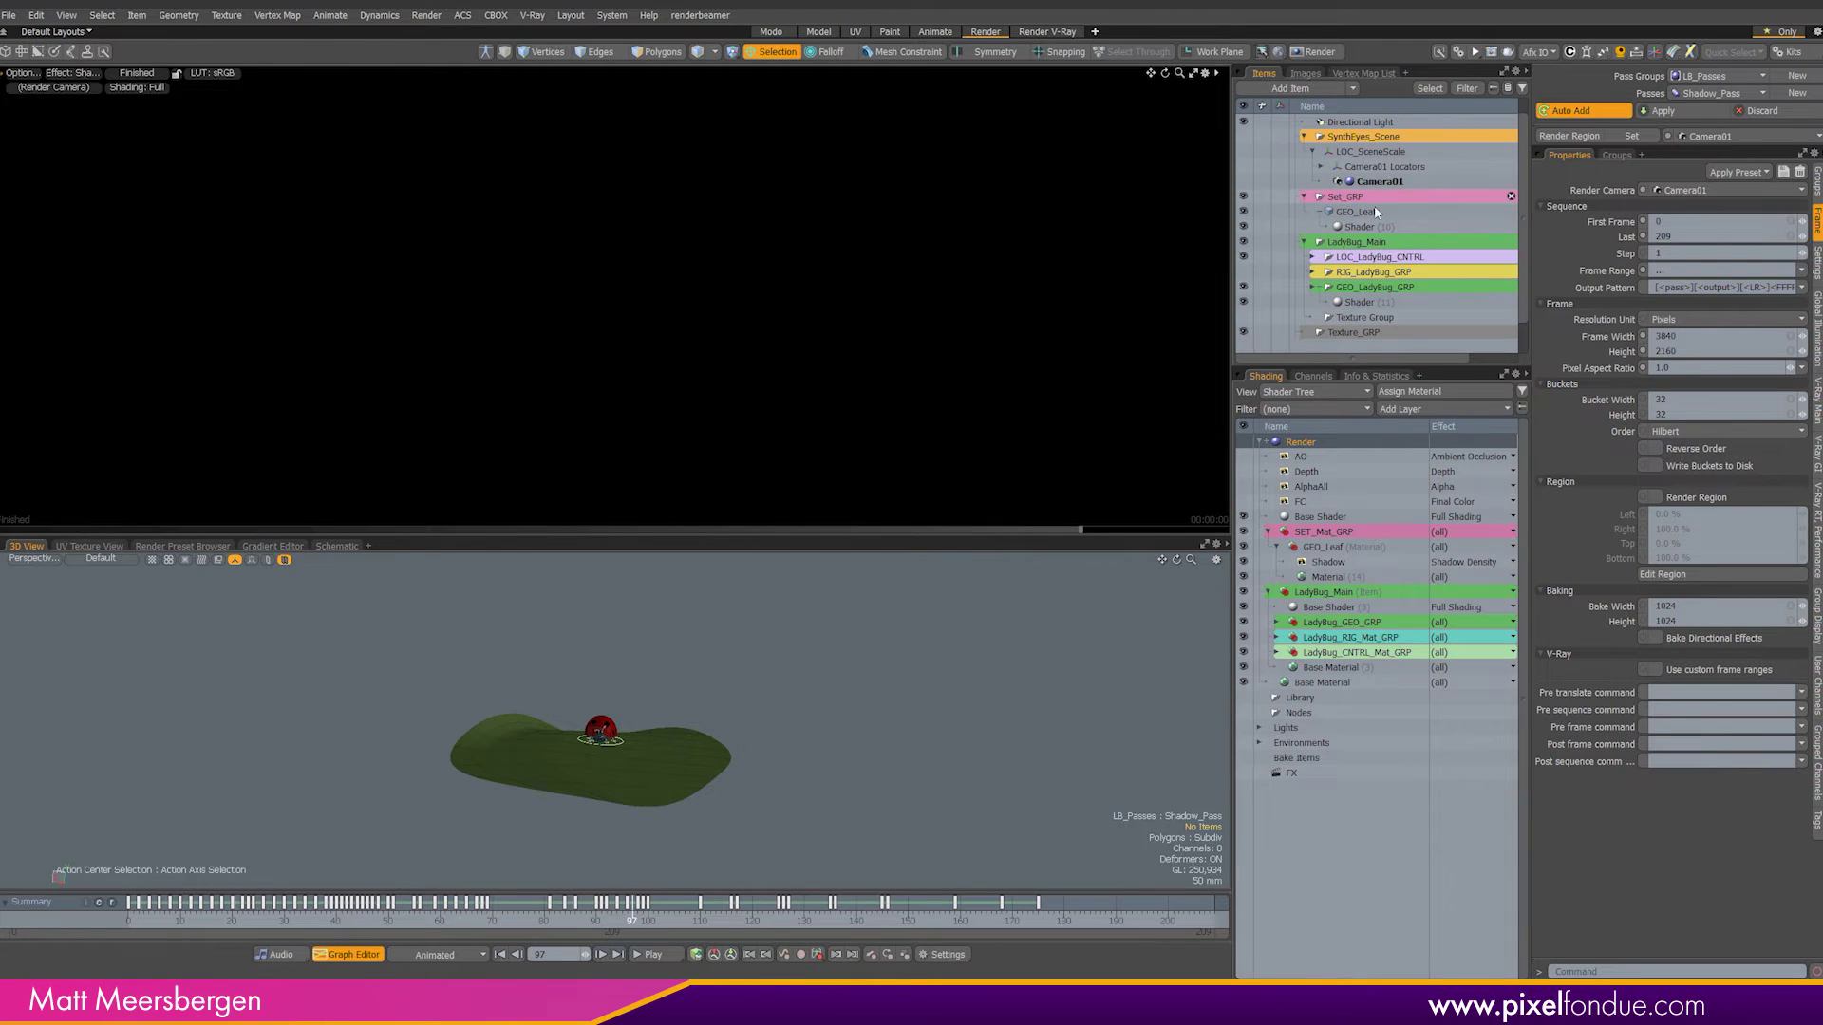
left_click(1353, 228)
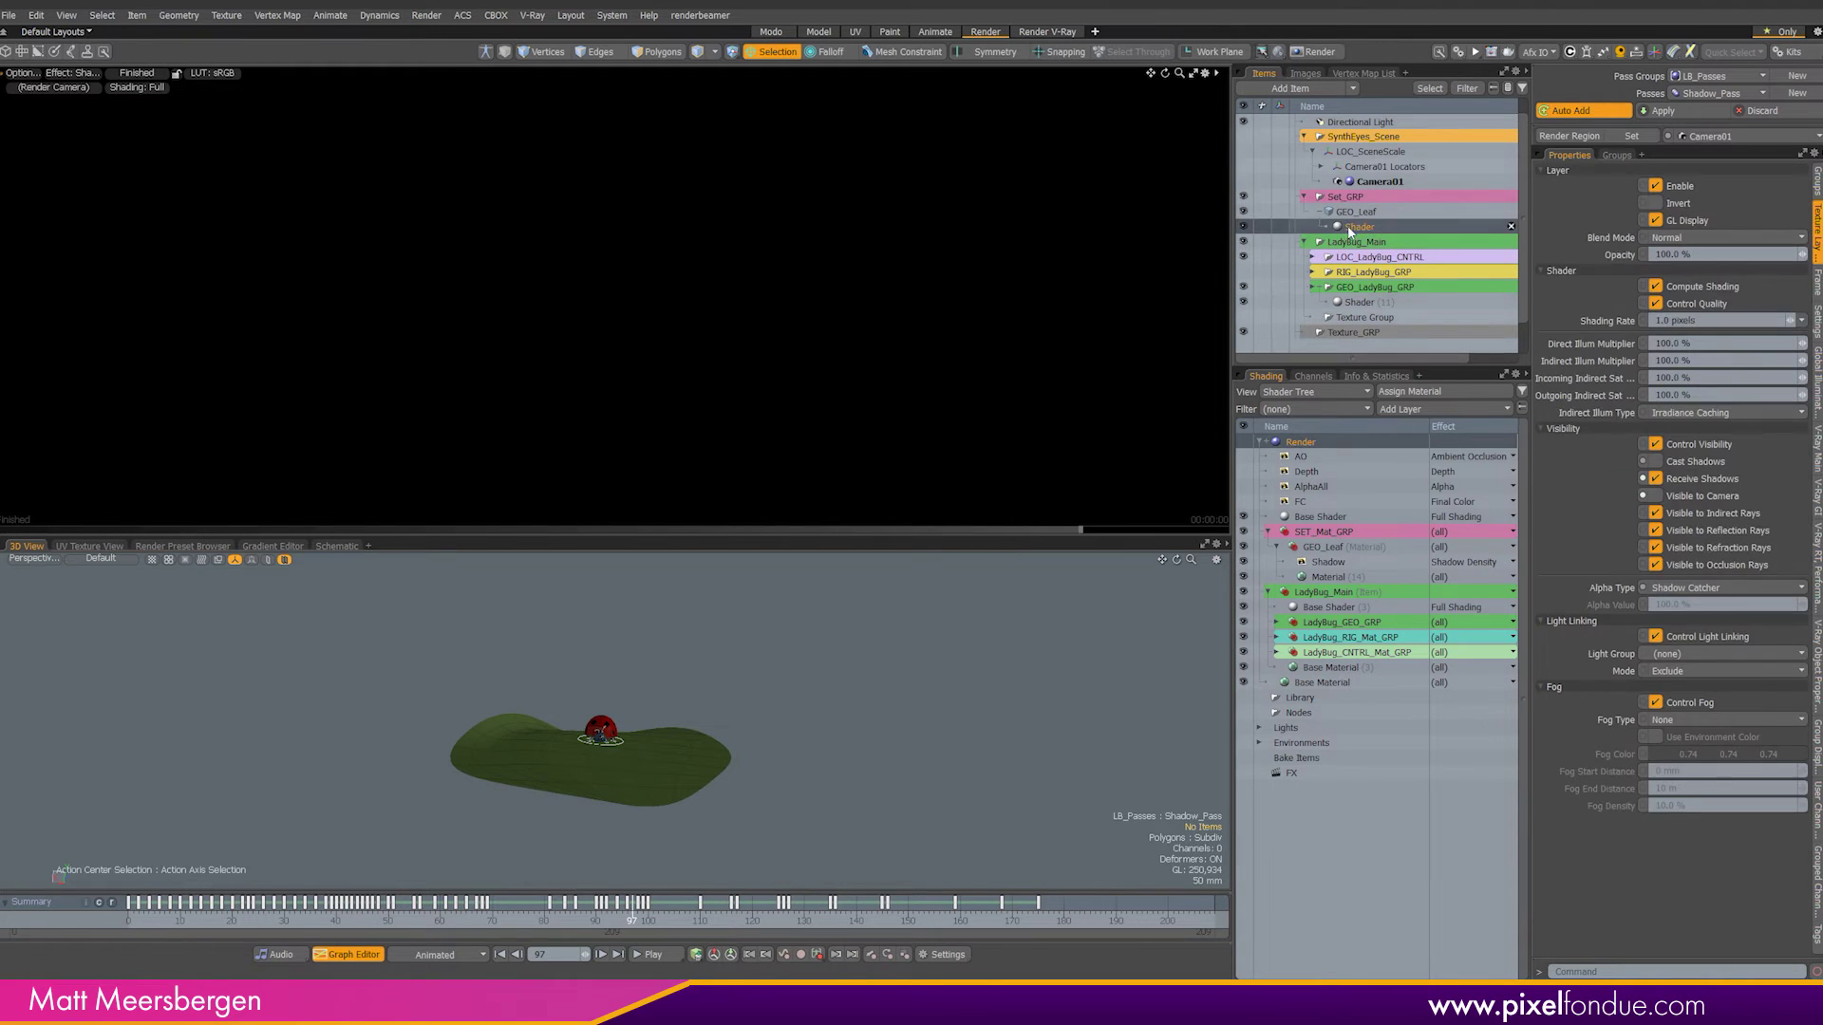
left_click(1655, 496)
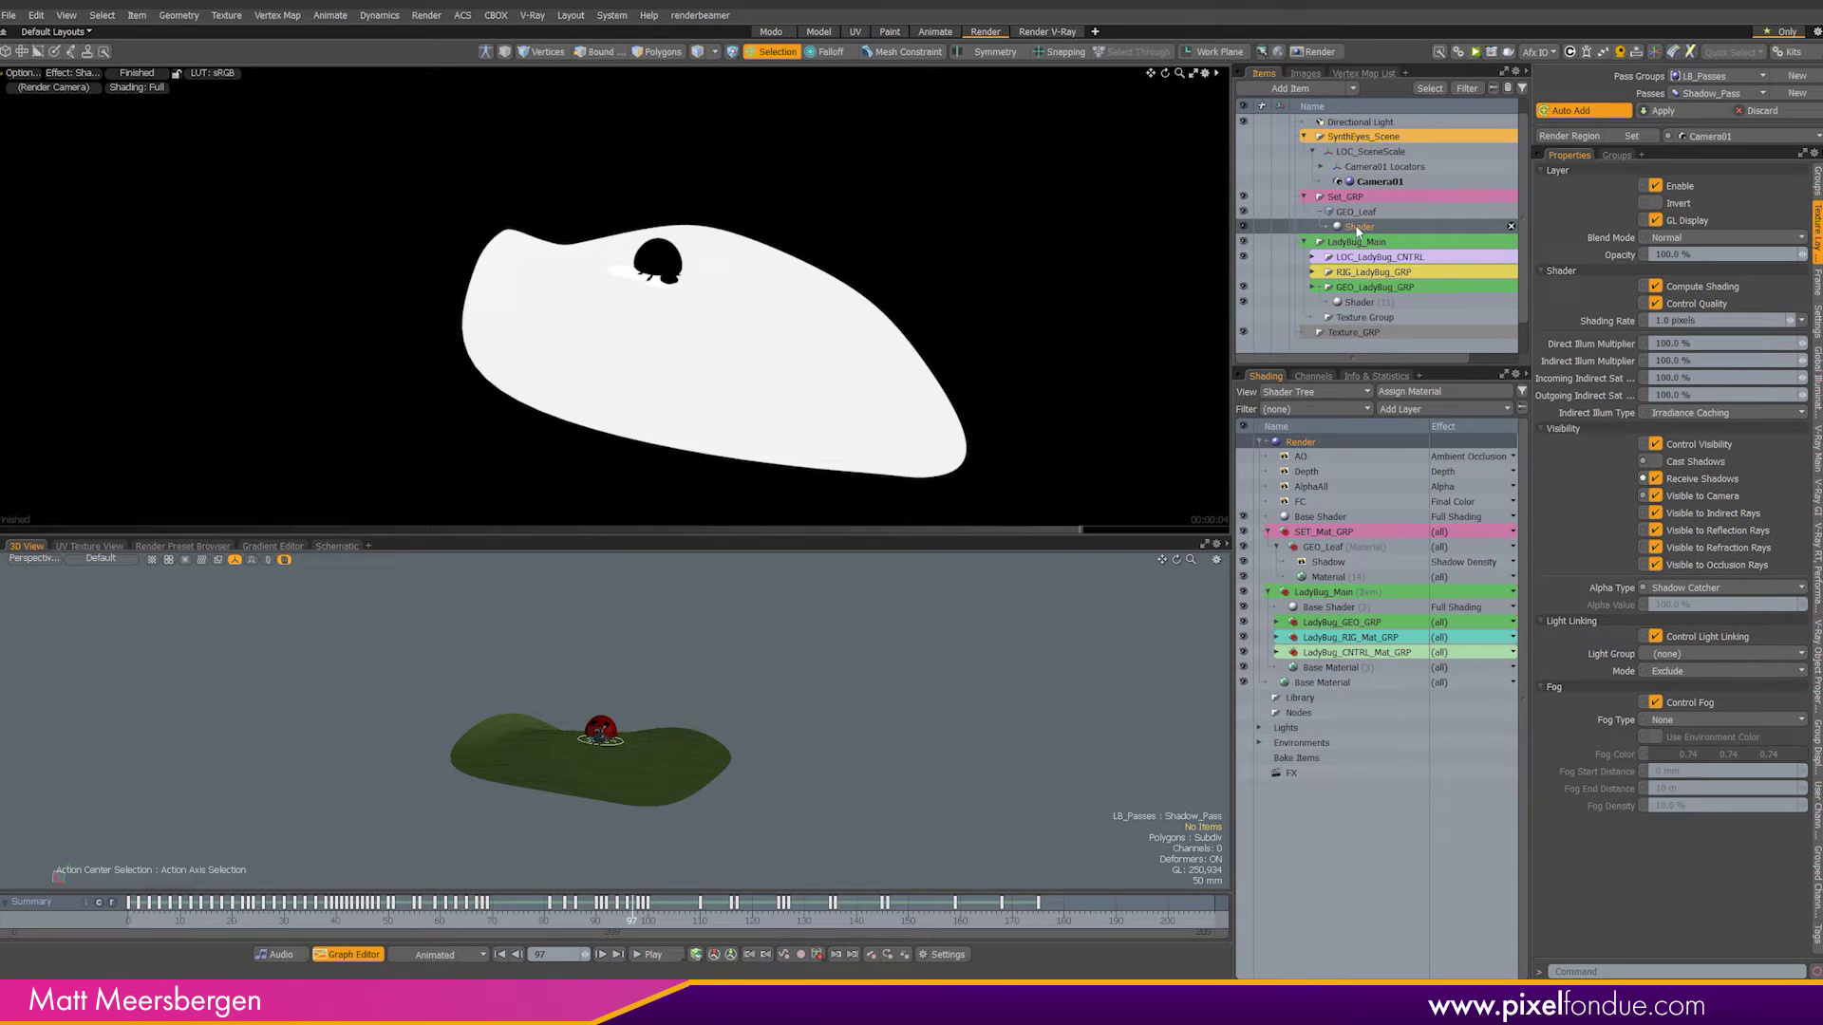
Step: Disable Indirect Illumination in the Render item's global illumination settings for Shadow_Pass
left_click(1312, 439)
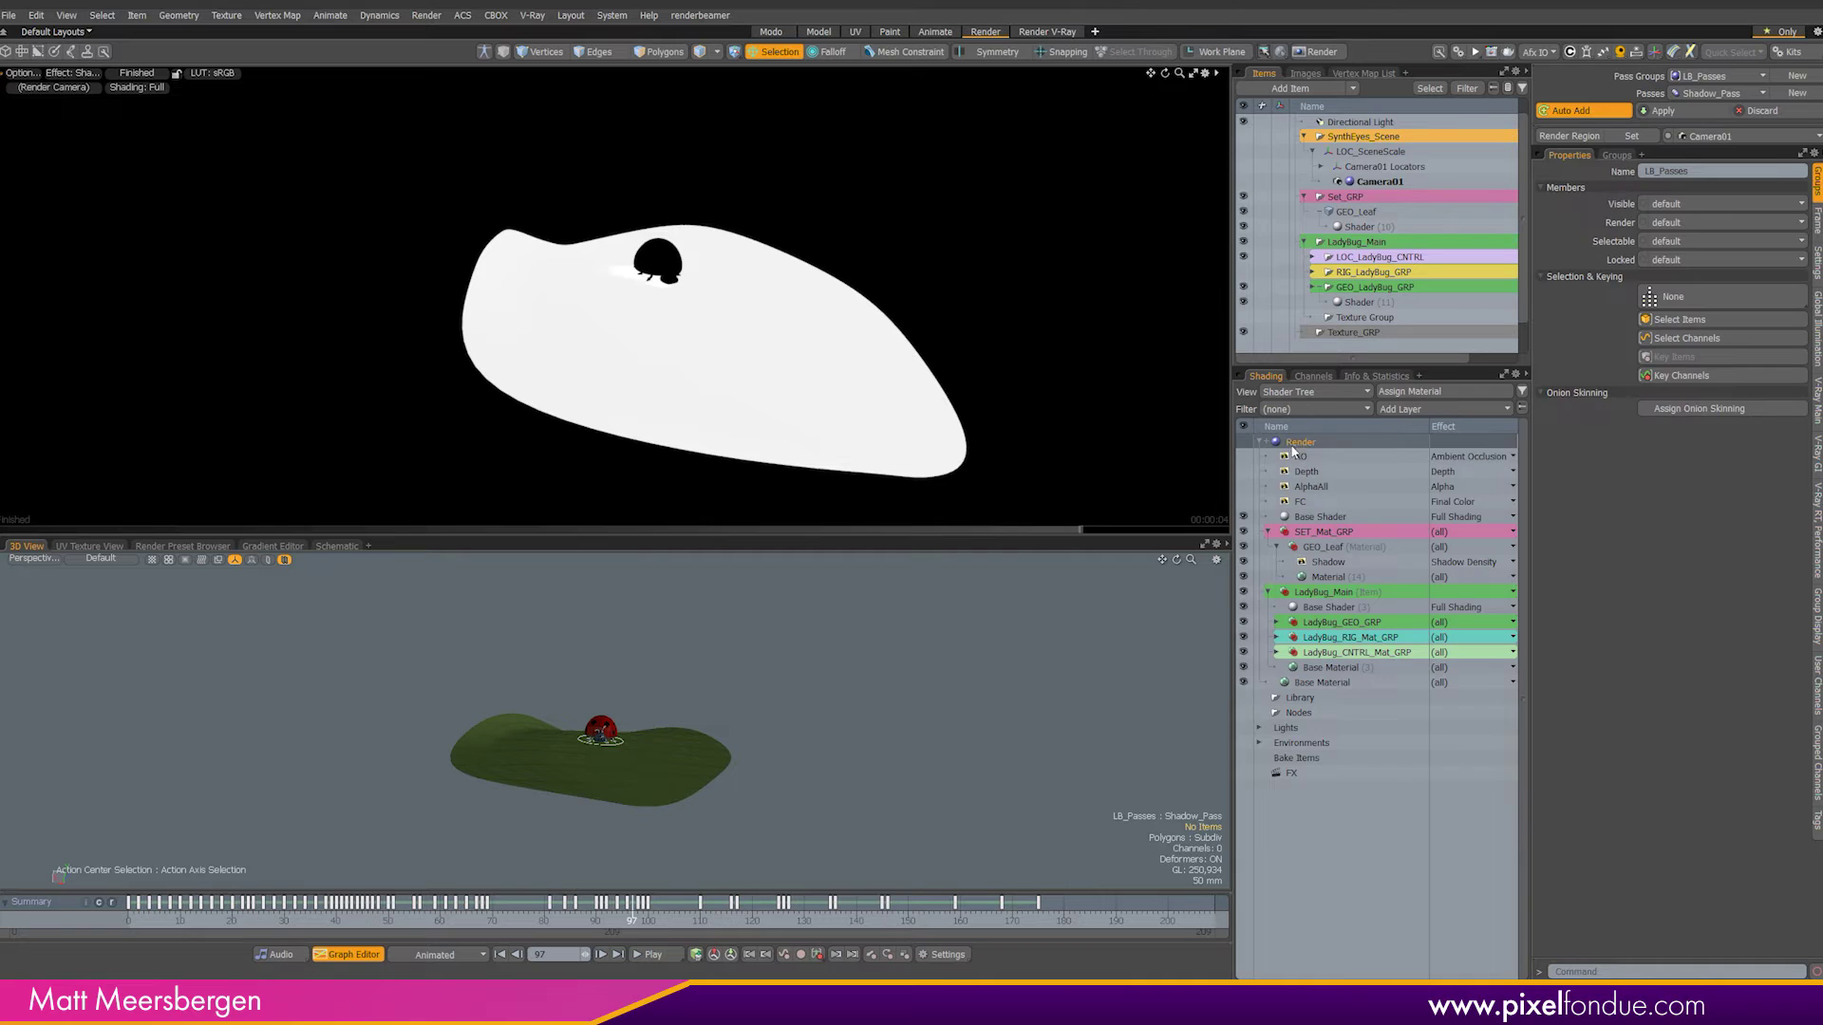
left_click(1816, 323)
left_click(1656, 271)
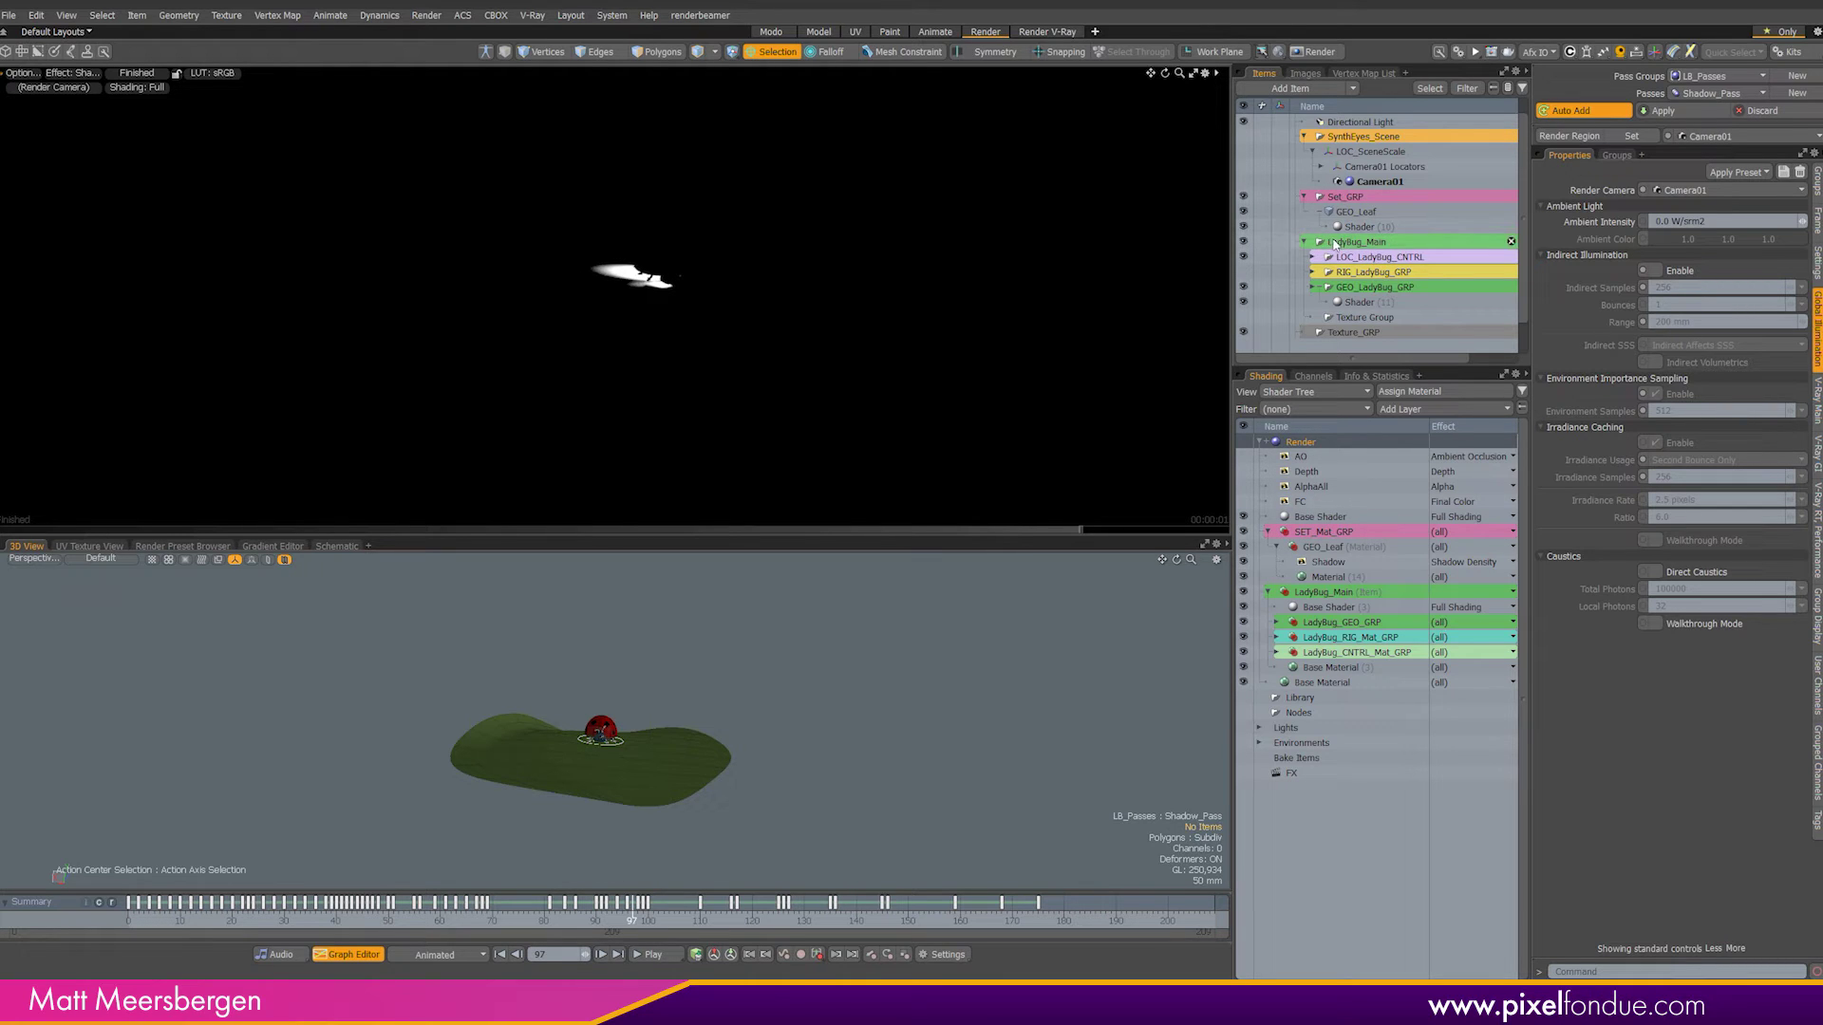
Step: Turn off Visible to Camera on the GEO_LadyBug_GRP shader in Shadow_Pass
left_click(1346, 293)
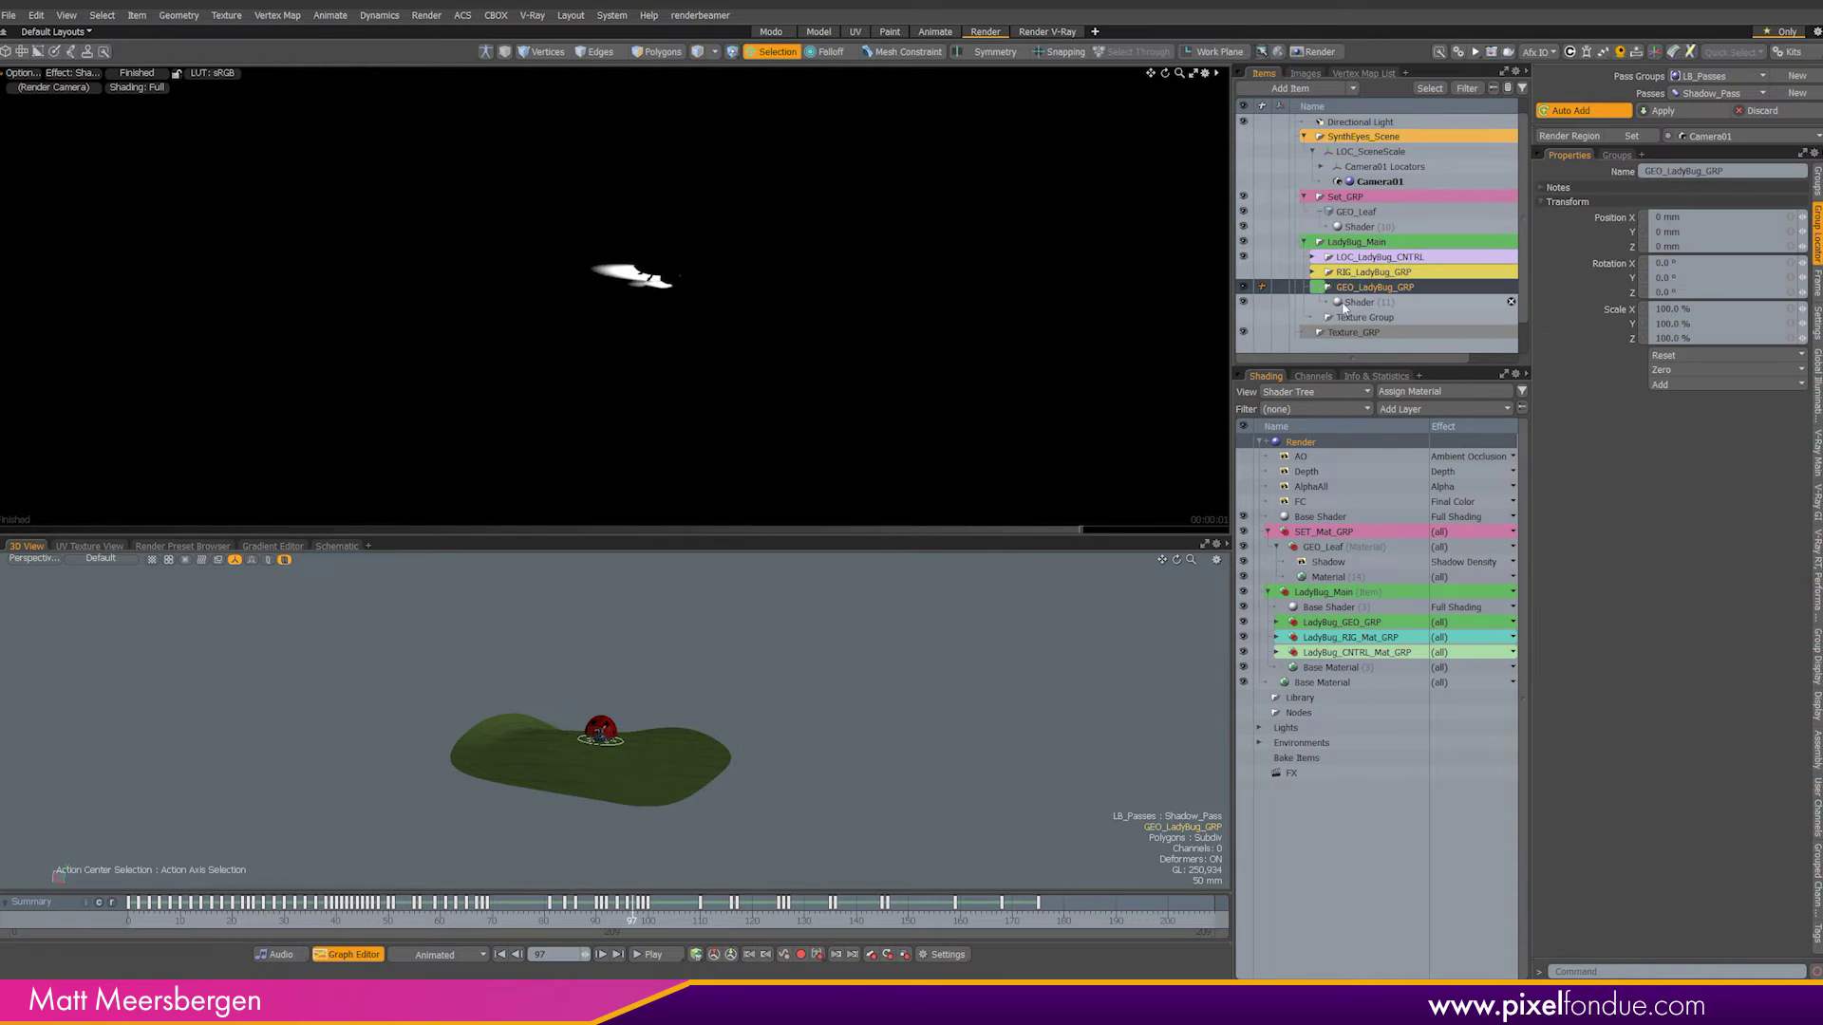
left_click(1359, 303)
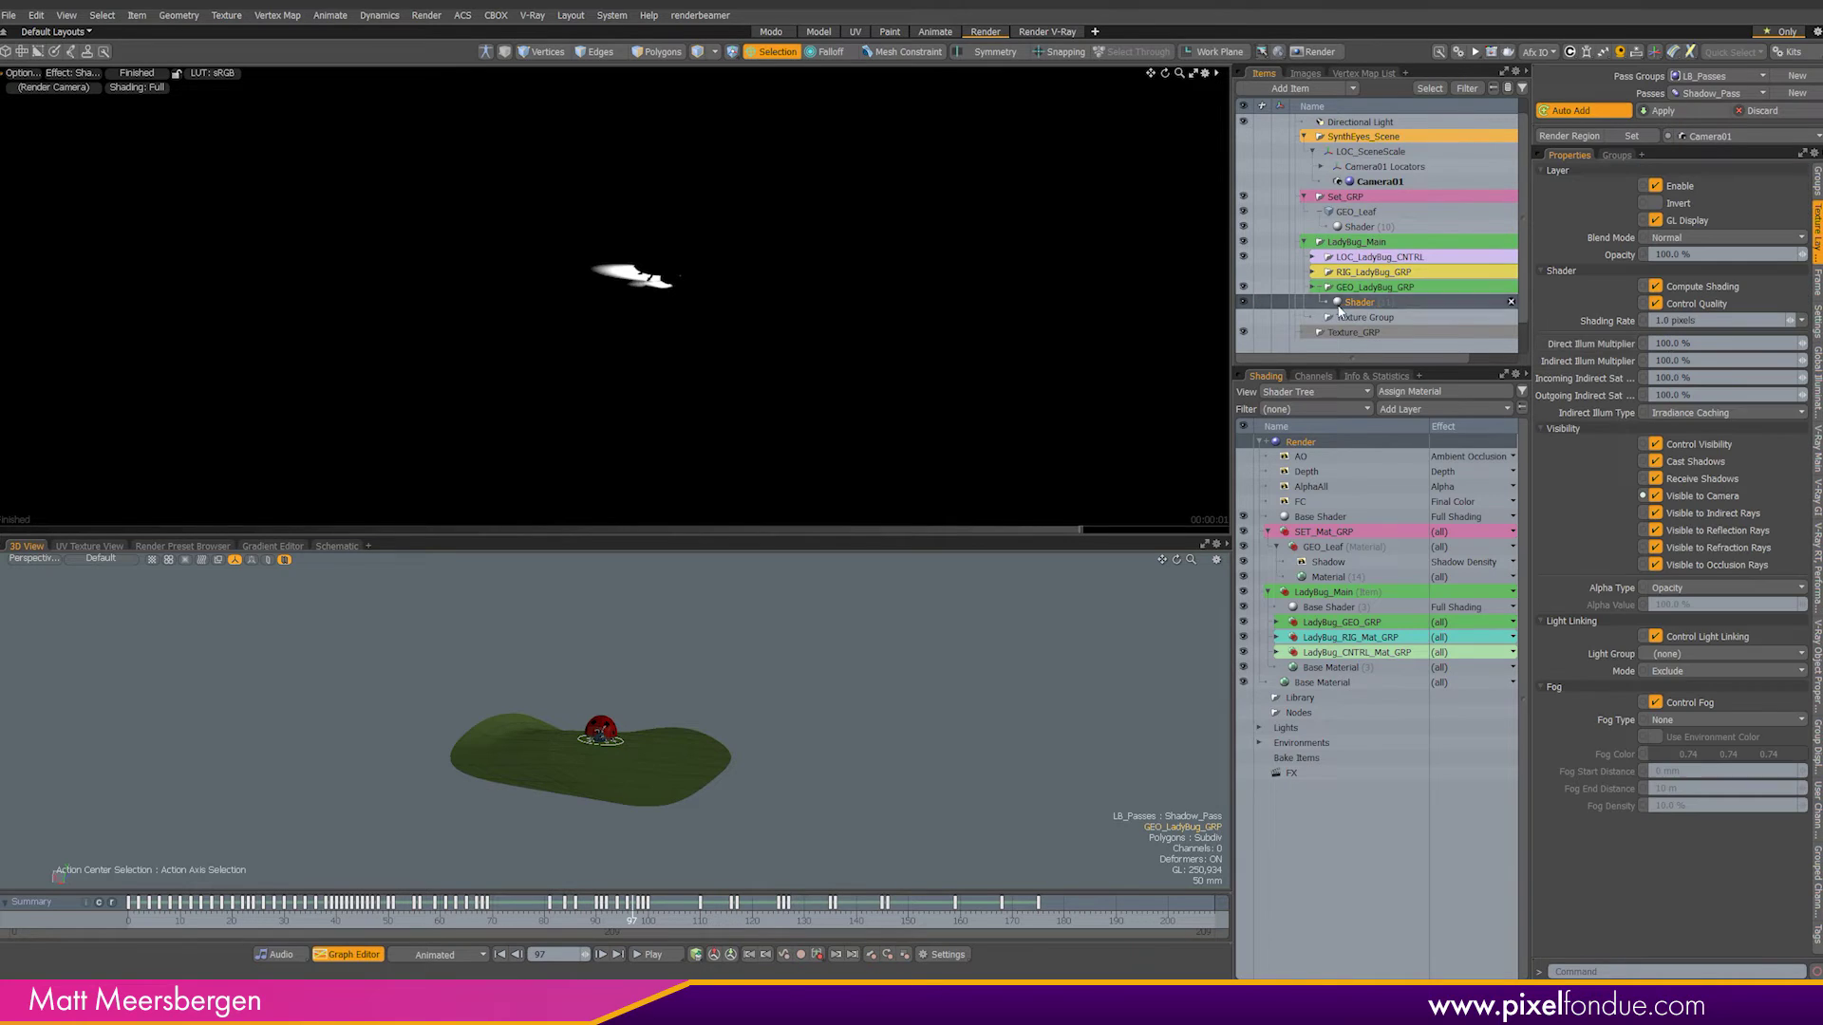
left_click(1655, 495)
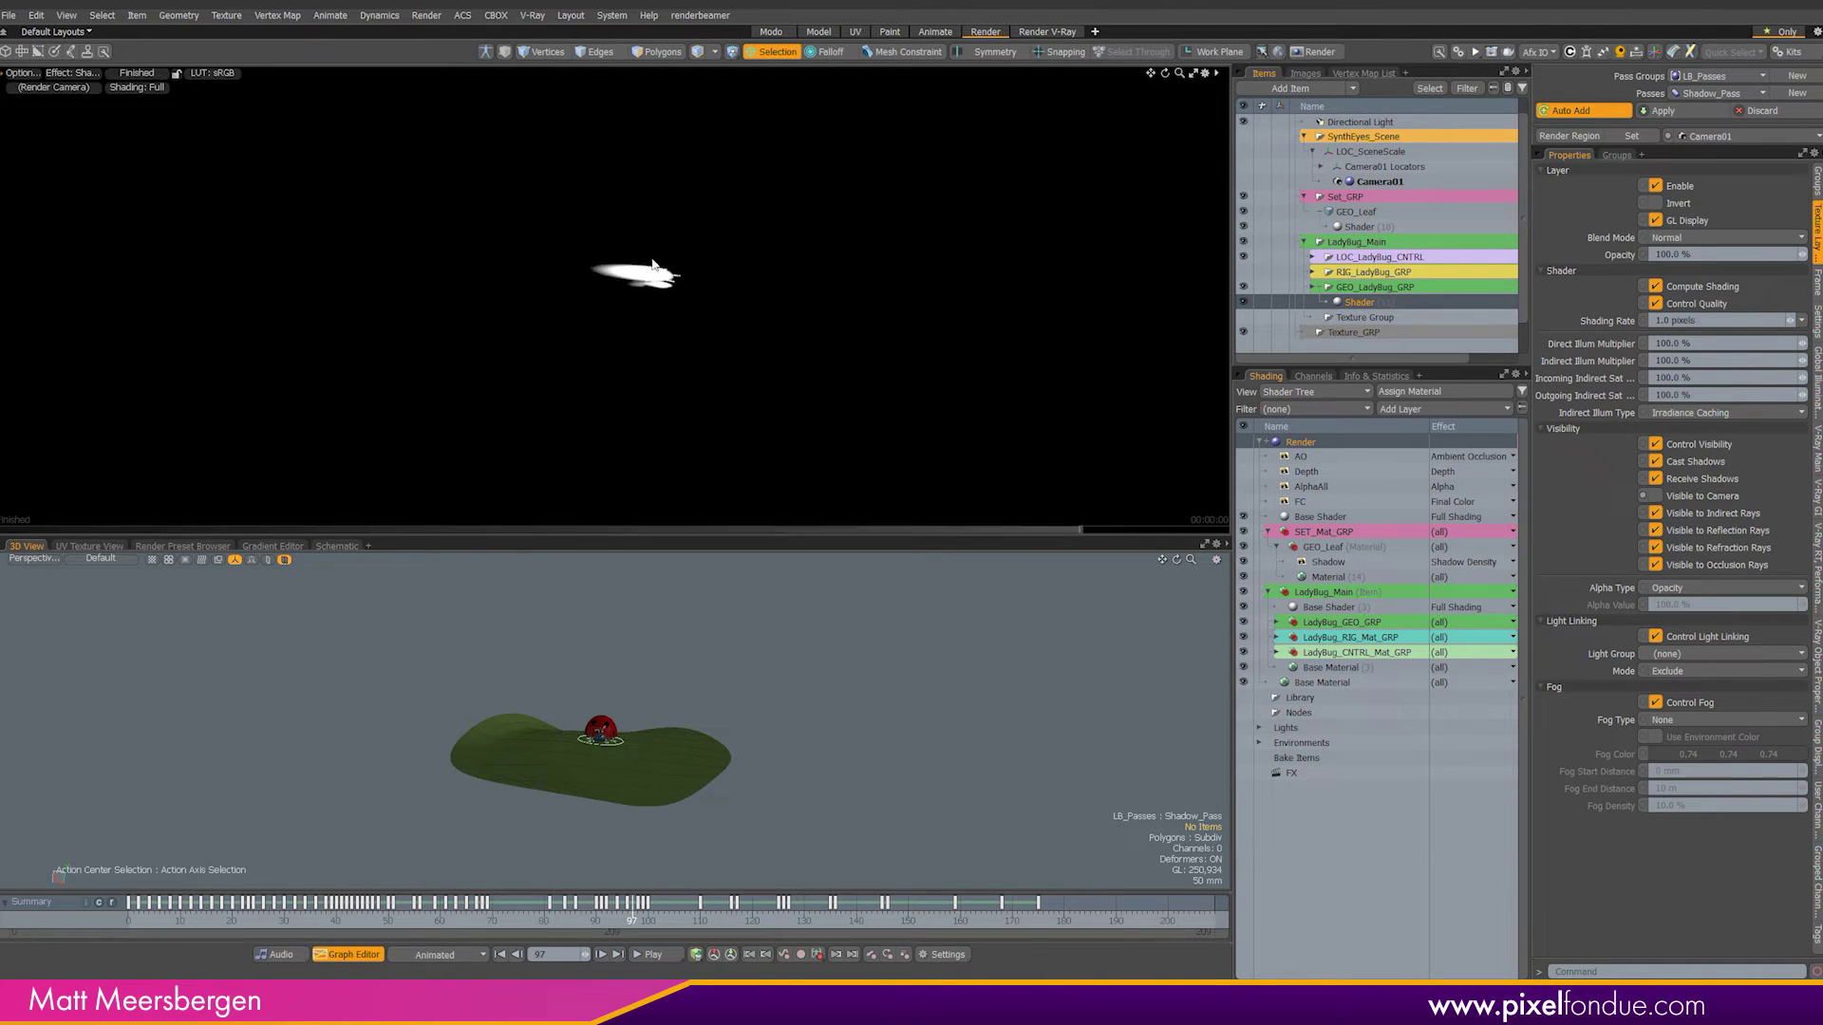
Step: Apply the pending Shadow_Pass changes and set the Render item's antialiasing to 8 Samples/Pixel
left_click(1661, 110)
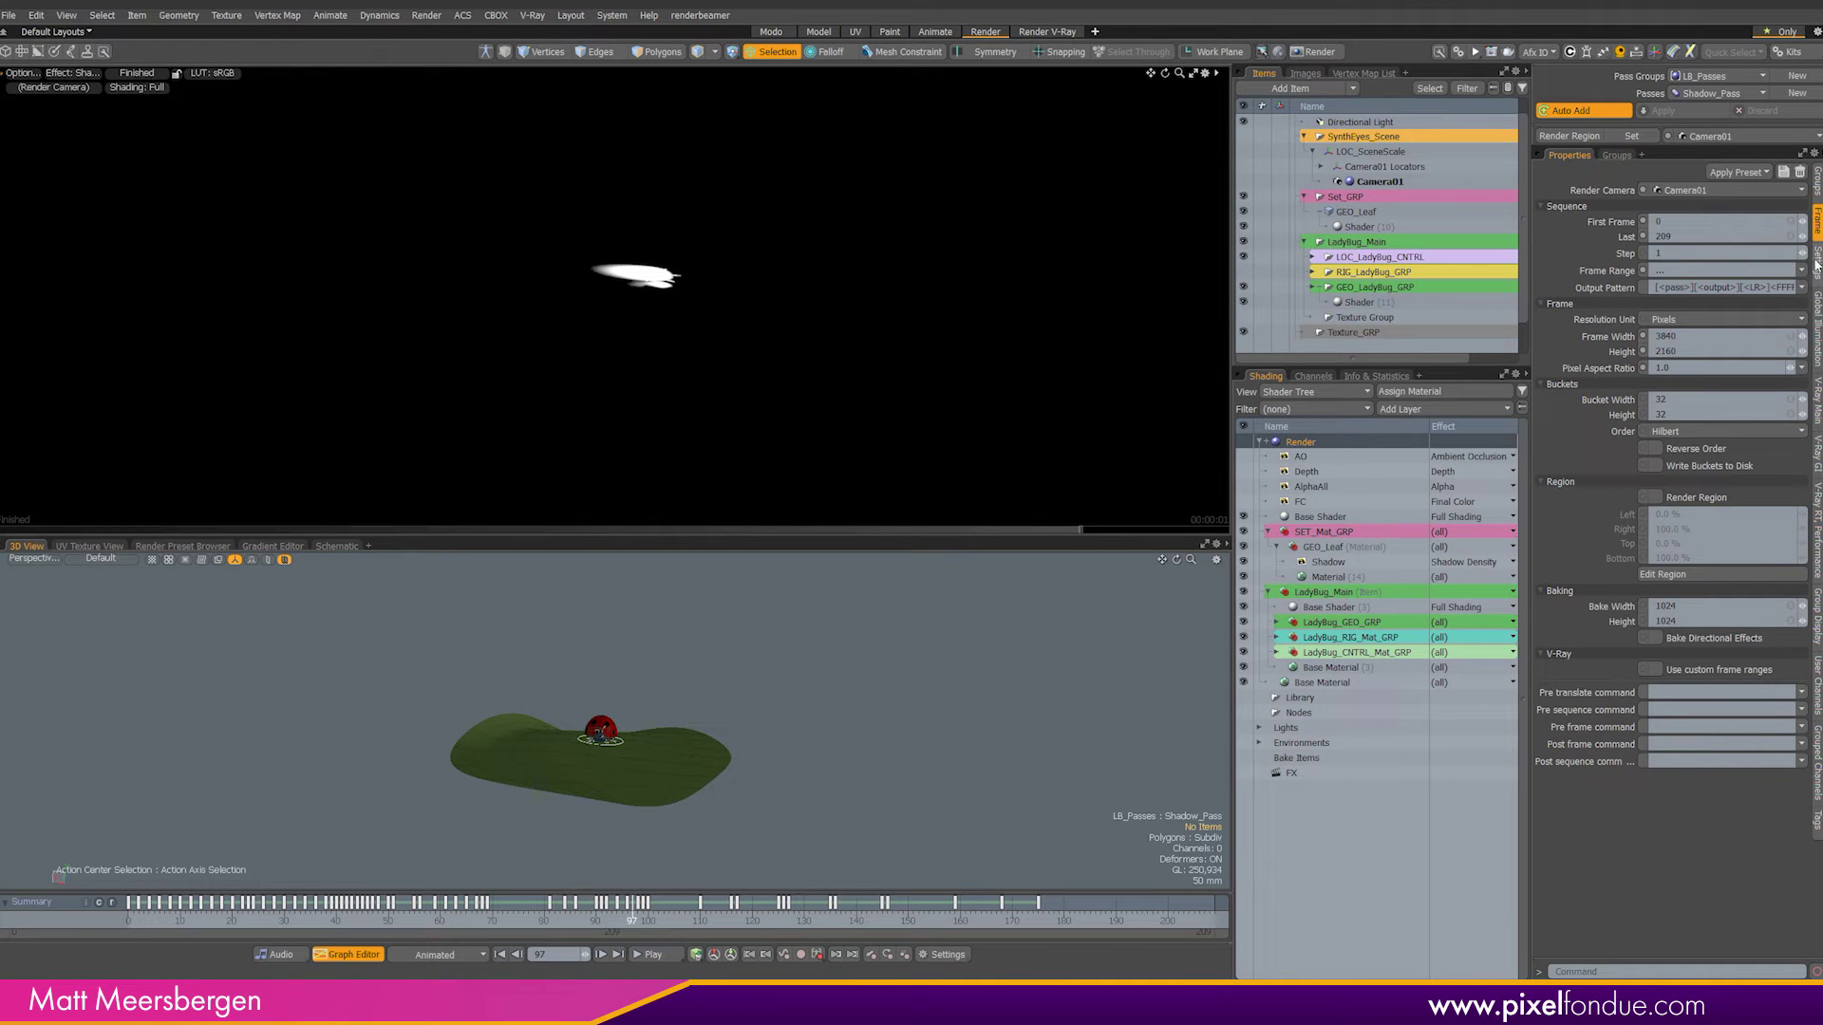
left_click(1817, 263)
left_click(1663, 269)
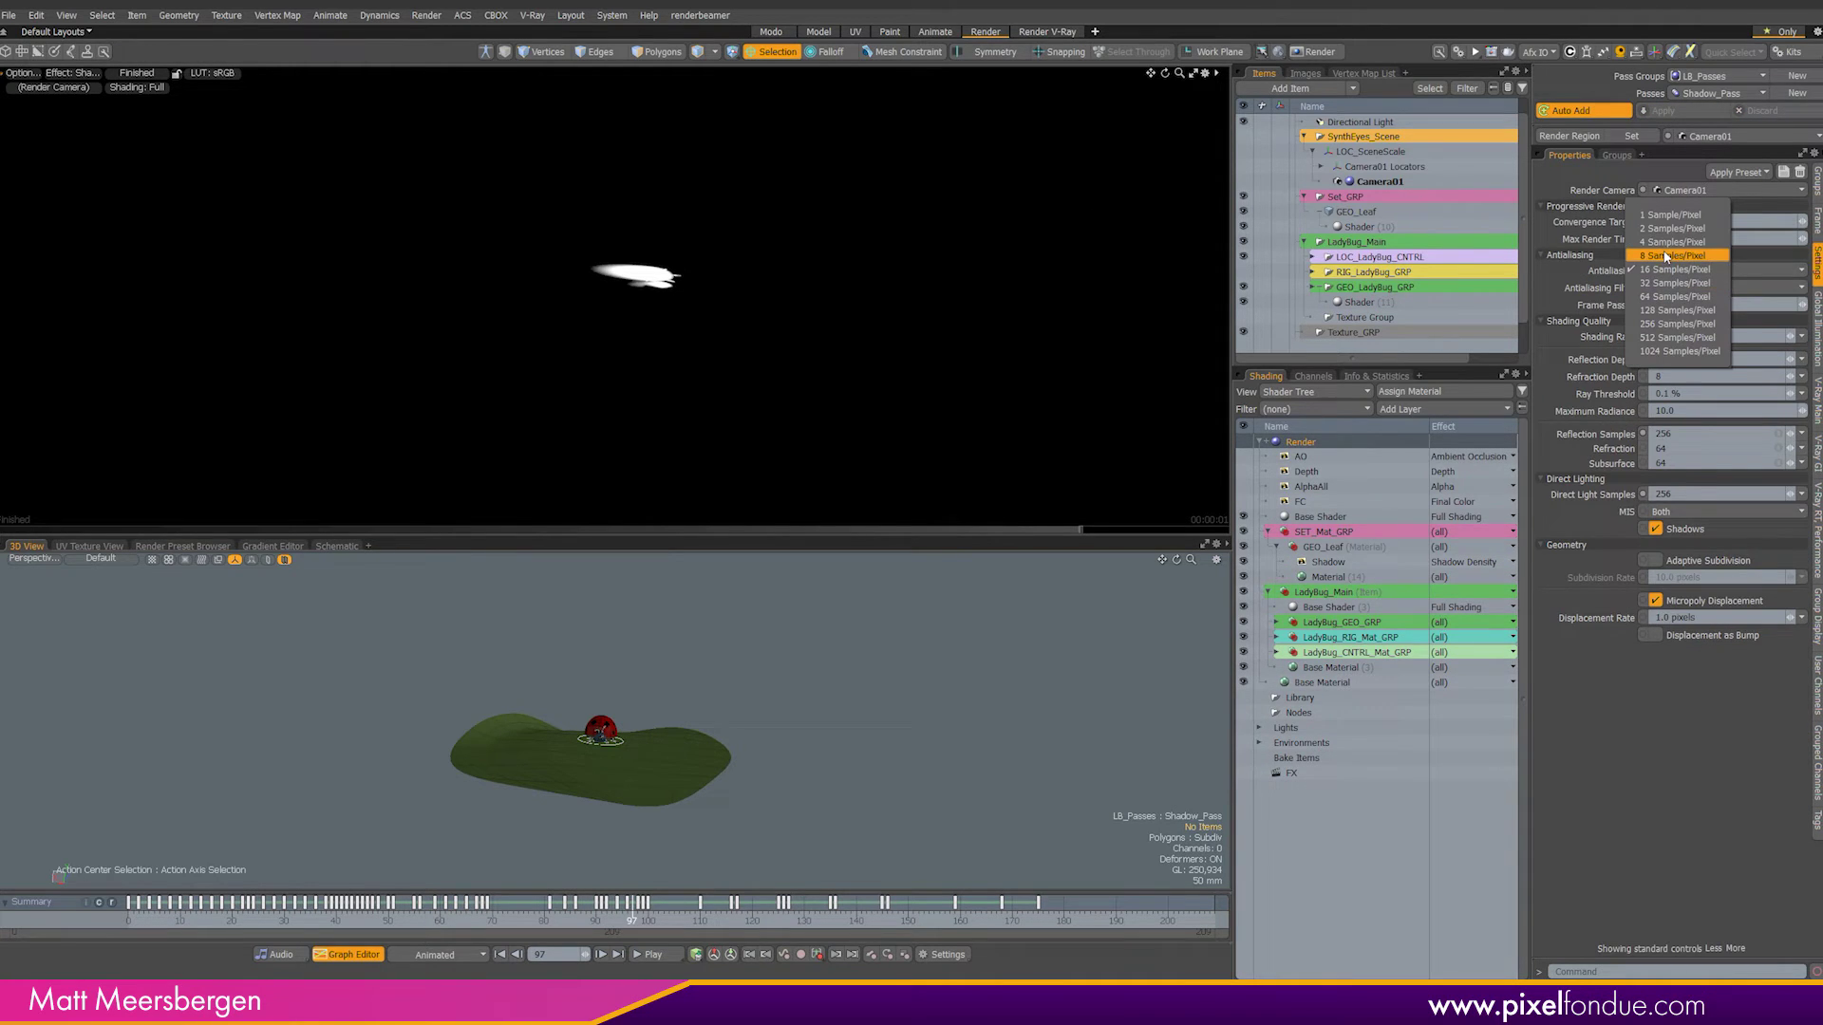
left_click(1666, 256)
Step: Turn off the Environment's visibility to indirect, reflection and refraction rays in Shadow_Pass and apply the pass changes
left_click(1817, 337)
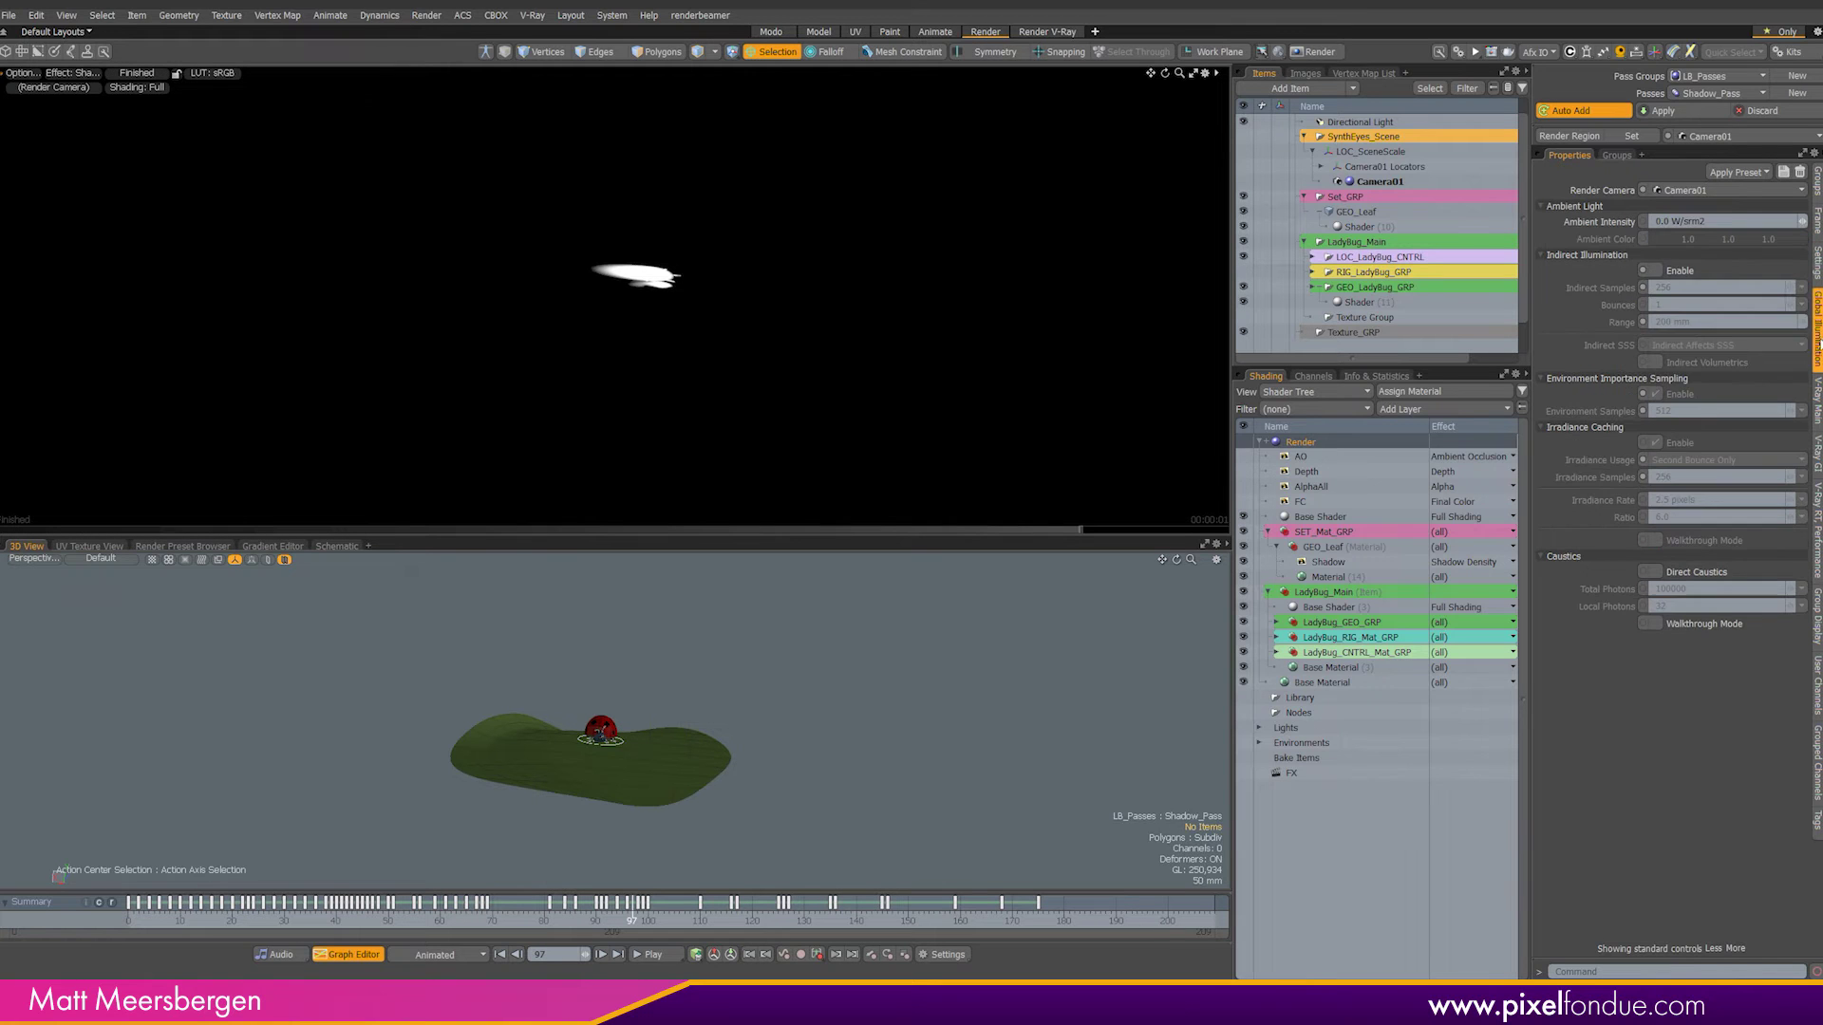
left_click(1259, 742)
left_click(1318, 758)
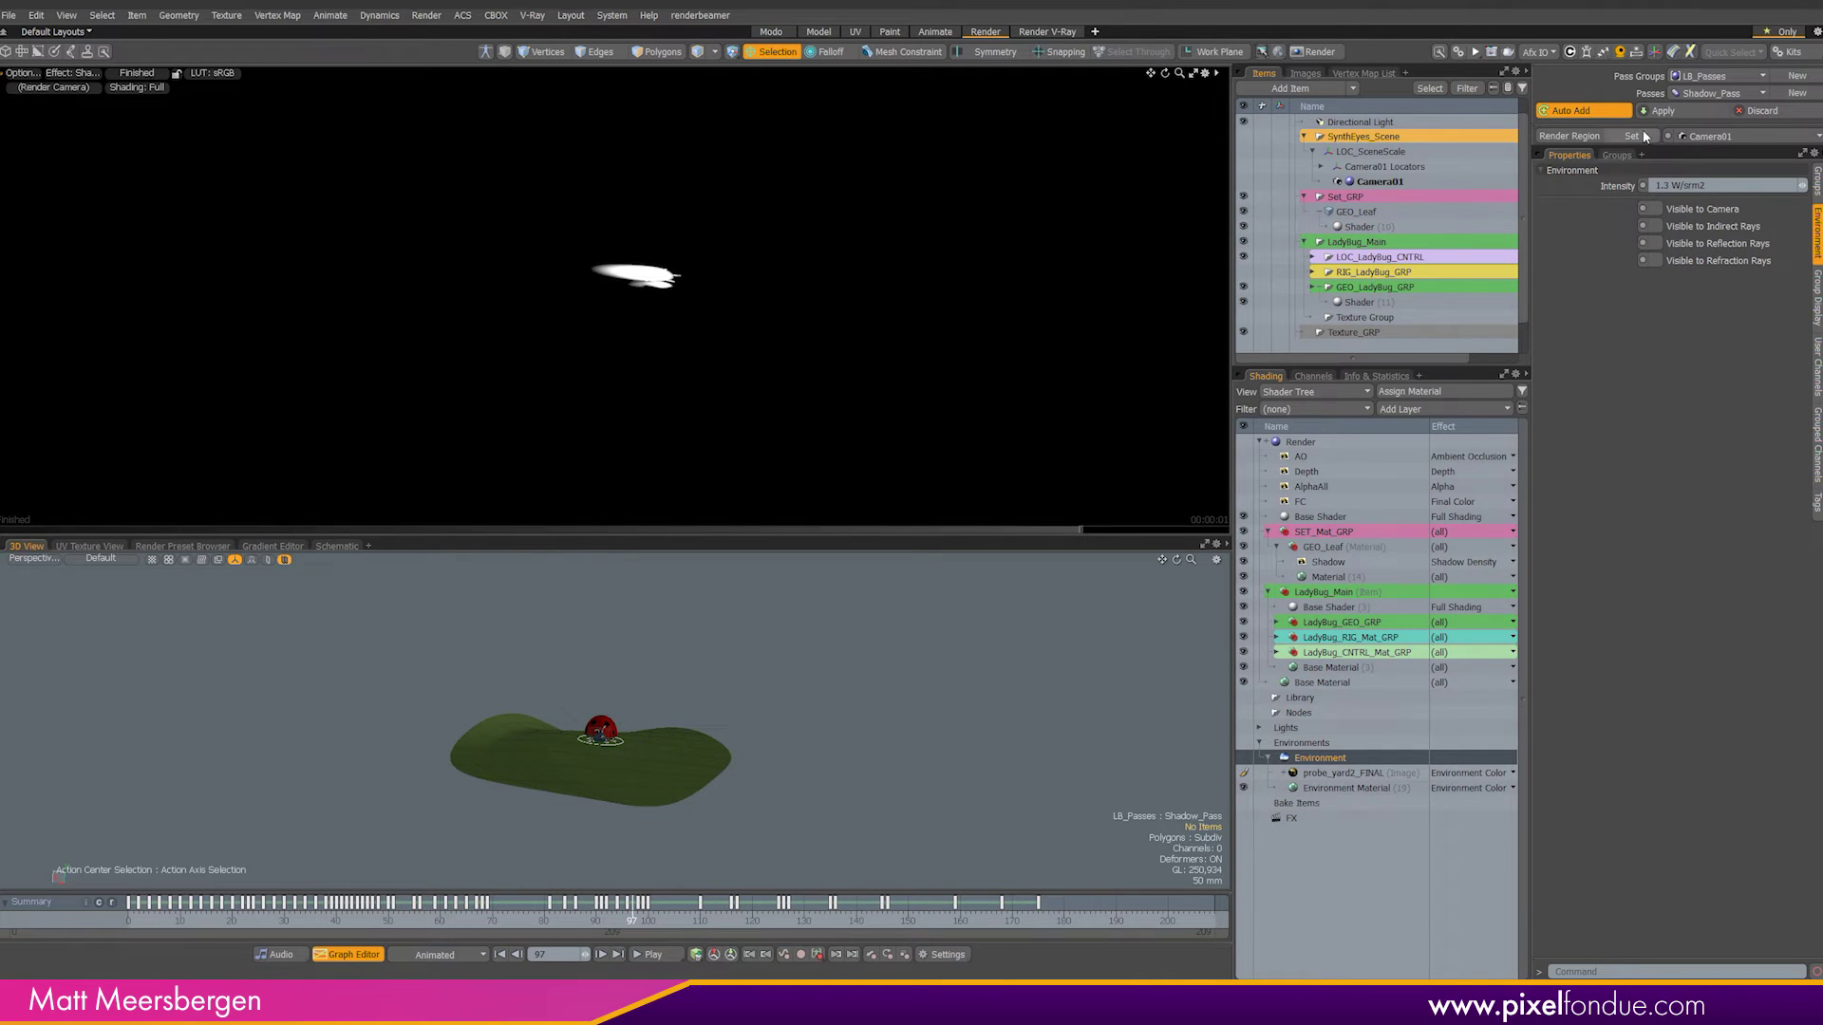
left_click(1672, 111)
Step: Create a new pass named Depth_Pass in LB_Passes and show the Depth output in the render preview
left_click(1796, 93)
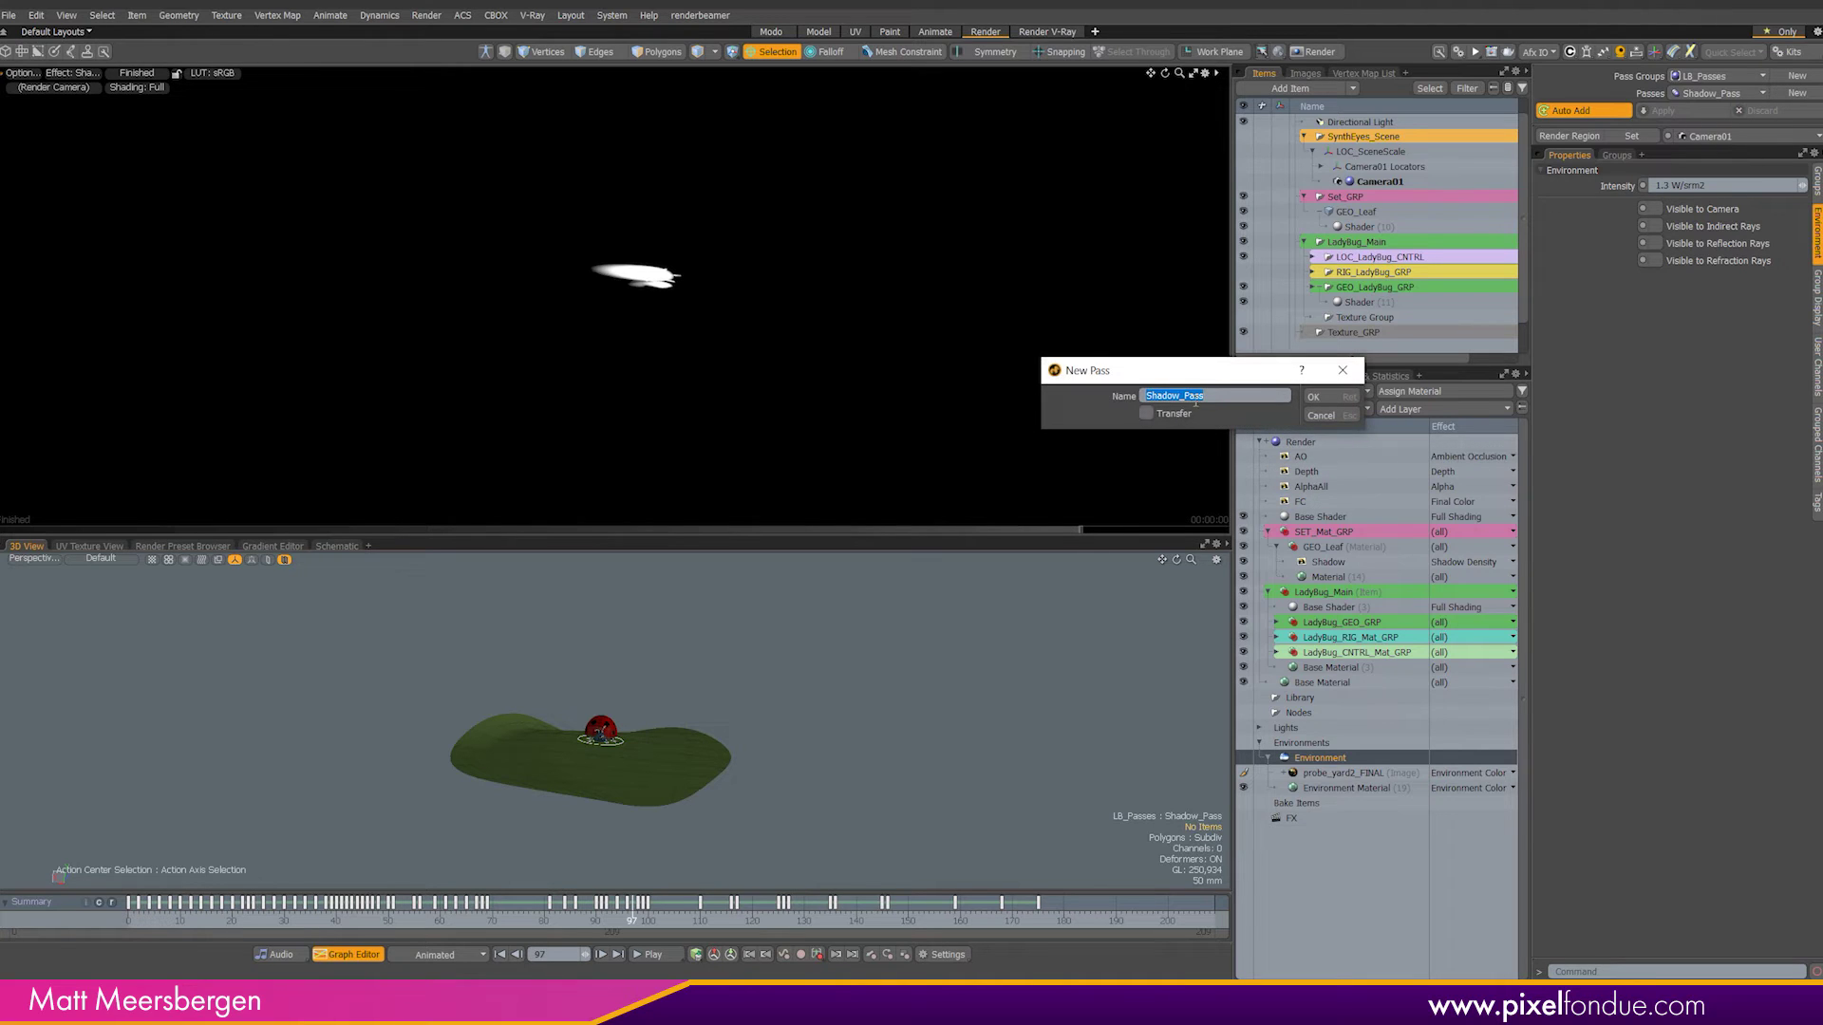
type("Dep_Pass")
key("Return")
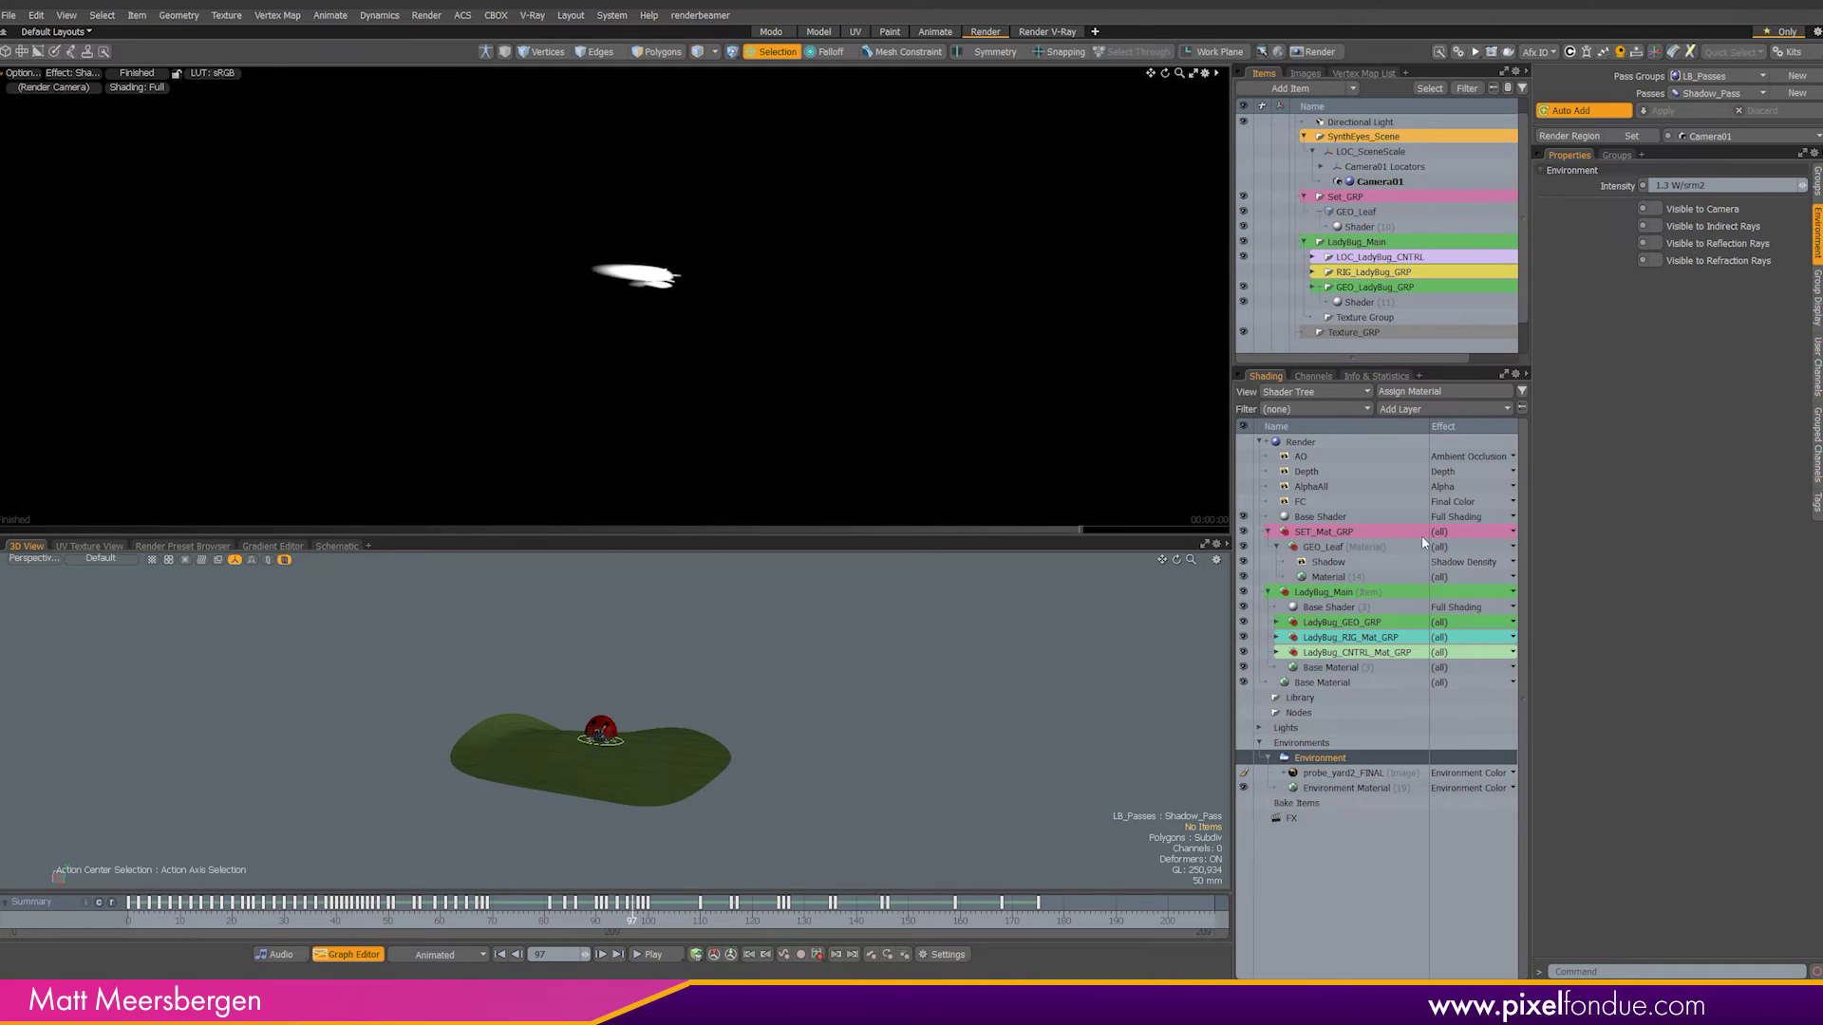
left_click(79, 71)
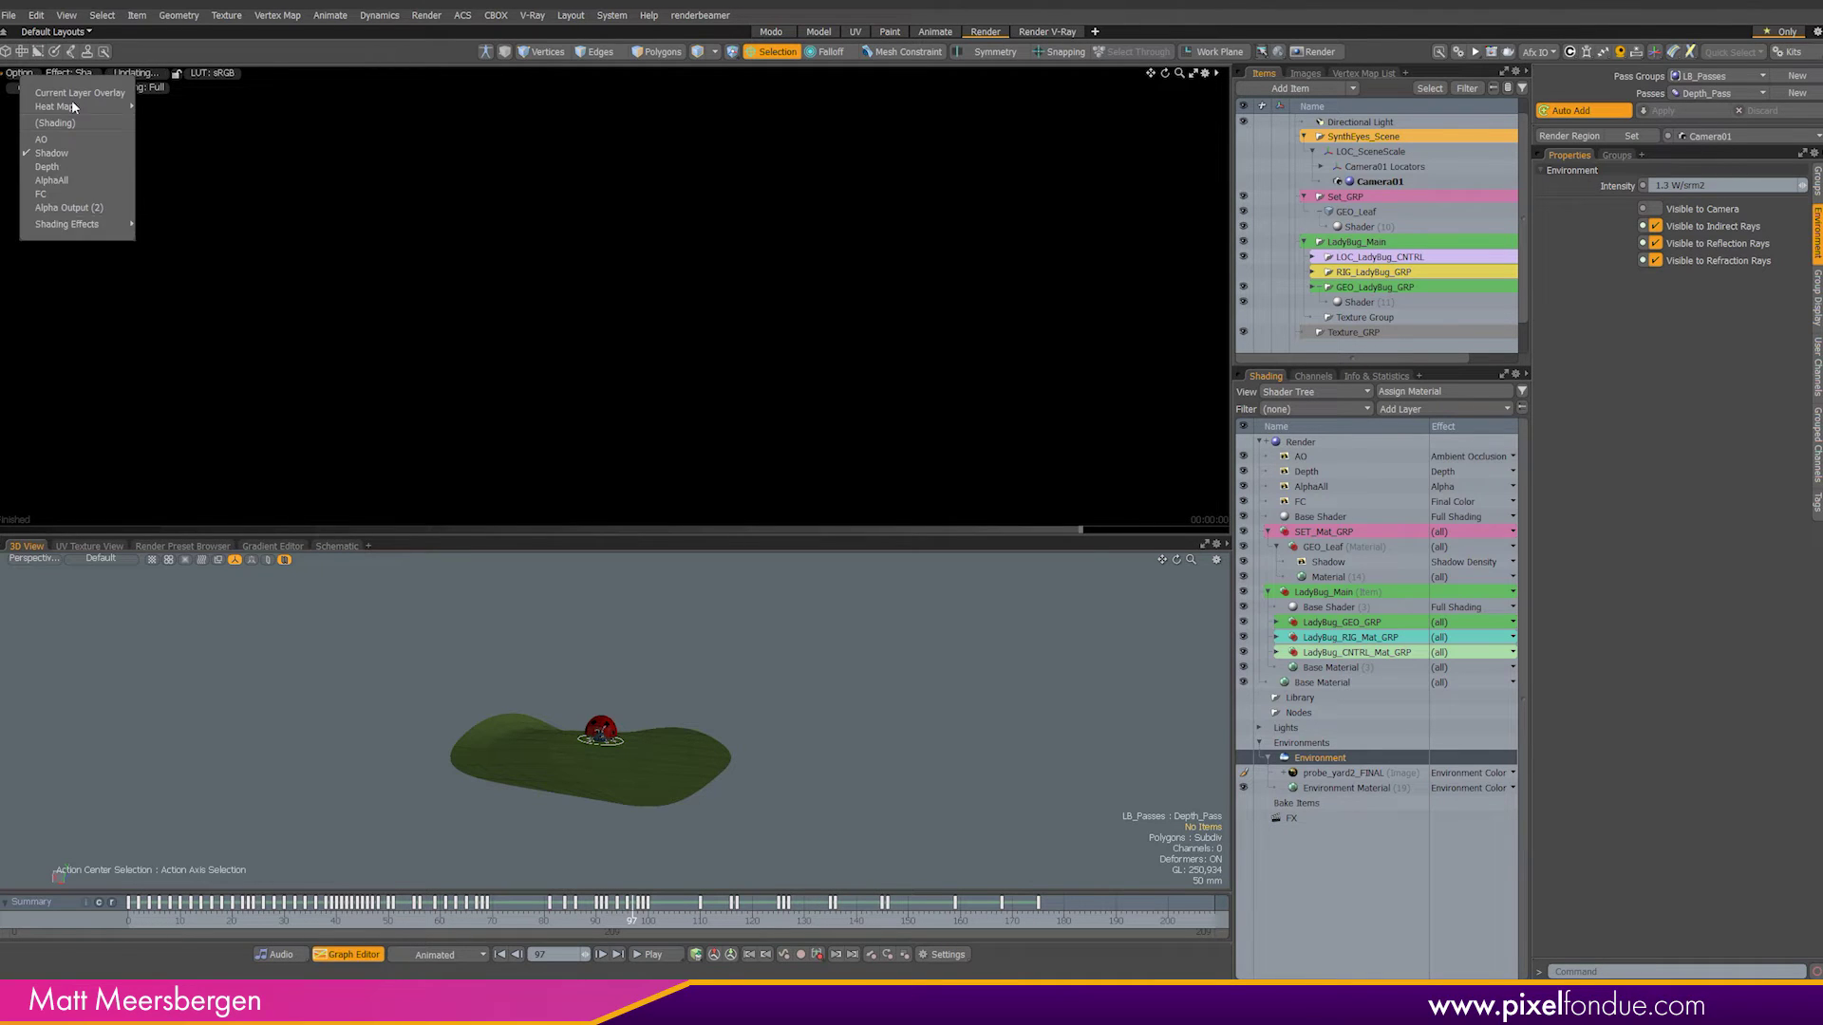
left_click(47, 167)
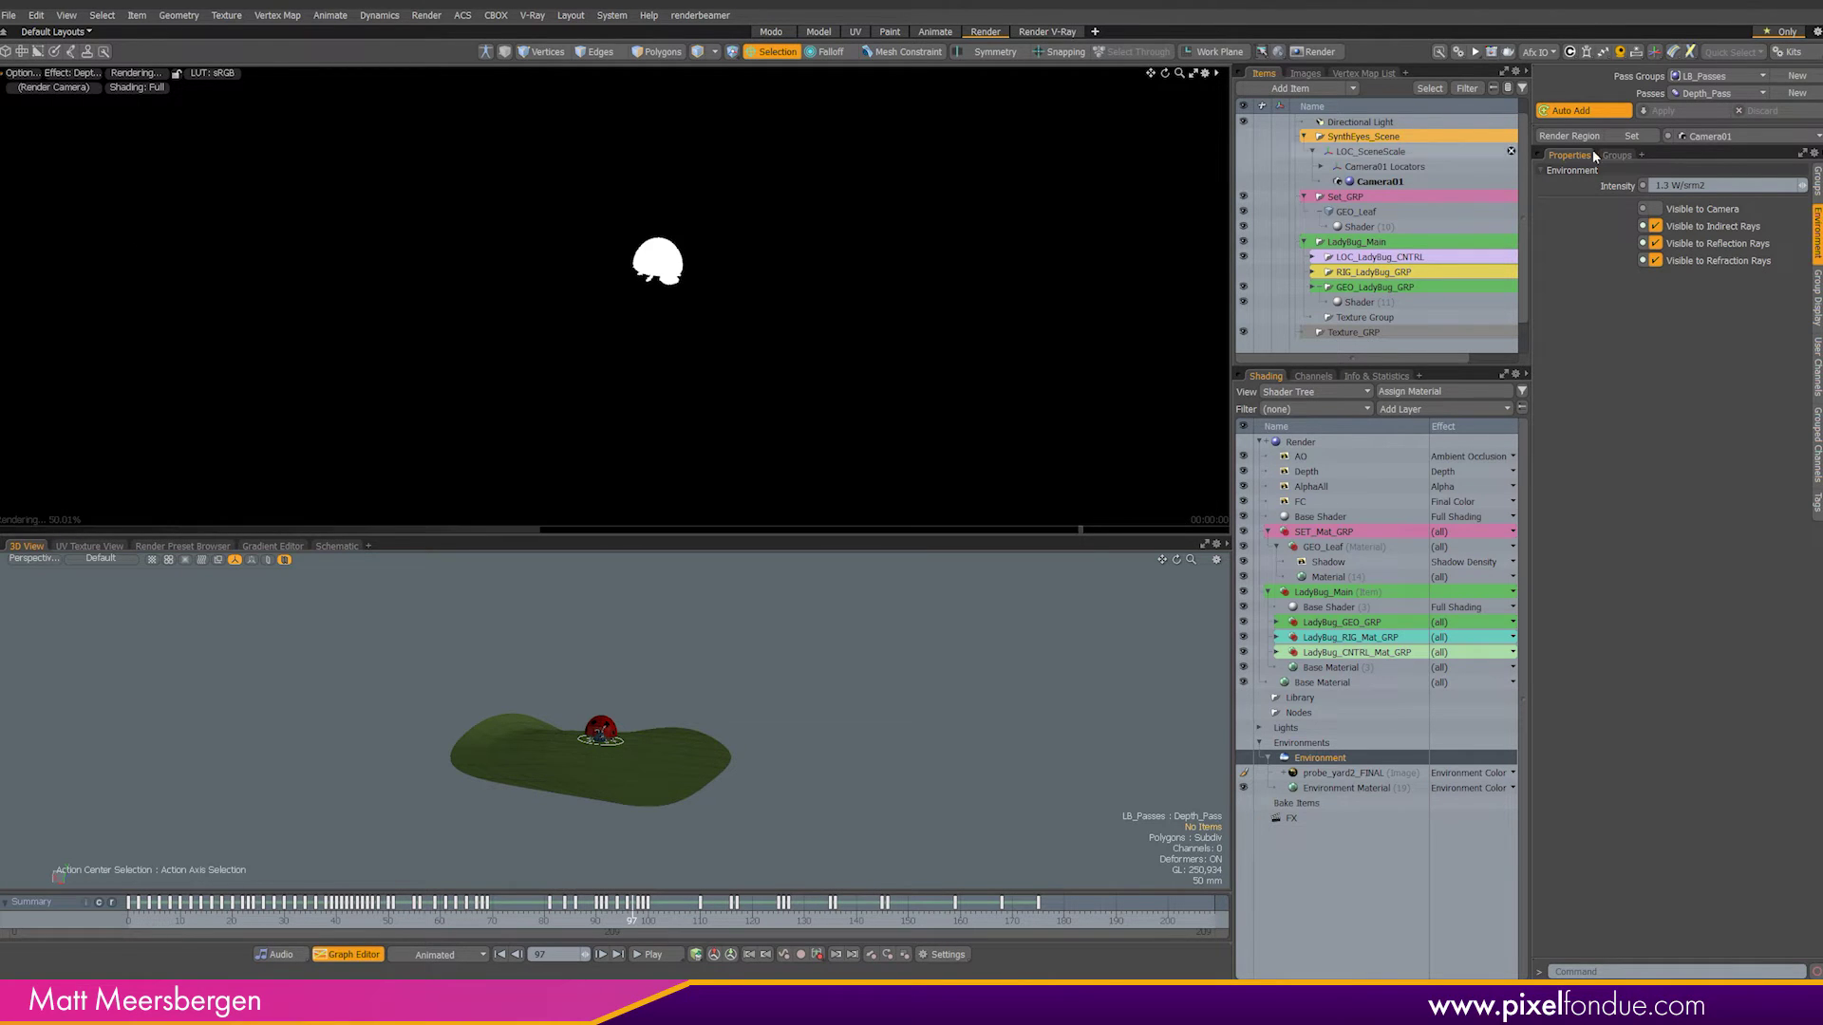
Step: Hide the AO, AlphaAll, FC and Shadow outputs in Depth_Pass
left_click(1242, 456)
left_click(1243, 486)
left_click(1243, 501)
left_click(1243, 562)
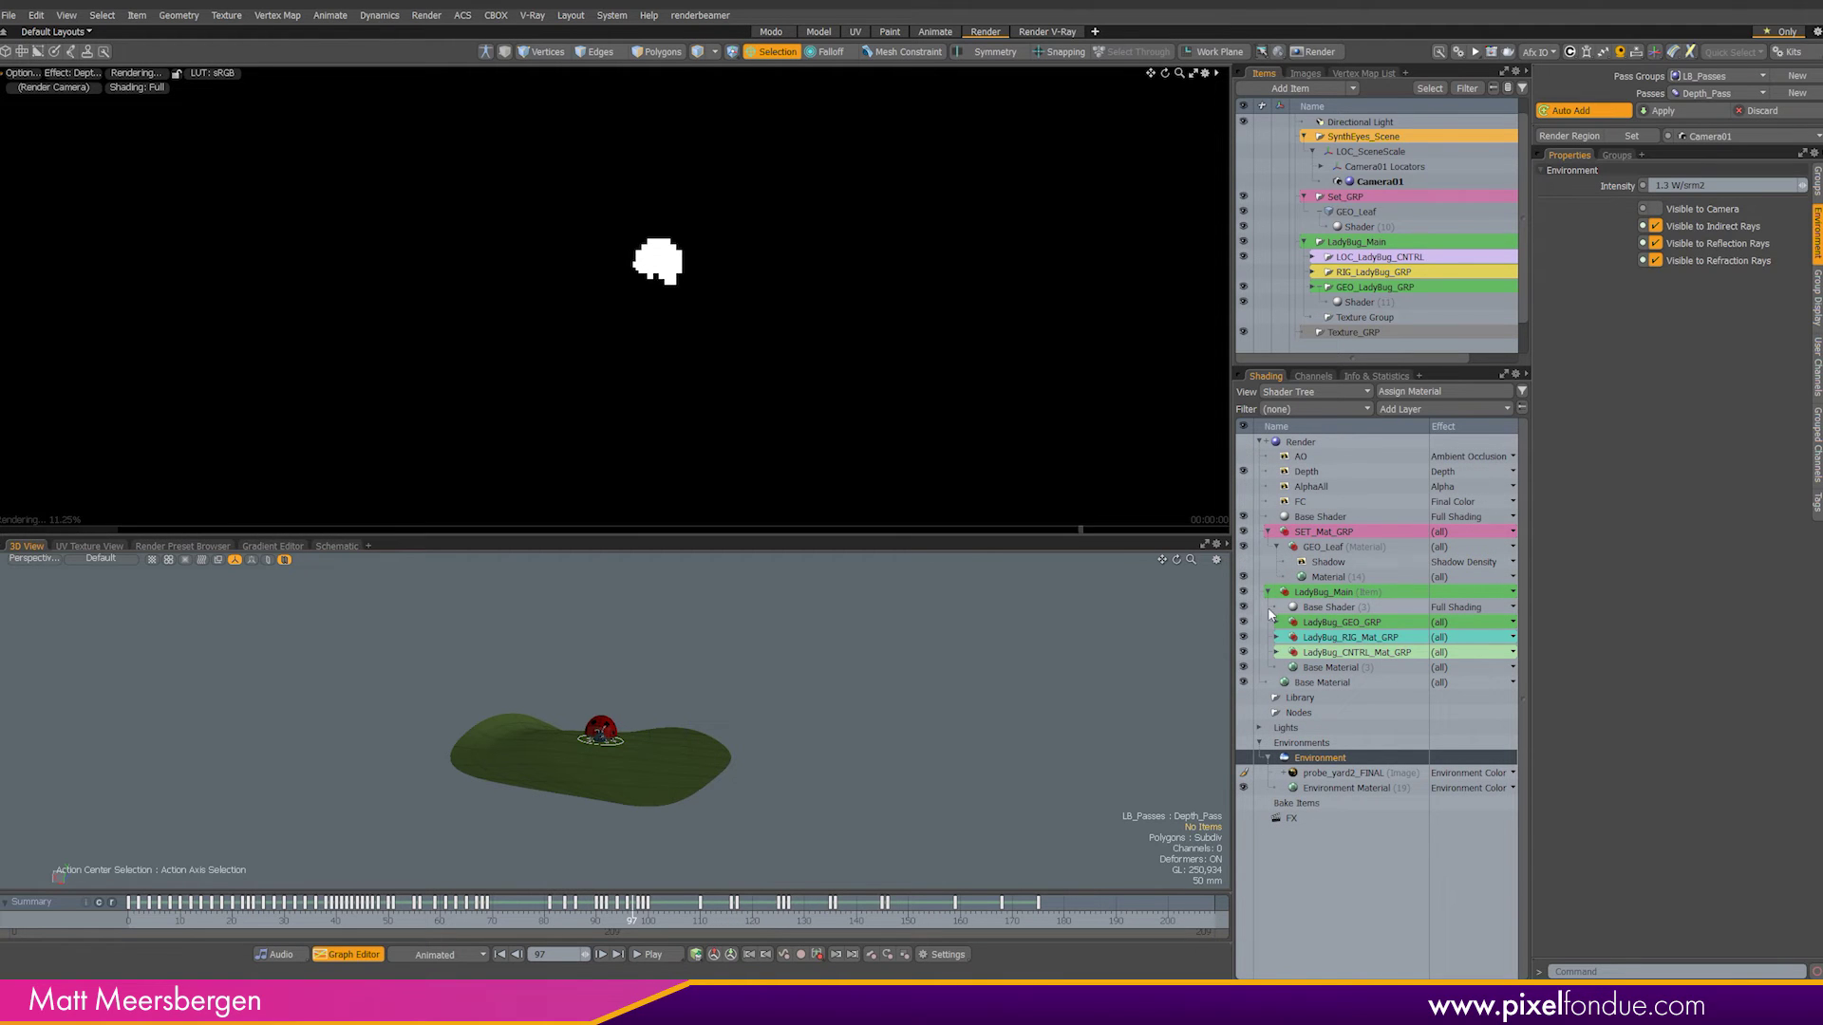
Step: Disable Indirect Illumination in the Render item's global illumination settings for Depth_Pass and apply the change
left_click(1322, 758, "ctrl")
left_click(1300, 442)
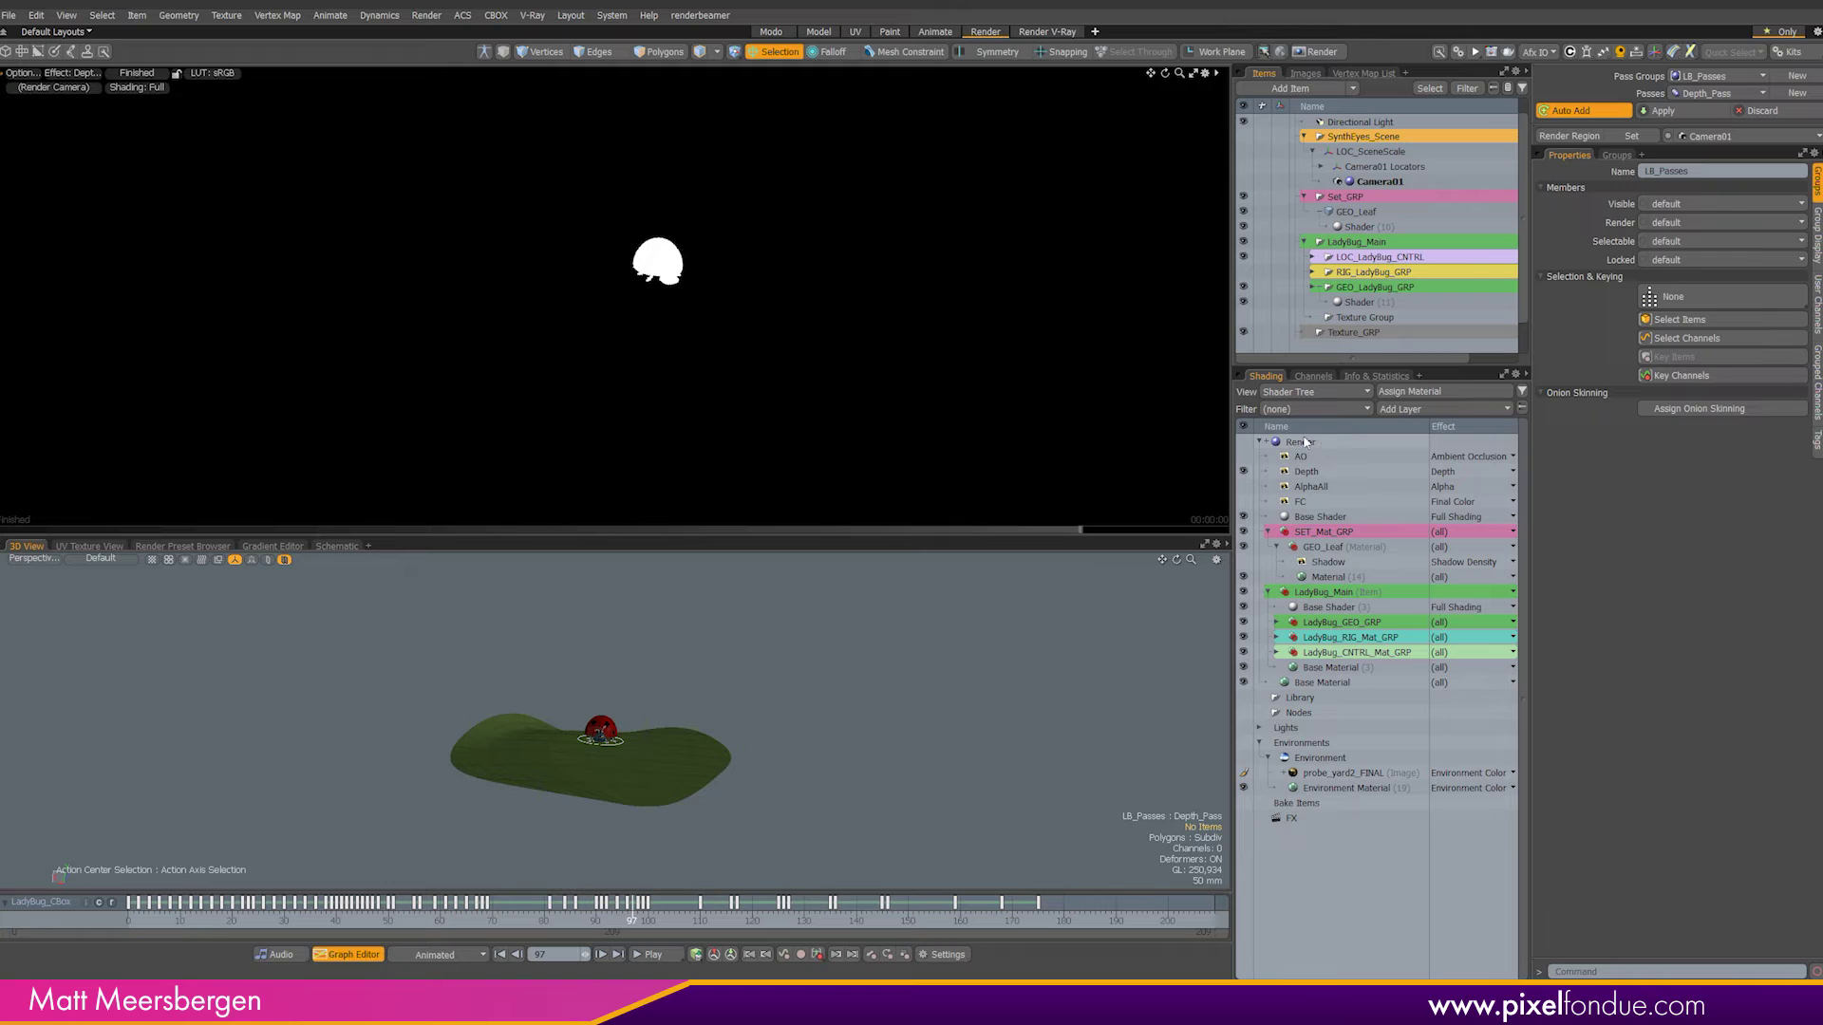
left_click(1816, 332)
left_click(1654, 271)
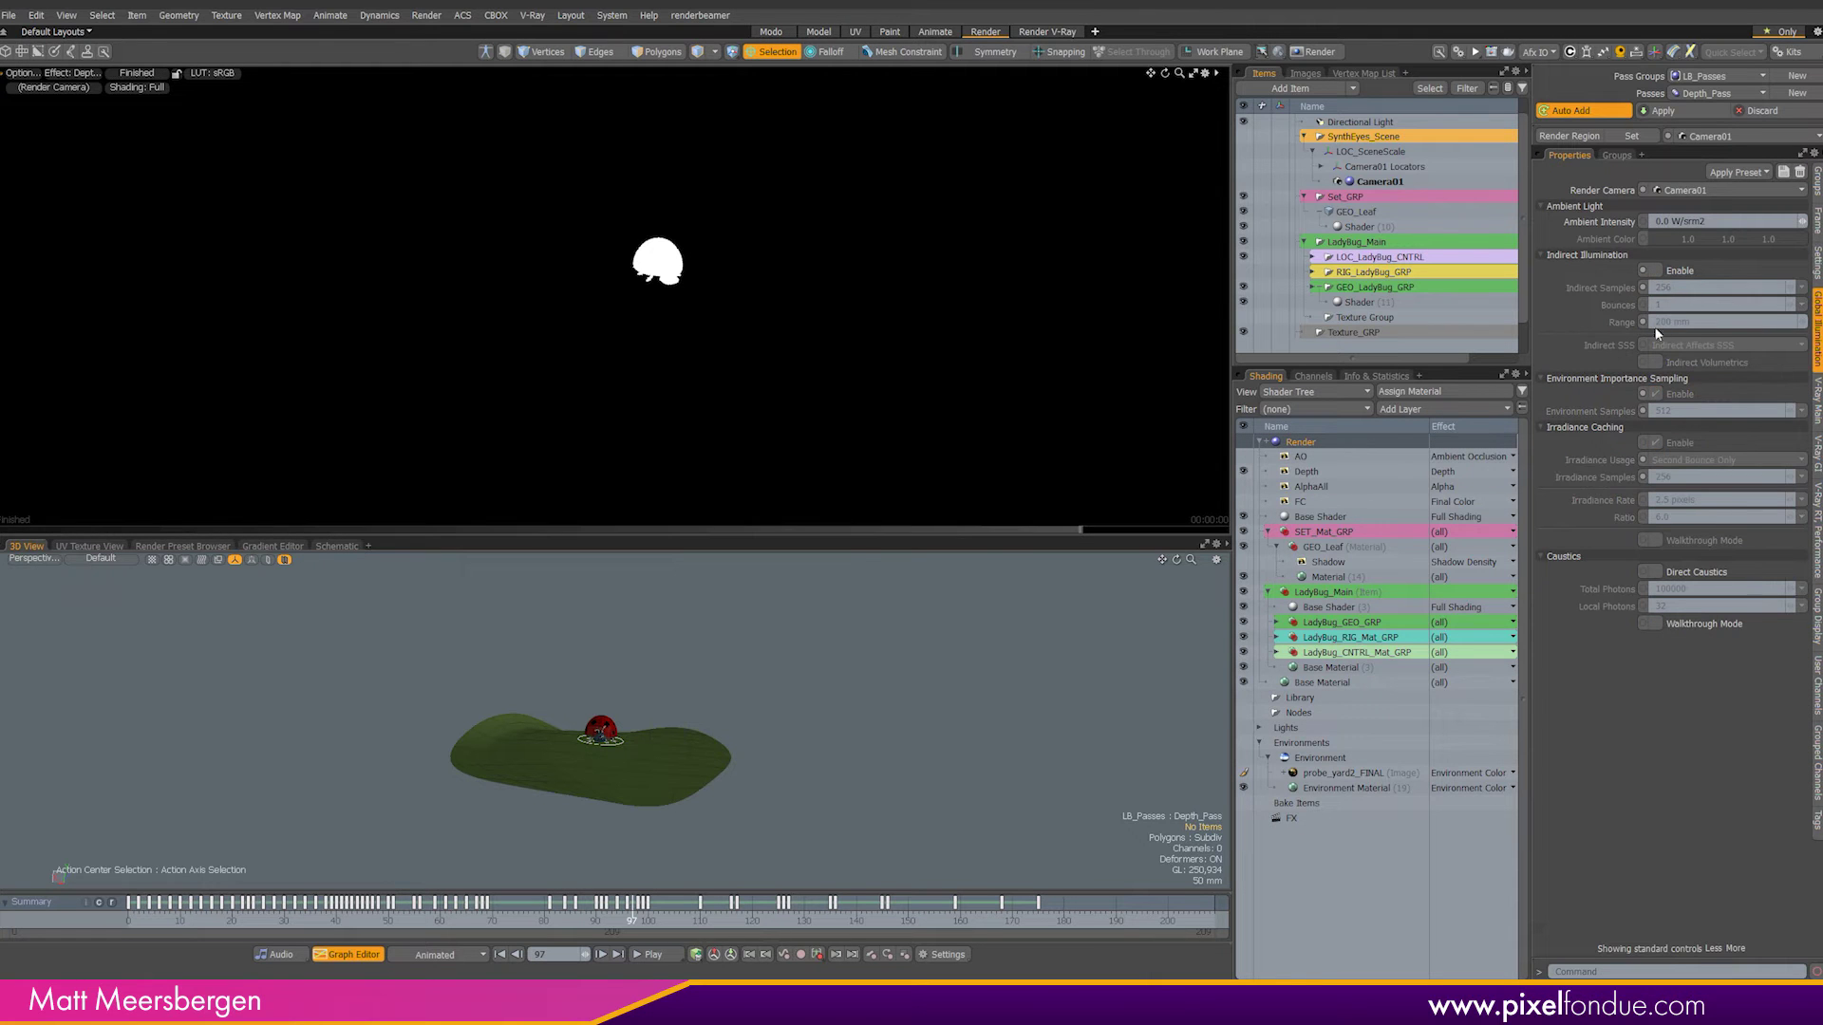
left_click(1659, 110)
Step: Make the leaf's Shader under Set_GRP visible to camera in Depth_Pass
left_click(1308, 472)
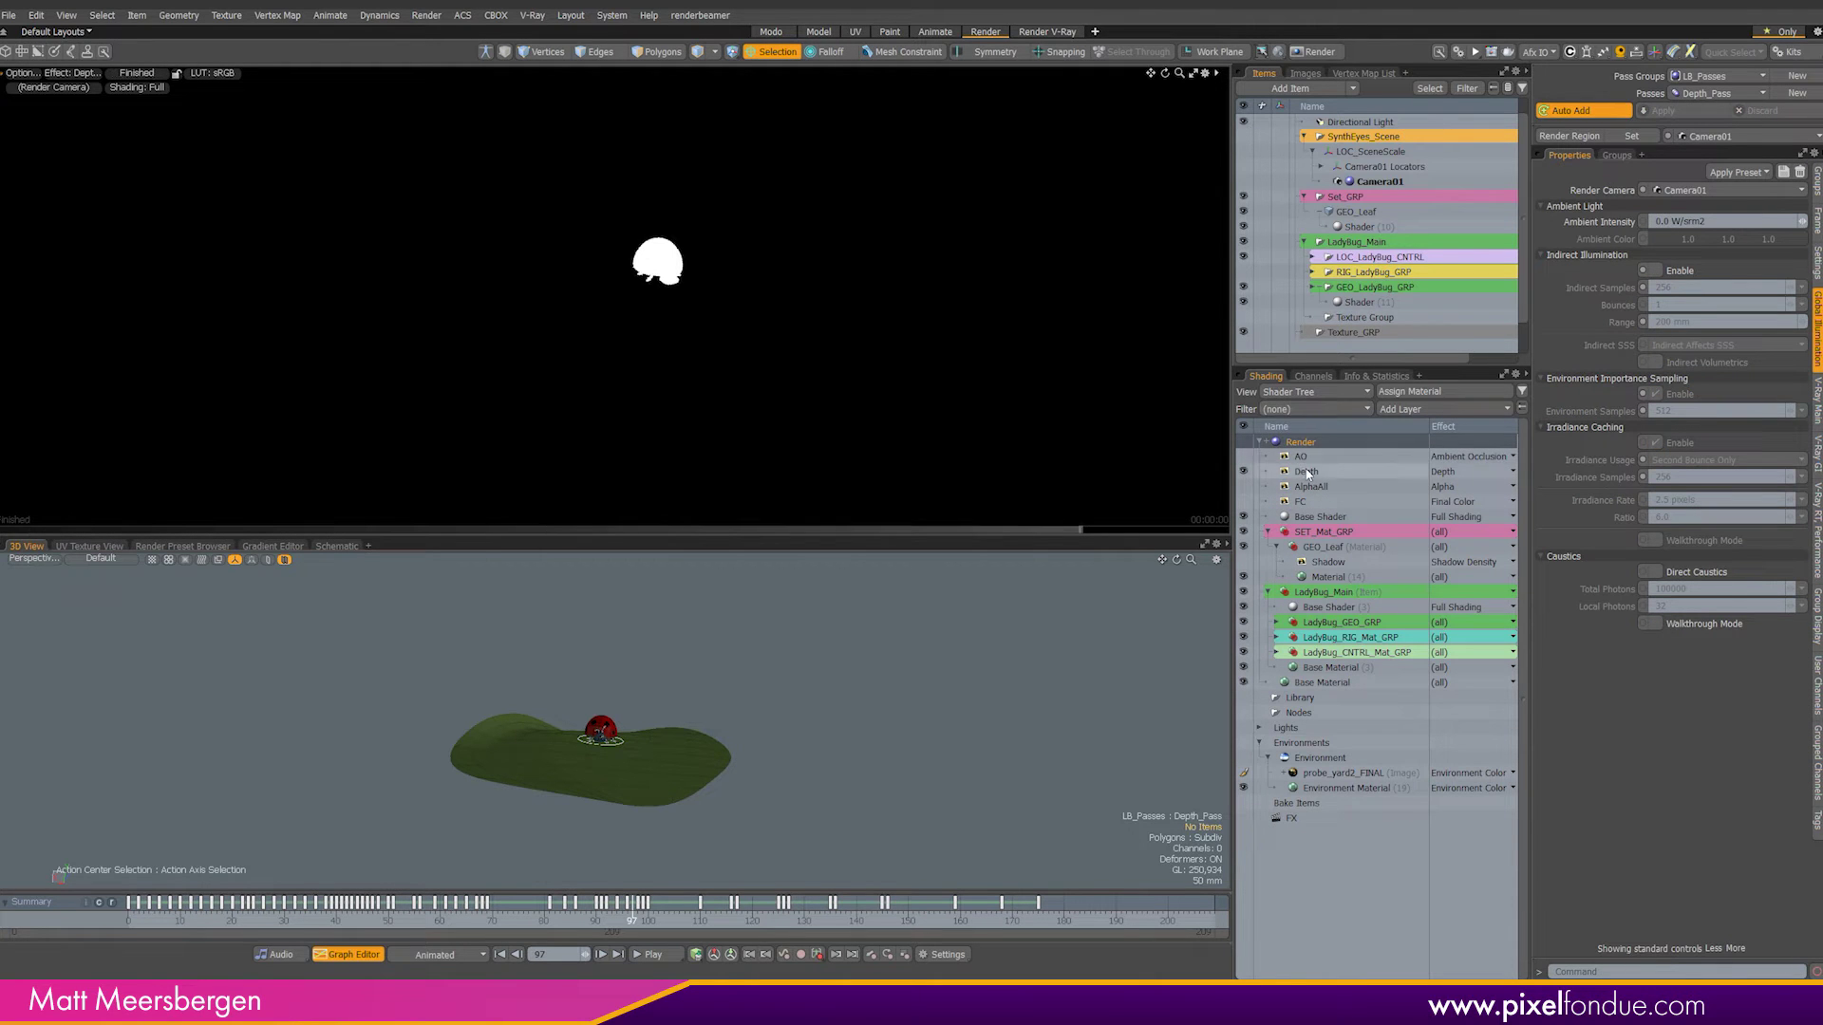
left_click(1455, 226)
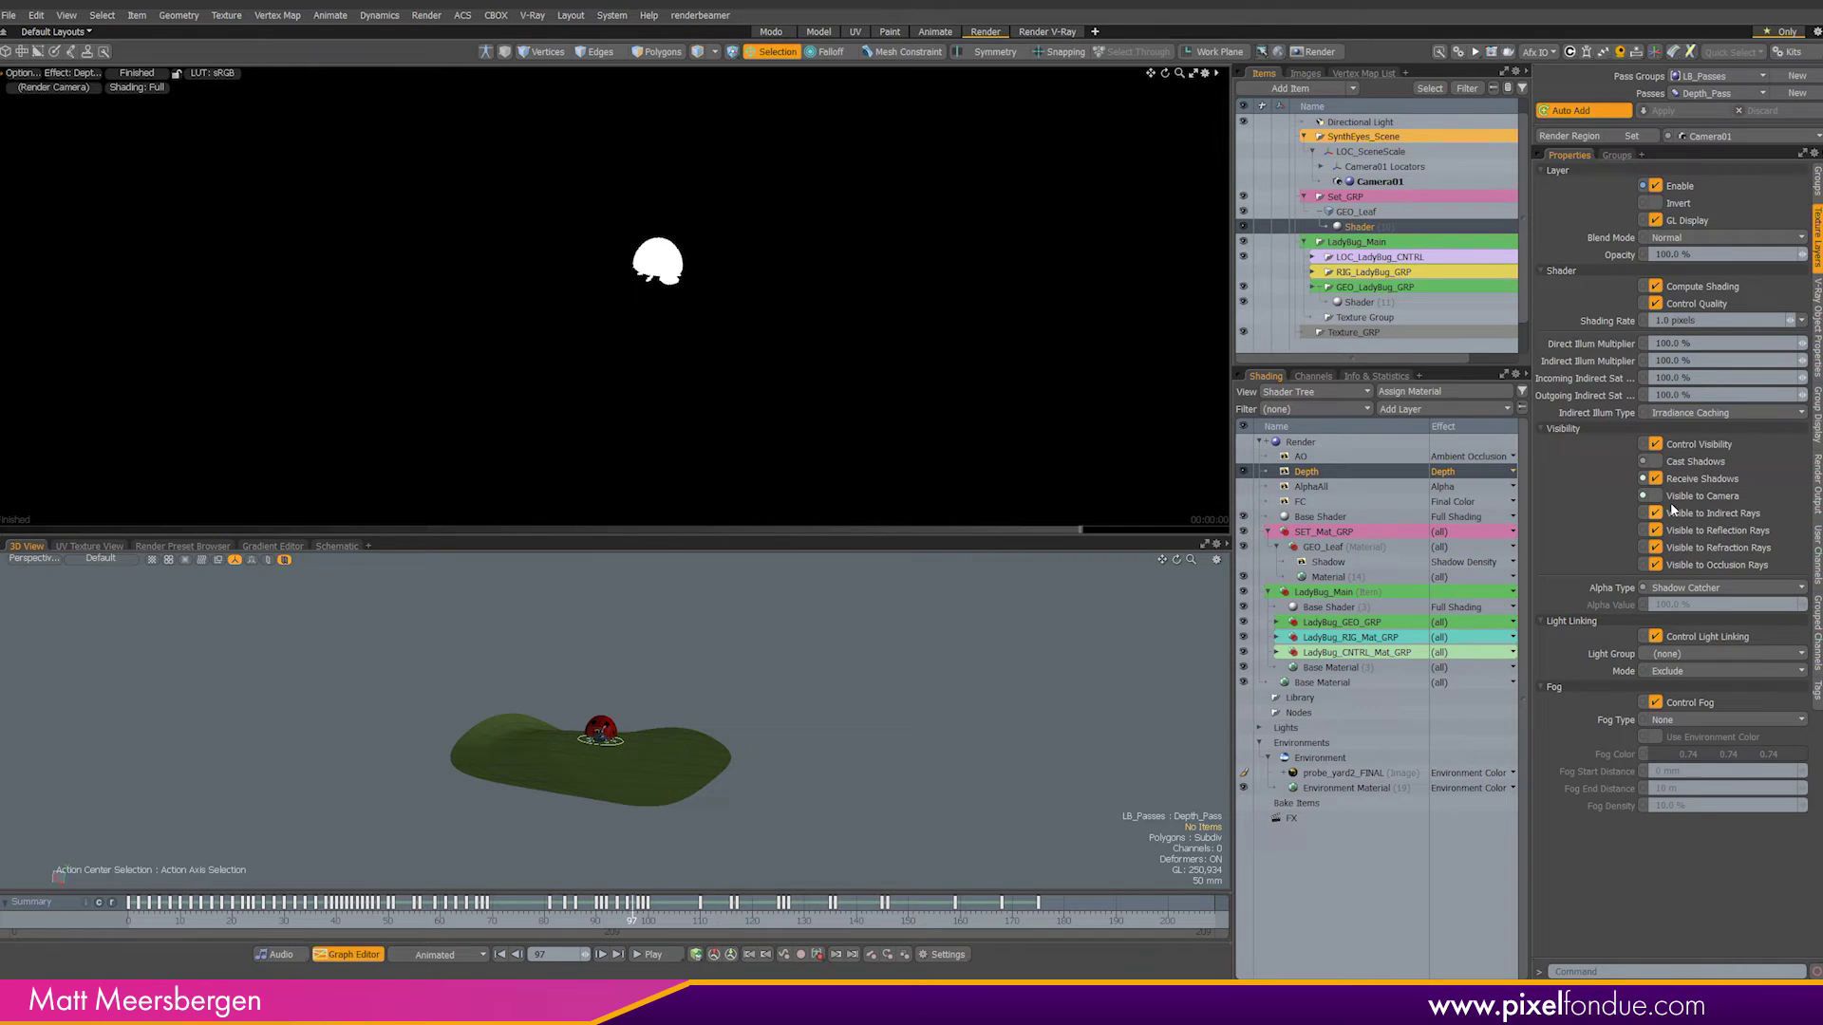
left_click(1656, 497)
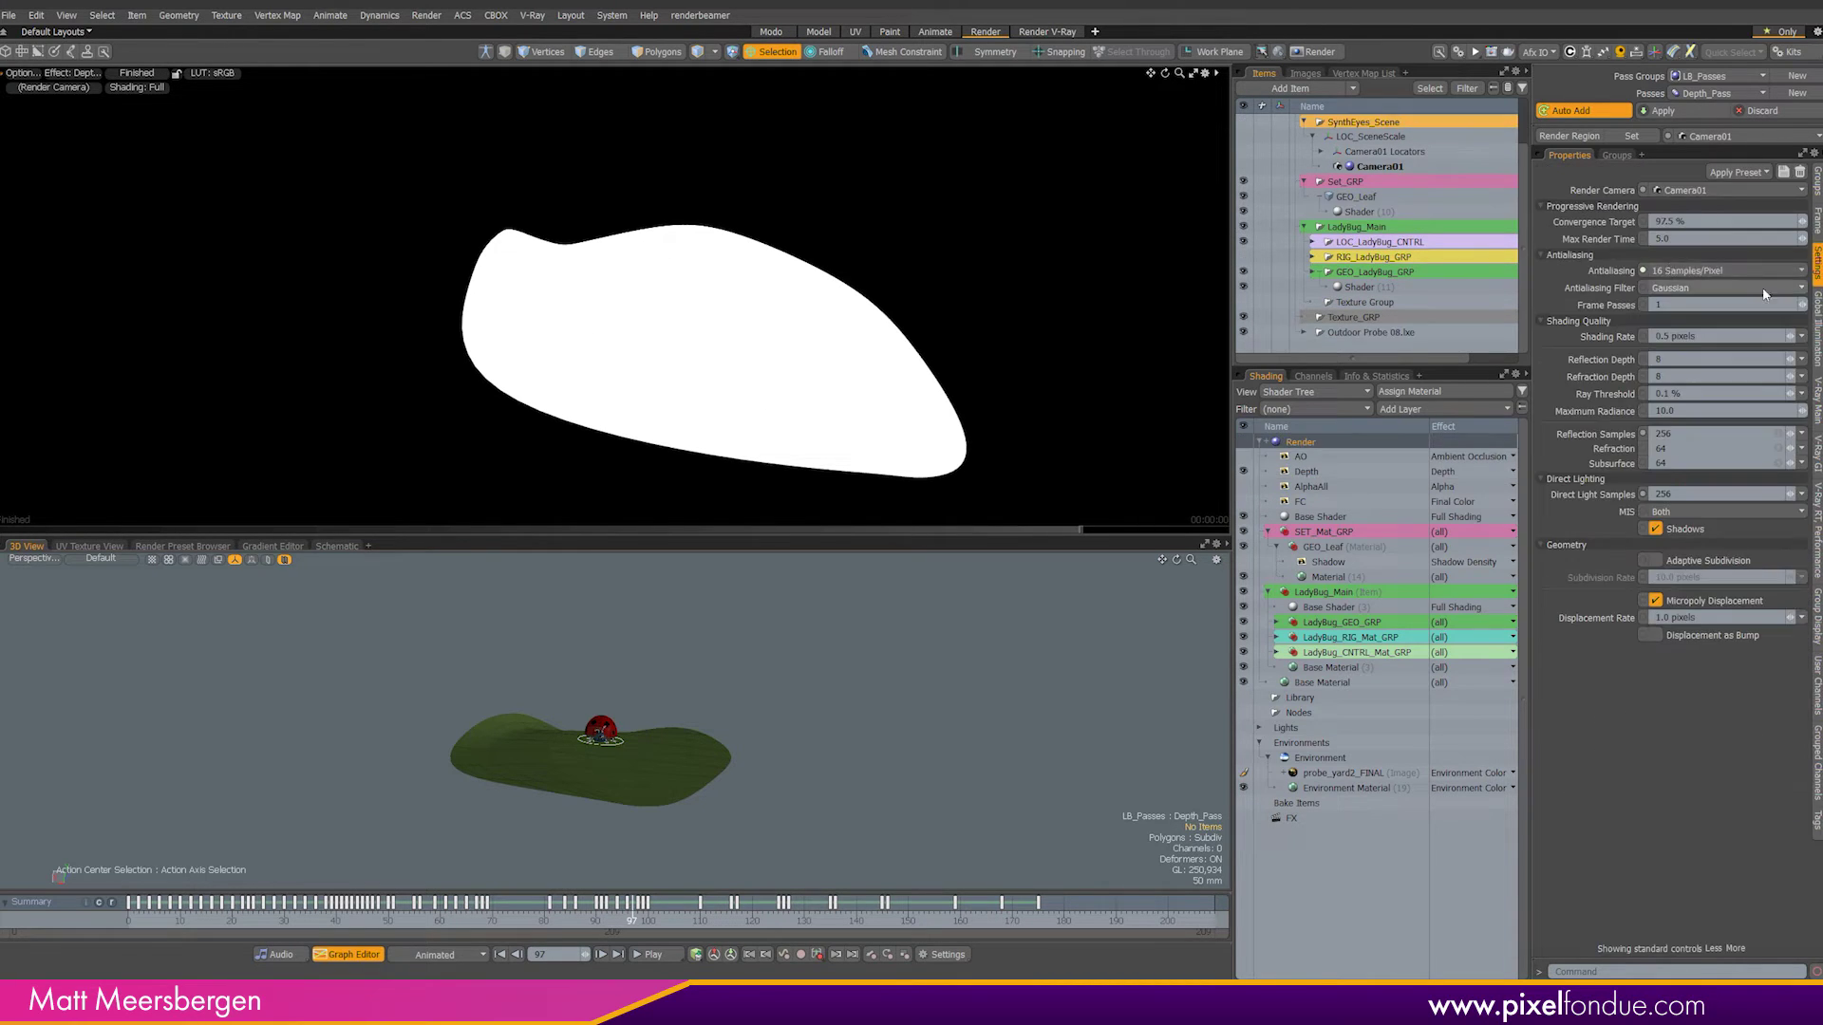
Step: Set Depth_Pass antialiasing to 8 Samples/Pixel and turn off the Environment's visibility to indirect, reflection and refraction rays
left_click(1673, 269)
left_click(1680, 257)
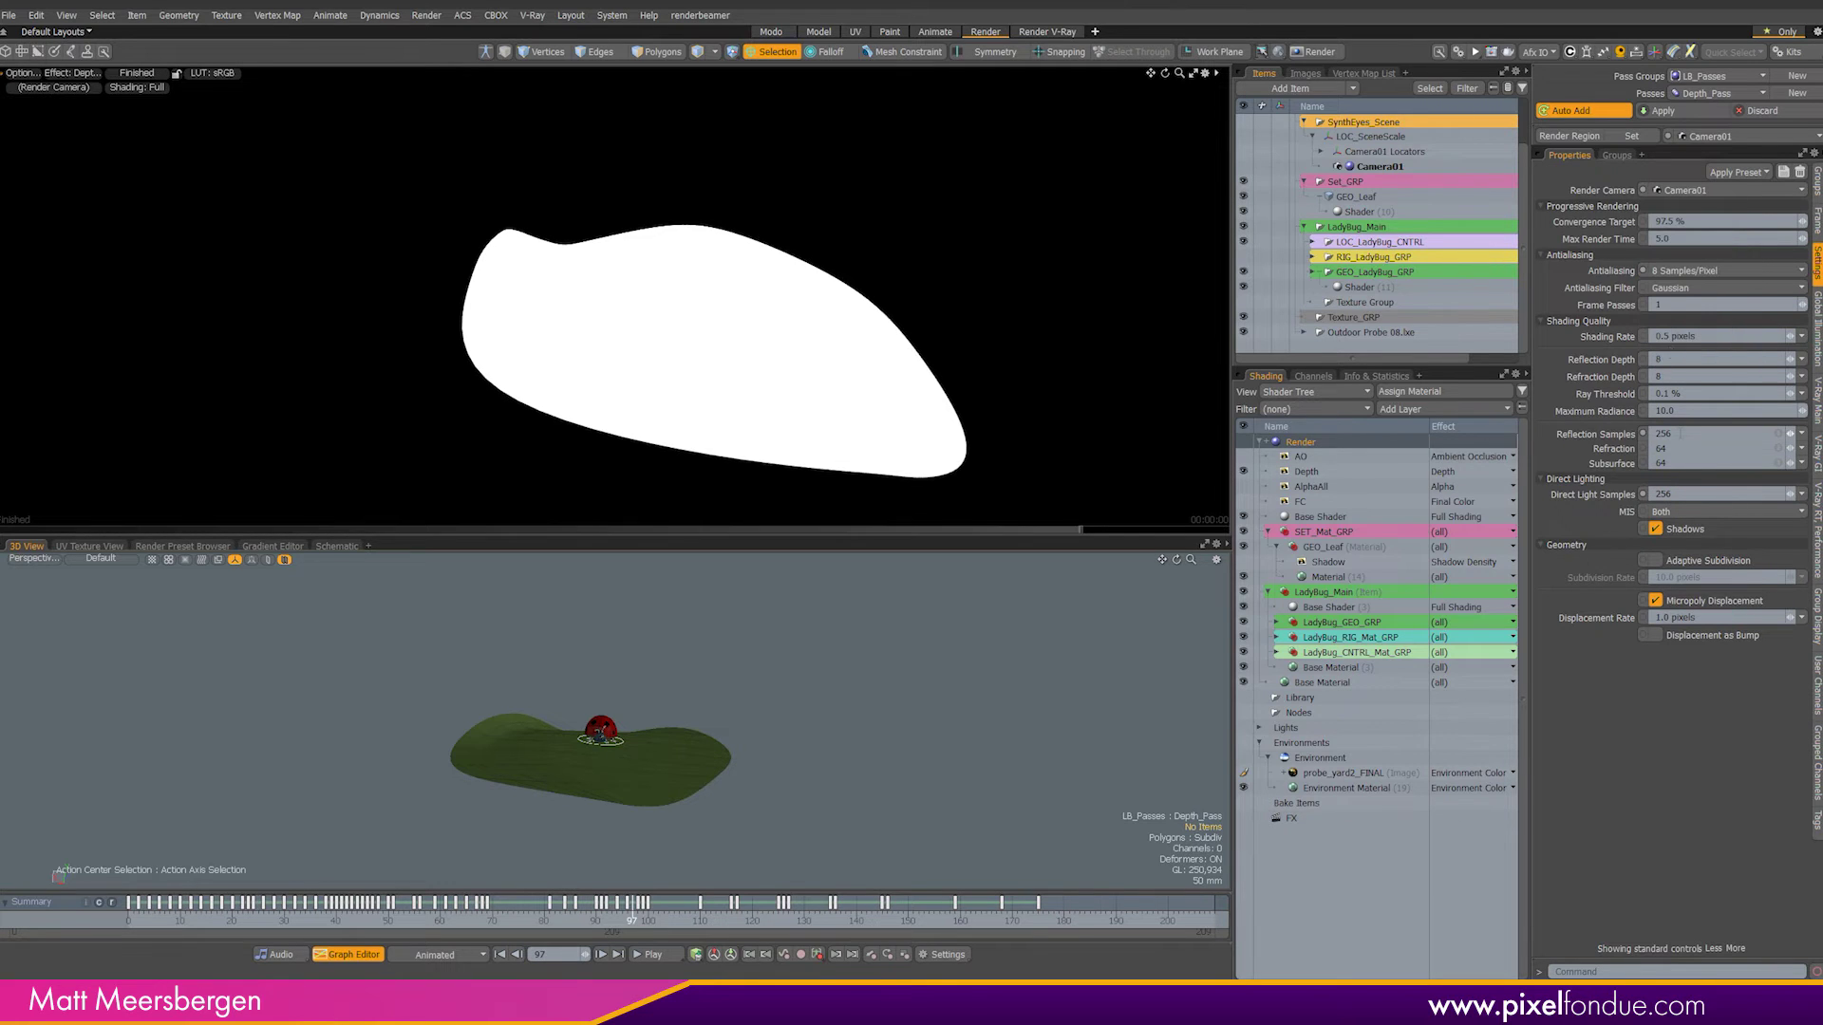
left_click(1321, 757)
left_click_drag(1655, 226, 1656, 260)
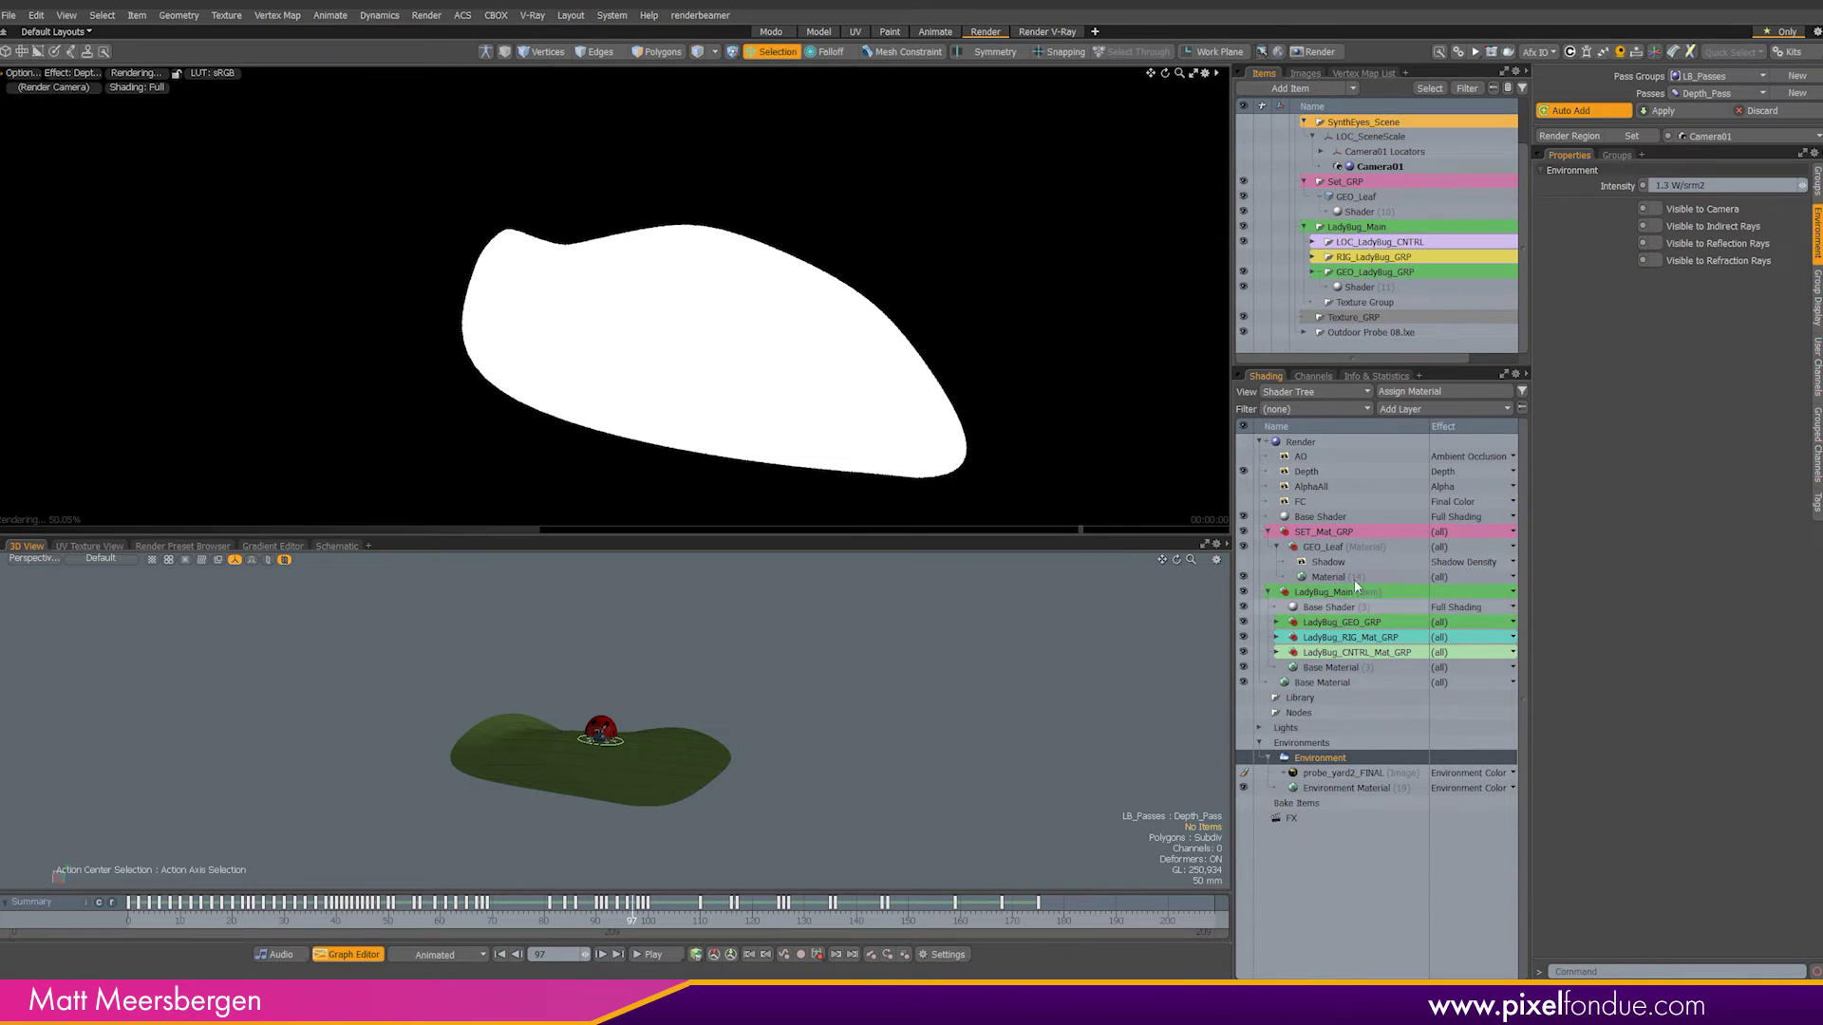
Step: Enable Remap Pixel Values on the Depth output and tune its Maximum Depth through 1, 2 and 2.5 m, settling on 2.3 m
left_click(1299, 474)
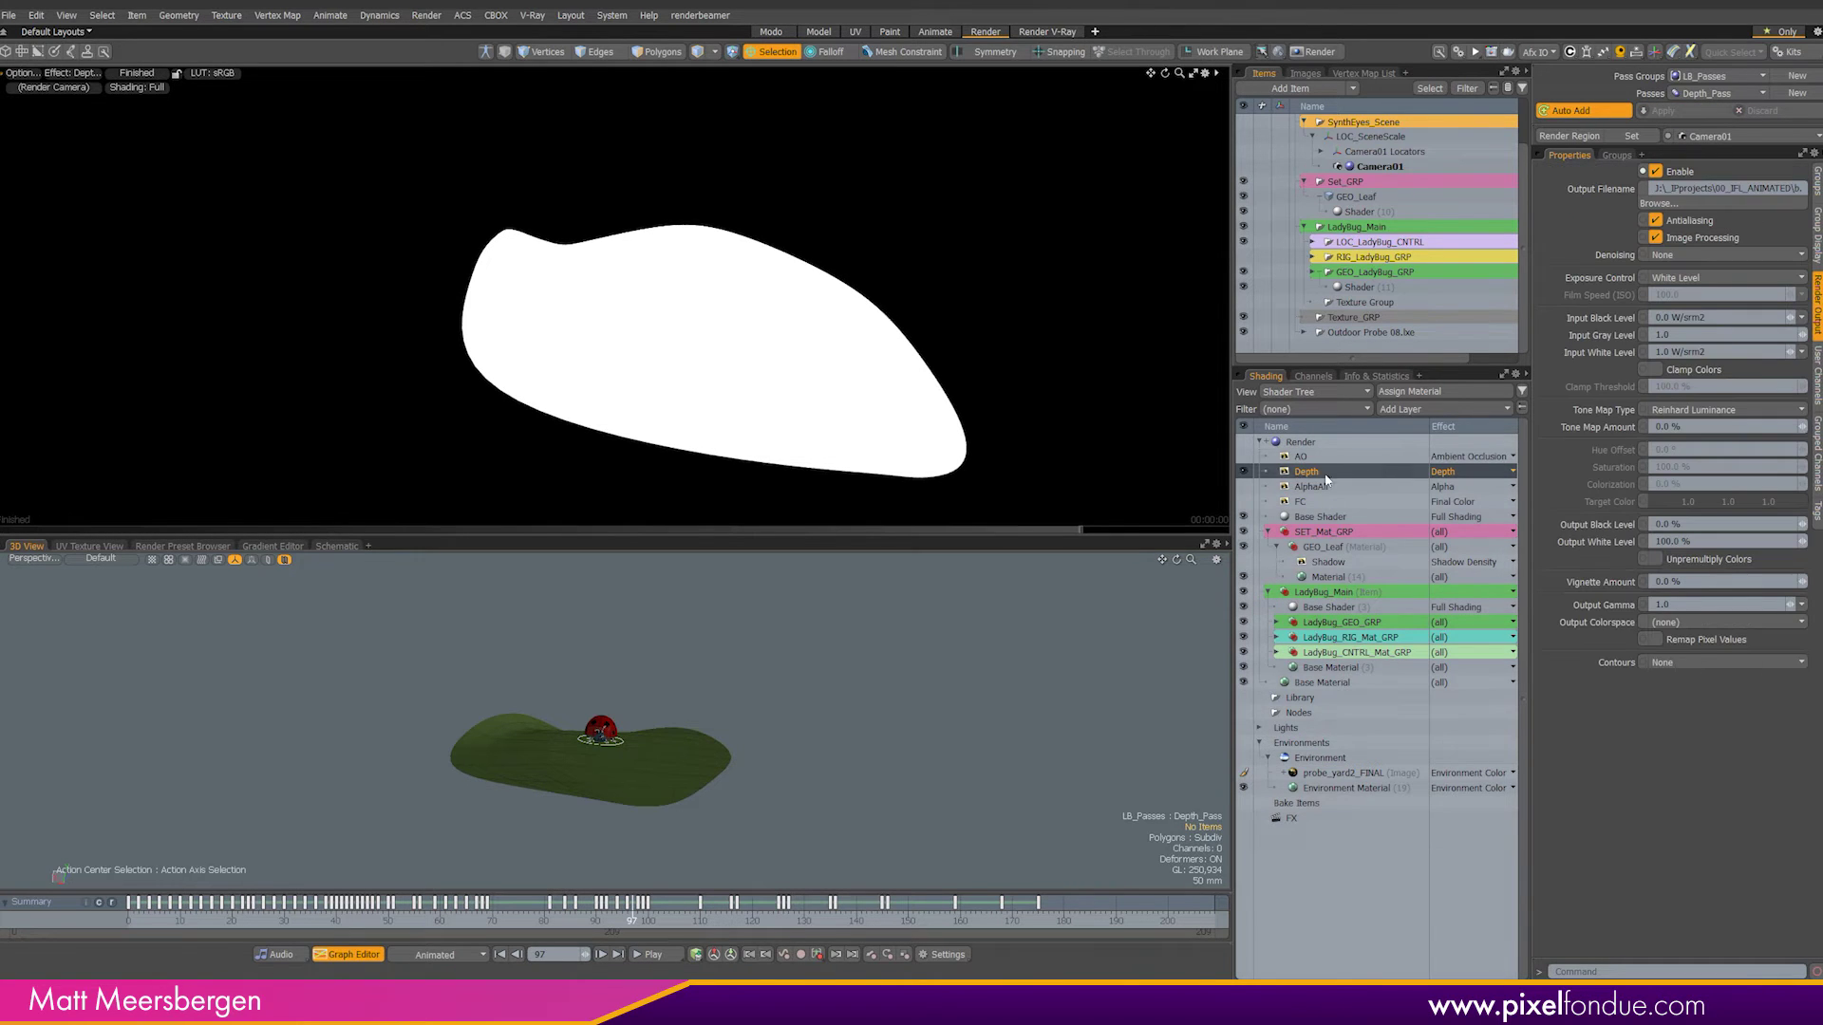
left_click(1657, 640)
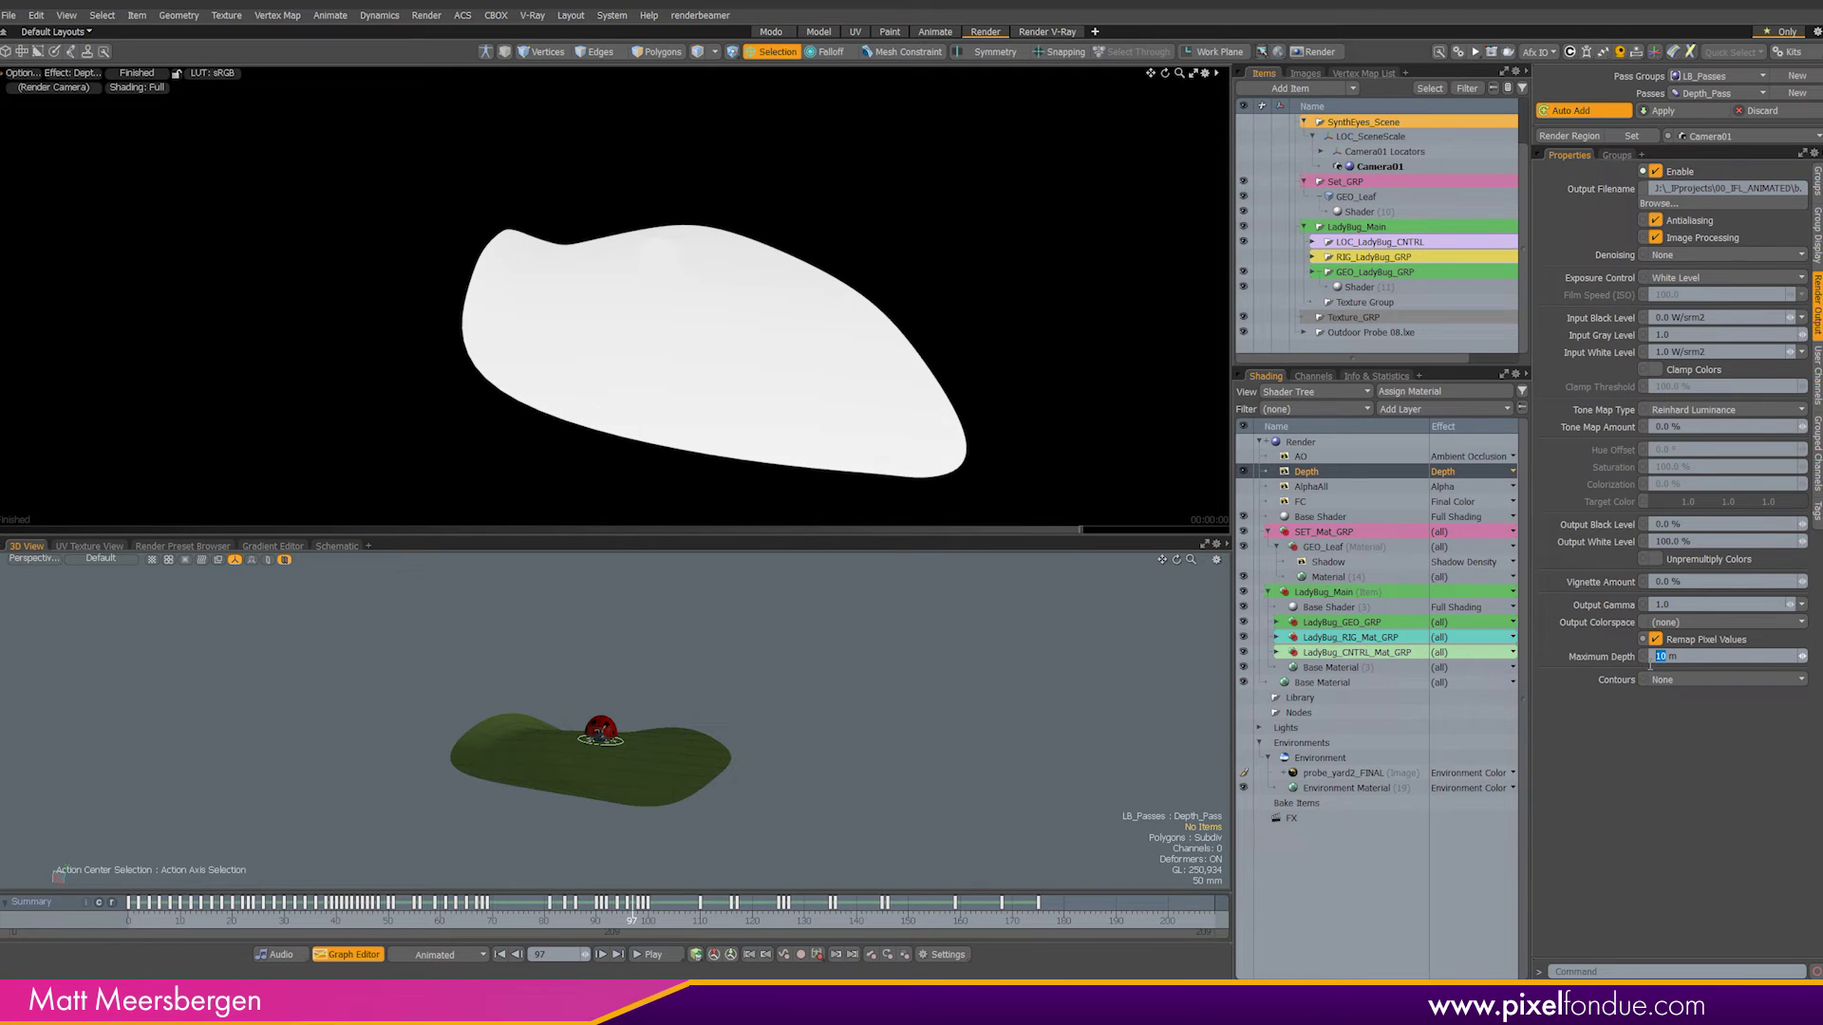
type("1")
key("Return")
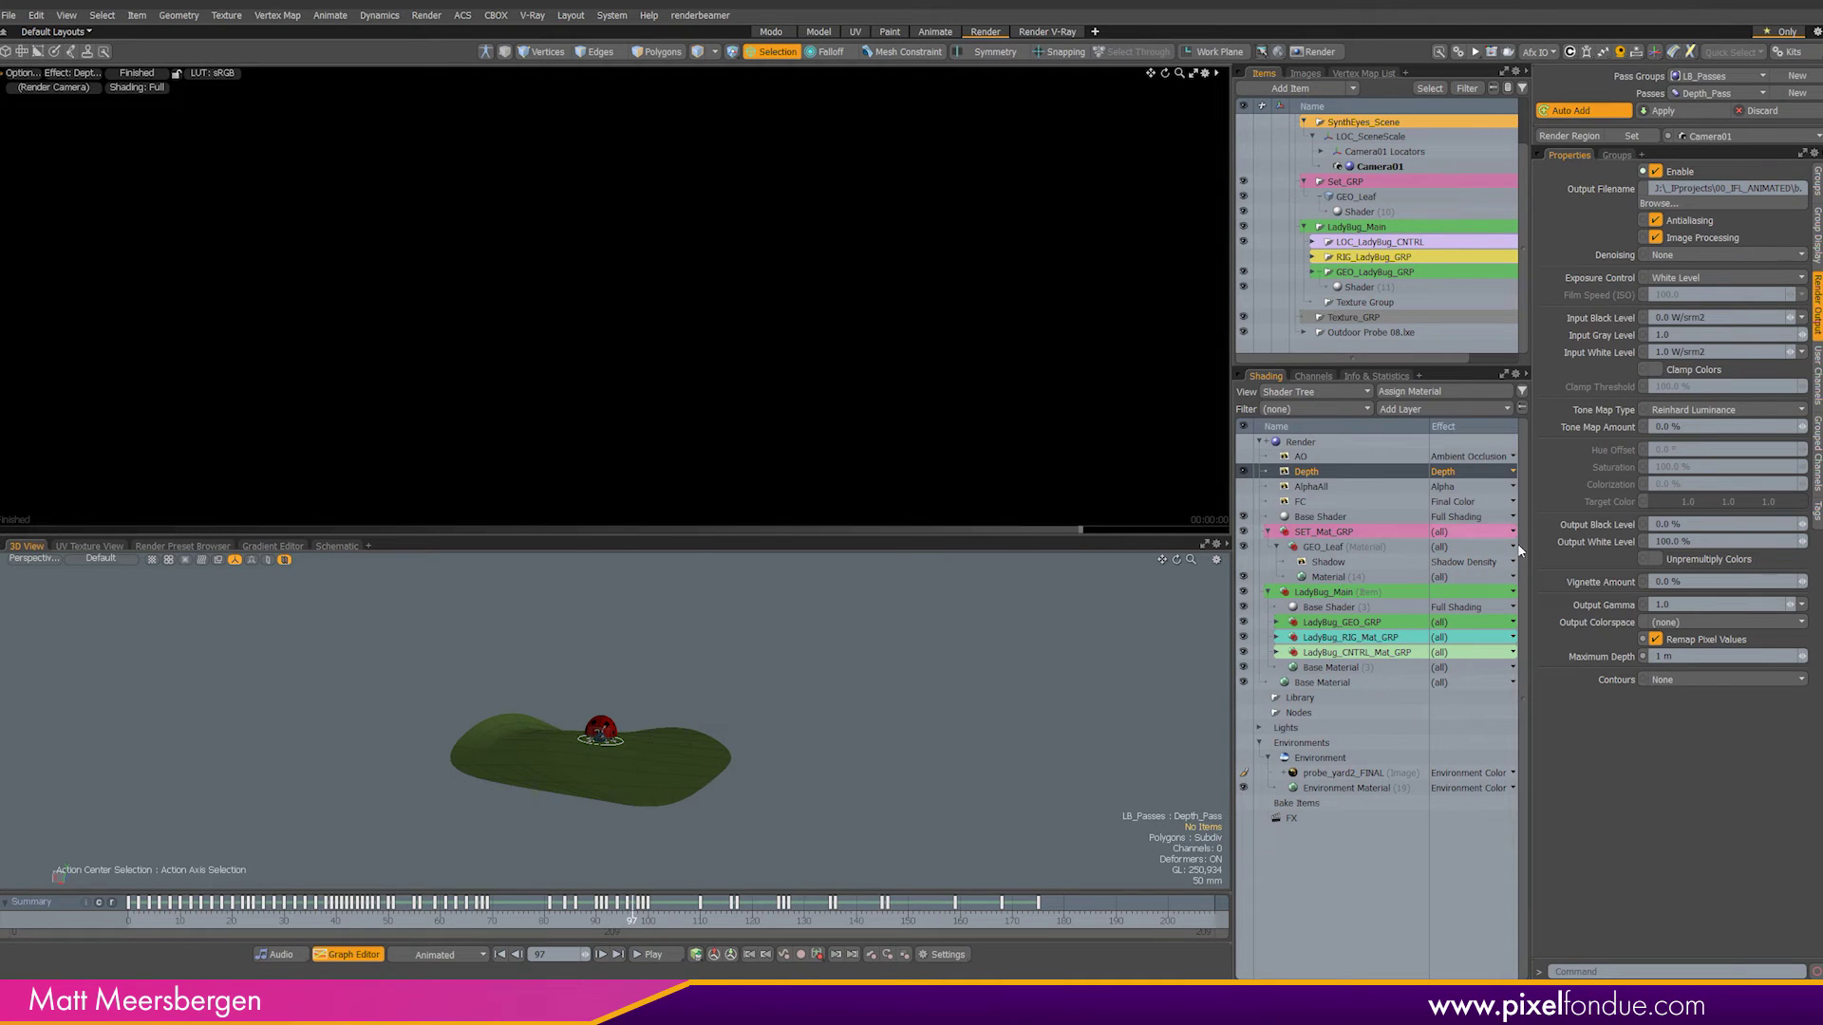
left_click_drag(1666, 655, 1650, 672)
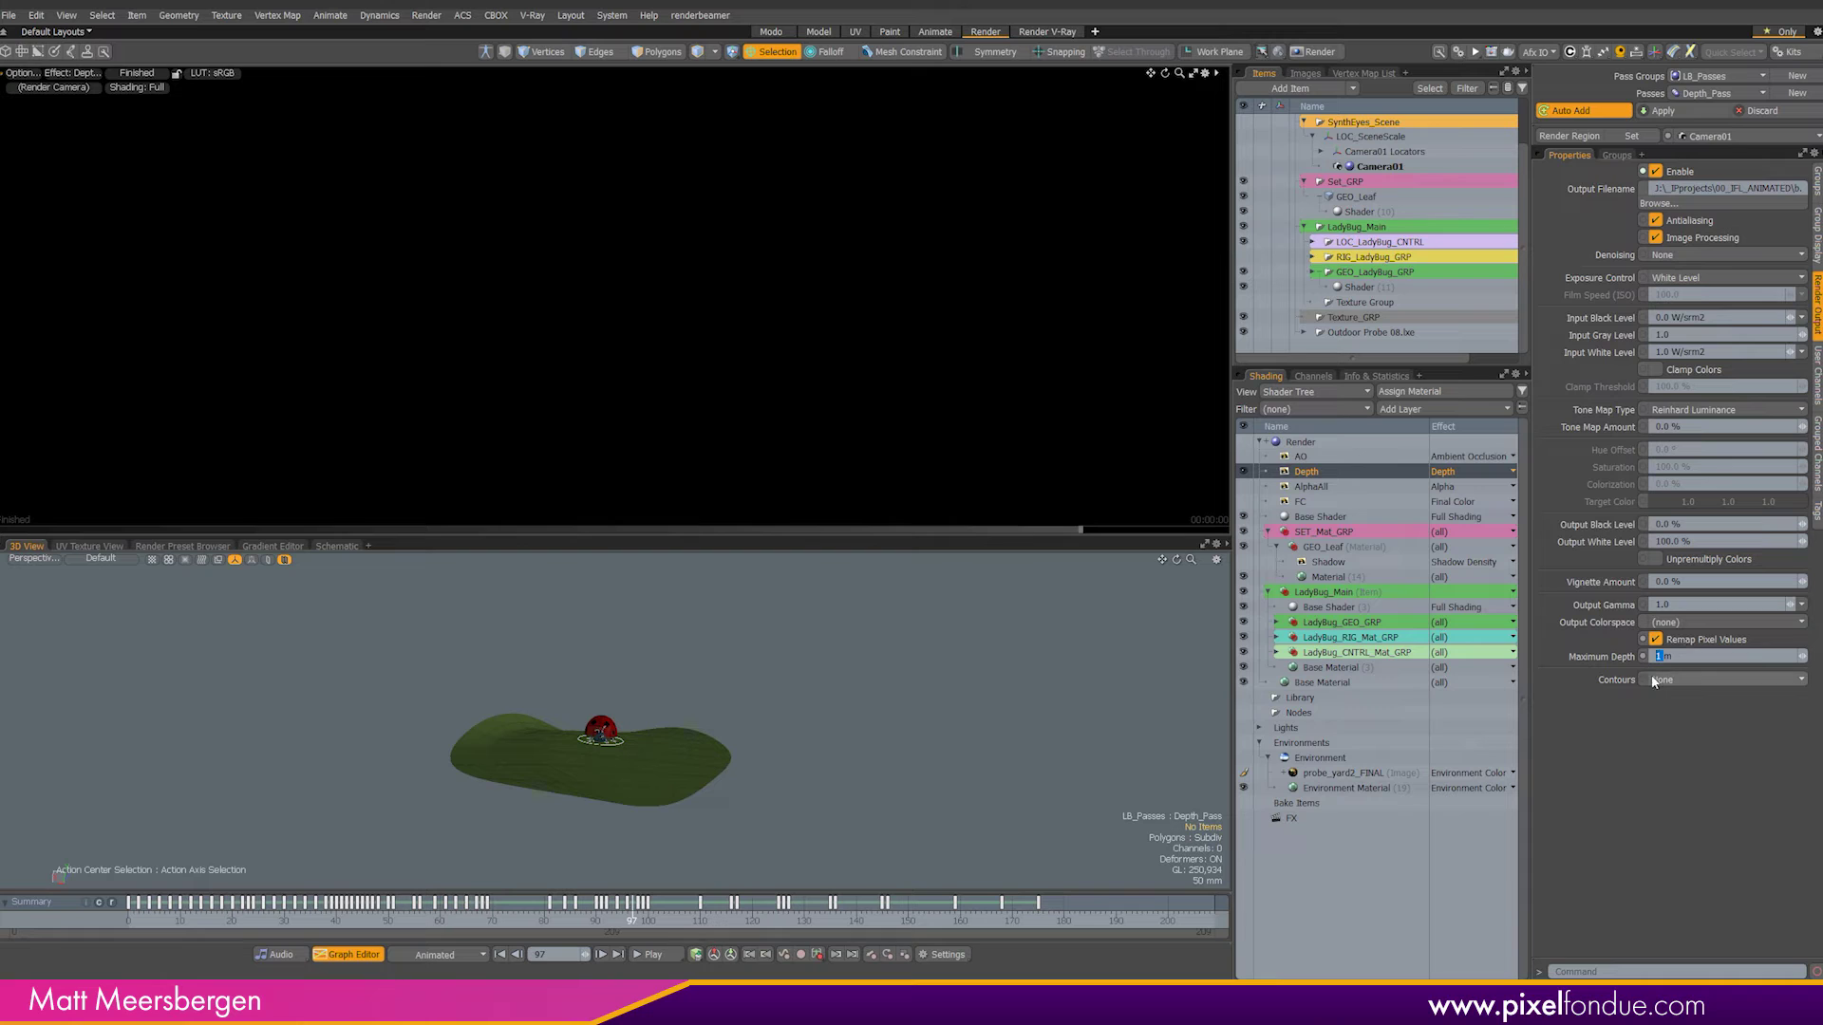
type("2")
key("Return")
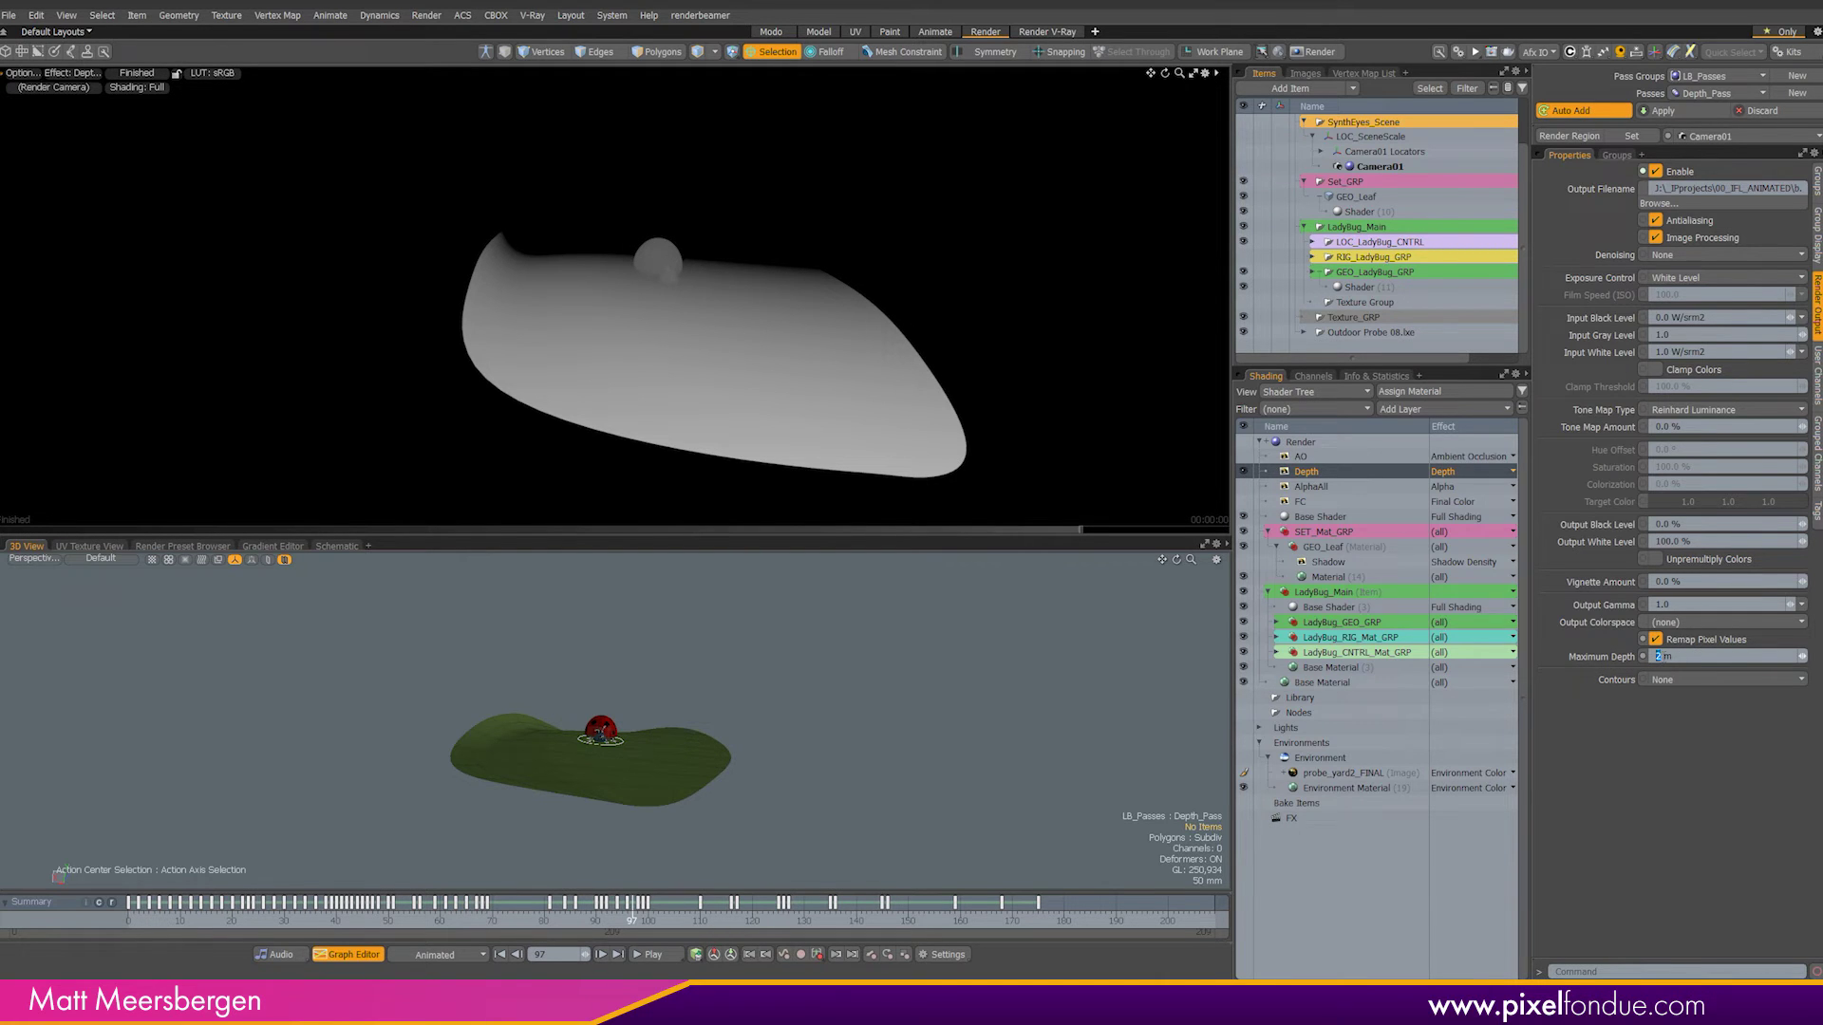
type("2.5")
key("Return")
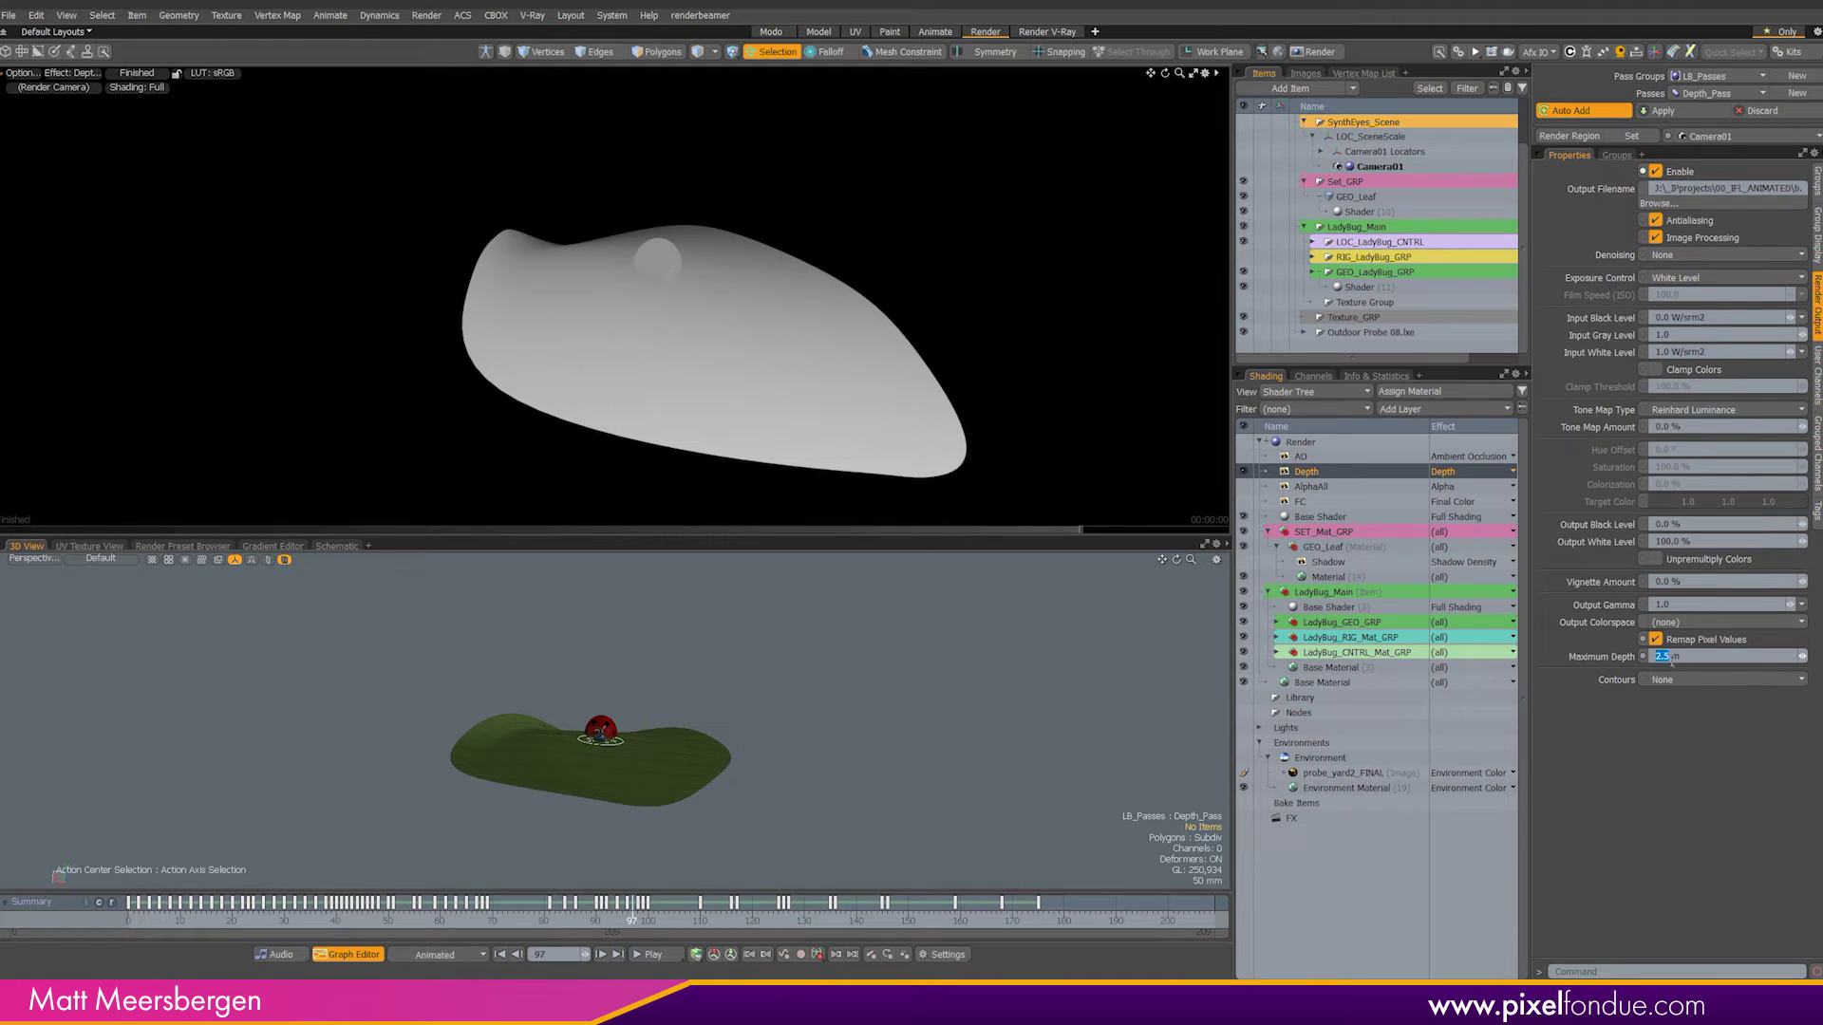
type("3")
key("Return")
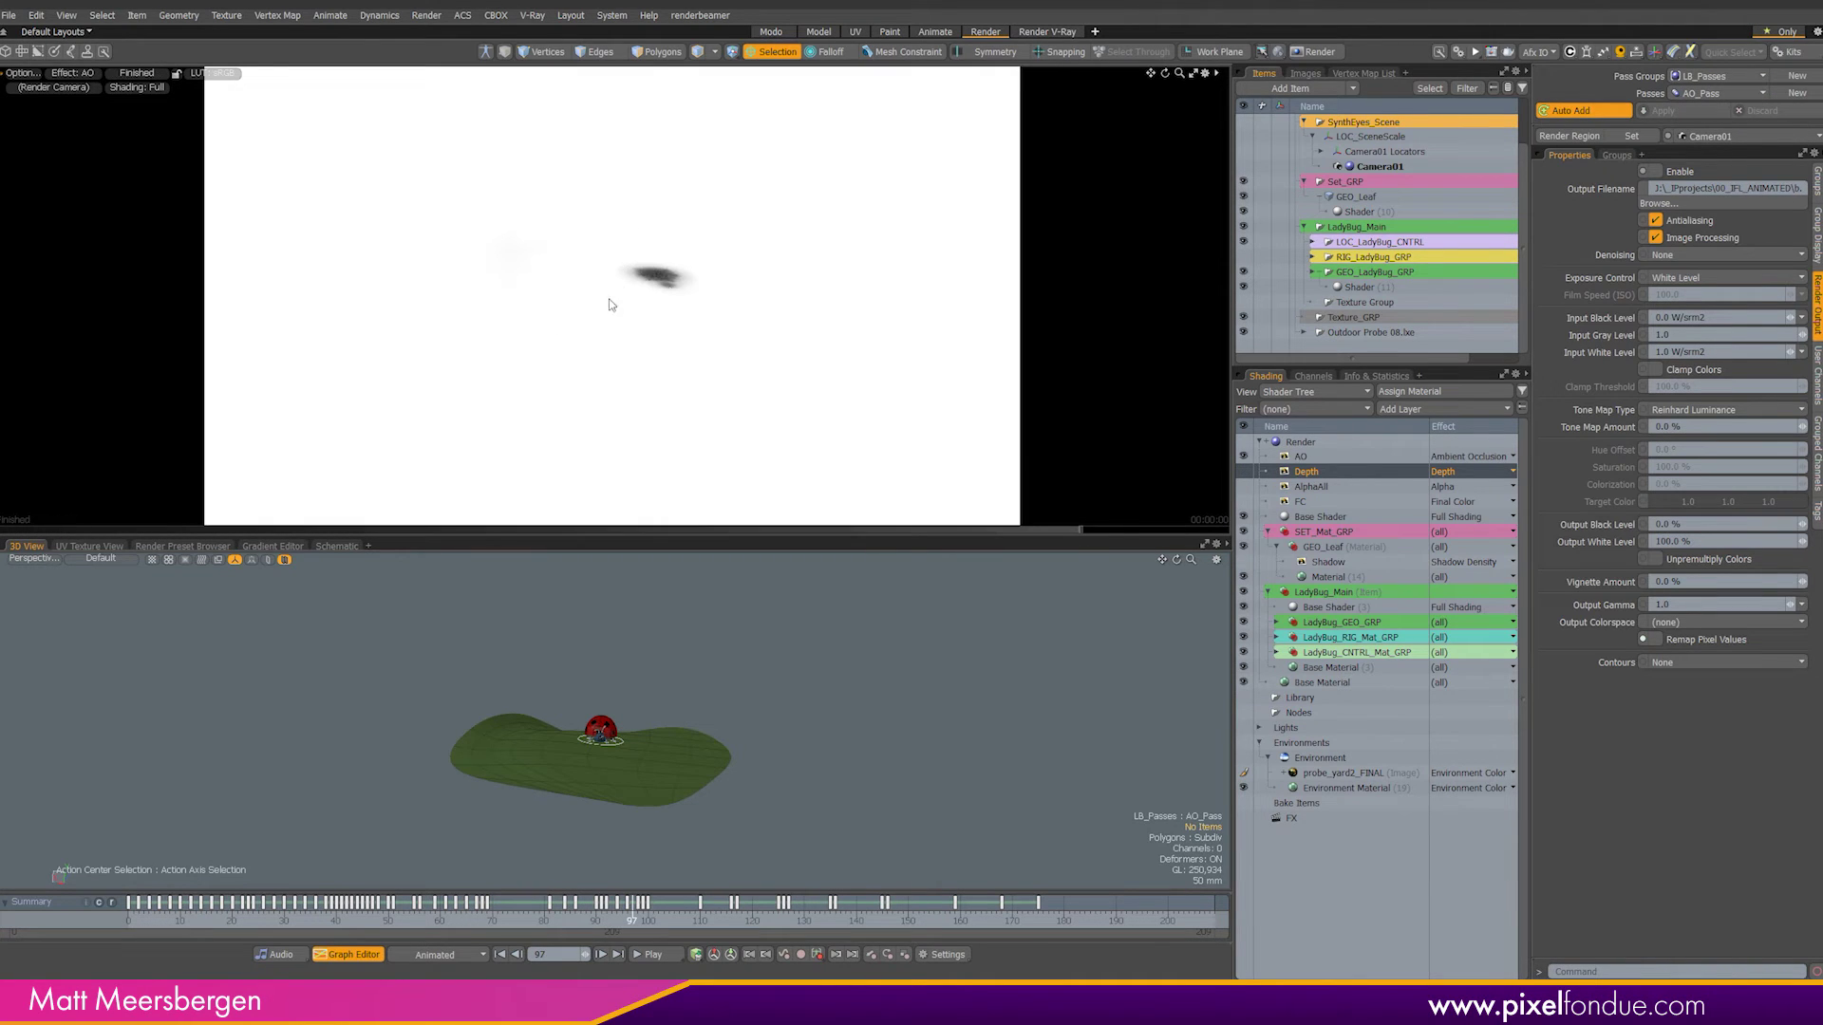
Step: Review the render previews of Shadow_Pass, Depth_Pass and FC_Pass by switching between the passes
left_click(1707, 93)
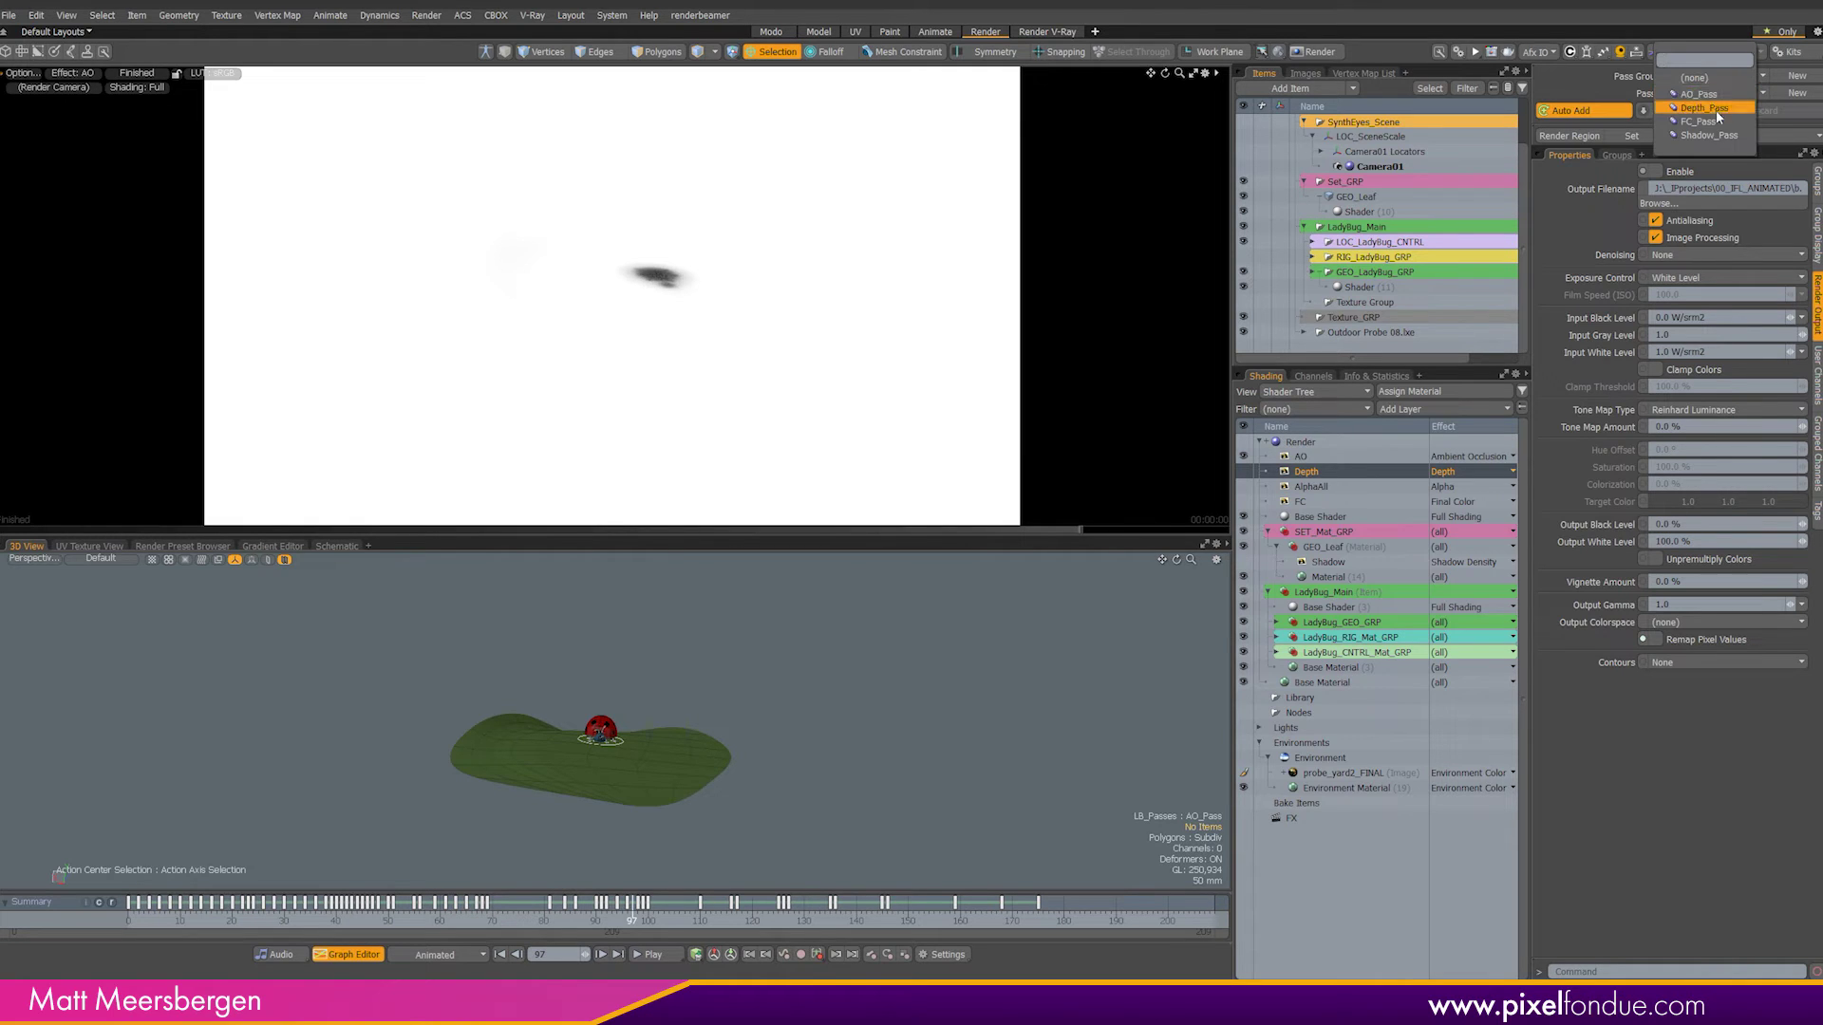
left_click(1708, 135)
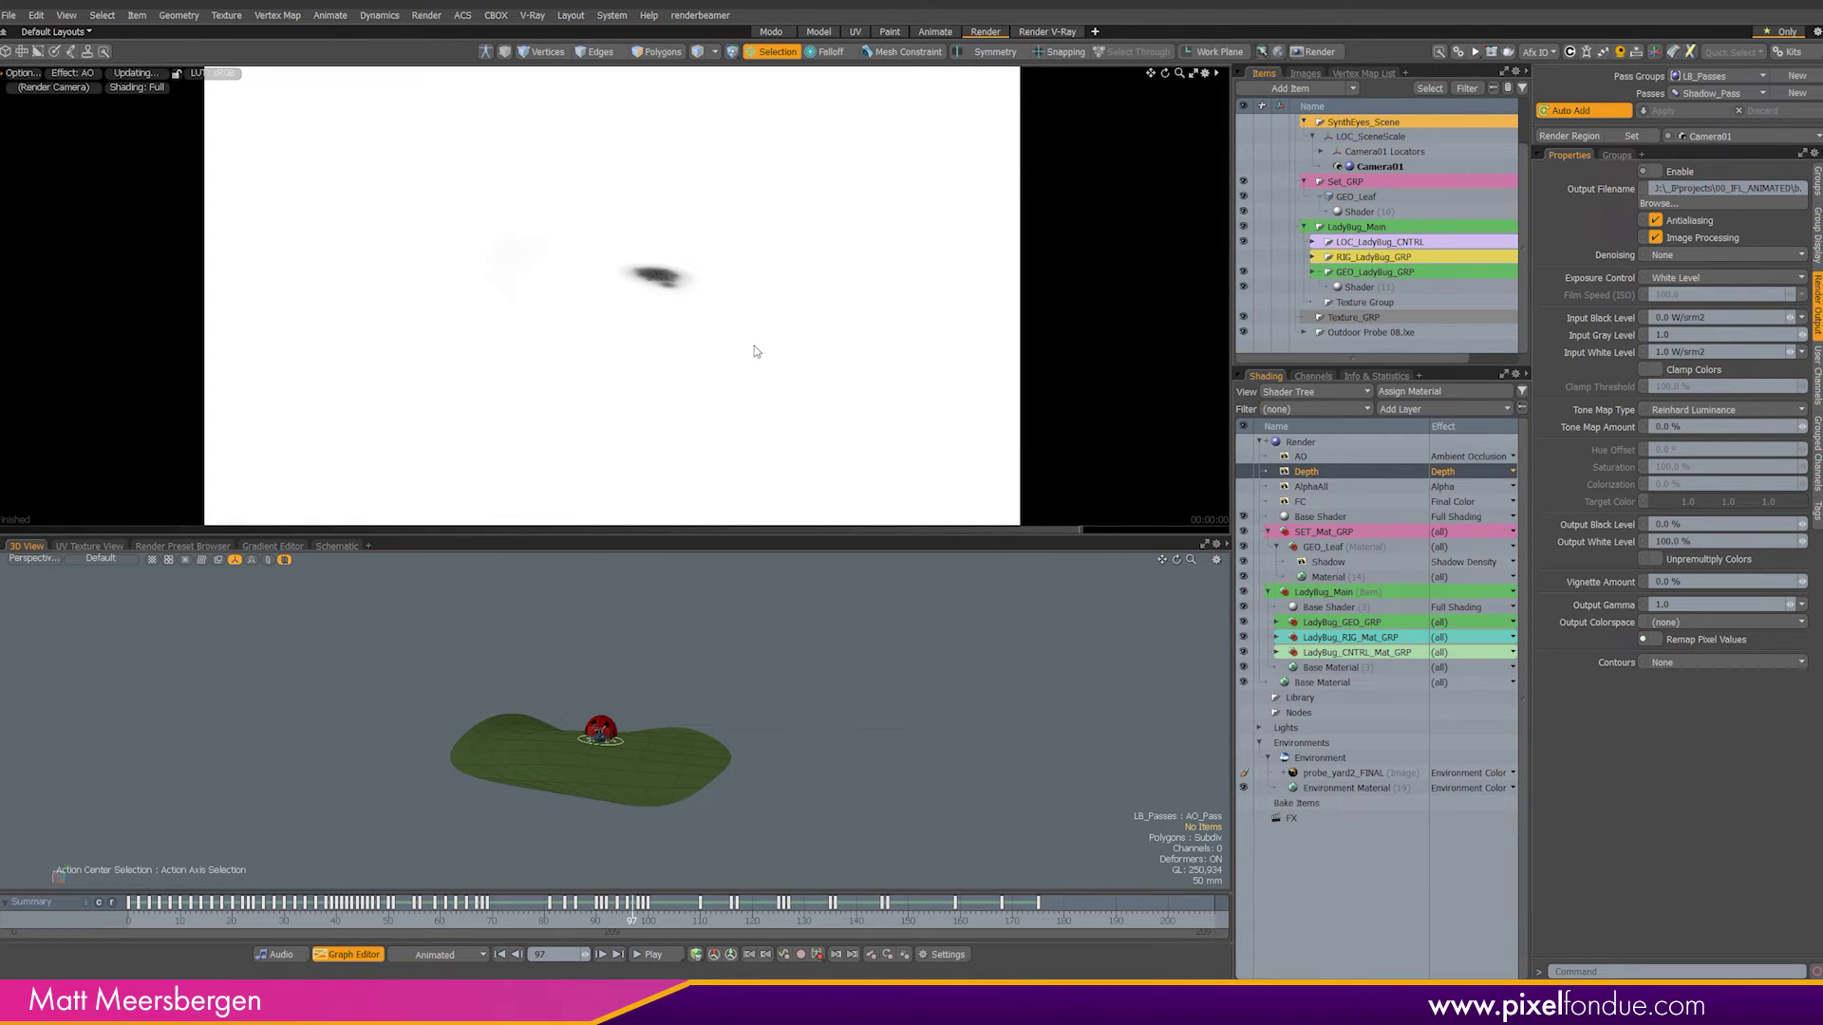
left_click(1706, 96)
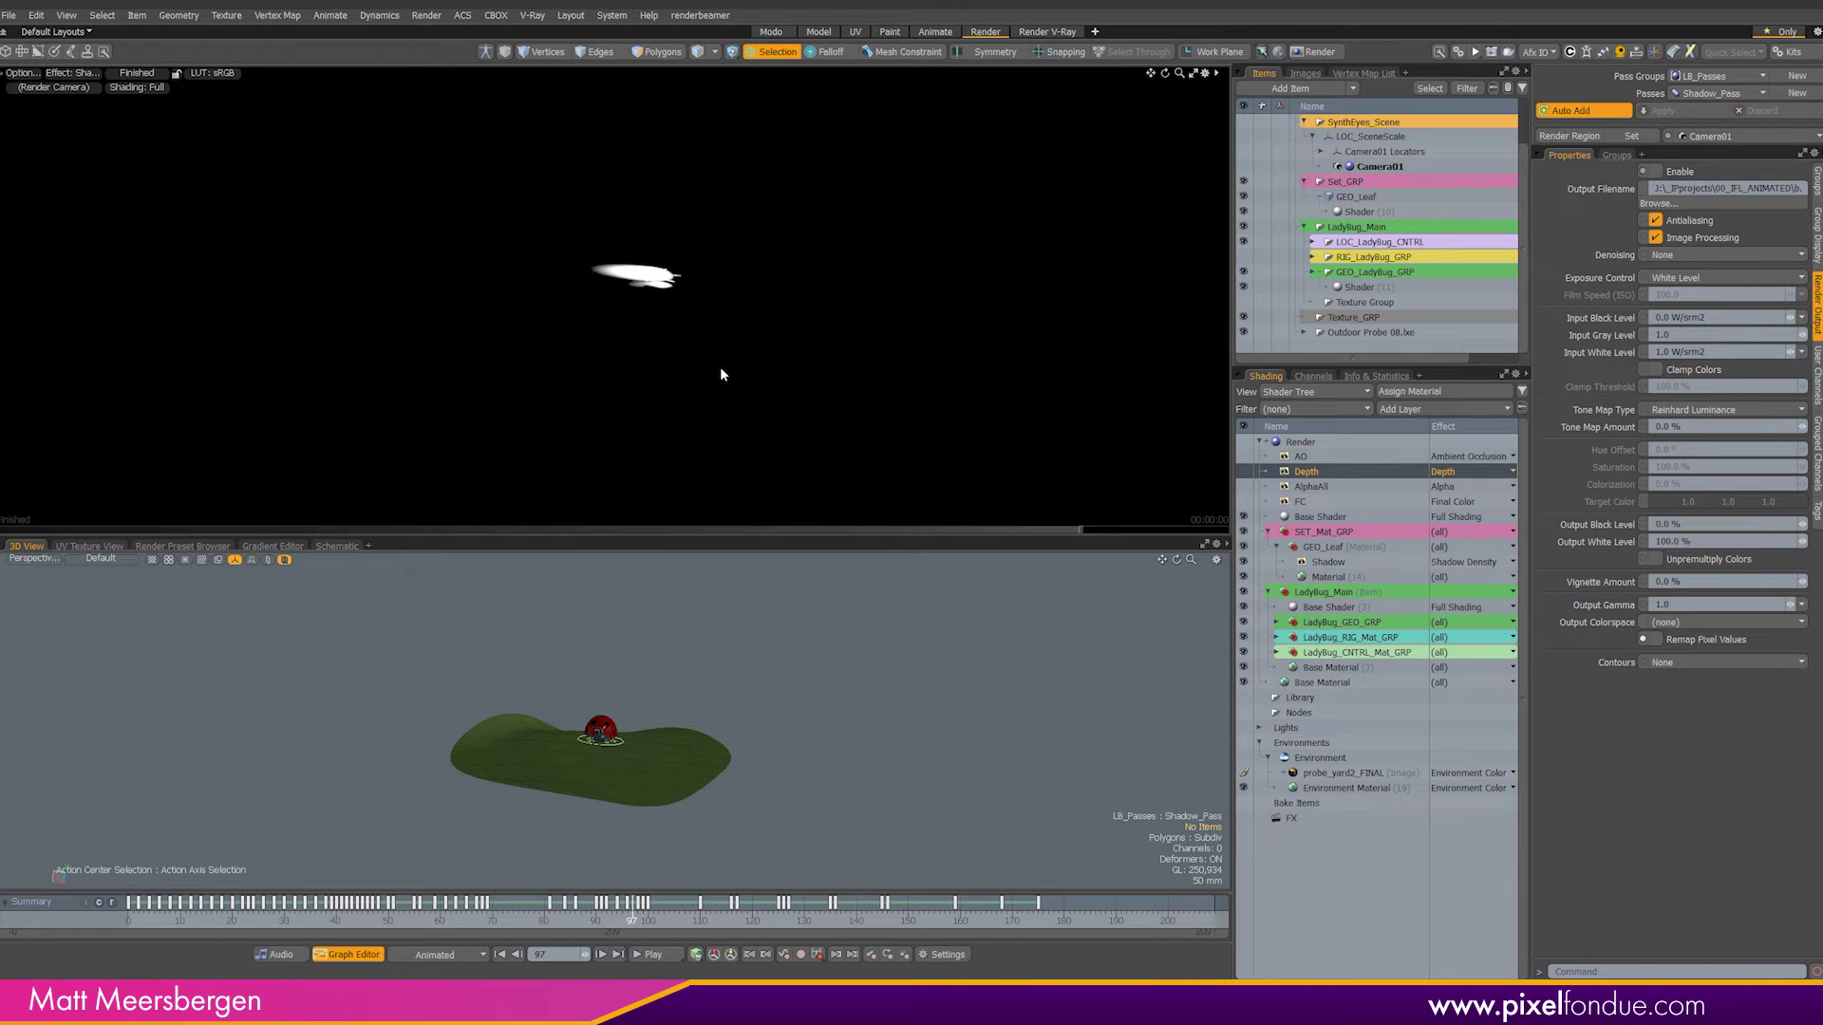
left_click(1723, 93)
left_click(1729, 78)
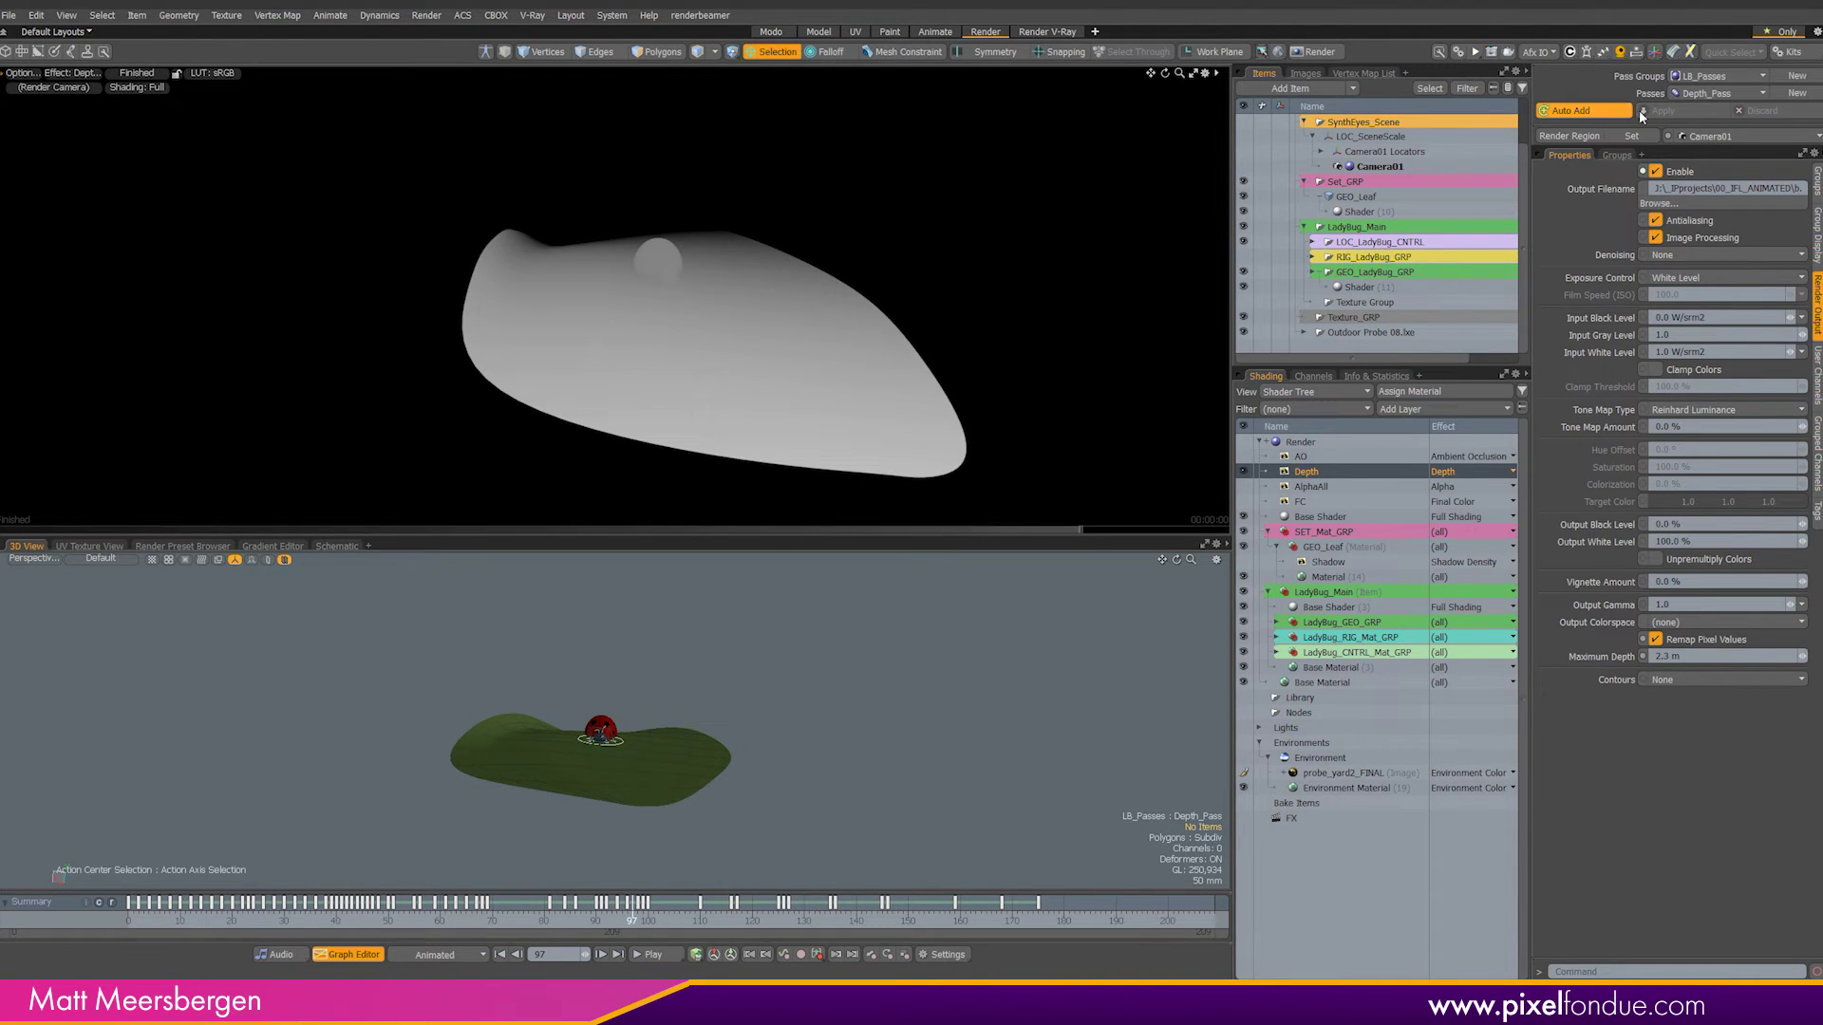
key("ctrl+z")
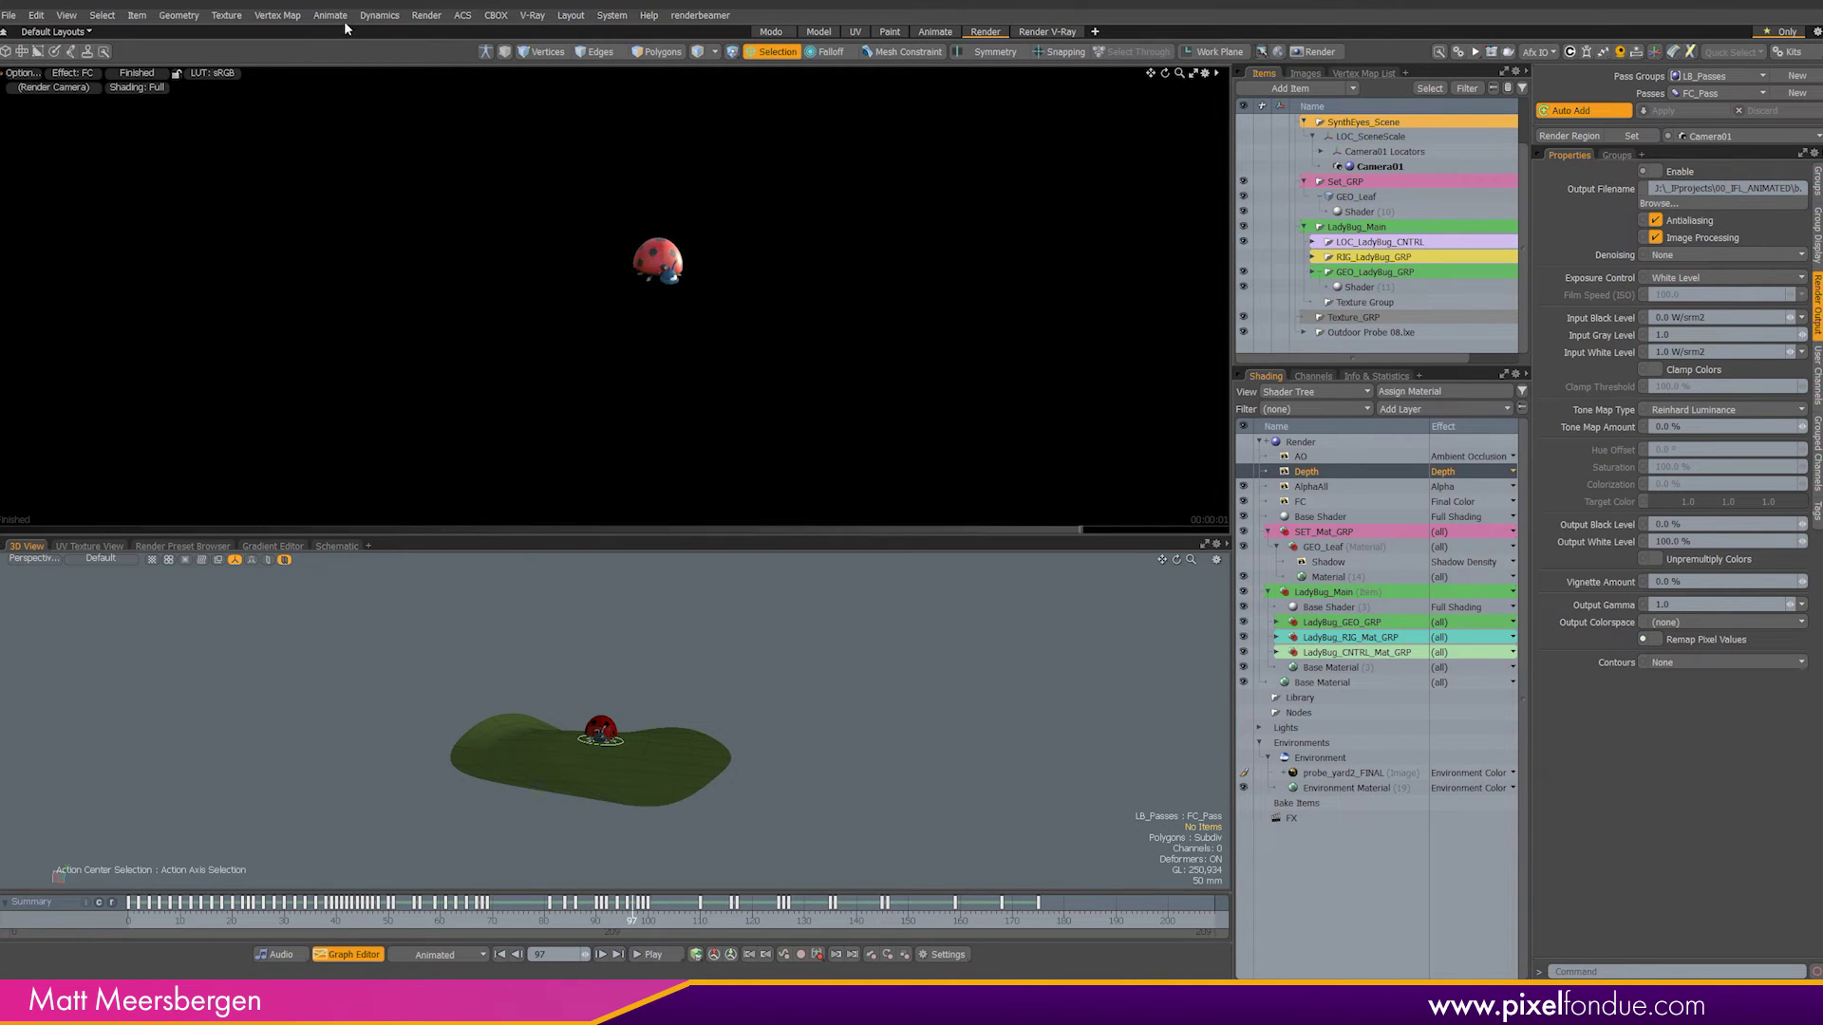
Step: Render the FC_Pass animation as an image sequence for frames 0 to 209 with no render pass group, saving to the render outputs' filenames
left_click(427, 15)
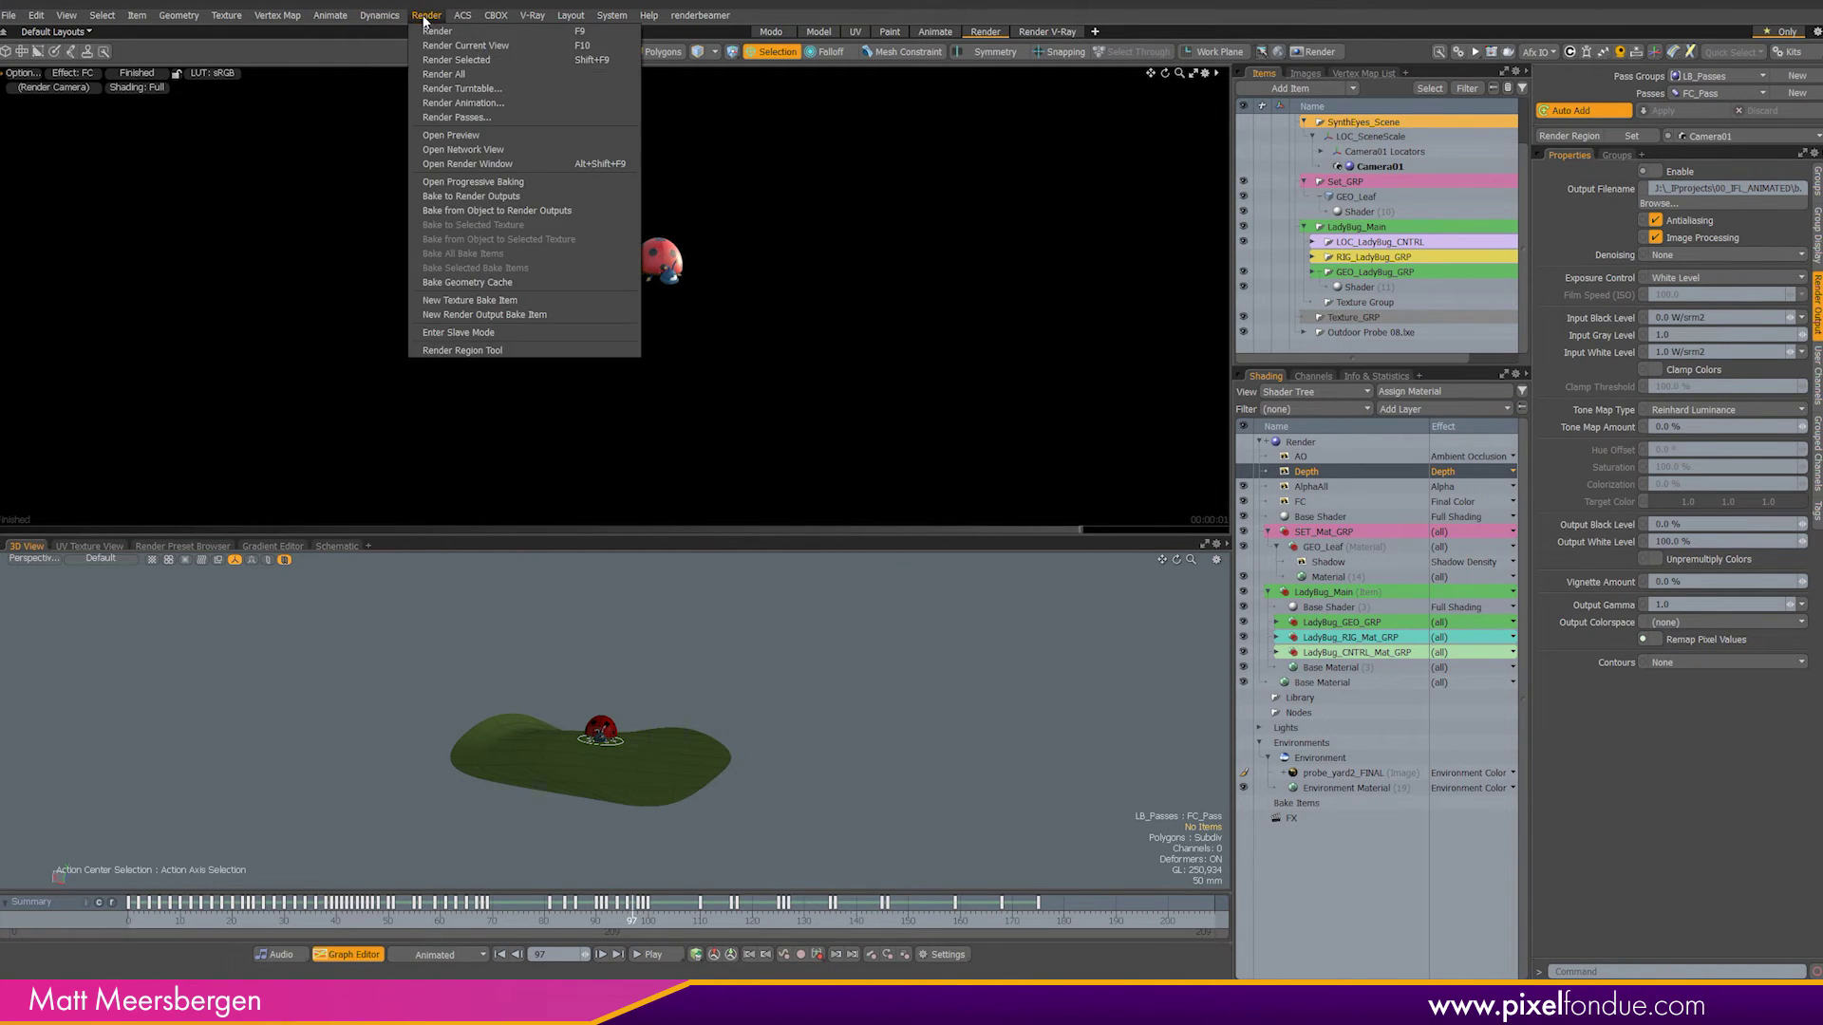
left_click(467, 103)
left_click_drag(1223, 342, 739, 403)
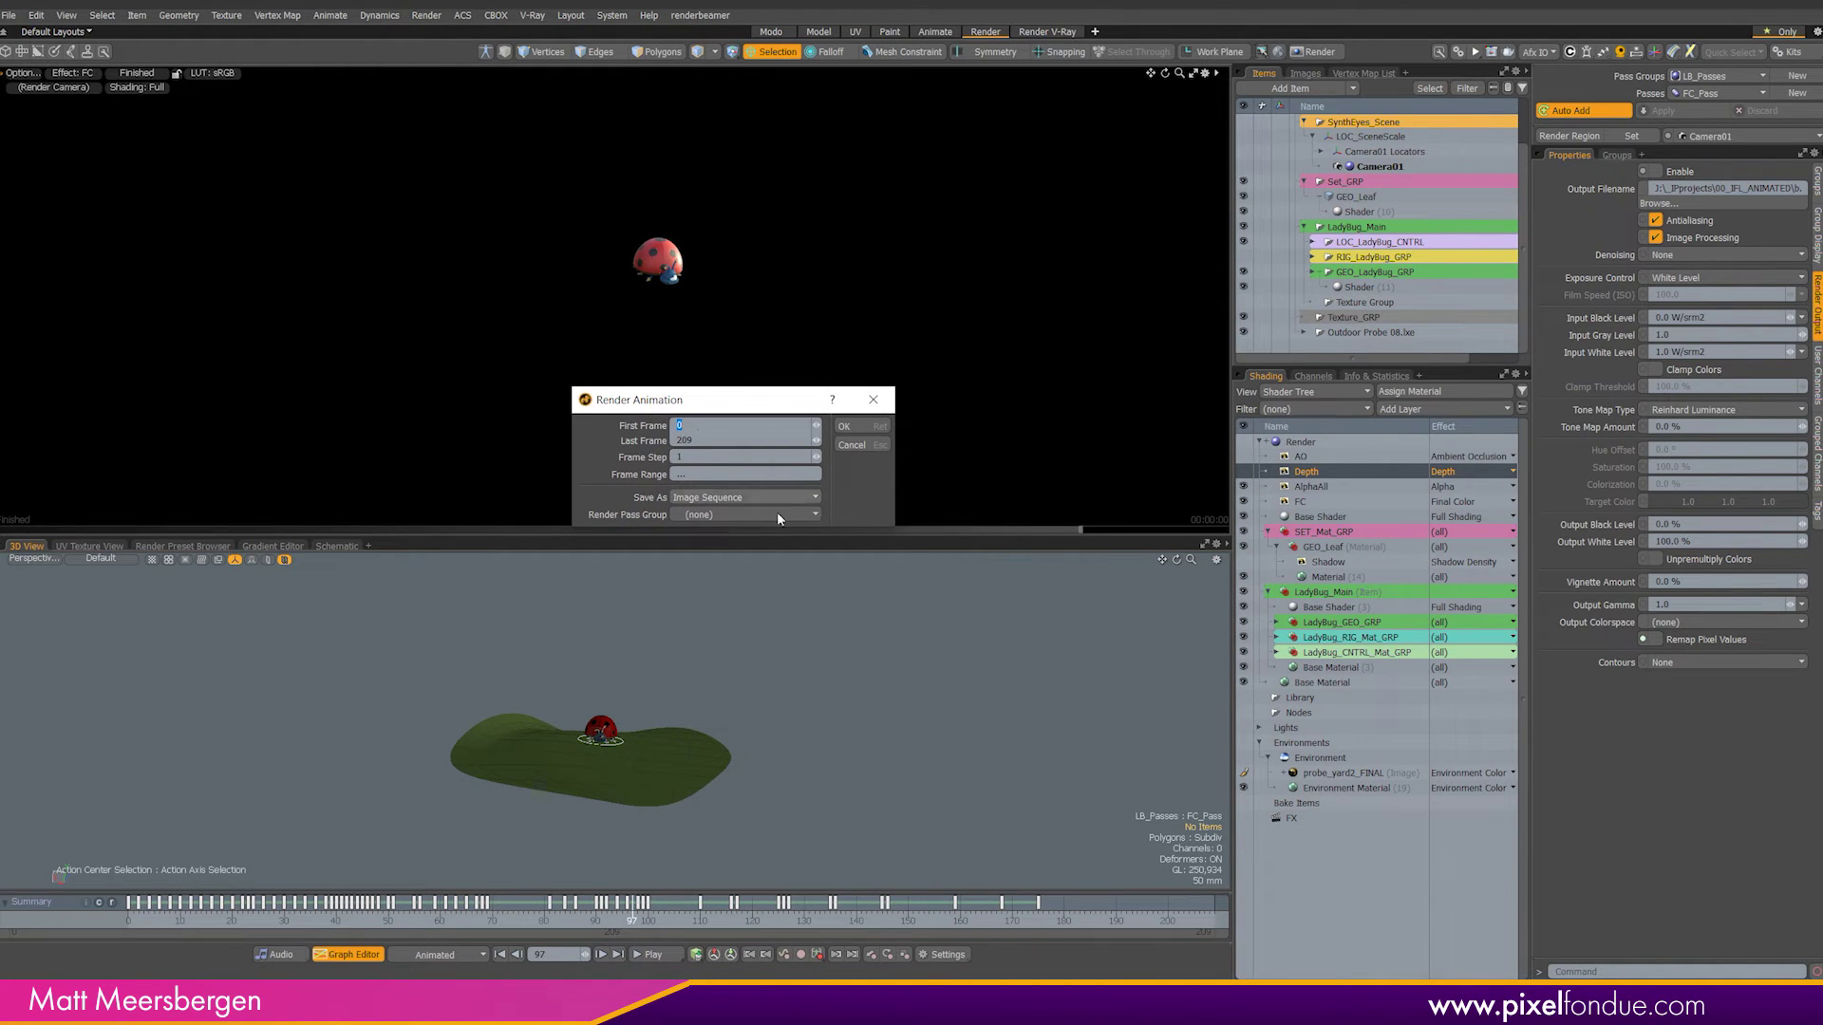
left_click(811, 515)
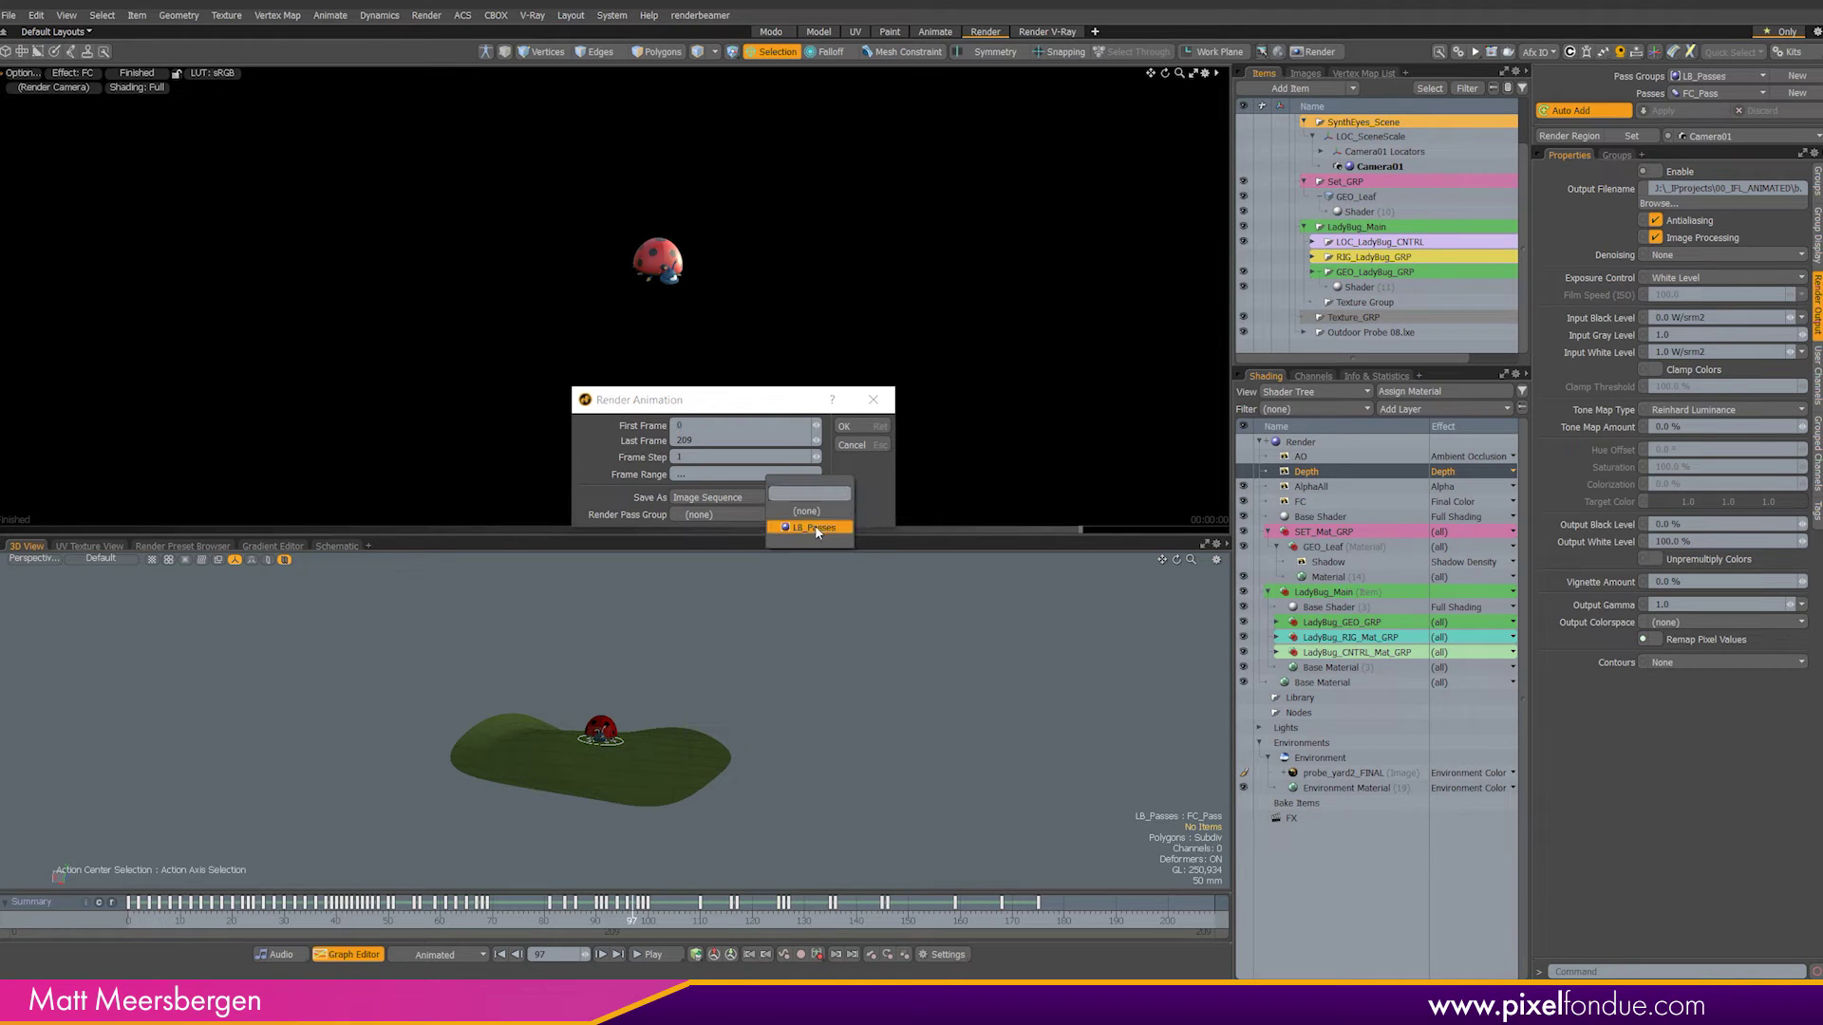
left_click(868, 490)
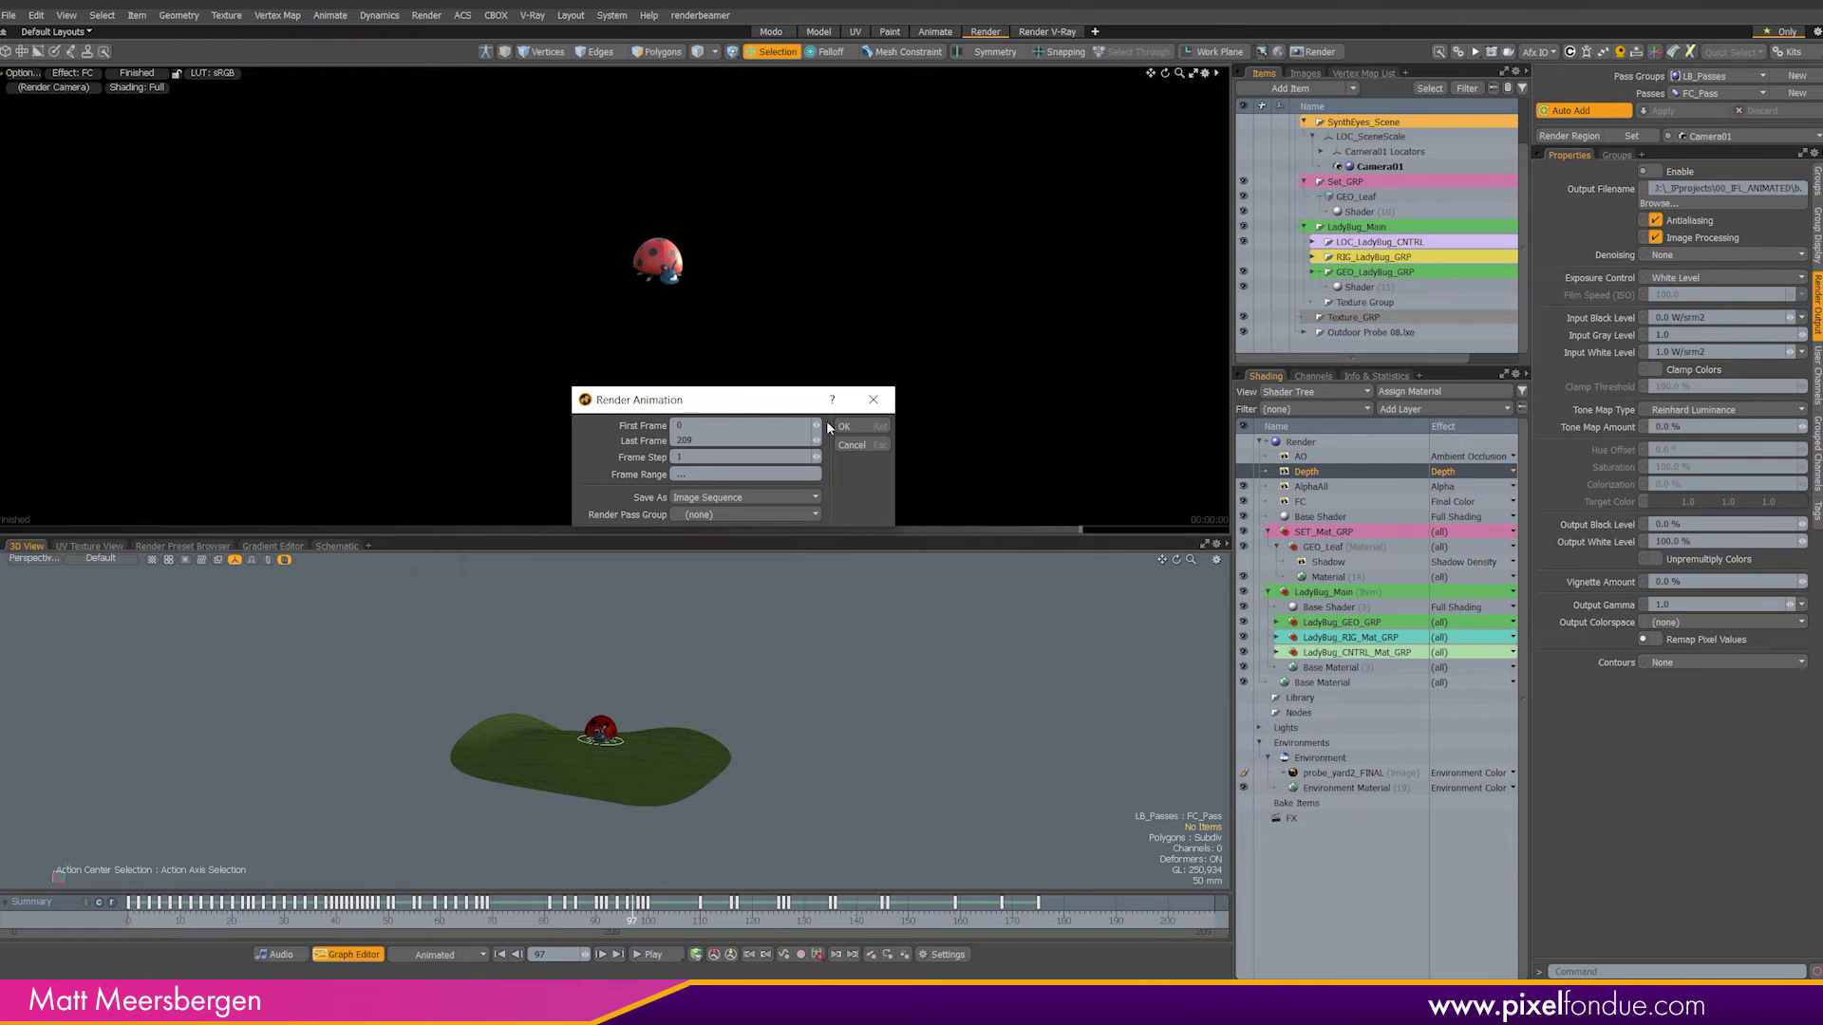
left_click(862, 427)
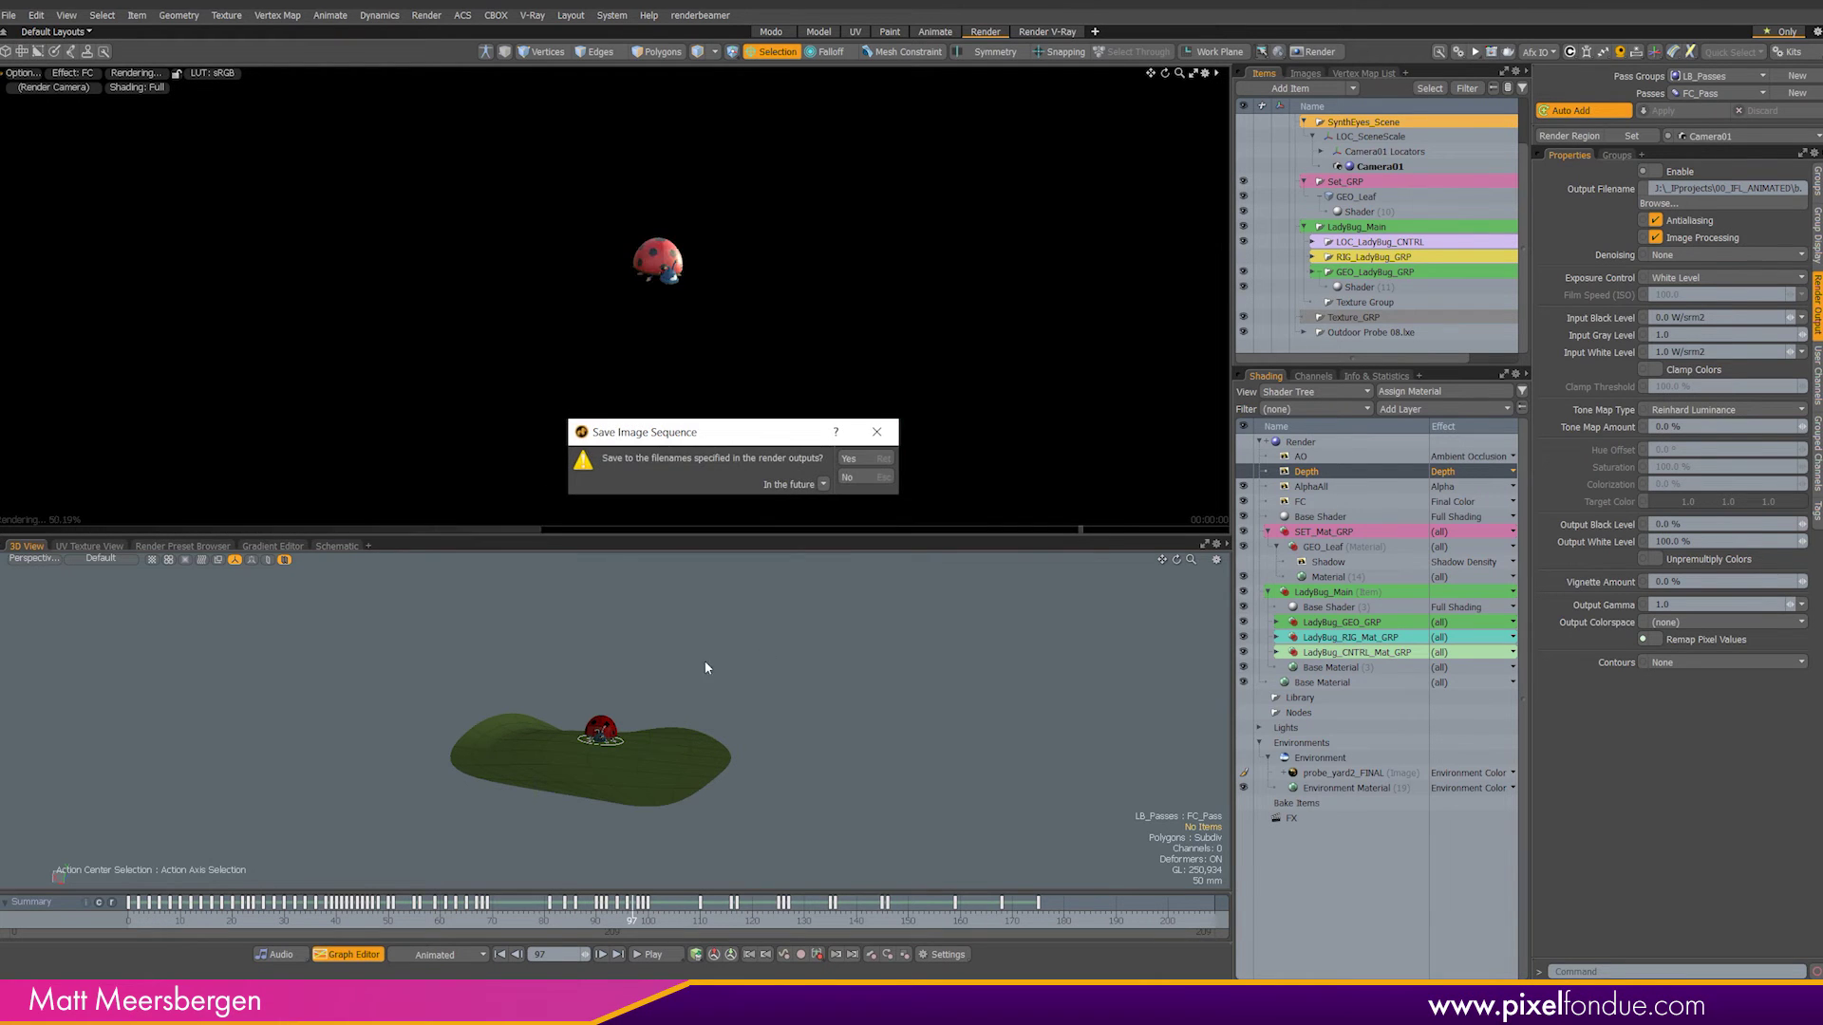
left_click(846, 459)
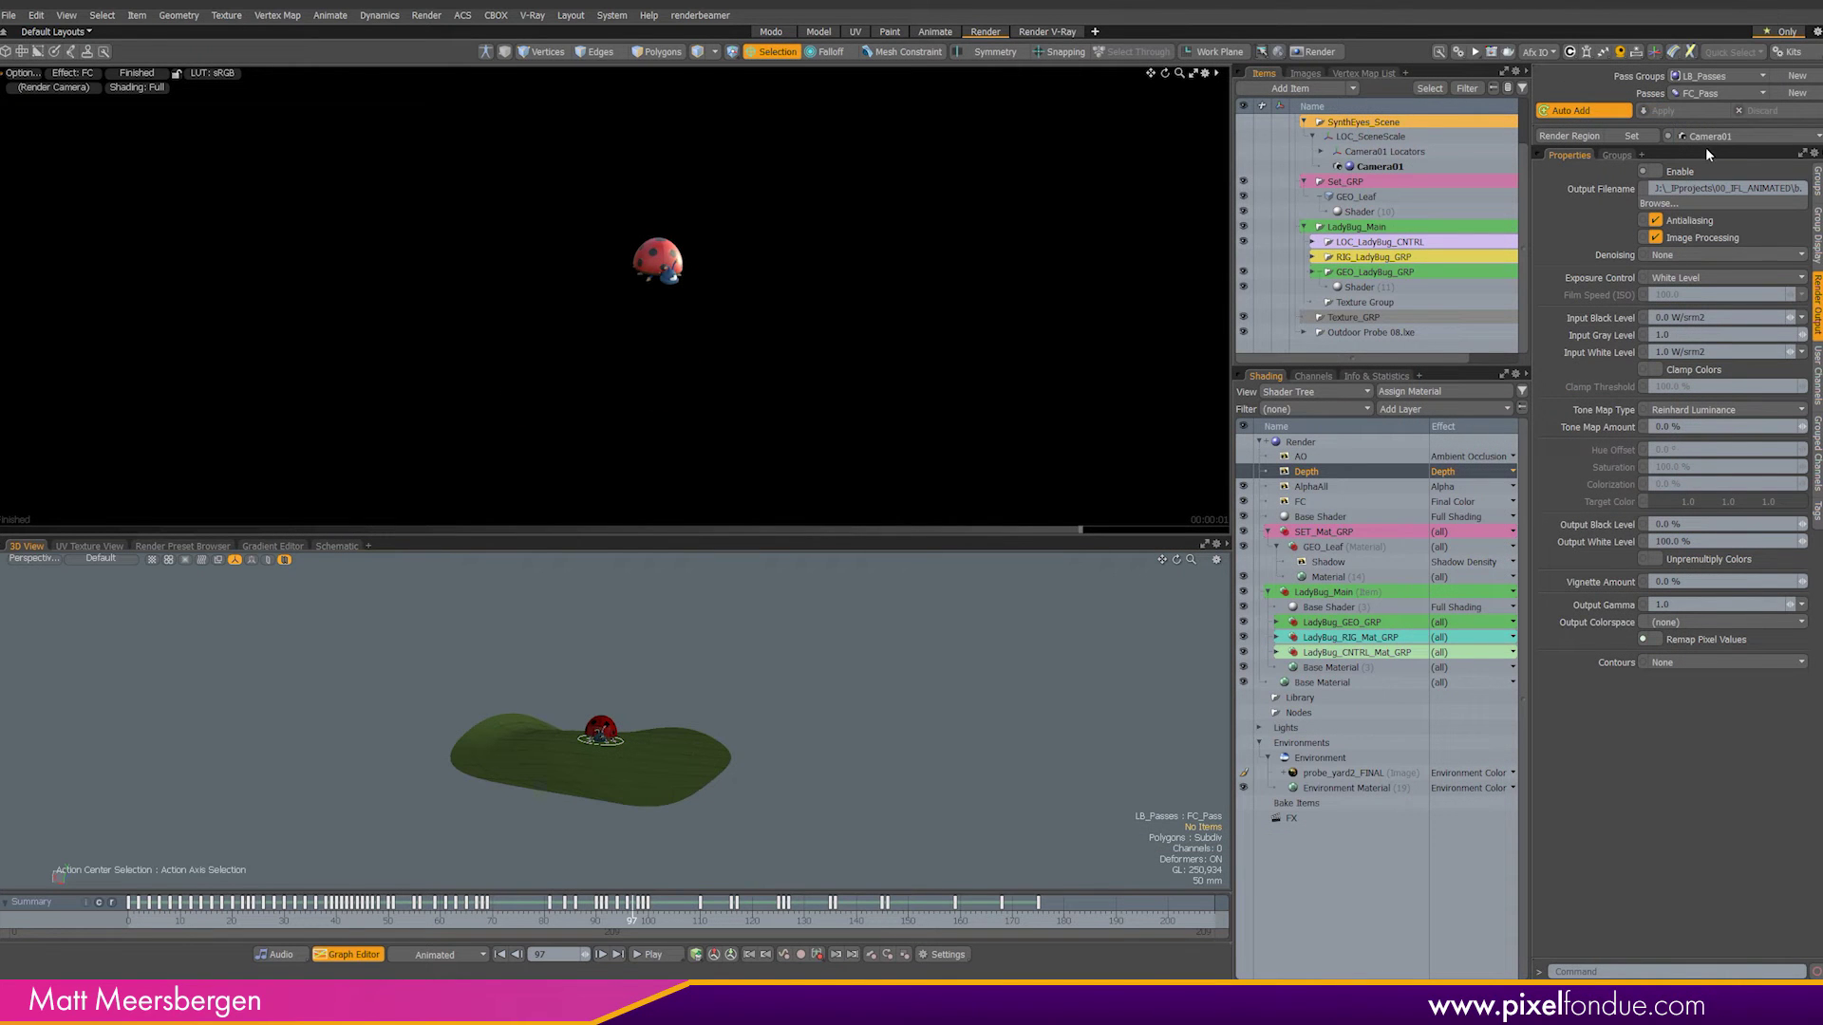
Step: Switch to Shadow_Pass and open the Render Animation settings for it
left_click(1650, 180)
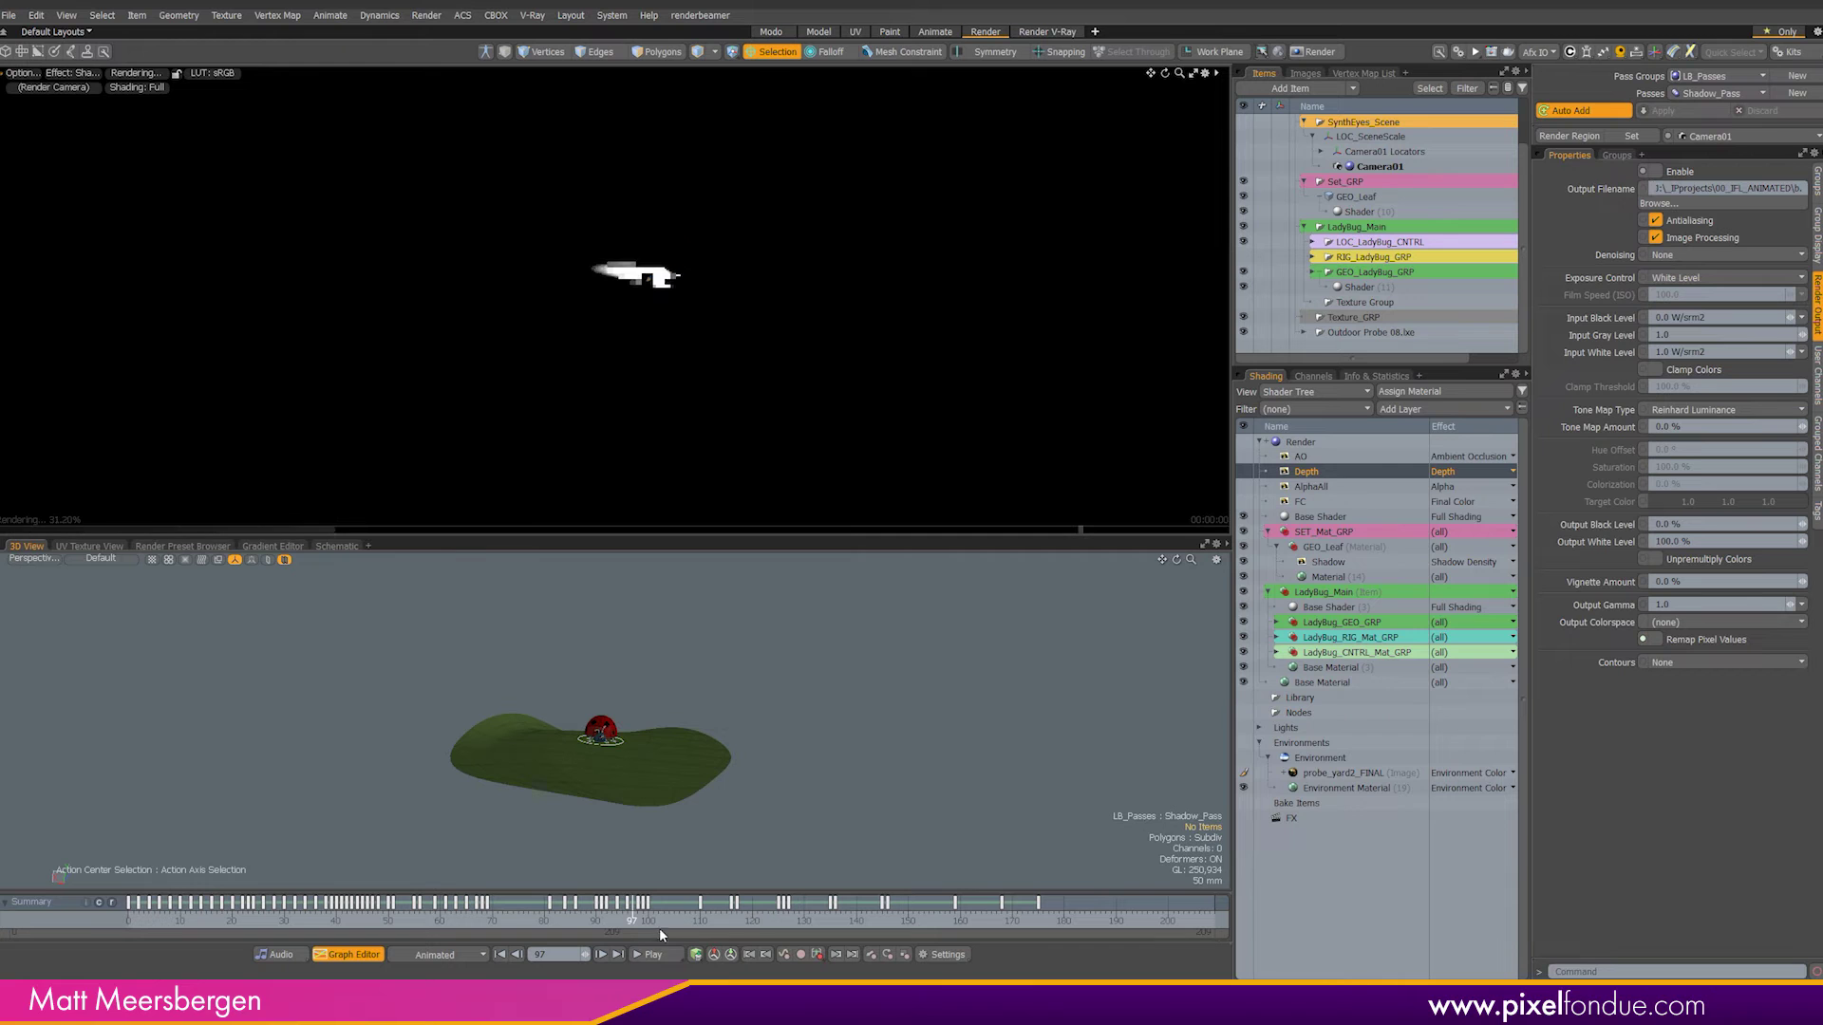
left_click(427, 15)
left_click(459, 117)
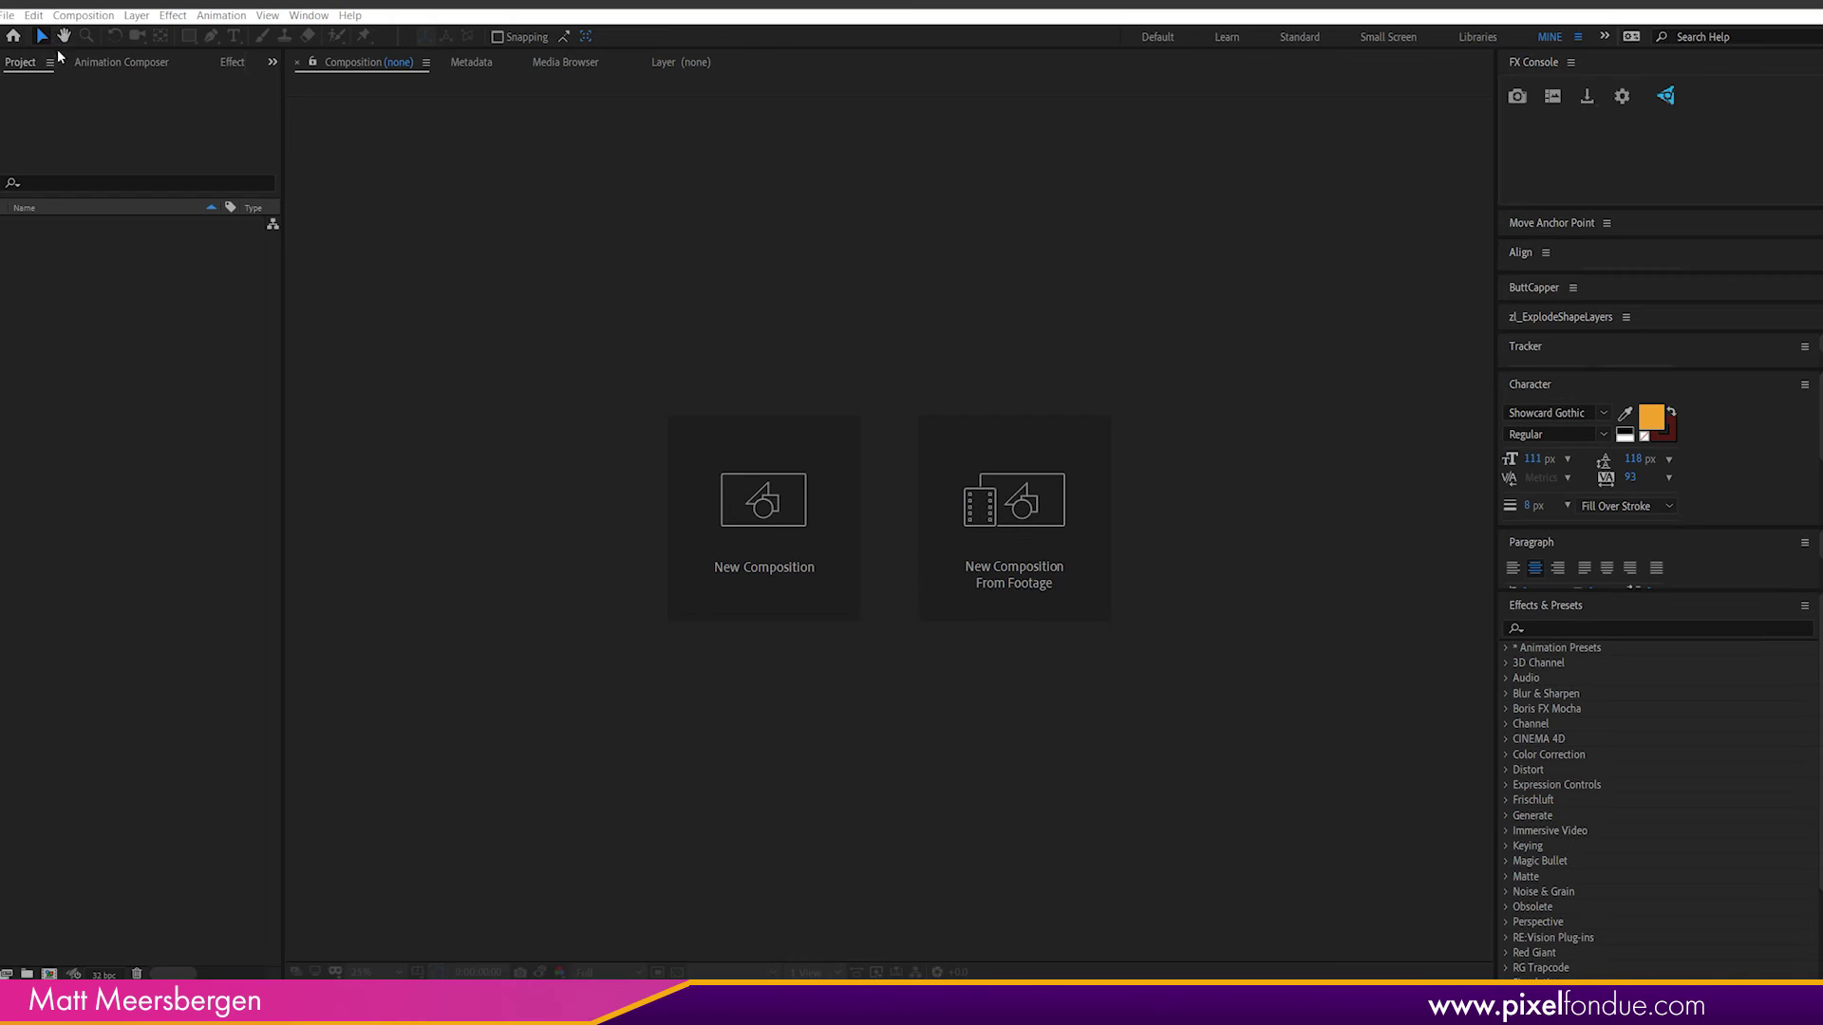
Step: Switch to After Effects and import the Sc09_A_03_AO frames from the Sc09_A_03 folder as a PNG sequence
left_click(8, 15)
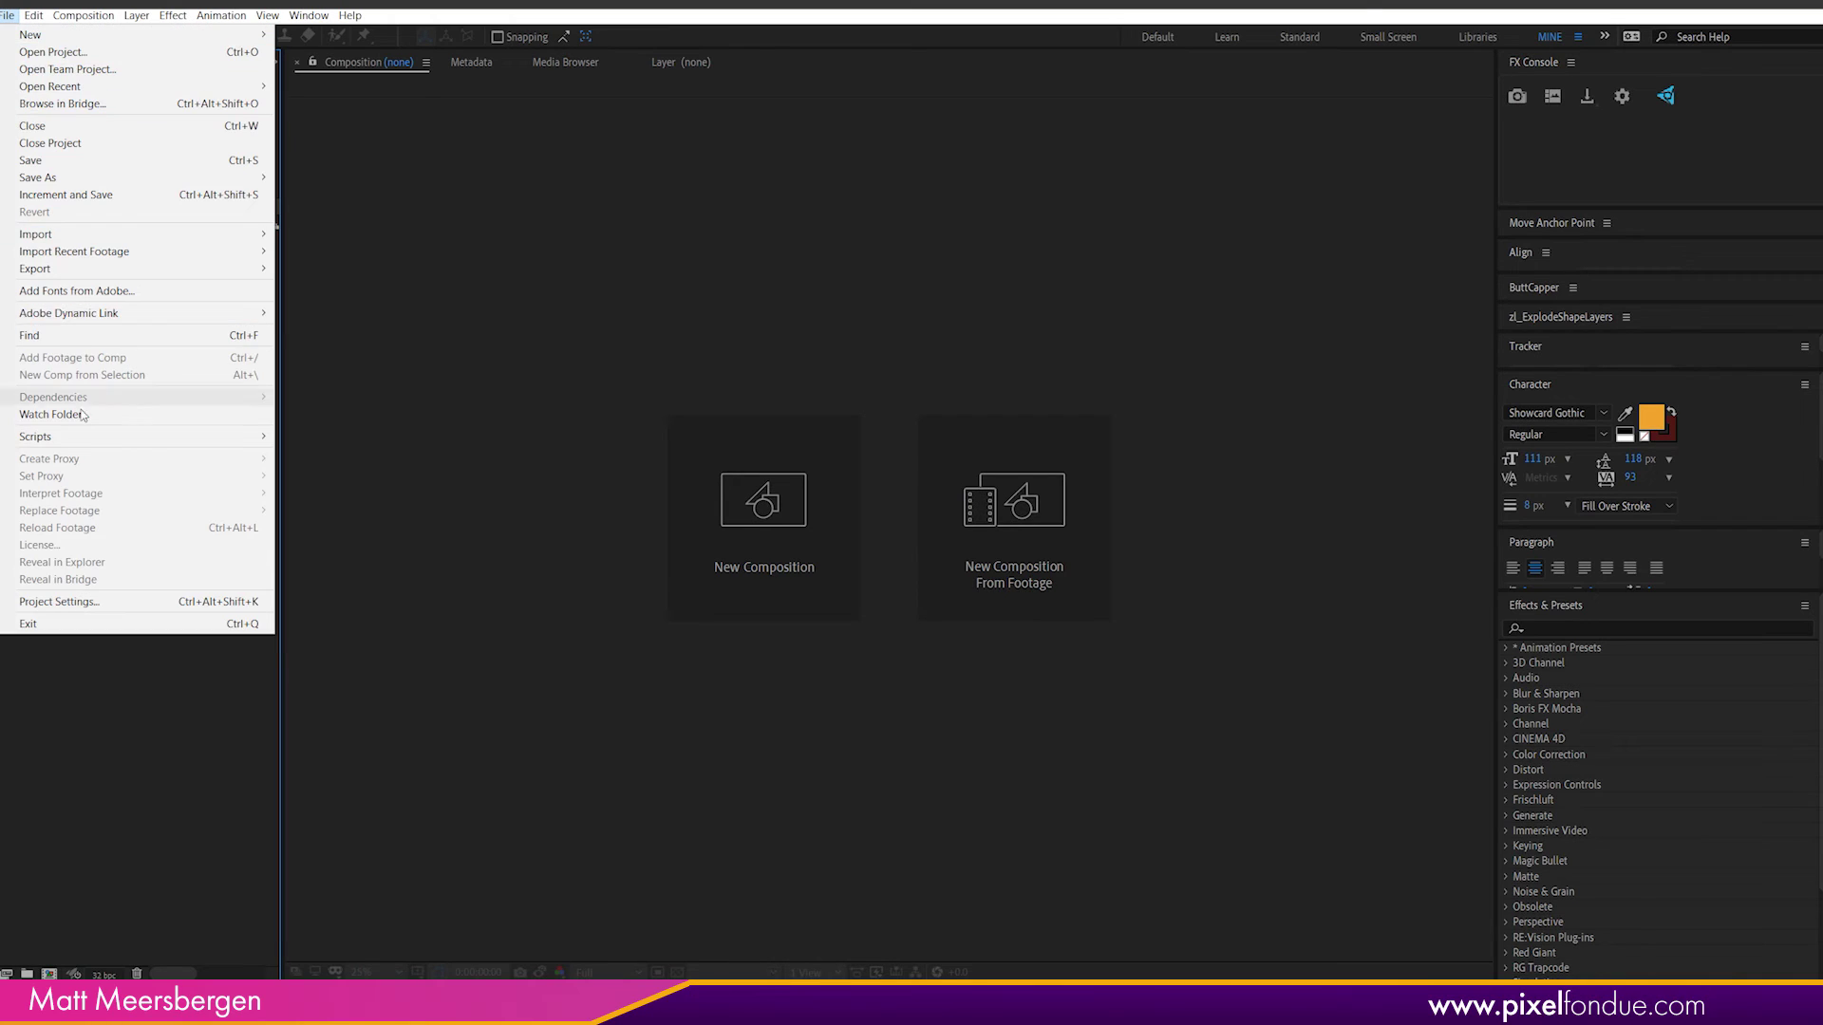
mouse_move(190, 234)
left_click(455, 233)
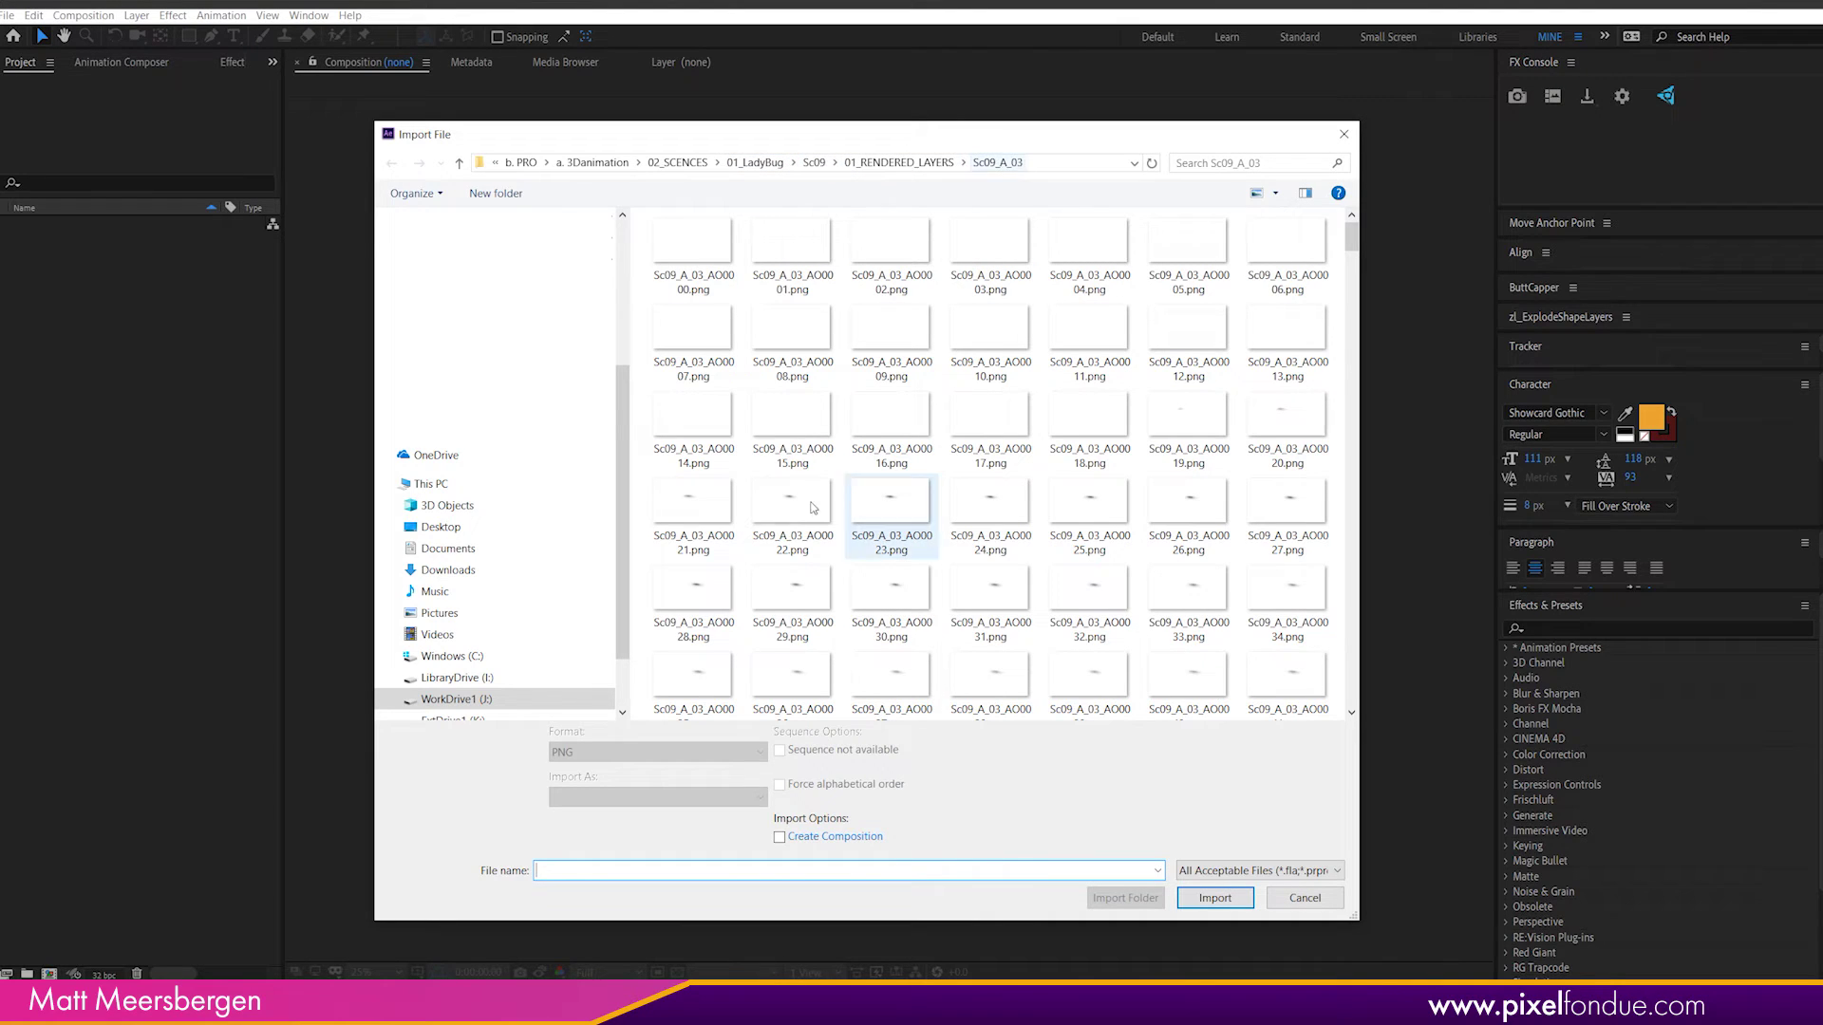
left_click(717, 288)
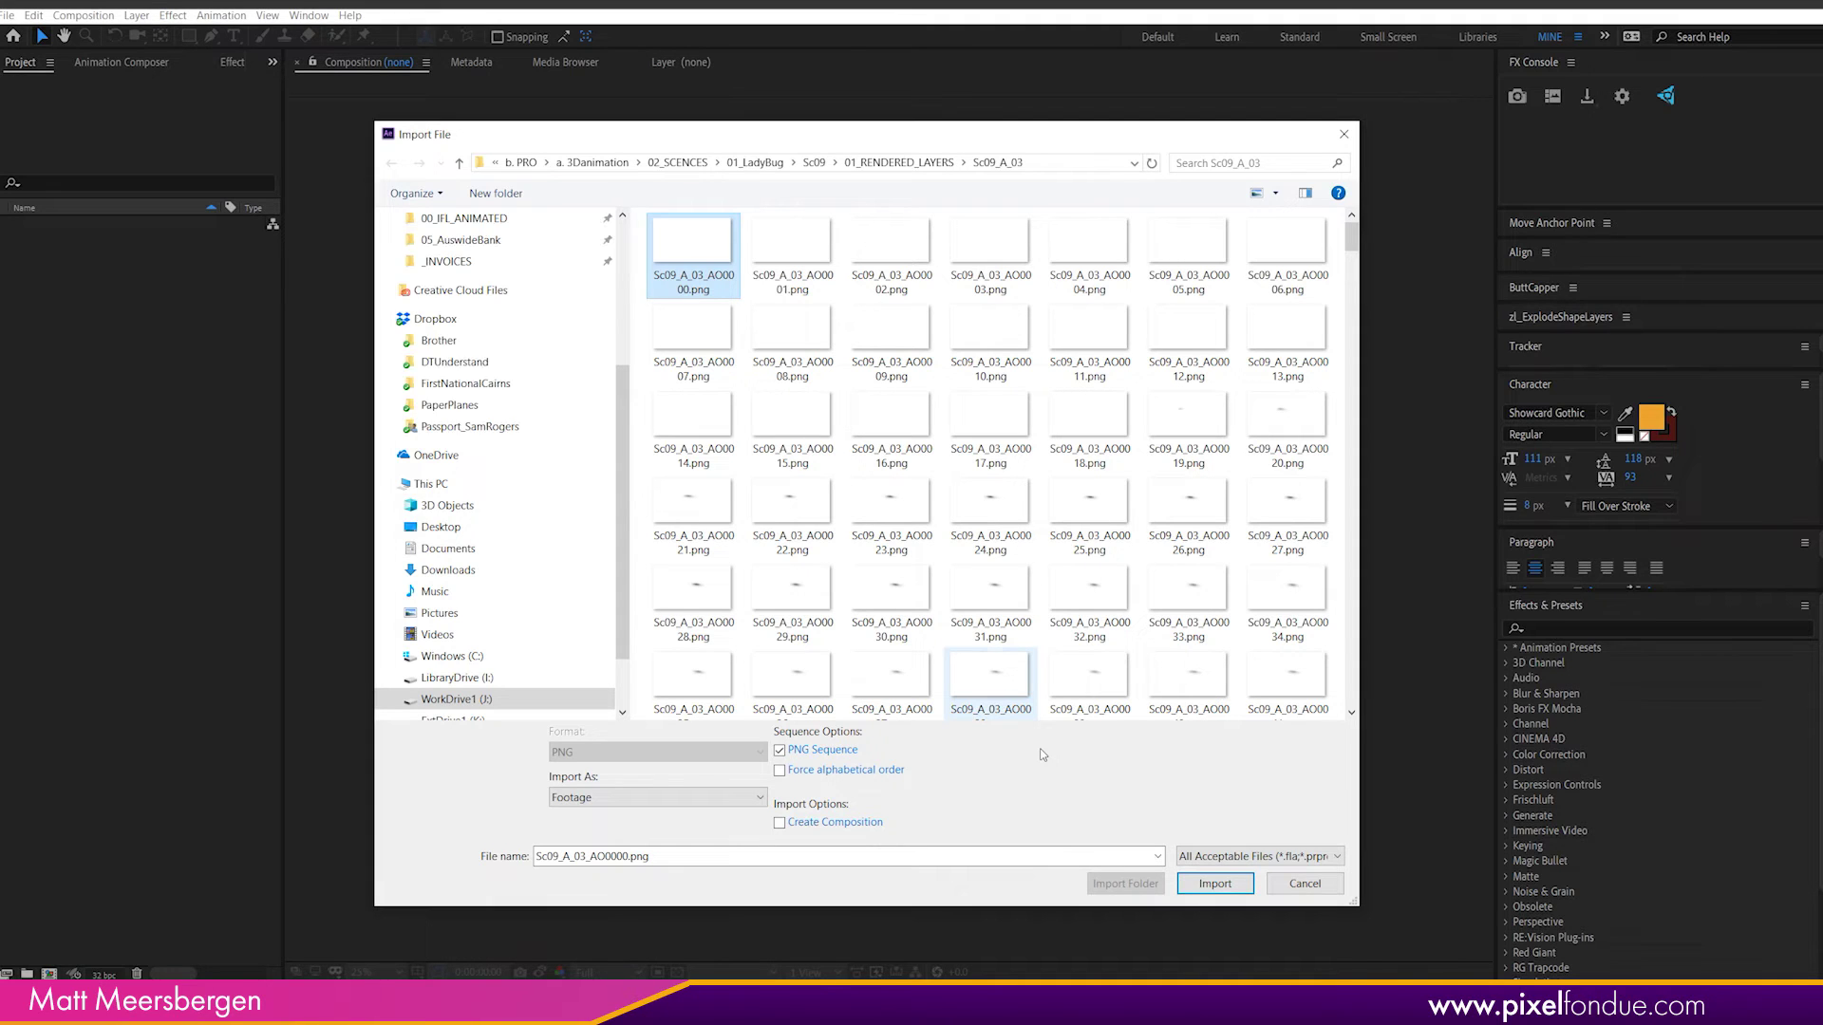
left_click(1189, 881)
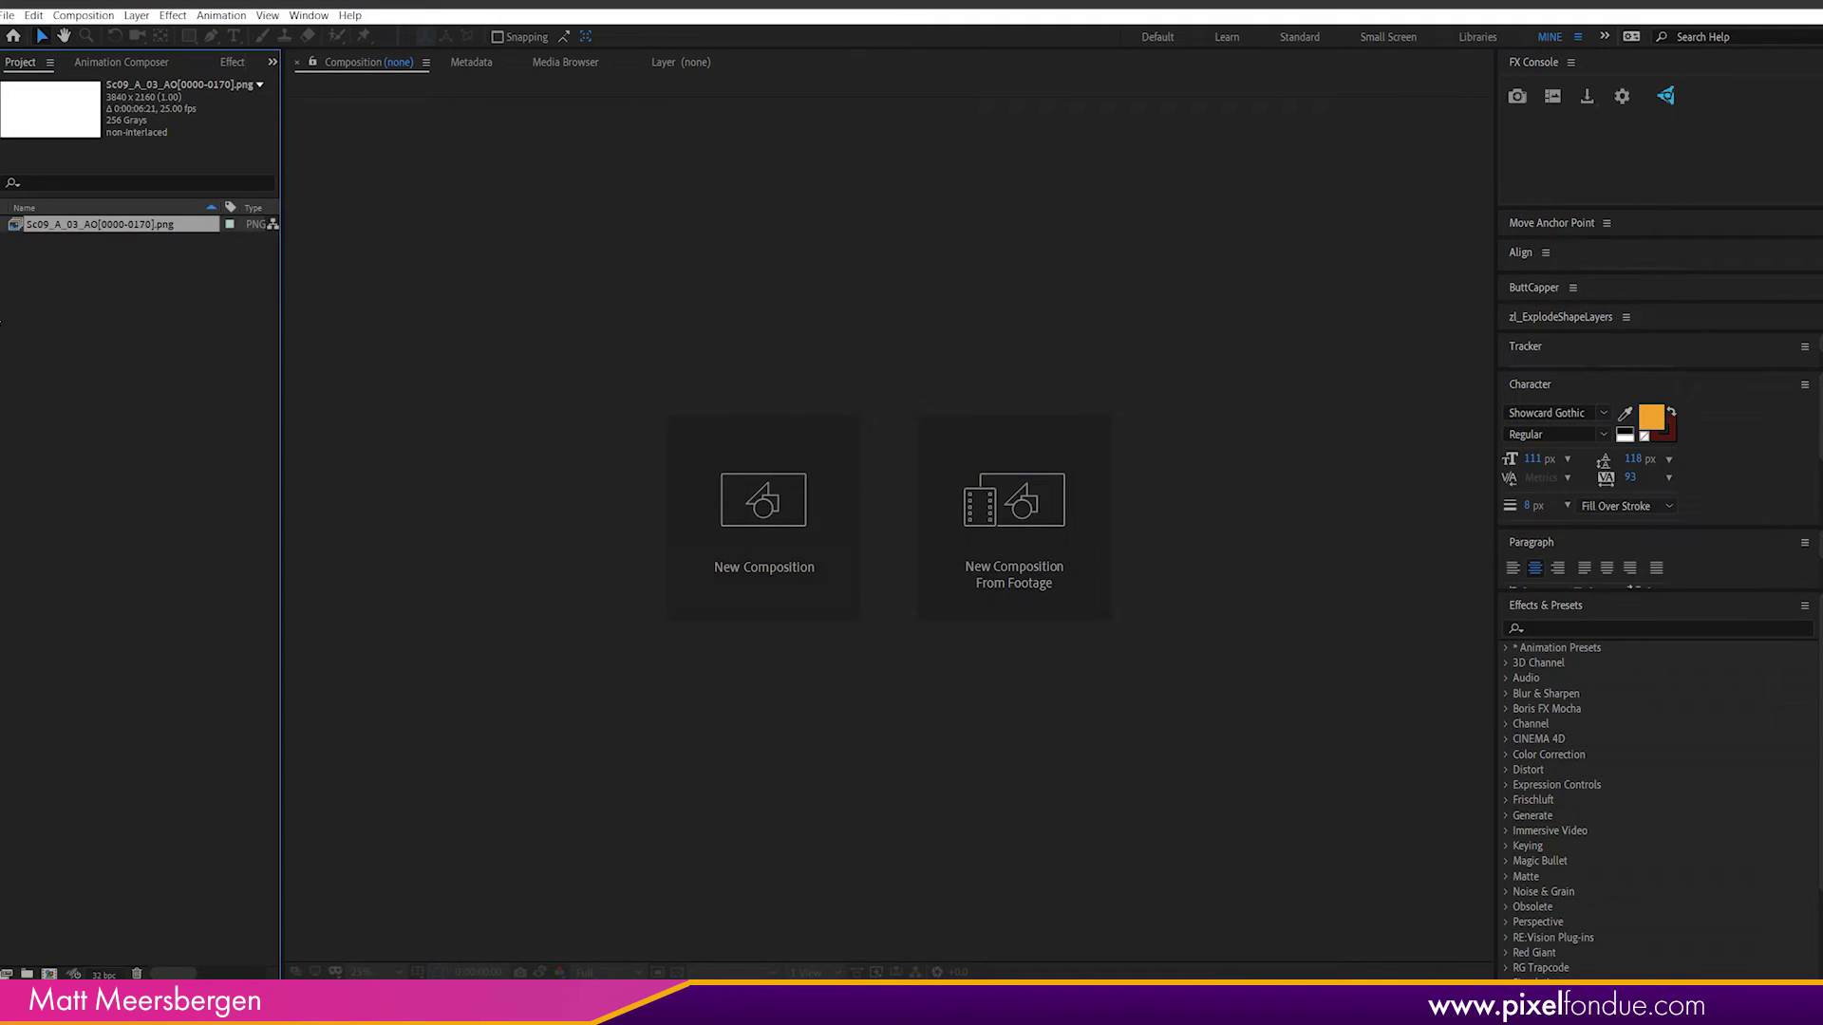
Step: Import the Sc09_A_03_Depth frames as an OpenEXR sequence
double_click(121, 351)
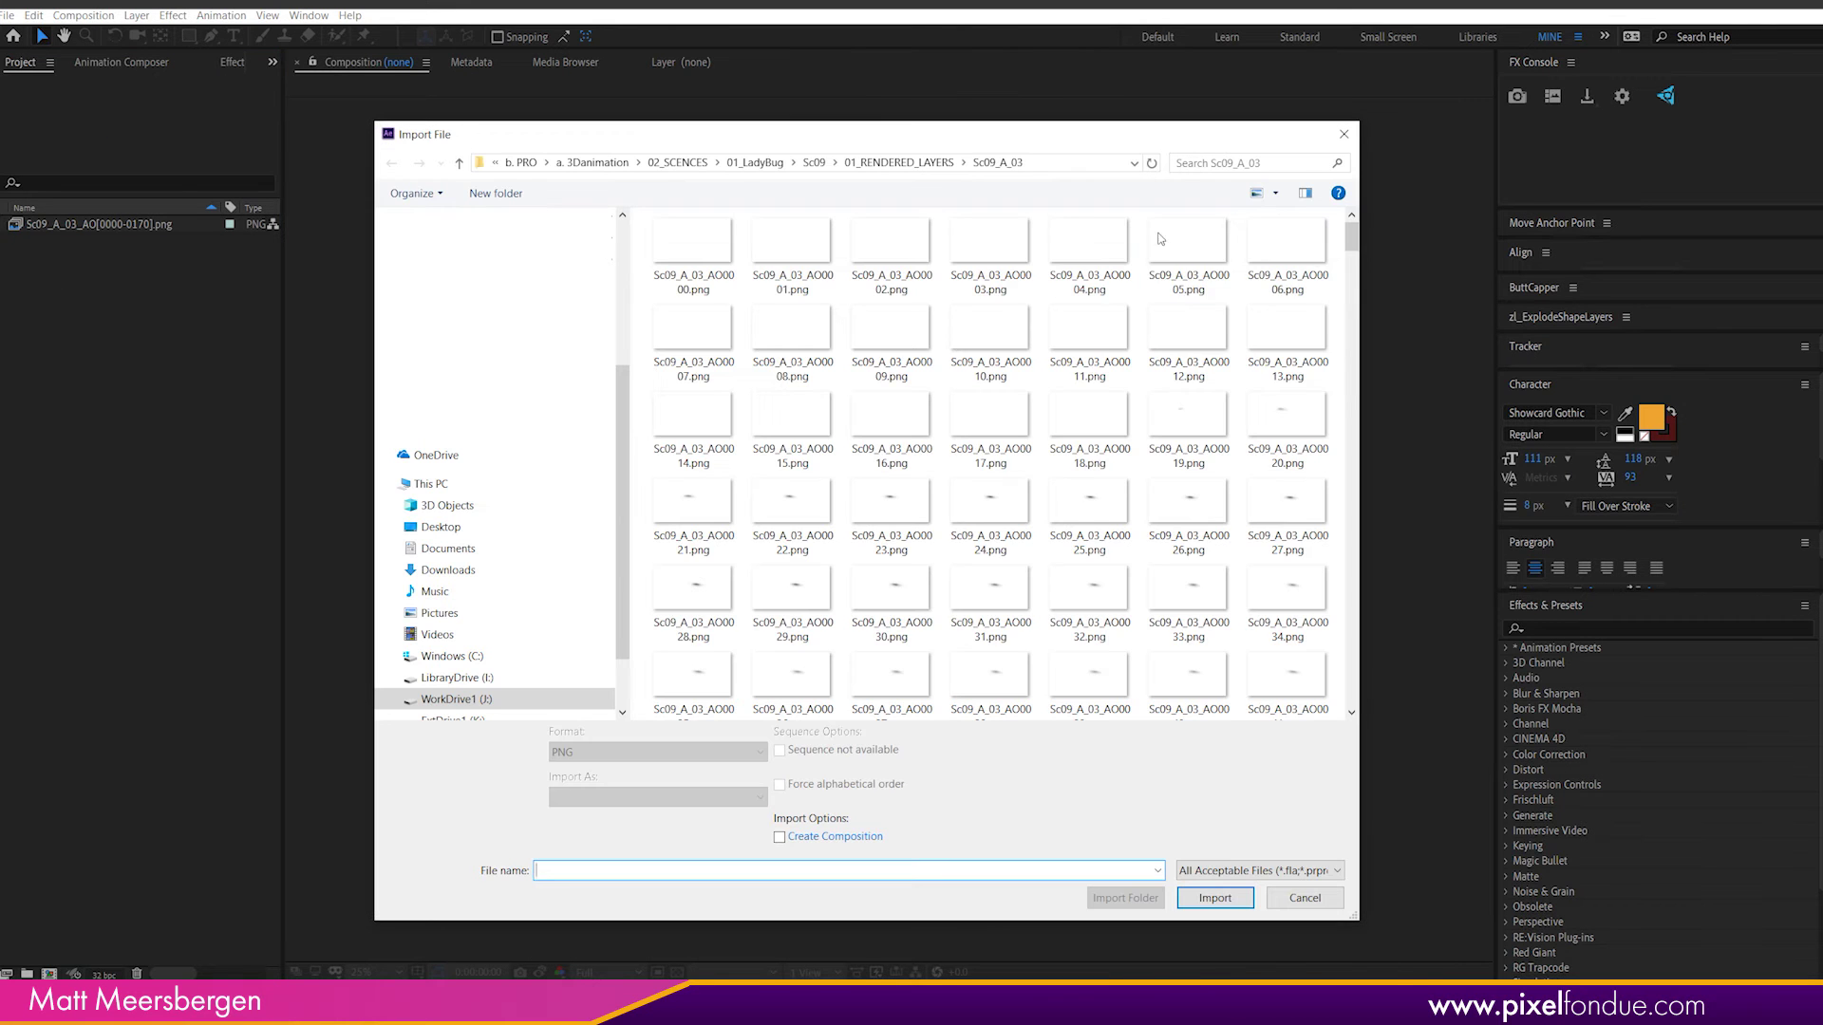
scroll(1351, 245, "down", 20)
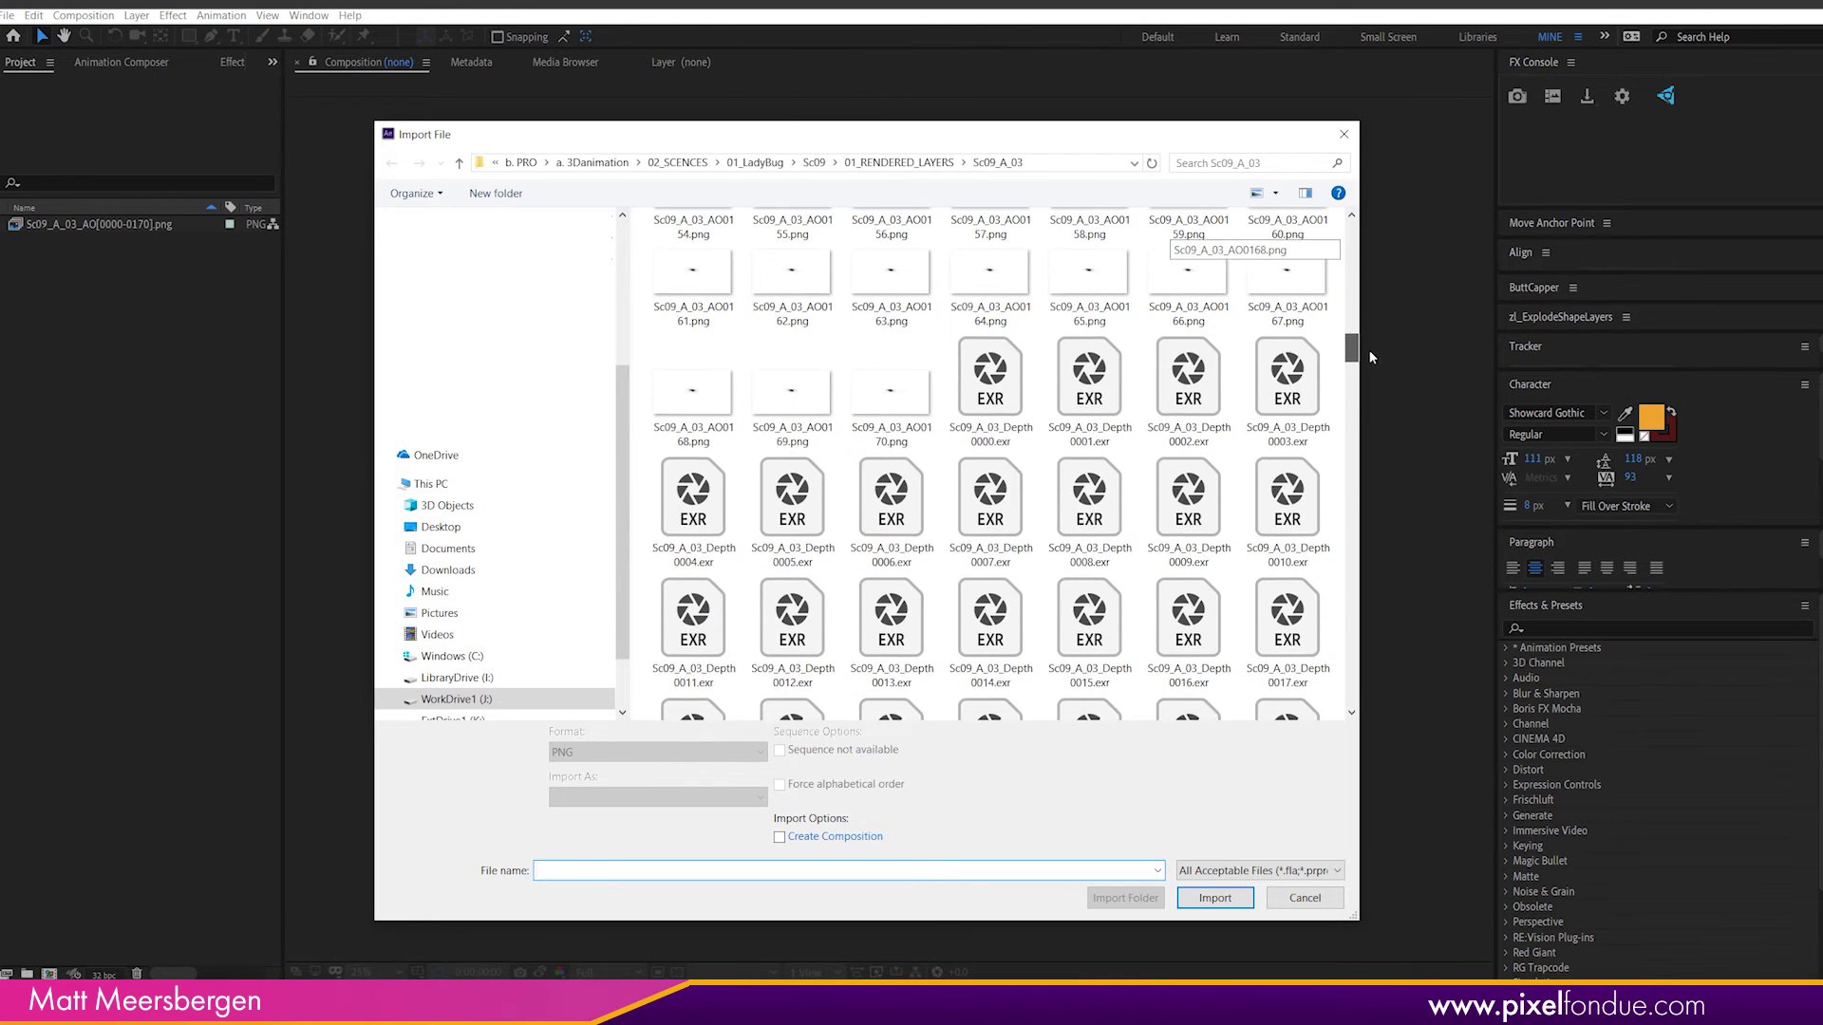
left_click(1010, 415)
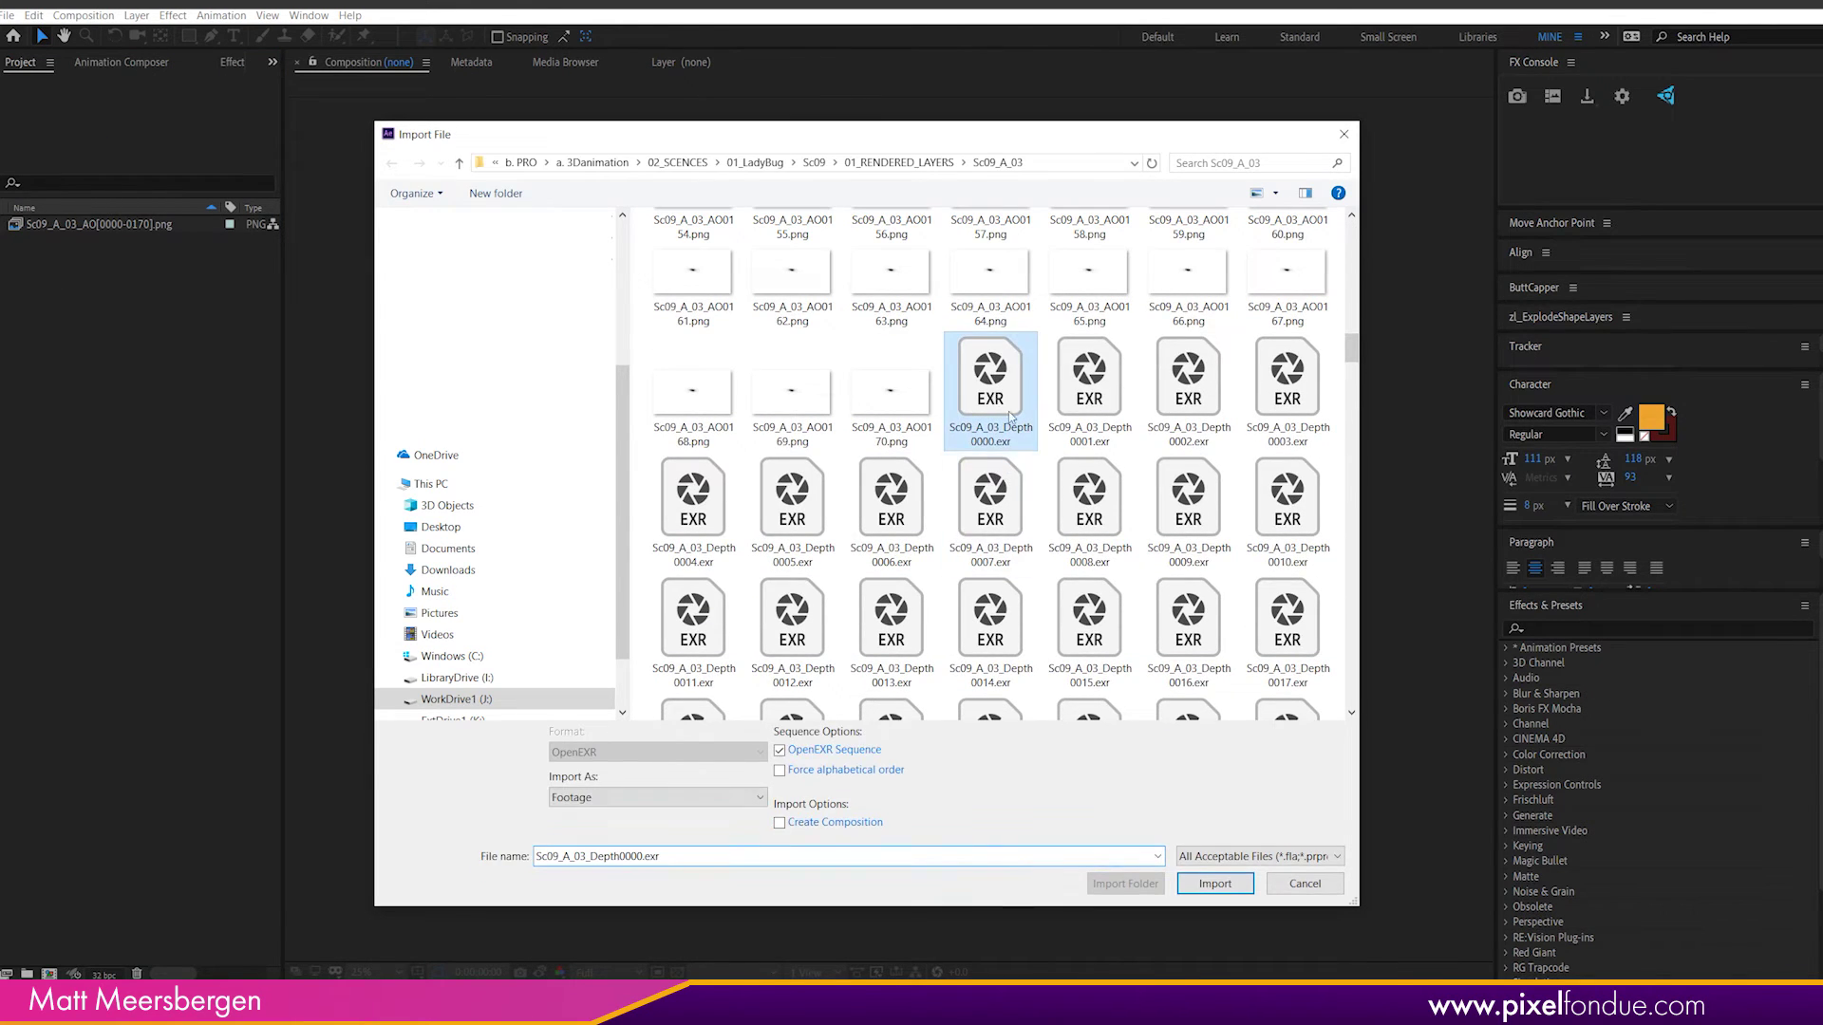
left_click(1215, 884)
Step: Import the Sc09_A_03_FC frames as a PNG sequence
double_click(114, 325)
scroll(1365, 286, "down", 2)
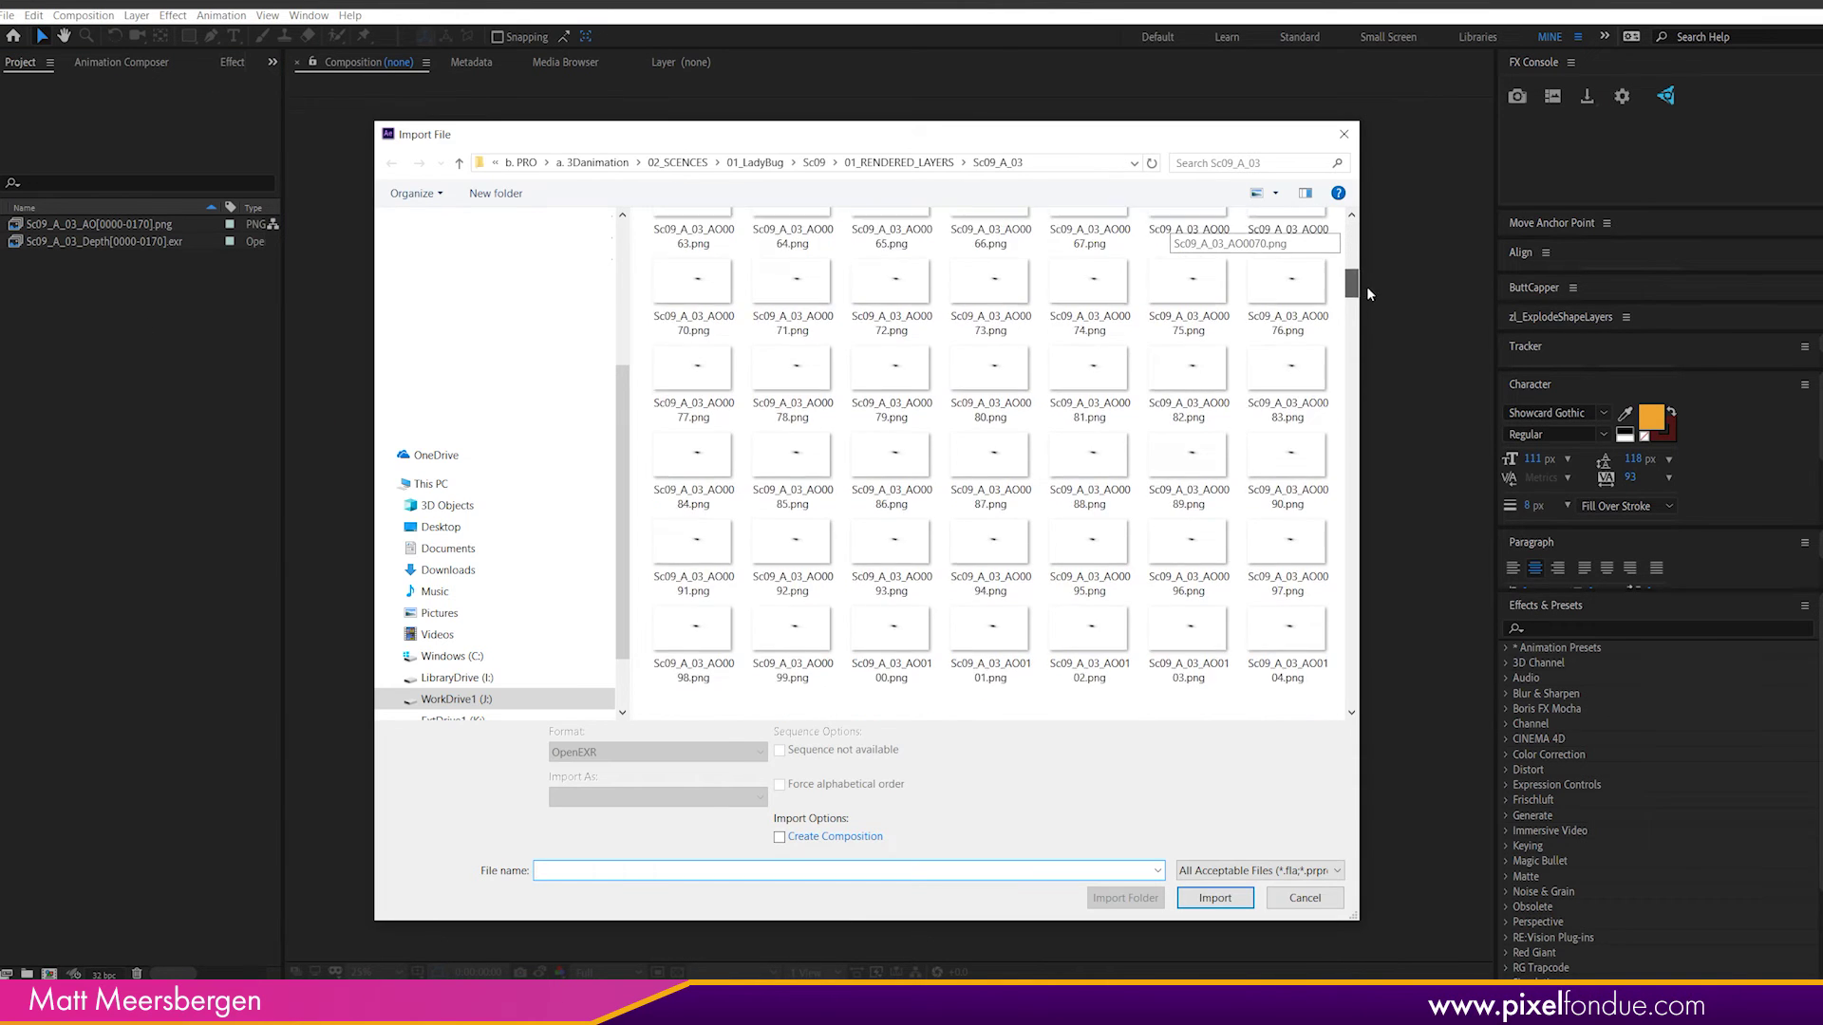
left_click_drag(1367, 292, 1370, 475)
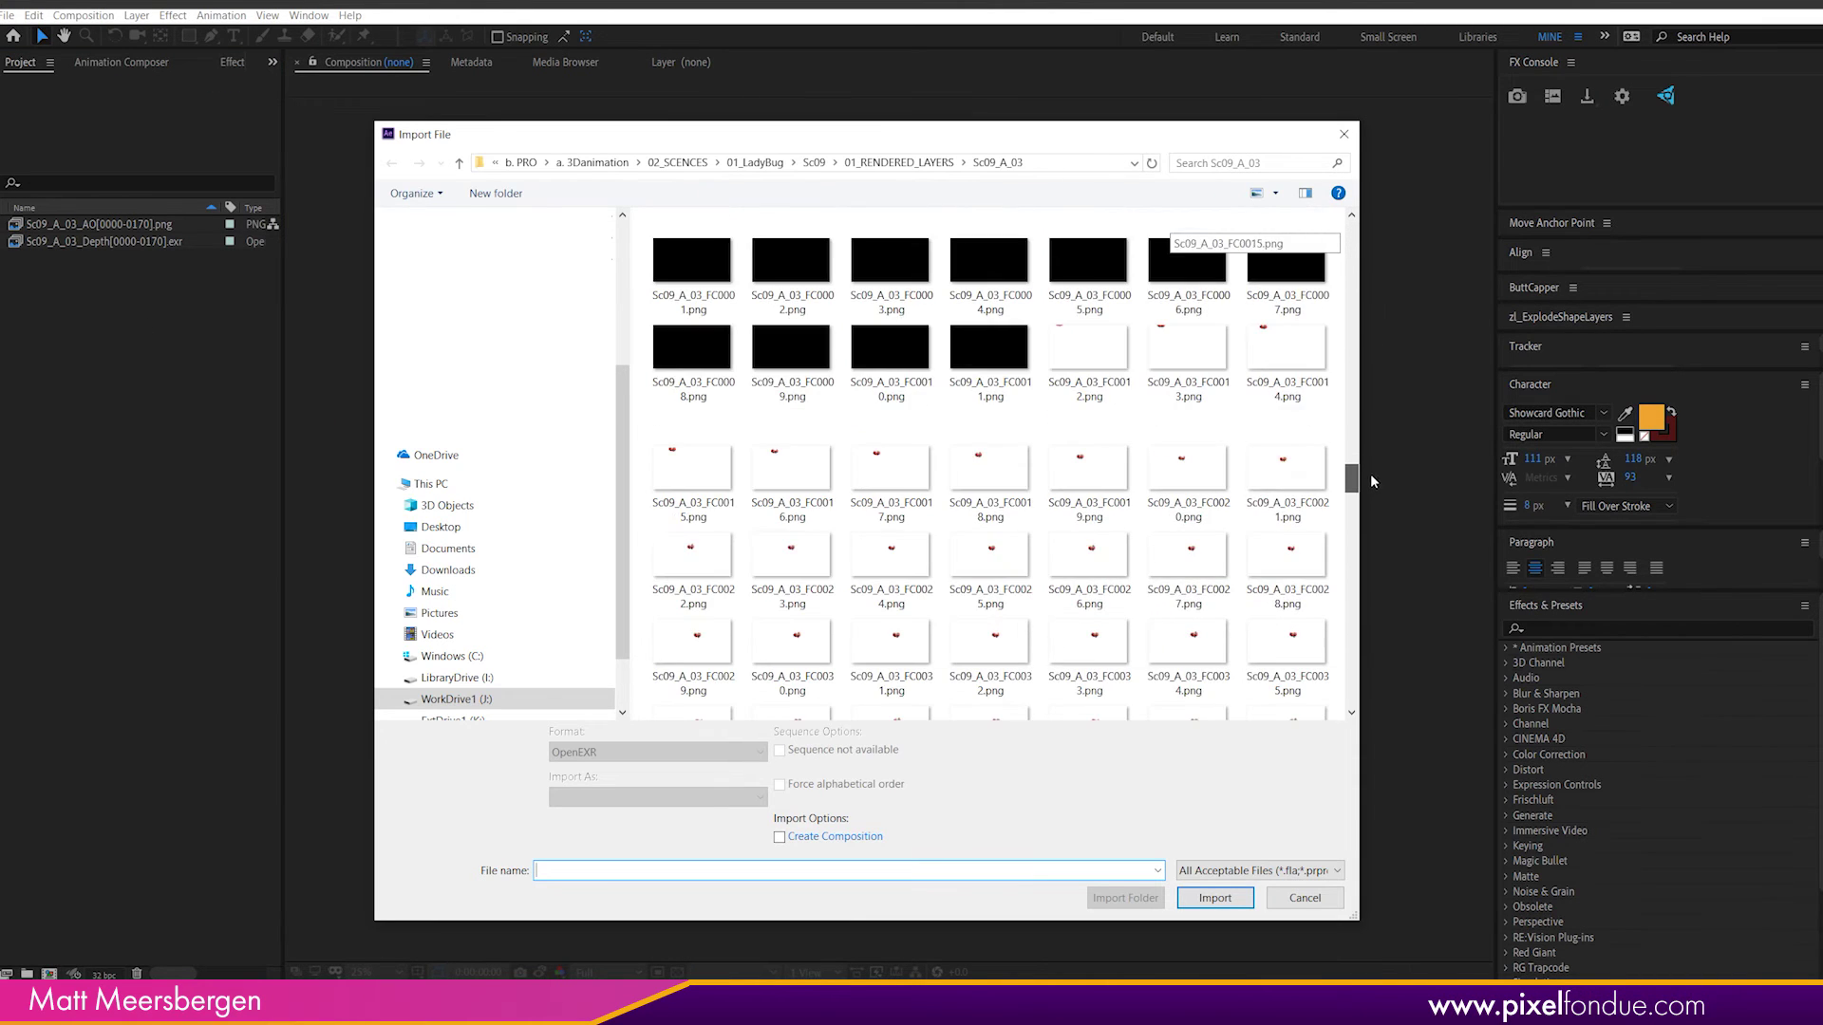
double_click(995, 513)
Step: Import the Sc09_A_03_Shadow frames as a TIFF sequence
double_click(112, 425)
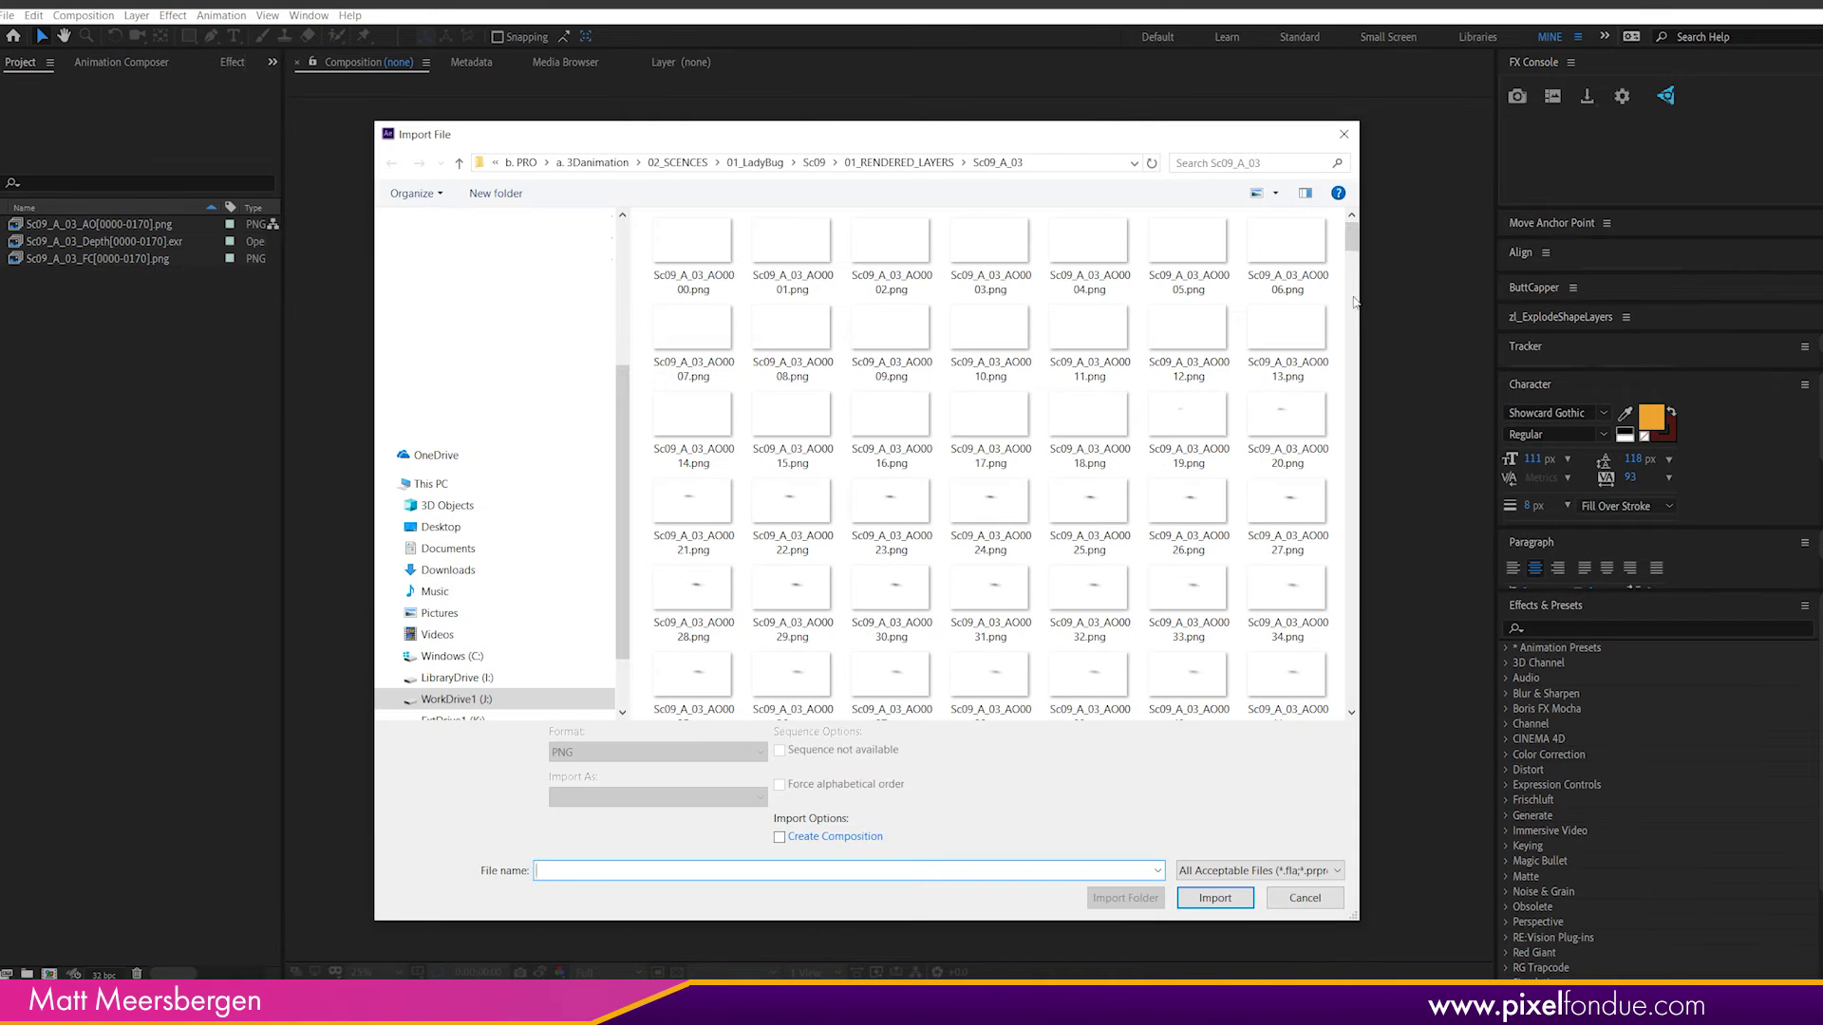
left_click_drag(1352, 240, 1348, 617)
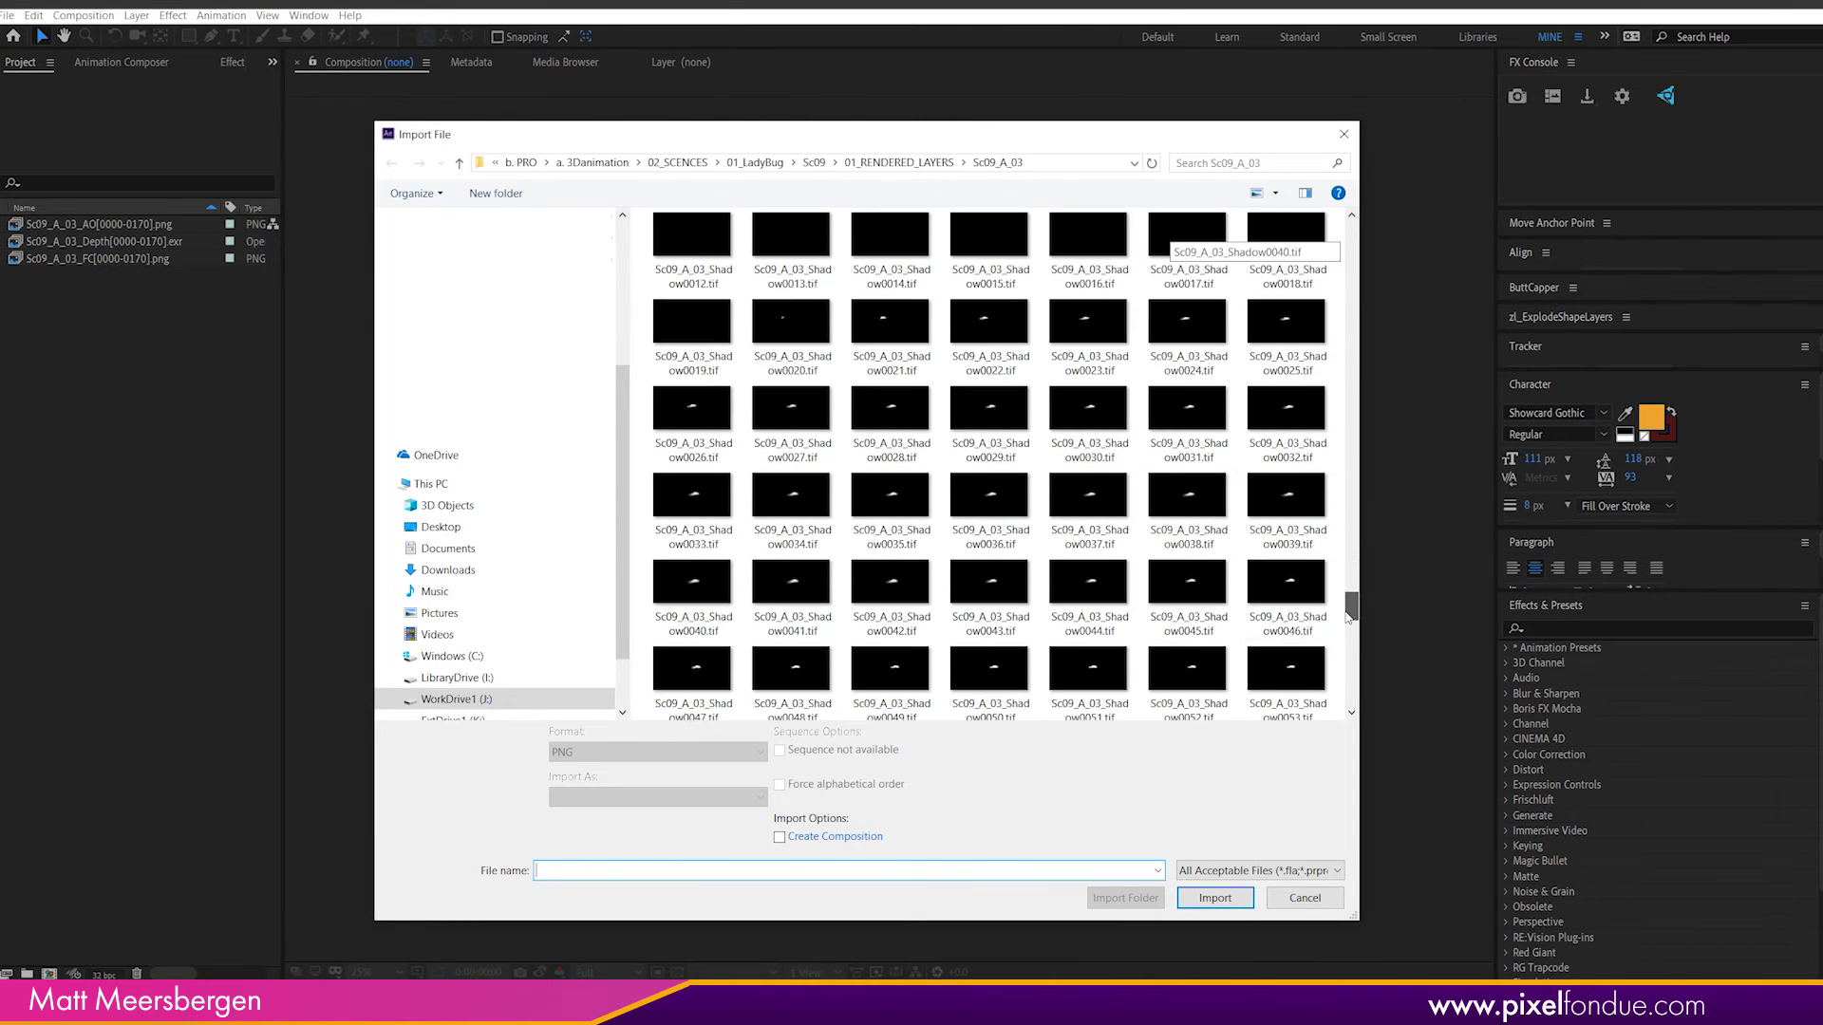
double_click(1192, 446)
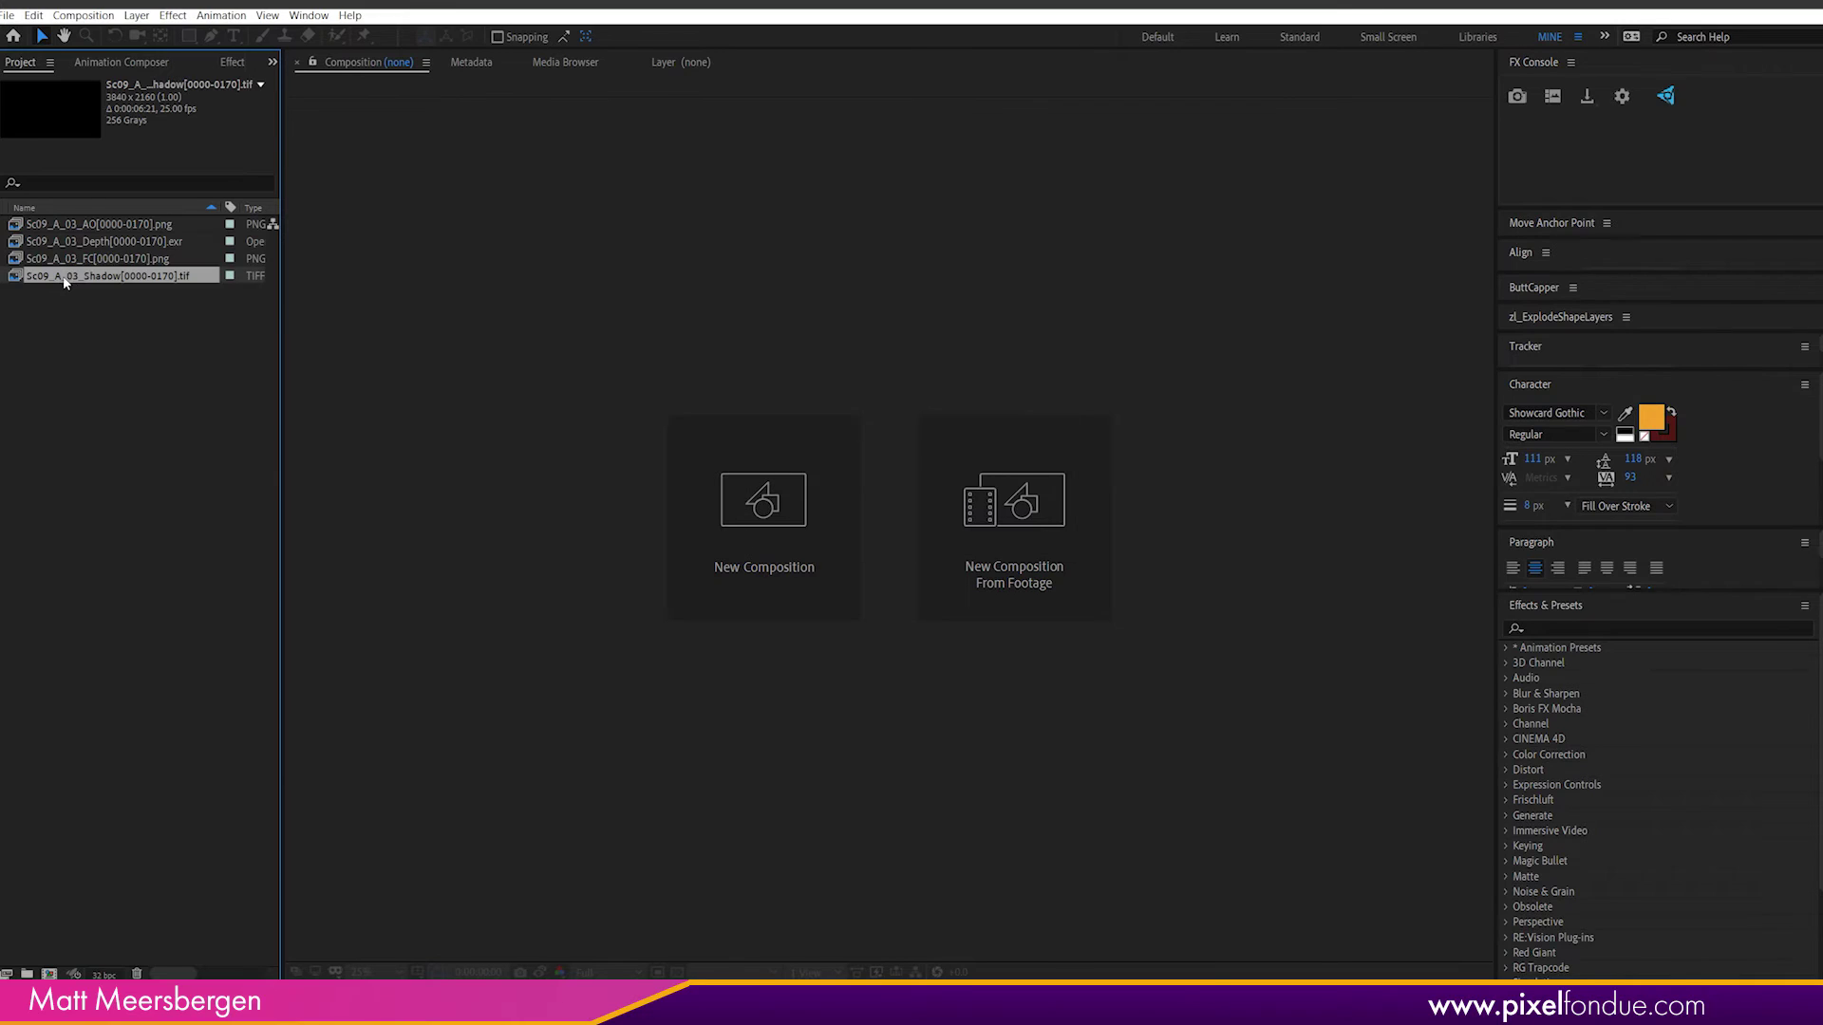
Step: Create a single composition from the four imported sequences using the Shadow footage's dimensions, and rename it Sc09_A_03_Comp
left_click(51, 228, "shift")
left_click_drag(73, 276, 50, 973)
left_click(976, 662)
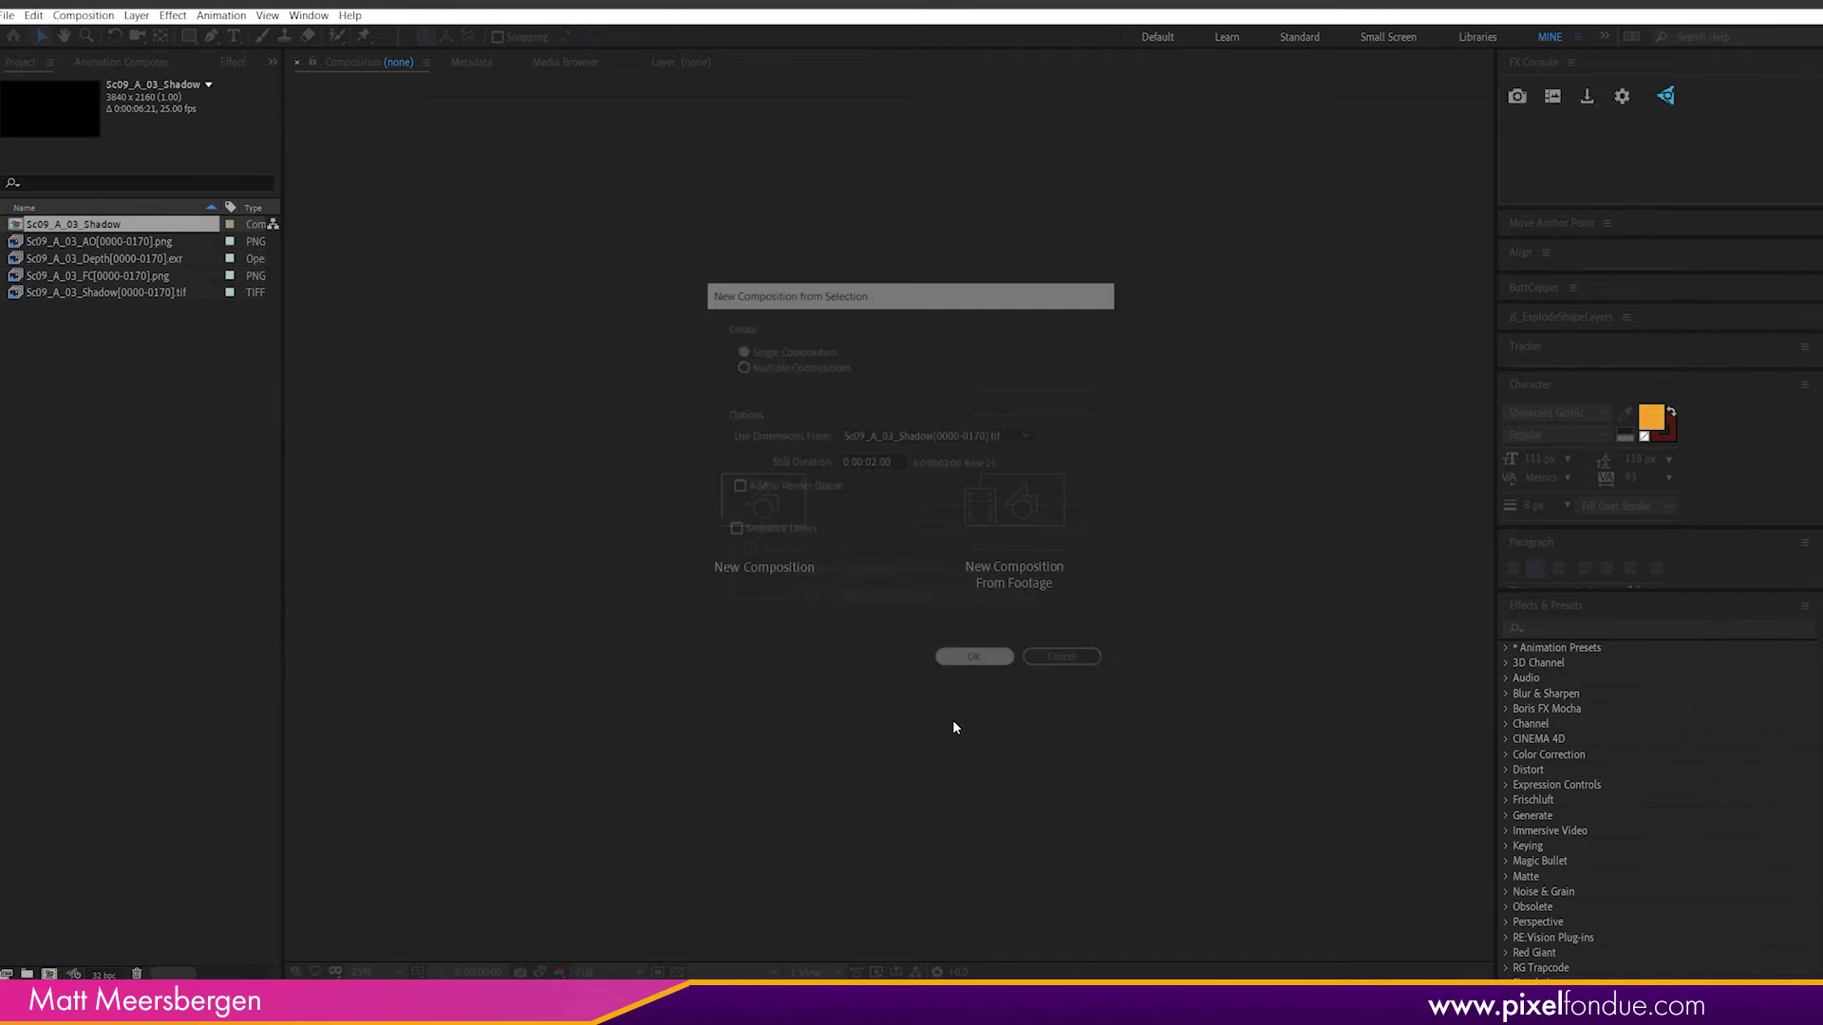
left_click(84, 285)
key("Return")
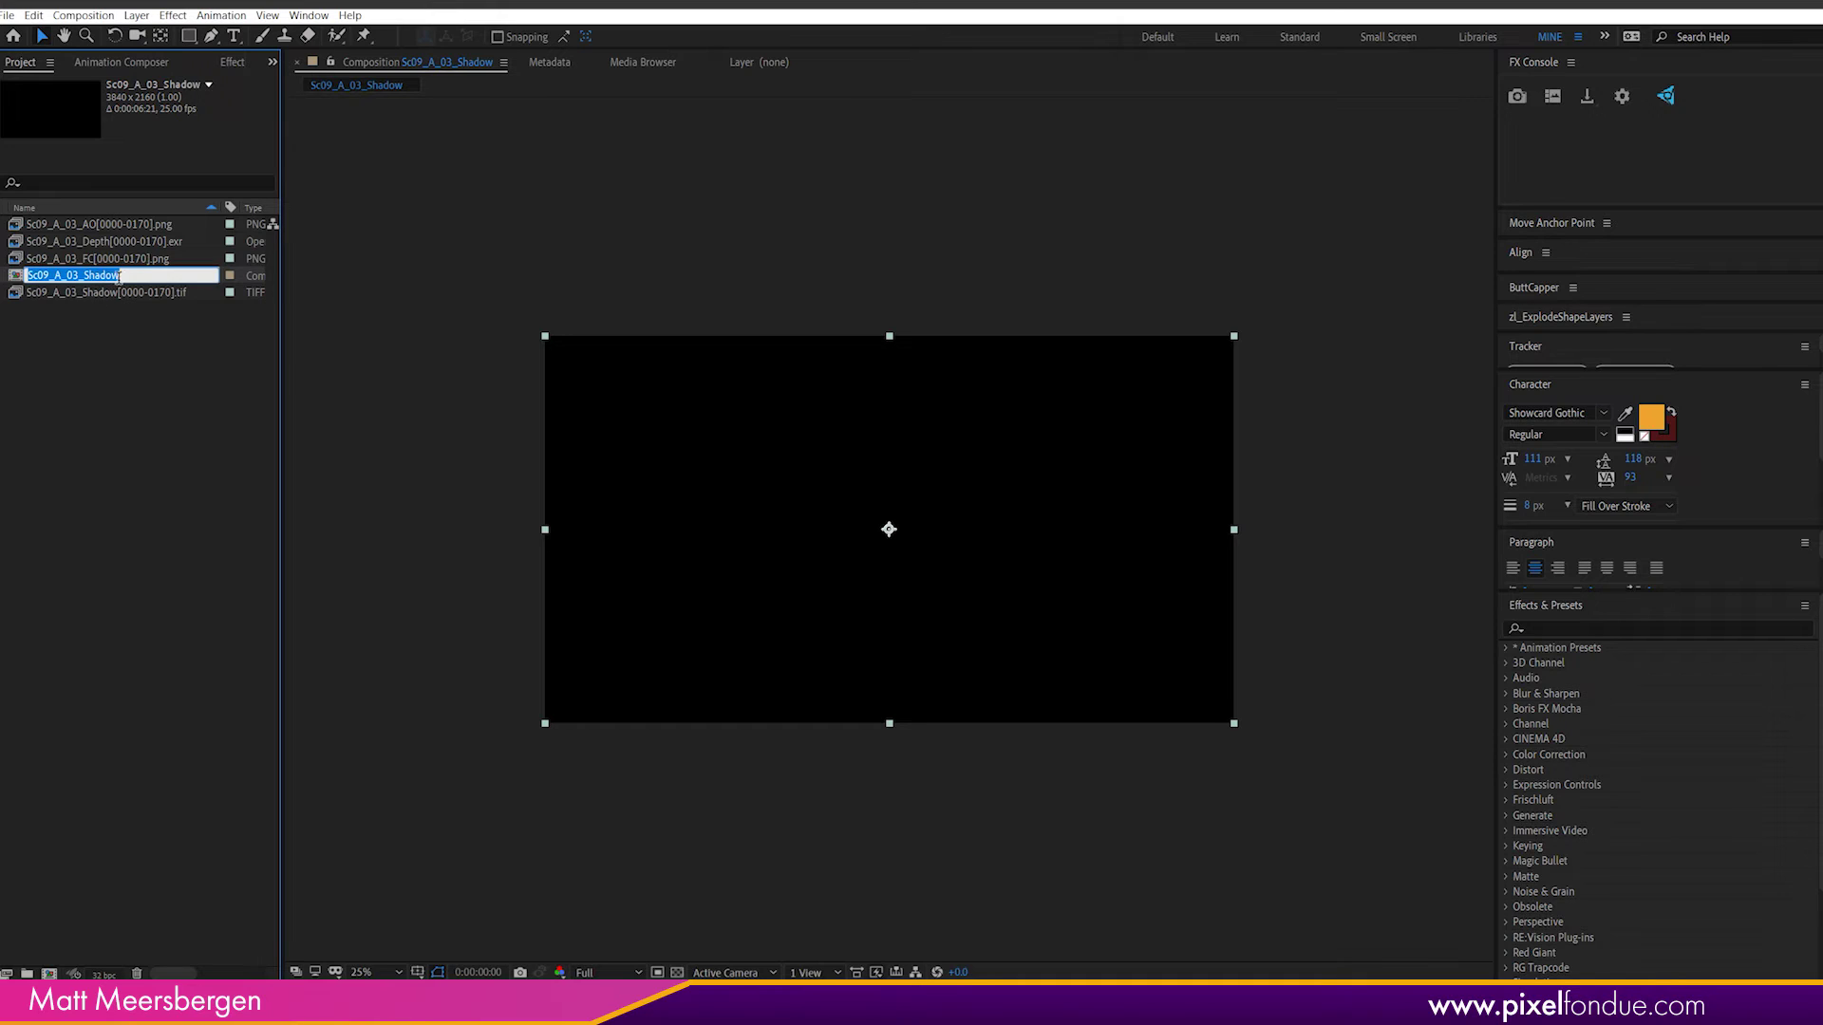
left_click_drag(82, 276, 306, 291)
type("Comp")
key("Return")
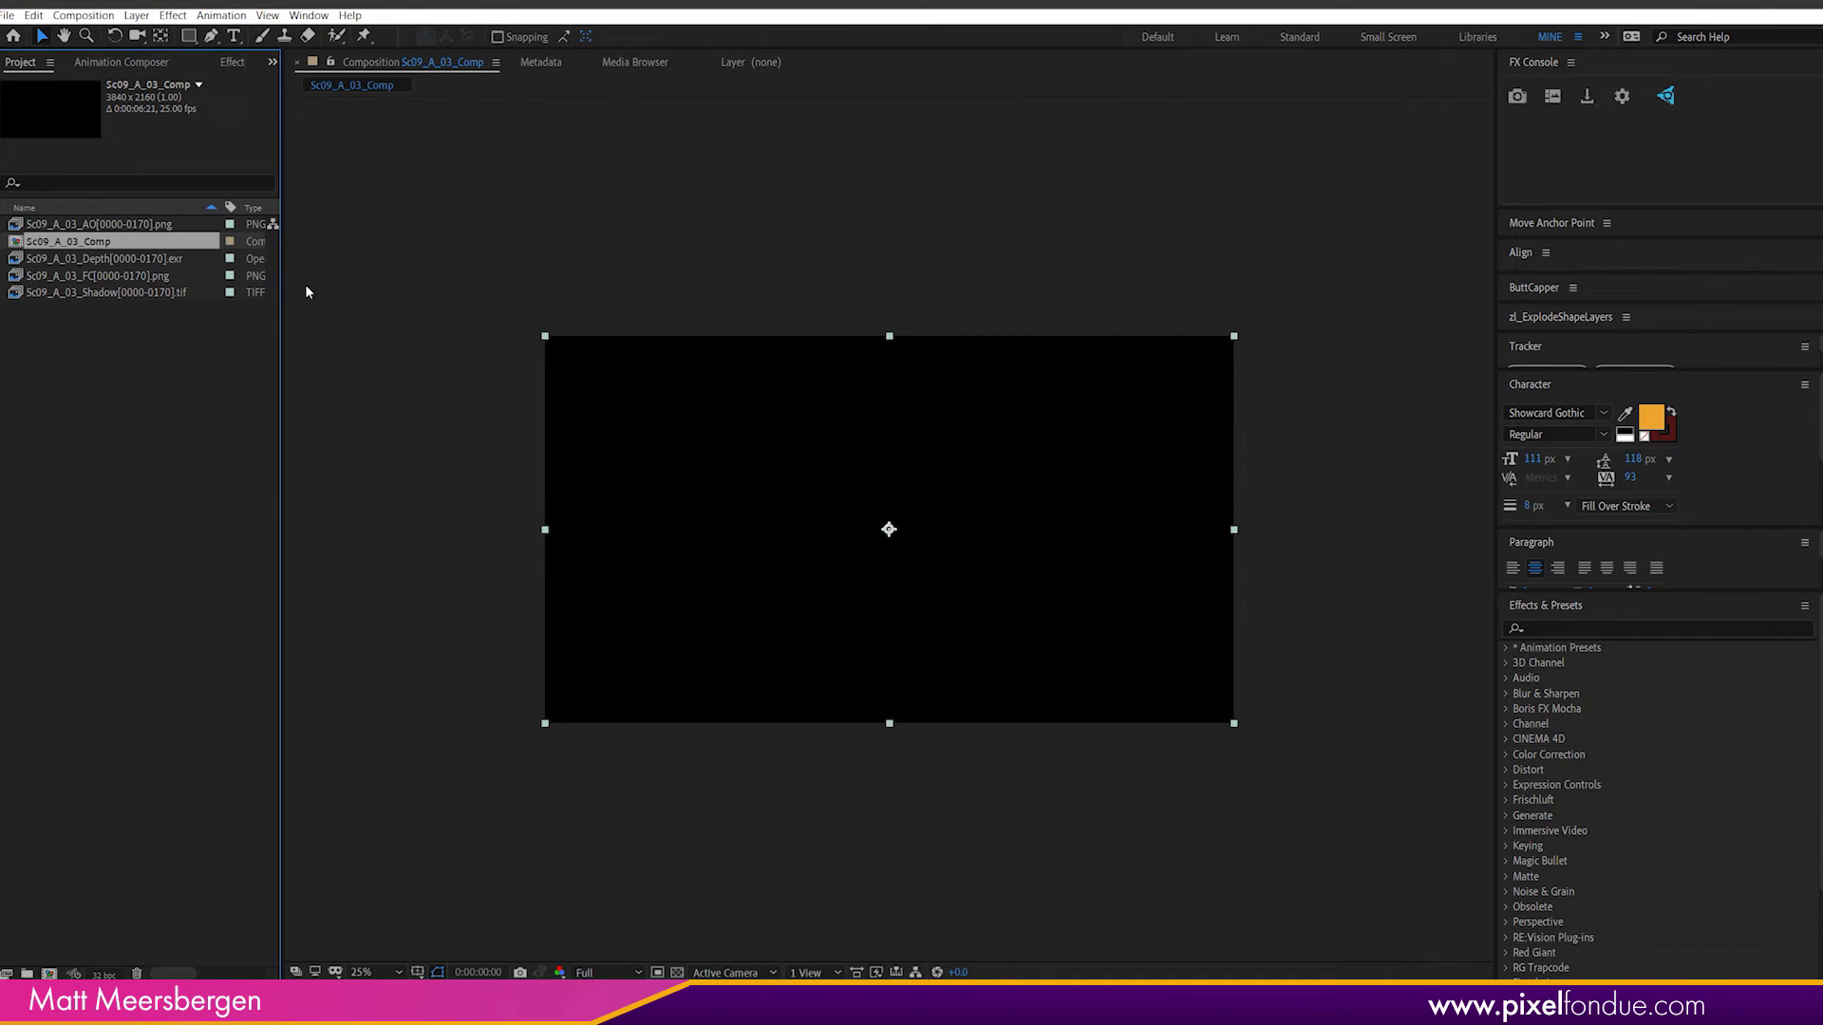
Step: Group the AO, Depth, FC and Shadow sequences into a new project folder named RenderedSequences
left_click(72, 225)
left_click(68, 258, "ctrl")
left_click(67, 275, "ctrl")
left_click(66, 292, "ctrl")
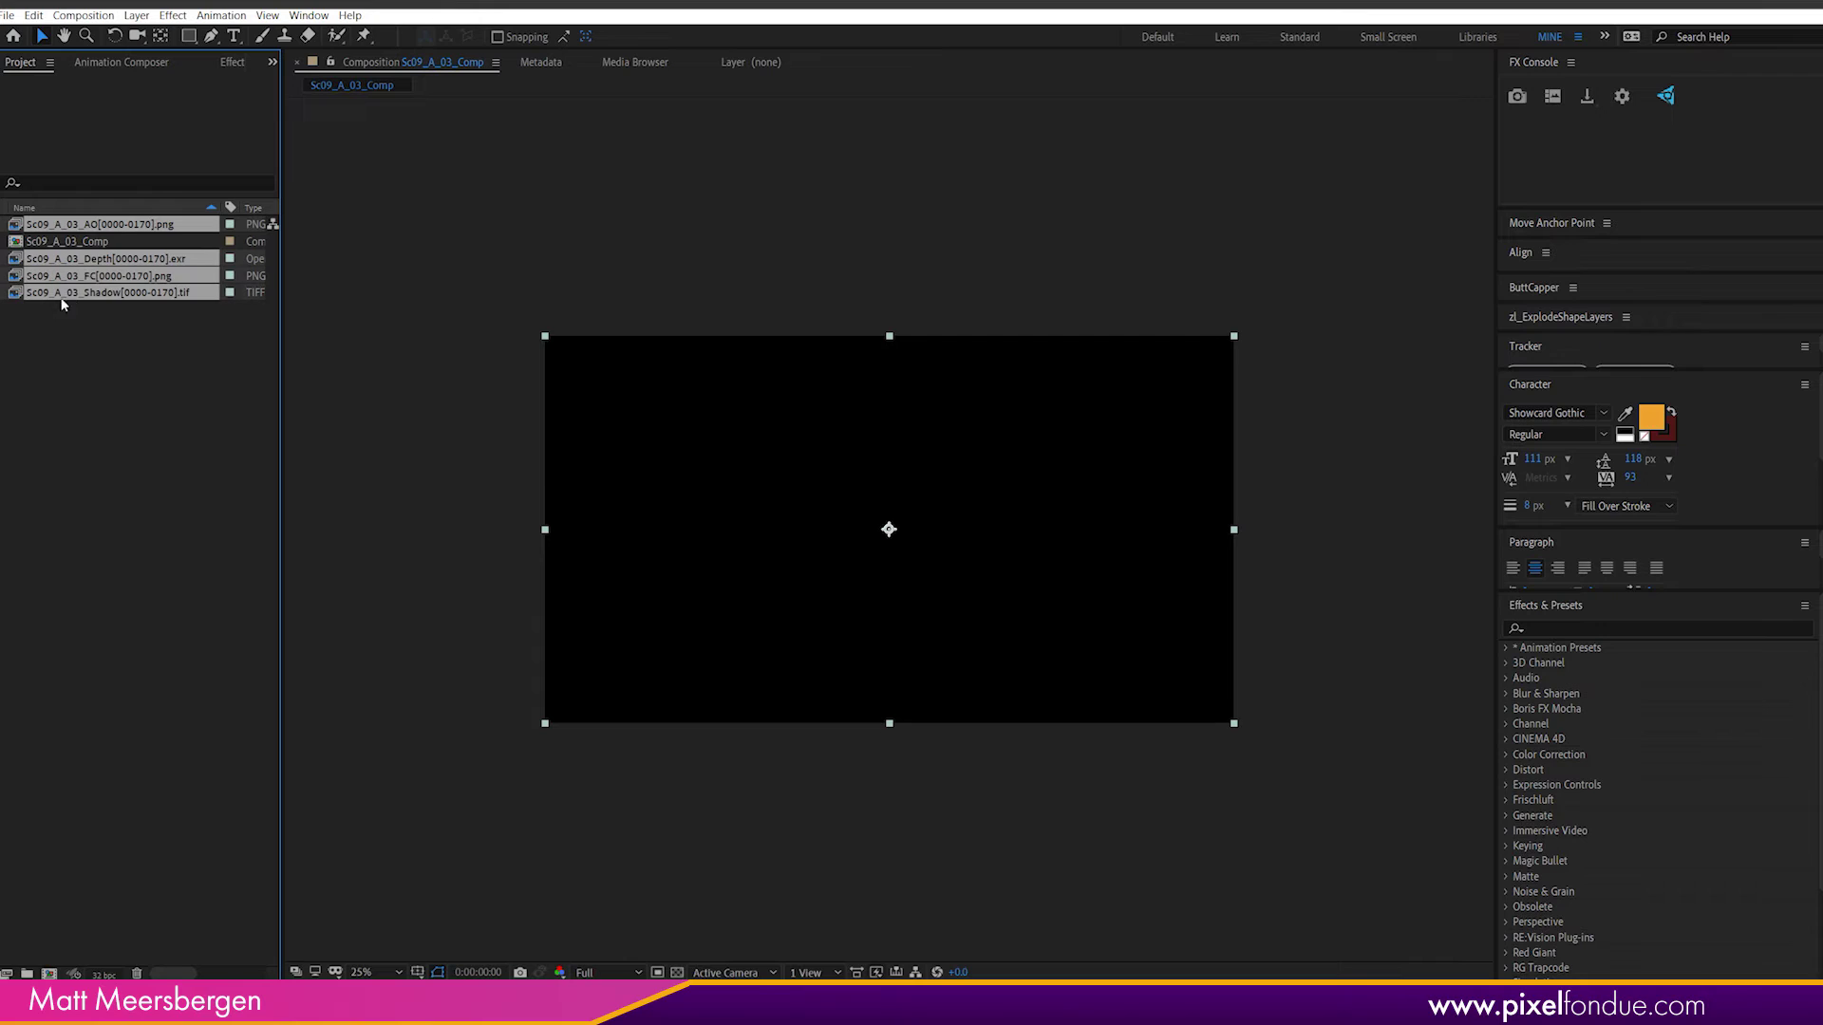
left_click_drag(66, 294, 27, 975)
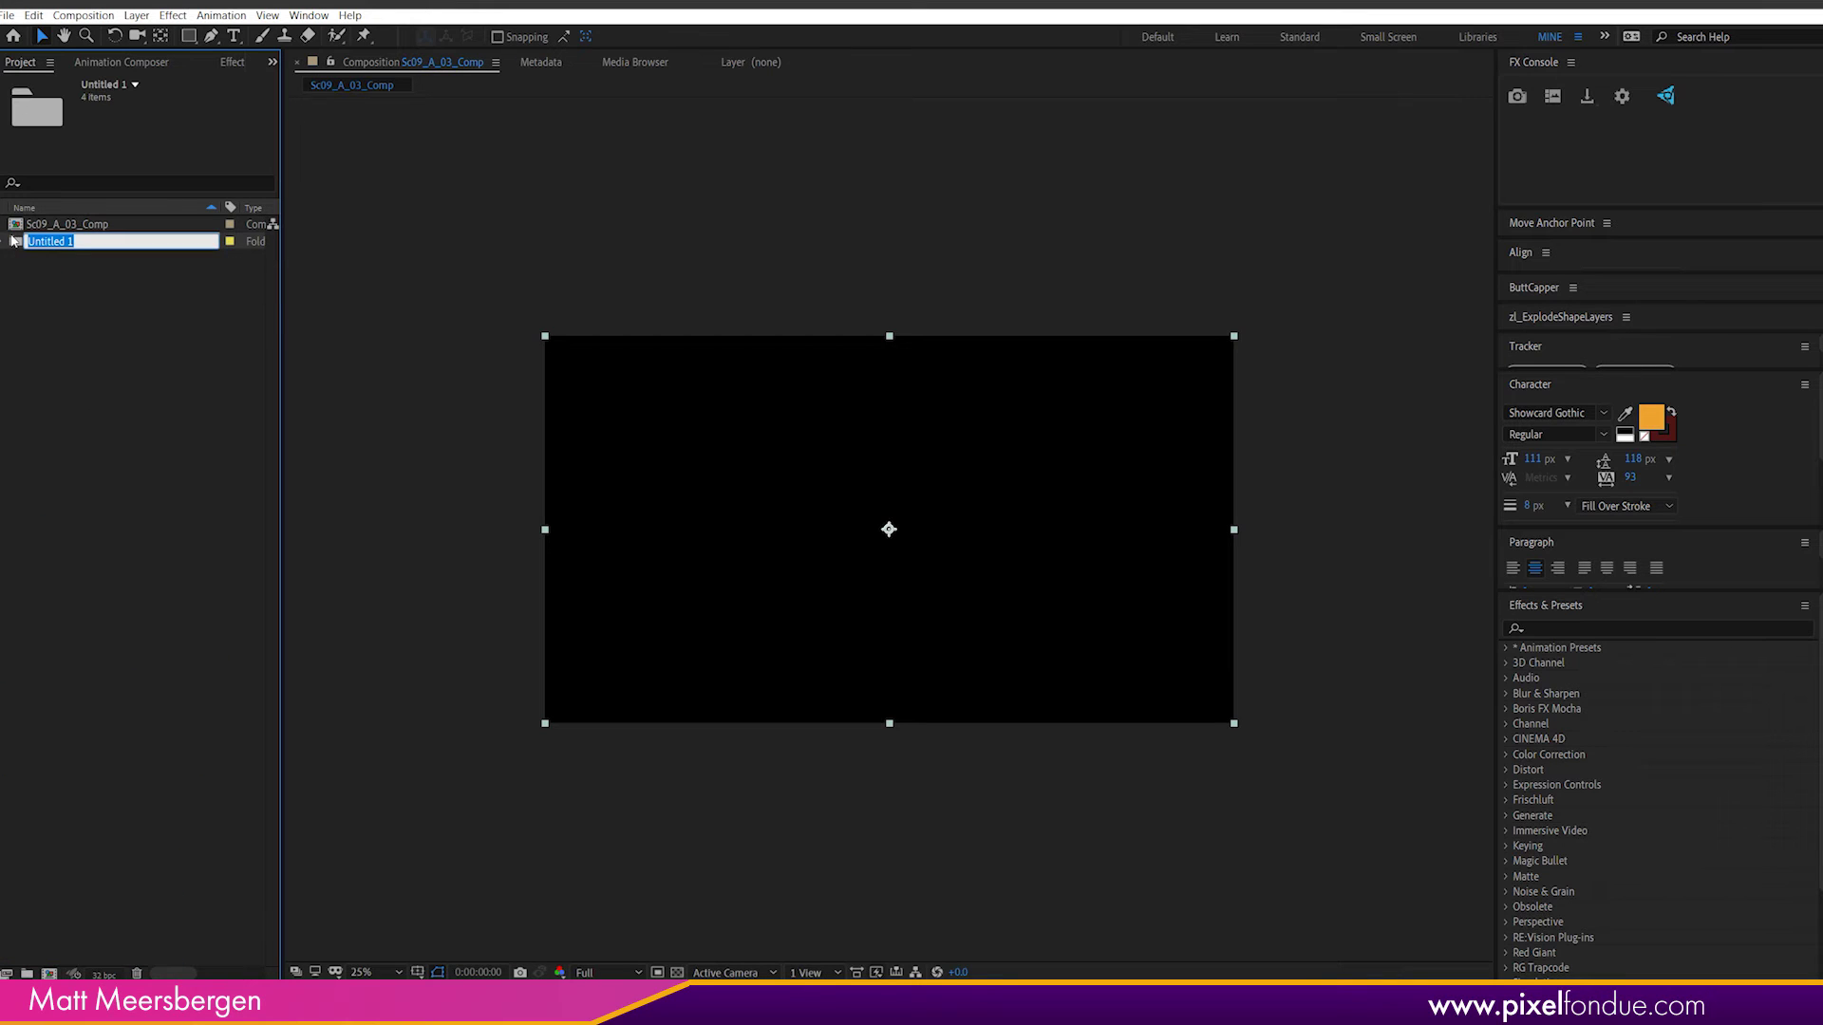
type("RenderedSequences")
key("Return")
Step: Check the color depth options in the project settings, keeping 32 bits per channel (float)
left_click(95, 241)
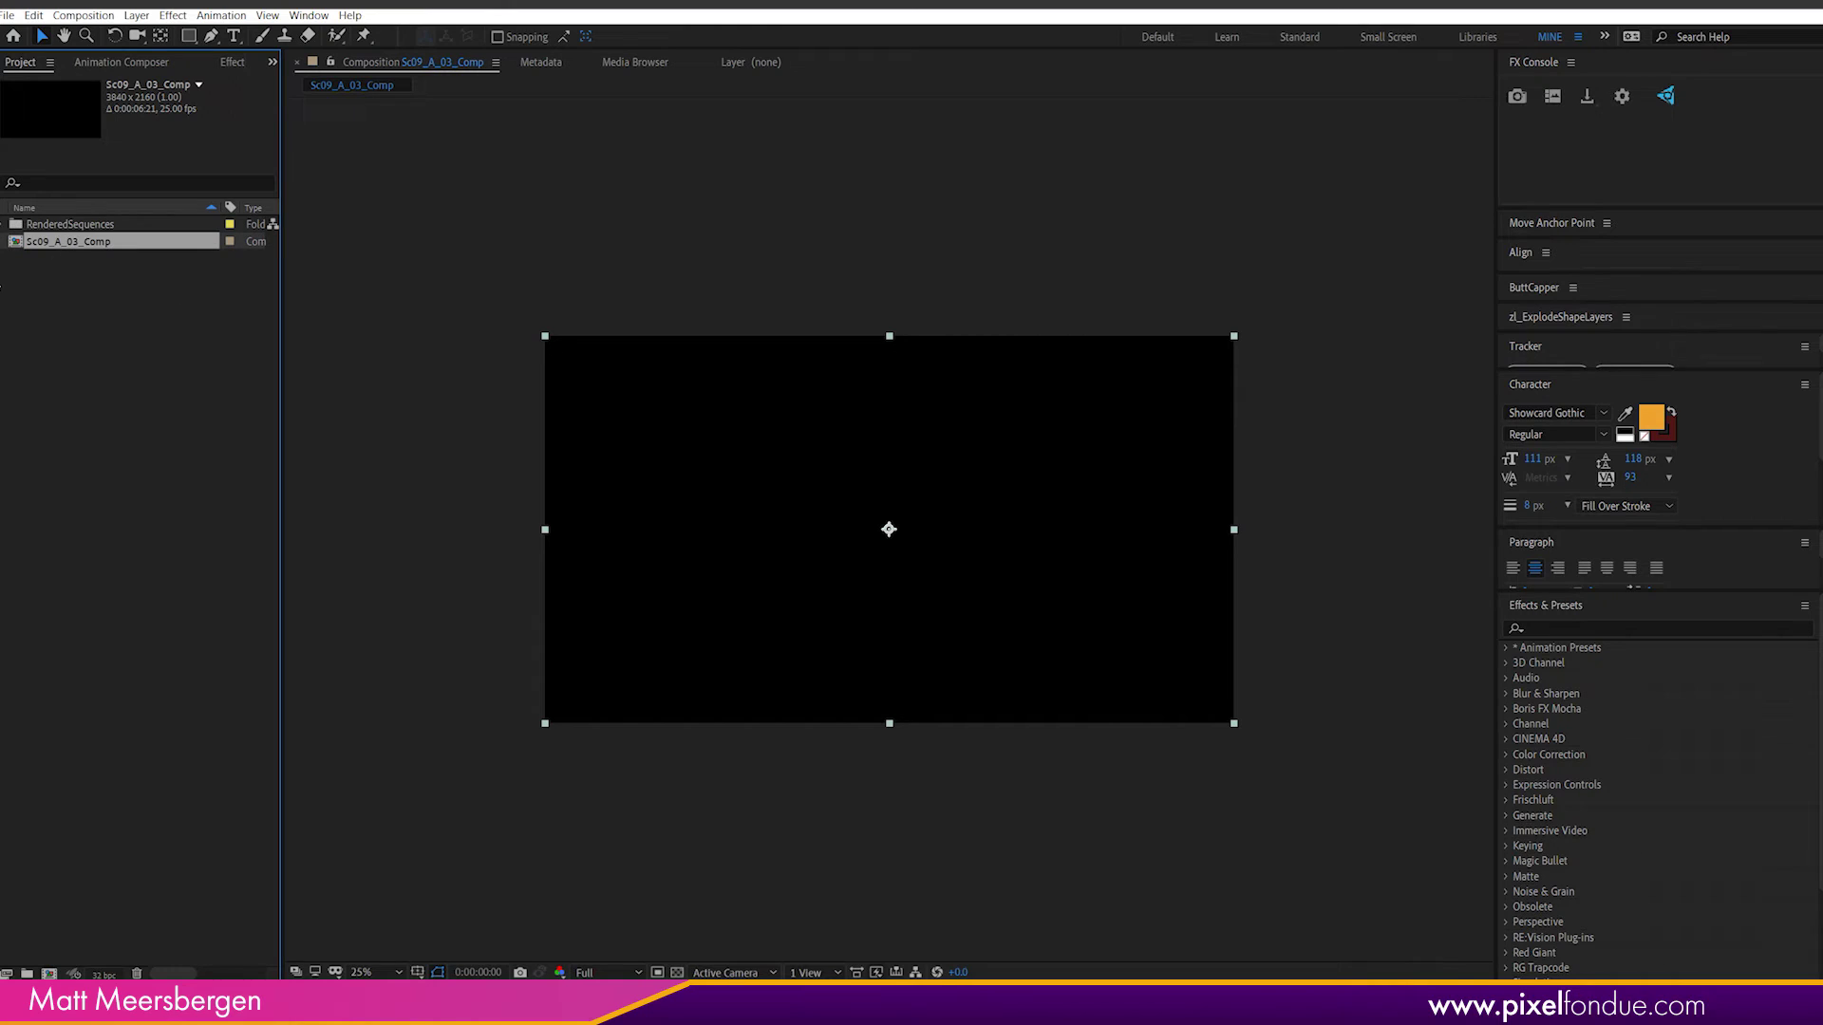
left_click(102, 975)
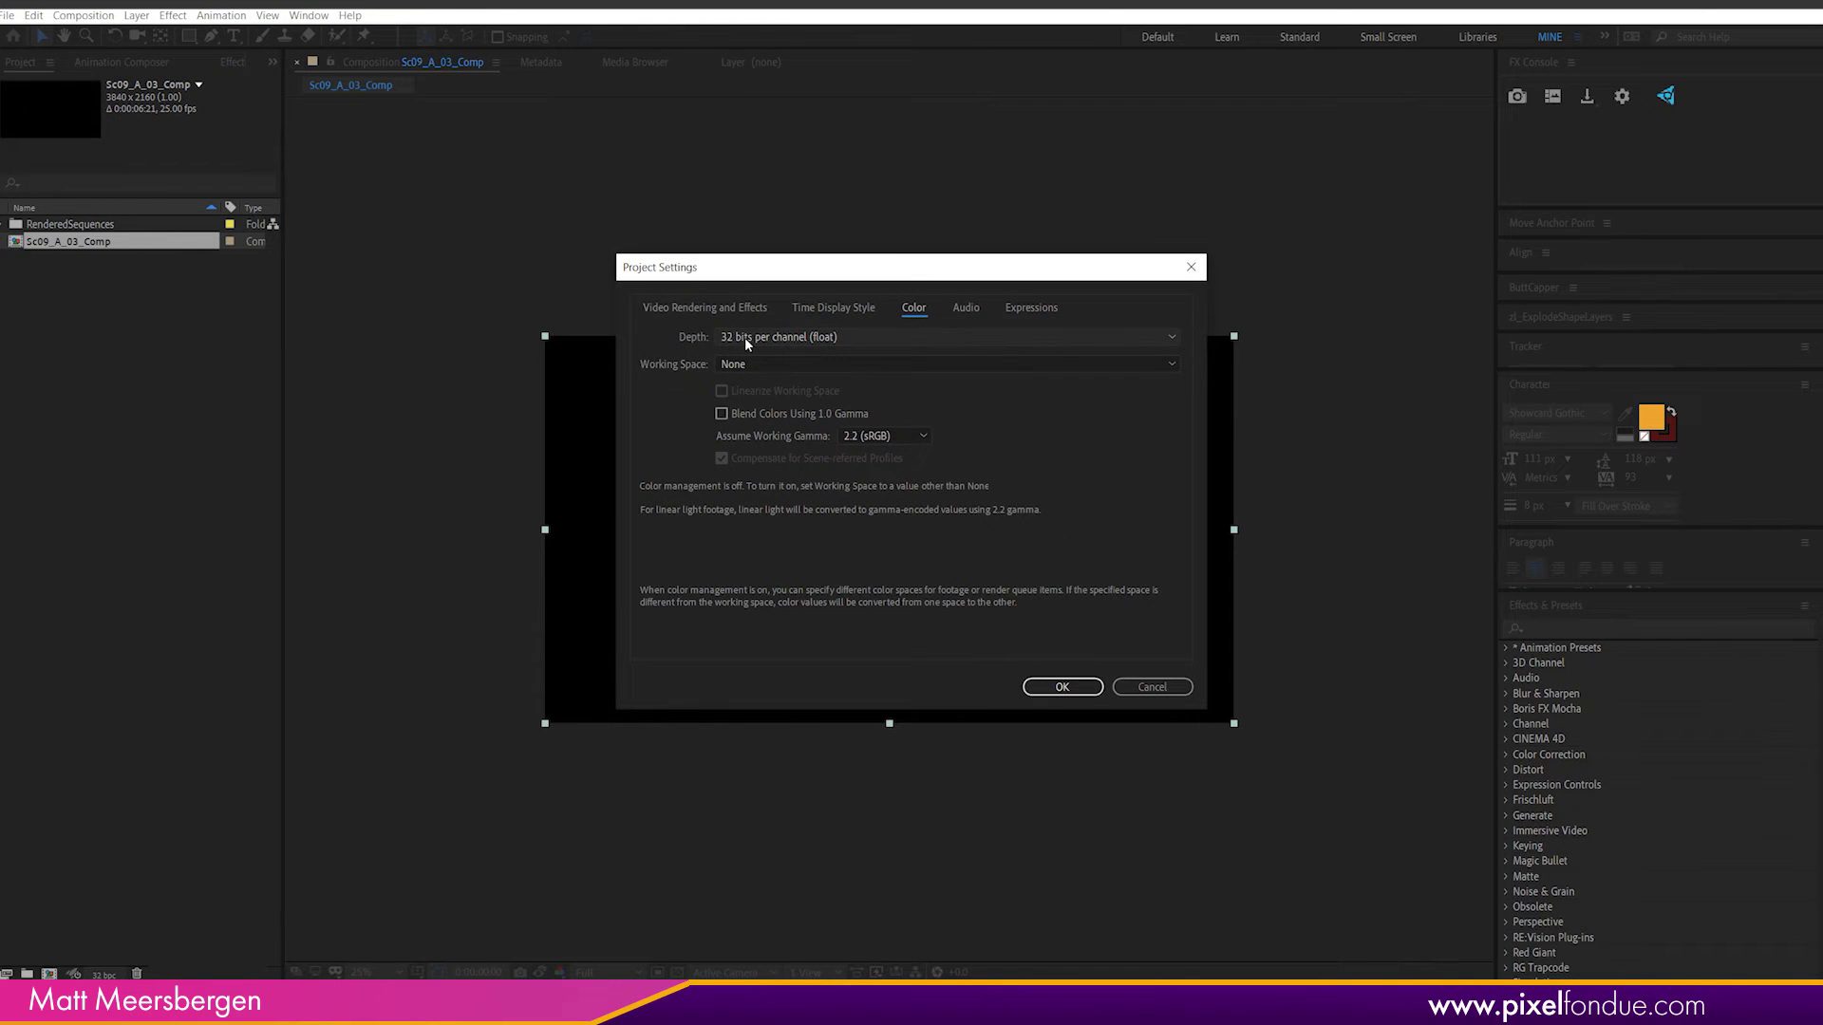
left_click(745, 338)
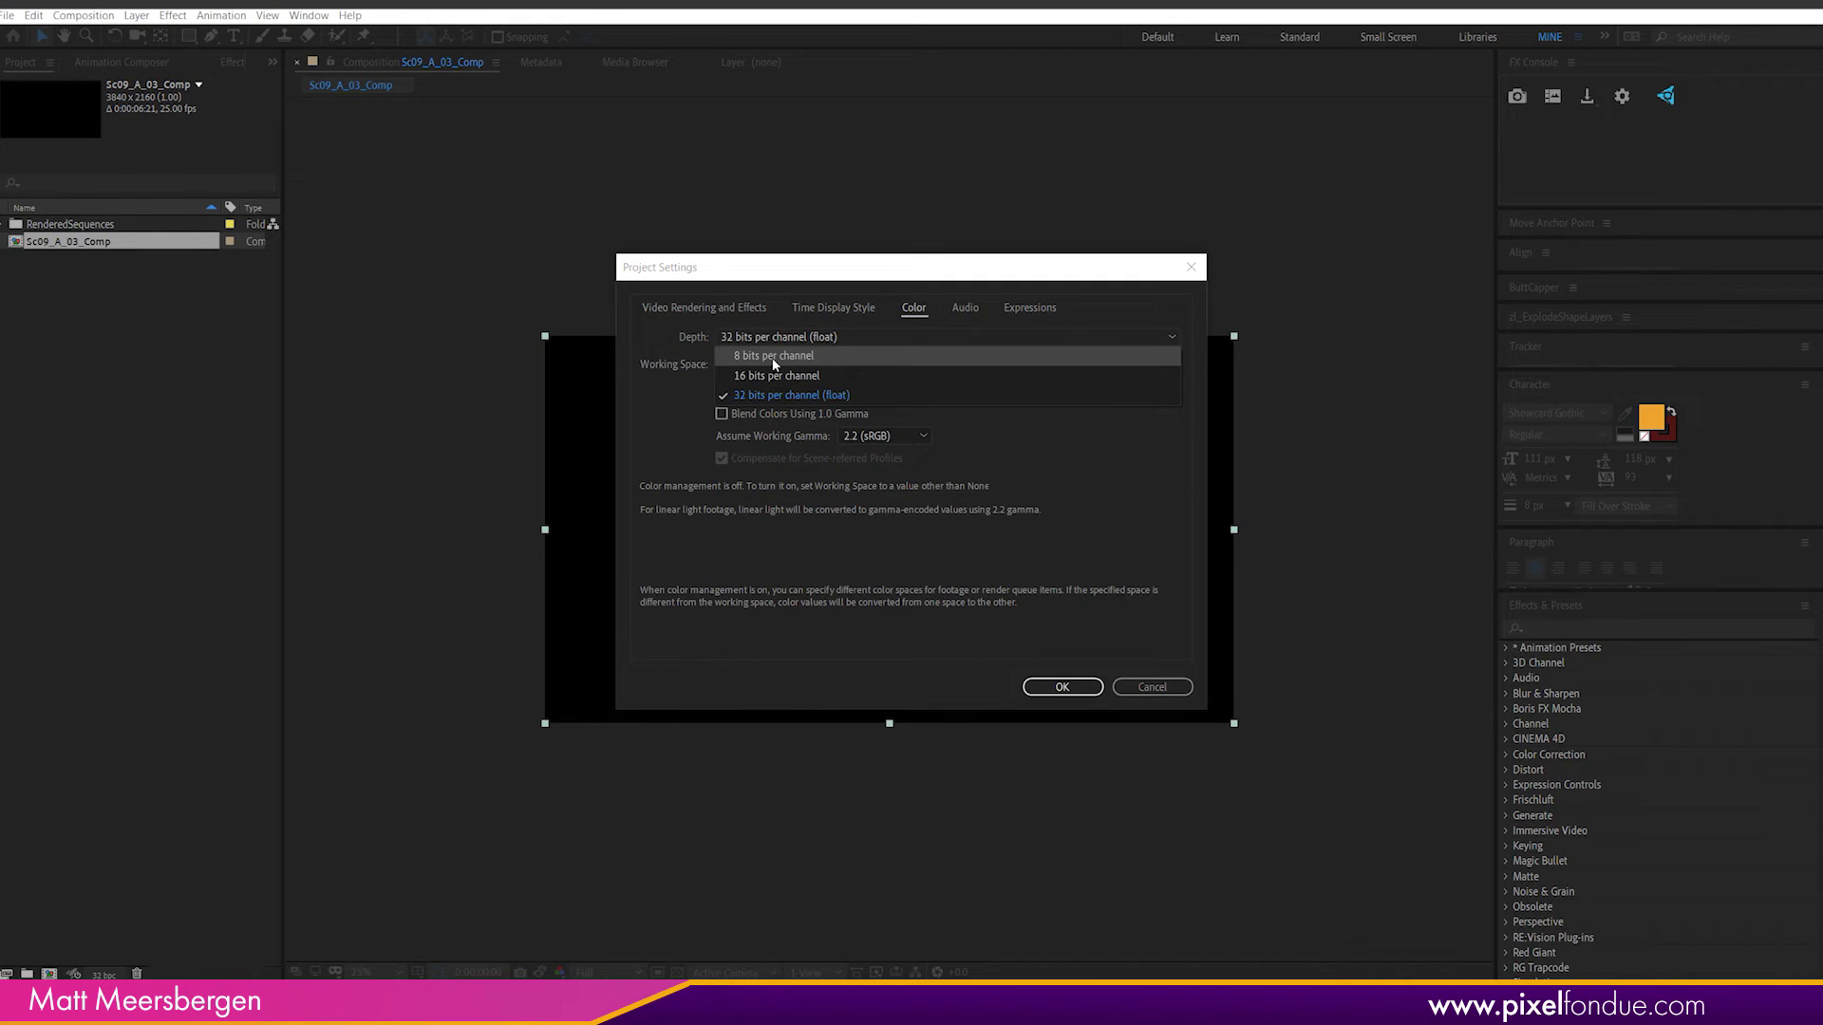
left_click(1062, 688)
left_click(1048, 685)
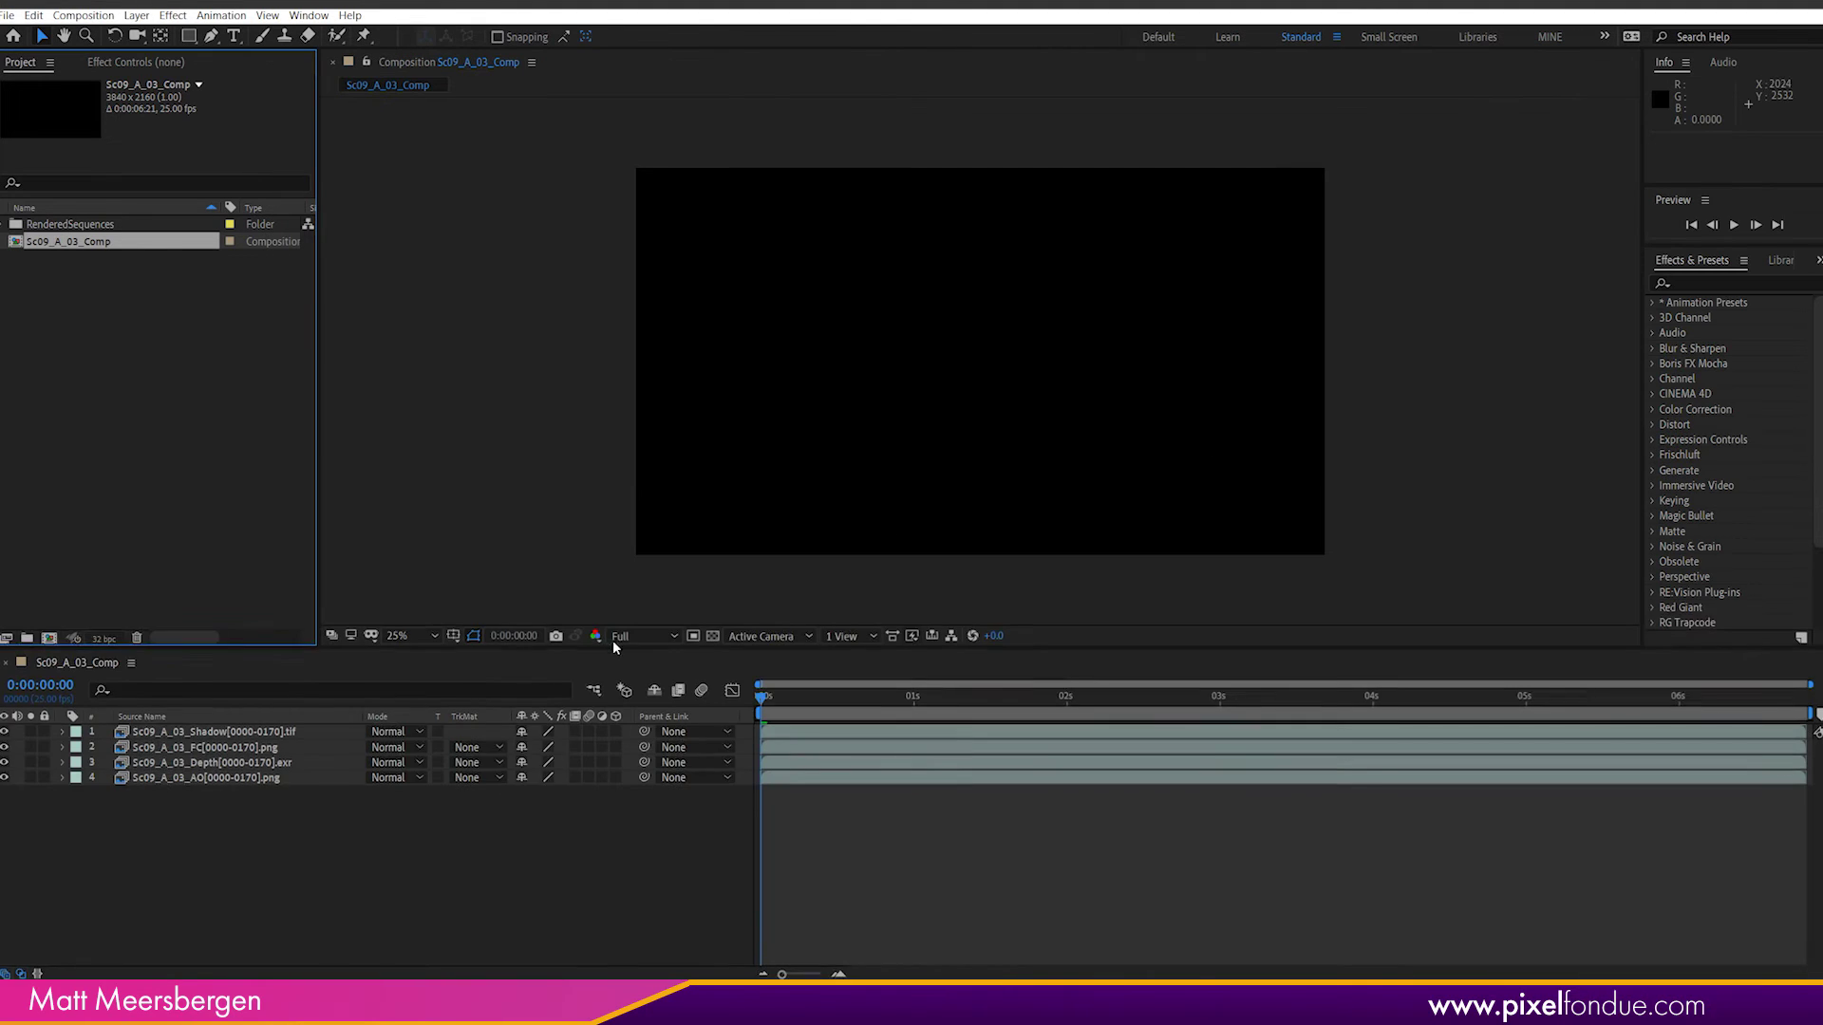
Step: Reorder the composition's layers from top to bottom as FC, Shadow, AO and Depth
left_click(202, 716)
left_click(199, 762)
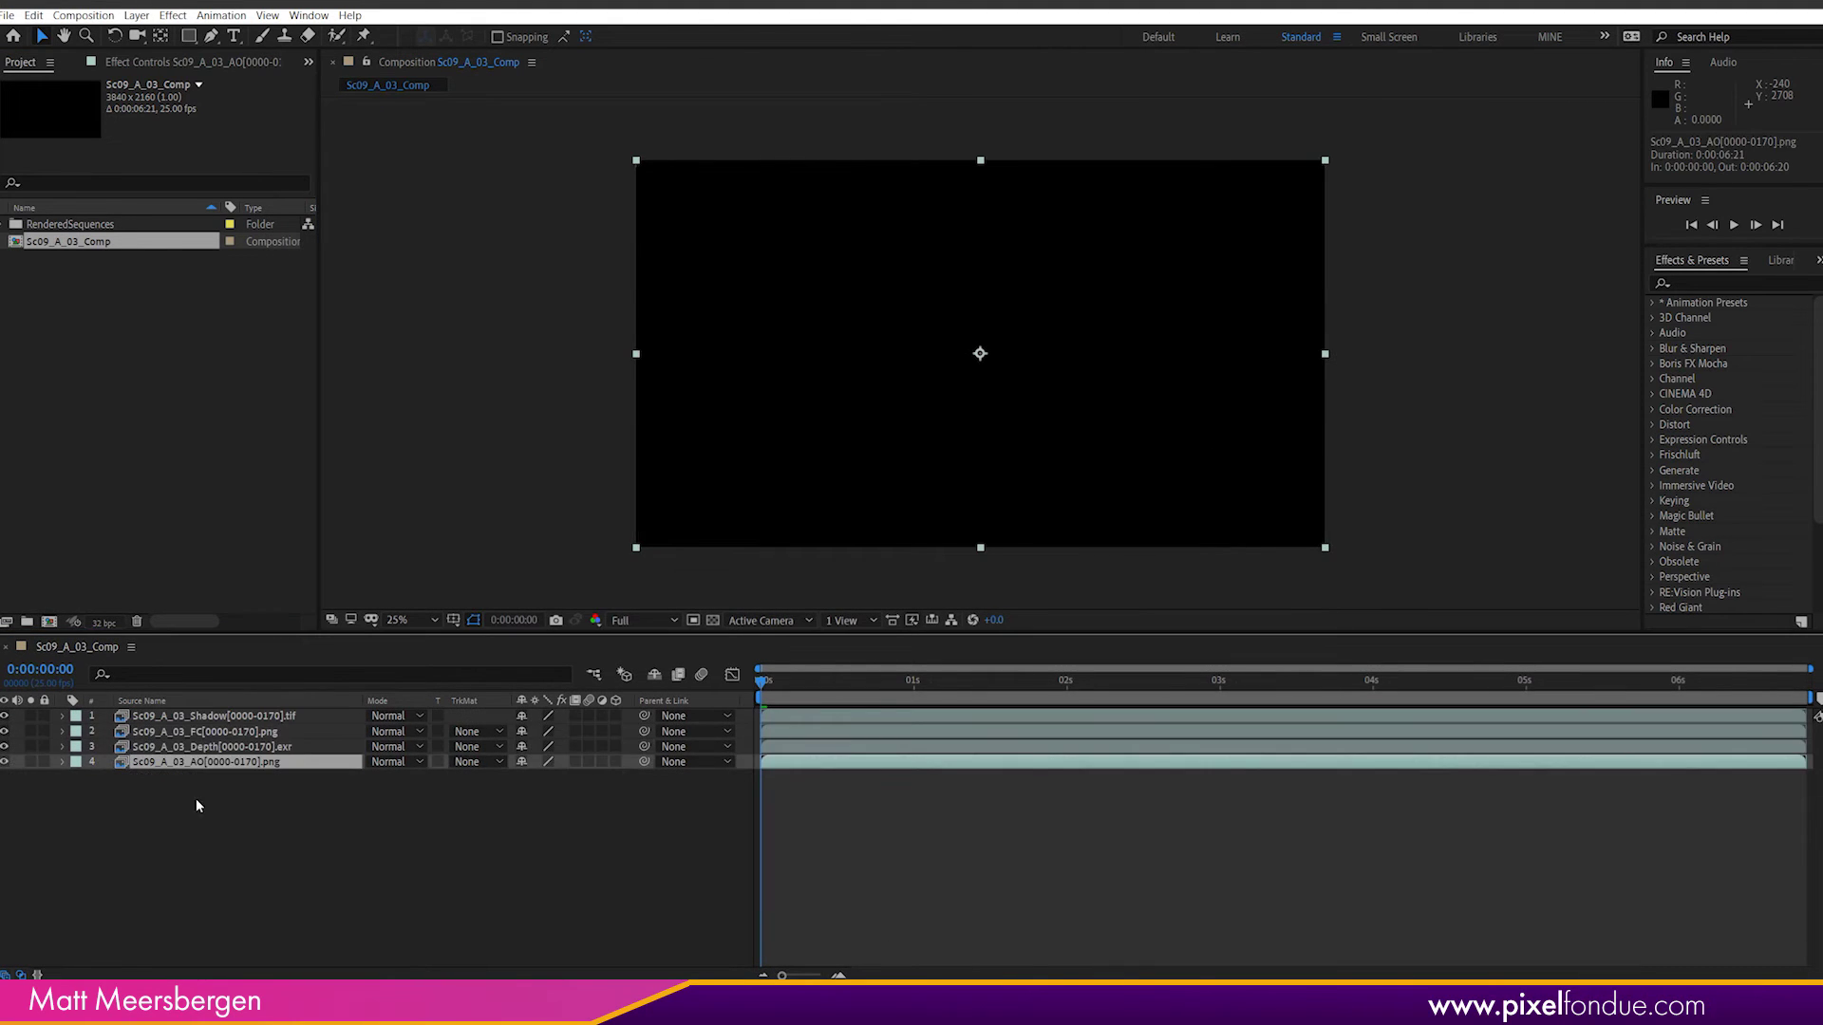
left_click_drag(200, 718, 182, 788)
left_click(191, 736)
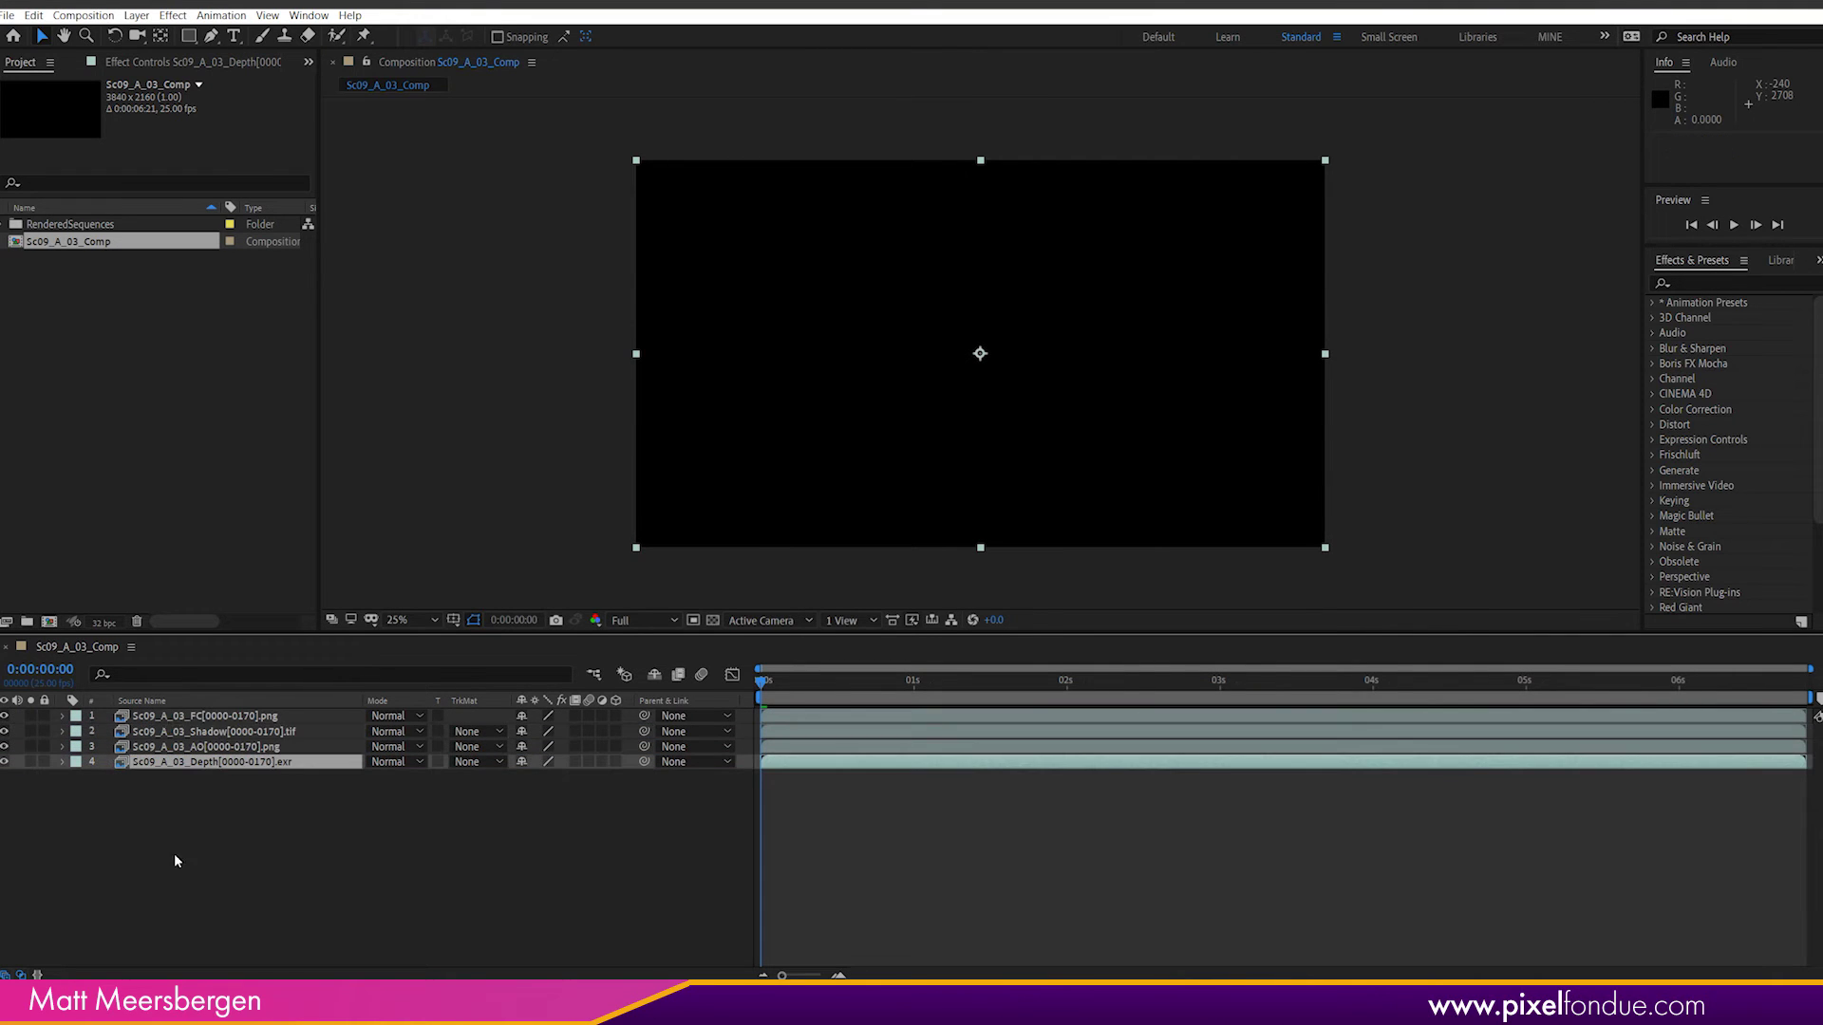
Step: Preview the FC, Shadow, AO and Depth layers one at a time in solo around 0:00:03:11
left_click(31, 717)
left_click_drag(1084, 690, 1286, 685)
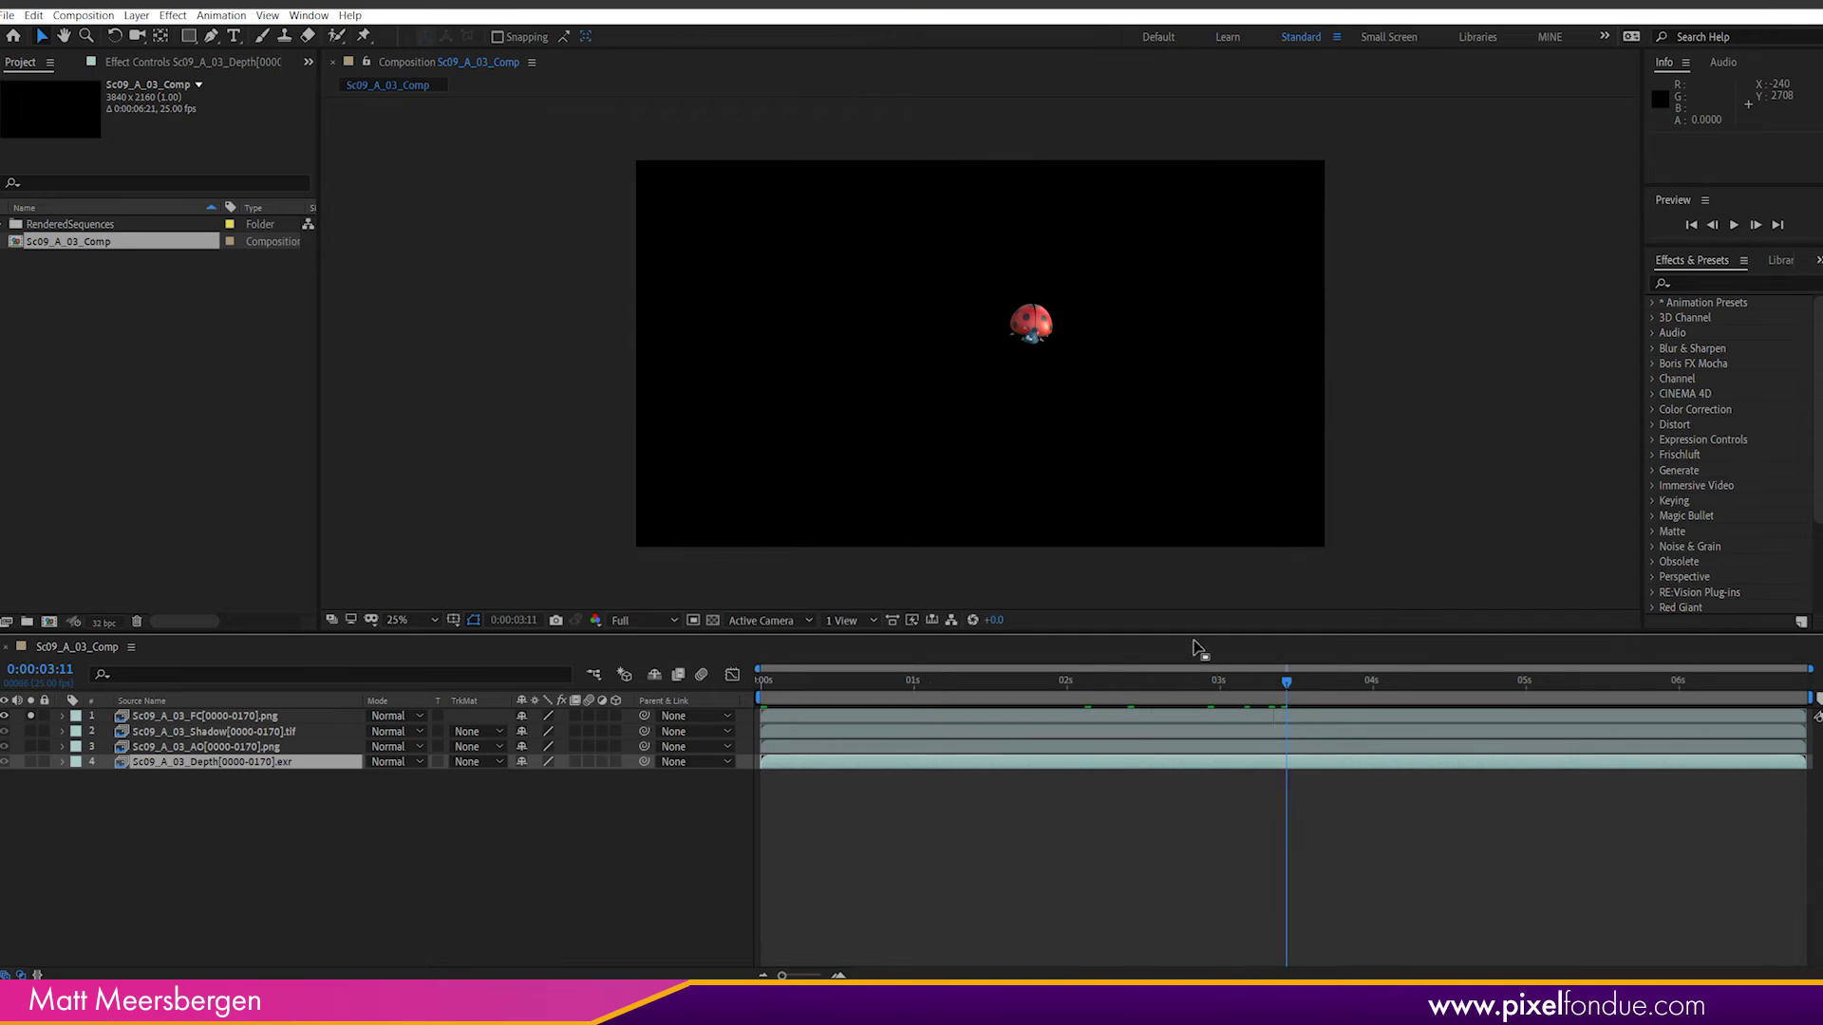
left_click(31, 732, "alt")
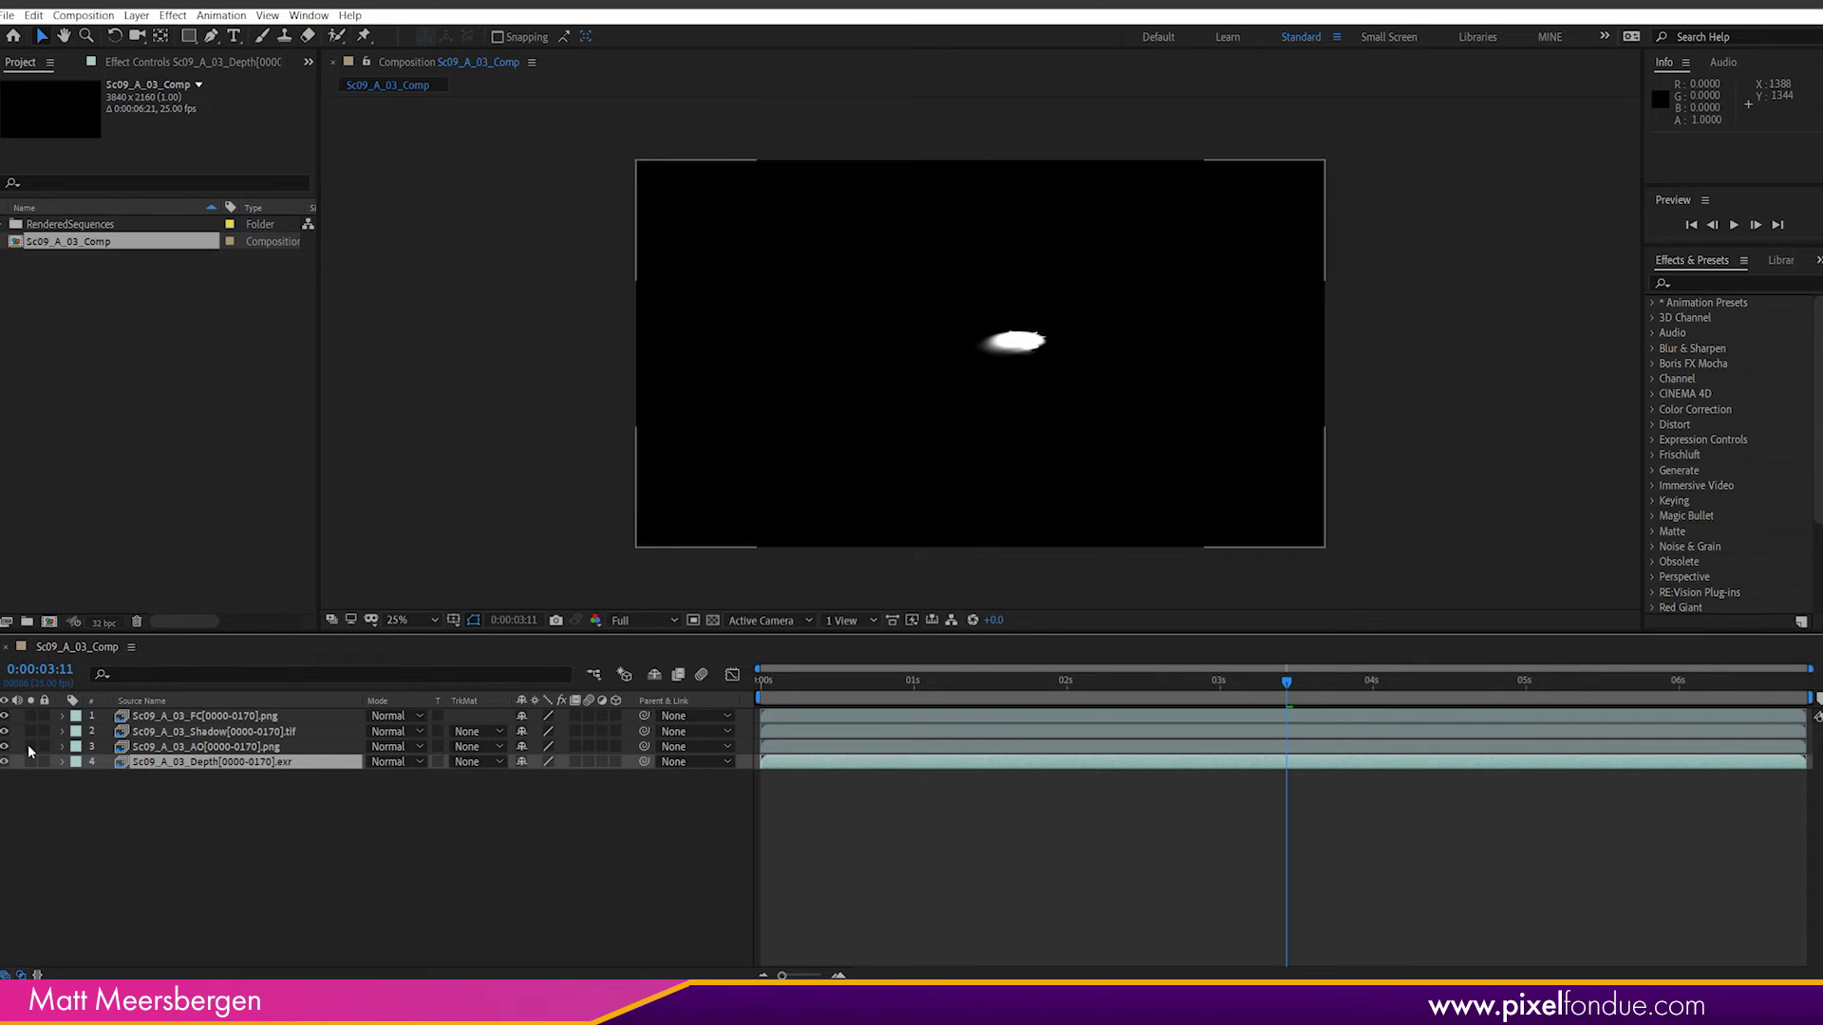
left_click(31, 747, "alt")
left_click(31, 762, "alt")
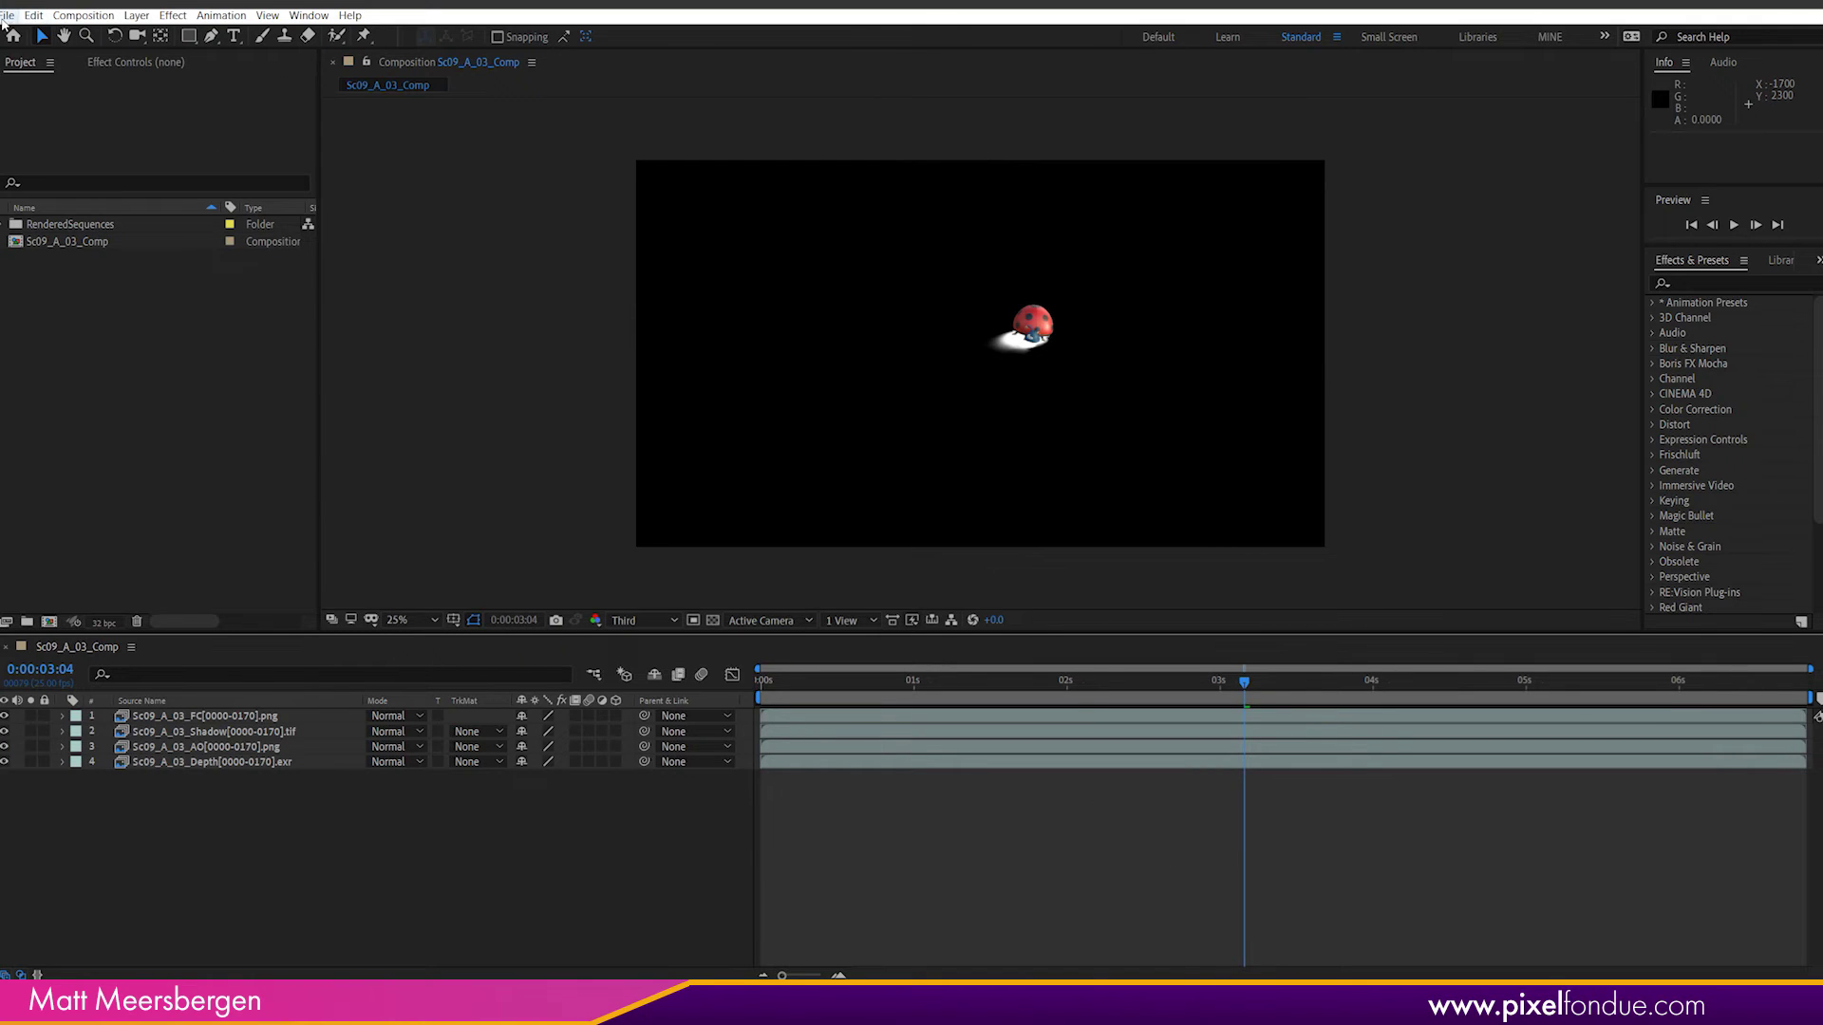
Step: Import the b_truckIn_Leaf_Ver3 TIFF frames as a sequence, ignoring the alpha channel
left_click(8, 15)
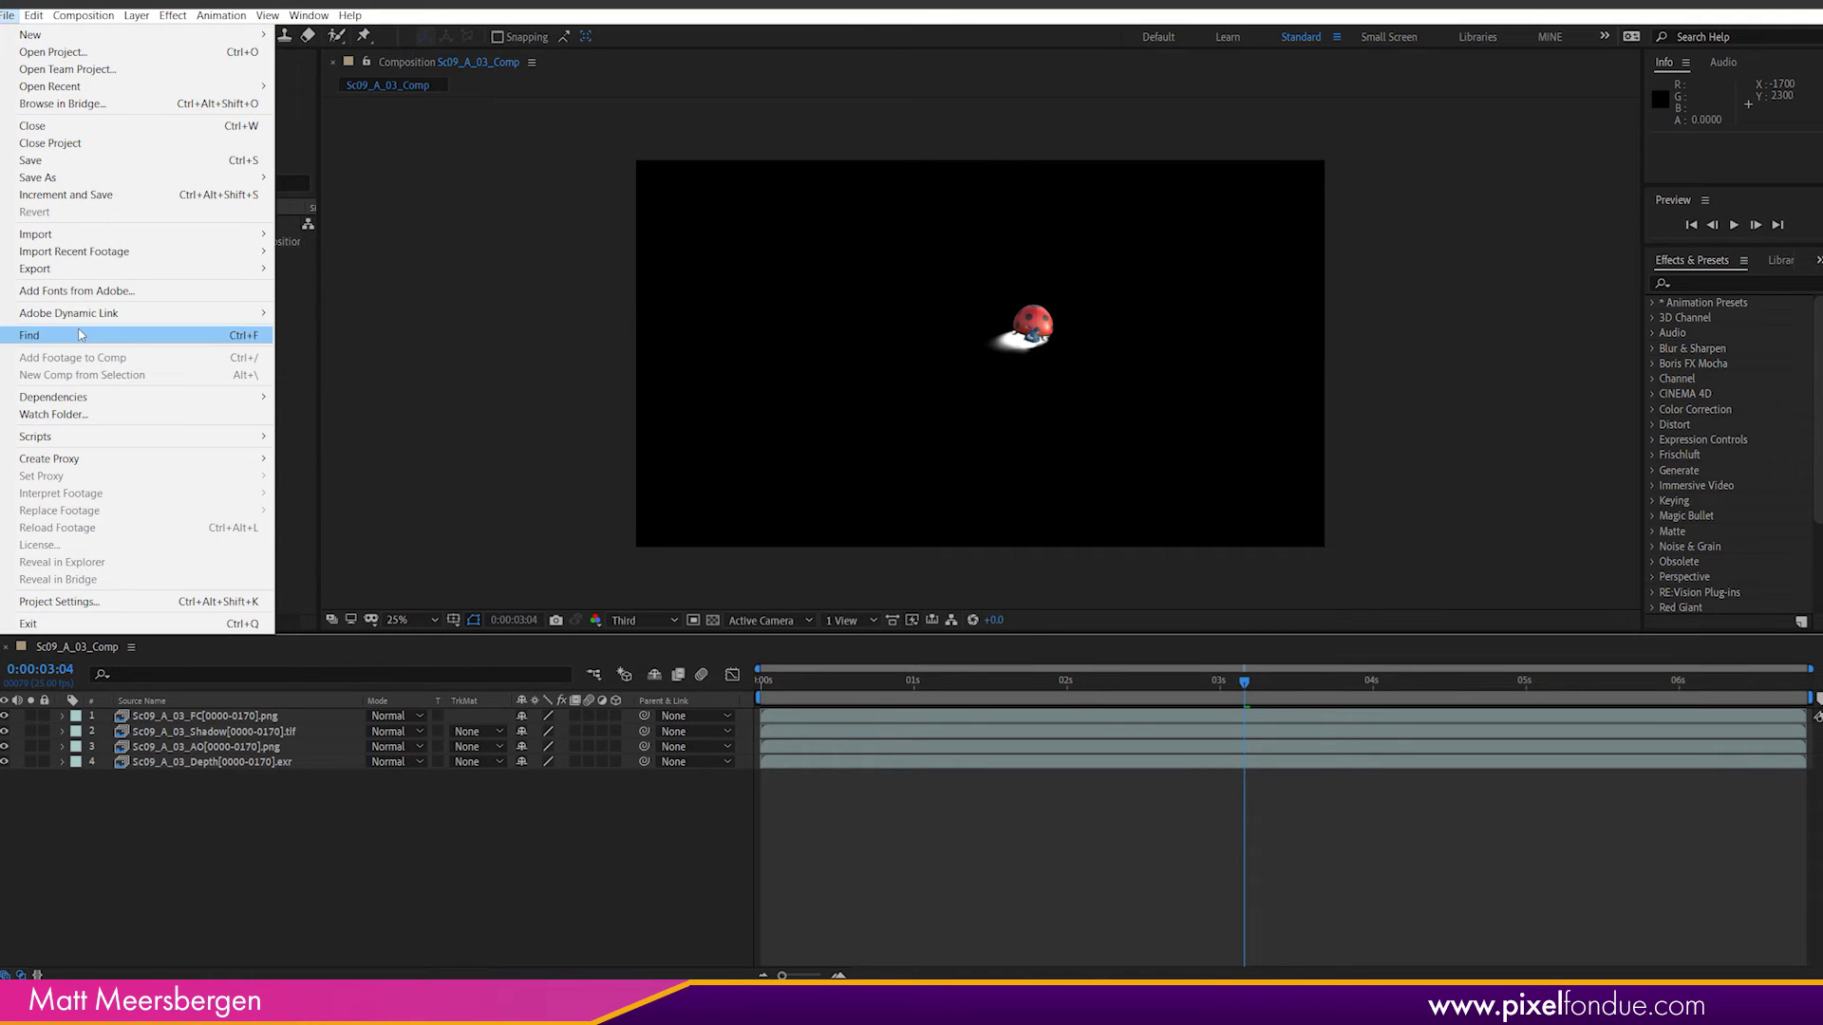
mouse_move(219, 236)
left_click(376, 234)
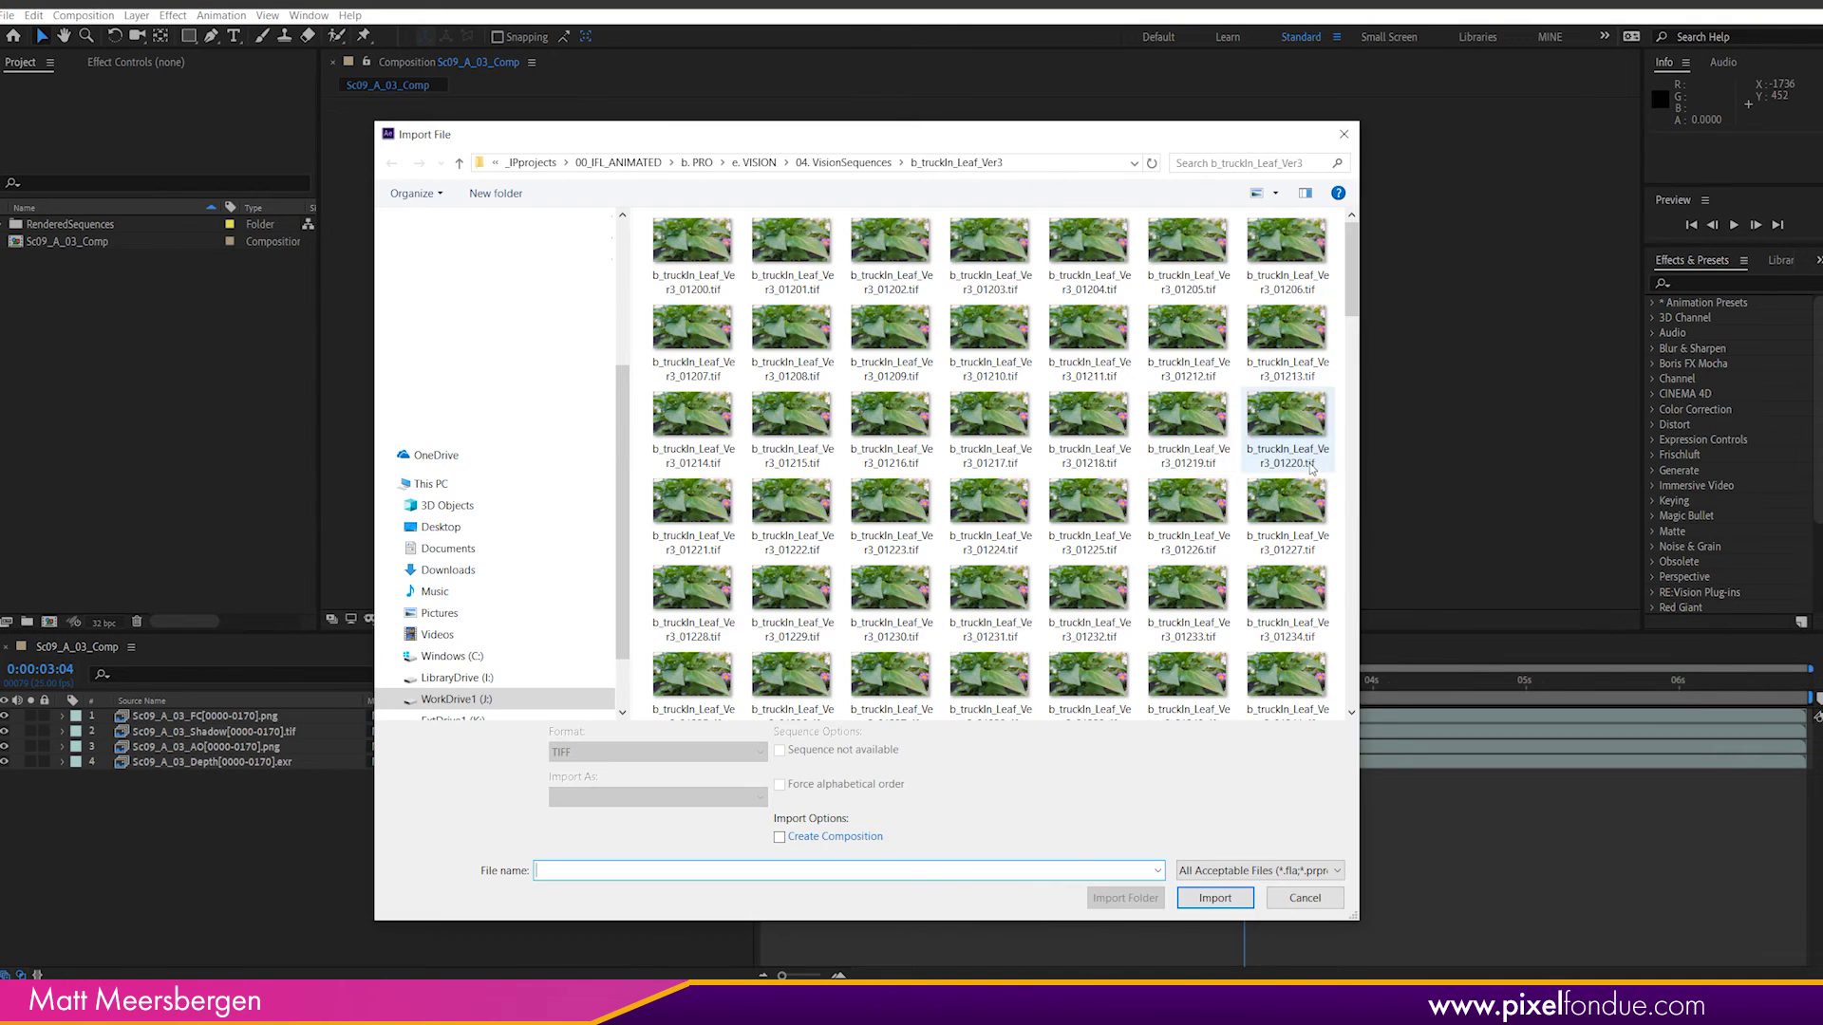
left_click(693, 252)
left_click(1221, 892)
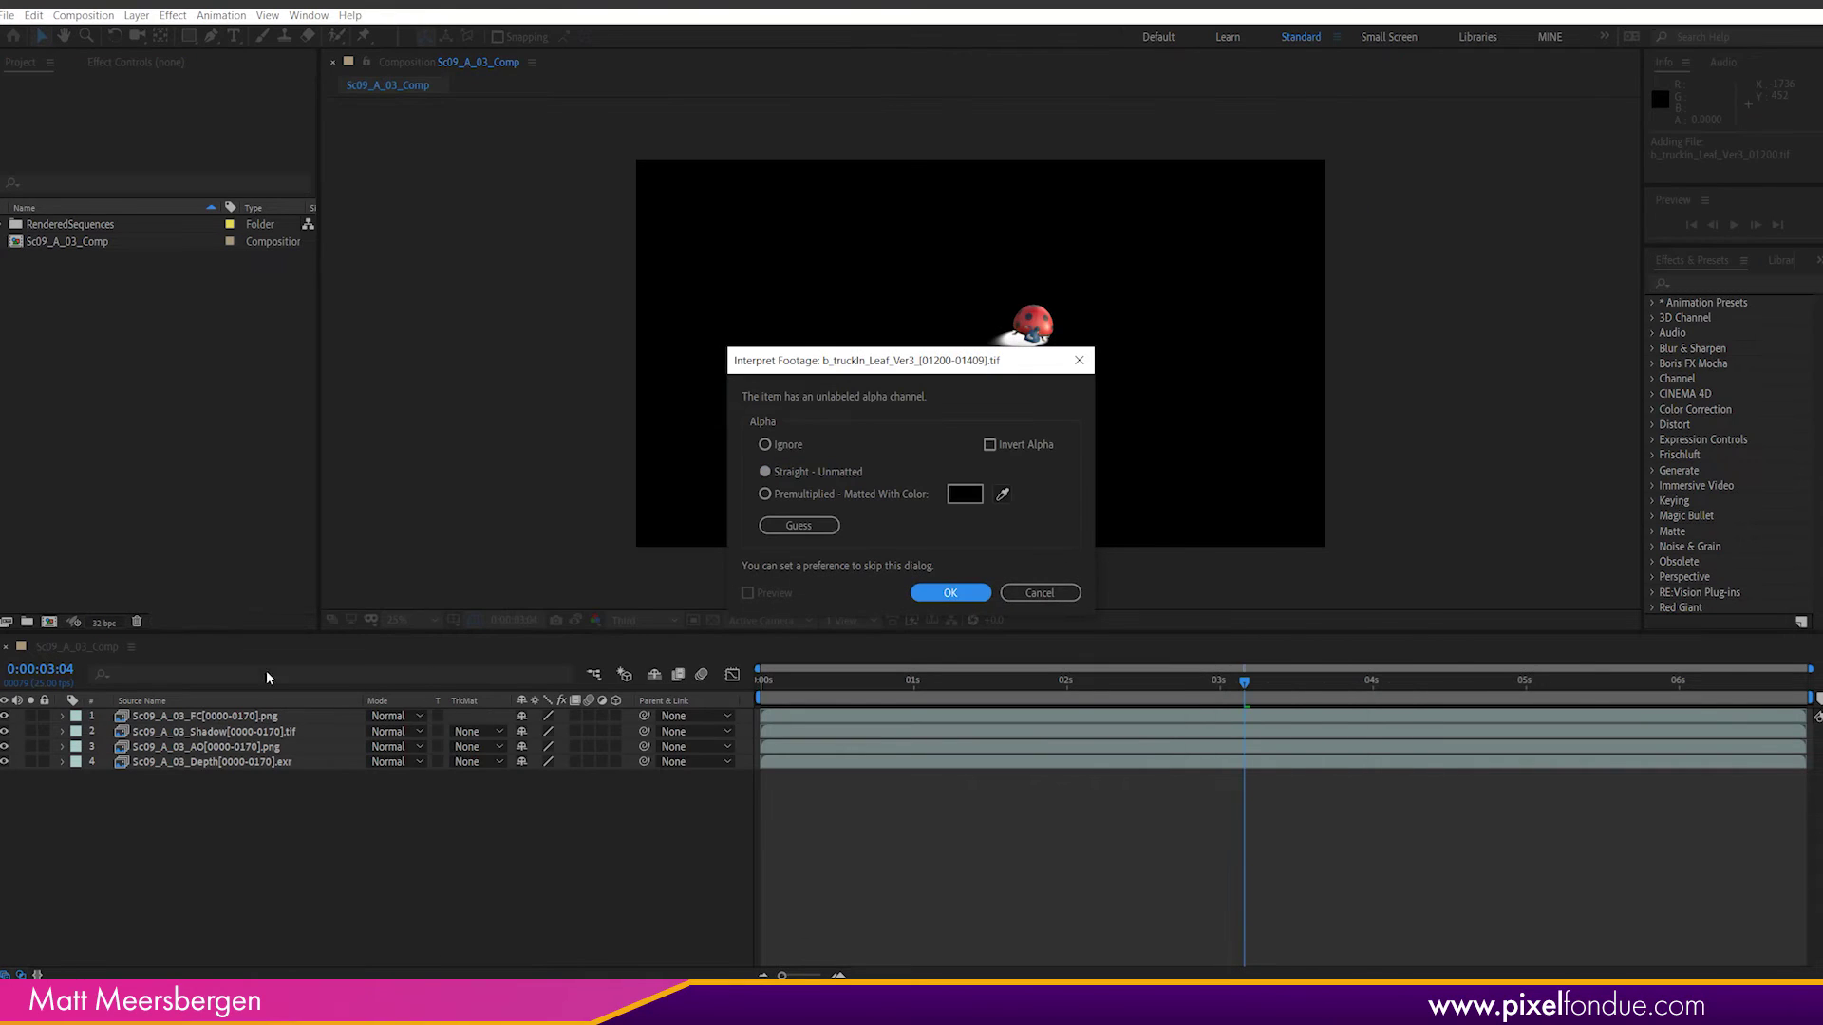
left_click(765, 445)
left_click(950, 592)
Step: Add the leaf footage to the composition directly above the Depth layer, and move the Shadow layer below AO
left_click_drag(94, 225, 185, 756)
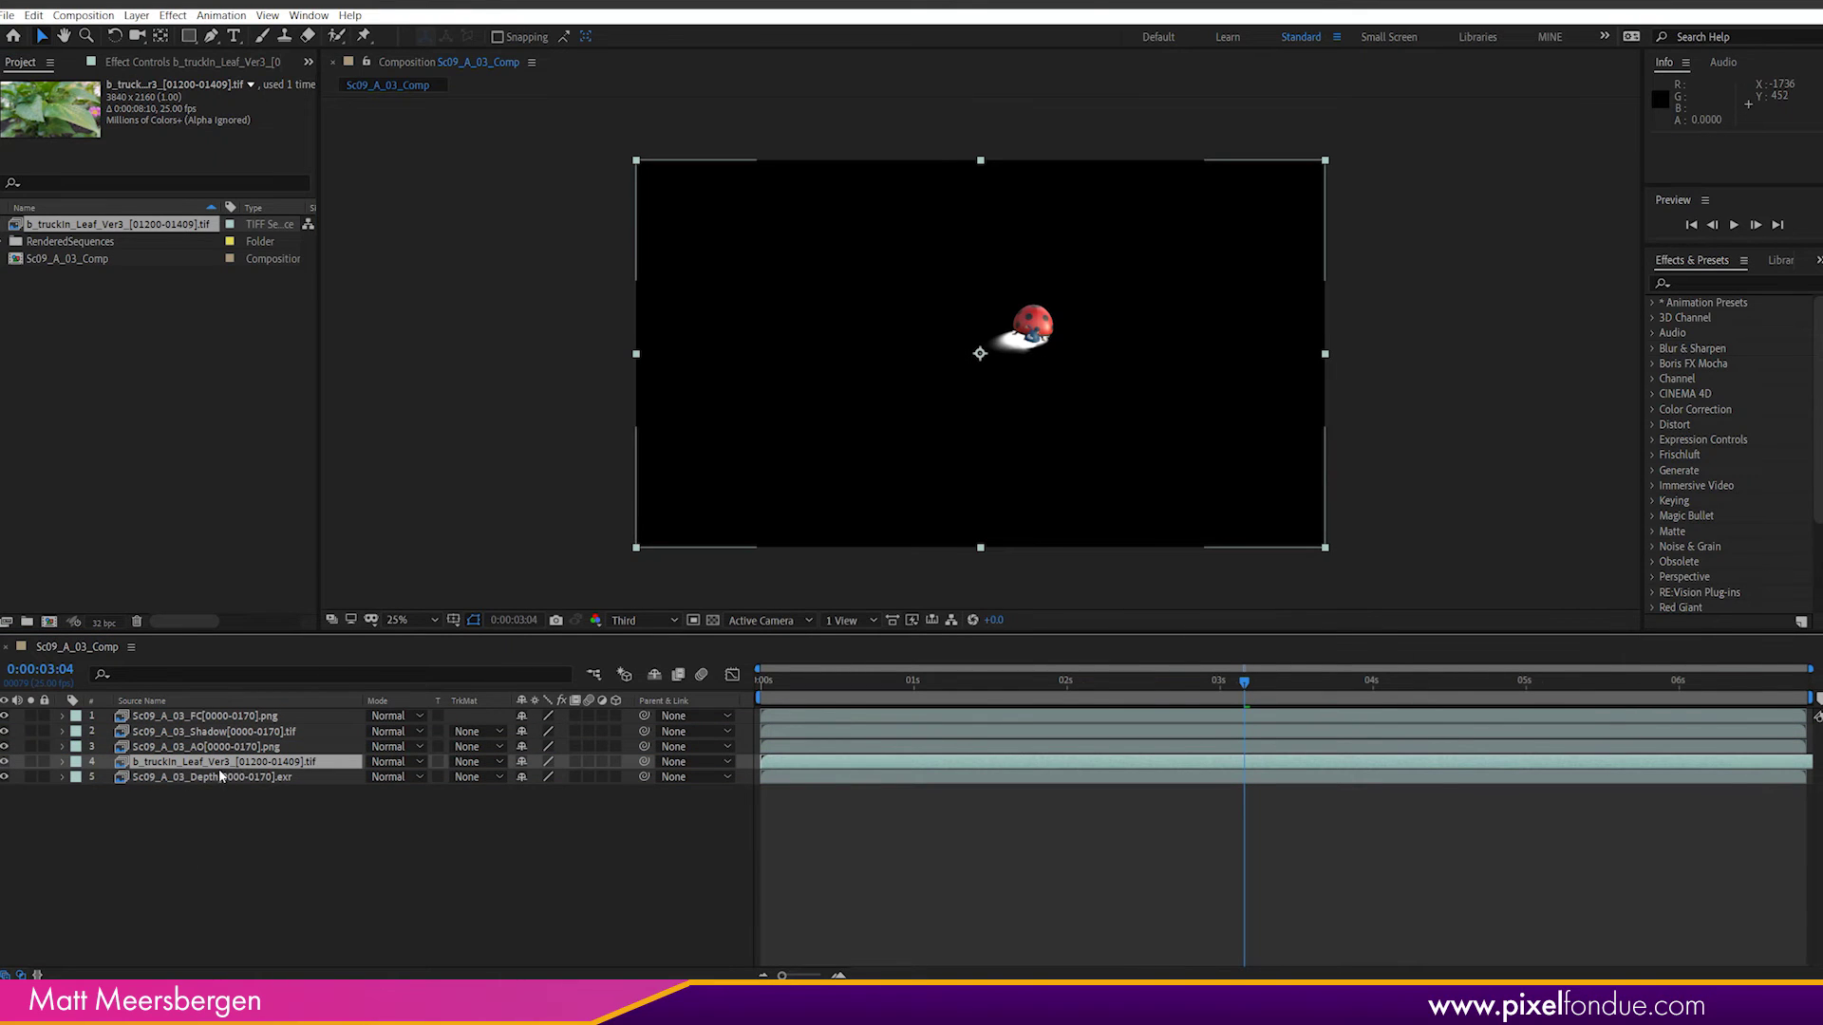
left_click(194, 732)
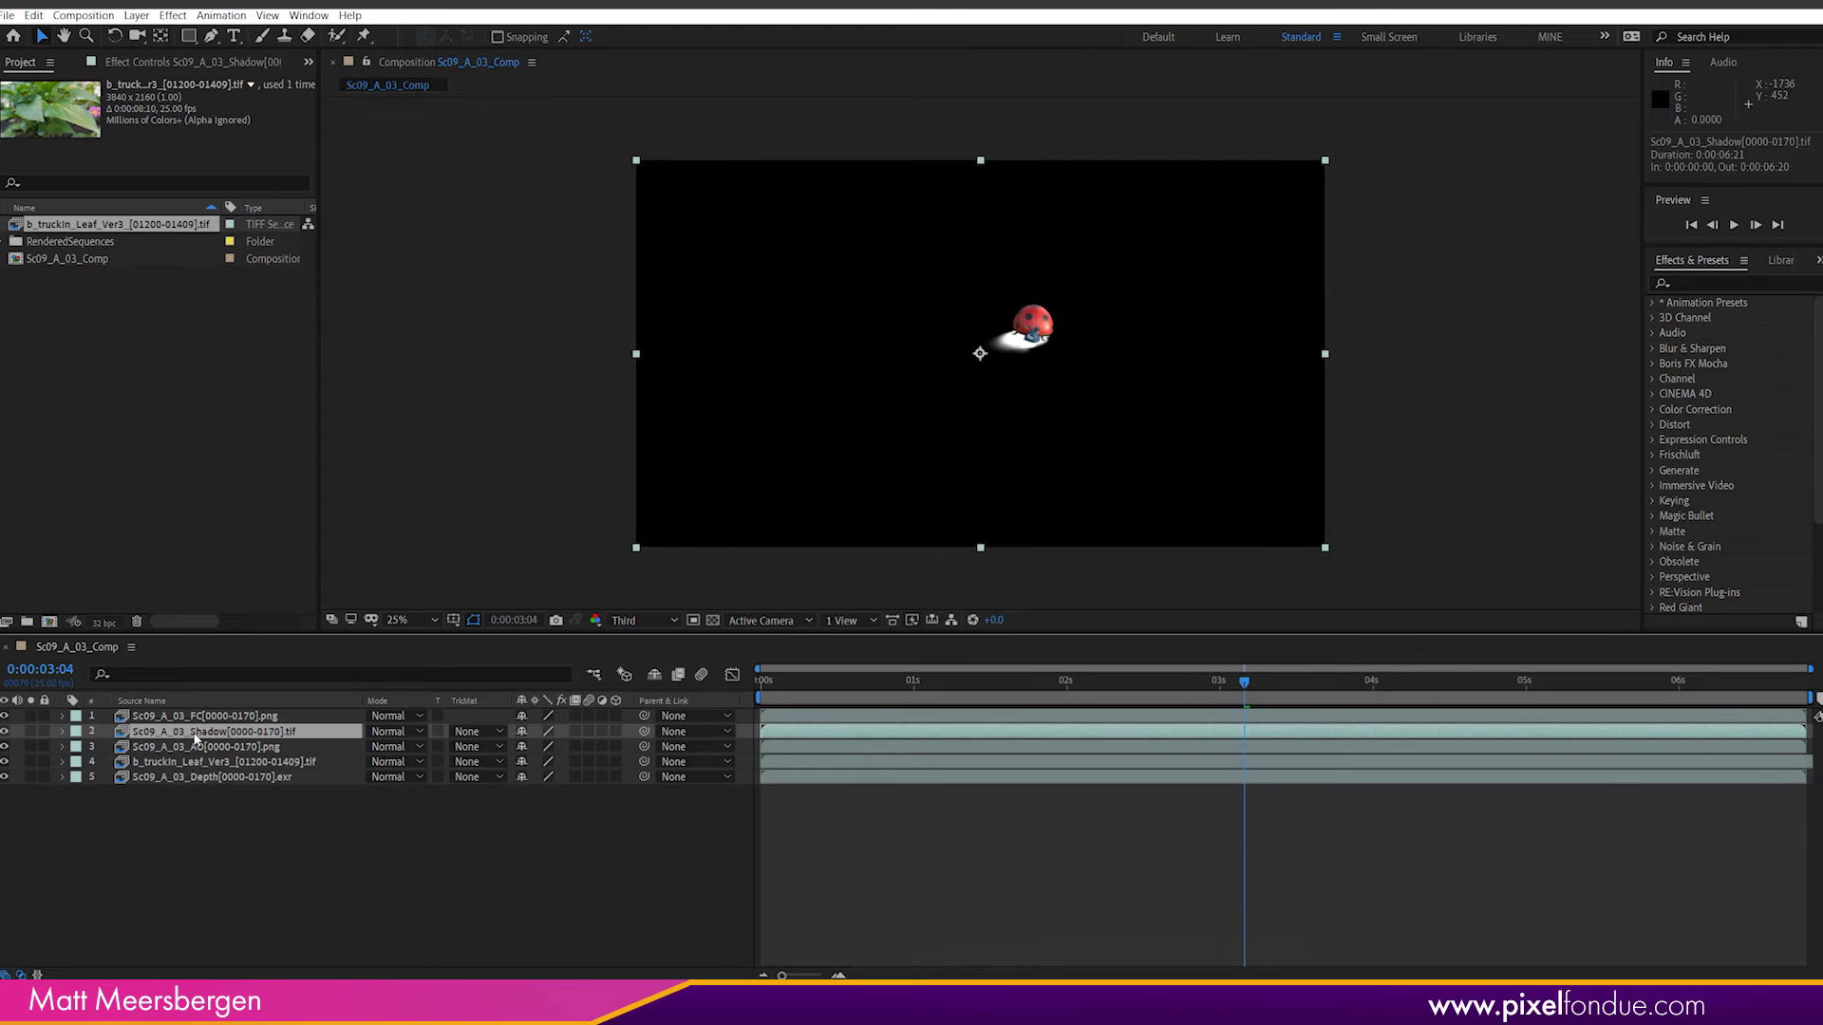
left_click_drag(195, 736, 199, 756)
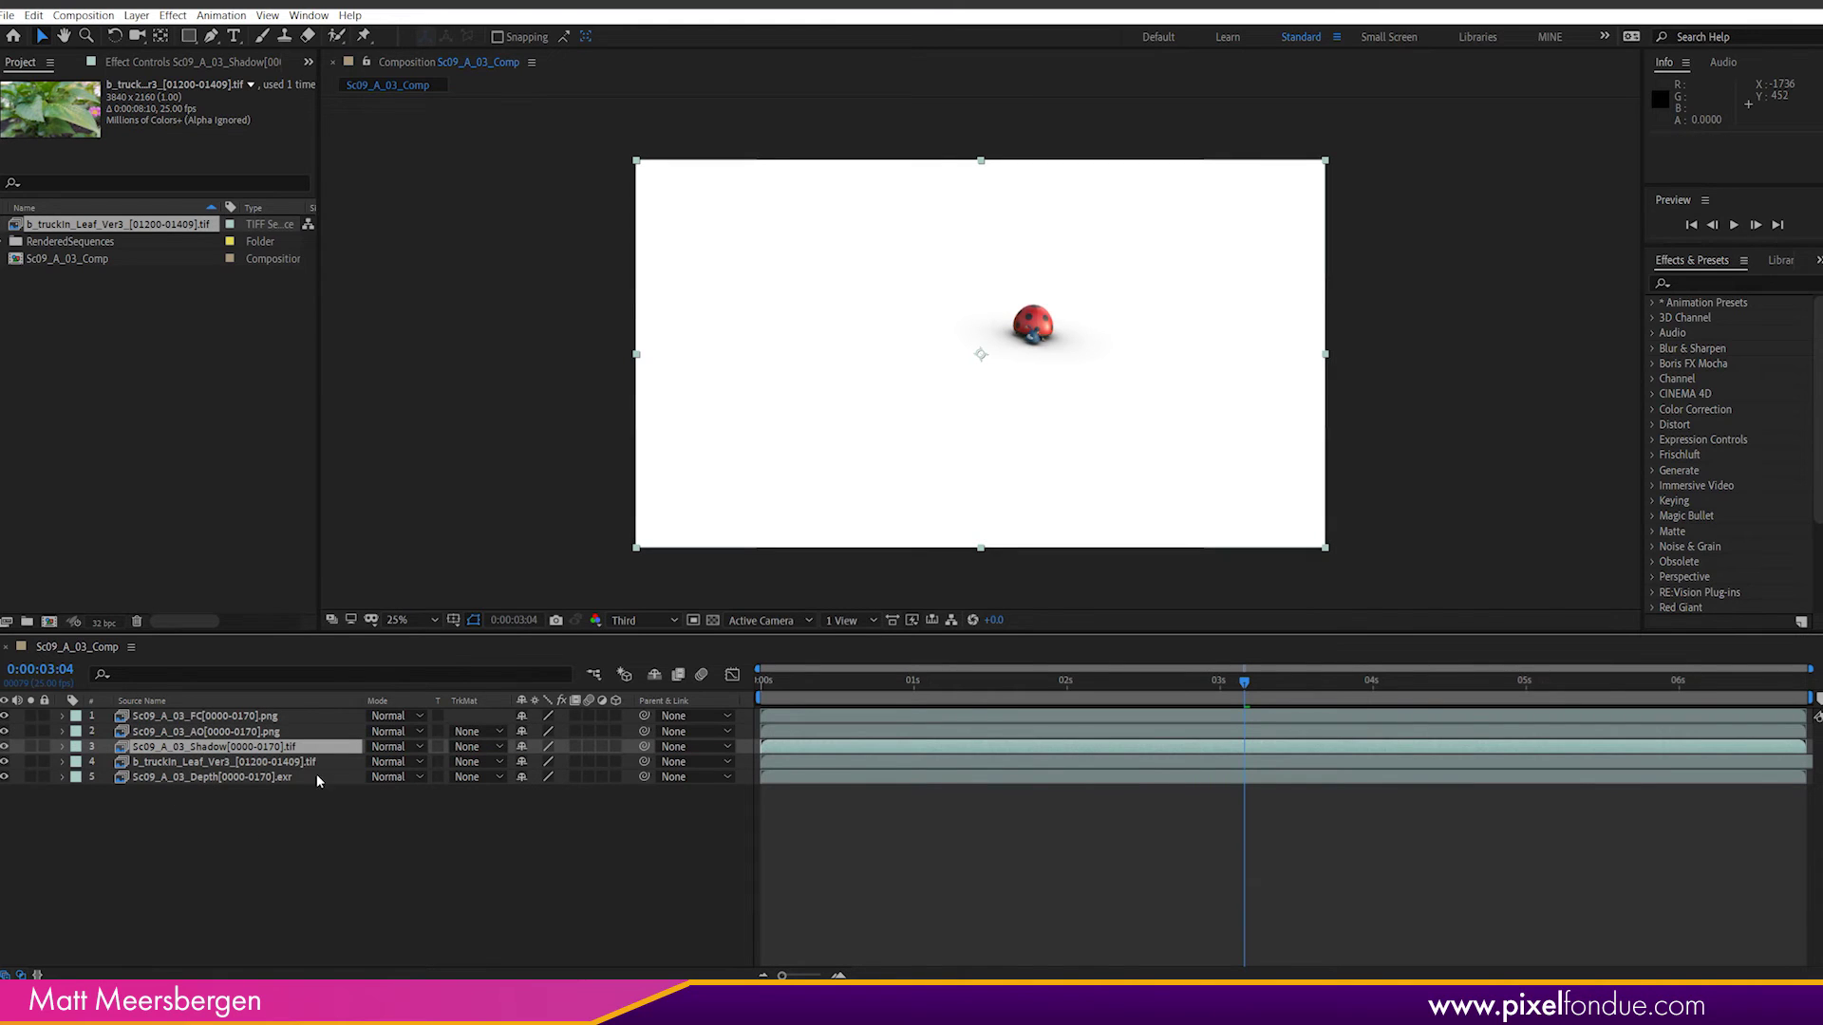
left_click(1597, 543)
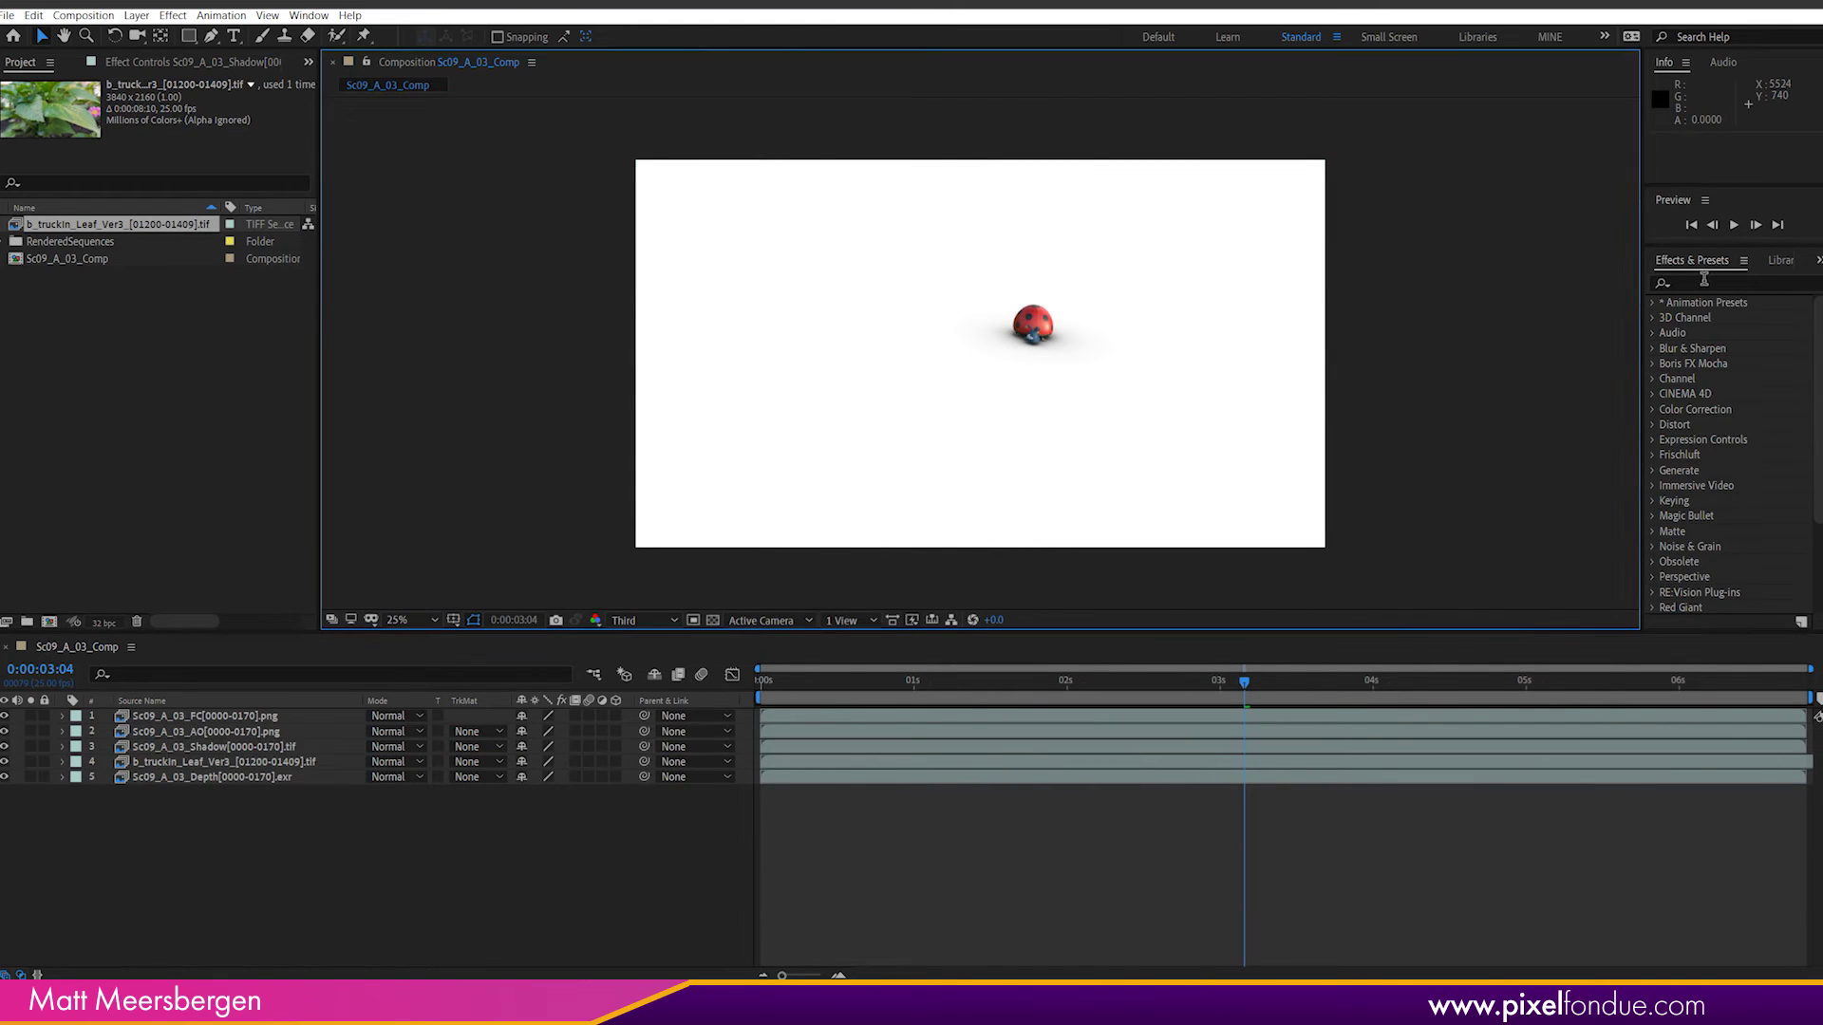
Step: Apply the Invert effect to the Shadow layer and compare it with the effect switched off and on
left_click(1702, 283)
type("invert")
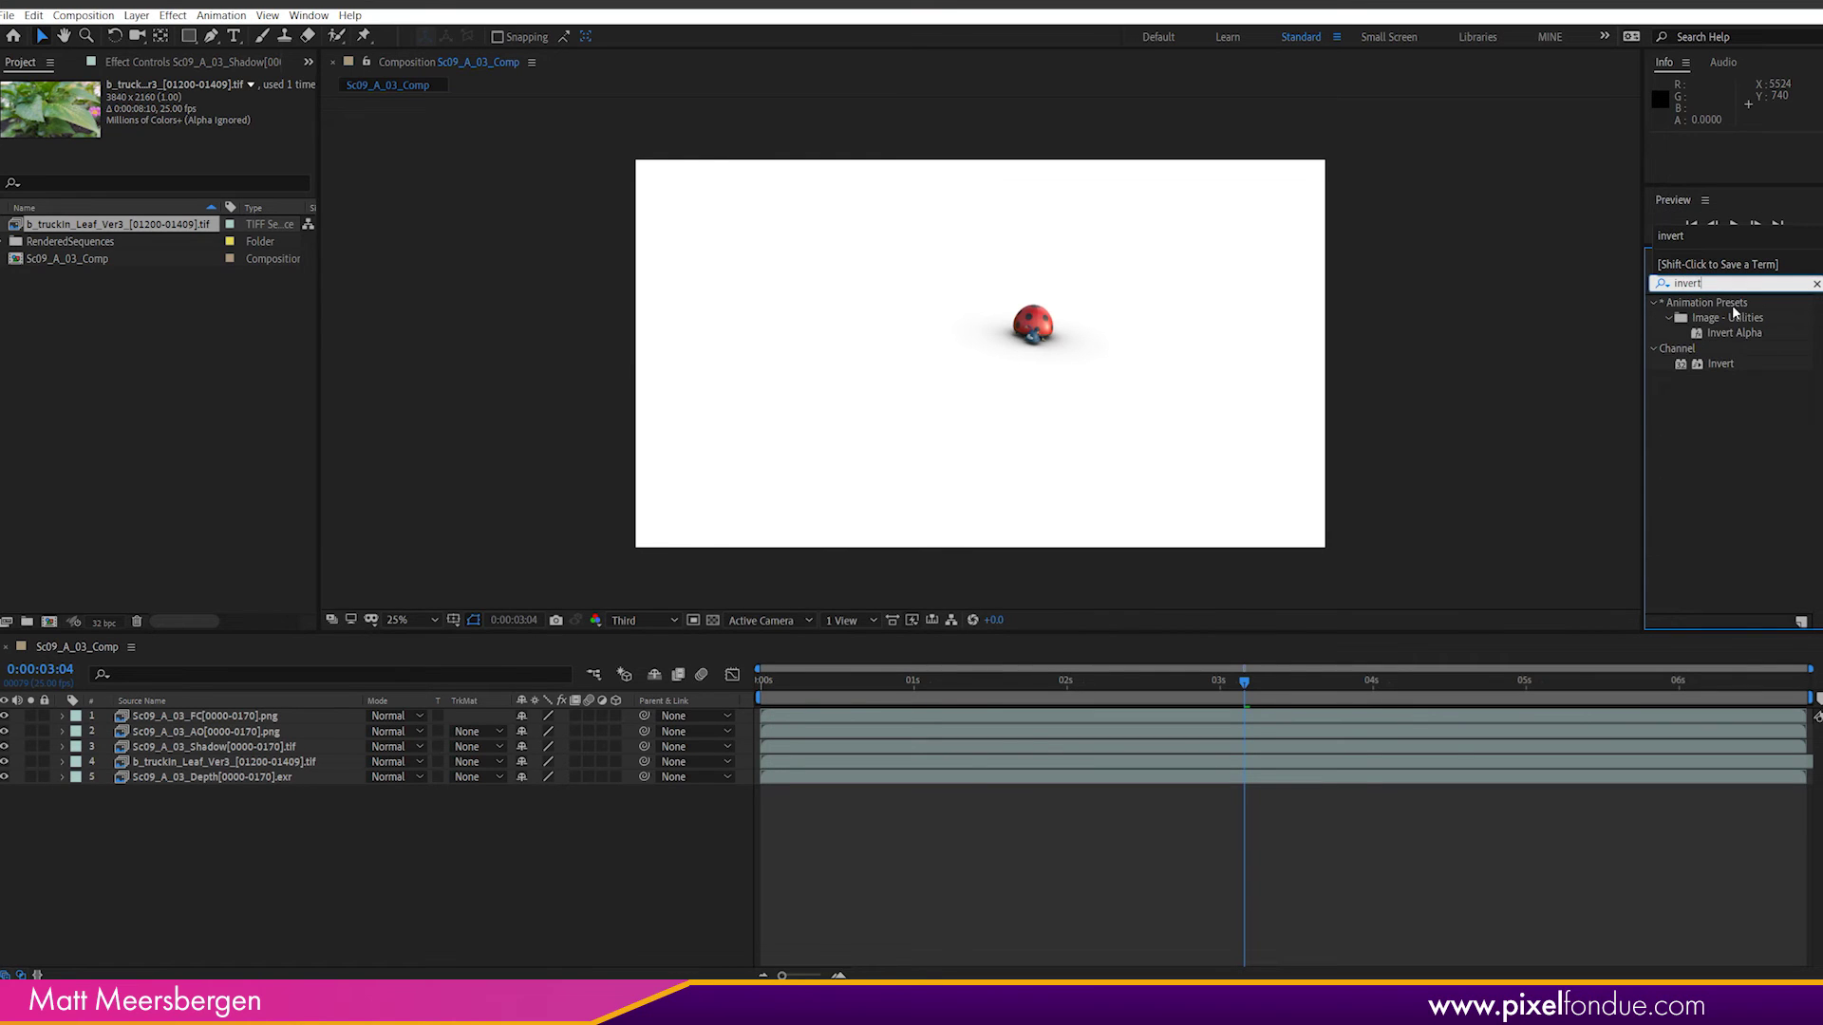
left_click_drag(1776, 361, 199, 750)
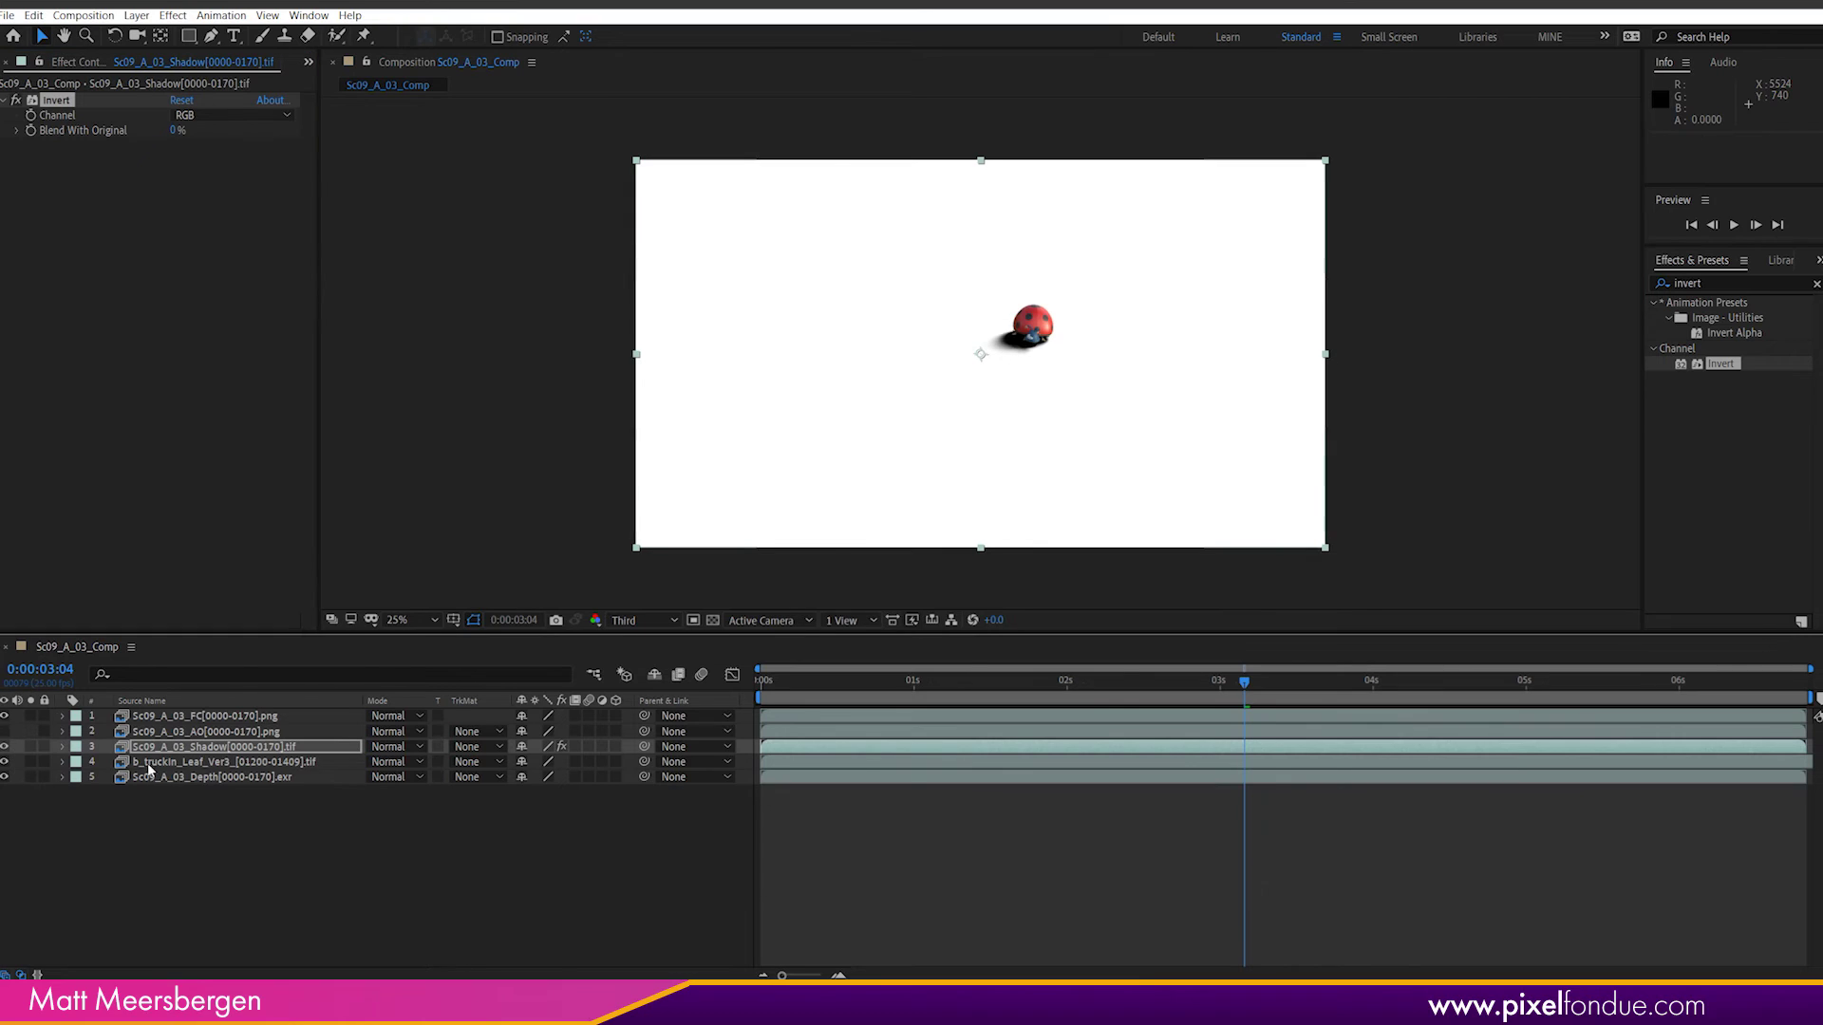
left_click(563, 750)
left_click(561, 749)
Step: Set the Shadow layer's blending mode to Multiply and its opacity to 34%
left_click(406, 746)
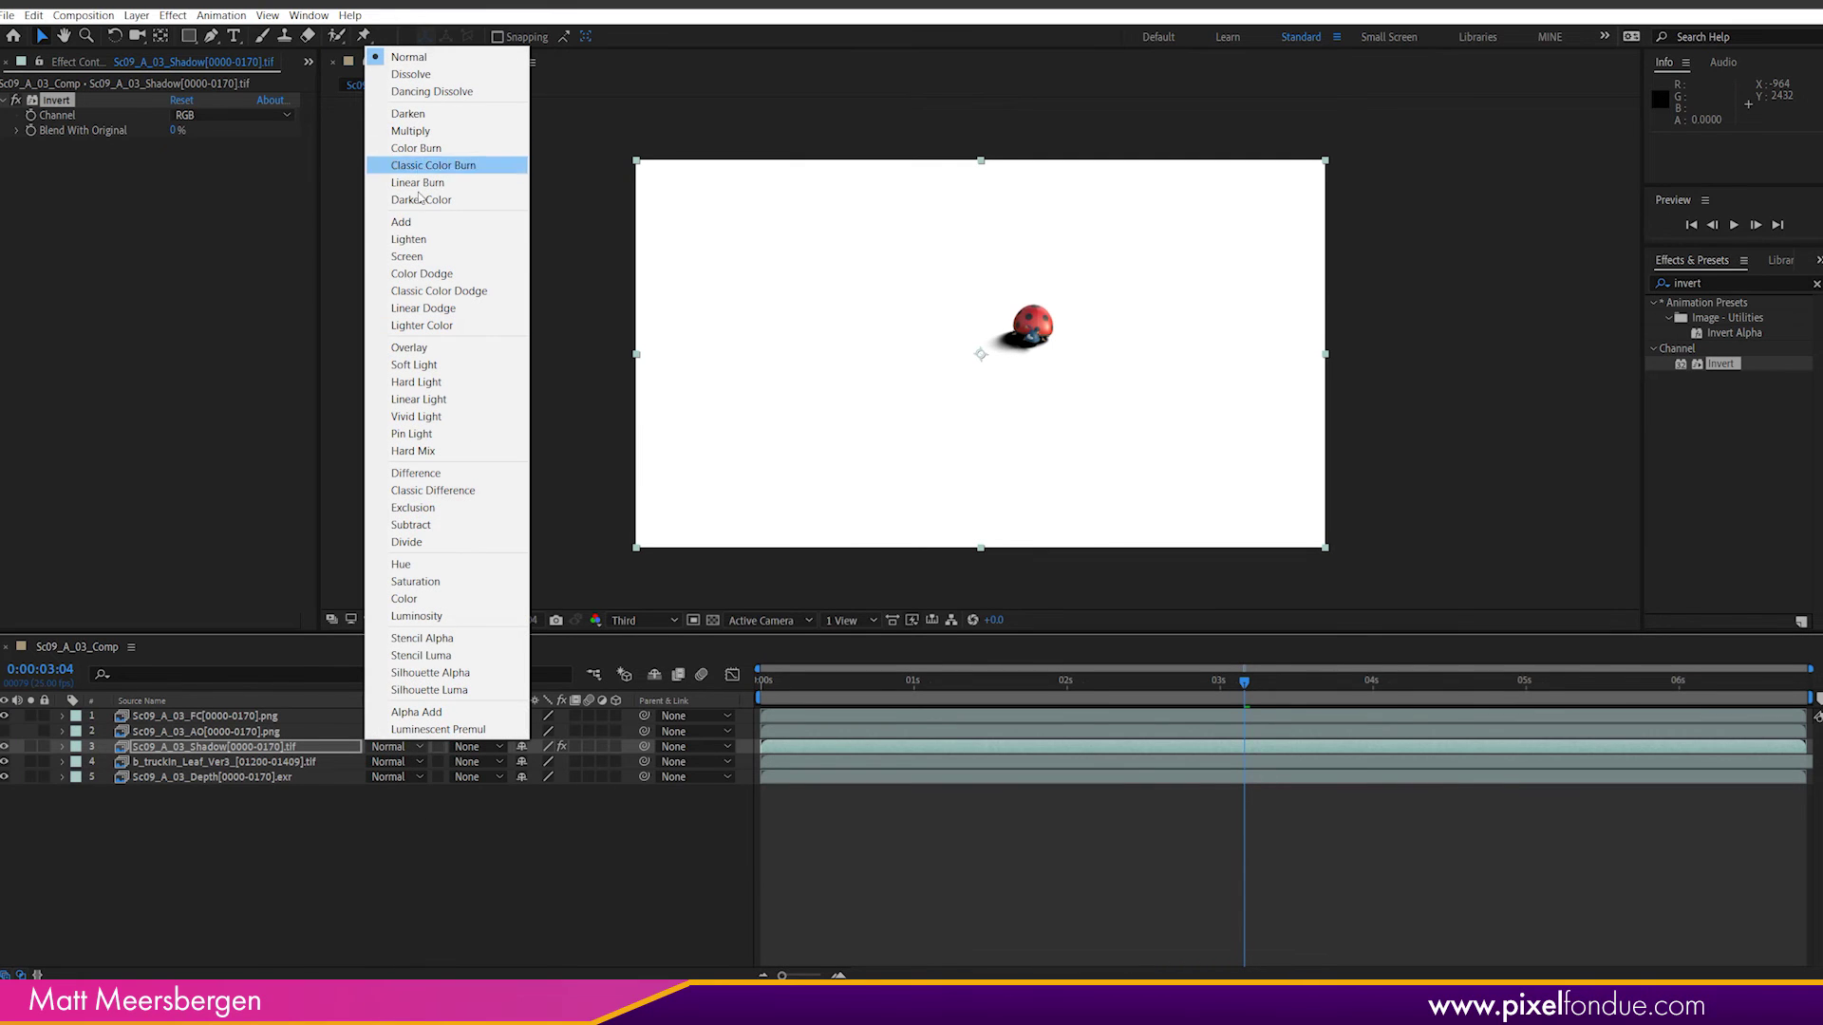
left_click(427, 132)
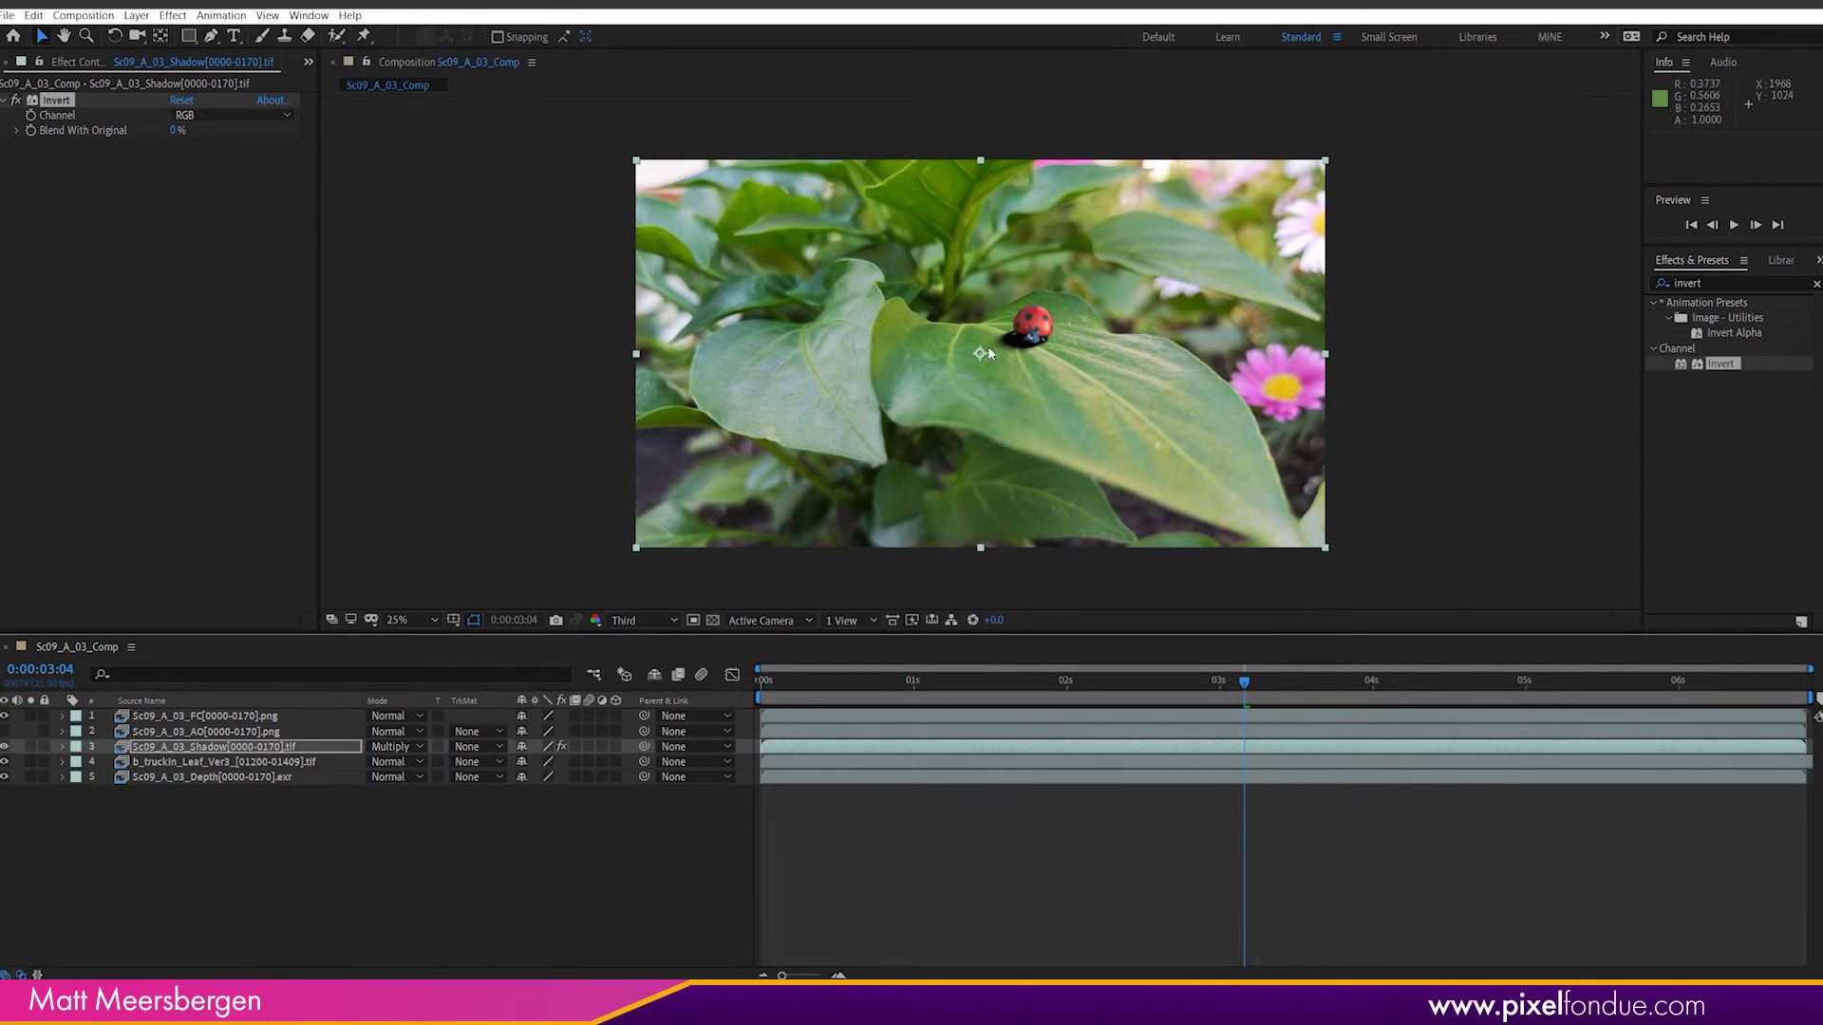
key("t")
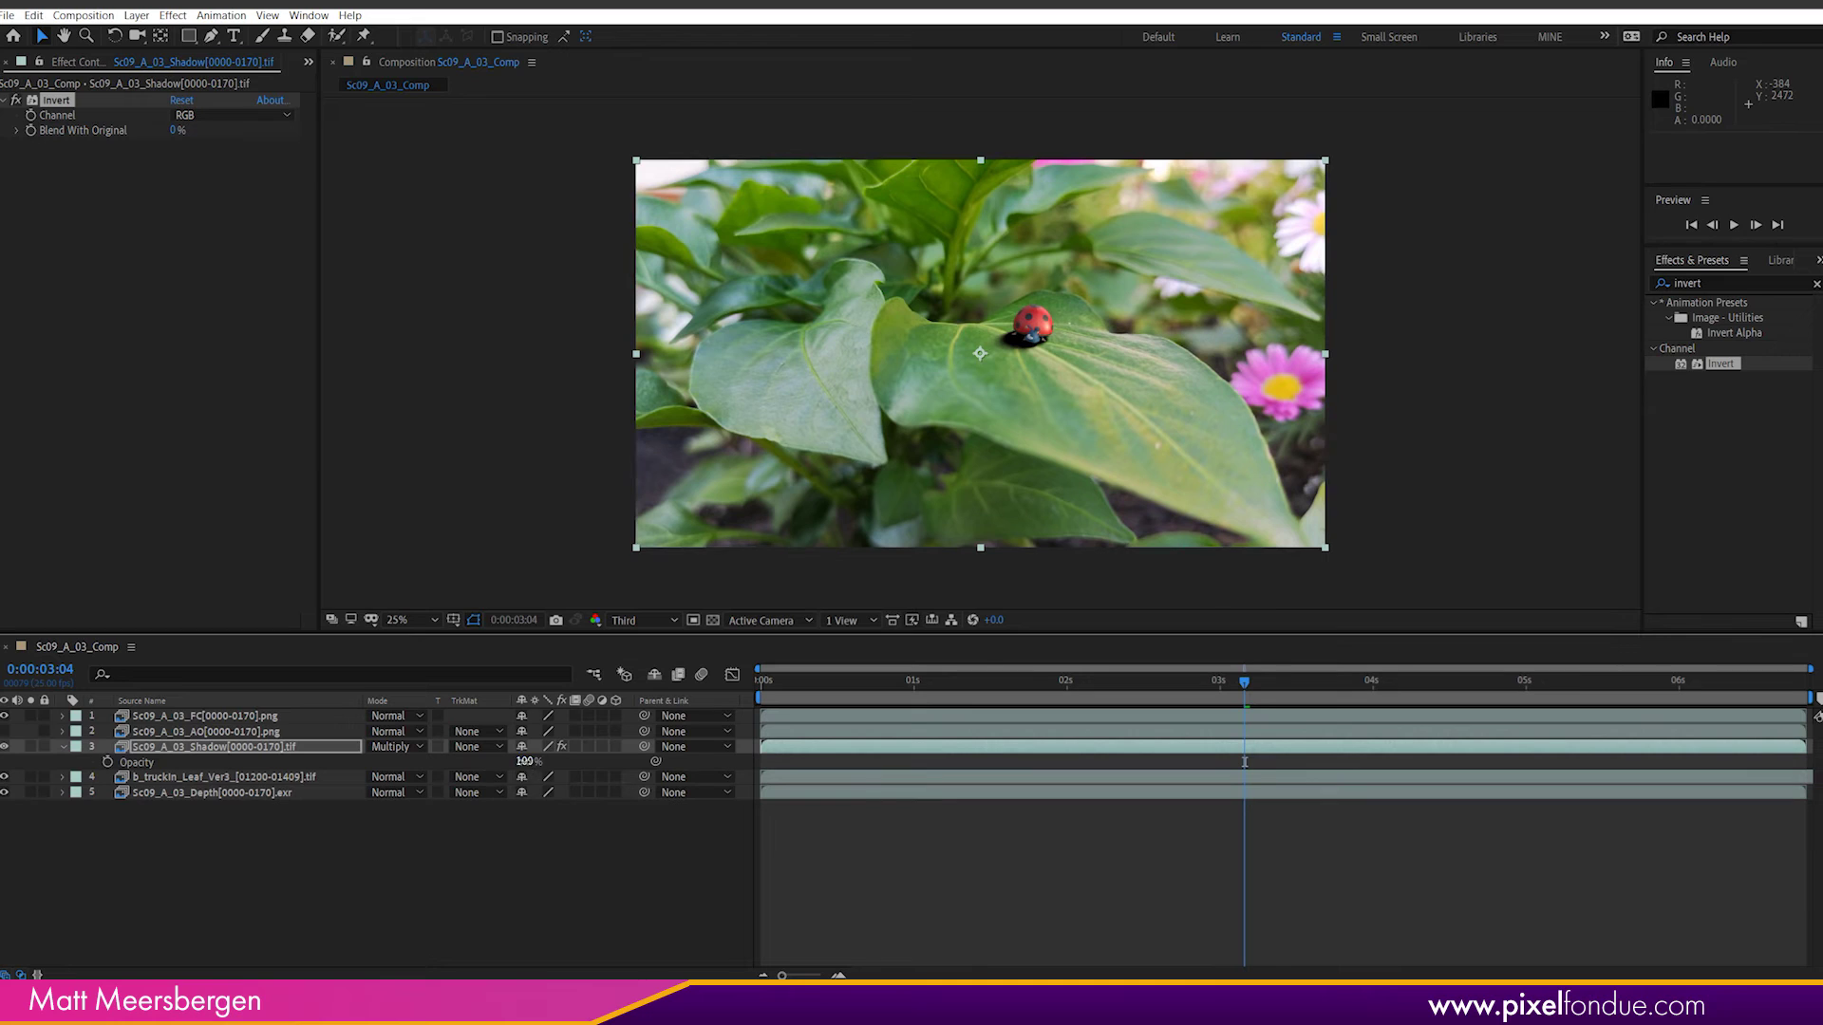
type("25")
key("Return")
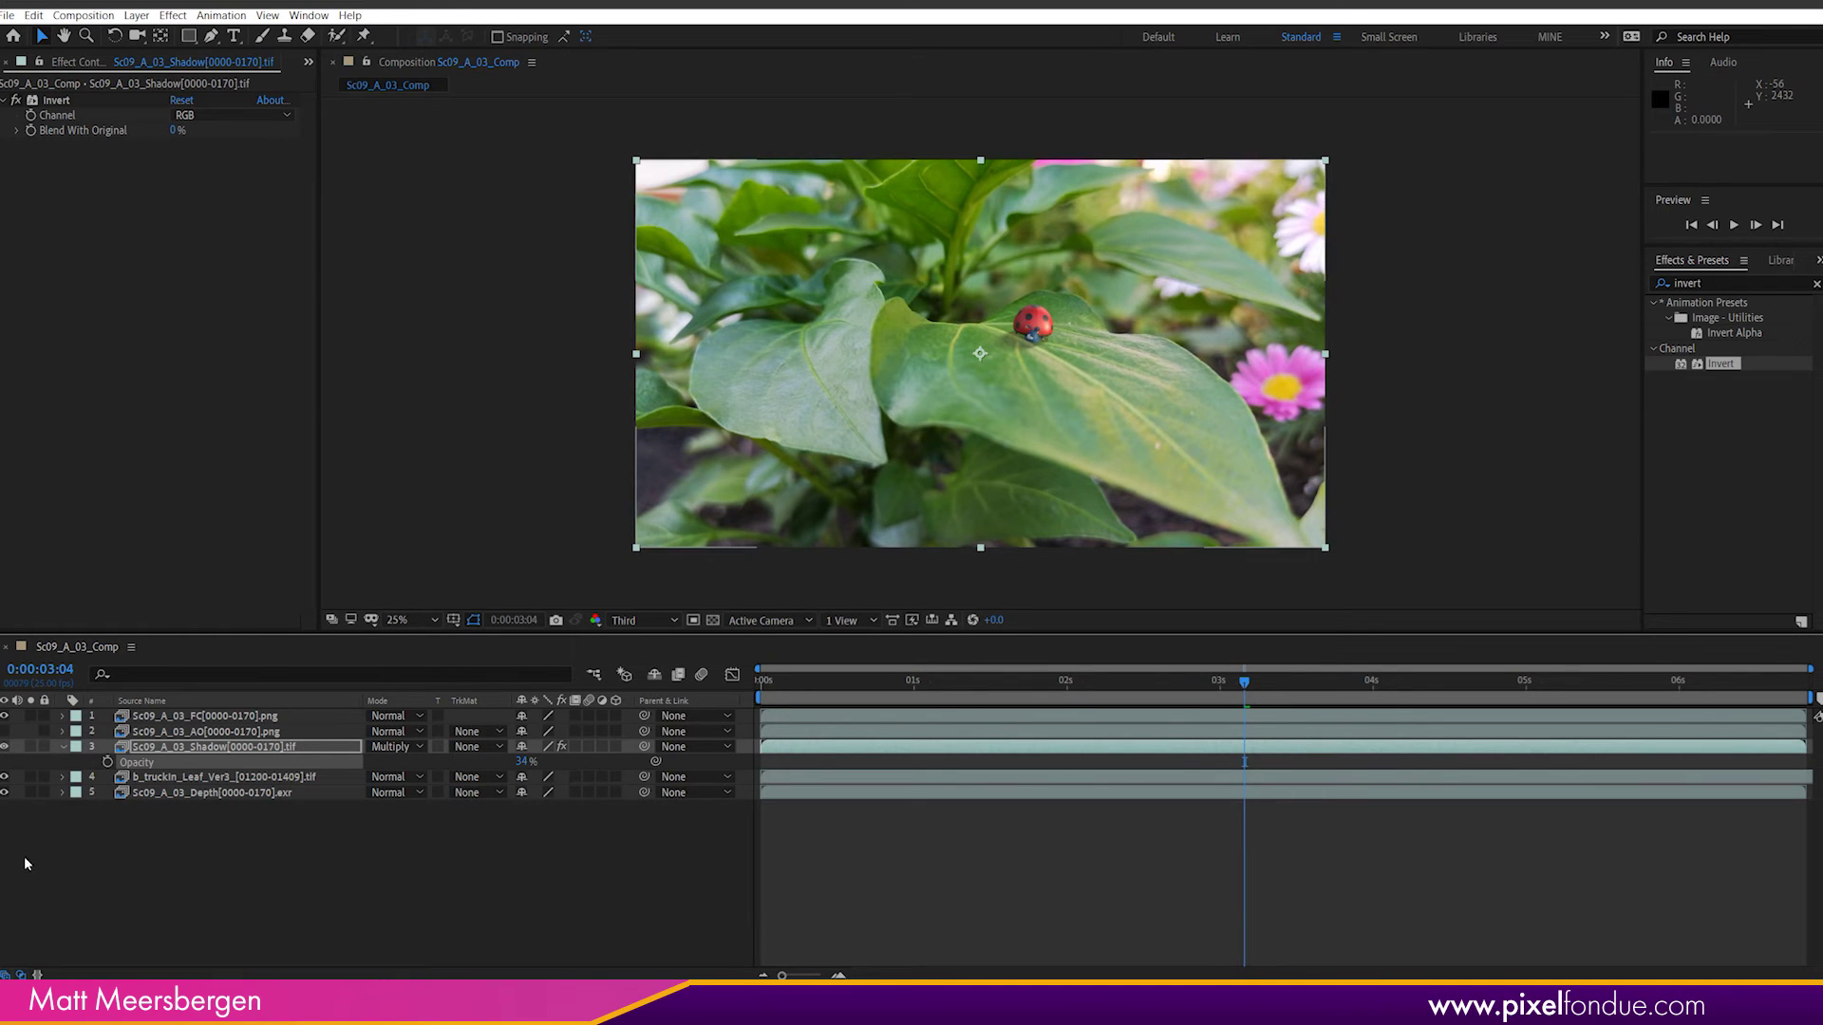
Step: Show the AO layer, set its blending mode to Multiply and reduce its opacity to 39%
left_click(164, 729)
left_click(4, 731)
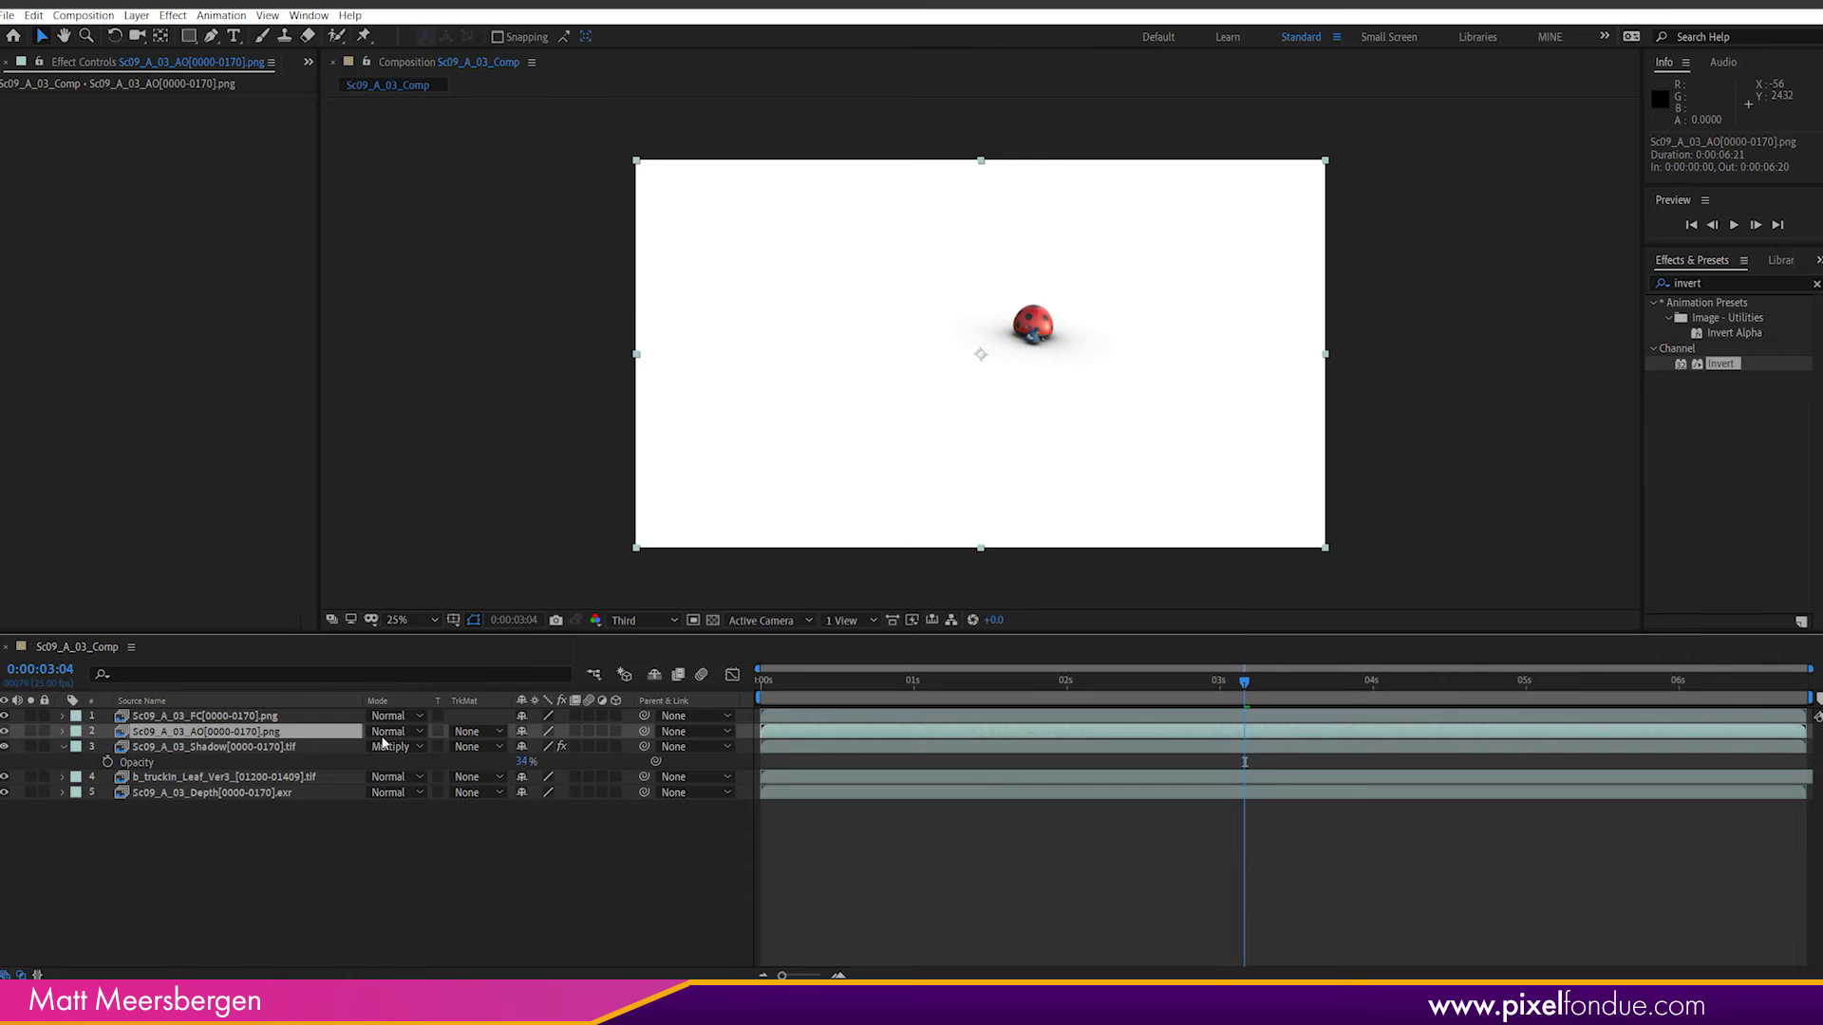
left_click(399, 732)
left_click(410, 116)
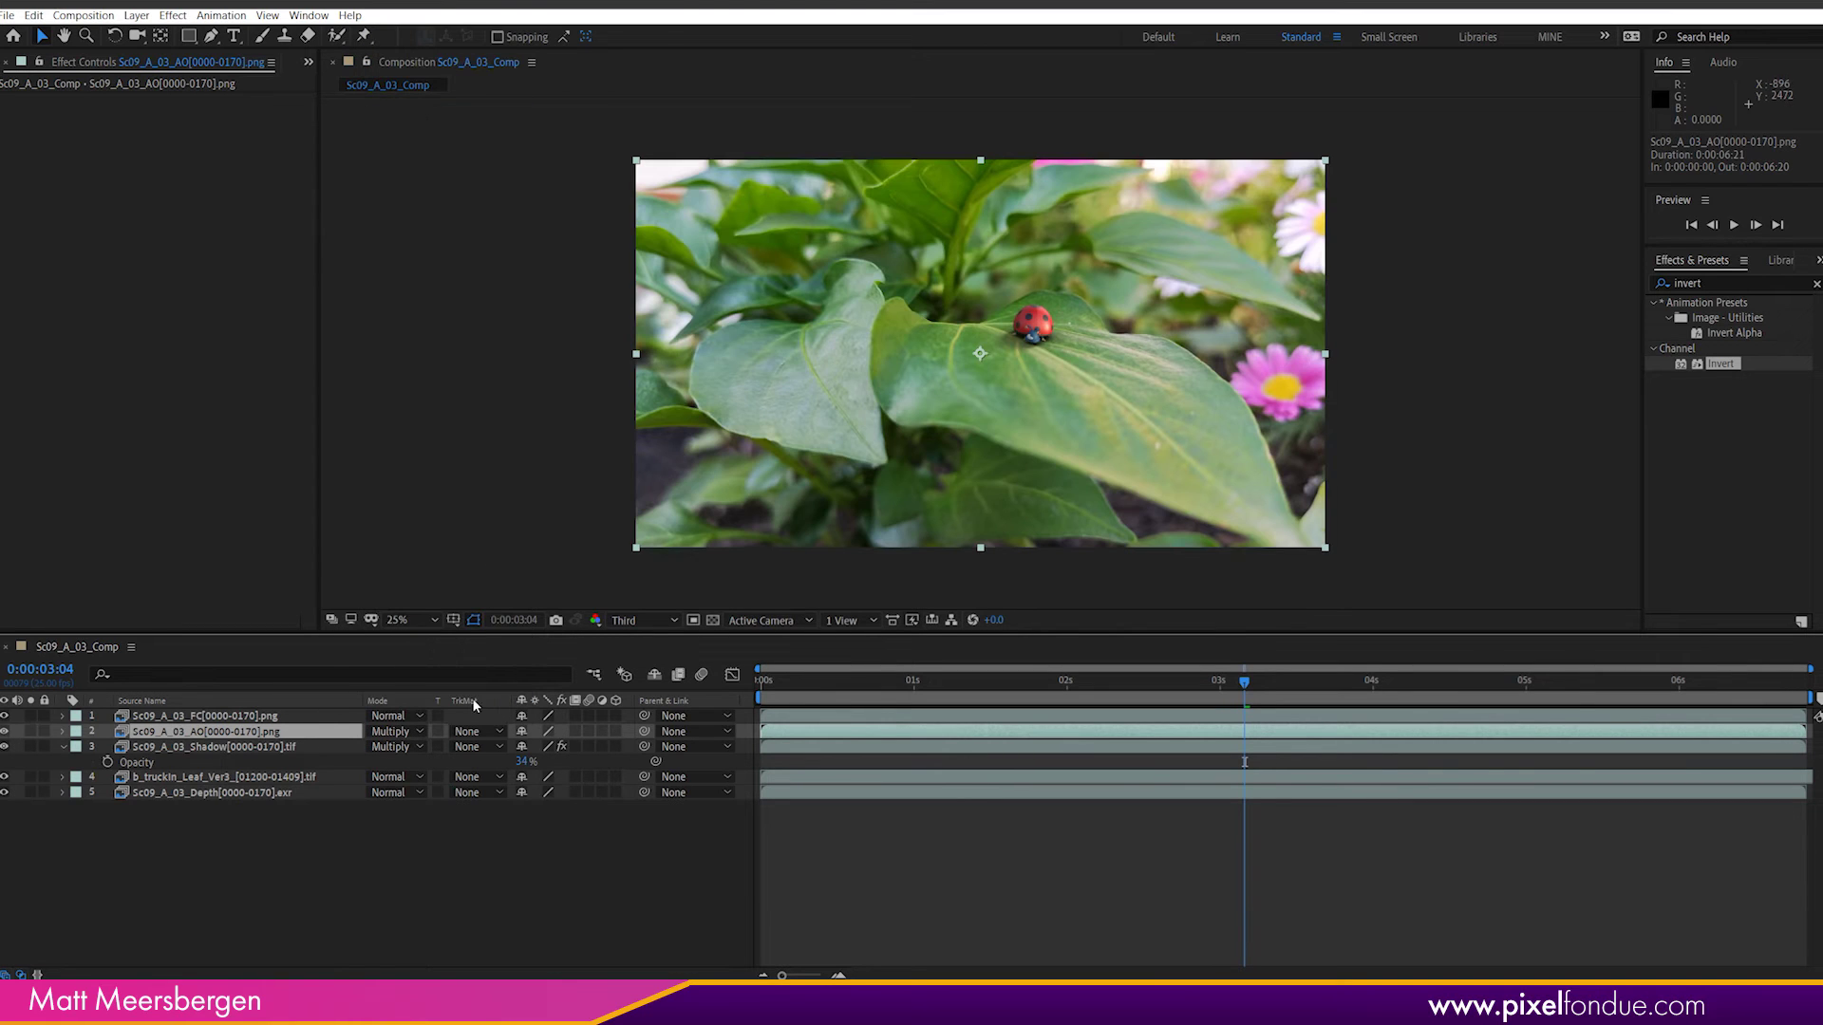
key("t")
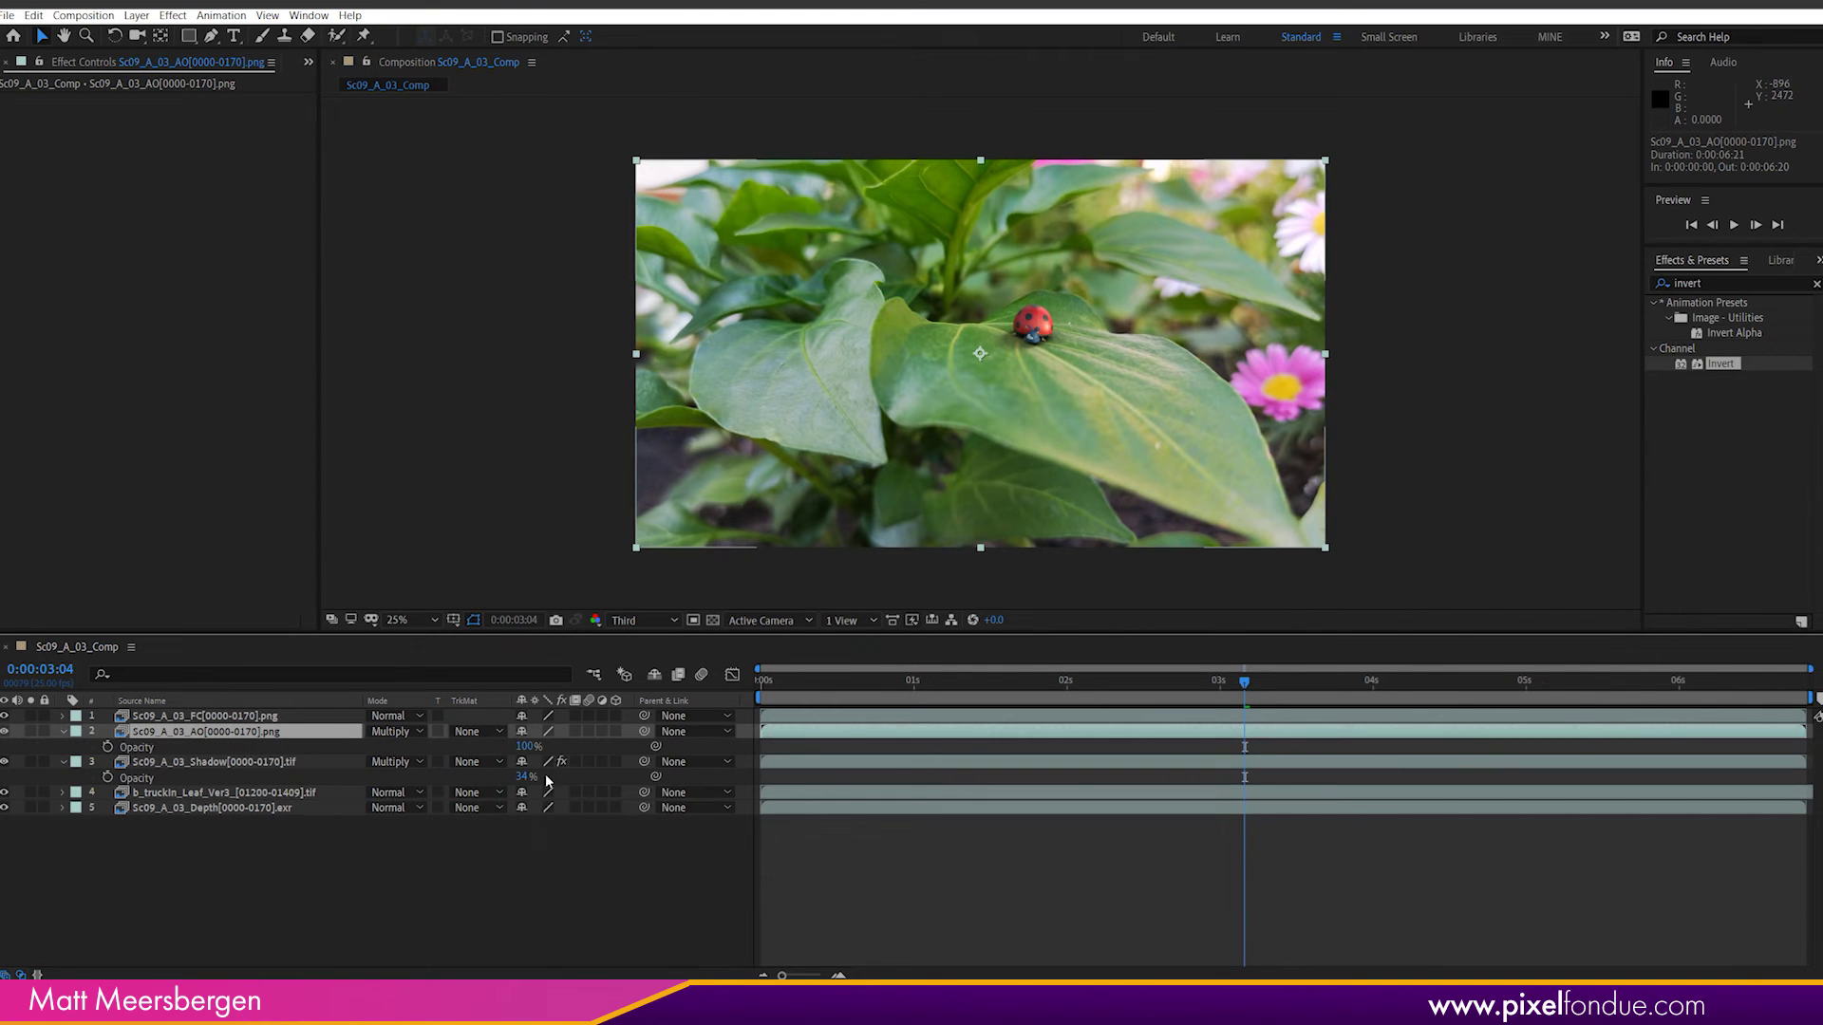
left_click_drag(525, 748, 510, 747)
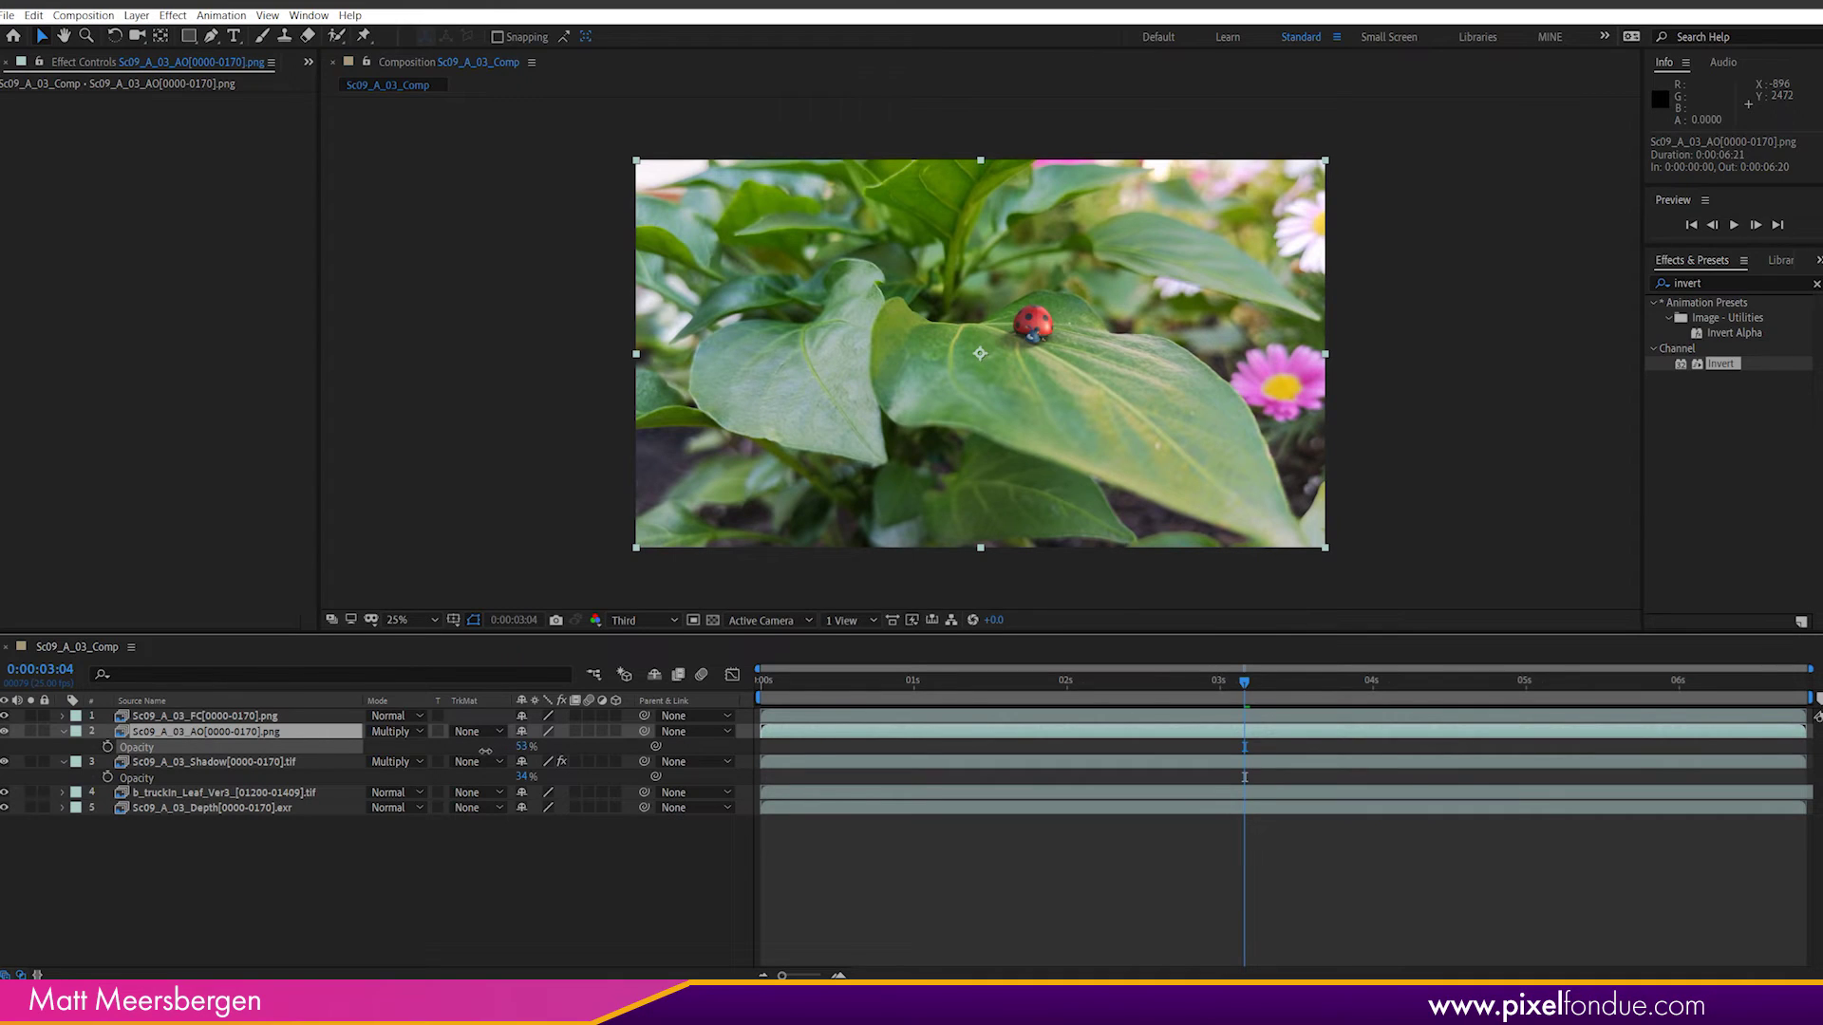
Step: Review the composite at several points along the timeline, including 0:00:03:21, 0:00:06:12, 0:00:00:08 and 0:00:02:07
left_click(1025, 867)
left_click_drag(1244, 682, 1348, 717)
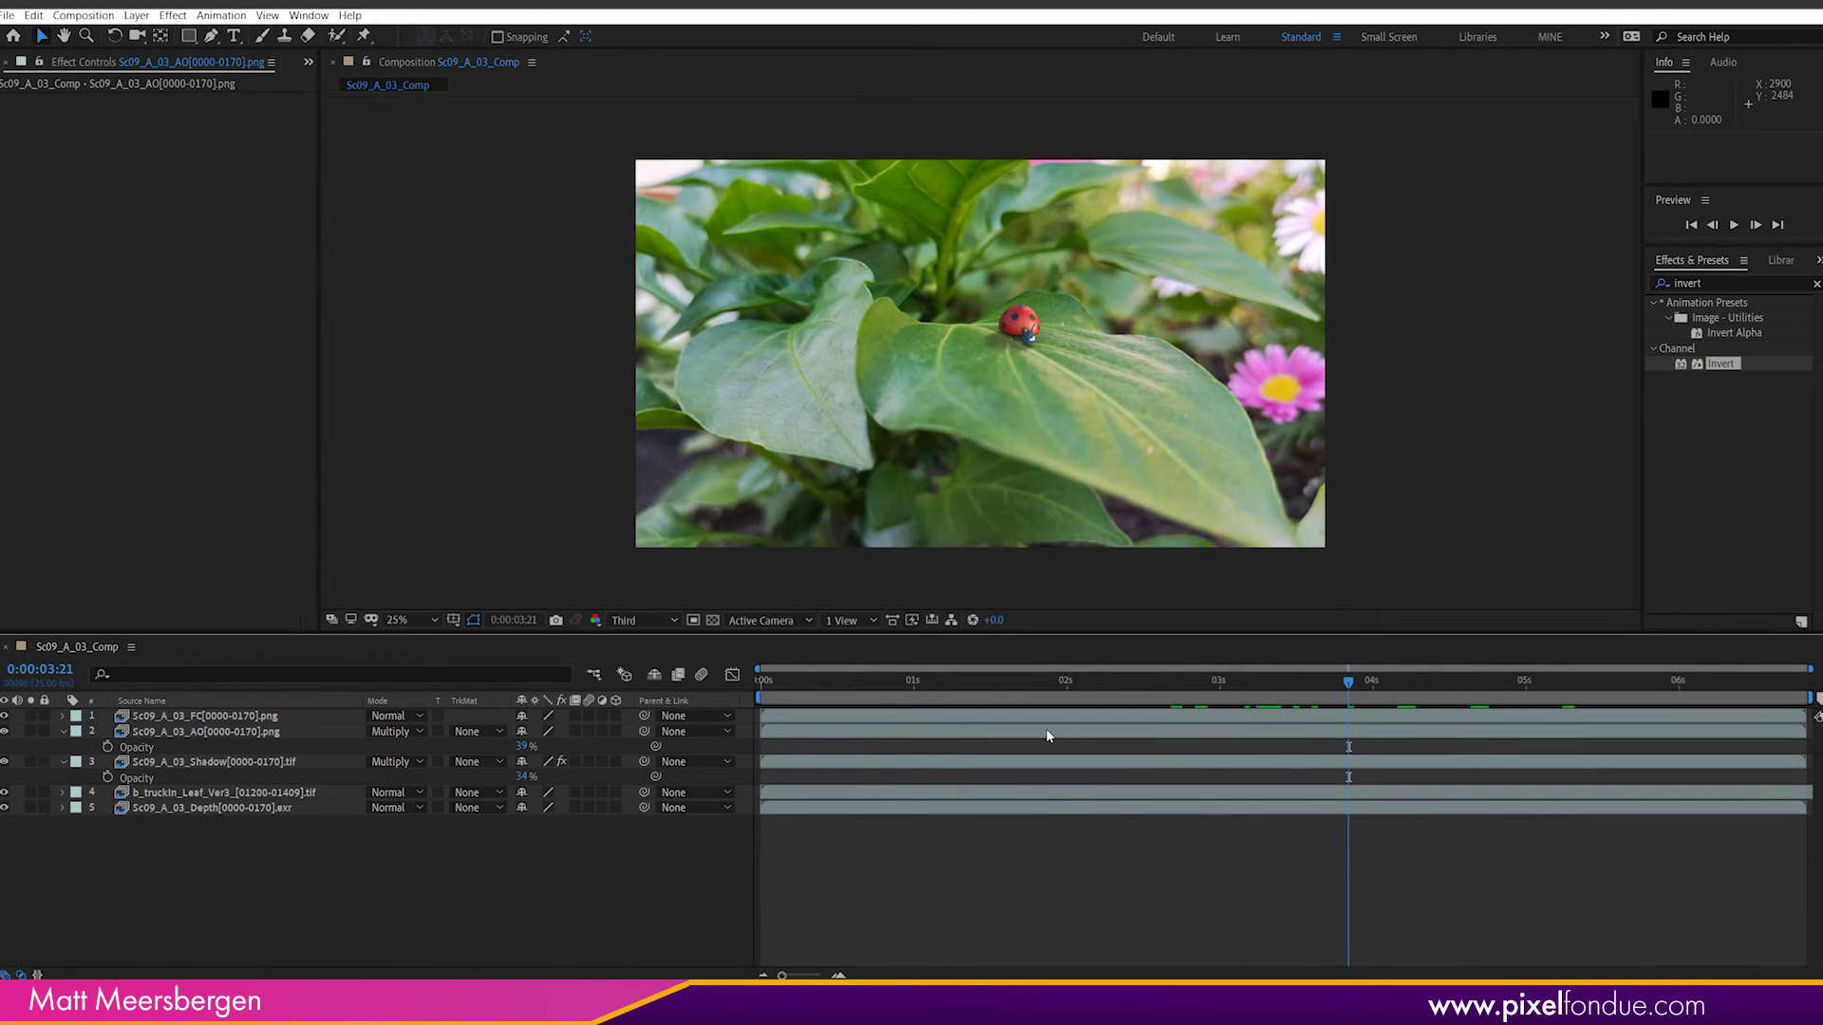
left_click(186, 807)
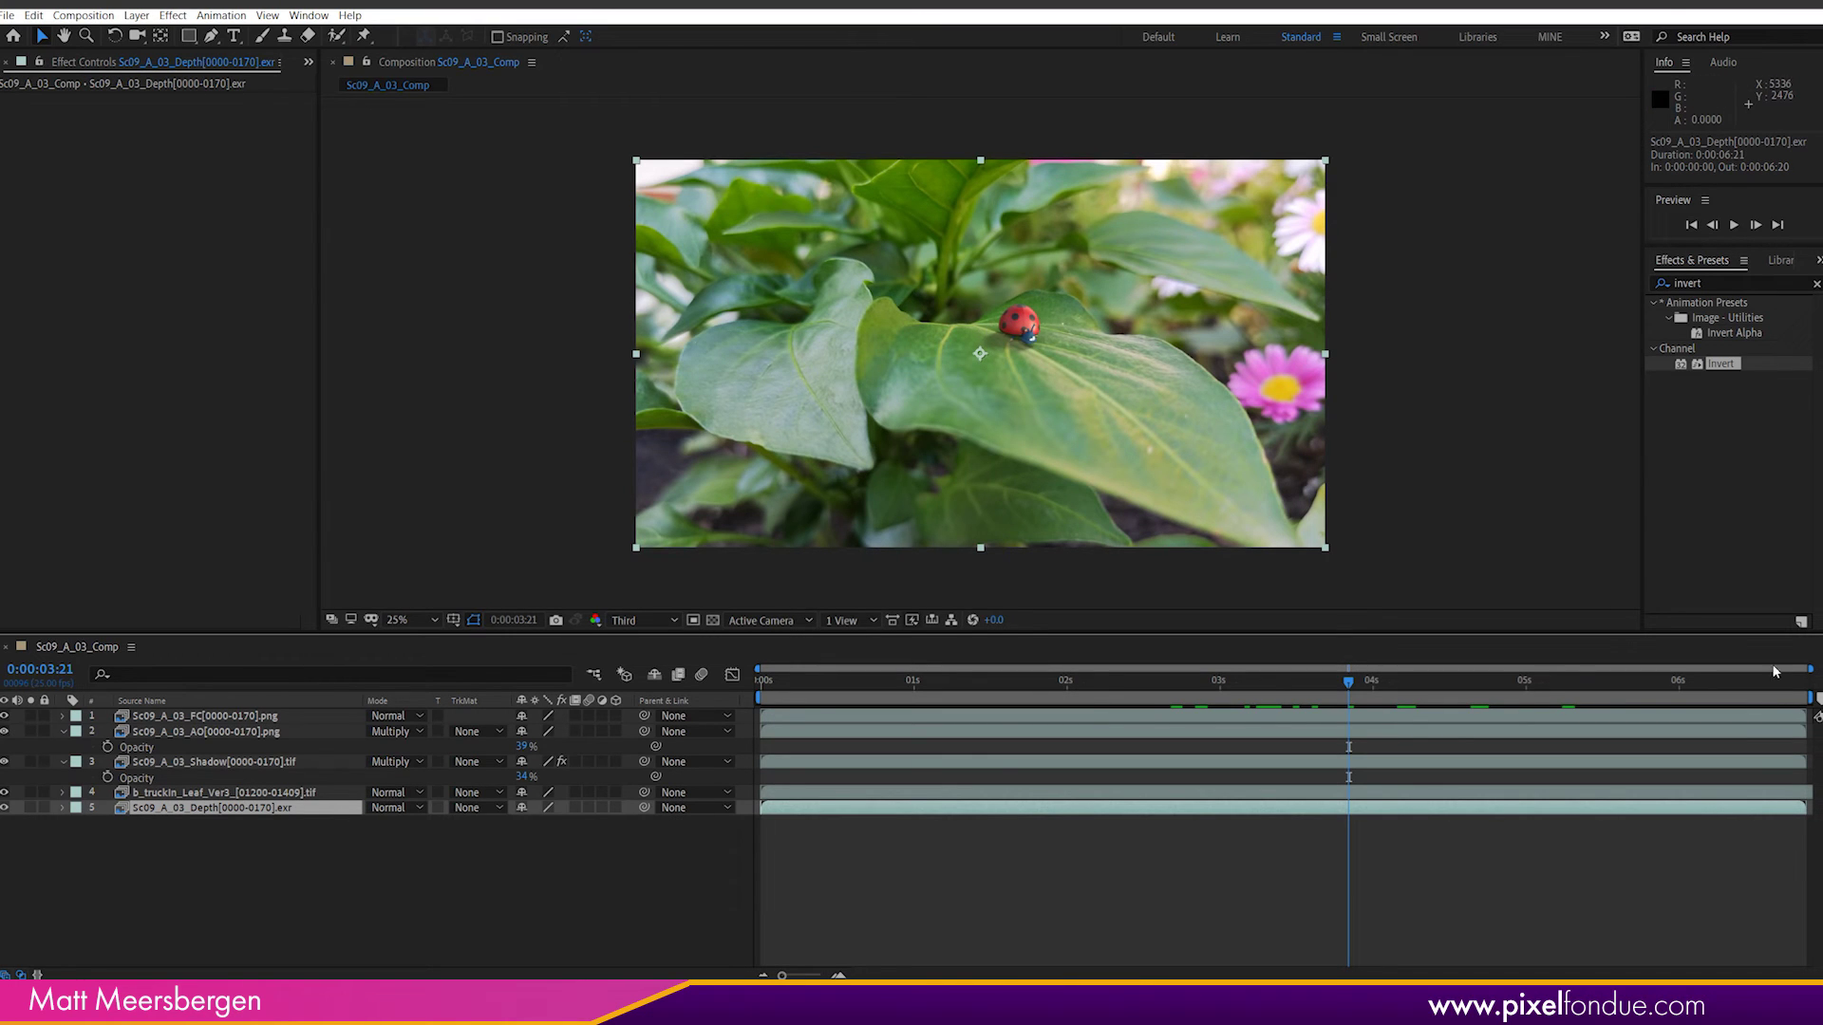
left_click(1755, 696)
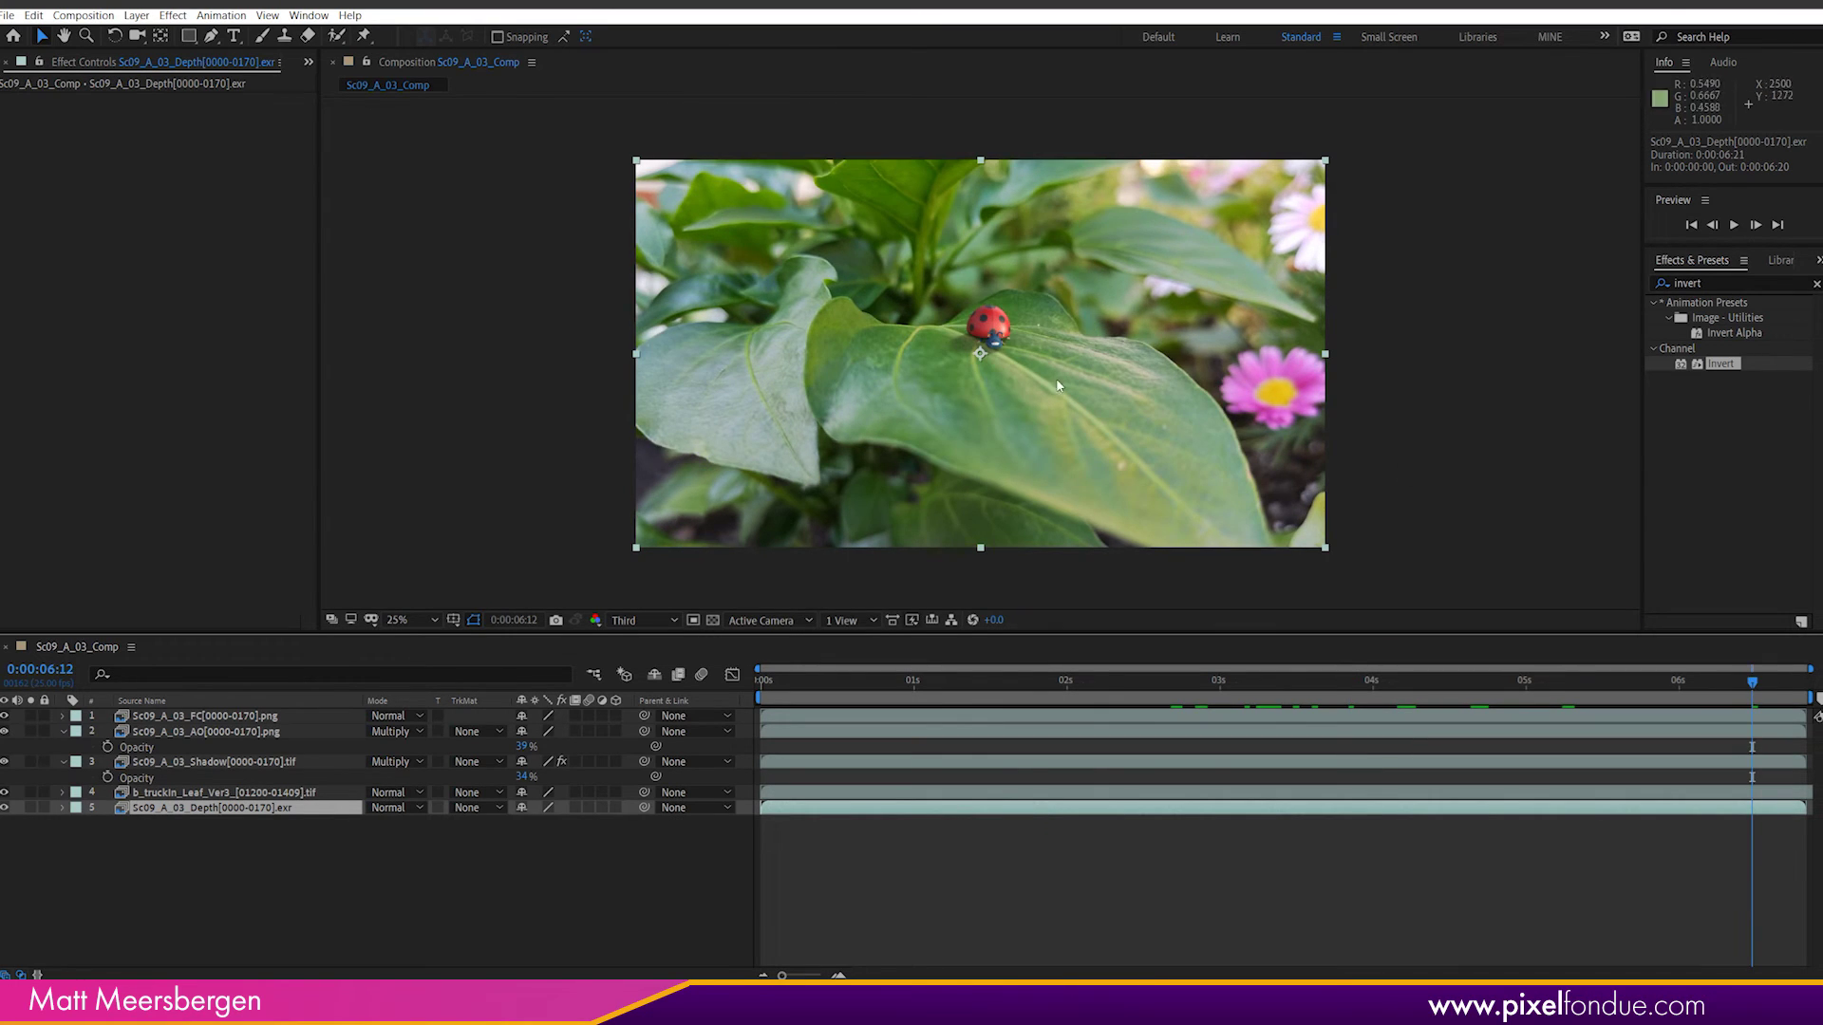
left_click(812, 697)
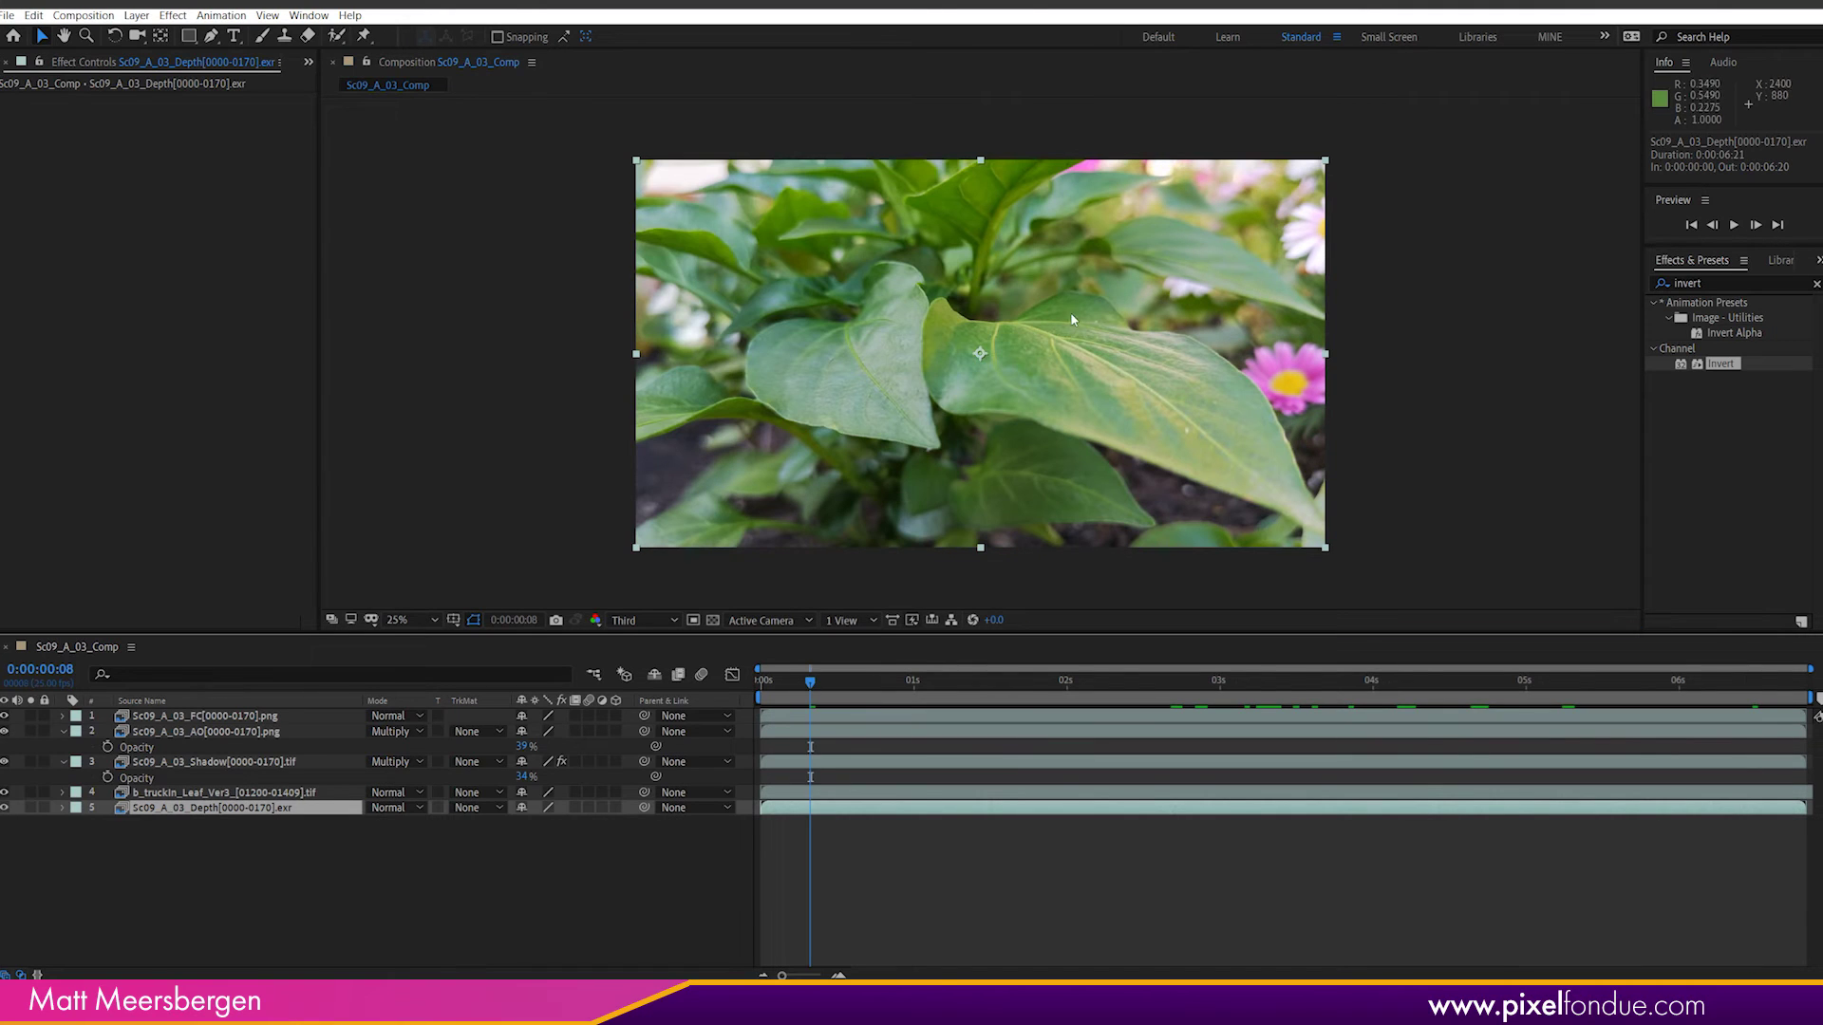
left_click_drag(986, 682, 1110, 686)
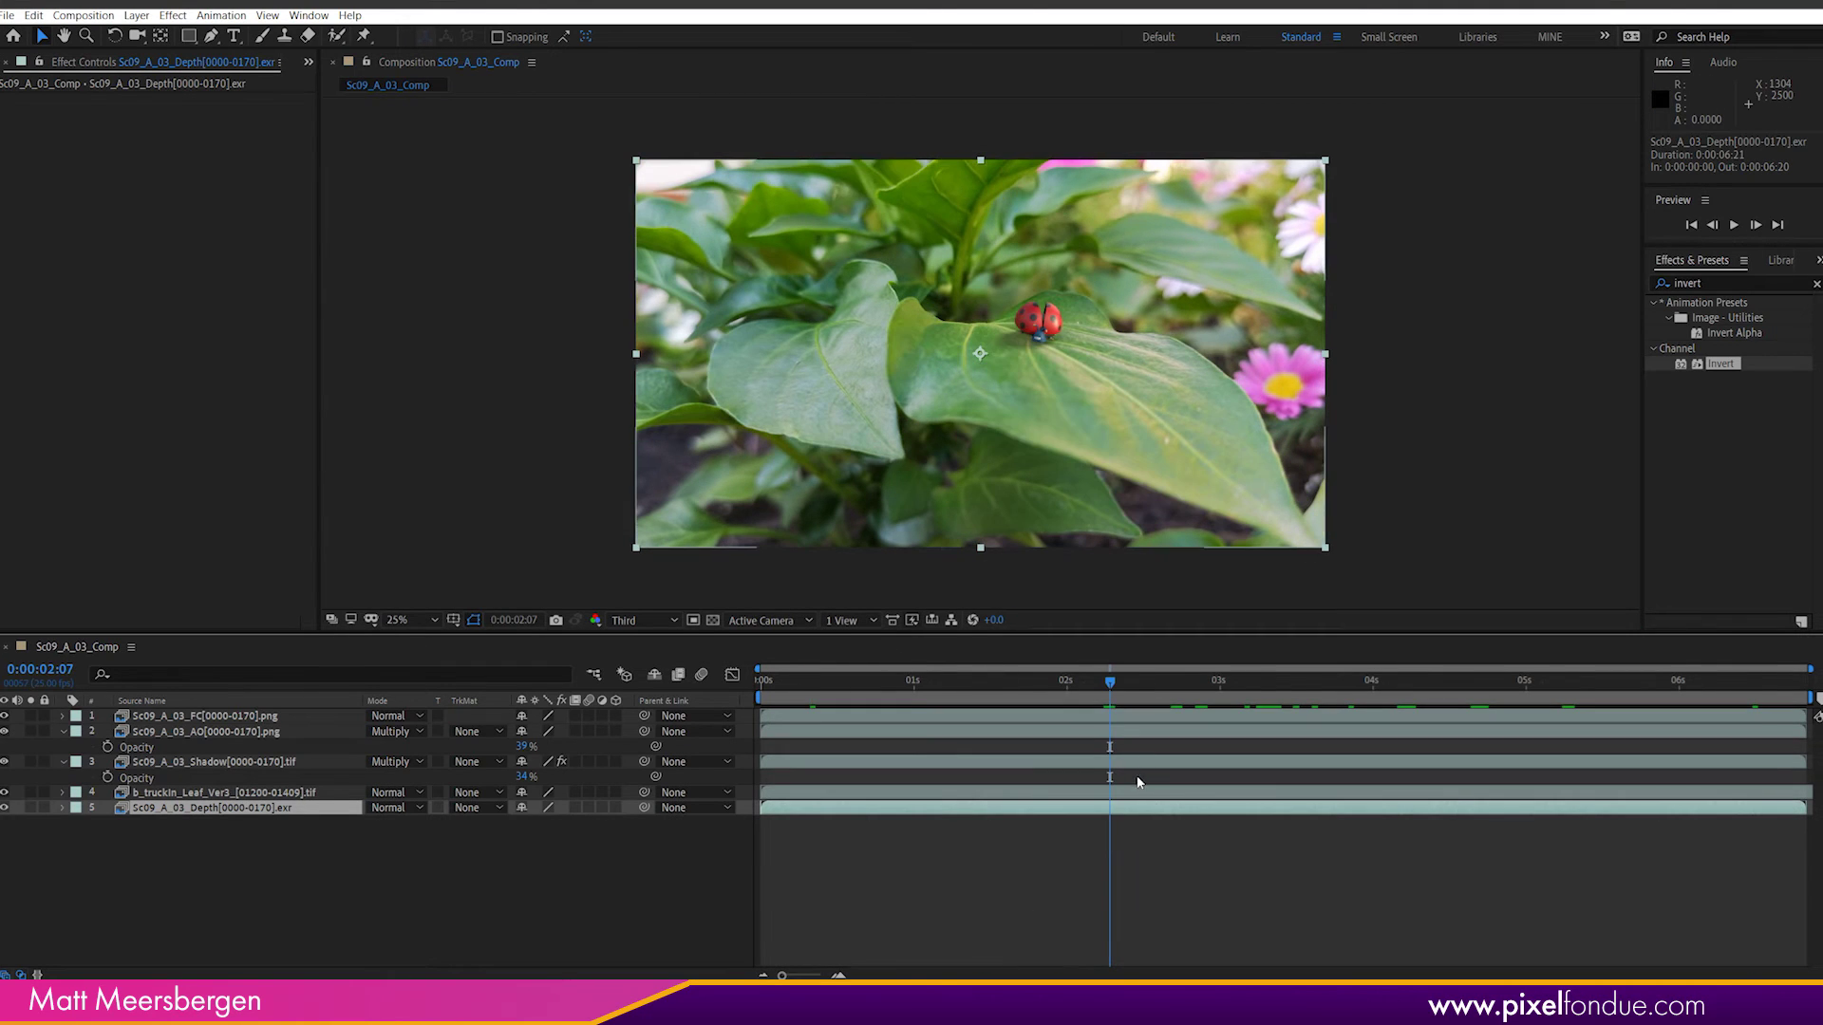
left_click(1021, 835)
Step: Create an adjustment layer above the FC layer and rename it CC
left_click(205, 715)
left_click(136, 15)
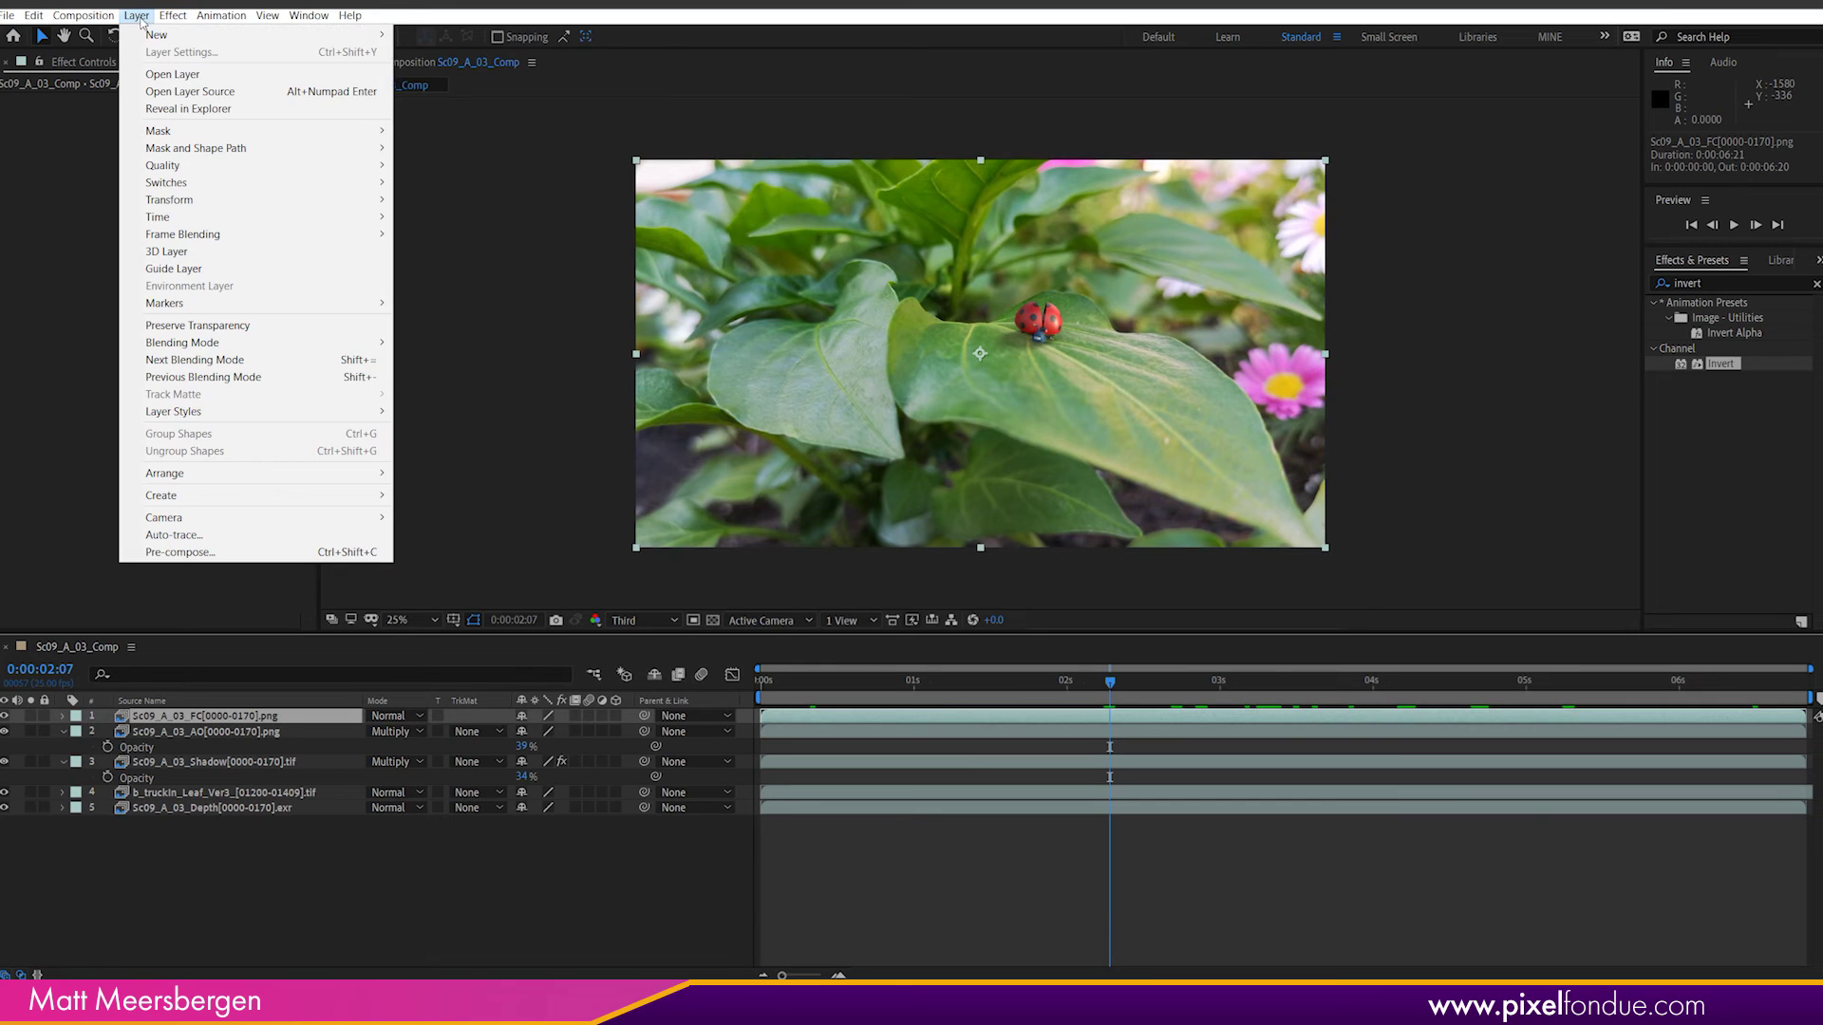
mouse_move(175, 35)
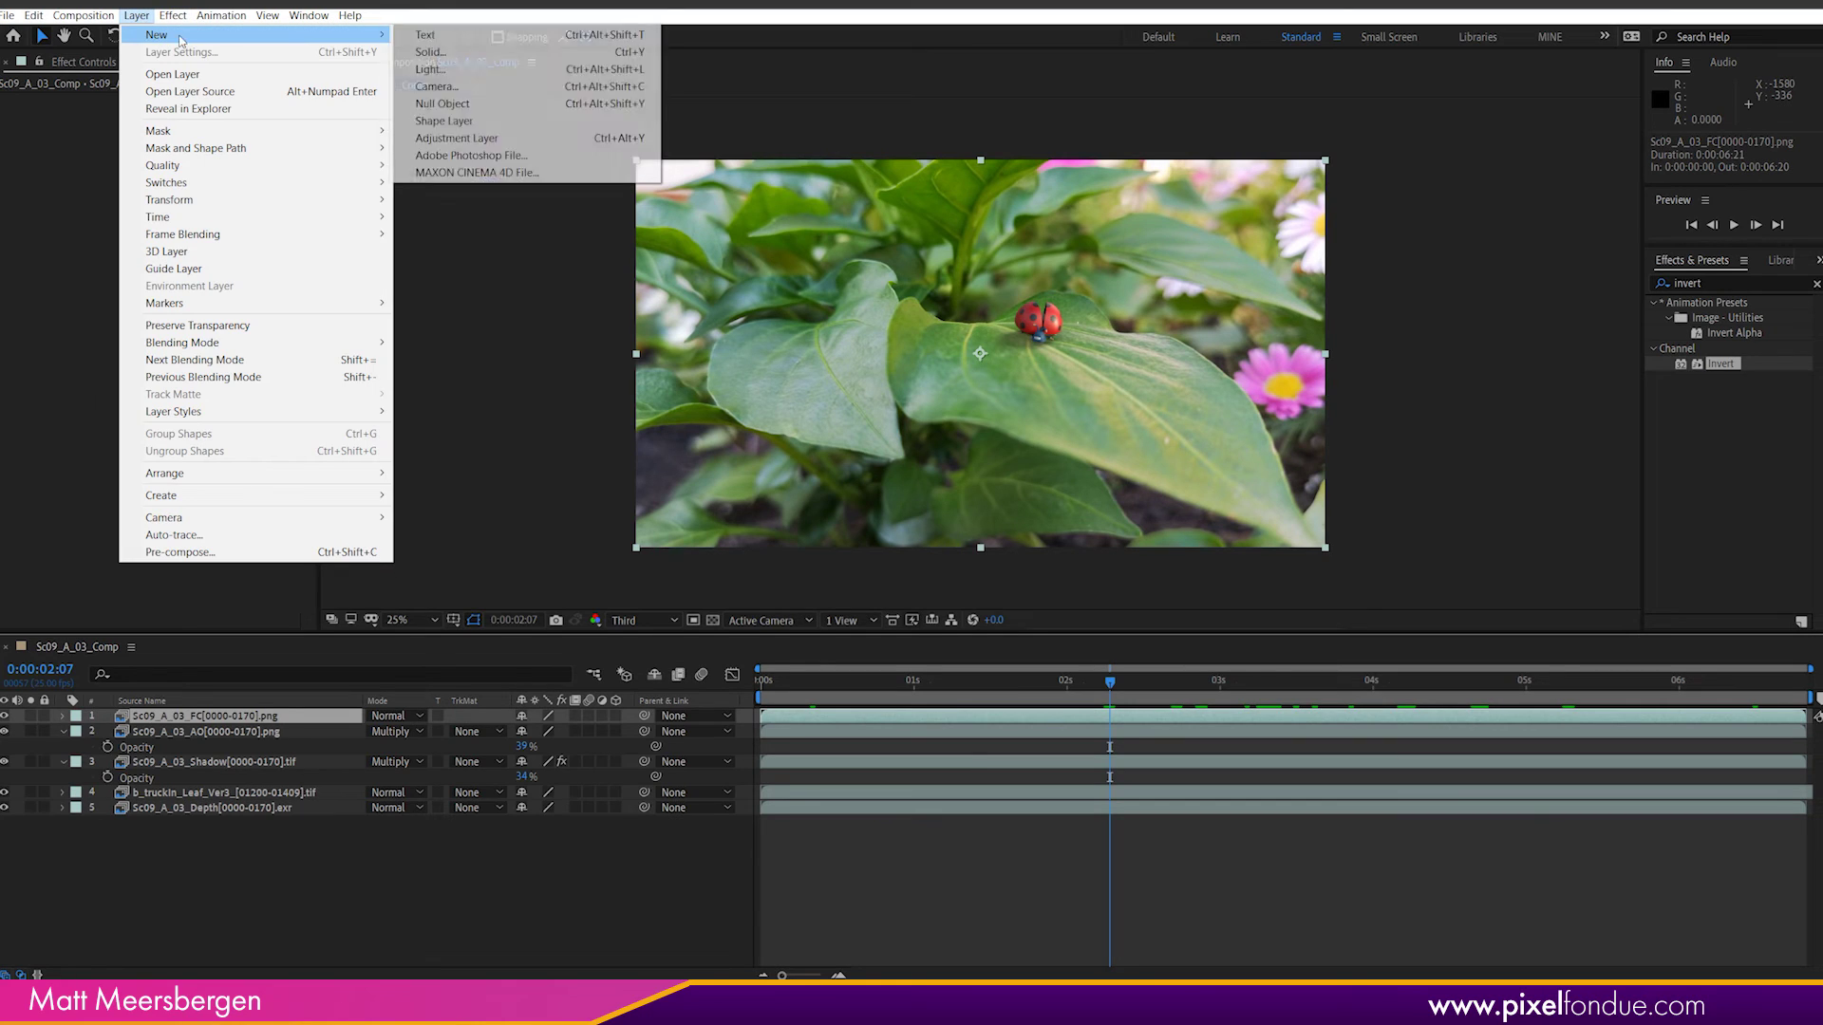
left_click(446, 139)
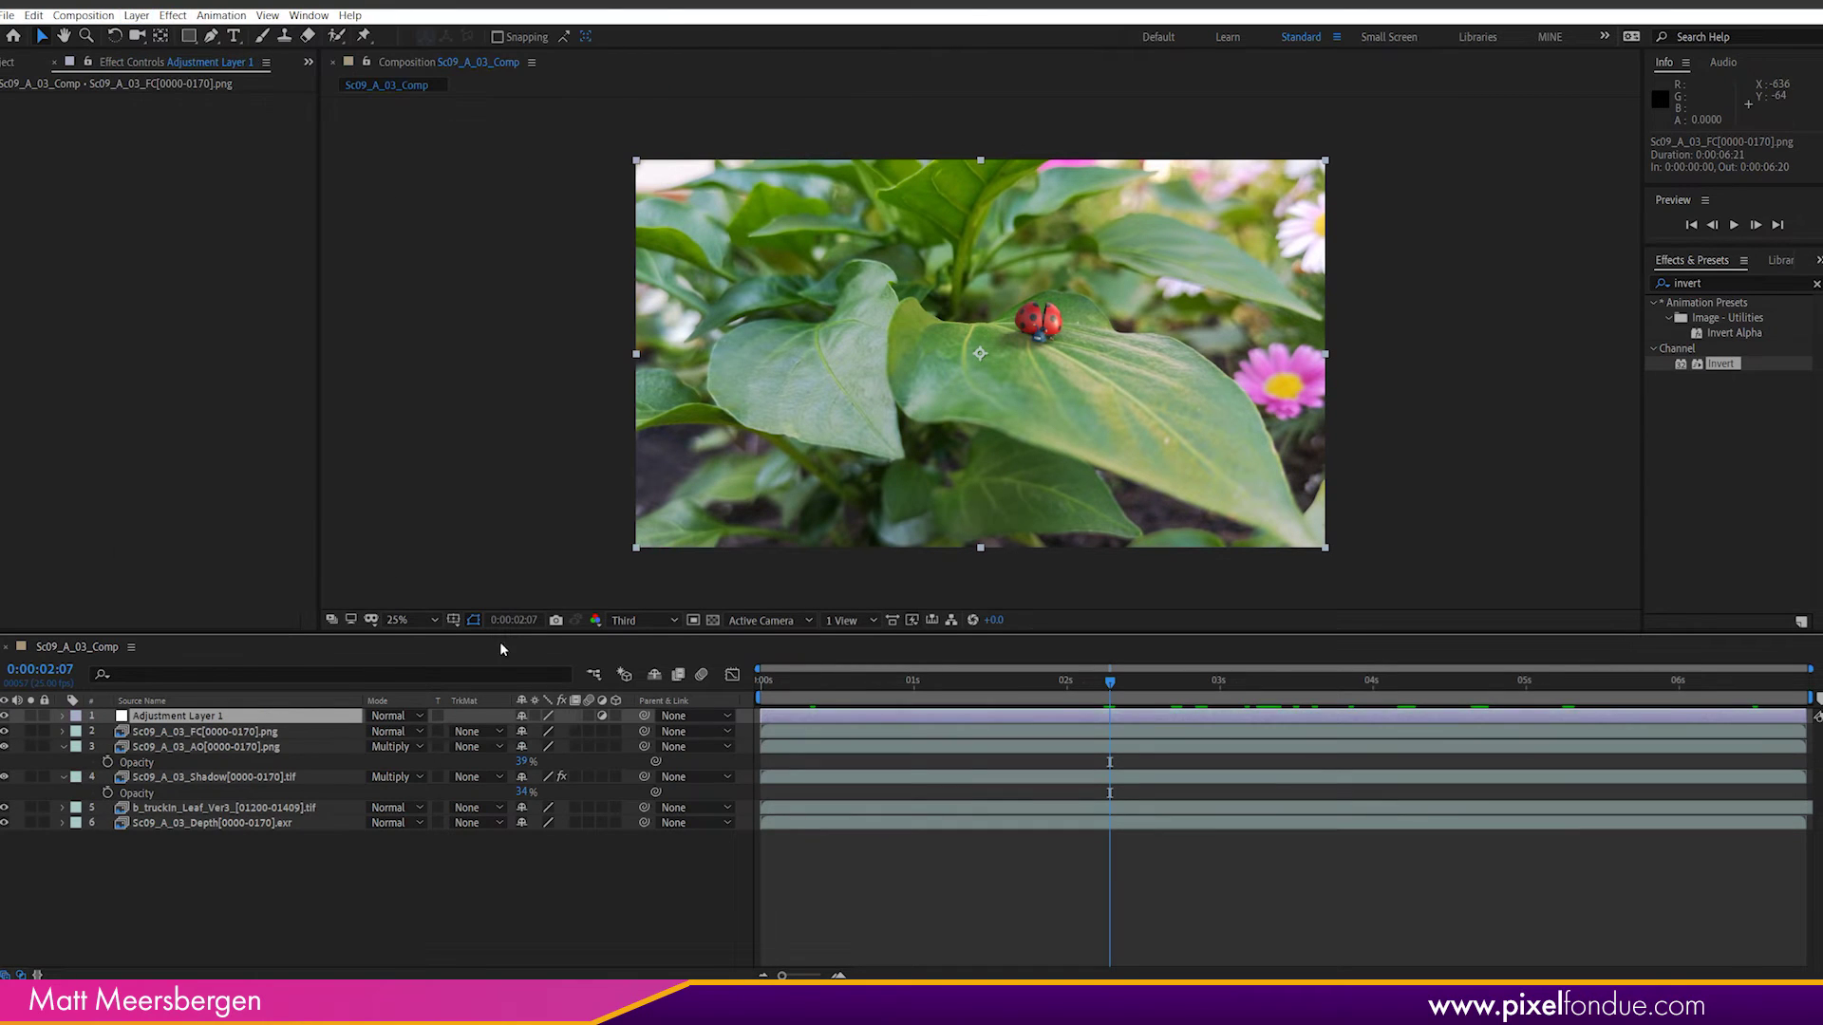
key("Return")
type("CC")
key("Return")
Step: Apply Curves to the CC layer, lifting the upper part of the RGB curve slightly and anchoring a lower point near the diagonal
left_click(167, 718)
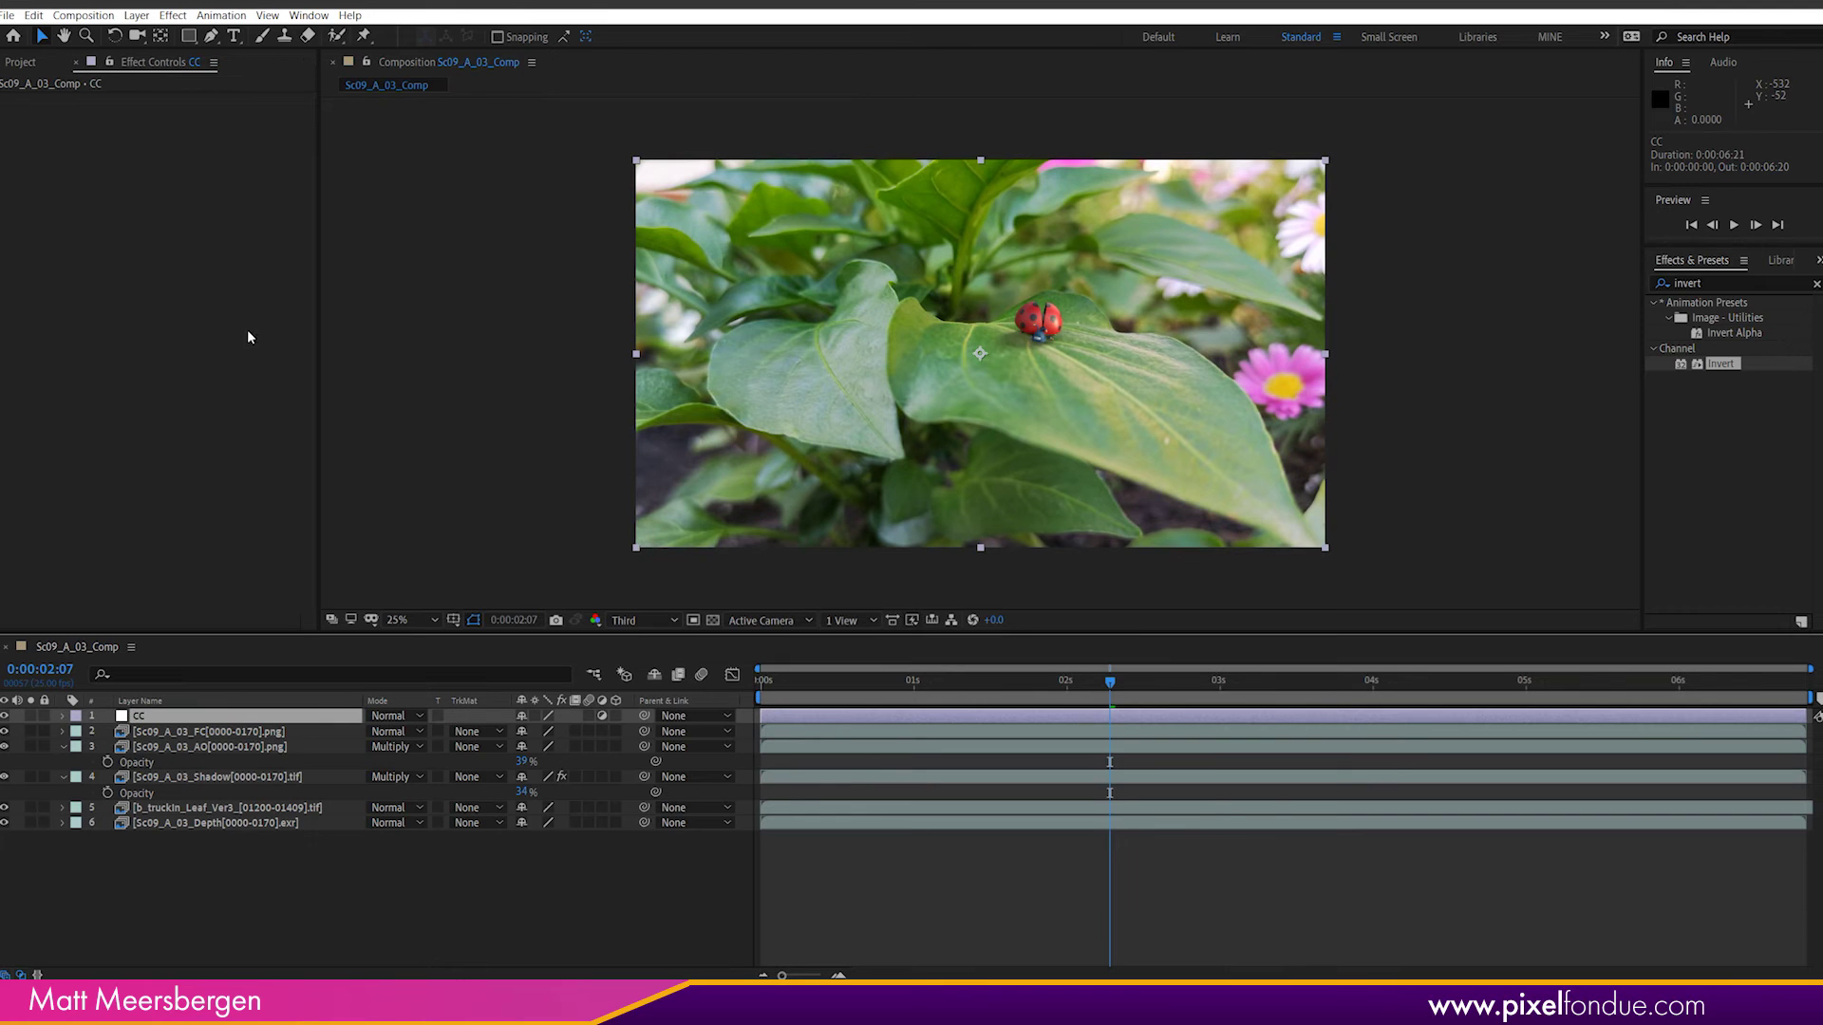
left_click(173, 15)
mouse_move(315, 201)
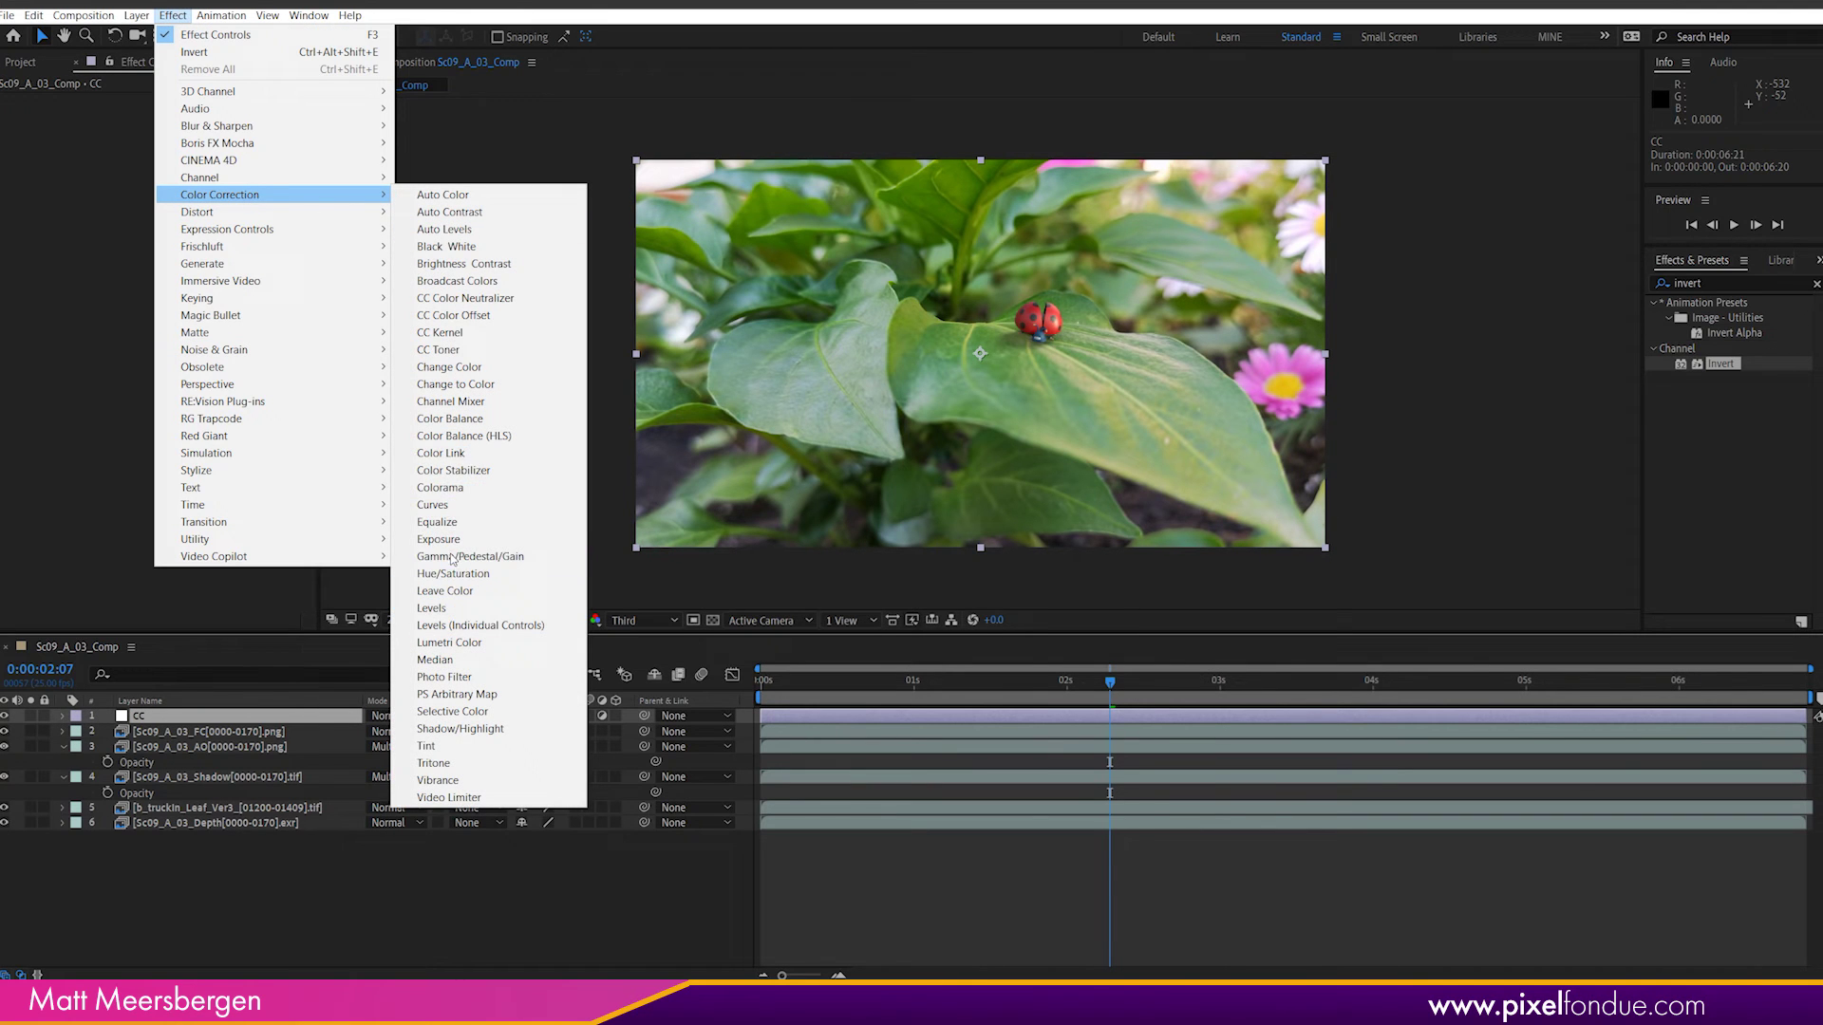
left_click(456, 505)
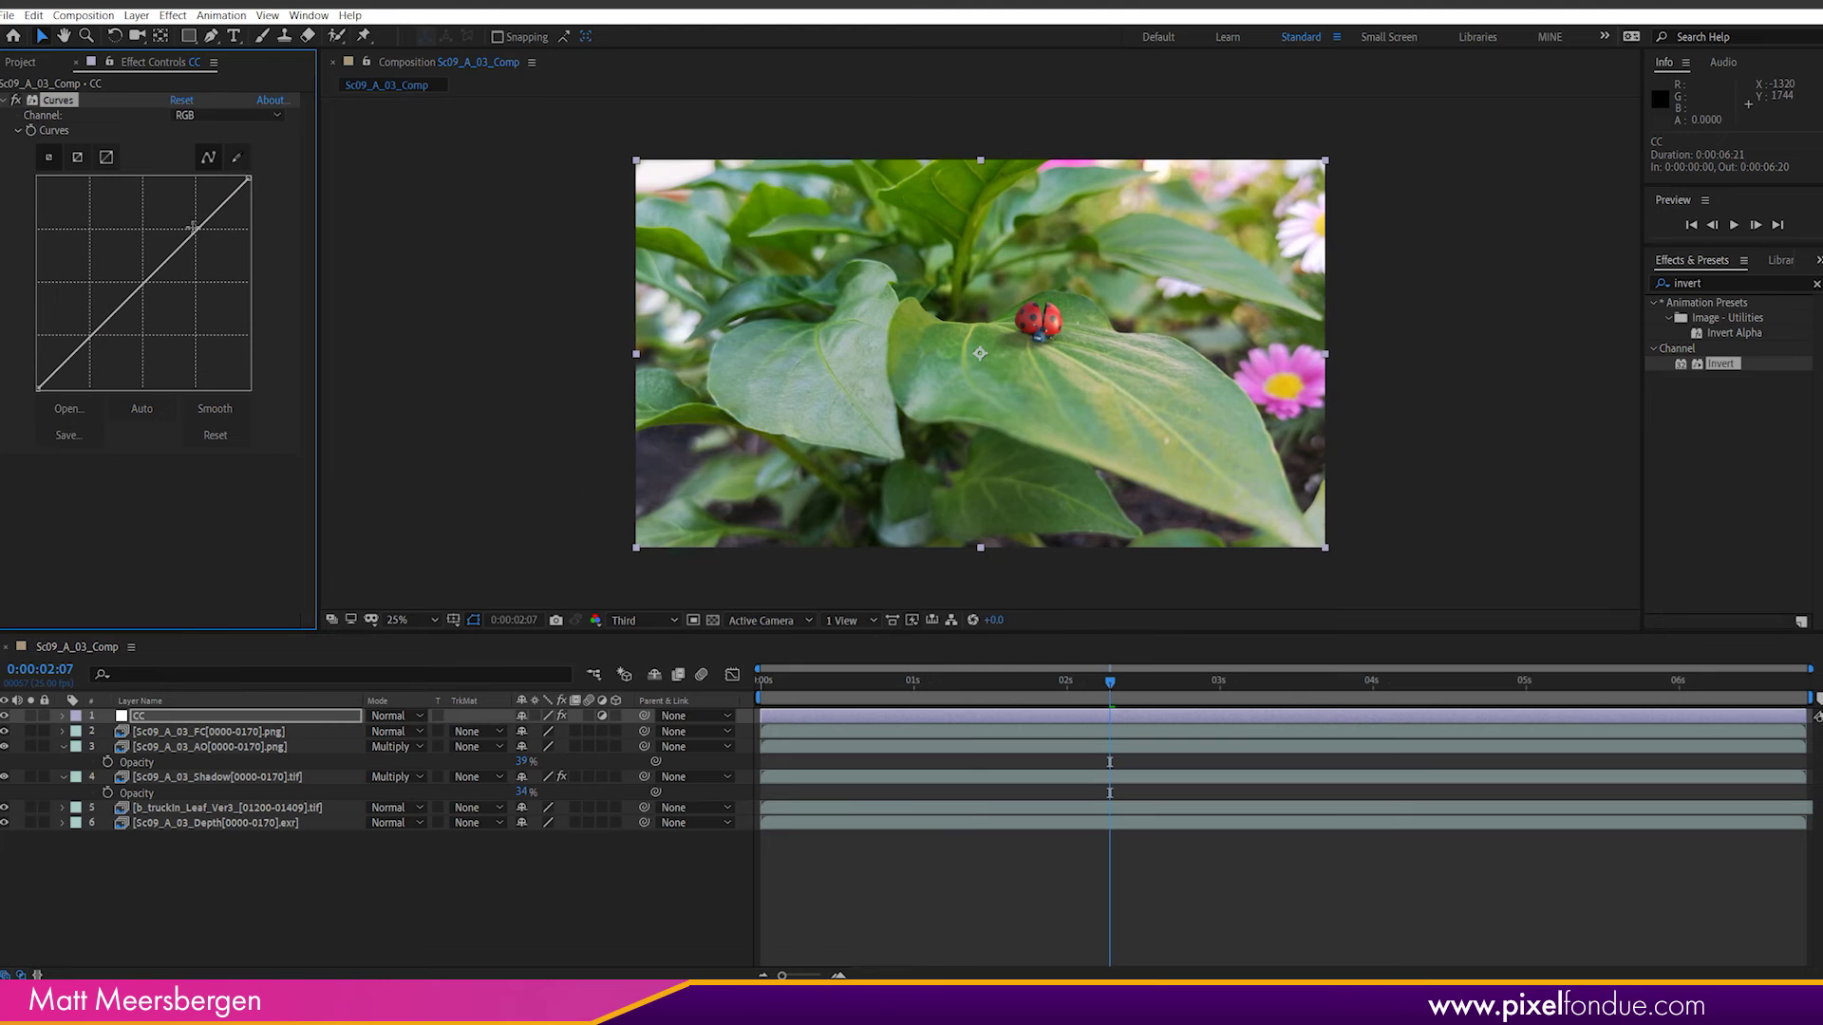
left_click_drag(190, 230, 183, 231)
left_click_drag(91, 322, 96, 329)
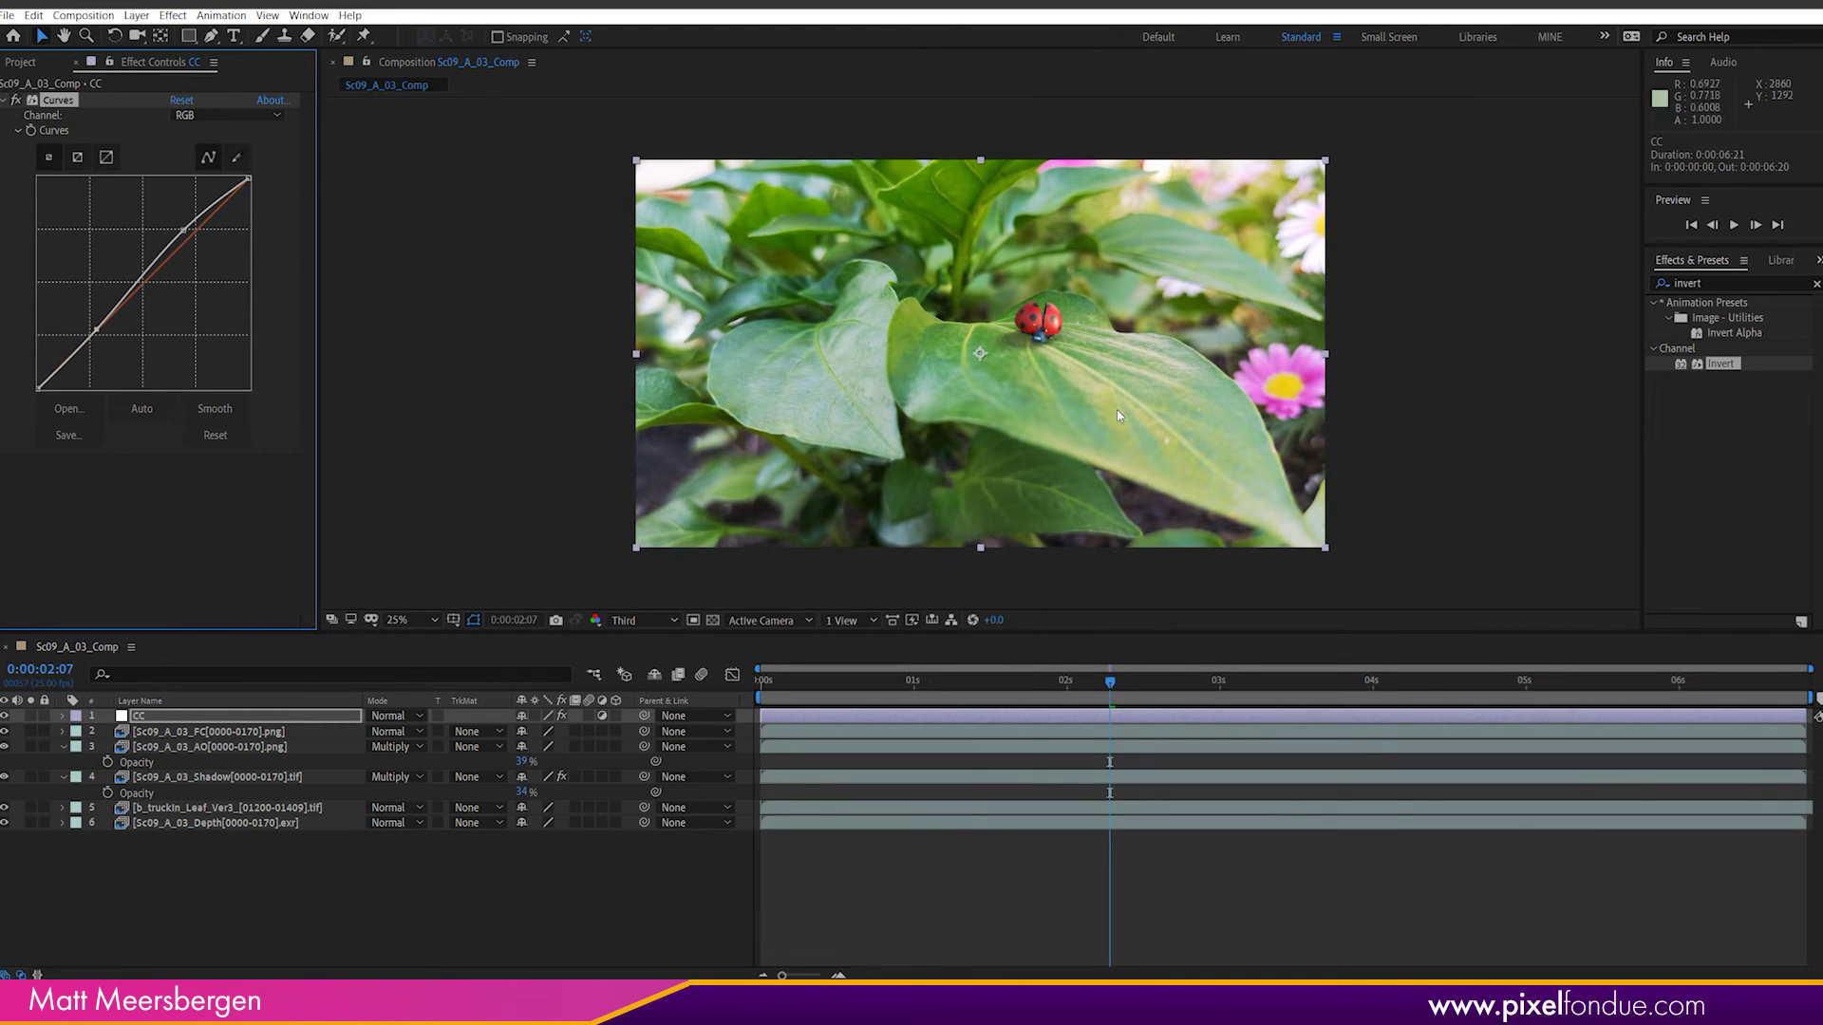
left_click(7, 99)
Step: Add Shadow/Highlight to the CC layer with Auto Amounts off, Shadow Amount 1 and Highlight Amount 8
left_click(172, 15)
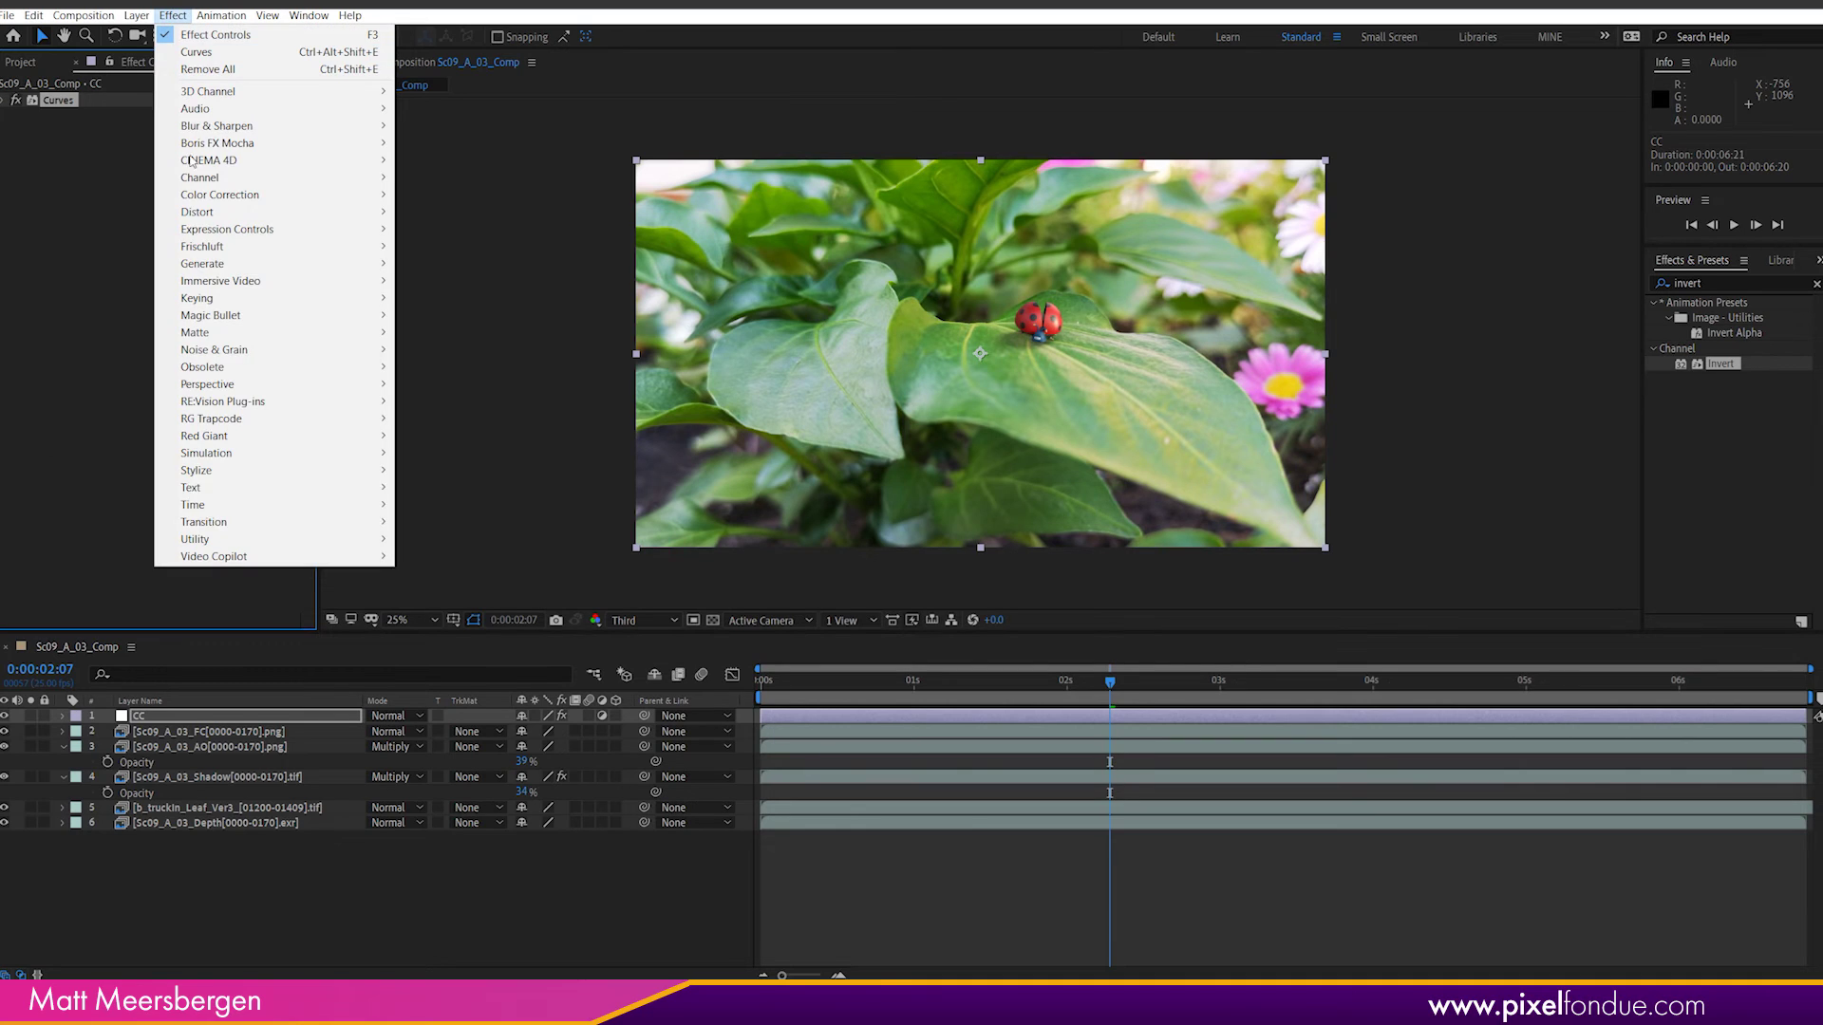
mouse_move(268, 195)
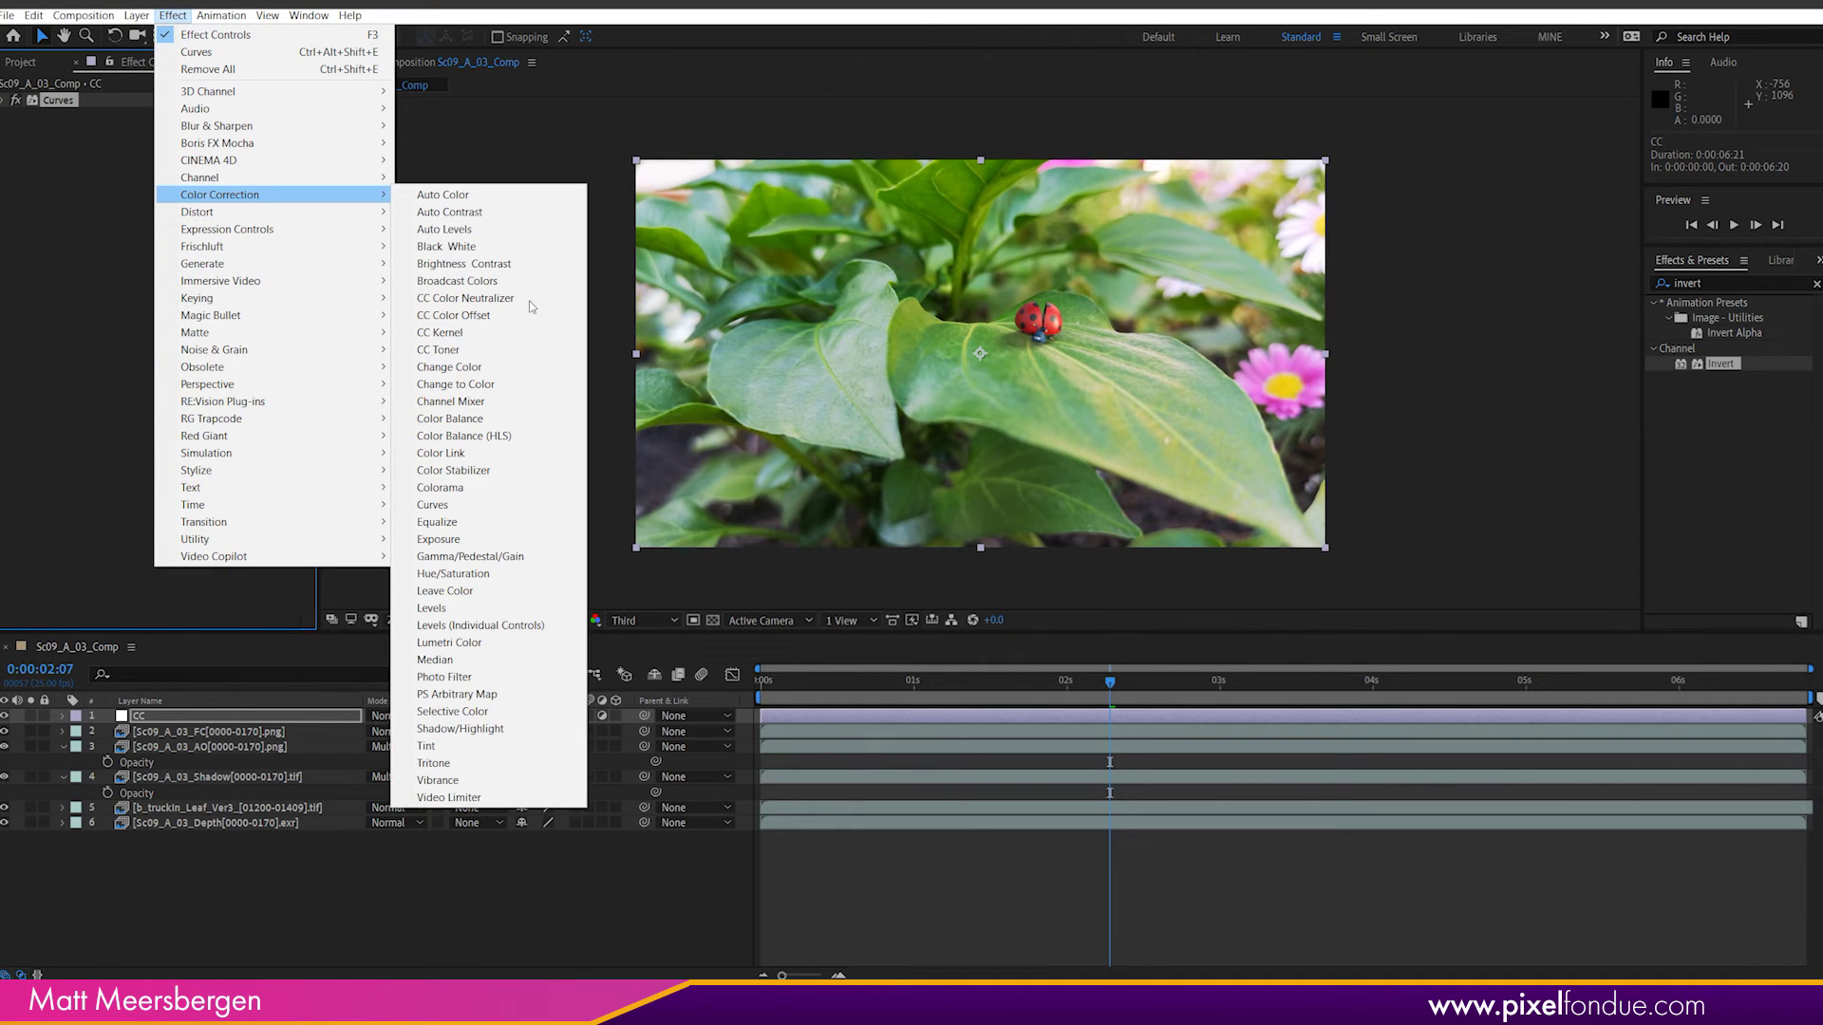
left_click(477, 723)
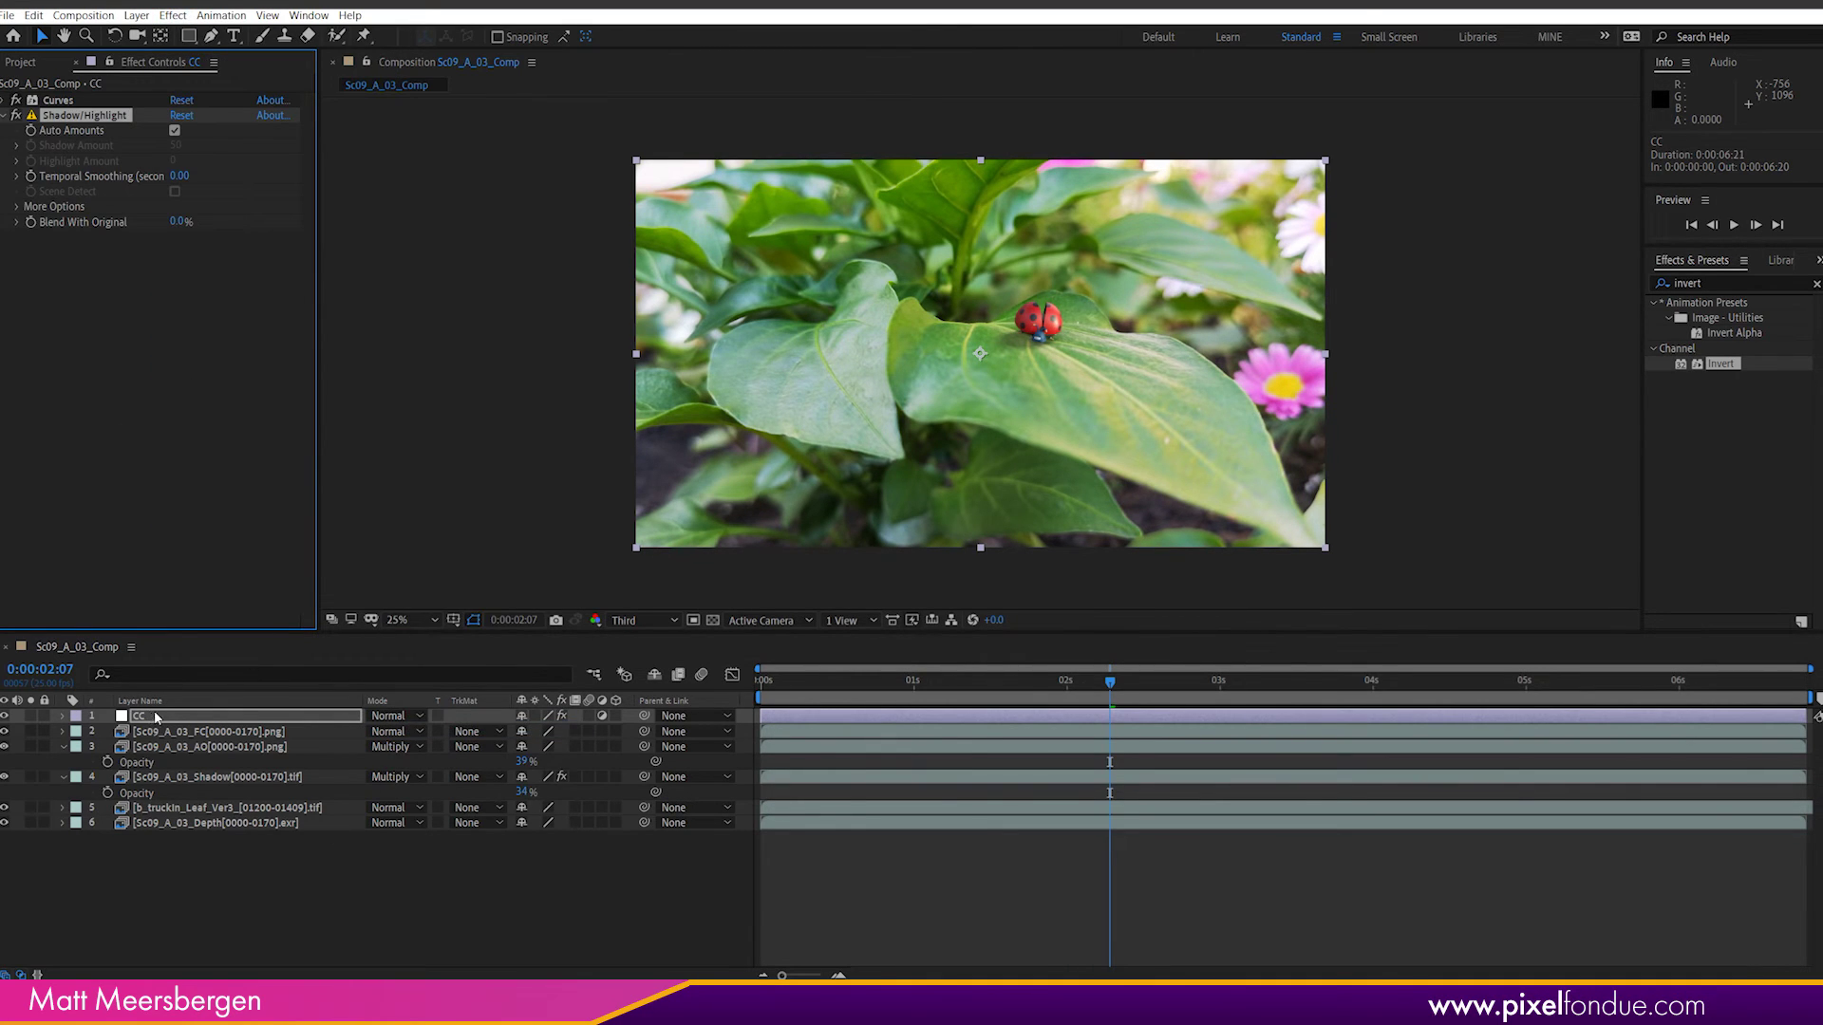
left_click(175, 130)
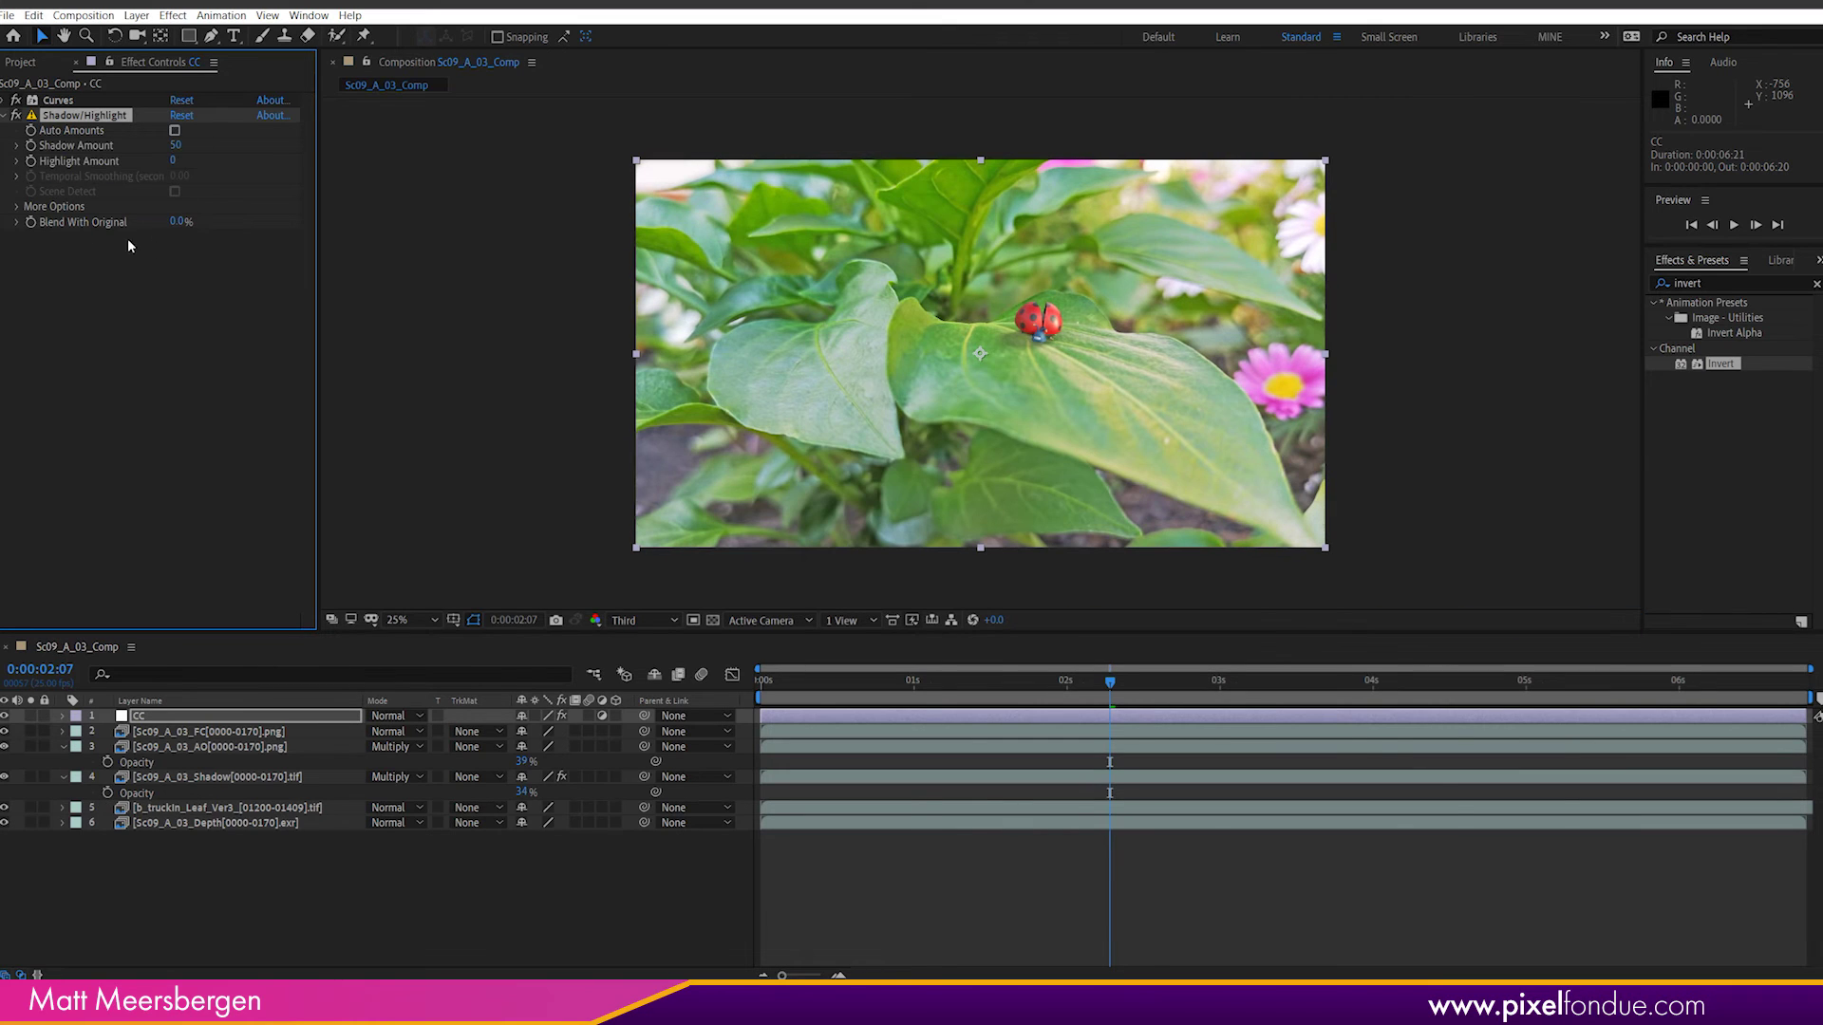
left_click(16, 147)
left_click(16, 186)
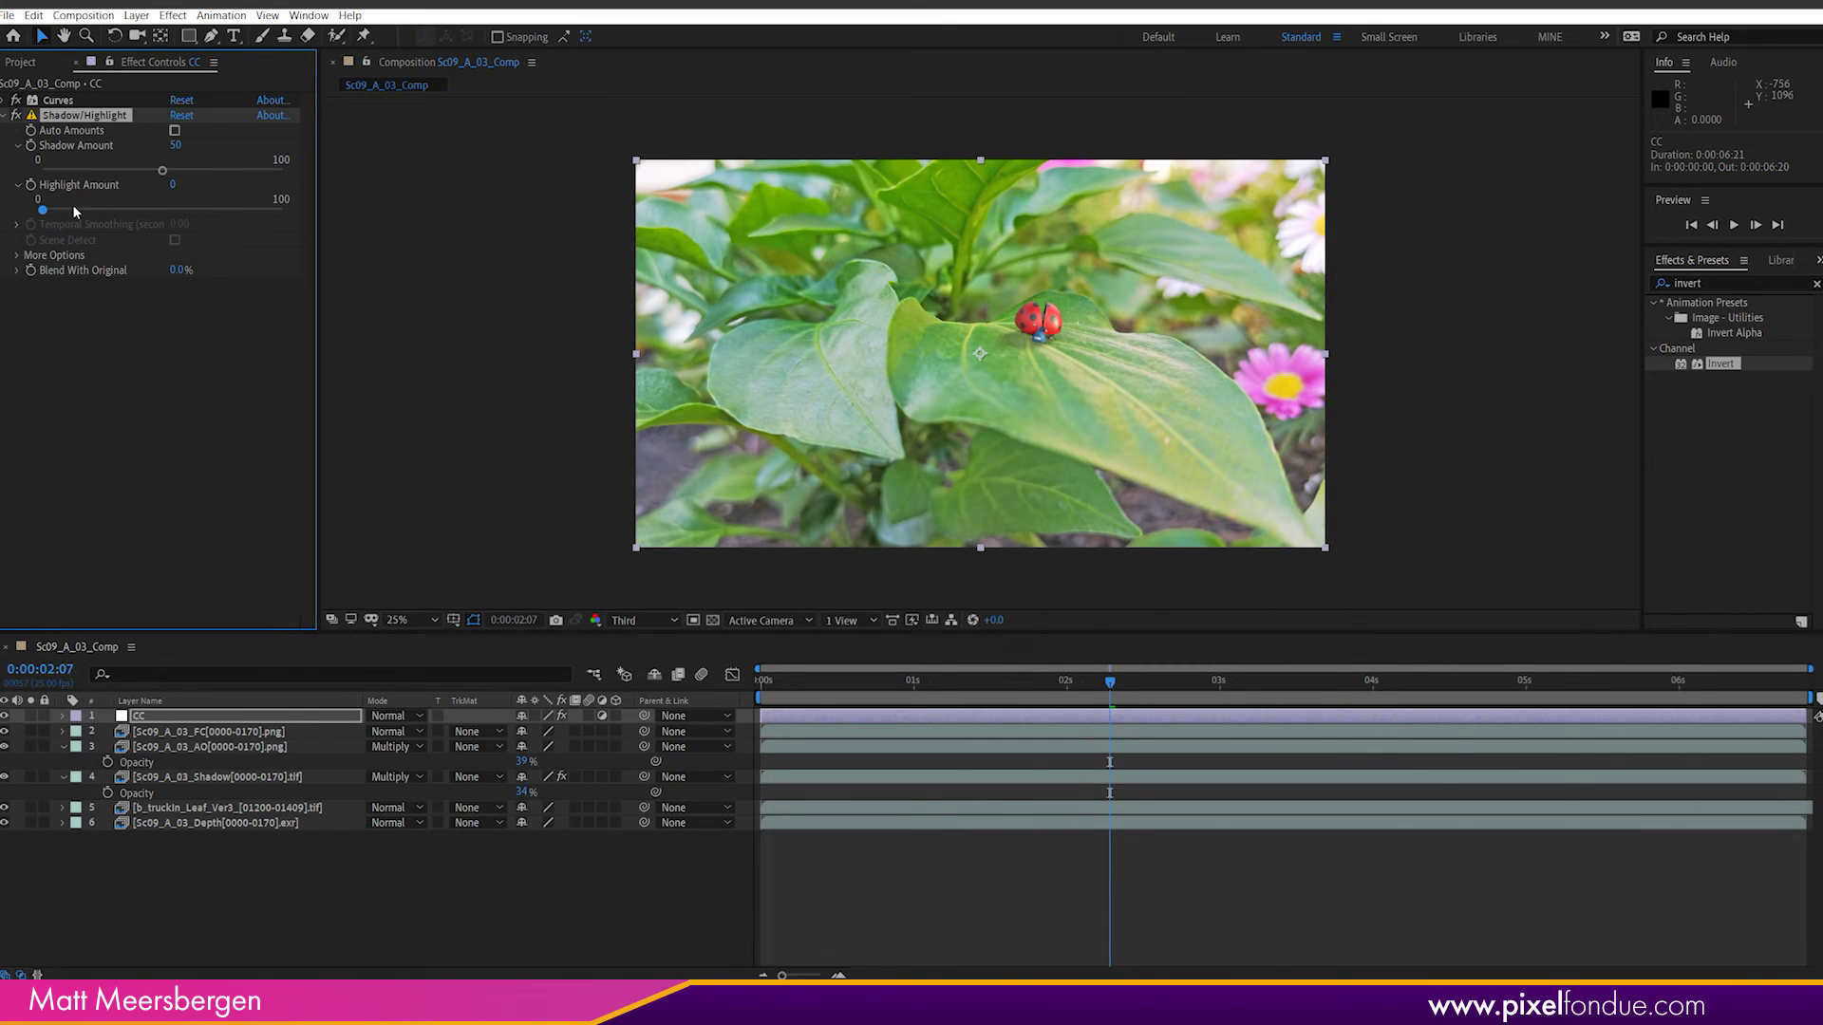
left_click(95, 172)
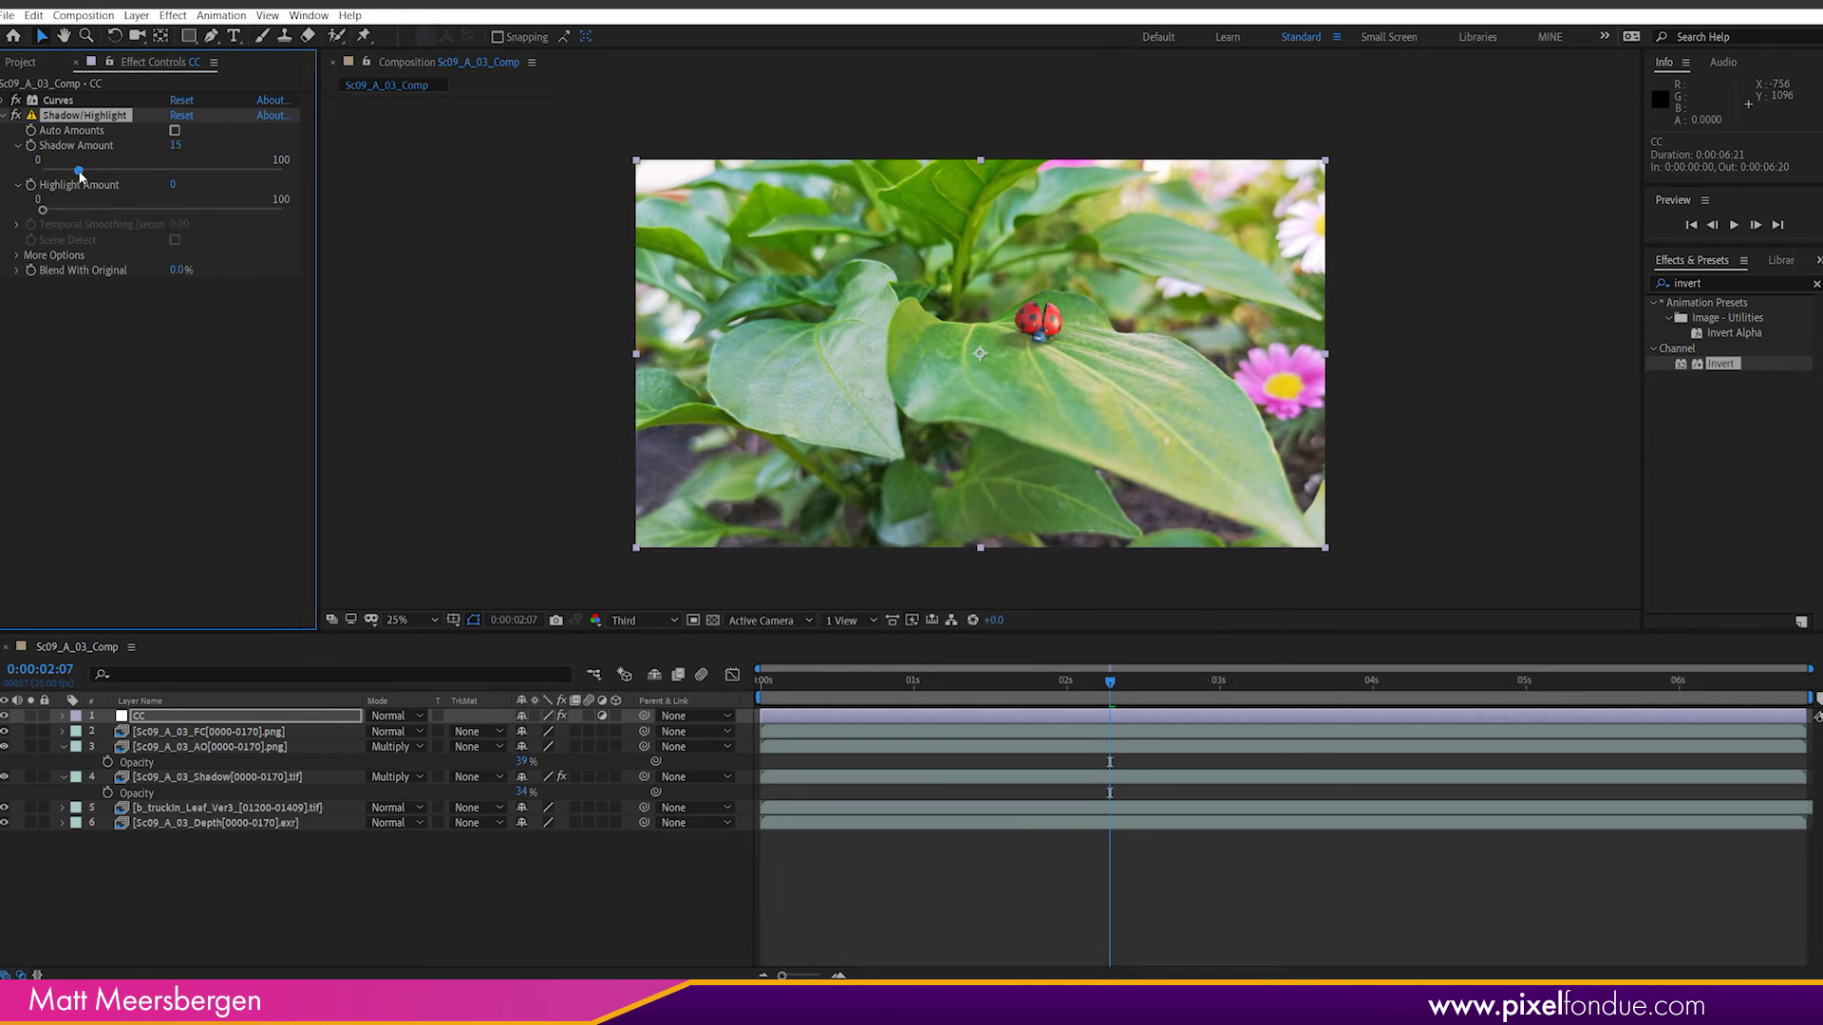
left_click_drag(81, 175, 79, 212)
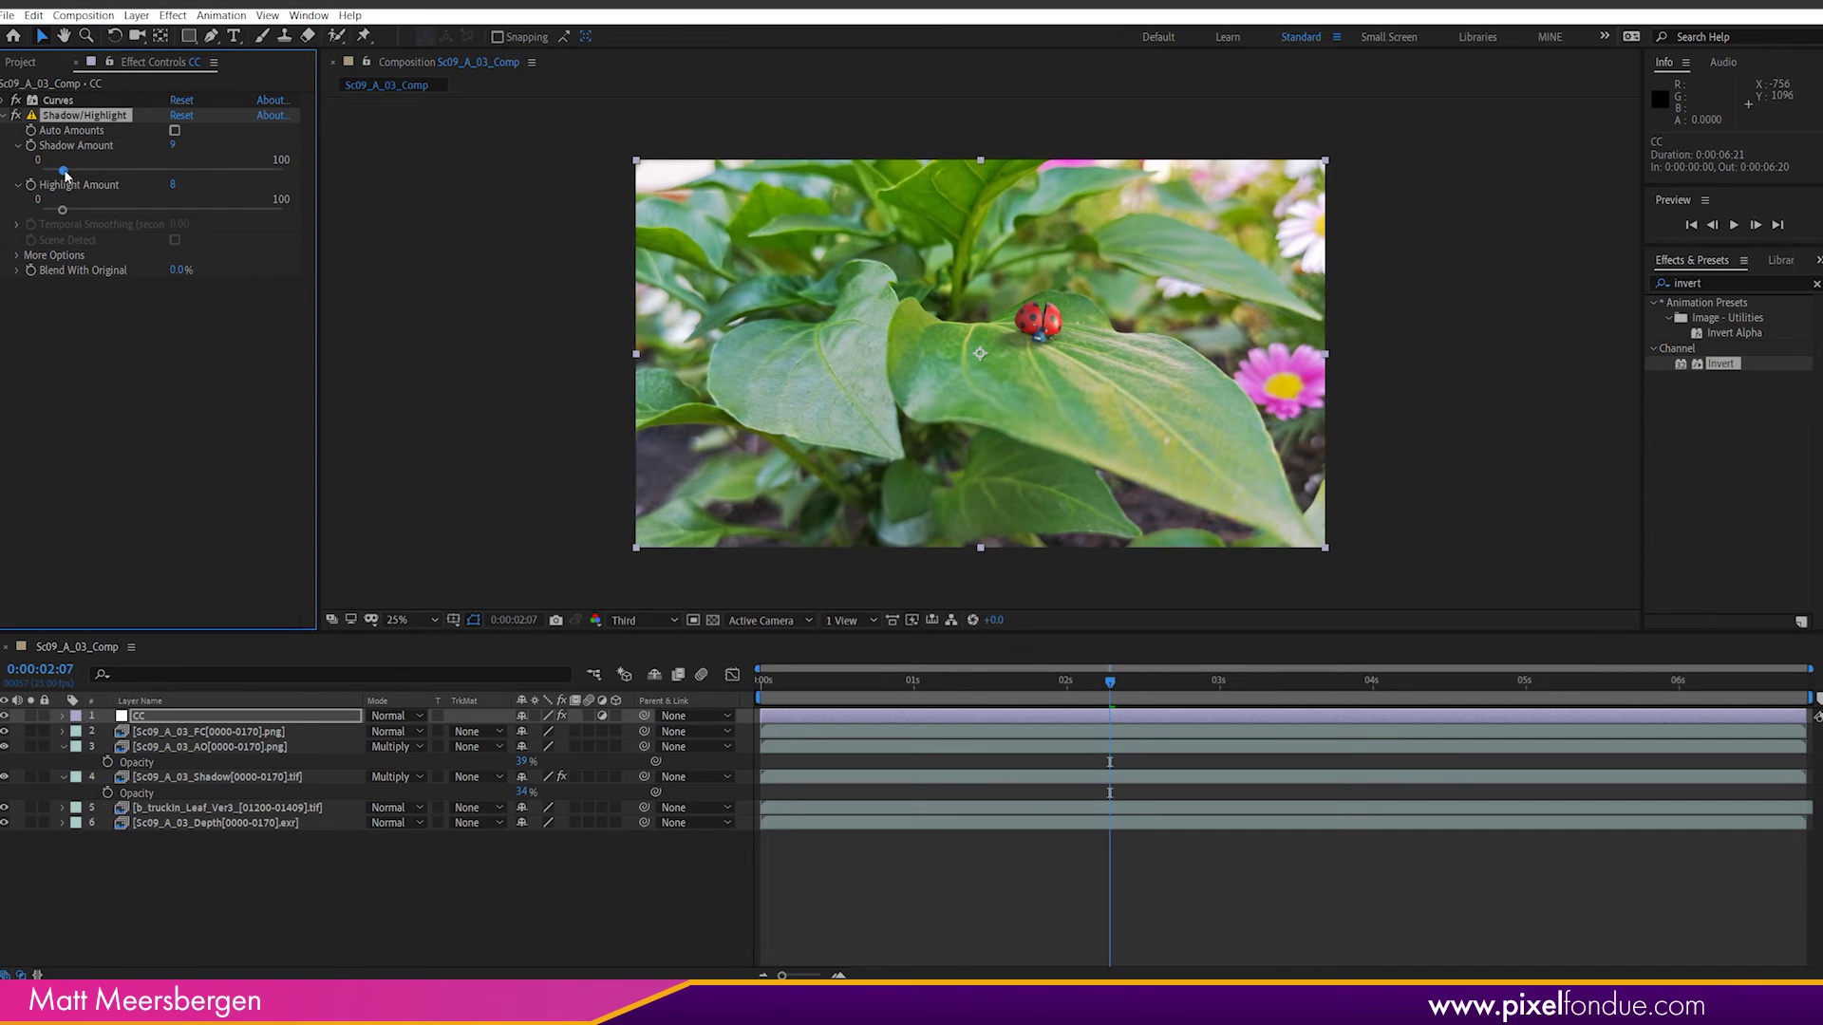
Step: Compare the image with and without the CC layer's Shadow/Highlight effect
left_click(16, 116)
left_click(16, 116)
left_click(16, 116)
left_click(16, 116)
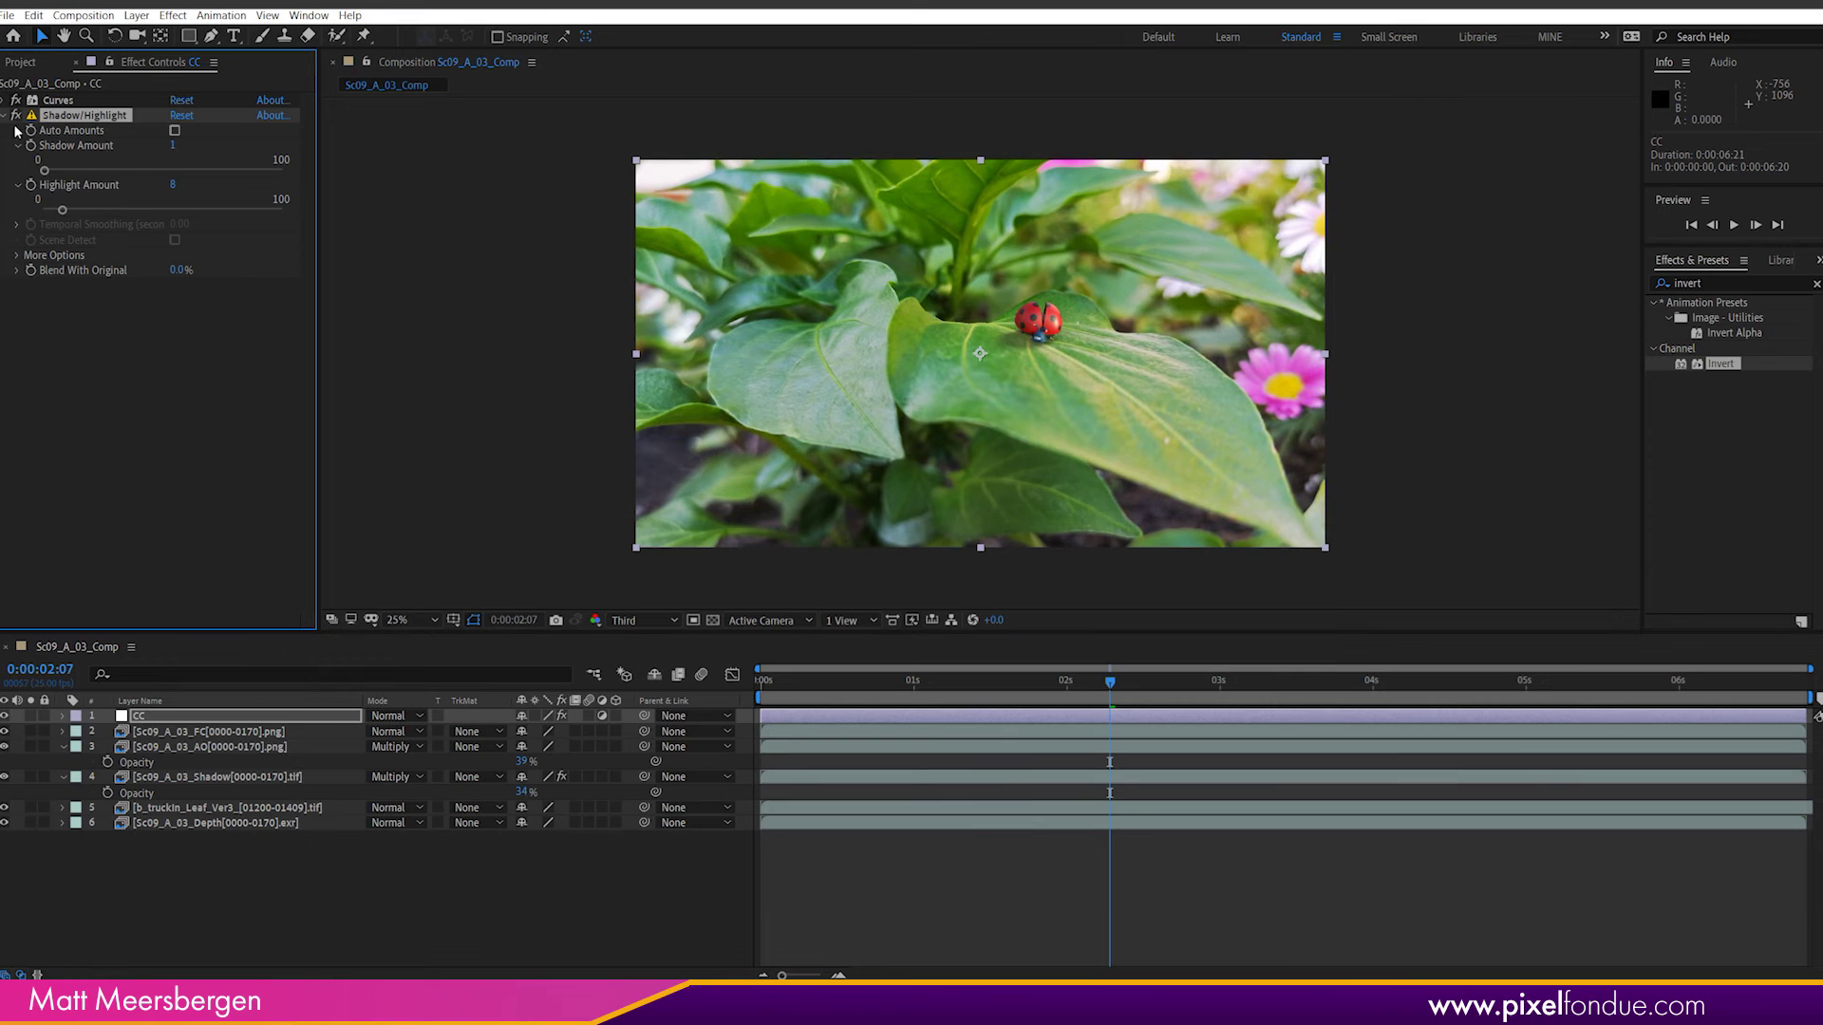
left_click(16, 116)
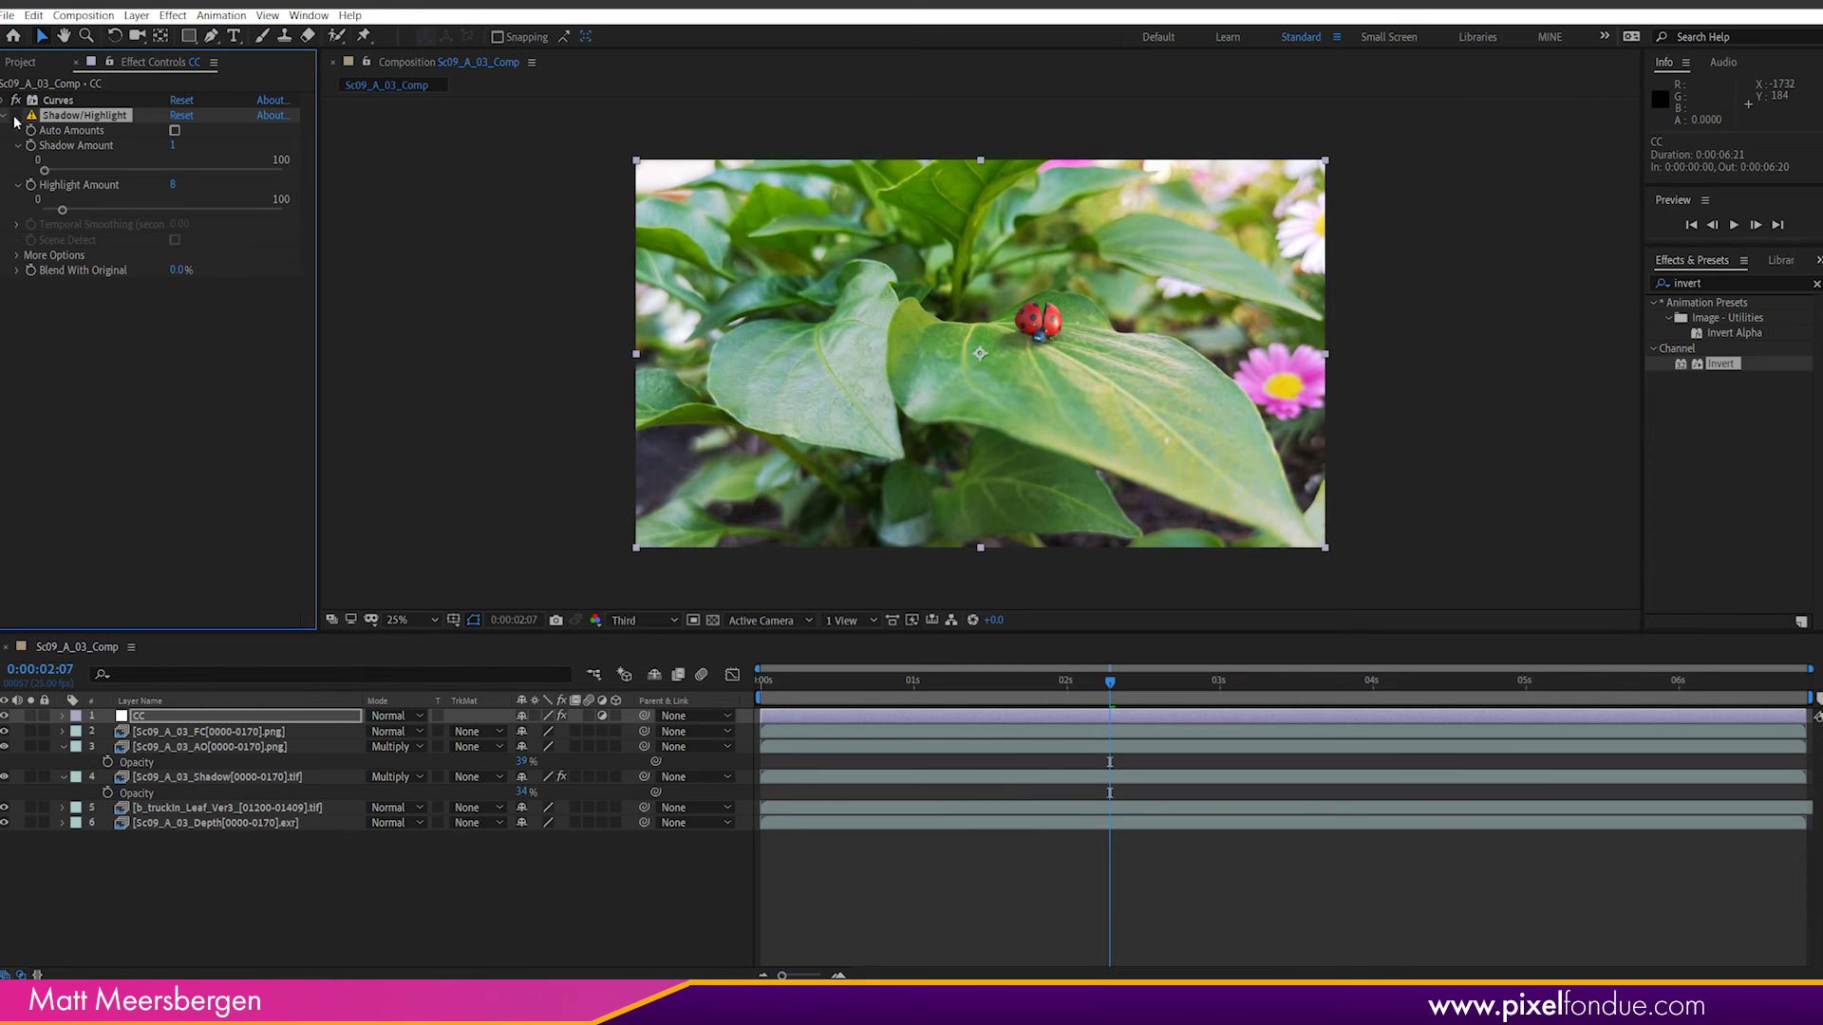
left_click(16, 119)
left_click(15, 119)
left_click(14, 118)
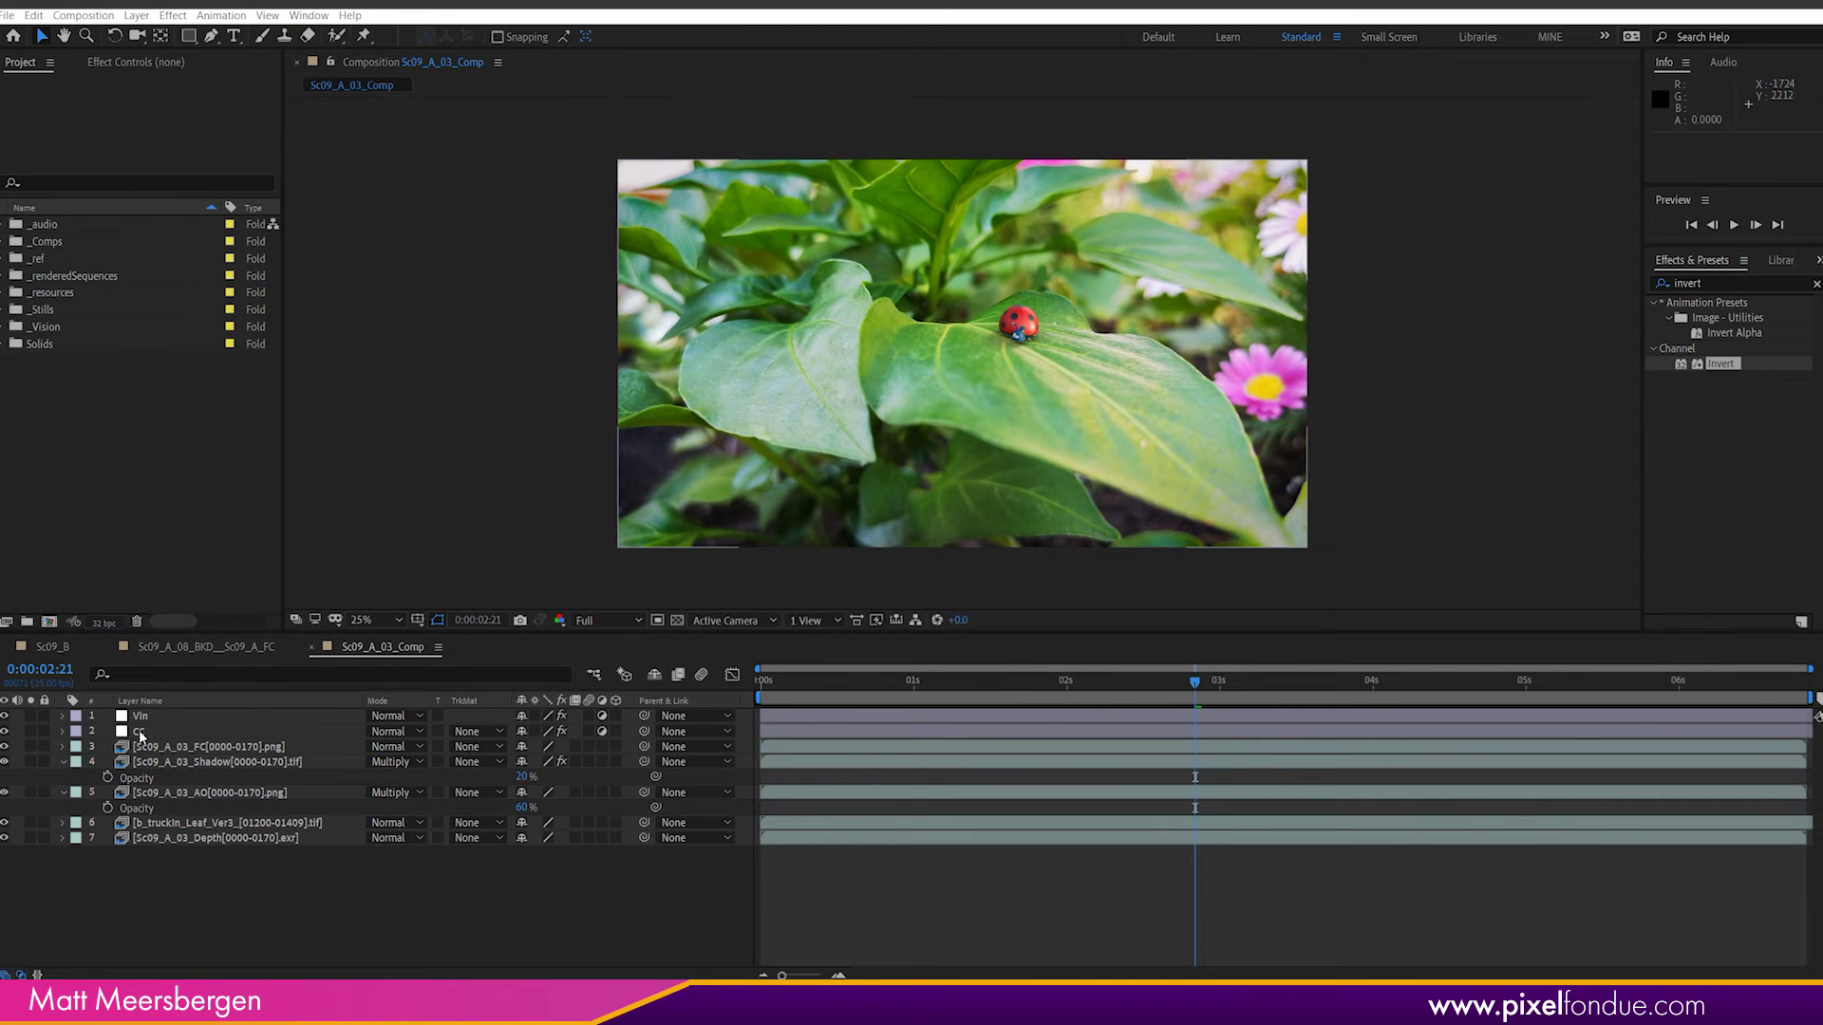
Step: Compare the finished Sc09_A_03_Comp with and without its CC adjustment layer
left_click(140, 731)
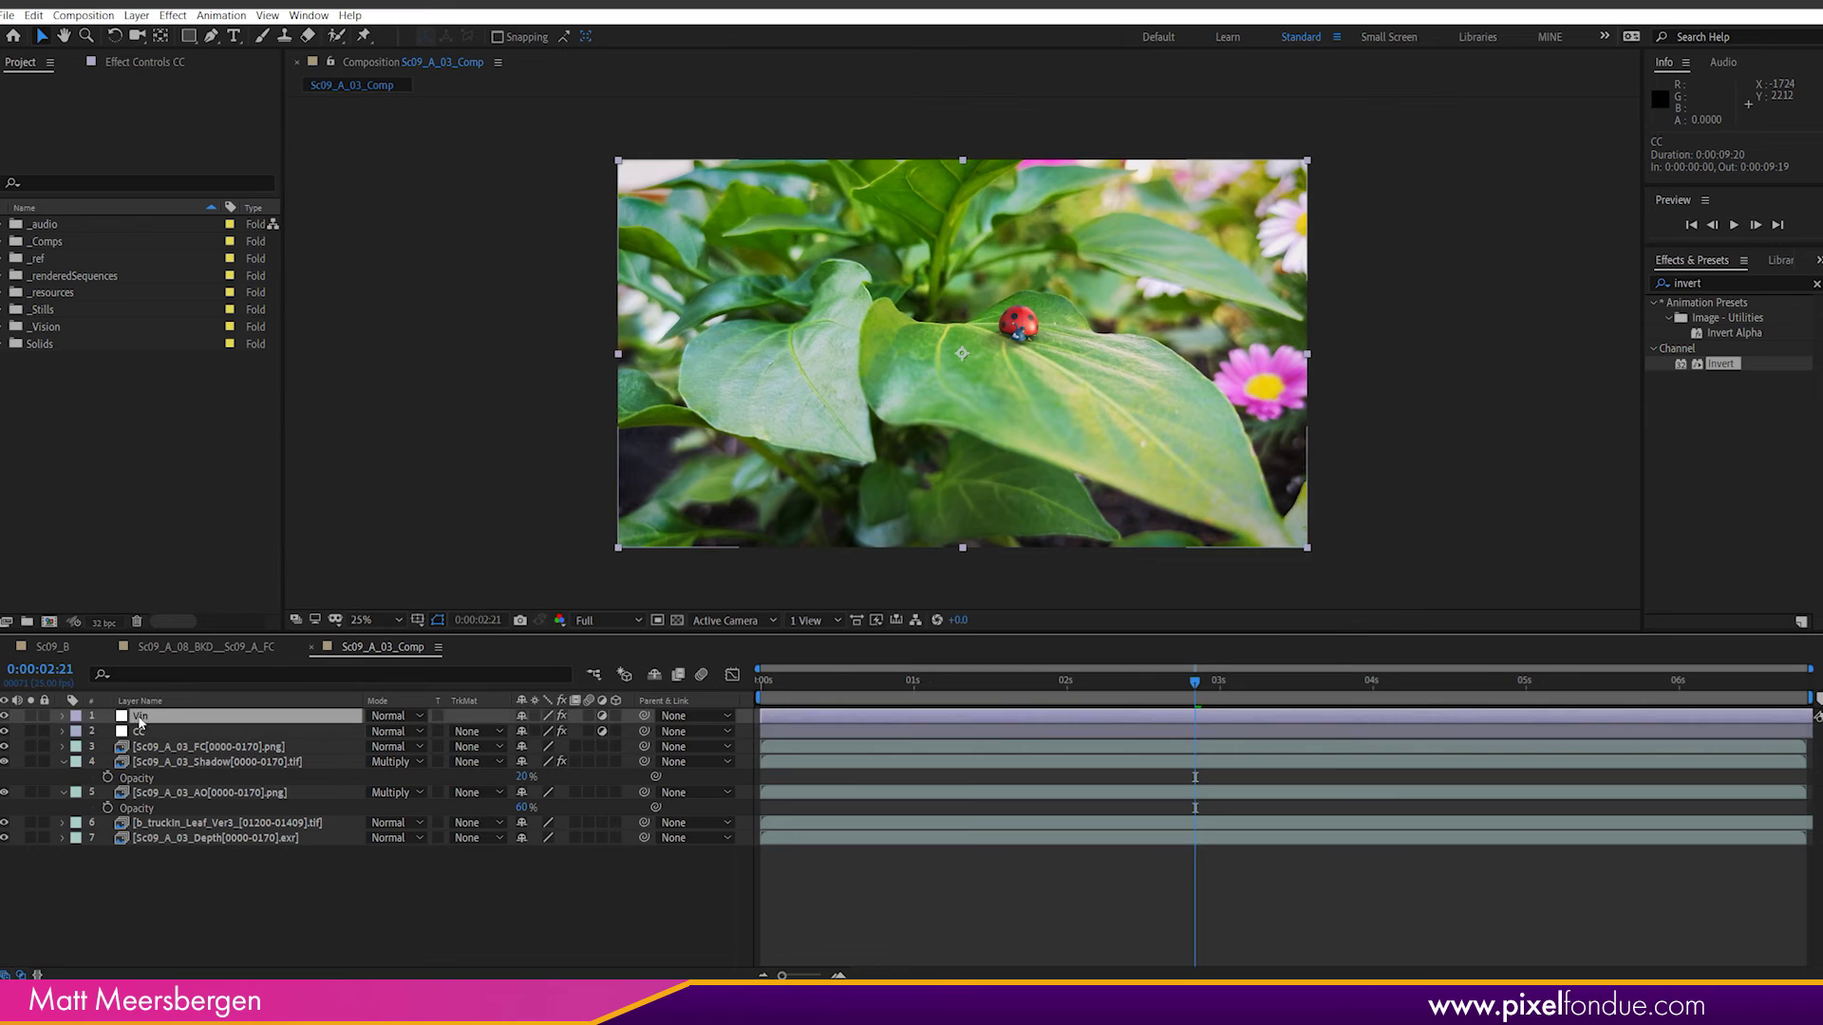
left_click(4, 731)
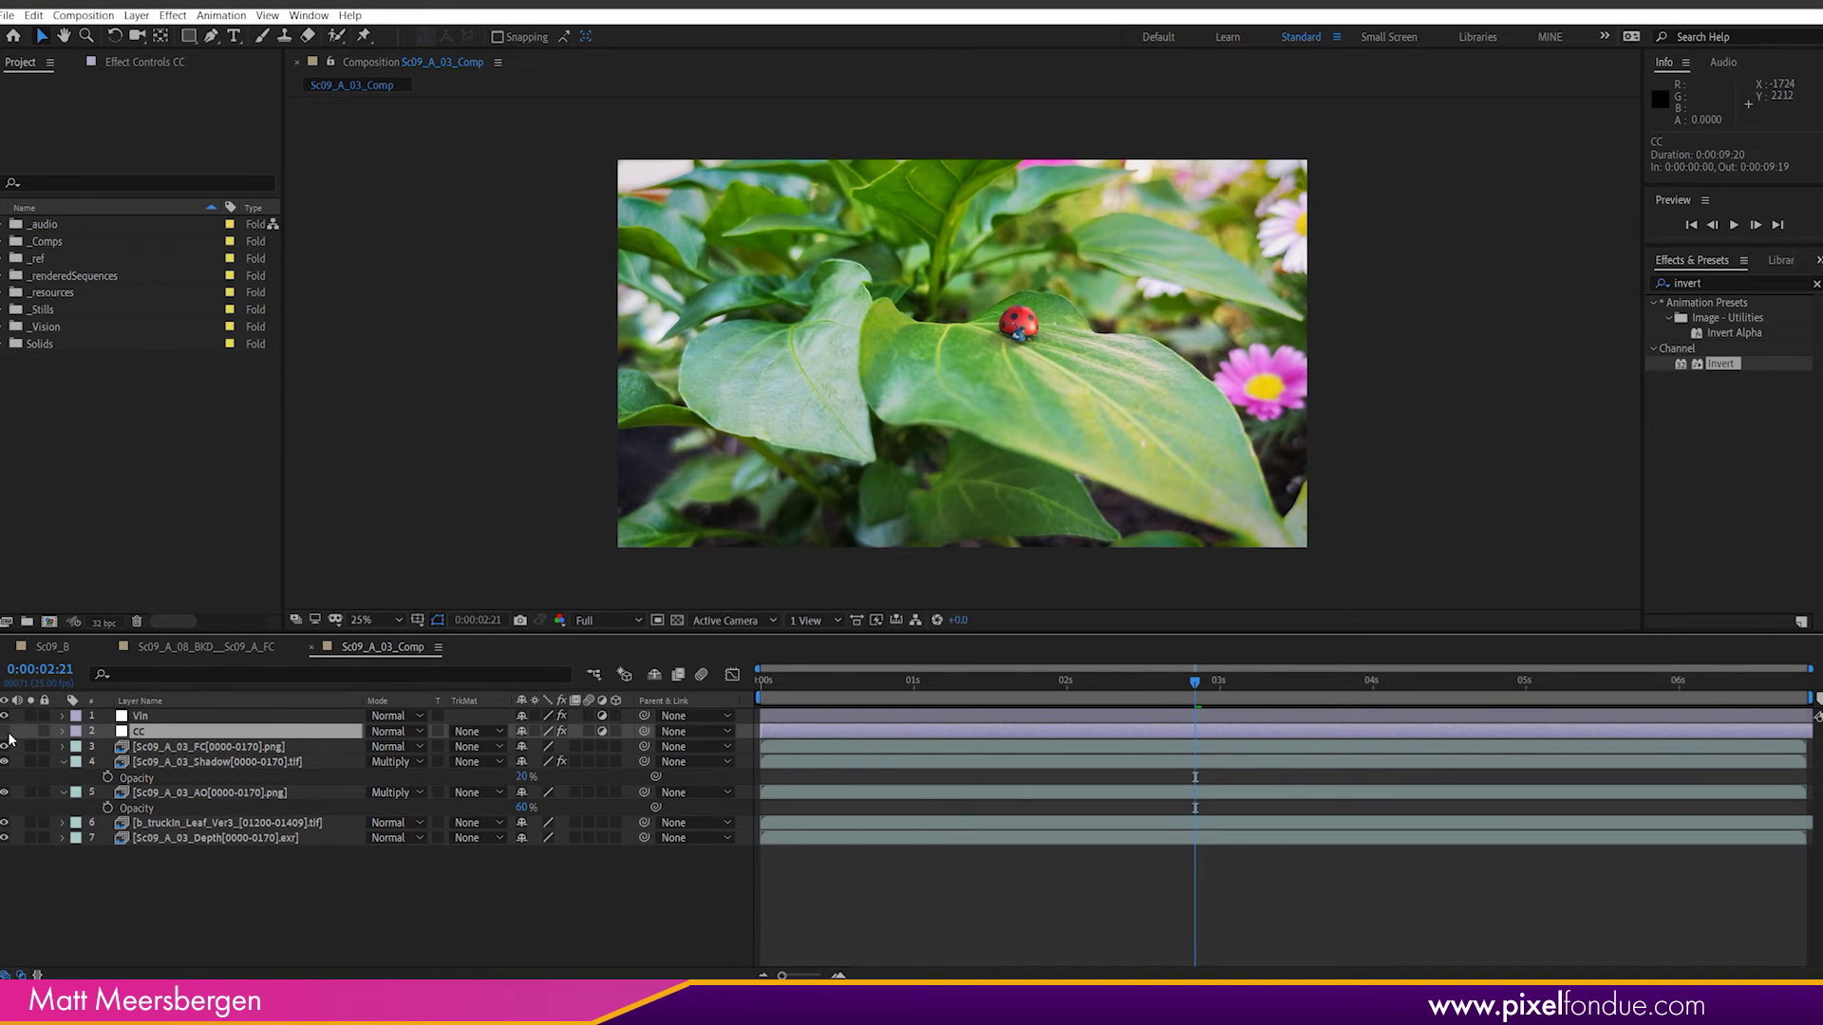
left_click(5, 731)
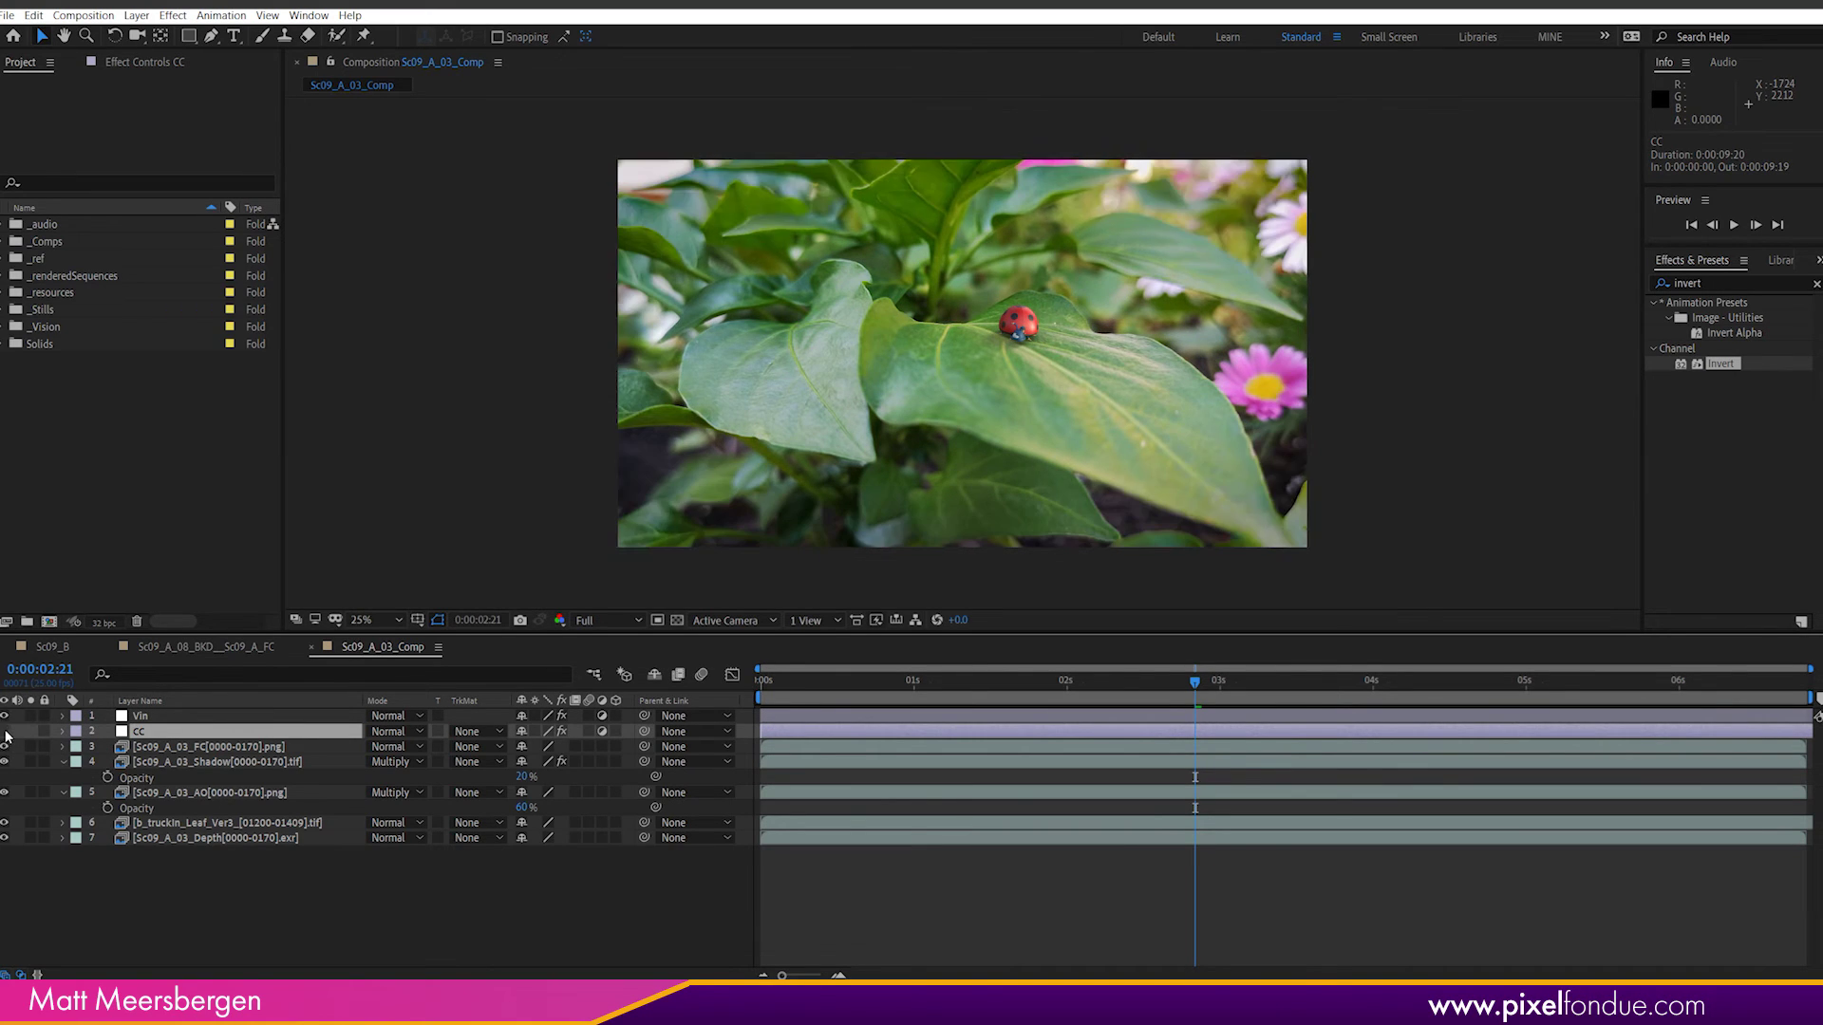
Step: Compare the finished composition with and without the Vin layer, and examine the layer's Lumetri Color vignette settings
left_click(143, 717)
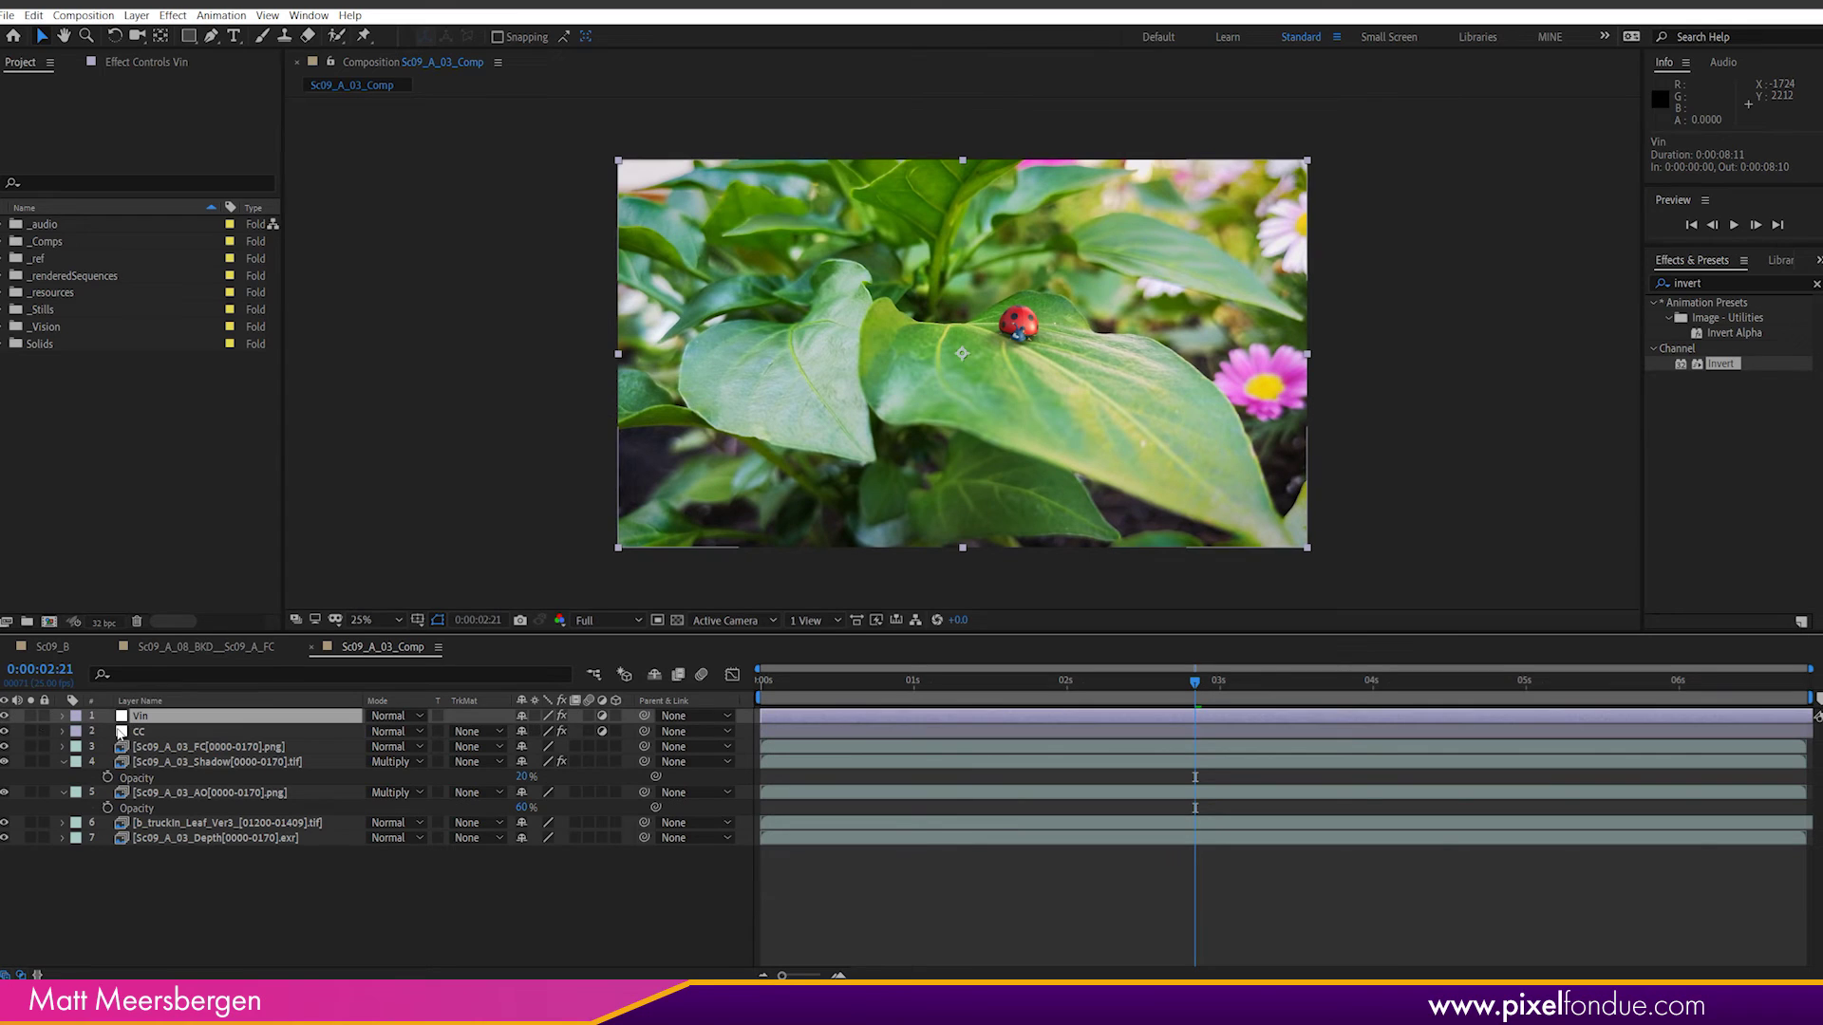
left_click(5, 717)
left_click(5, 717)
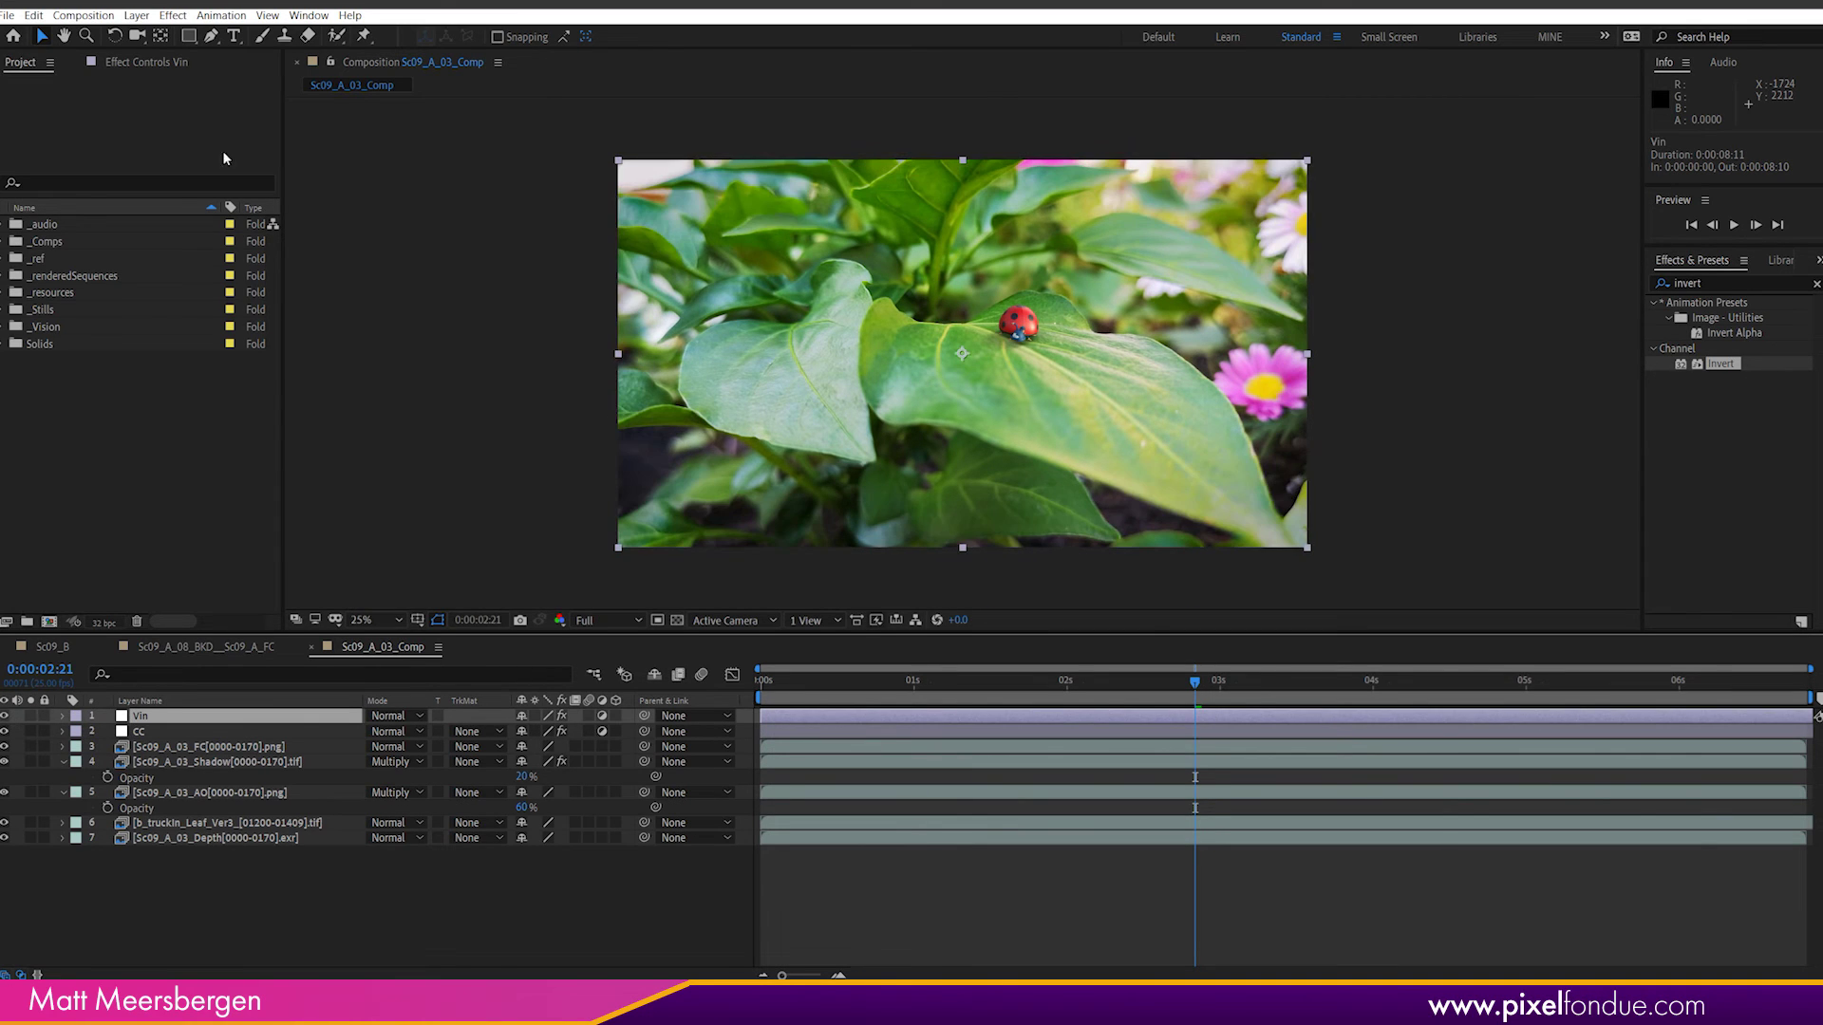
left_click(114, 62)
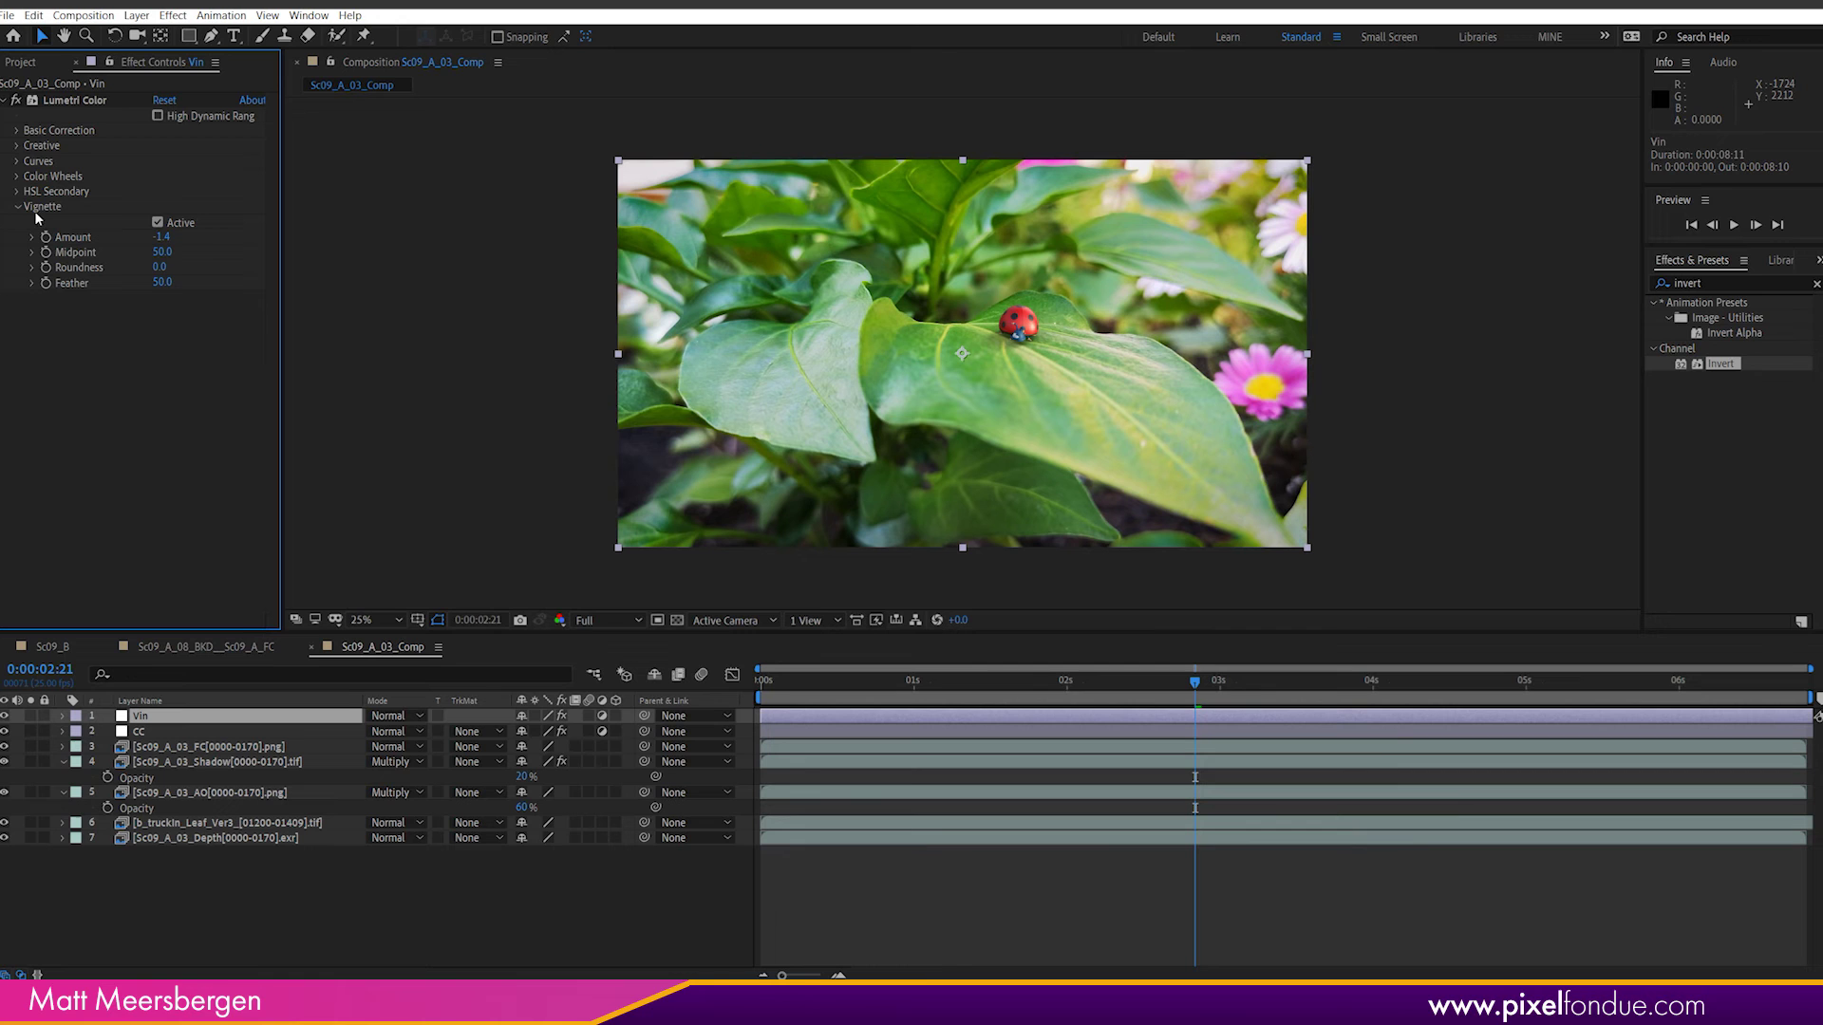
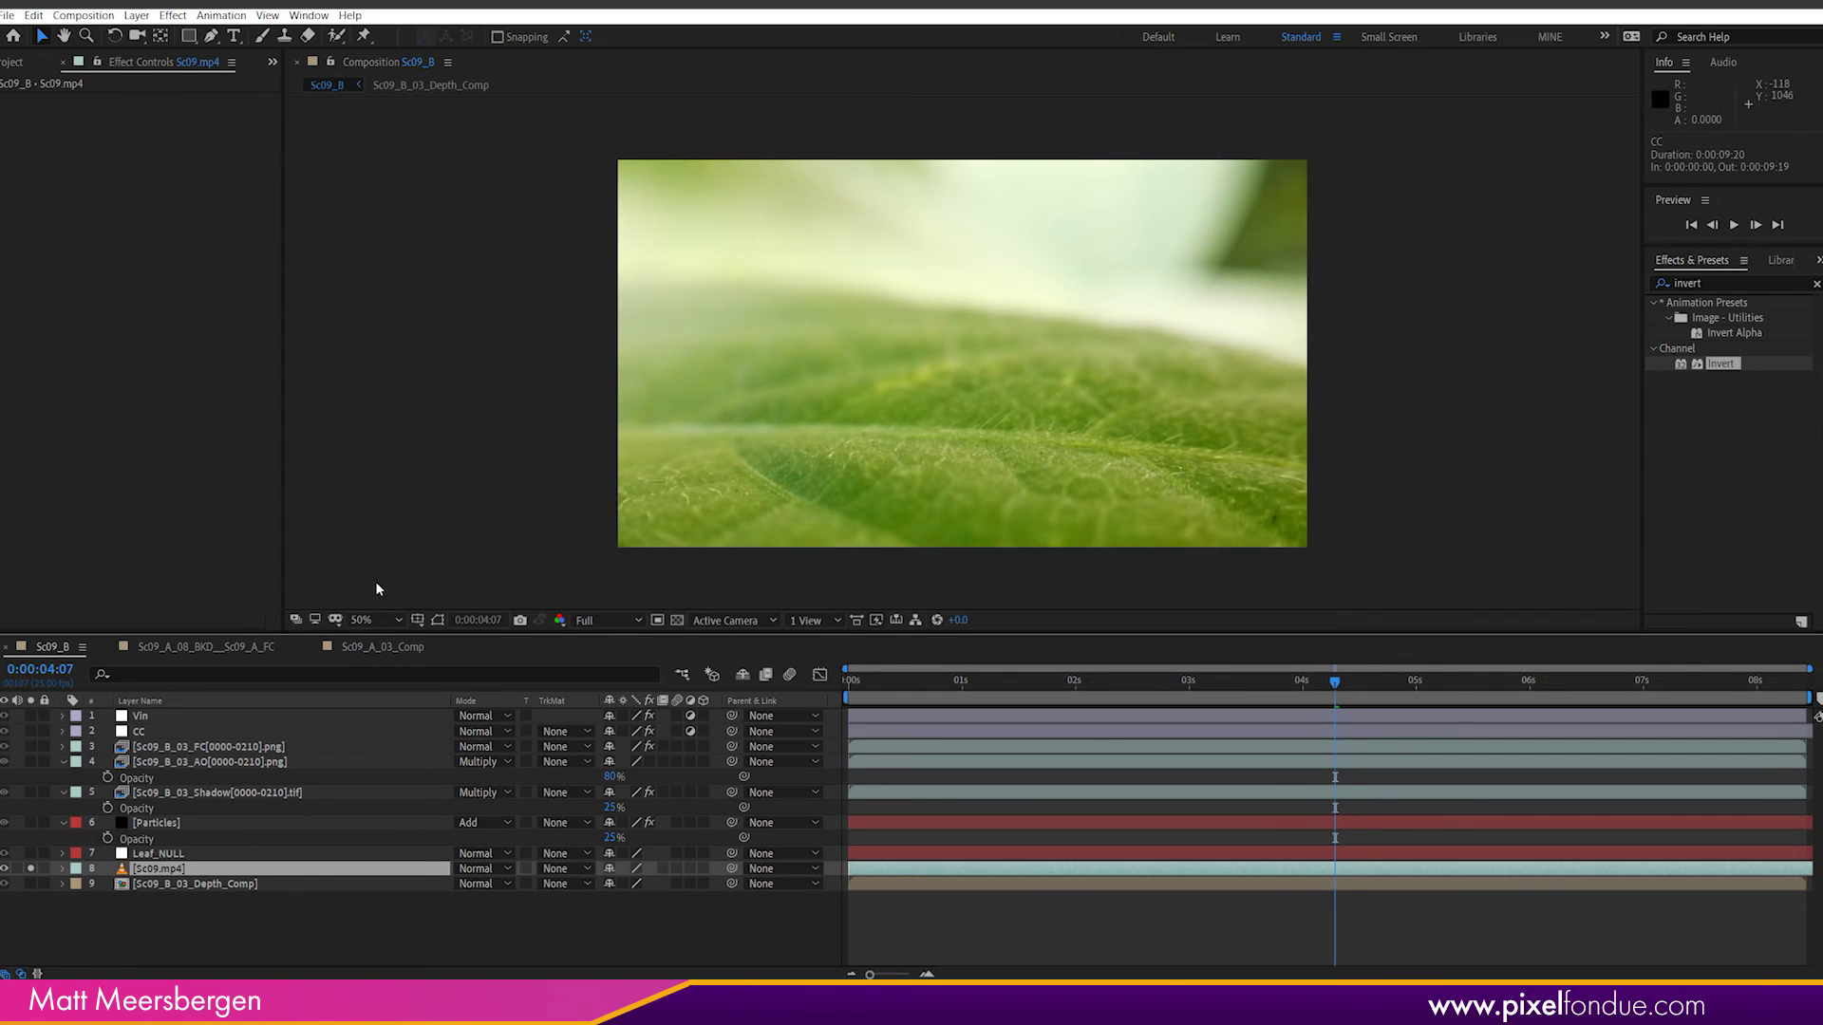
Step: Take the Sc09.mp4 layer out of solo, then collapse and hide the Particles layer
left_click(29, 883)
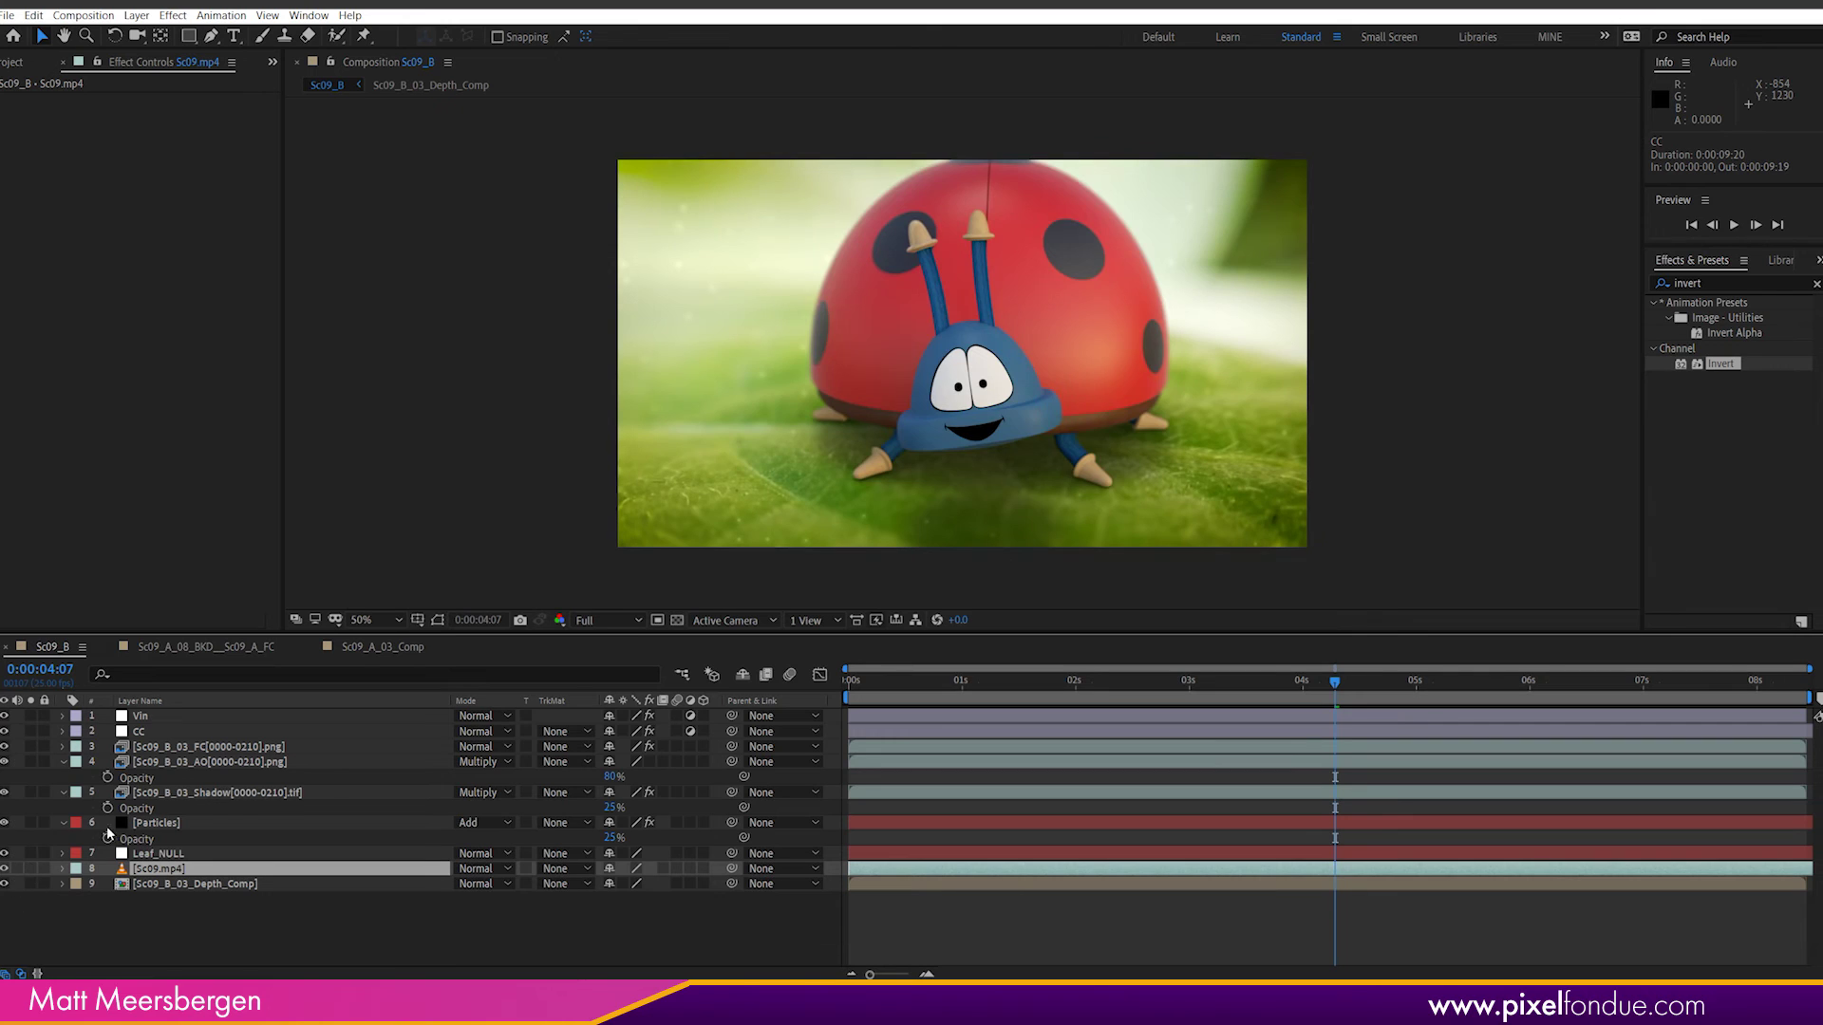
left_click(64, 823)
left_click(162, 824)
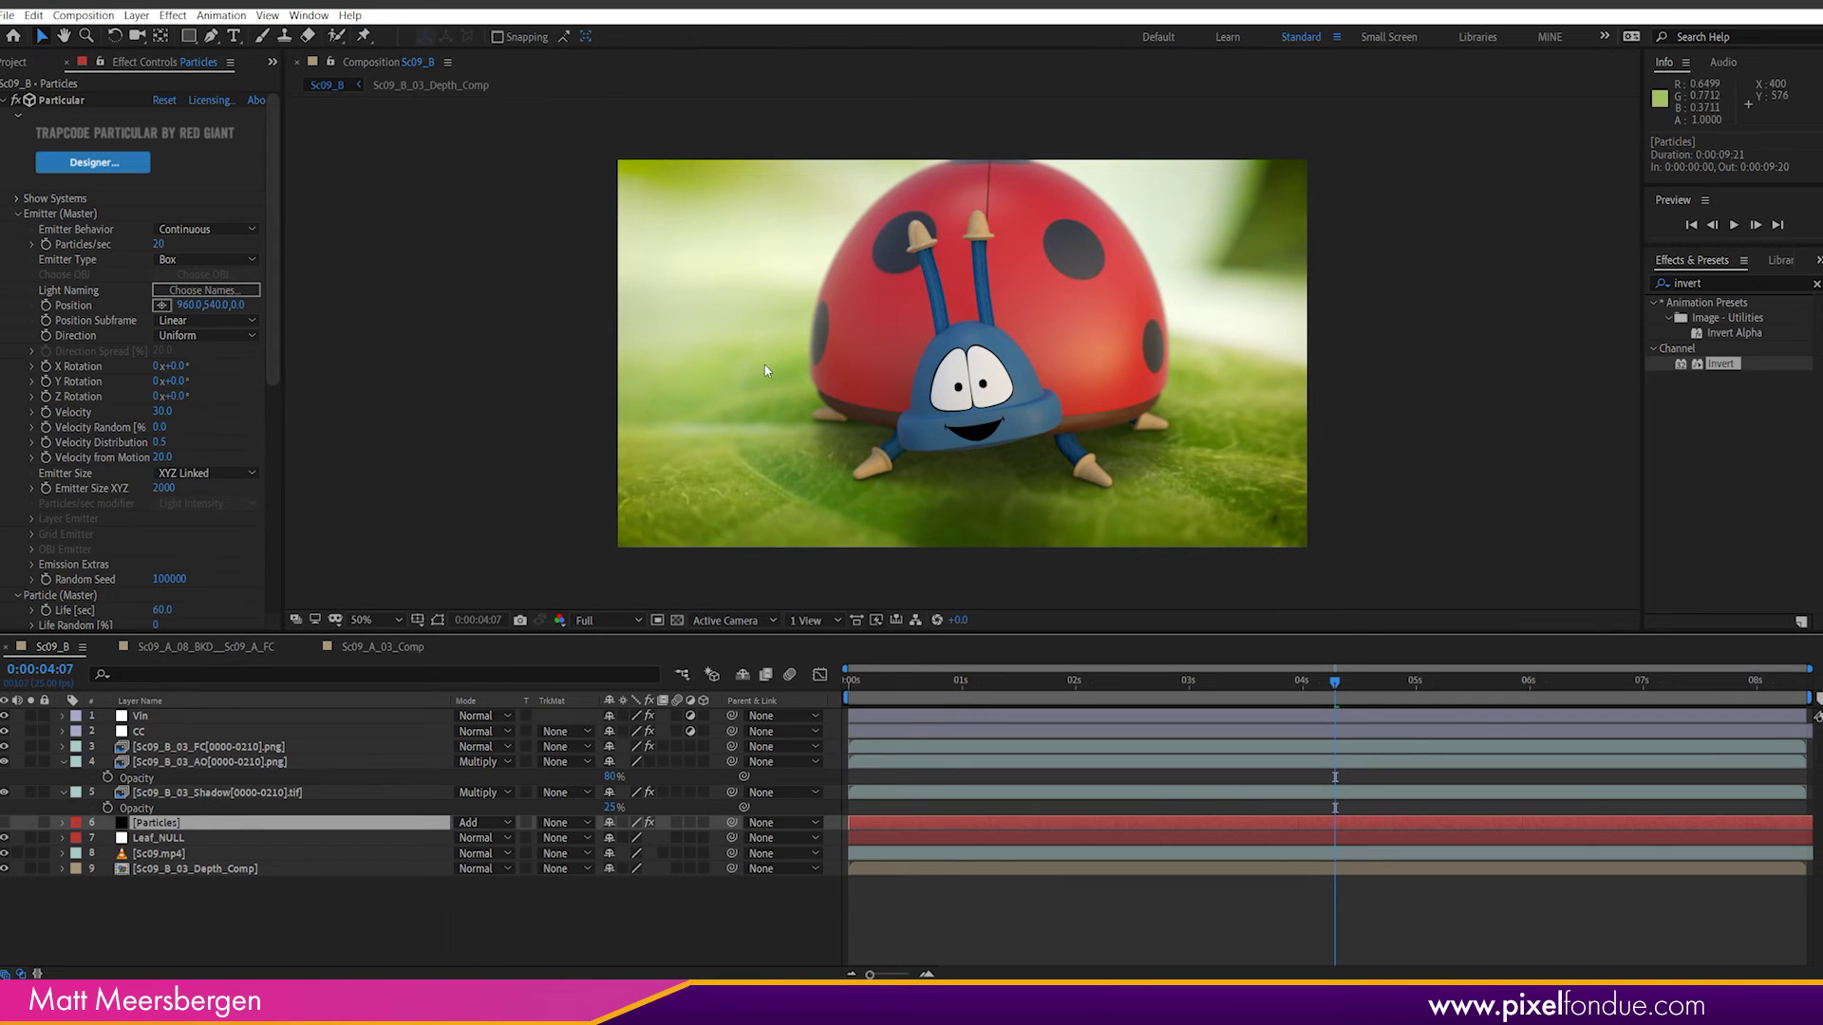
Step: Collapse the AO and Shadow layers' opacity properties and hide the CC and Vin adjustment layers
left_click(197, 793)
left_click(190, 762)
left_click(103, 748)
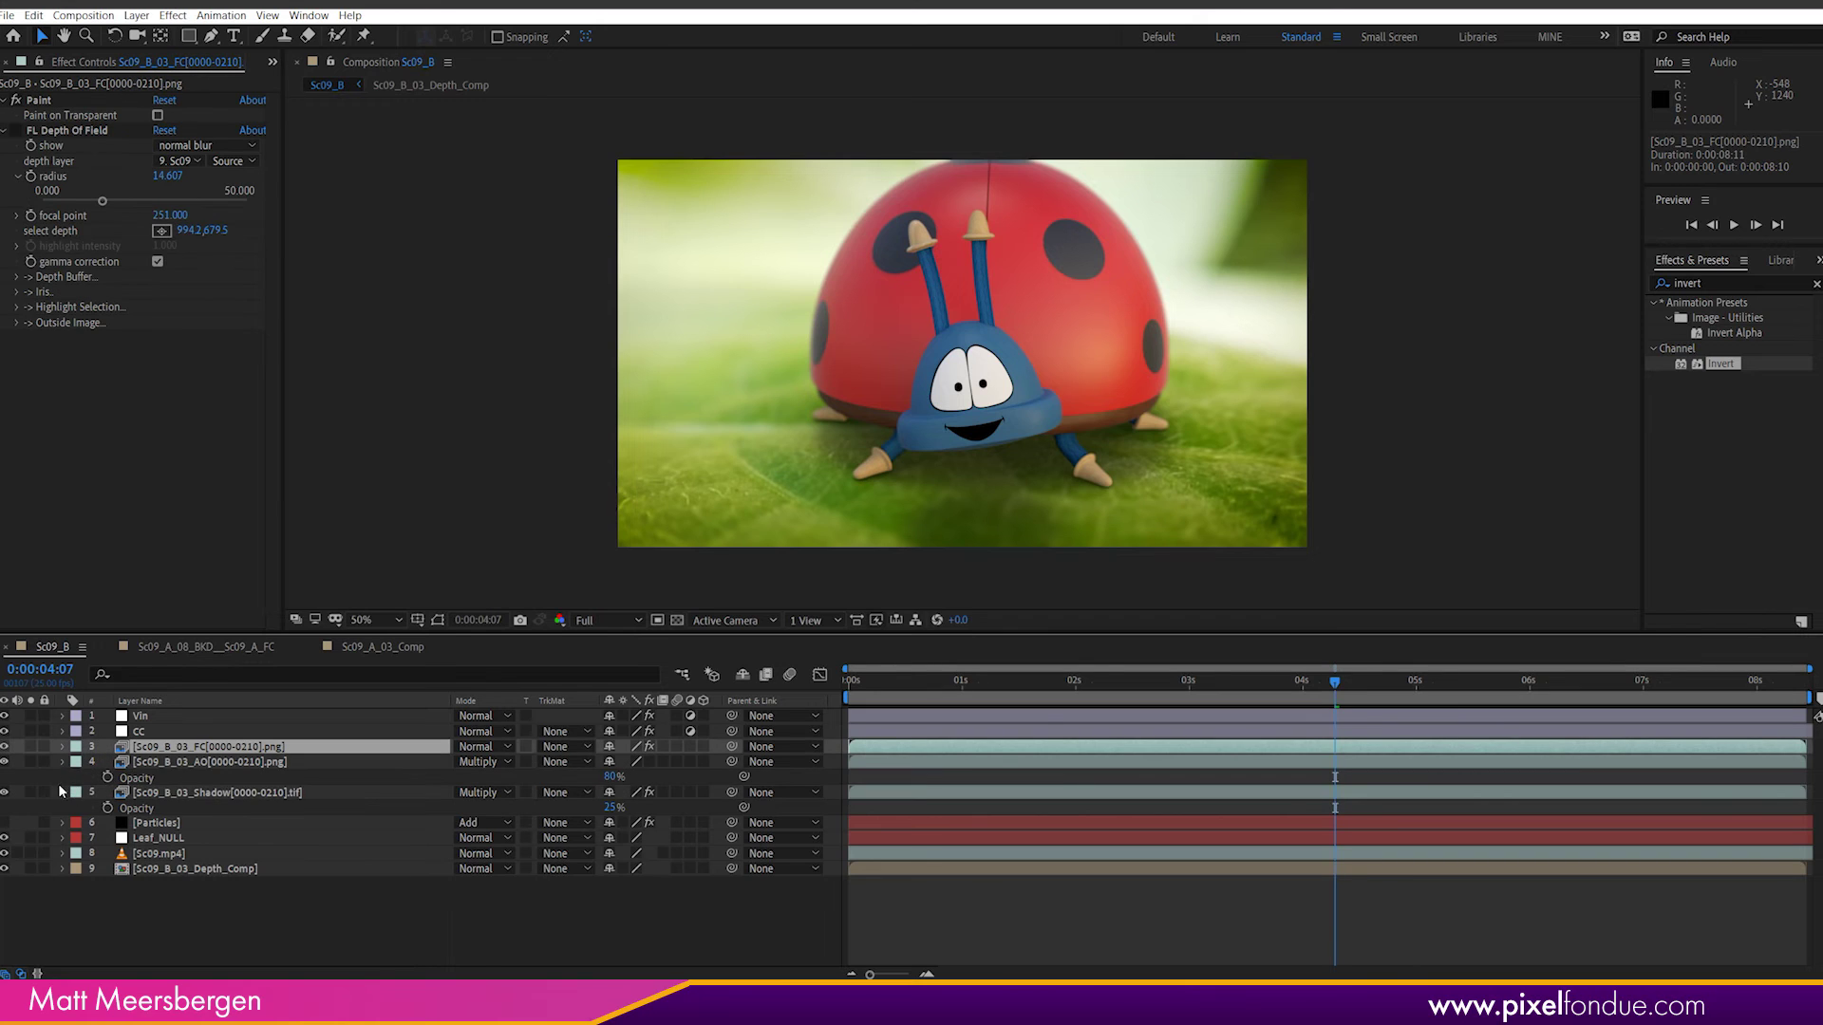
left_click(62, 761)
left_click(62, 776)
left_click_drag(4, 731, 4, 715)
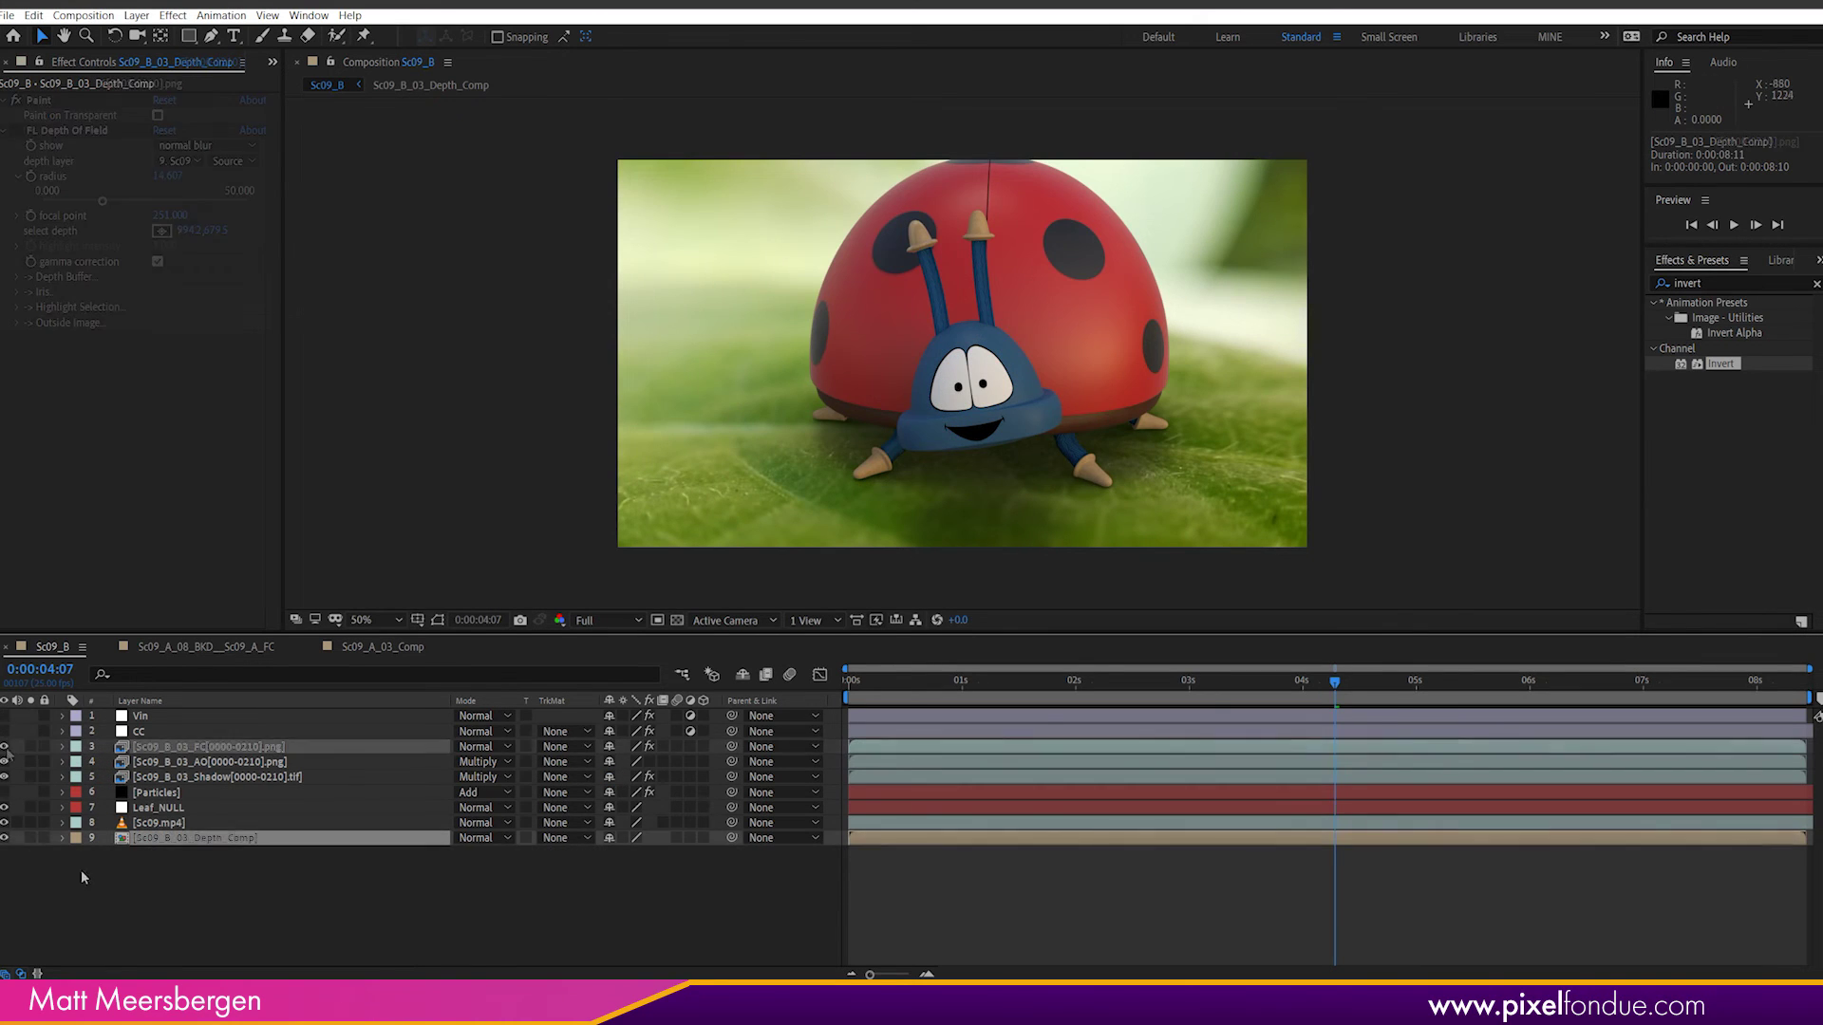
Step: Place Sc09_B_03_Depth[0000-0210].exr beneath Sc09_B_03_Depth_Comp and compare the two depth passes, leaving only the EXR layer soloed
left_click(31, 838)
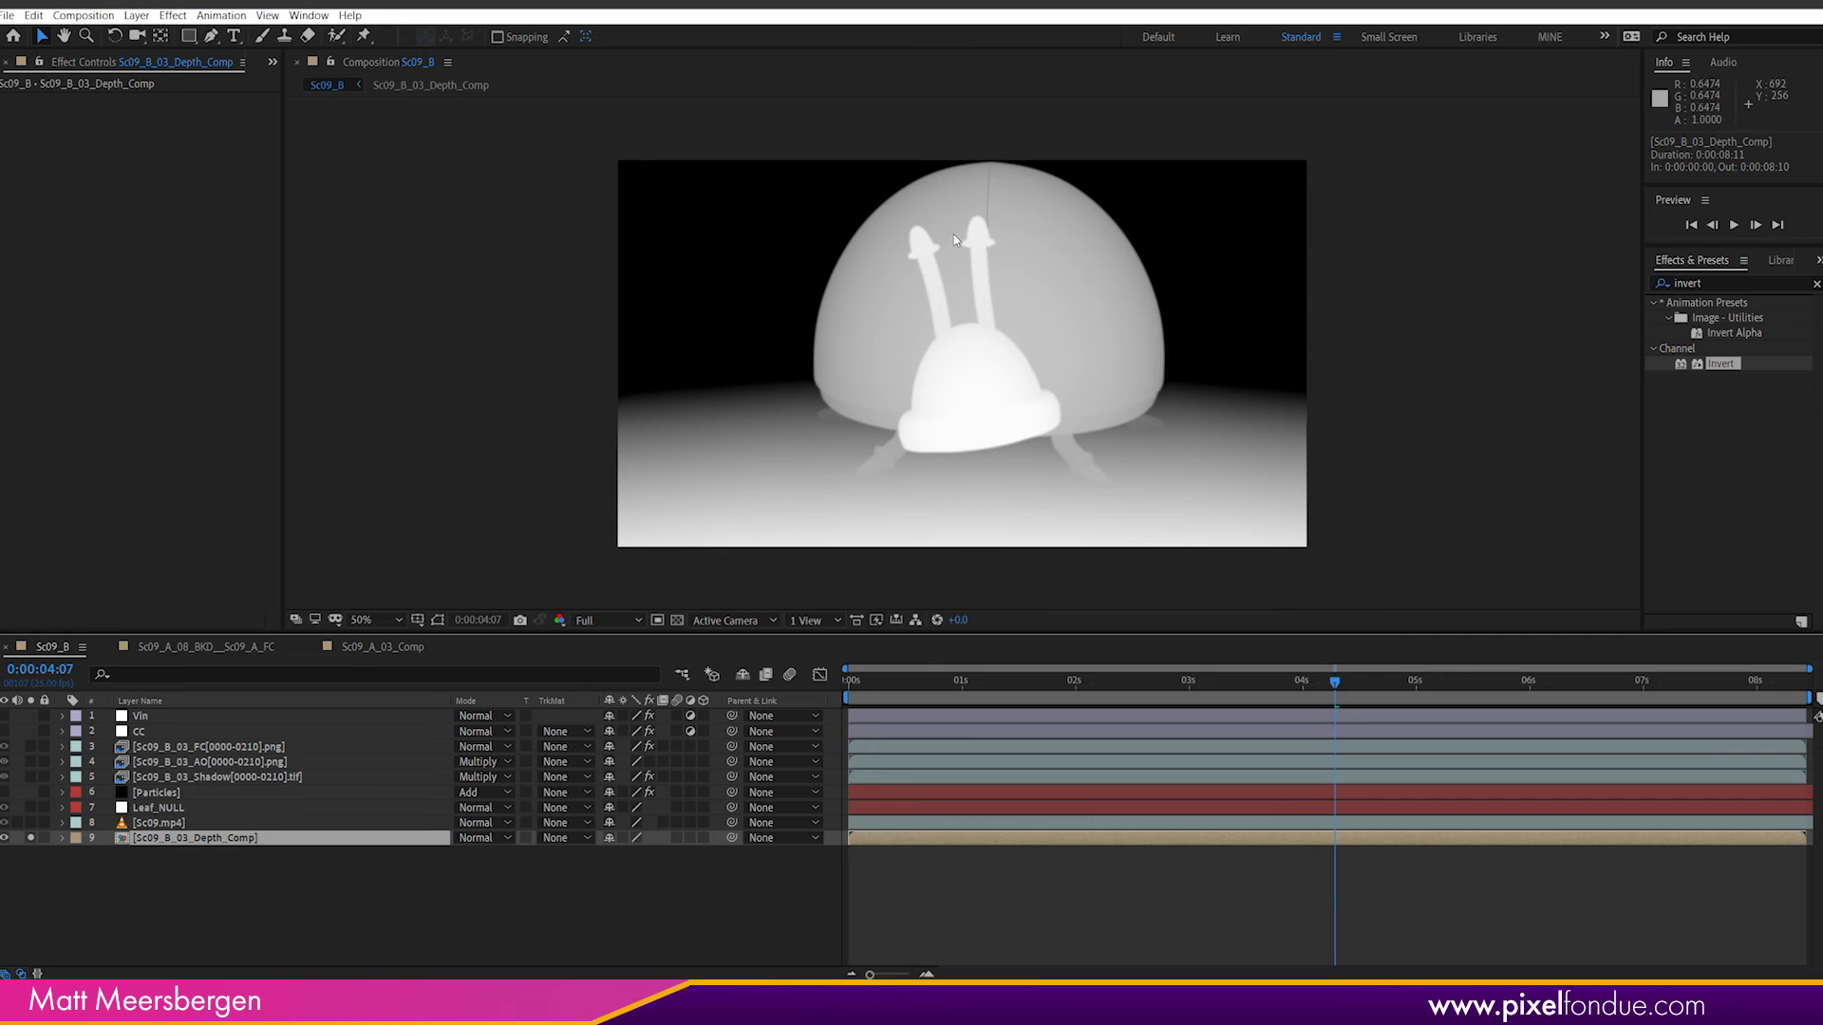
left_click(30, 837)
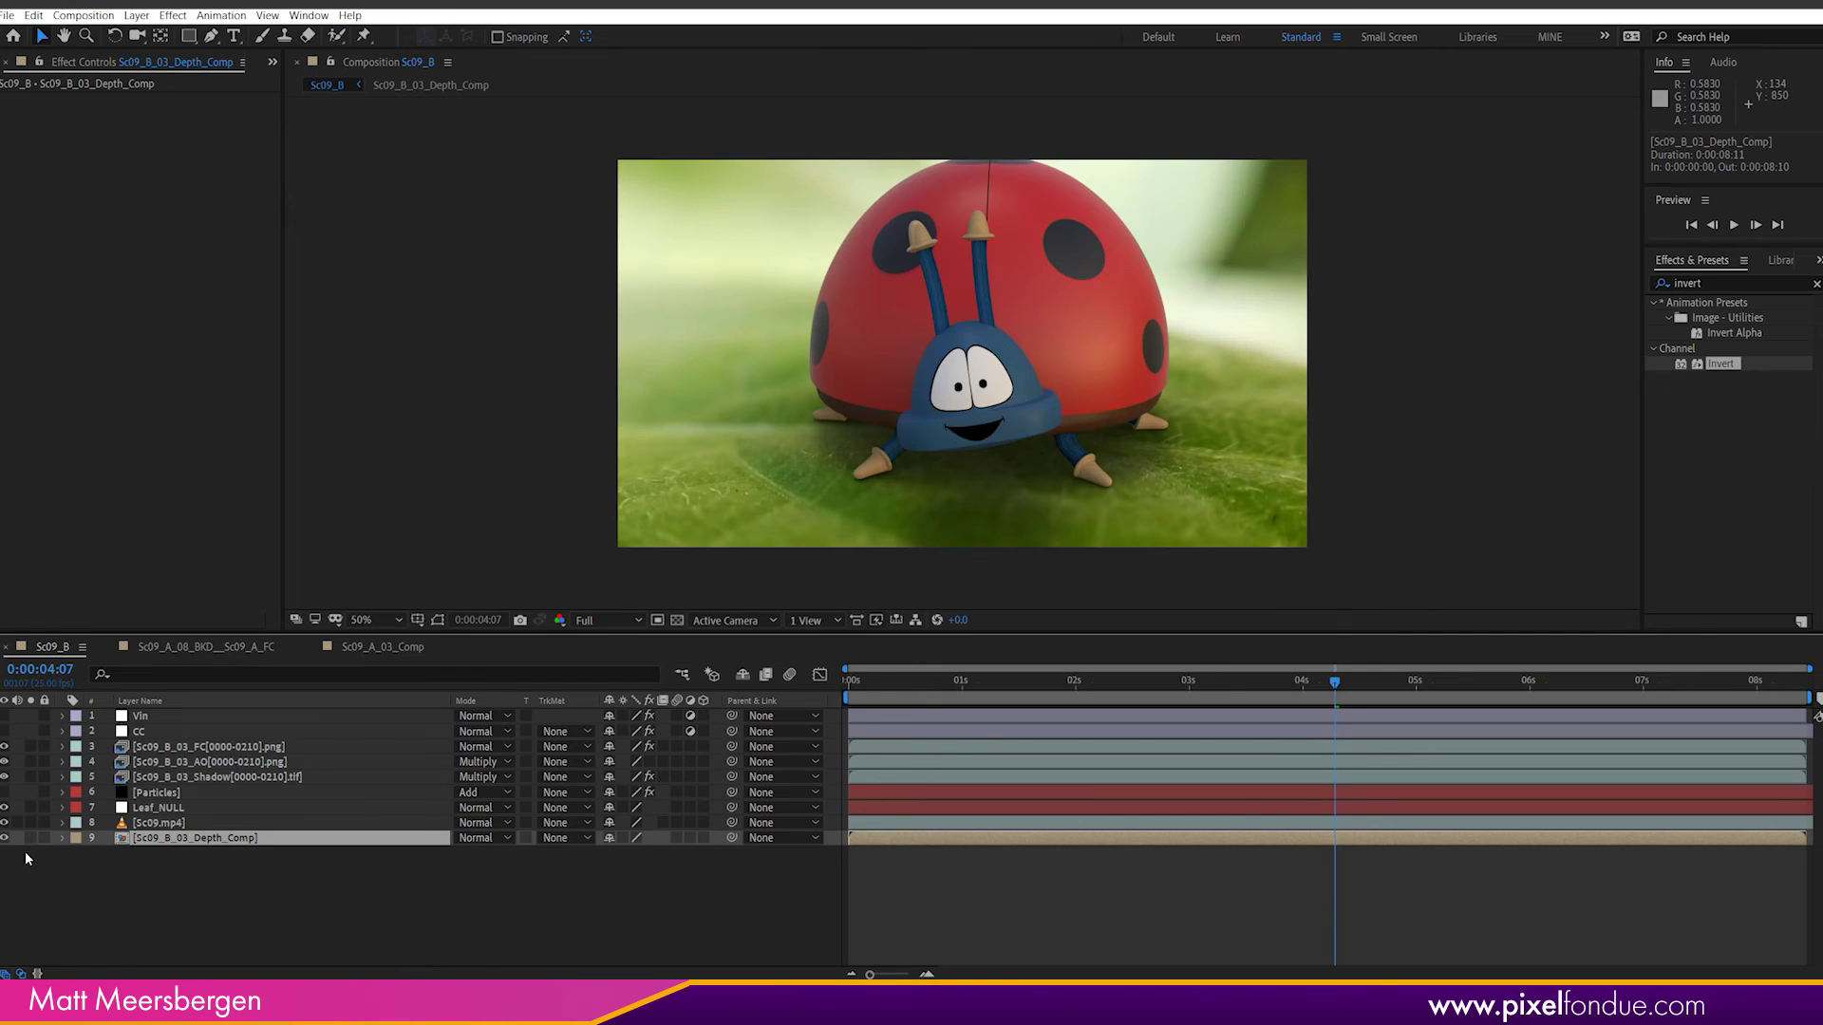
left_click(272, 62)
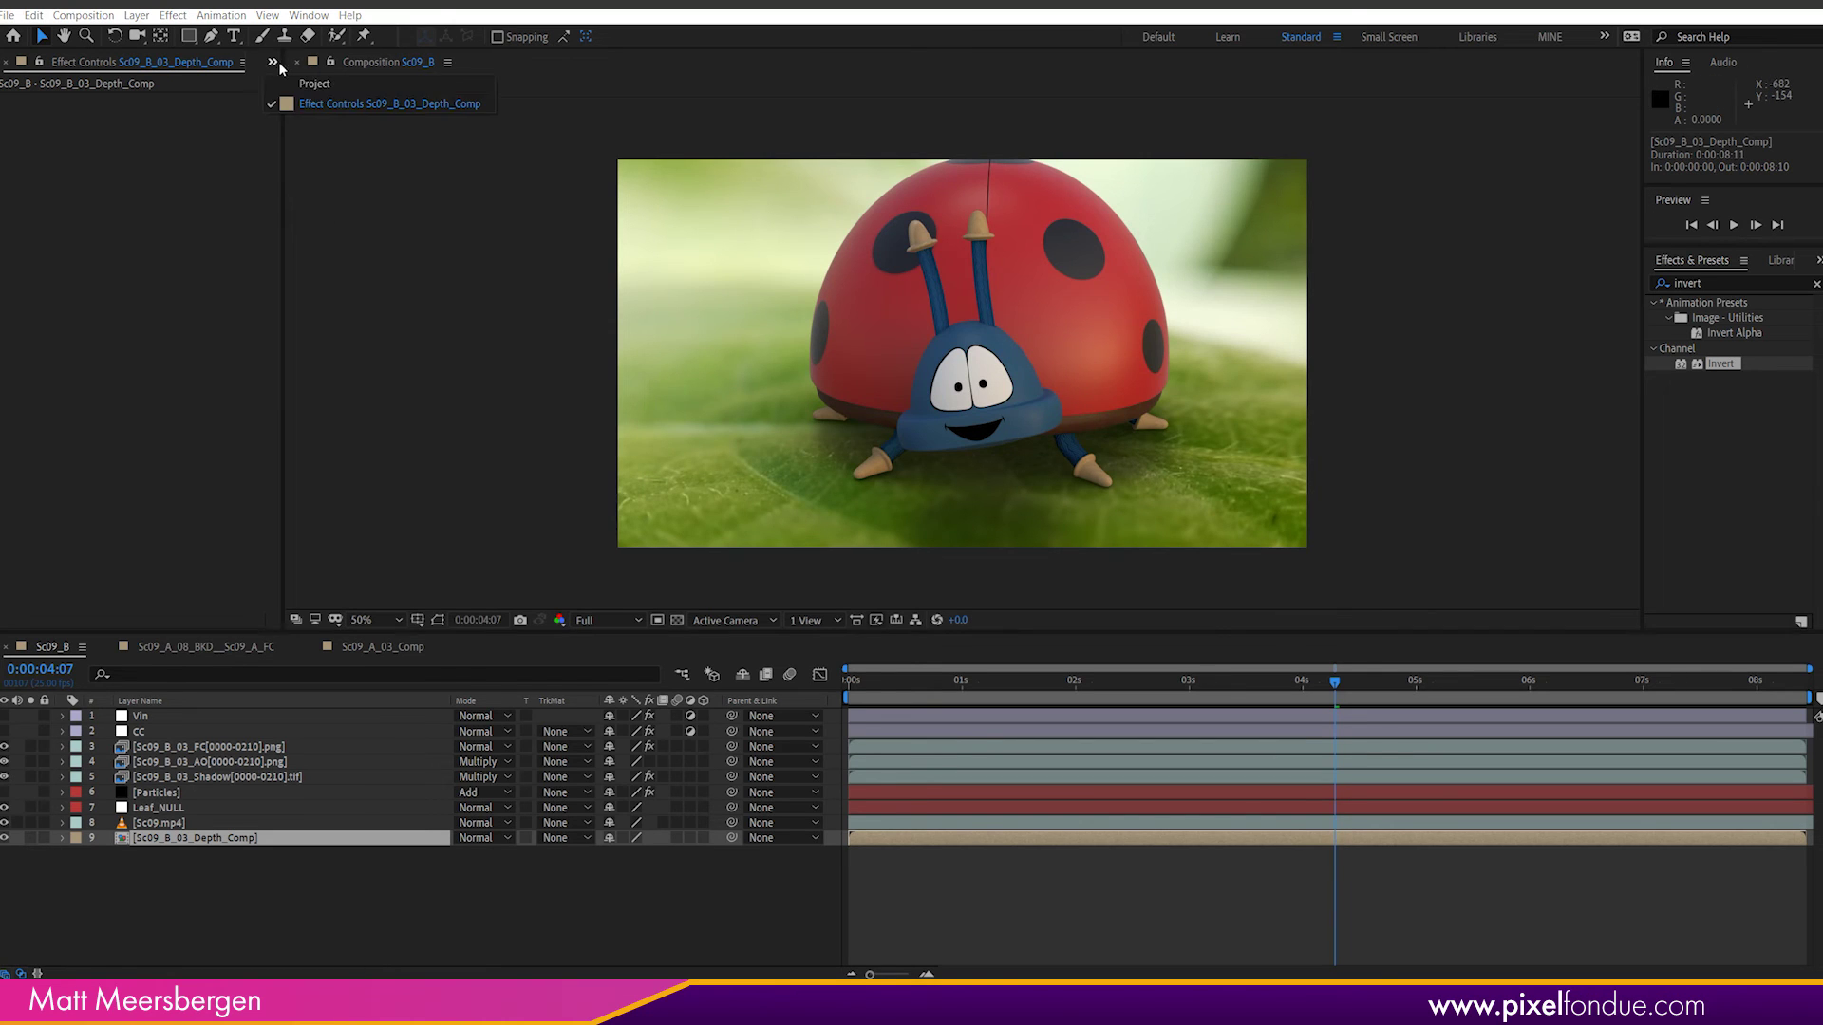
left_click(306, 83)
left_click(3, 276)
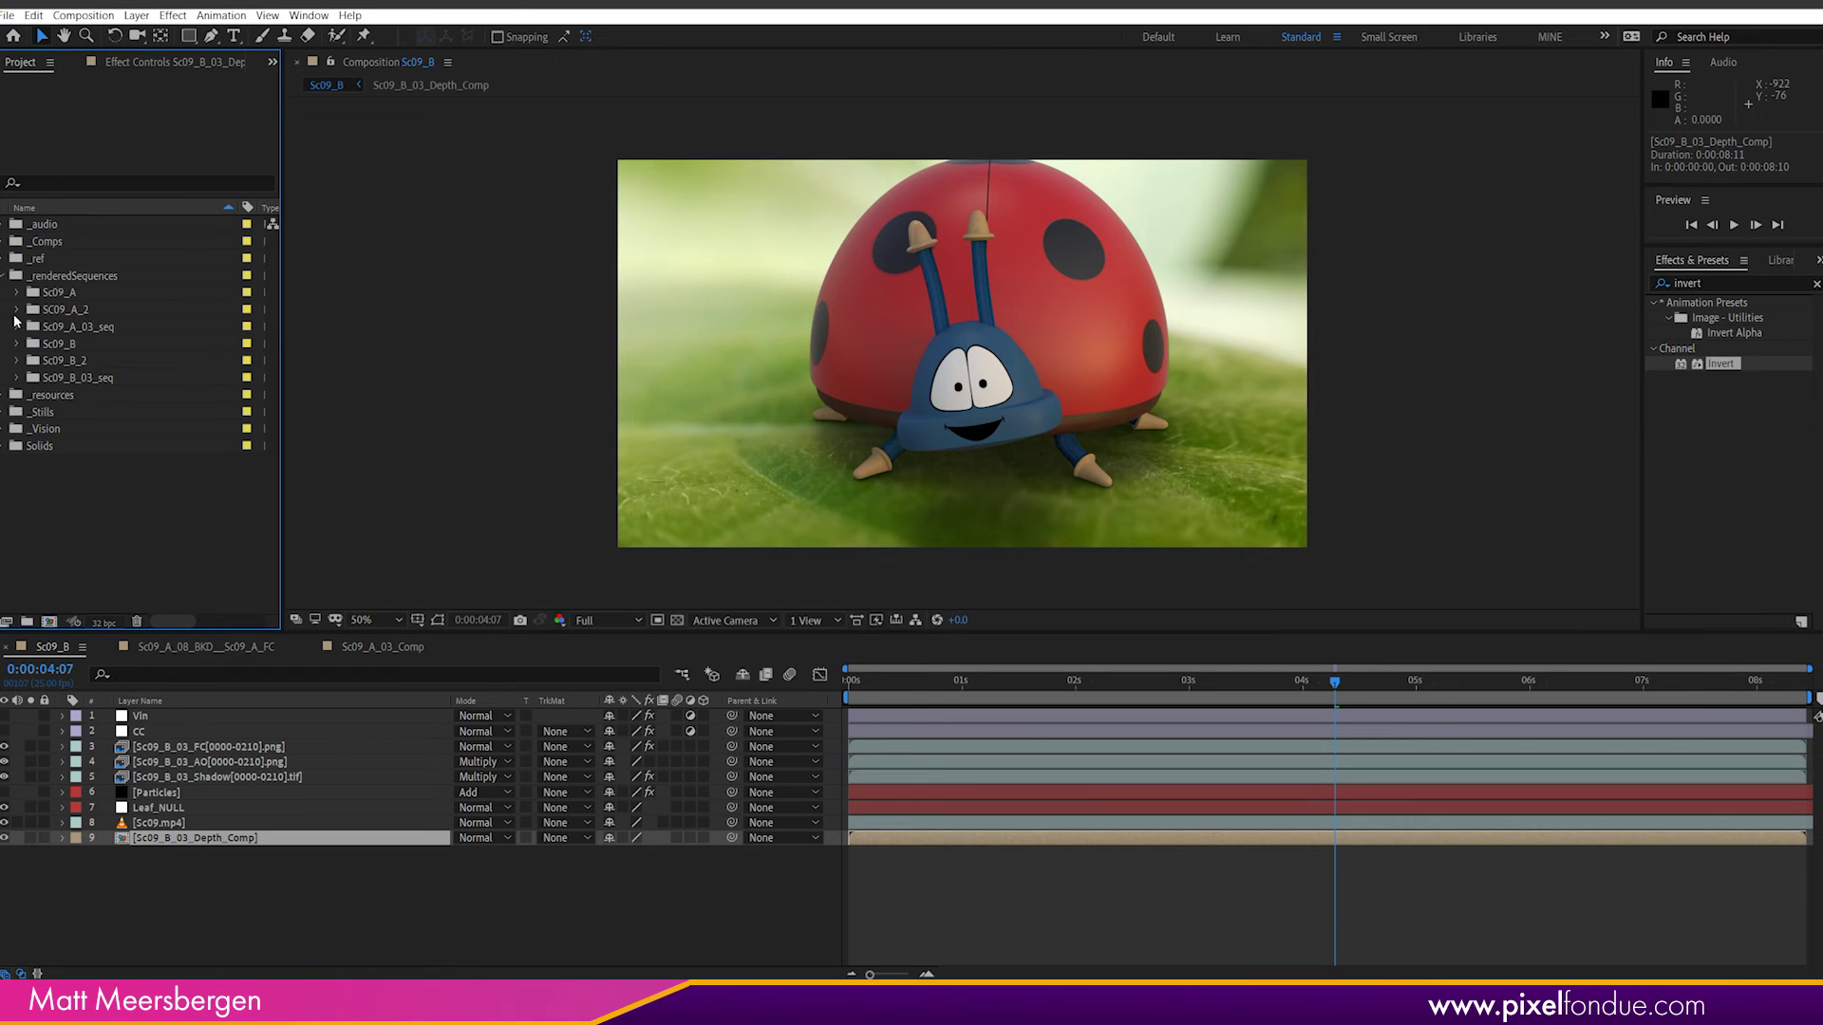
left_click(17, 377)
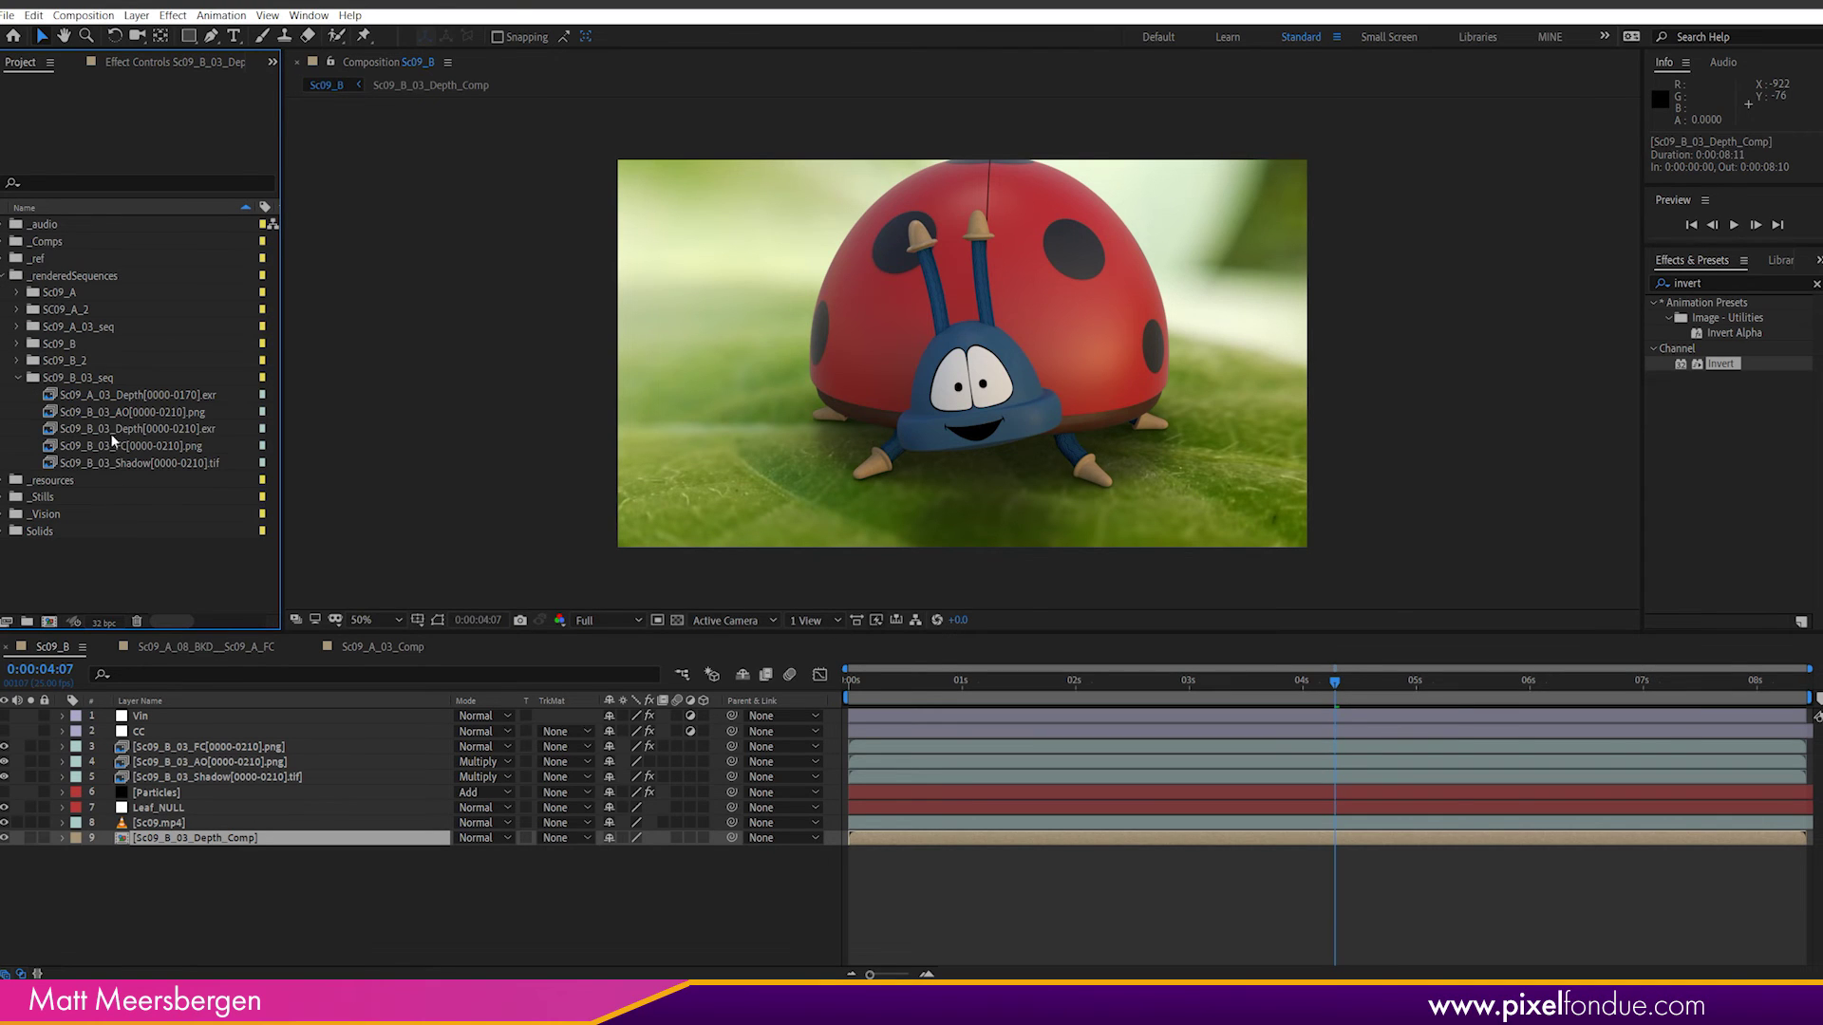
left_click_drag(105, 430, 58, 841)
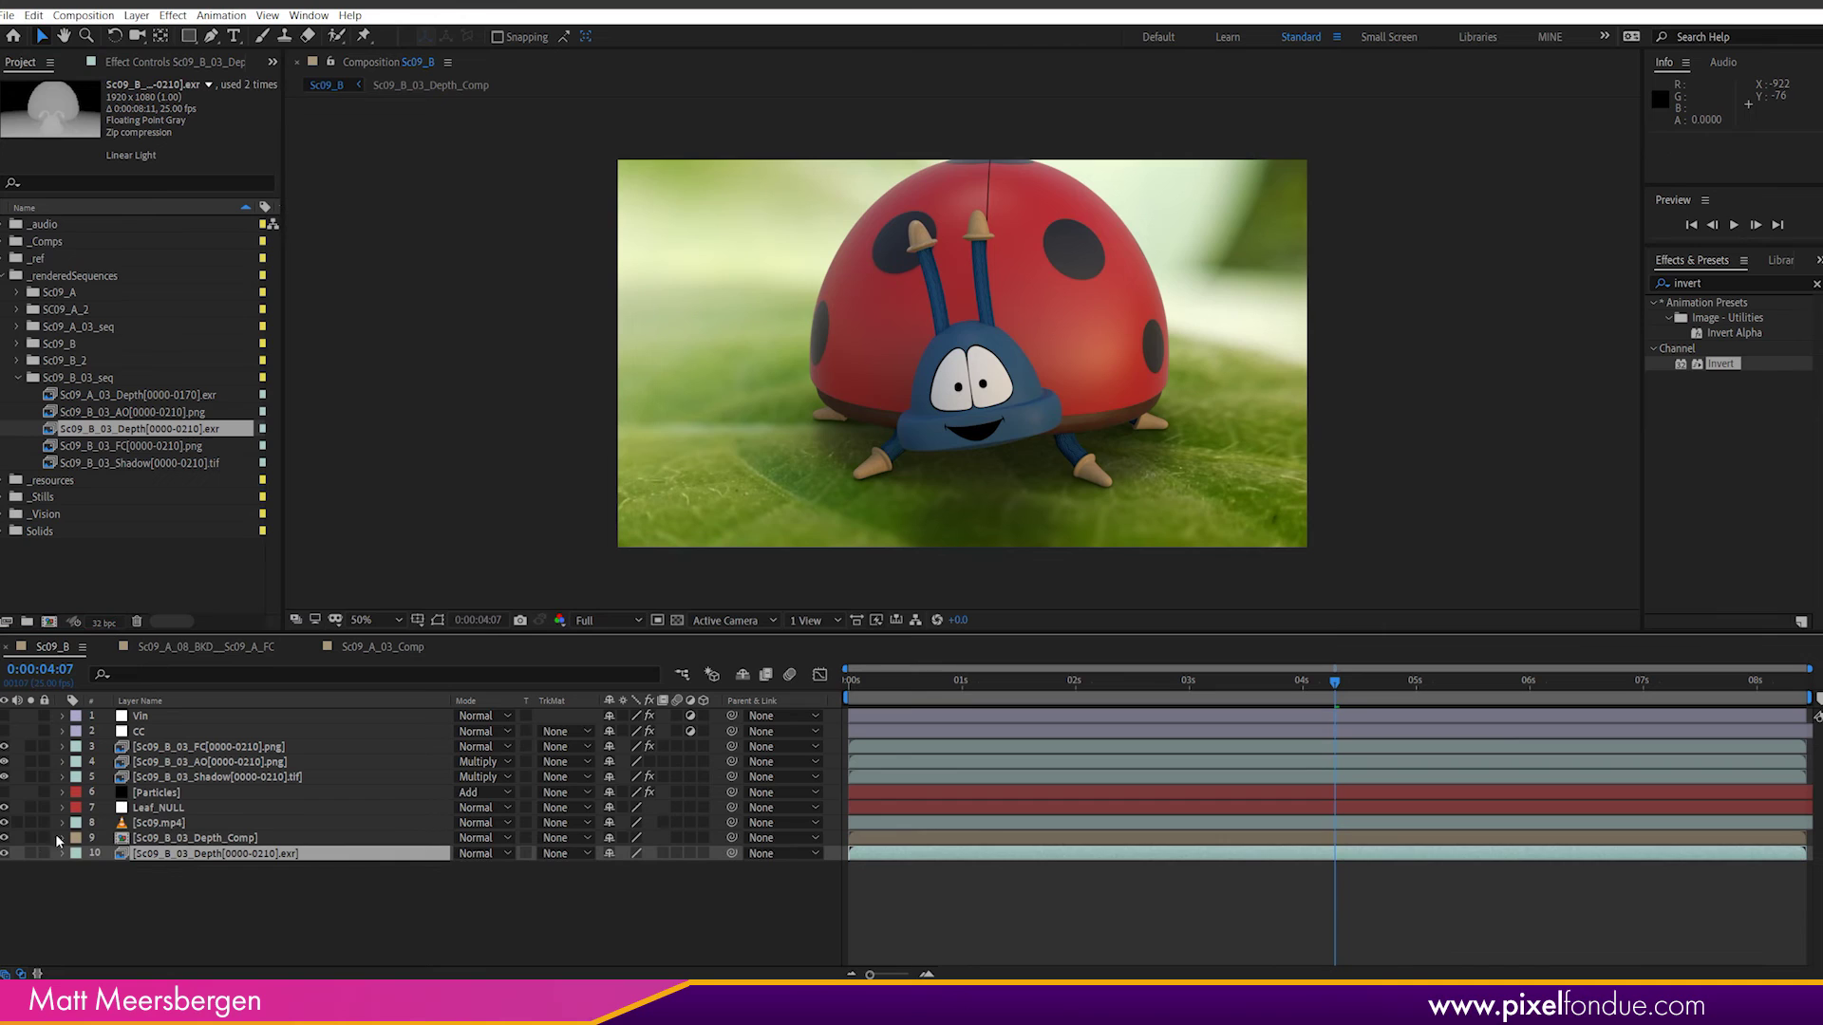
left_click(31, 843)
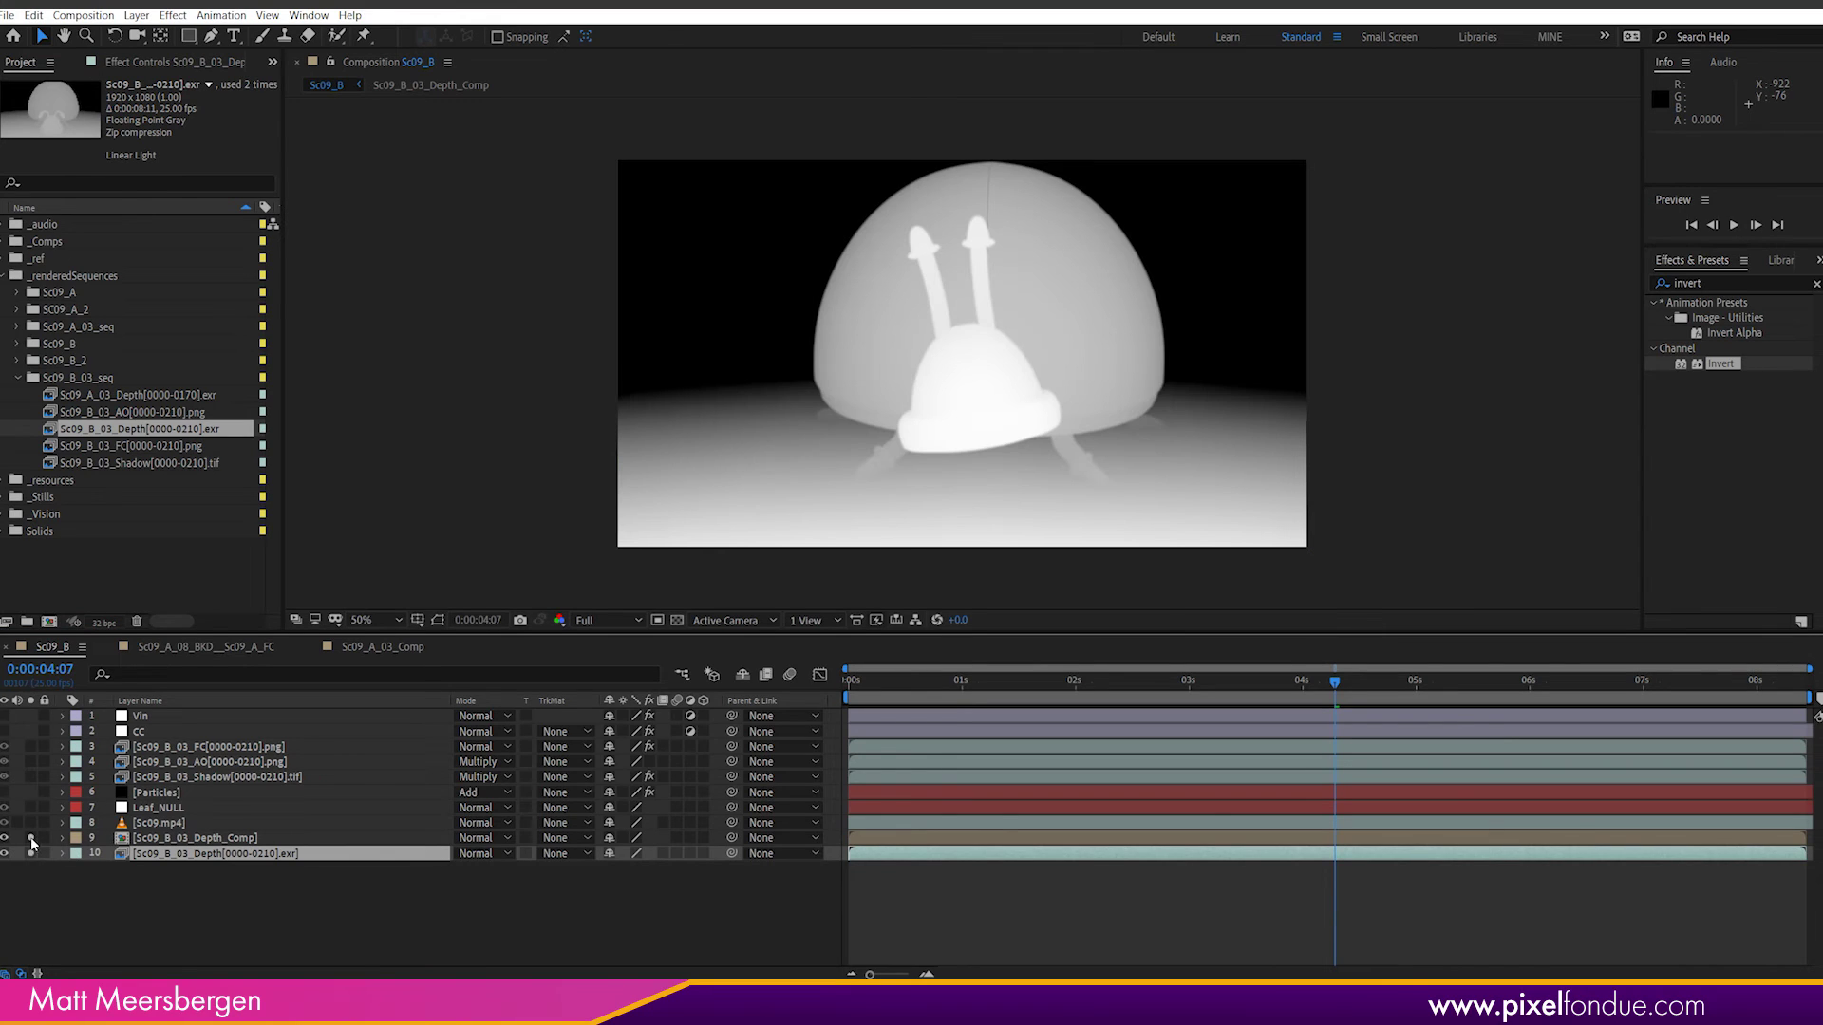
left_click(30, 852, "alt")
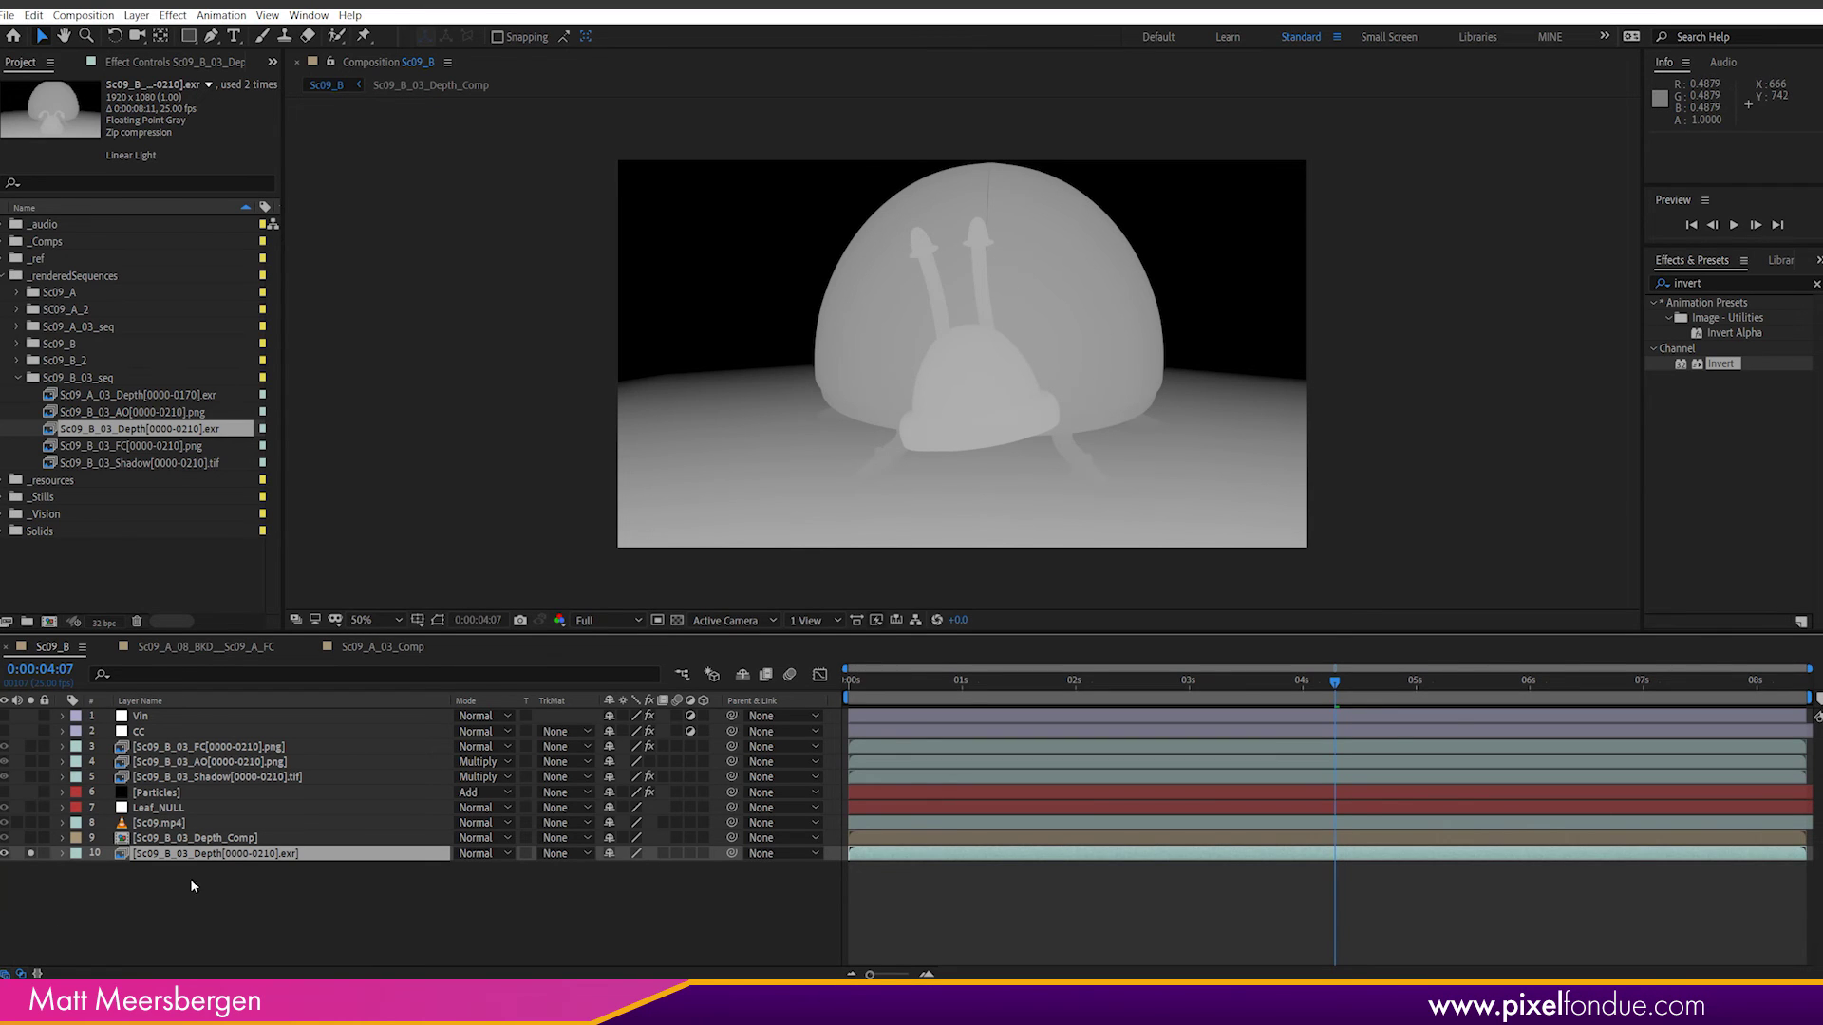
Step: Add an Exposure effect to the depth EXR layer with Exposure 1.50, Offset -0.1777 and Gamma Correction 0.33
left_click(179, 16)
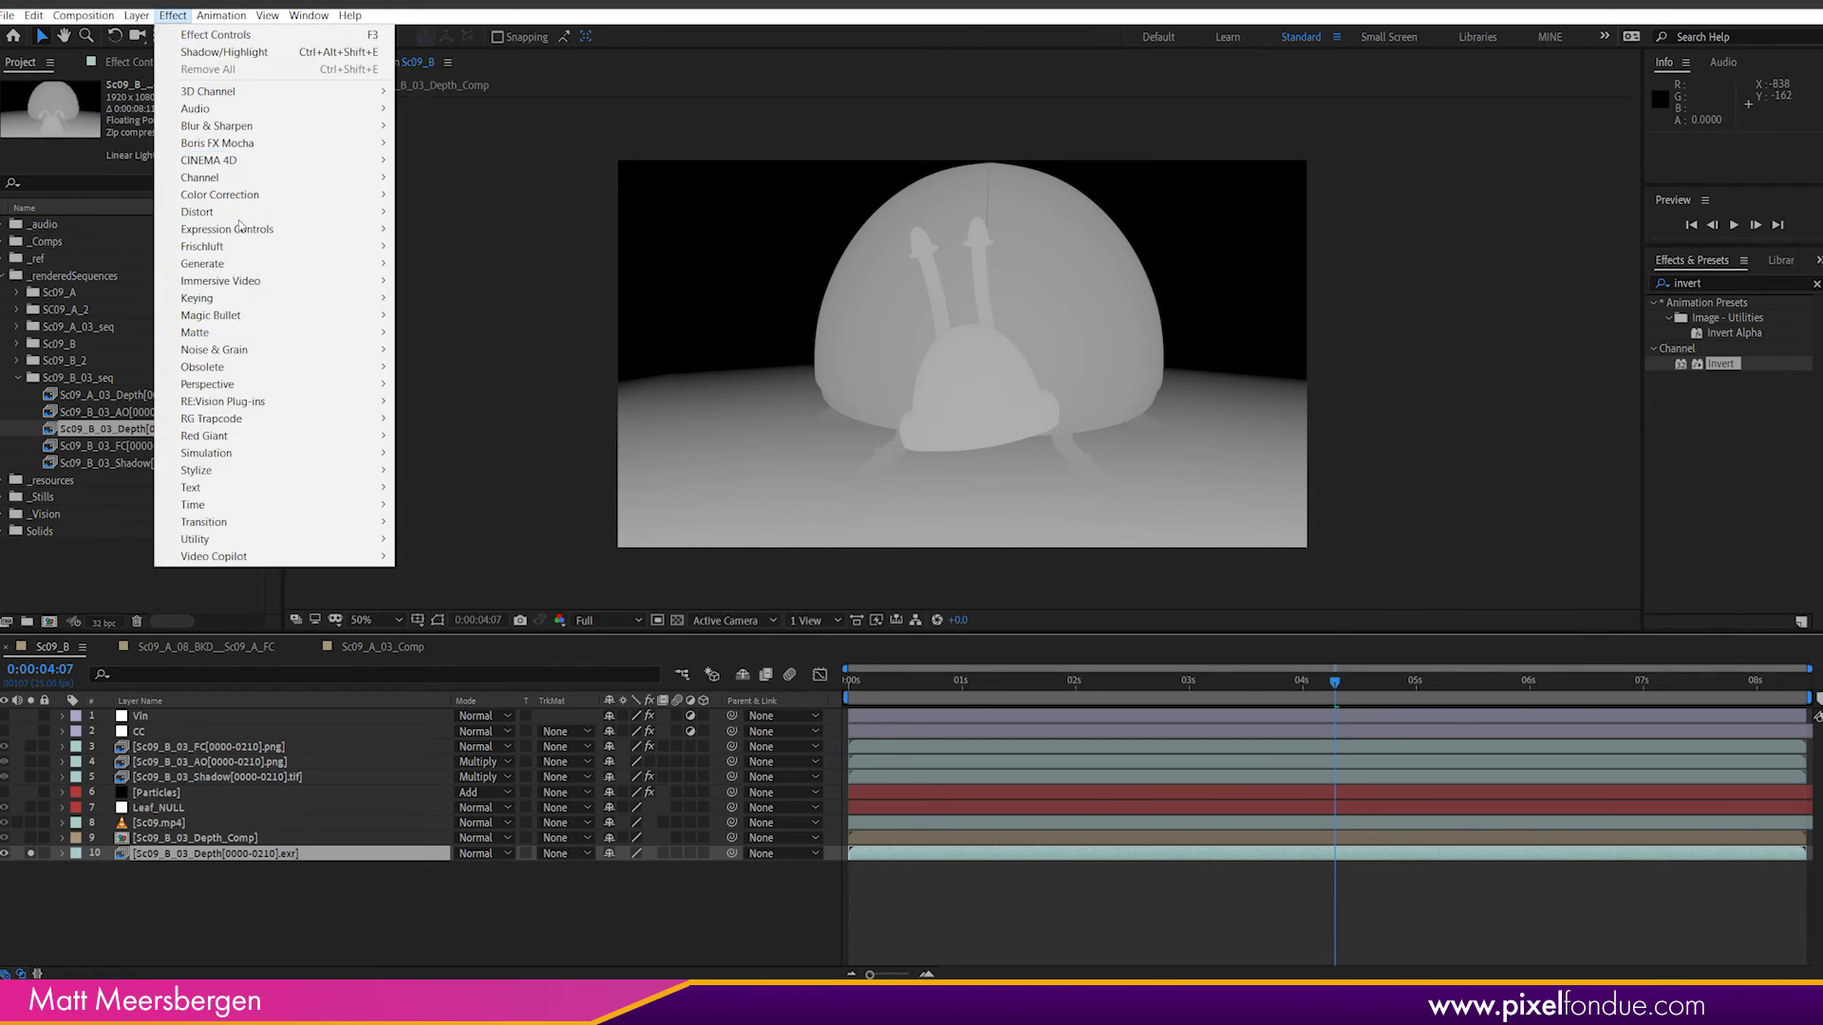
mouse_move(248, 197)
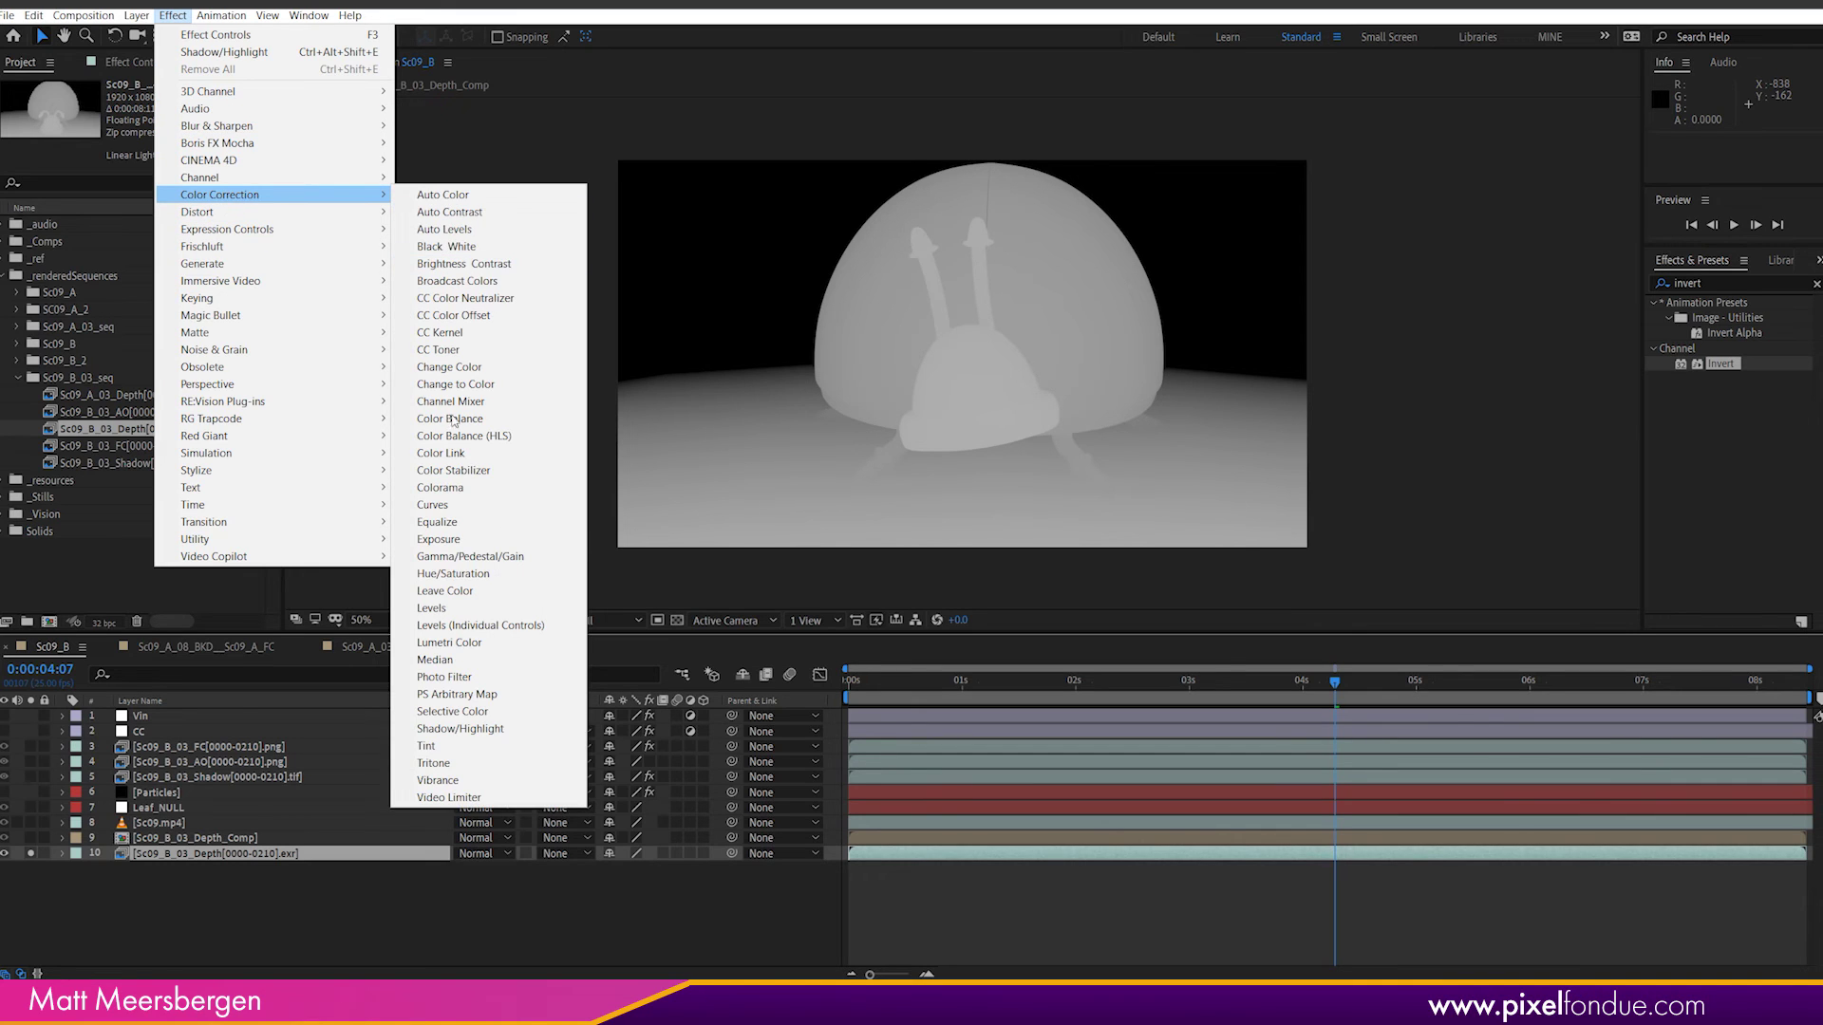
left_click(439, 539)
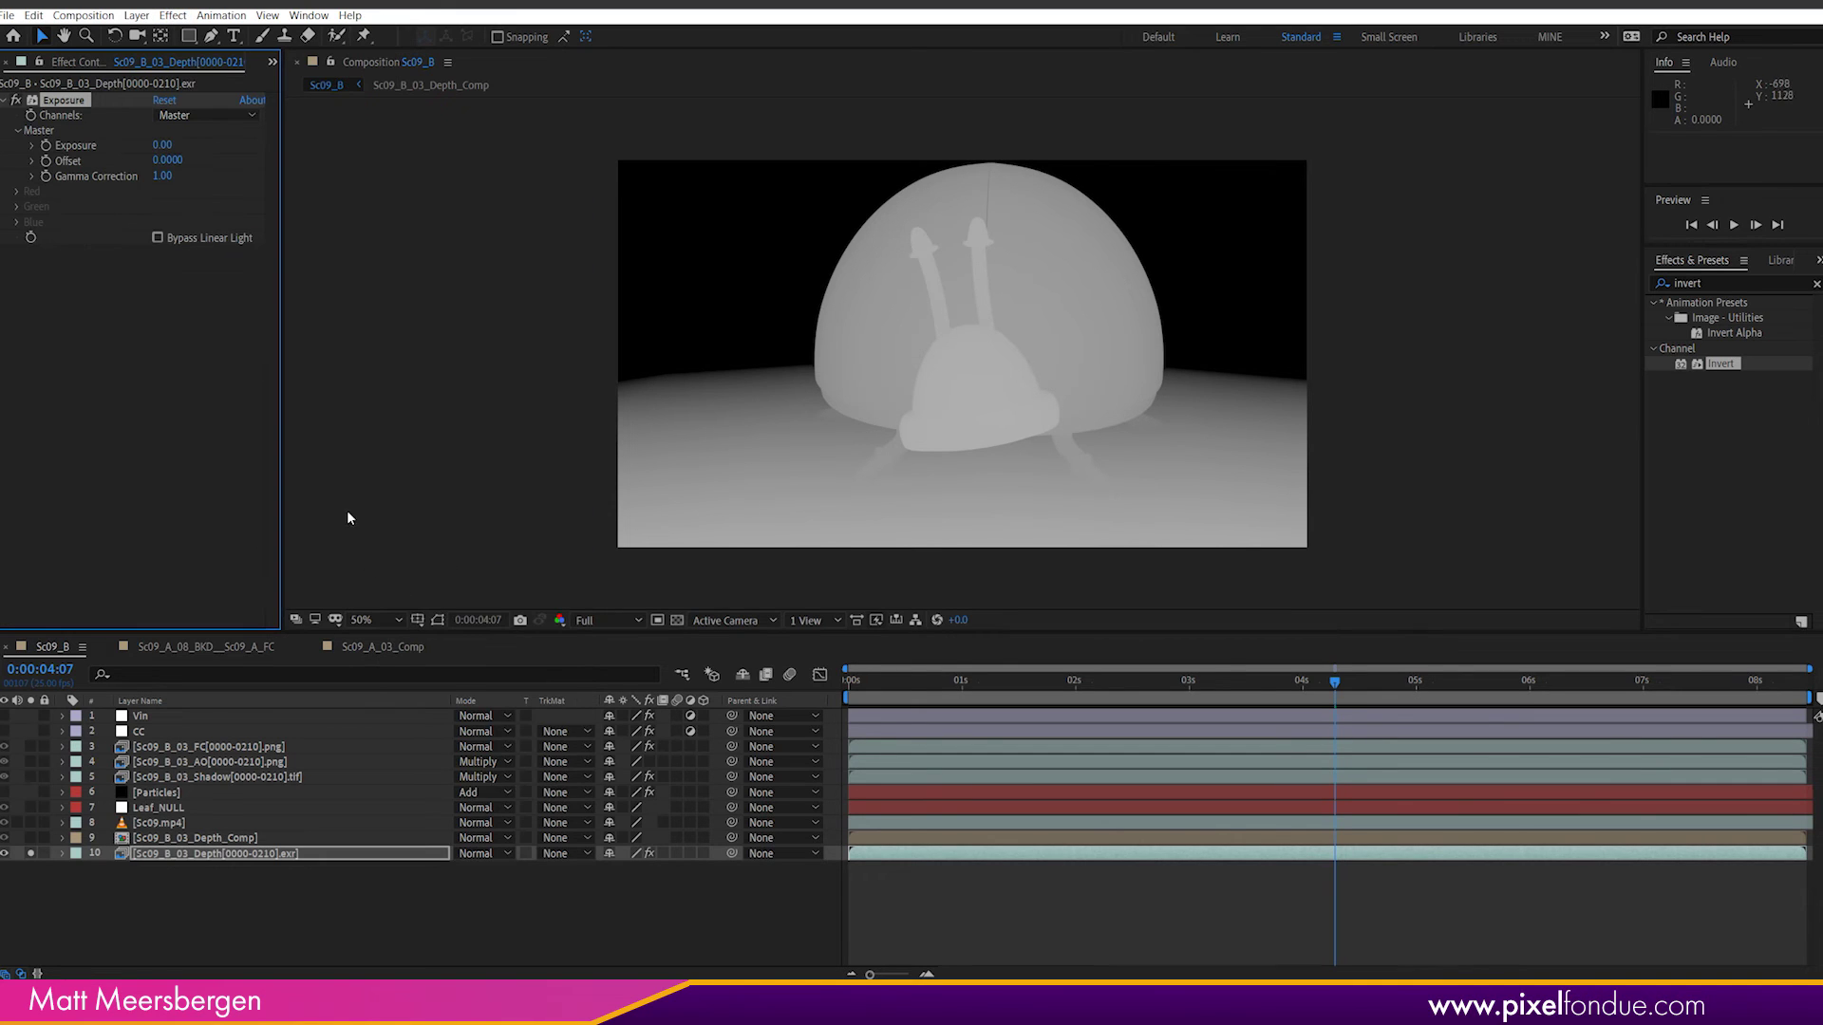
left_click(34, 146)
left_click(32, 186)
left_click(33, 225)
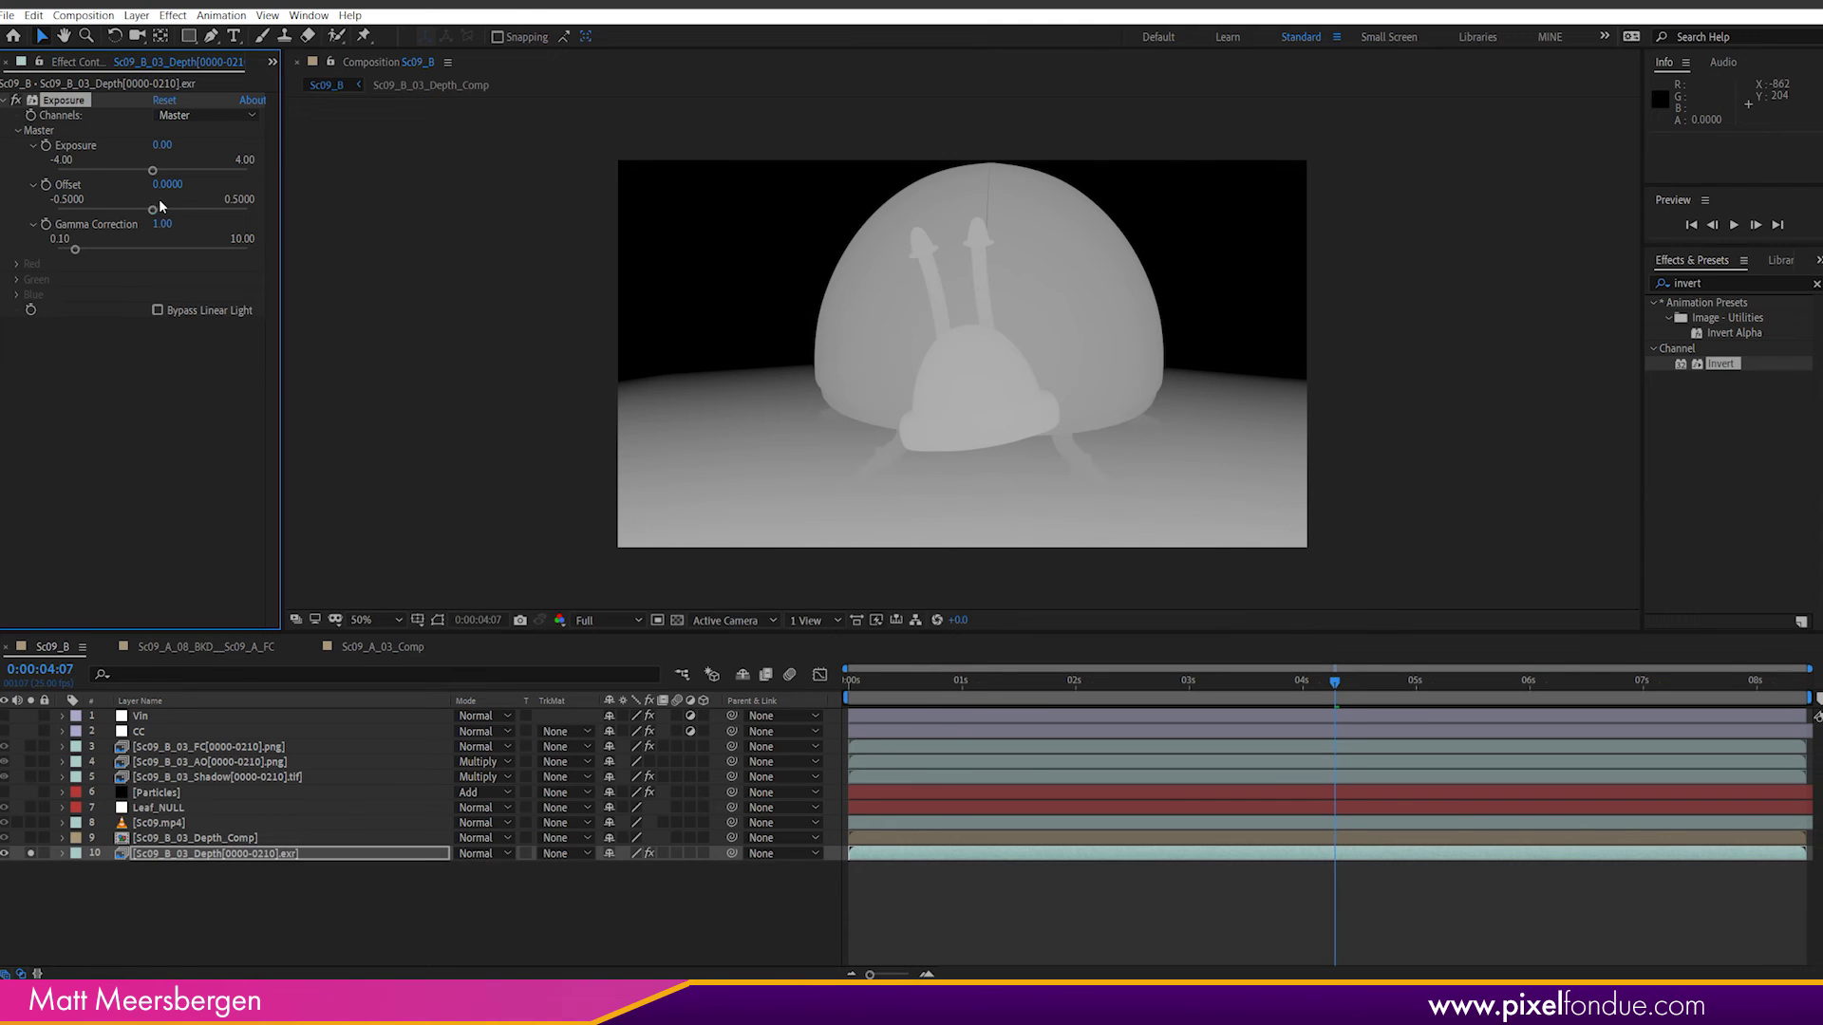
left_click_drag(151, 211, 176, 174)
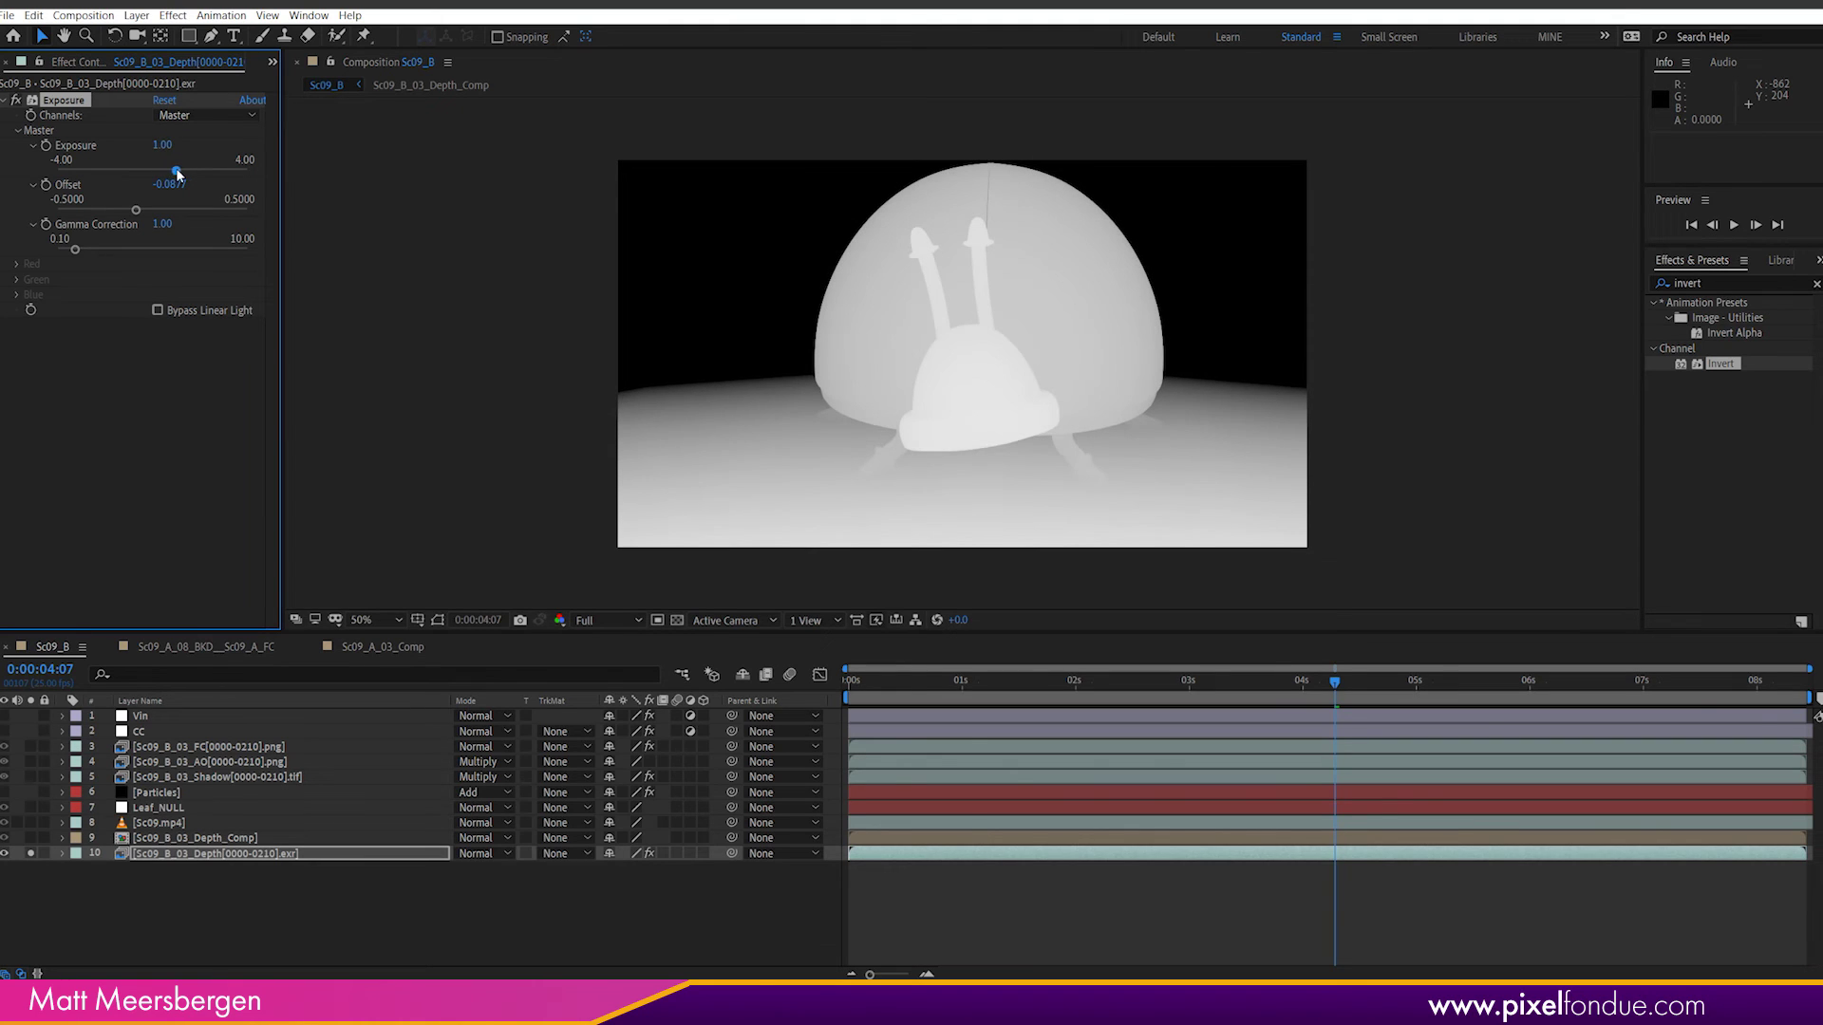
left_click_drag(74, 249, 188, 173)
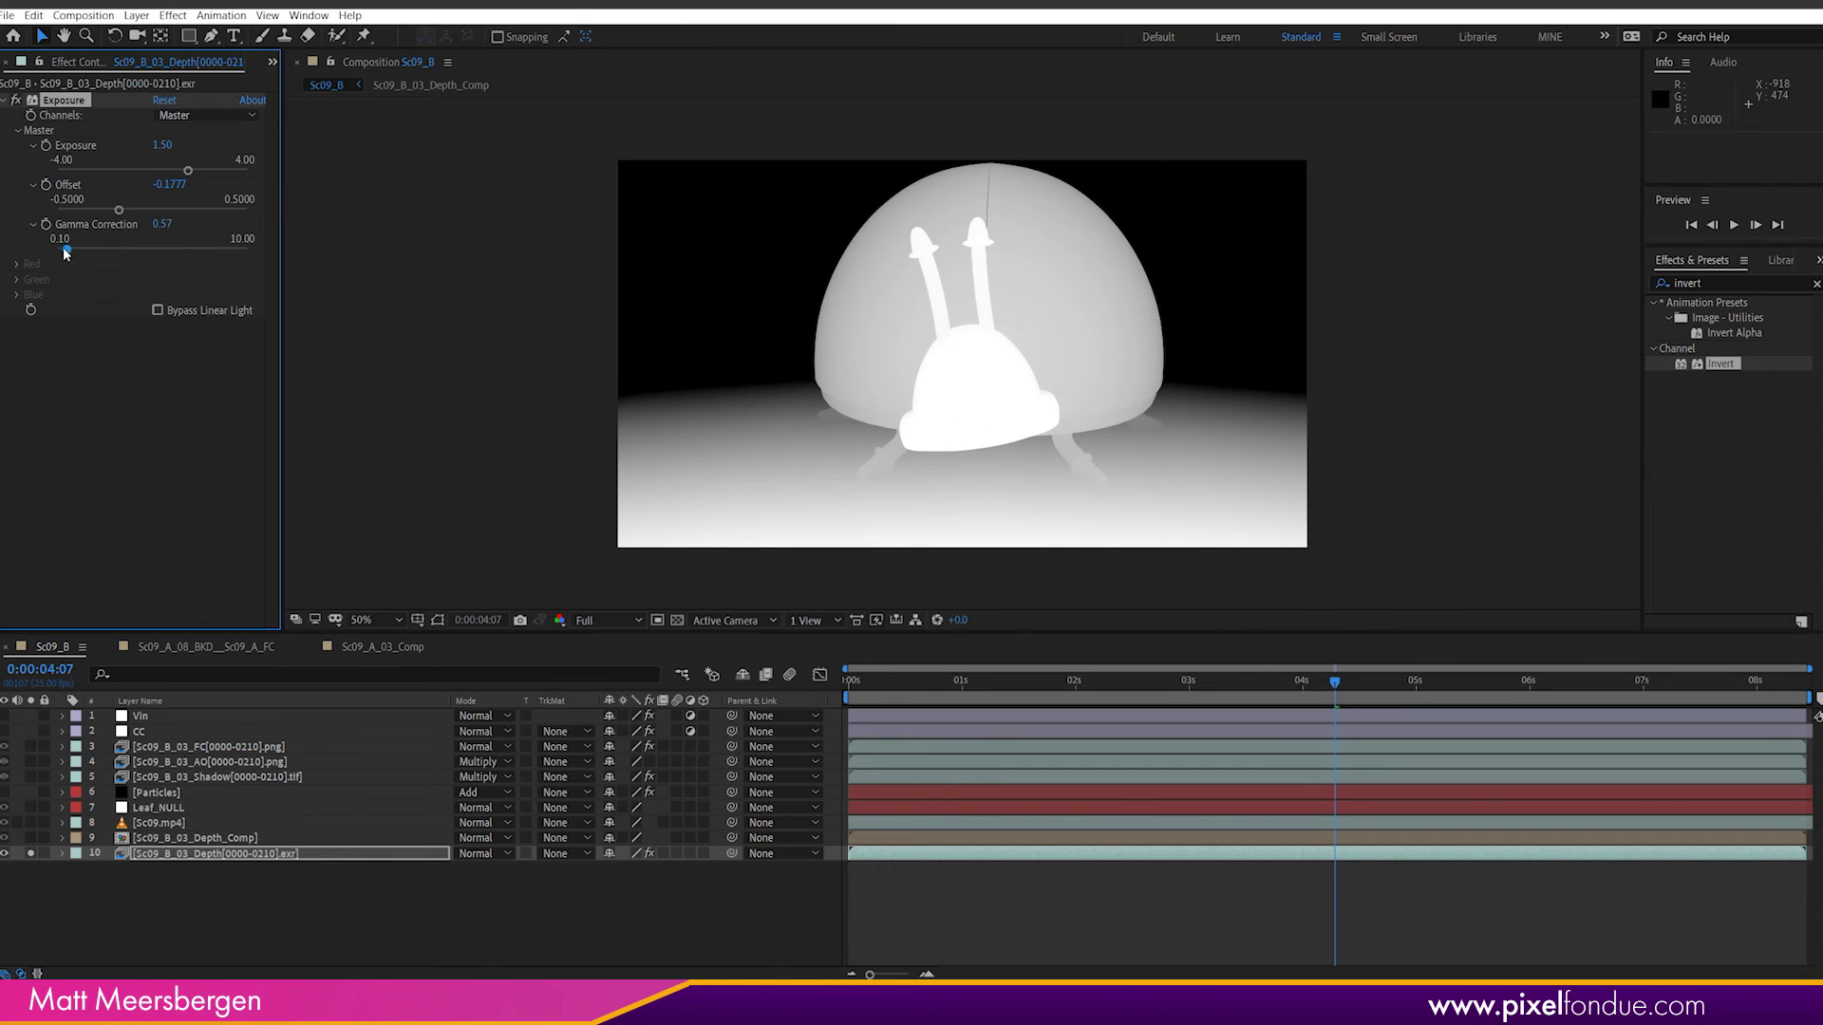
left_click_drag(64, 250, 63, 250)
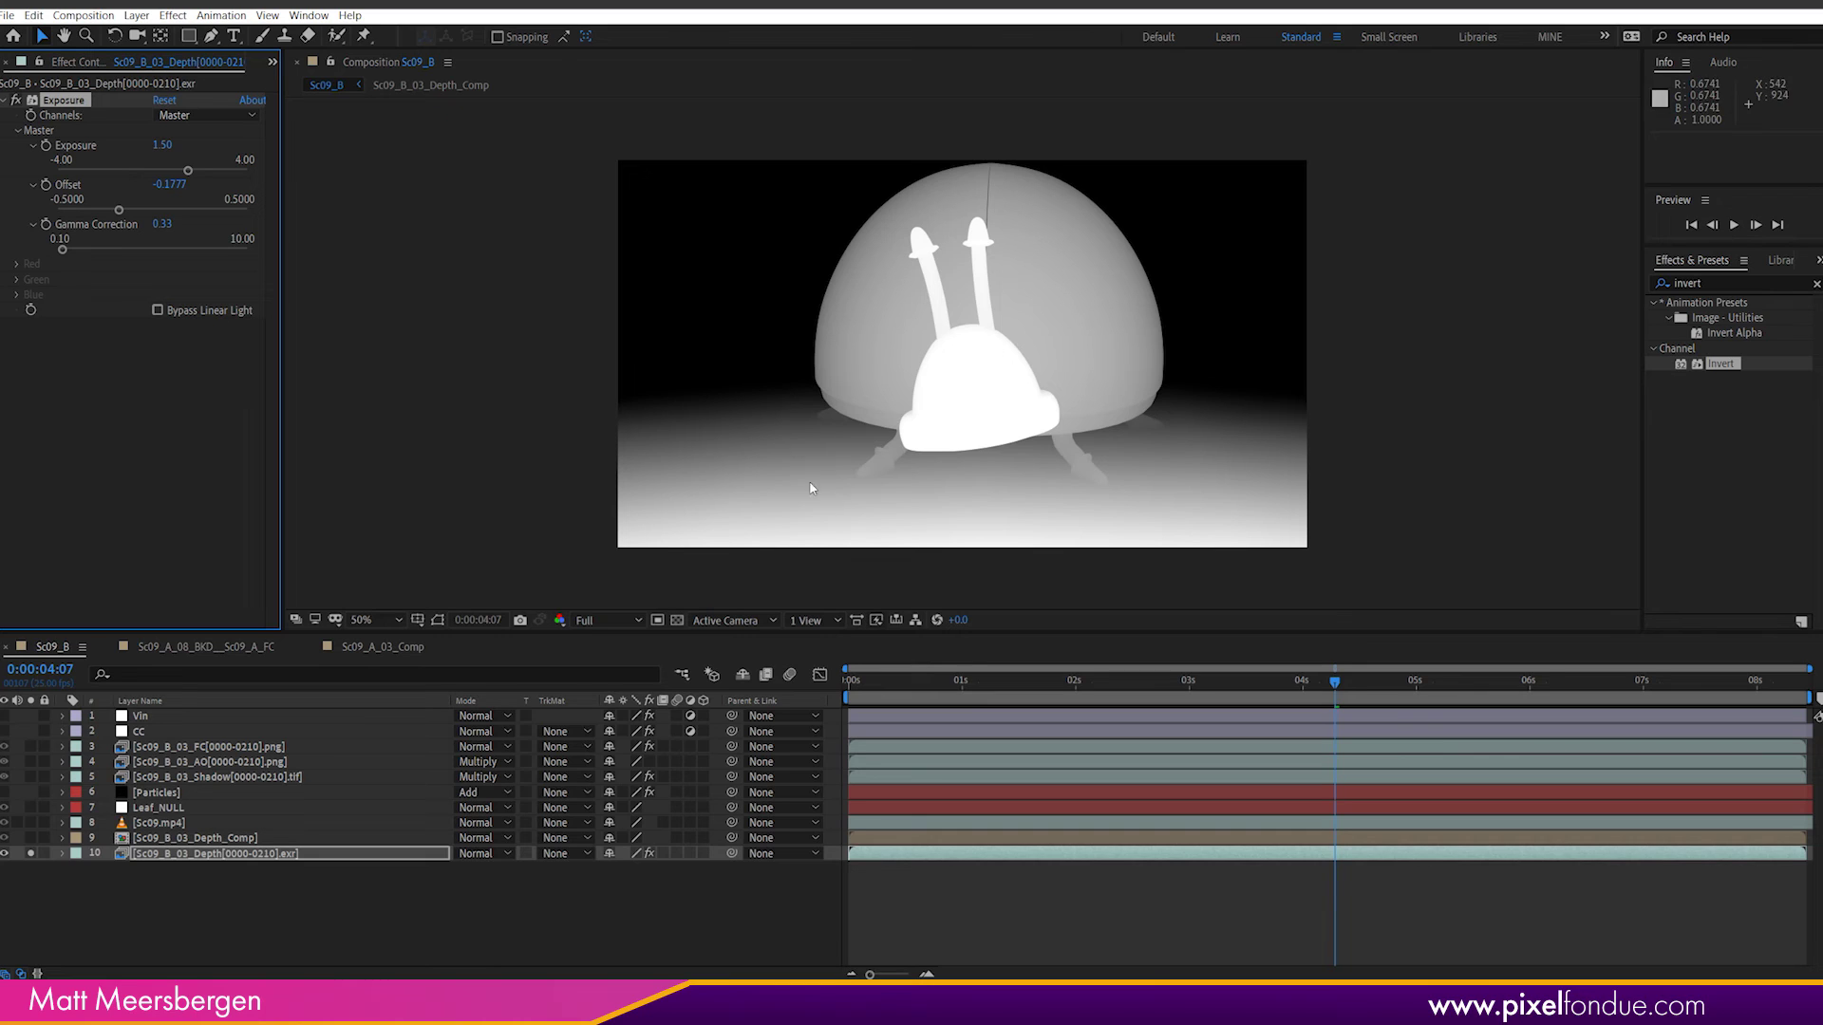
Step: Solo the Sc09.mp4 and FC layers, and apply Camera Lens Blur to the FC layer
left_click(31, 822)
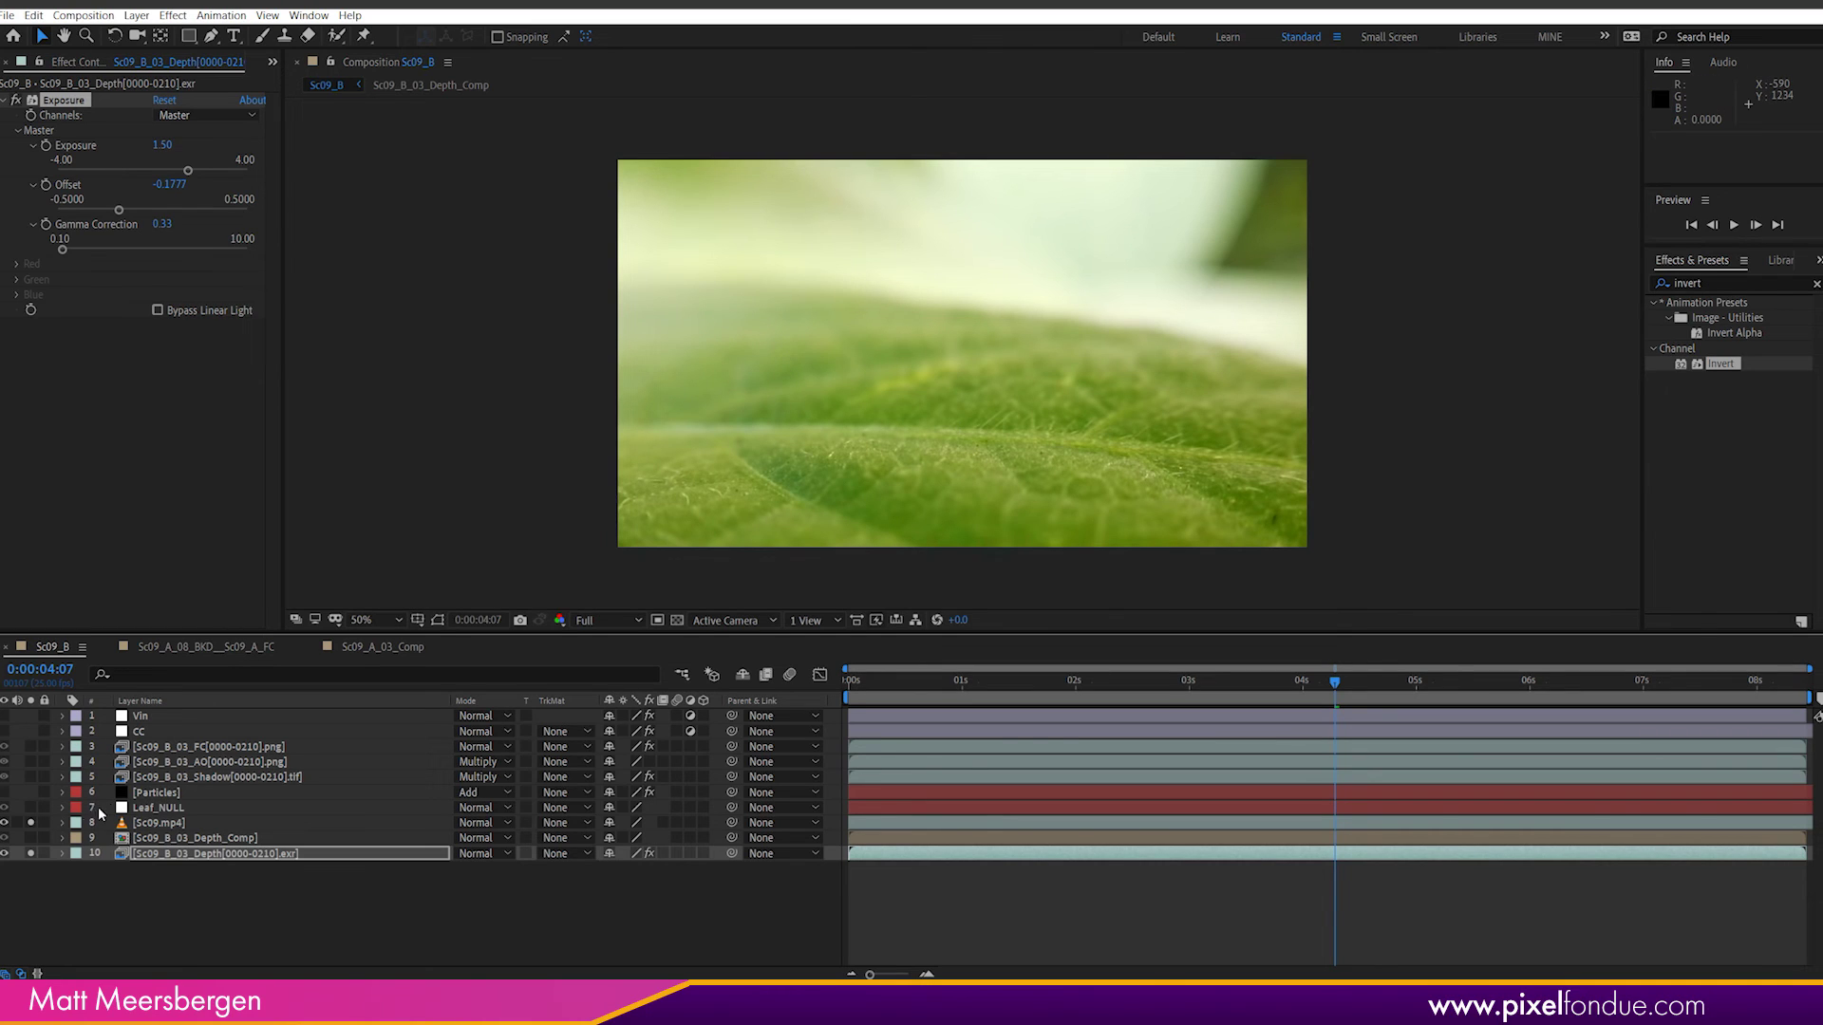
left_click(31, 822)
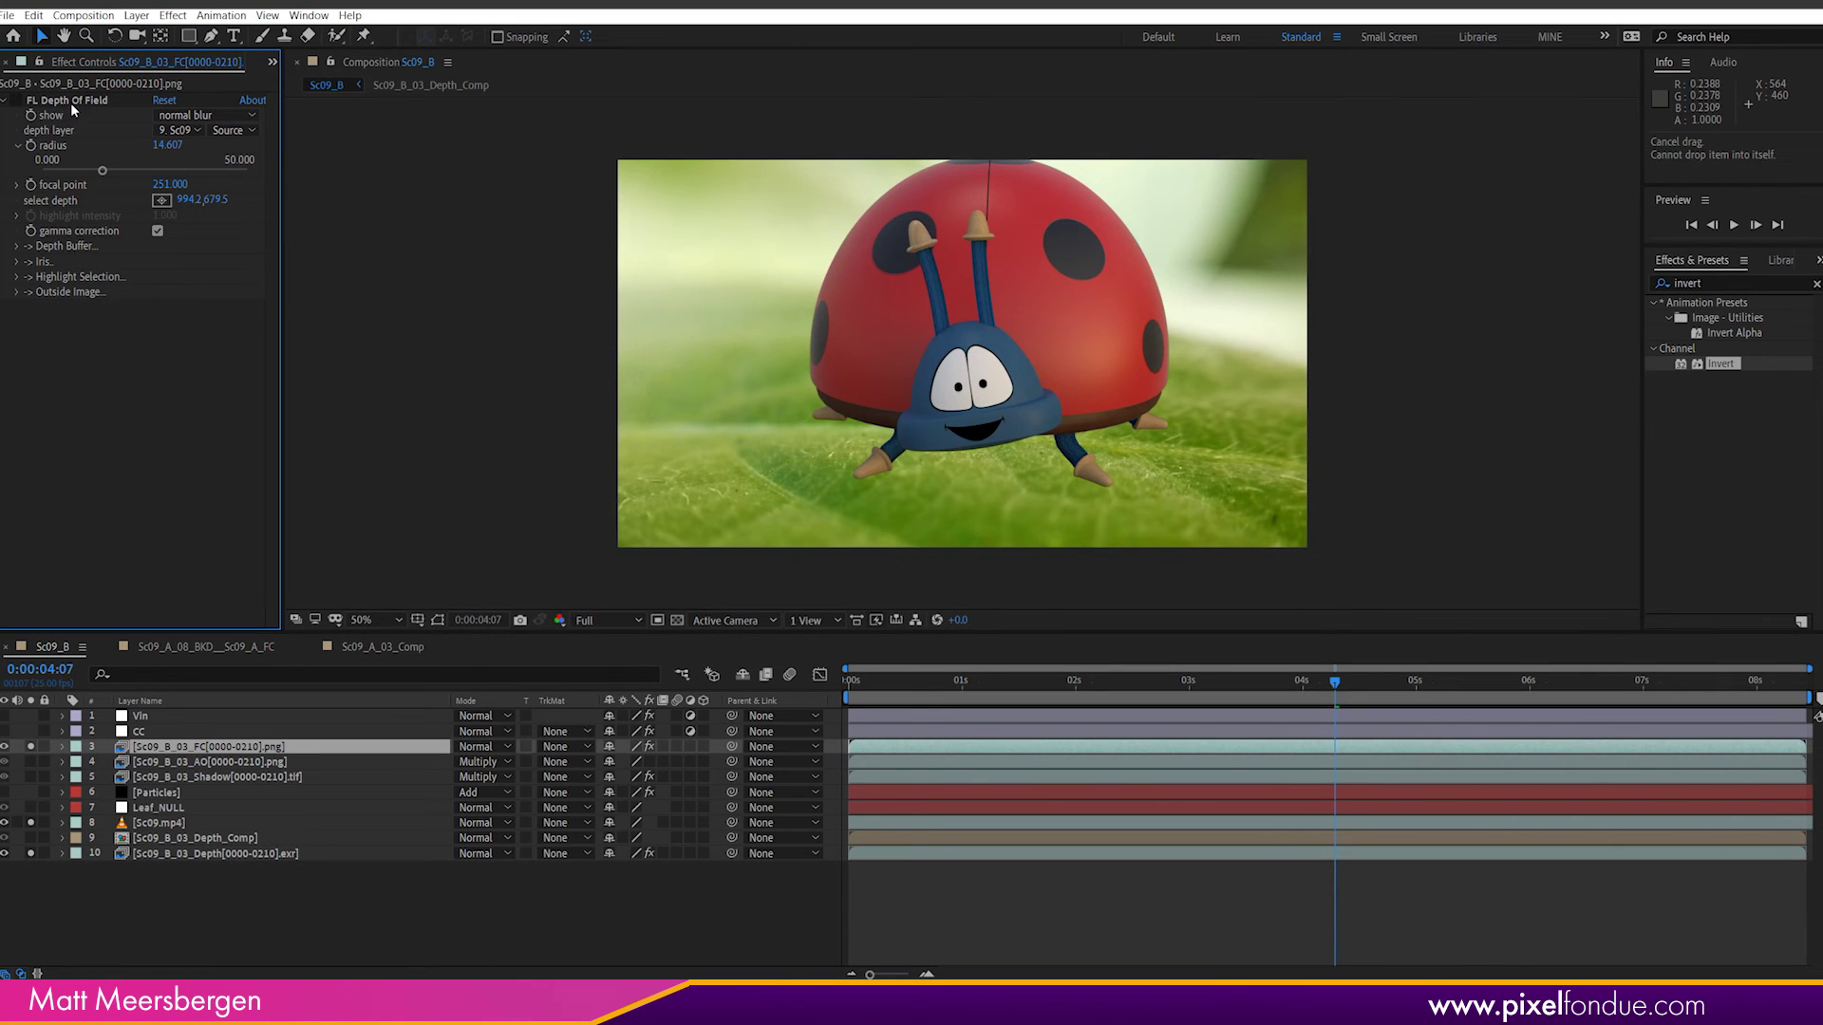
left_click(73, 100)
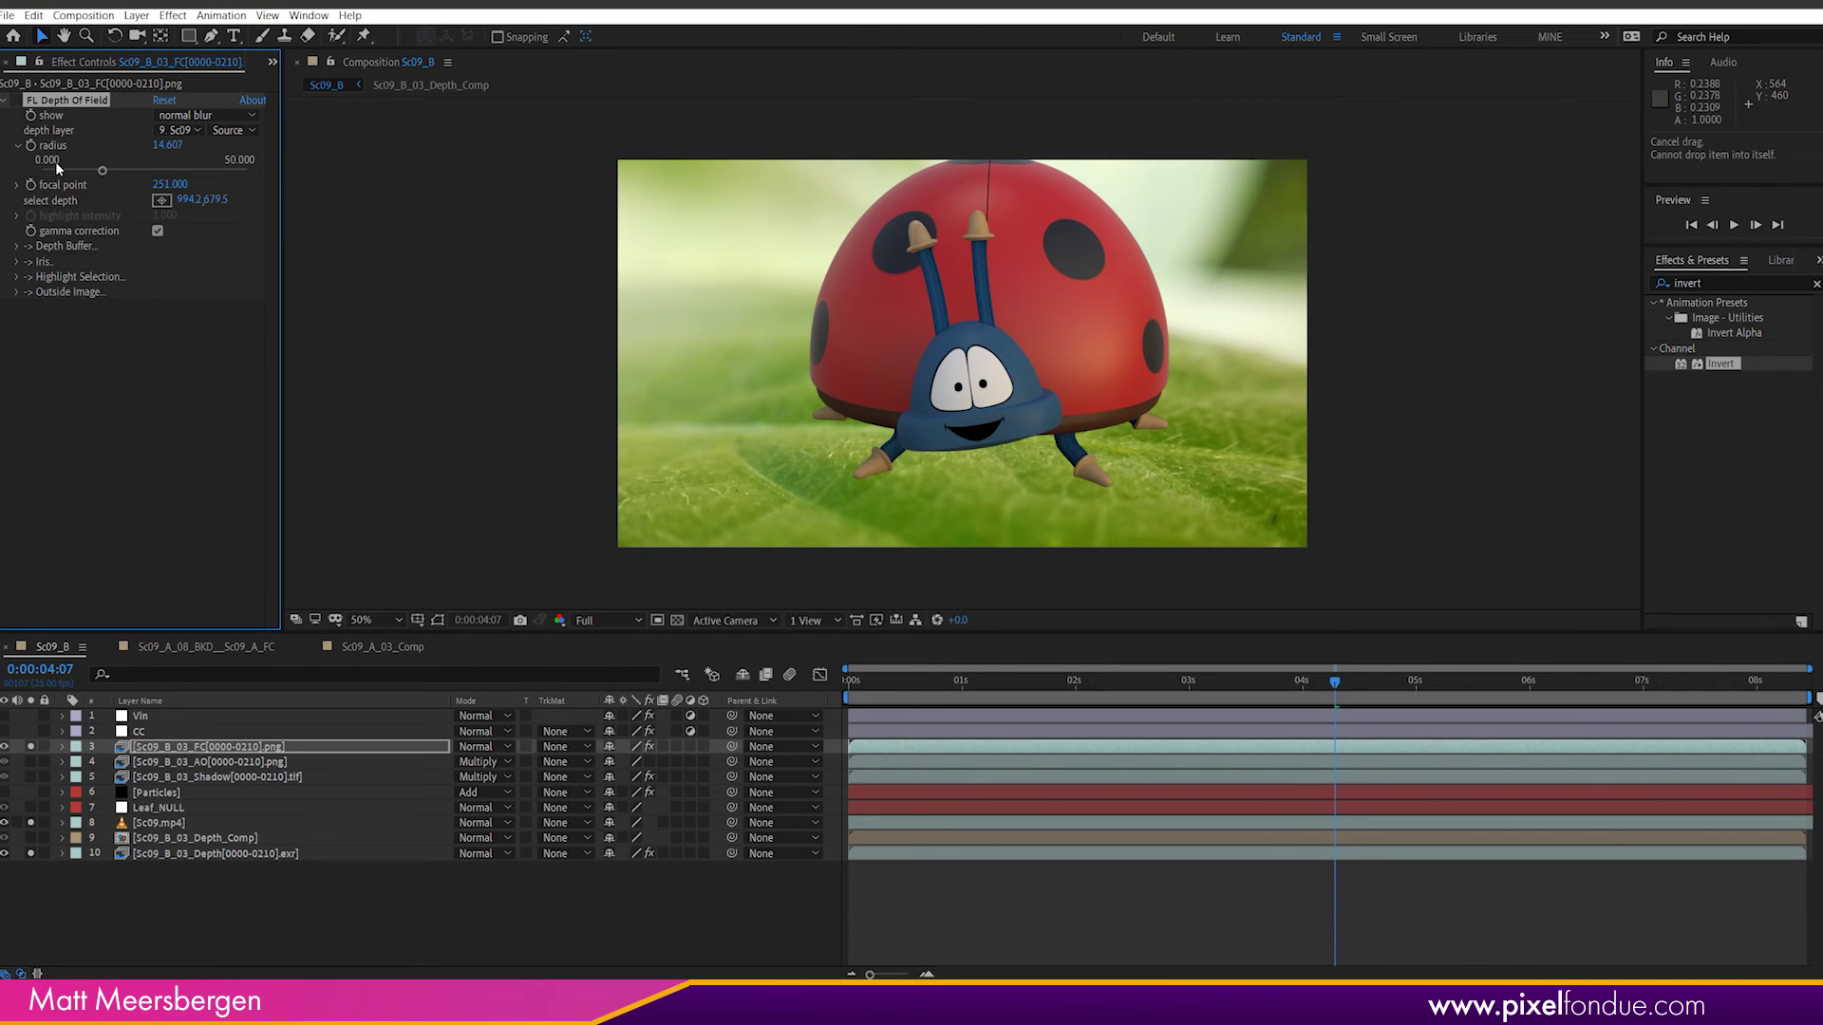
left_click(6, 102)
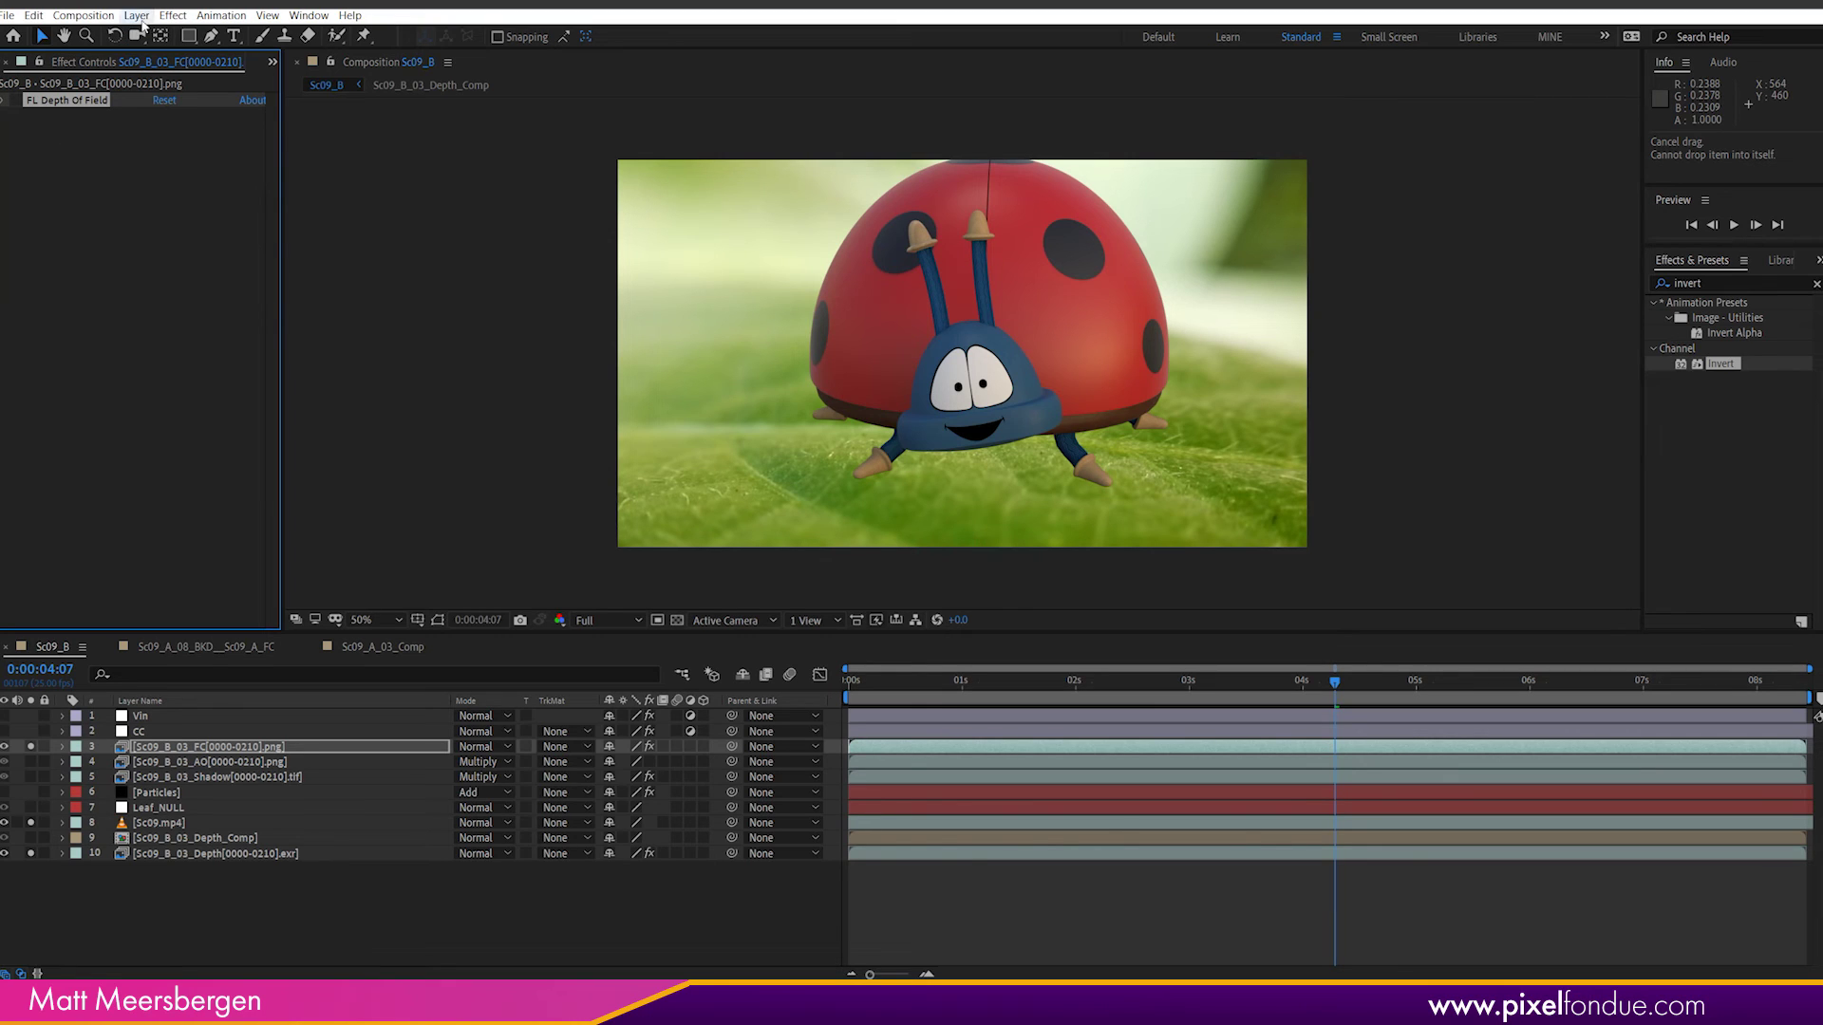
left_click(173, 16)
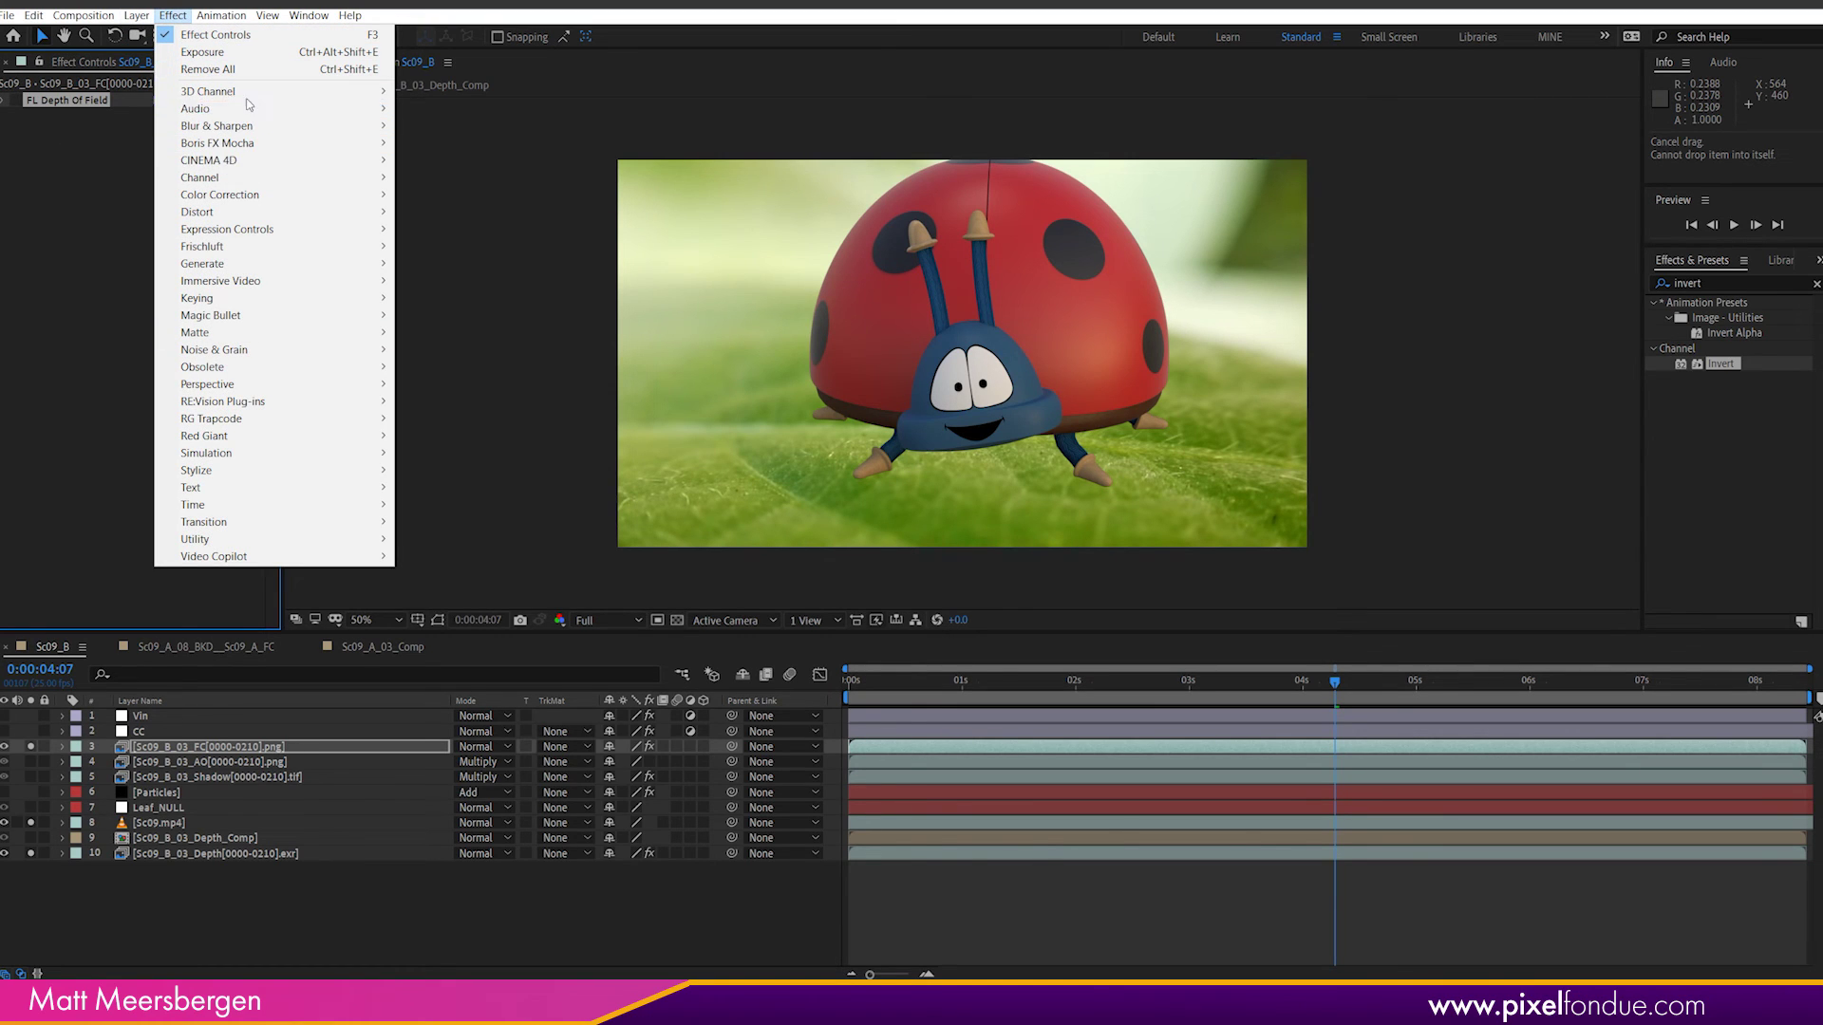
mouse_move(245, 129)
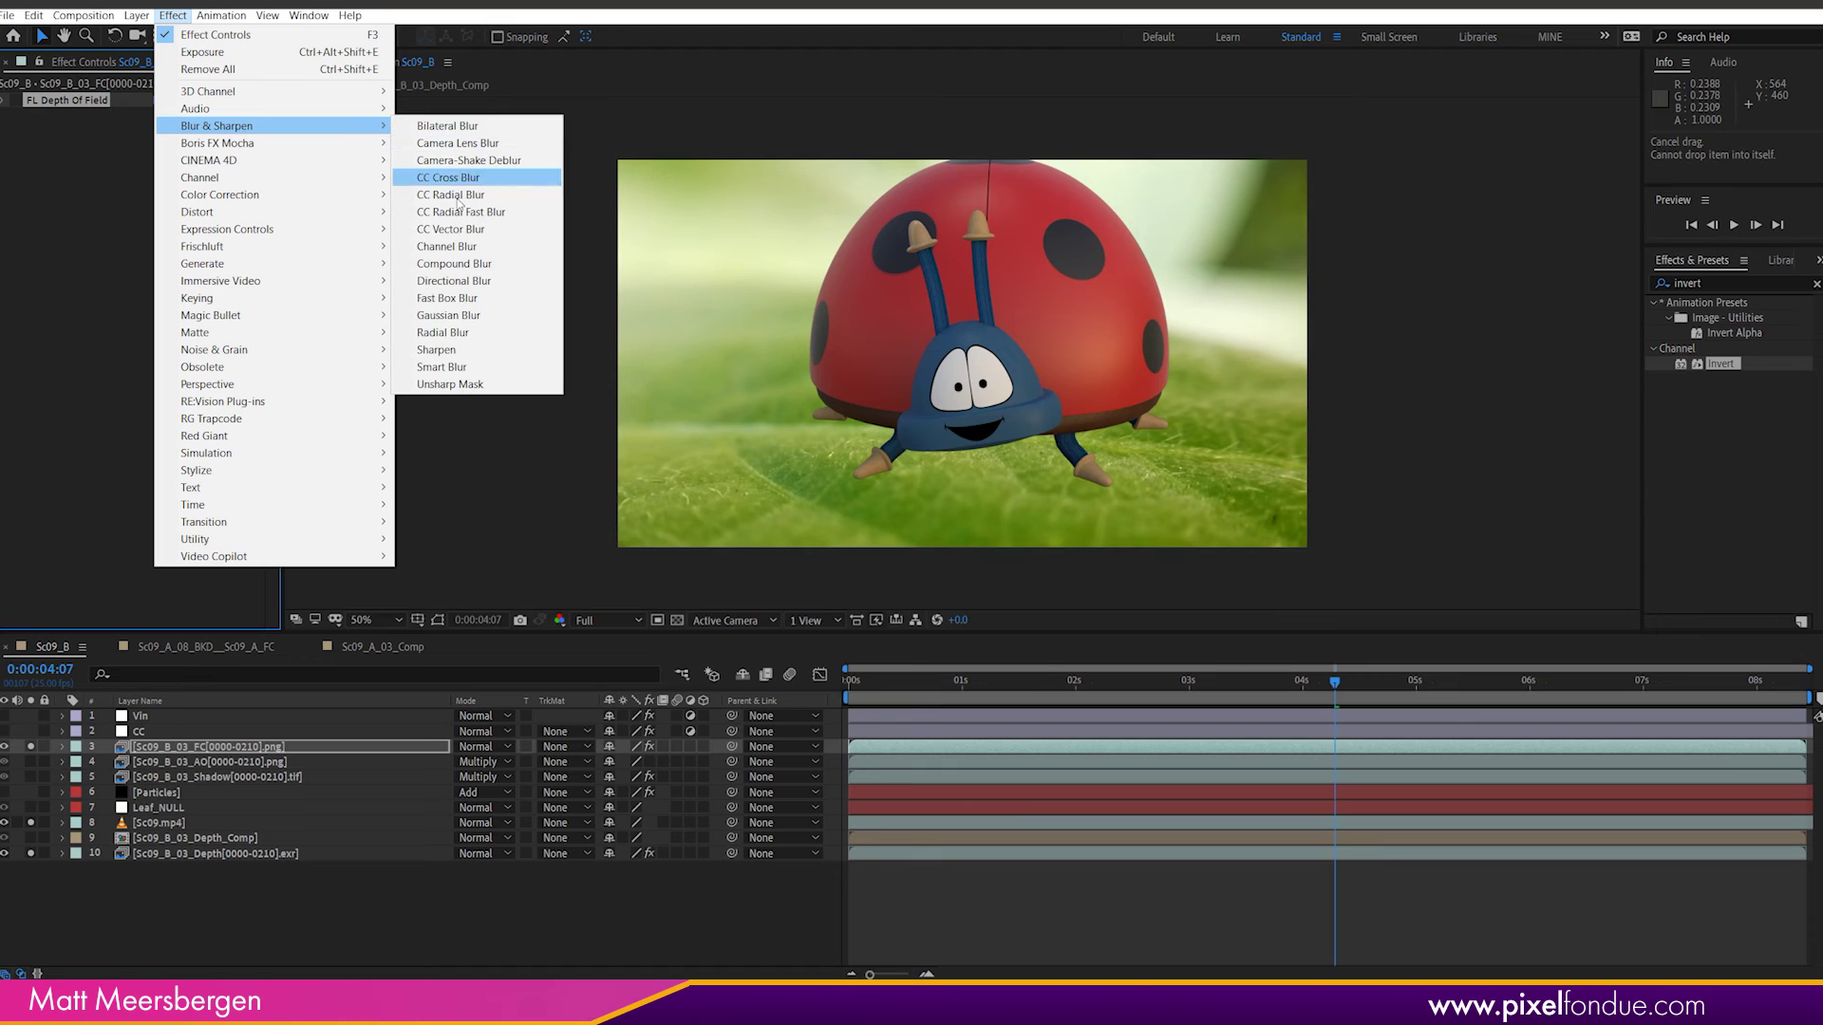
left_click(448, 144)
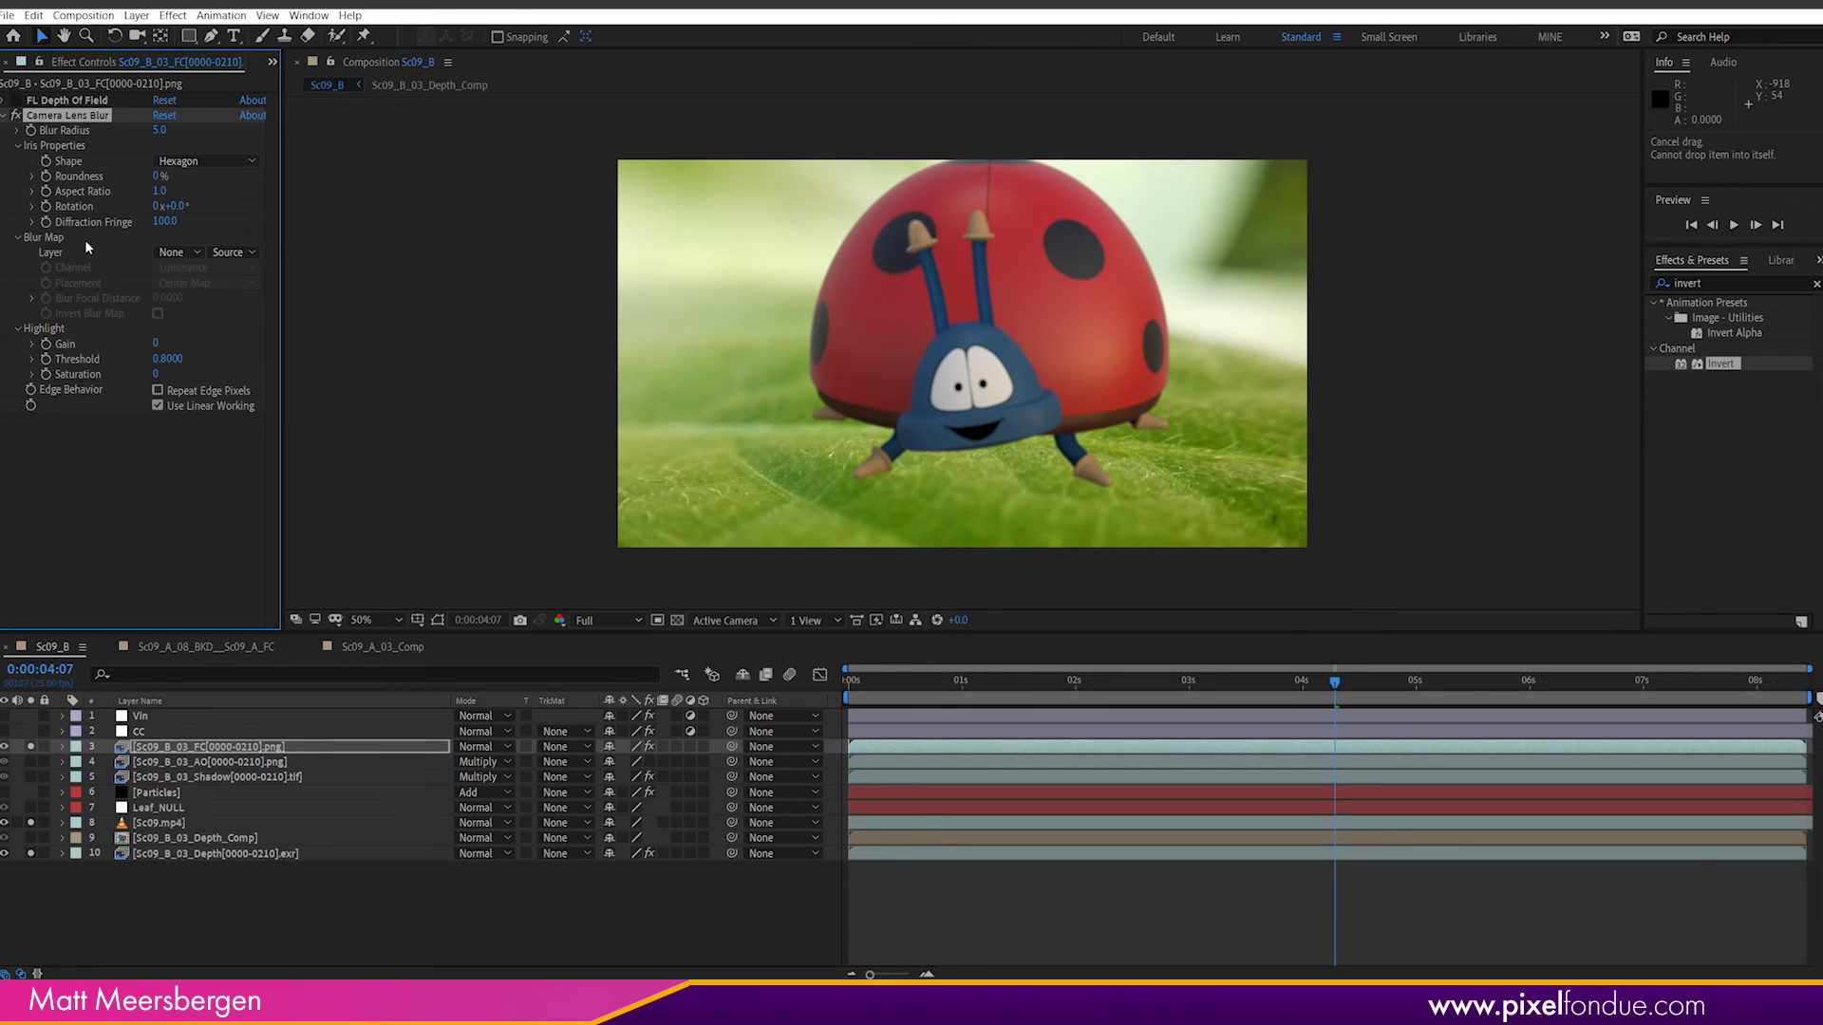
Step: Use the depth EXR layer with Effects & Masks as the inverted blur map, and set Blur Radius to about 20.2
left_click(185, 251)
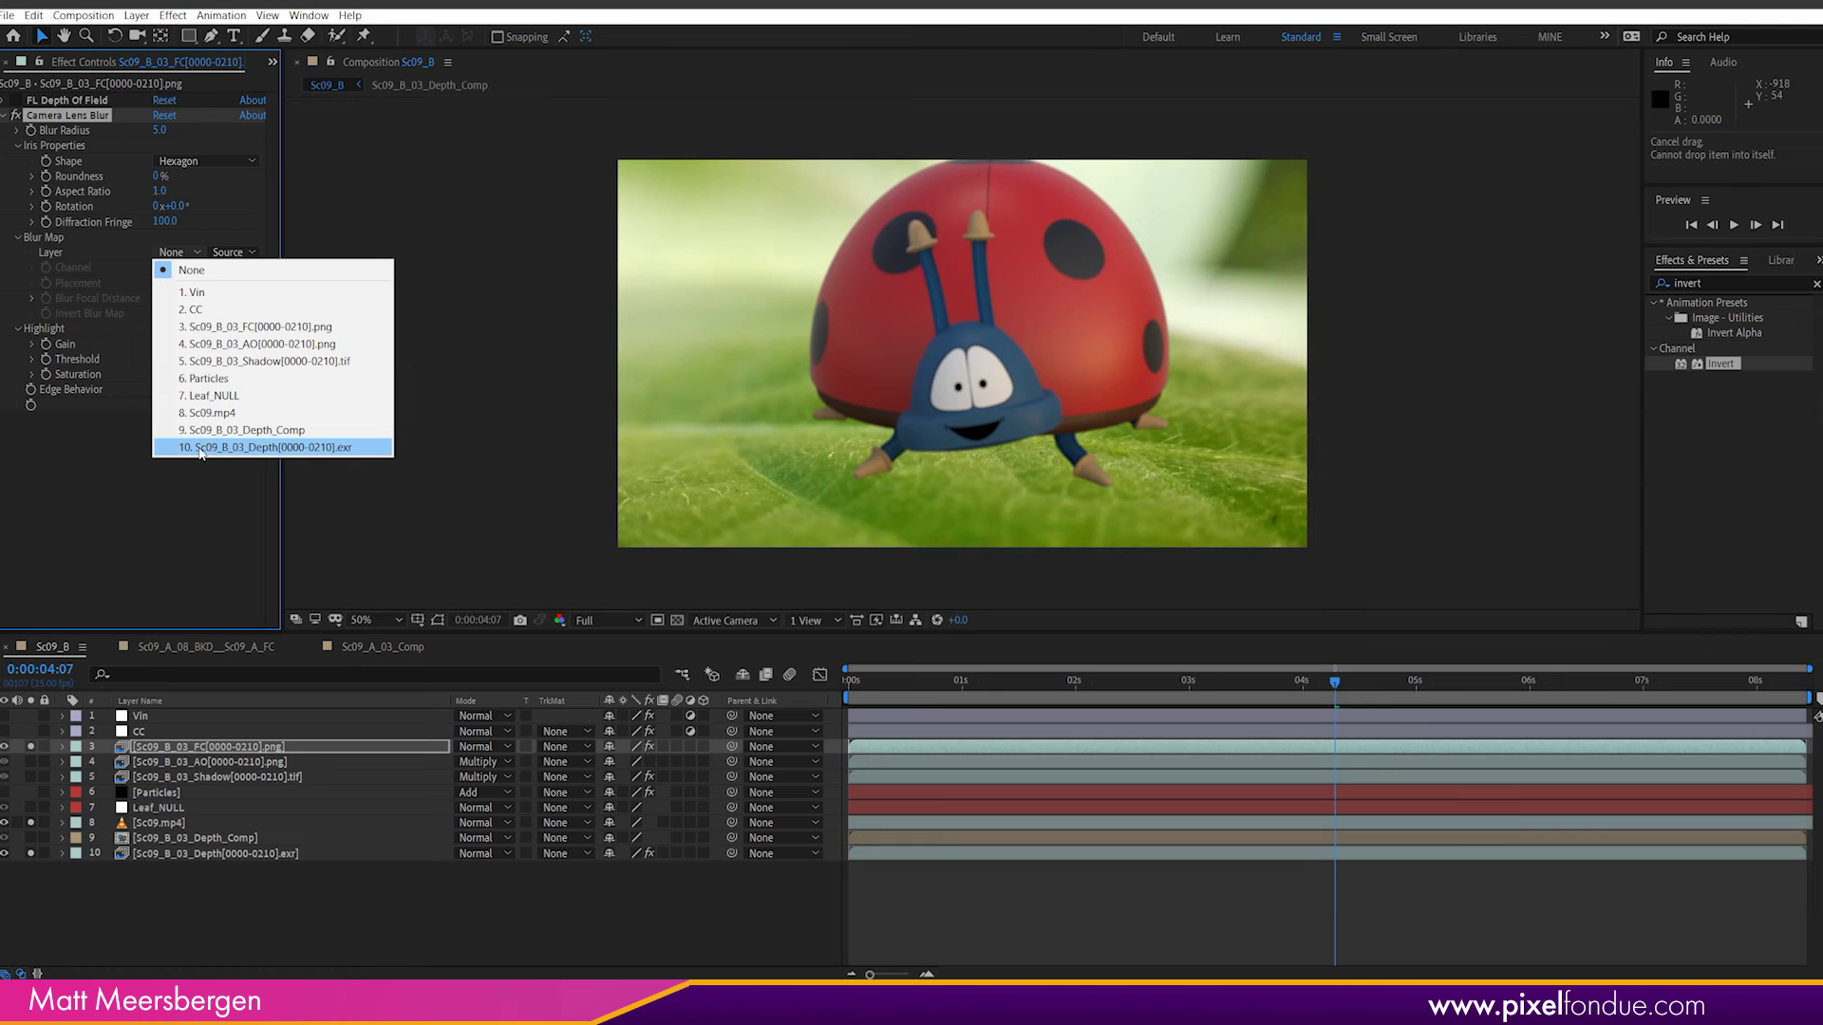
left_click(241, 450)
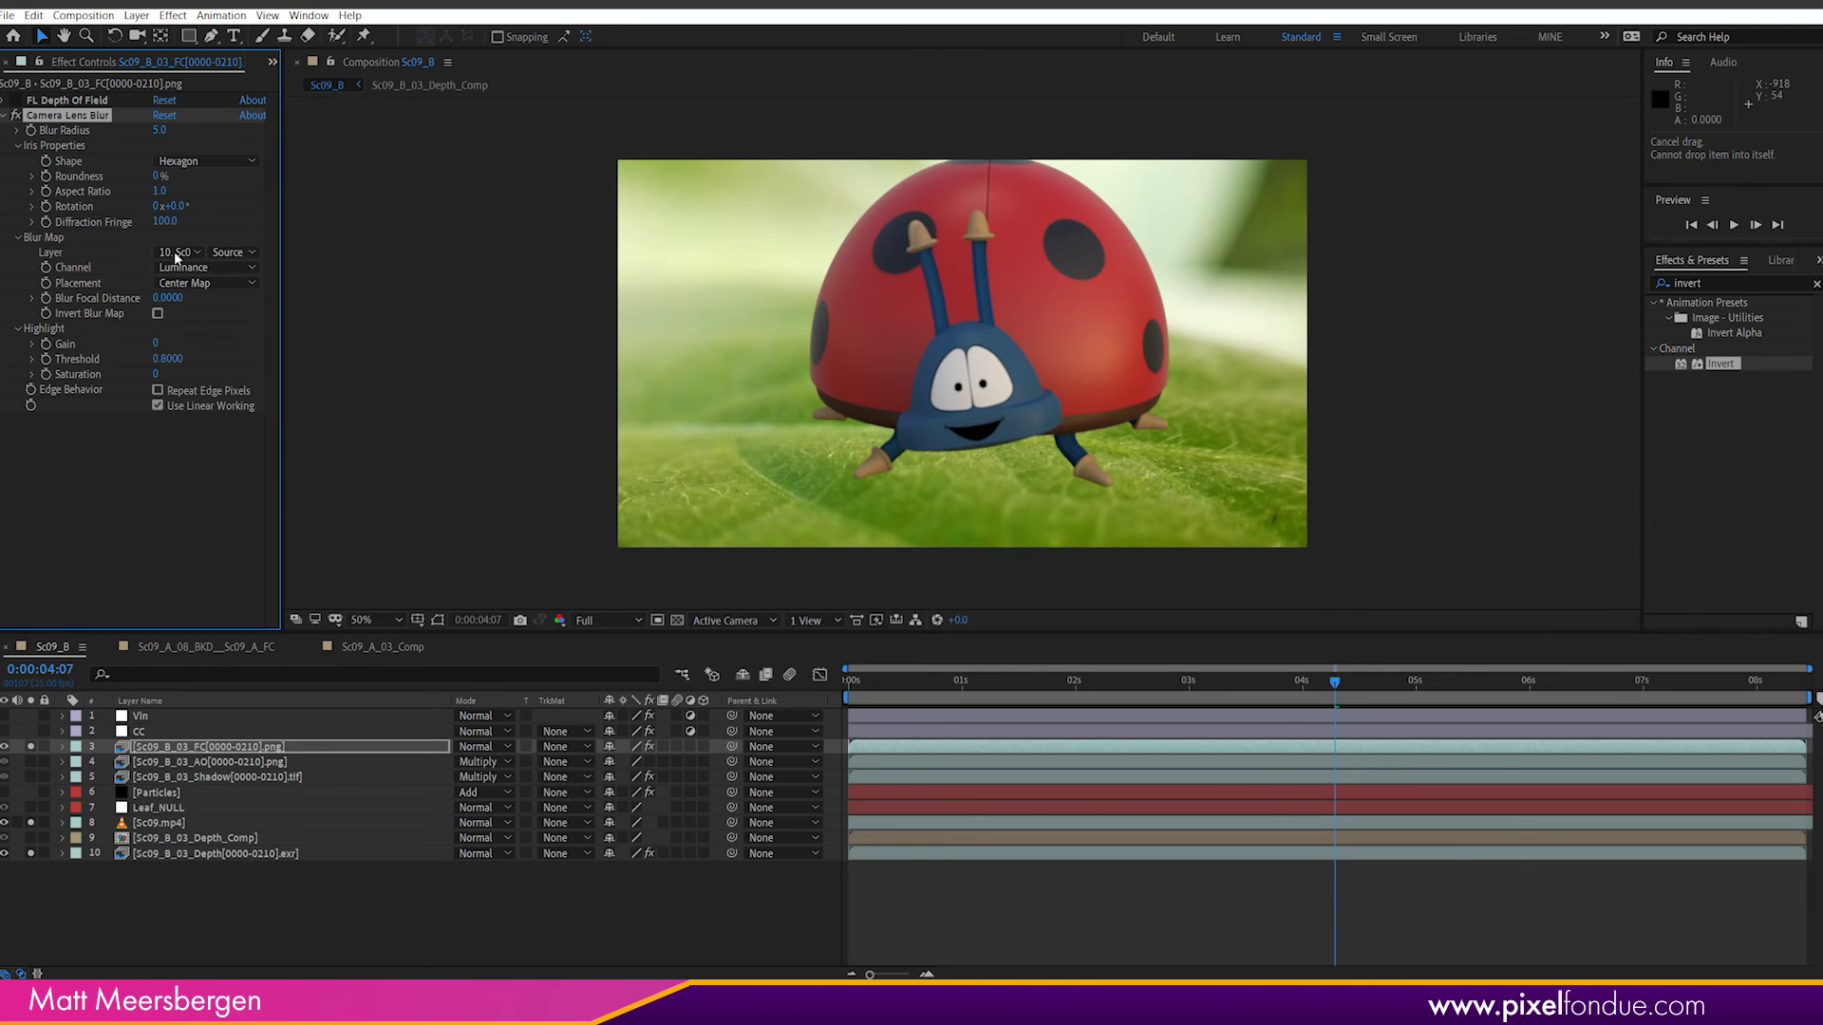
left_click(234, 253)
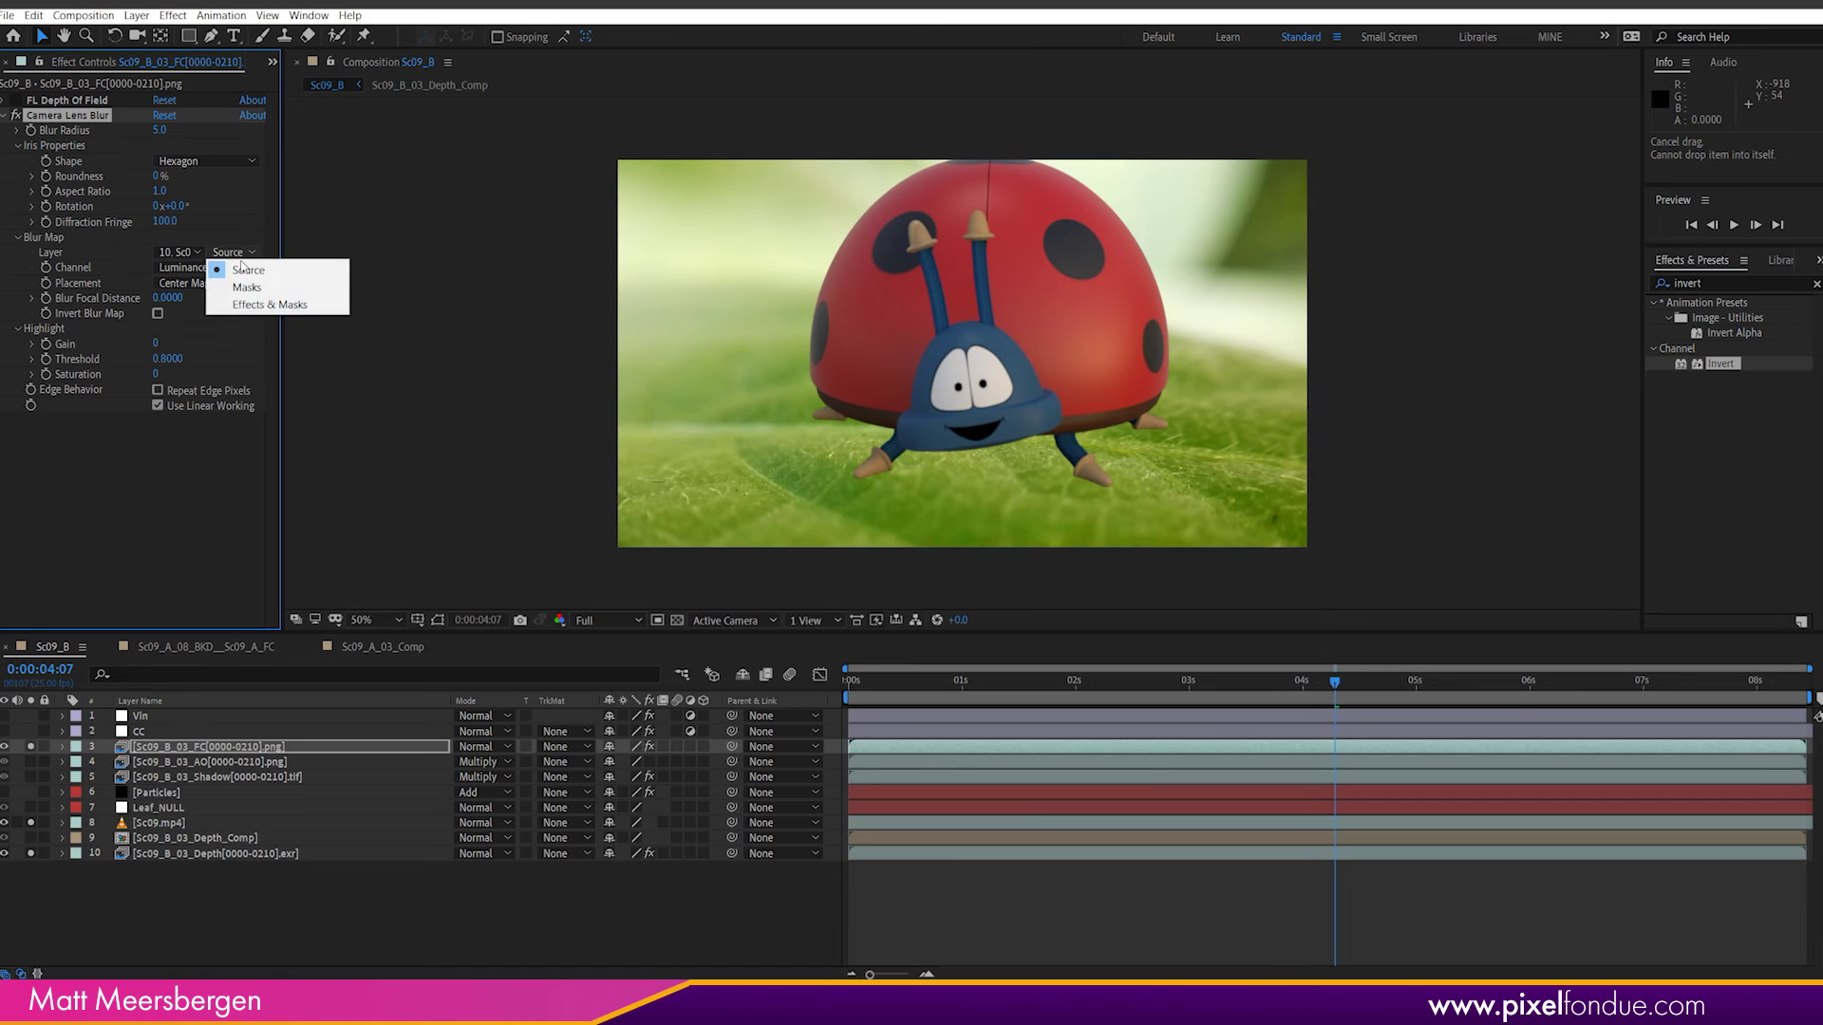
left_click(281, 305)
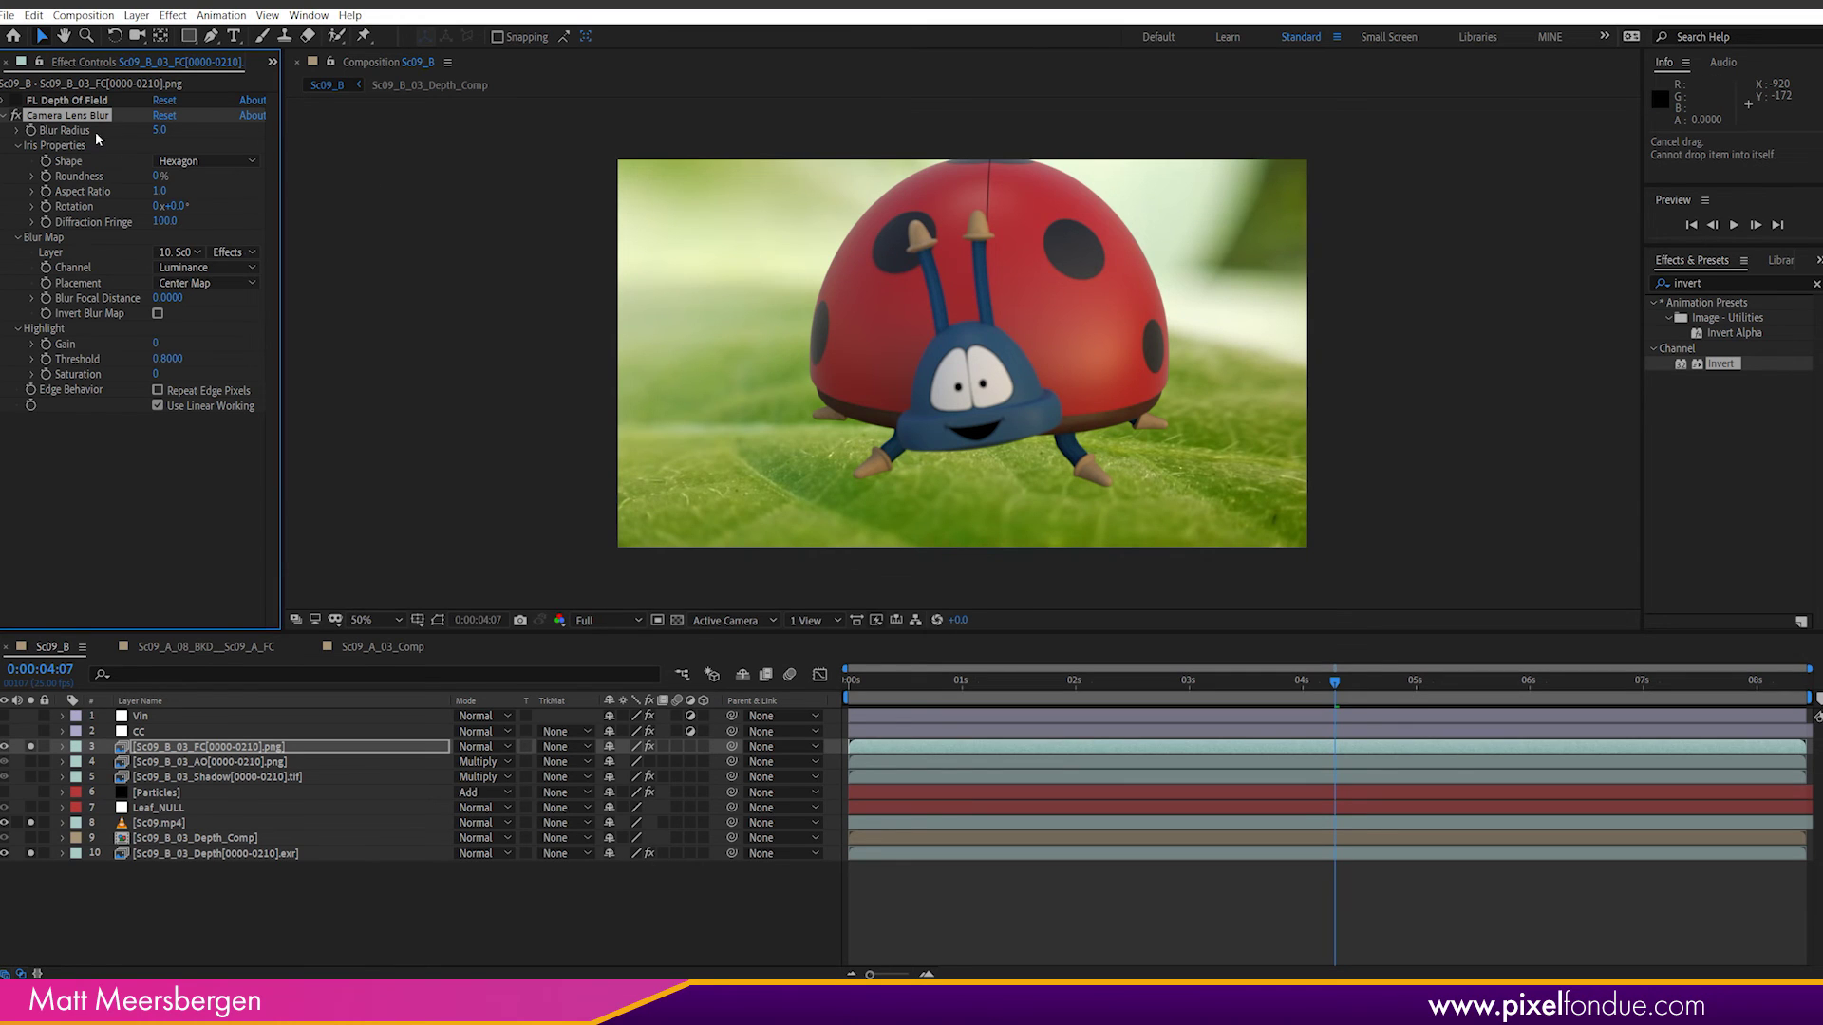
left_click(18, 131)
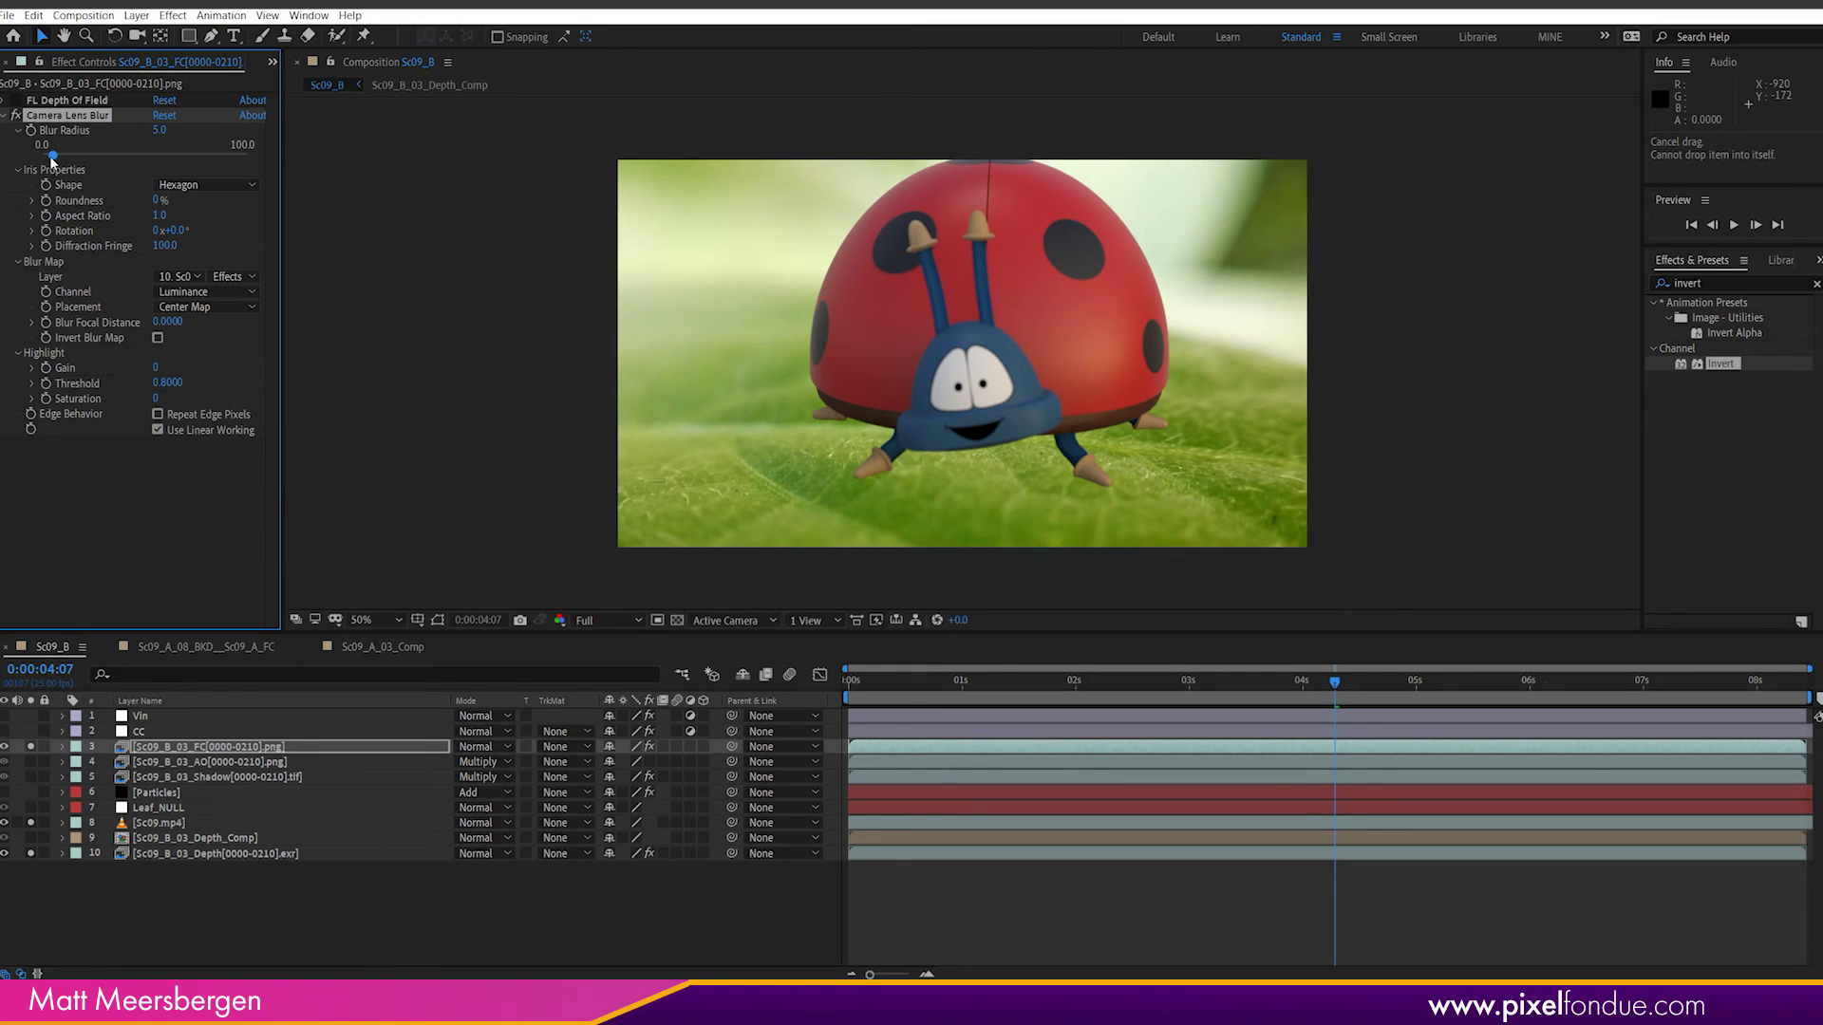
left_click_drag(53, 157, 84, 157)
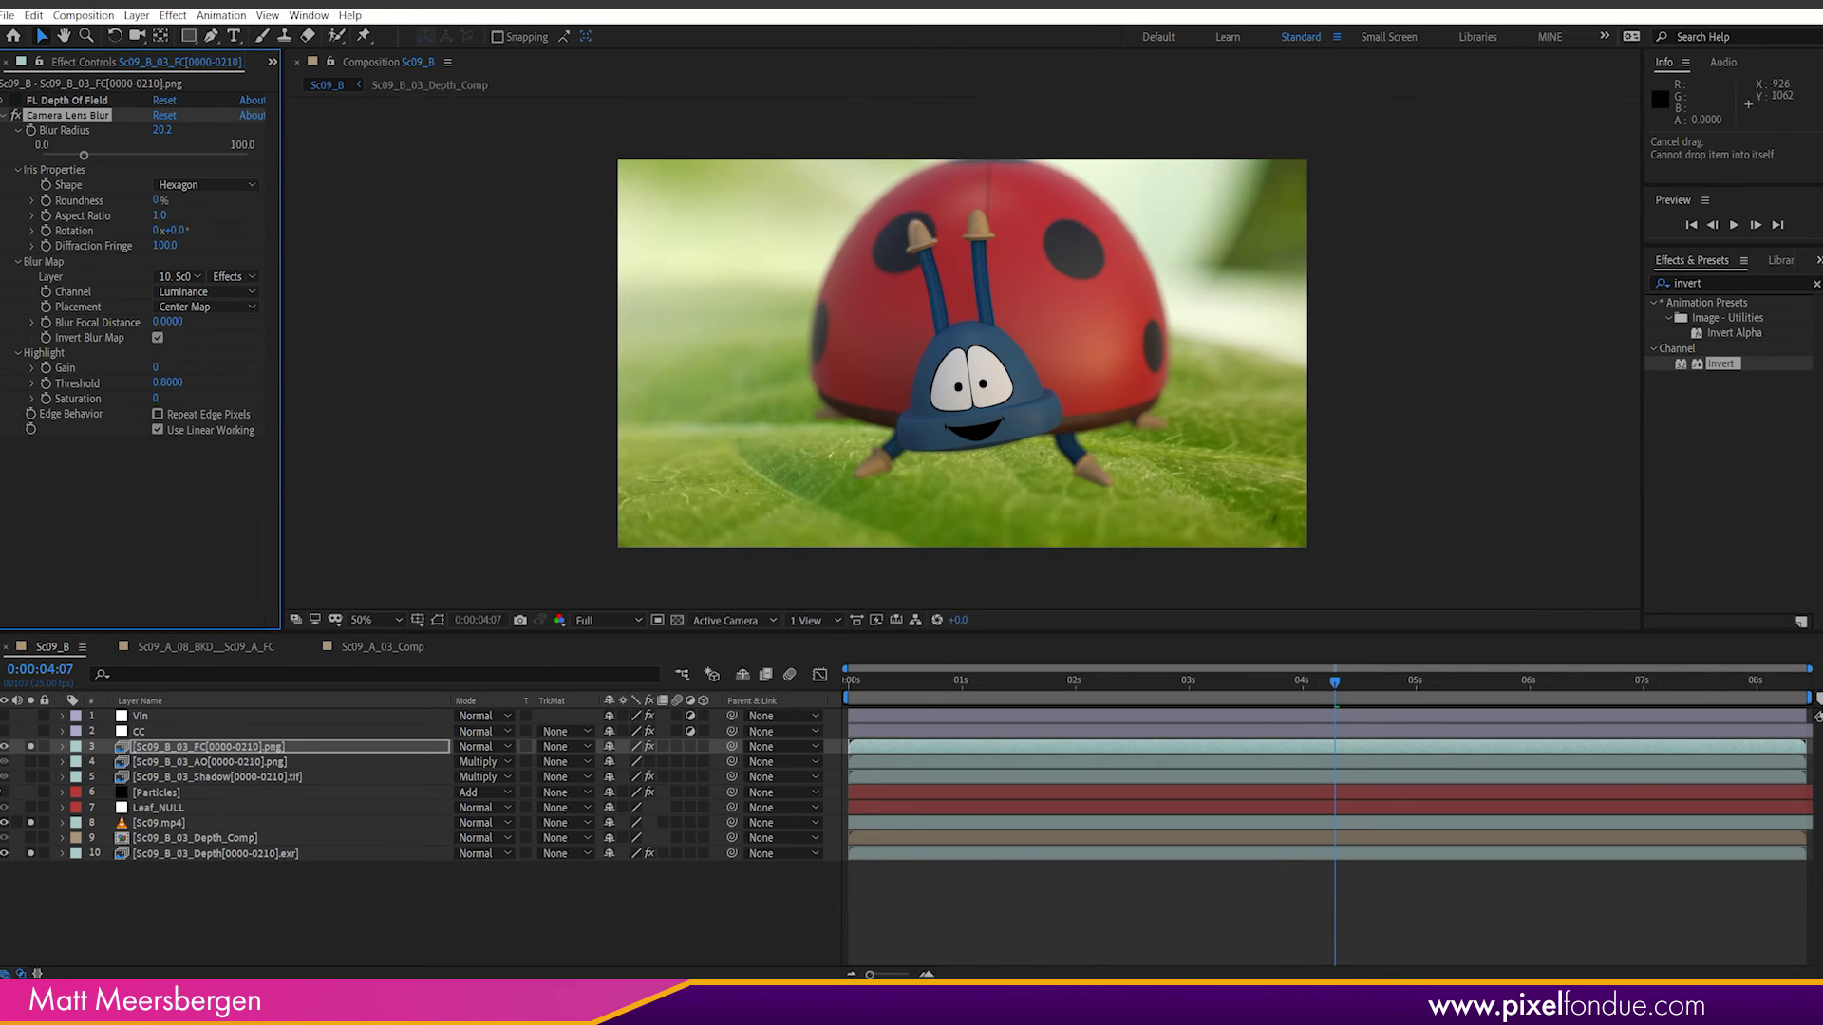
Step: Solo the AO and Shadow layers as well, and raise the FC layer's Blur Radius to about 32.5
left_click(31, 762)
left_click(30, 777)
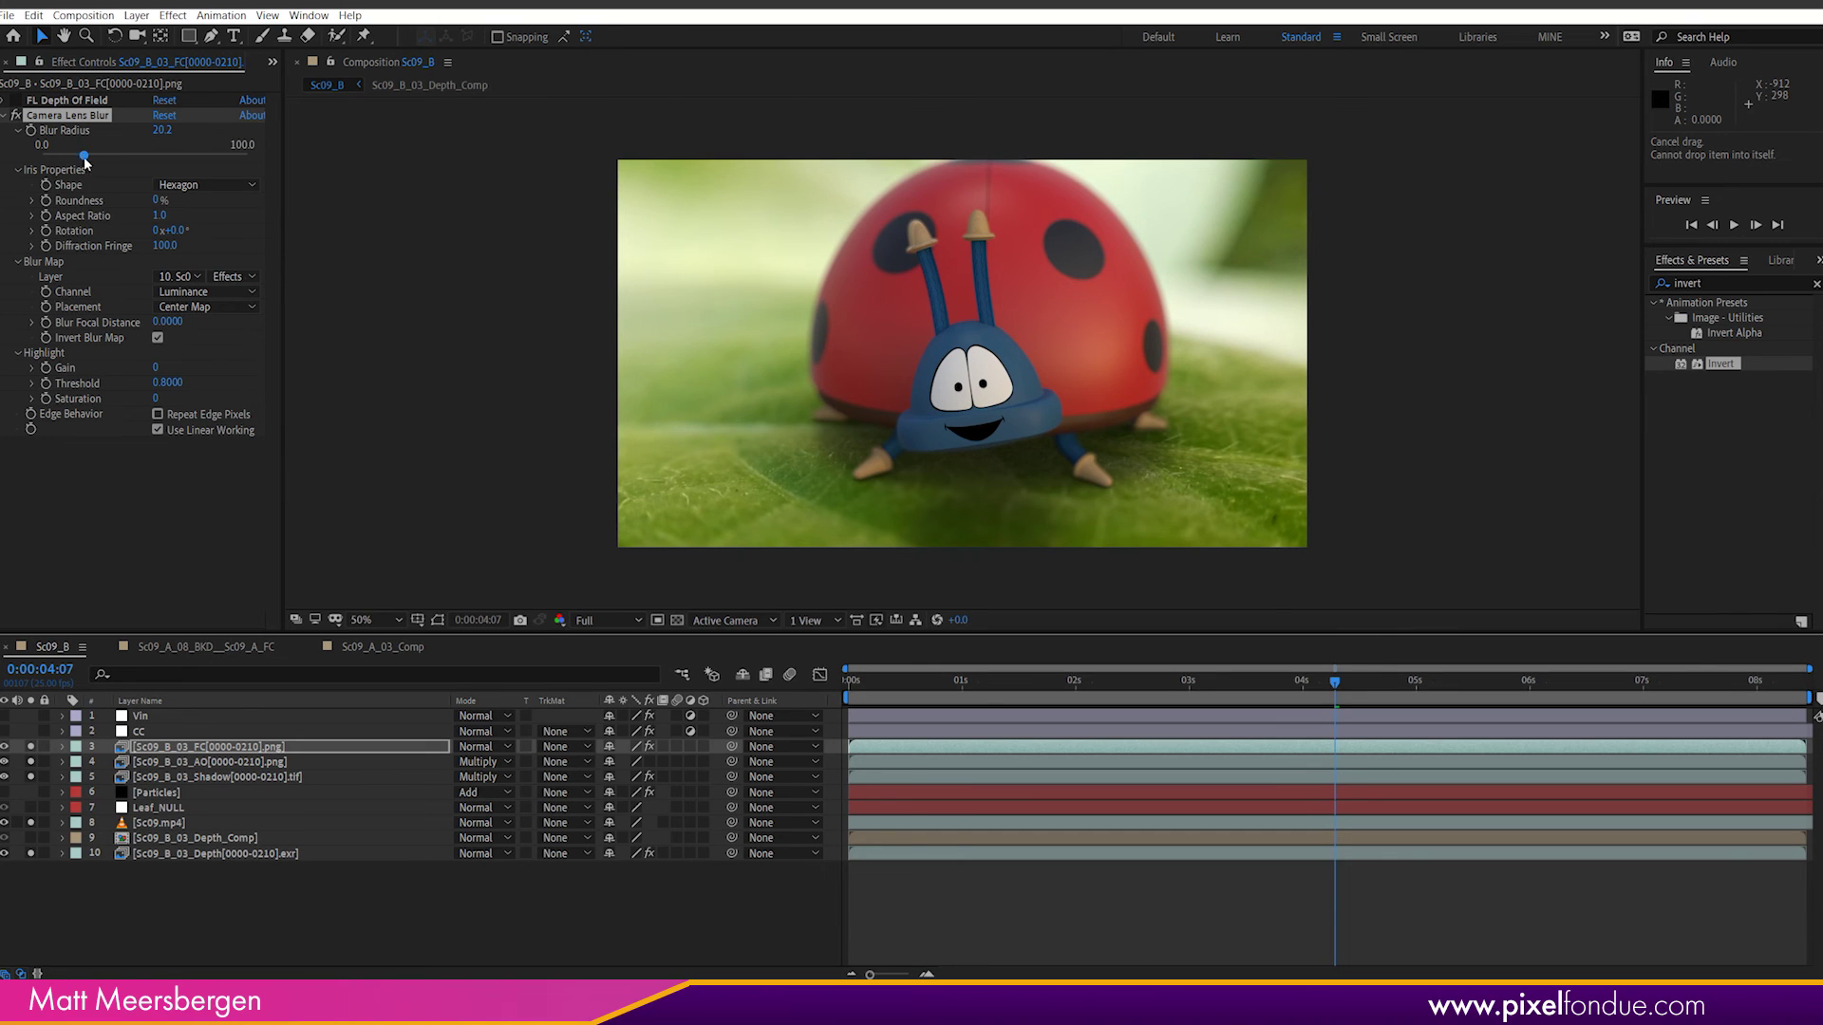
left_click_drag(84, 161, 108, 163)
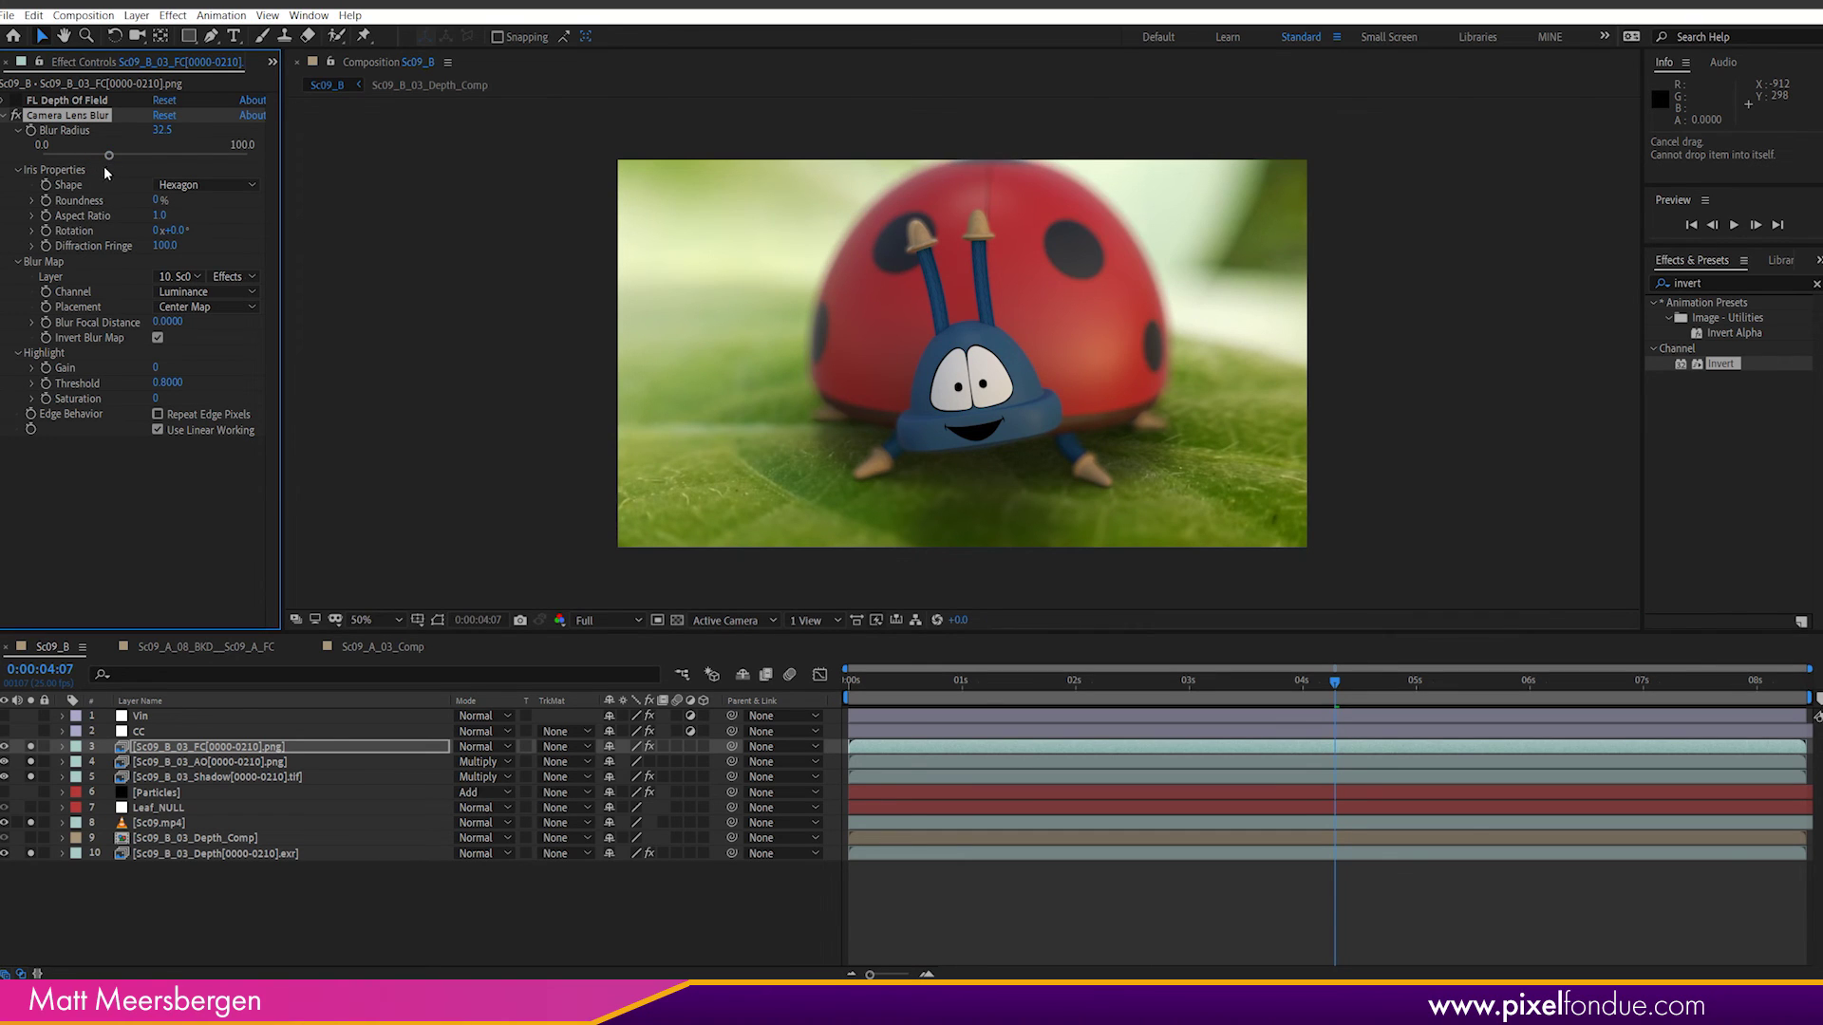
left_click(1028, 463)
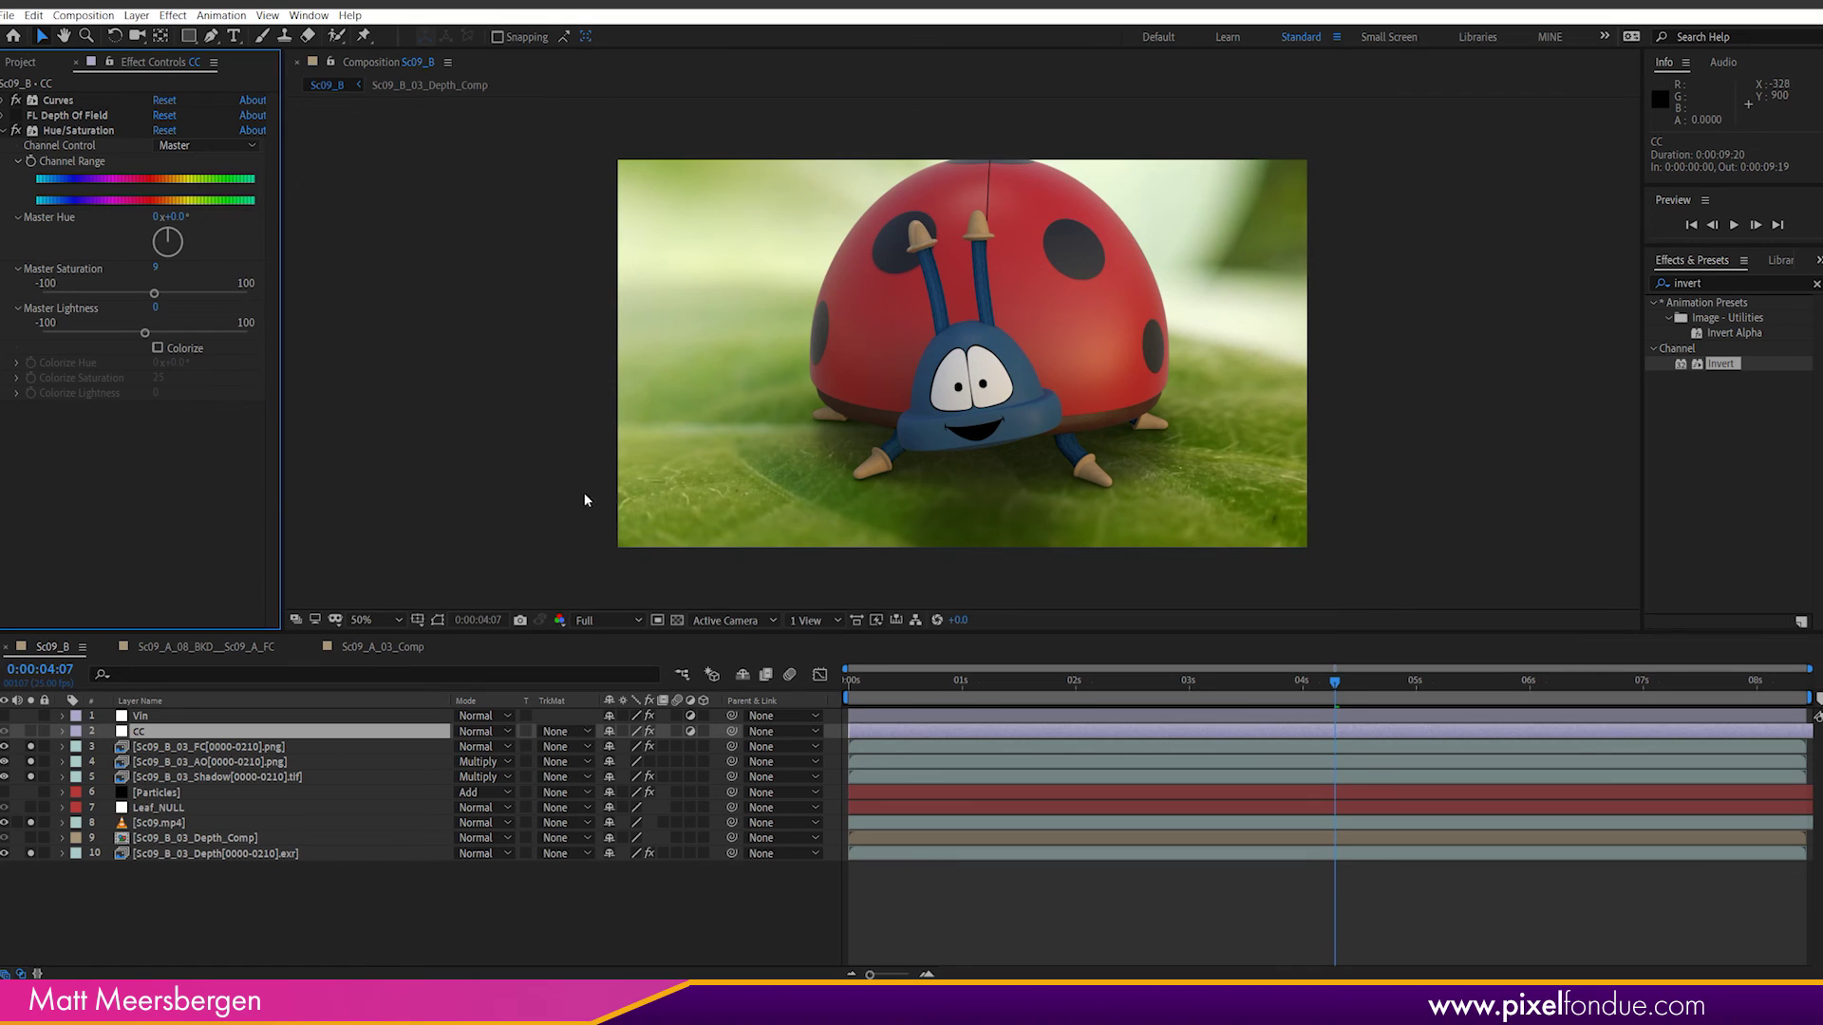
Step: Paste the copied Camera Lens Blur effect onto the CC layer and solo that layer
key("ctrl+v")
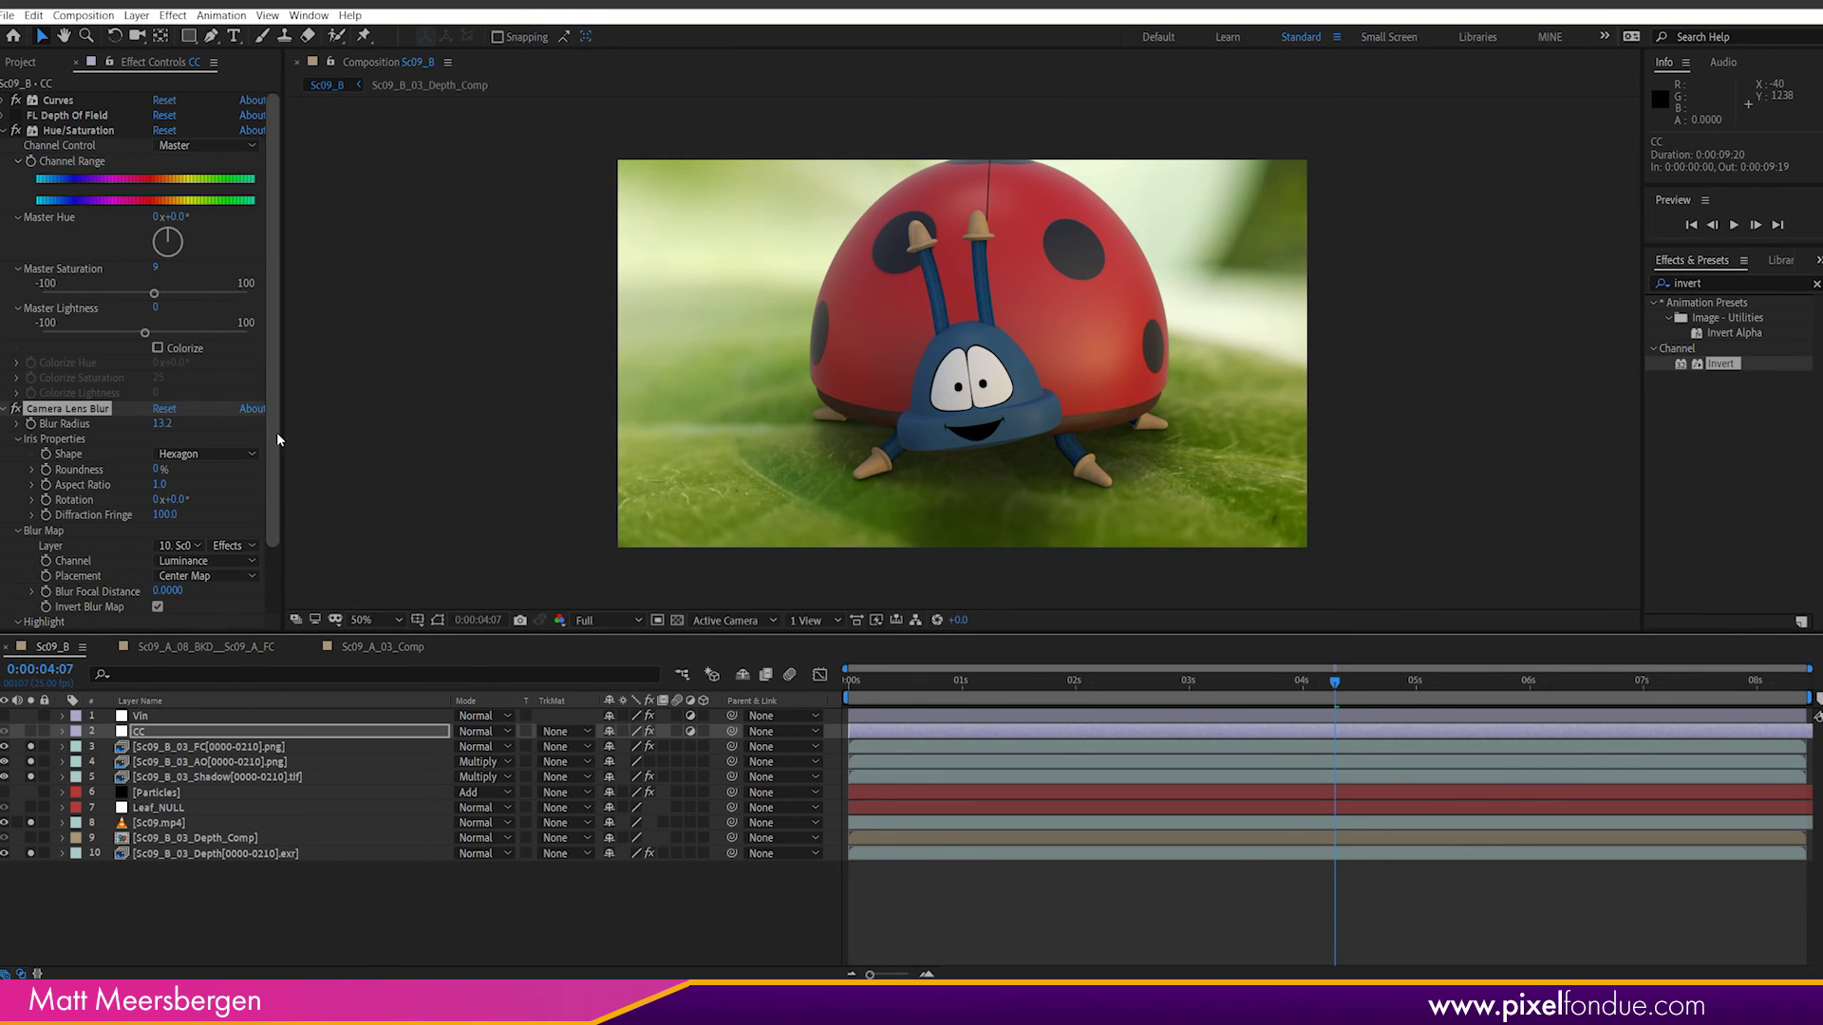
left_click_drag(273, 431, 275, 546)
left_click(30, 731)
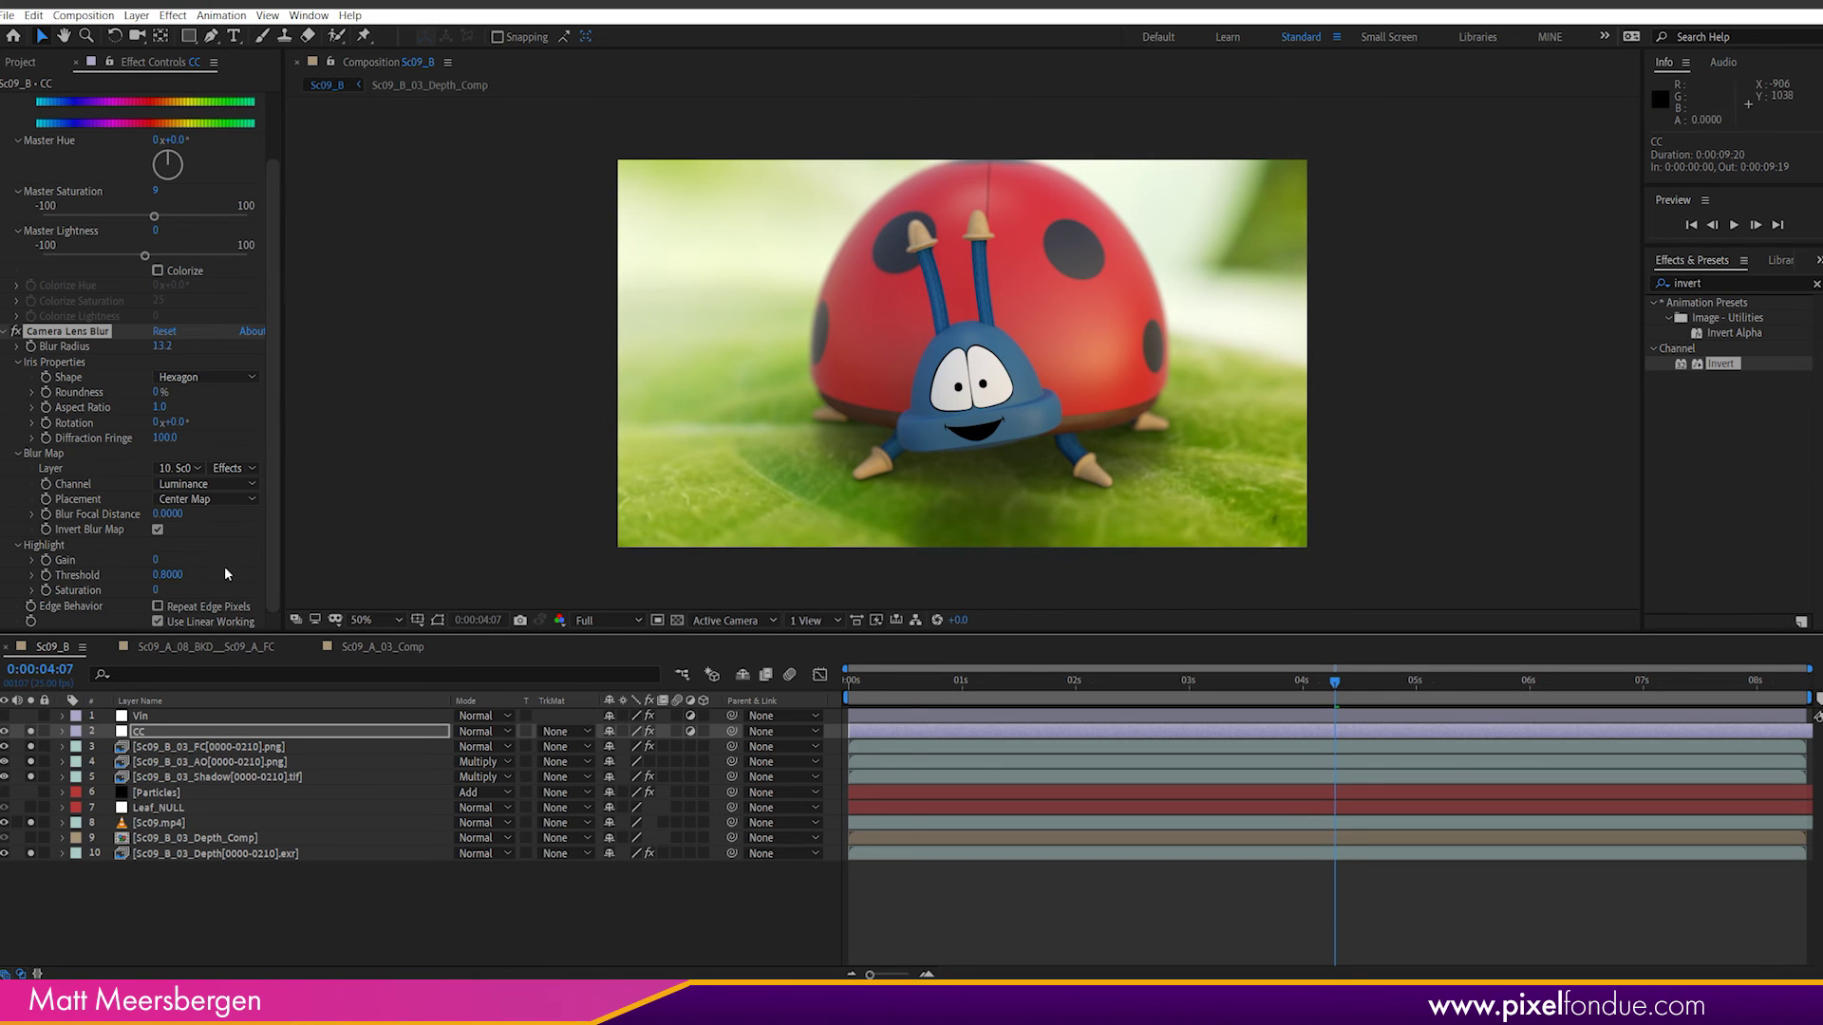
Step: Set the depth EXR layer's Exposure effect to Exposure 2.29 and Offset -0.2441
left_click(160, 855)
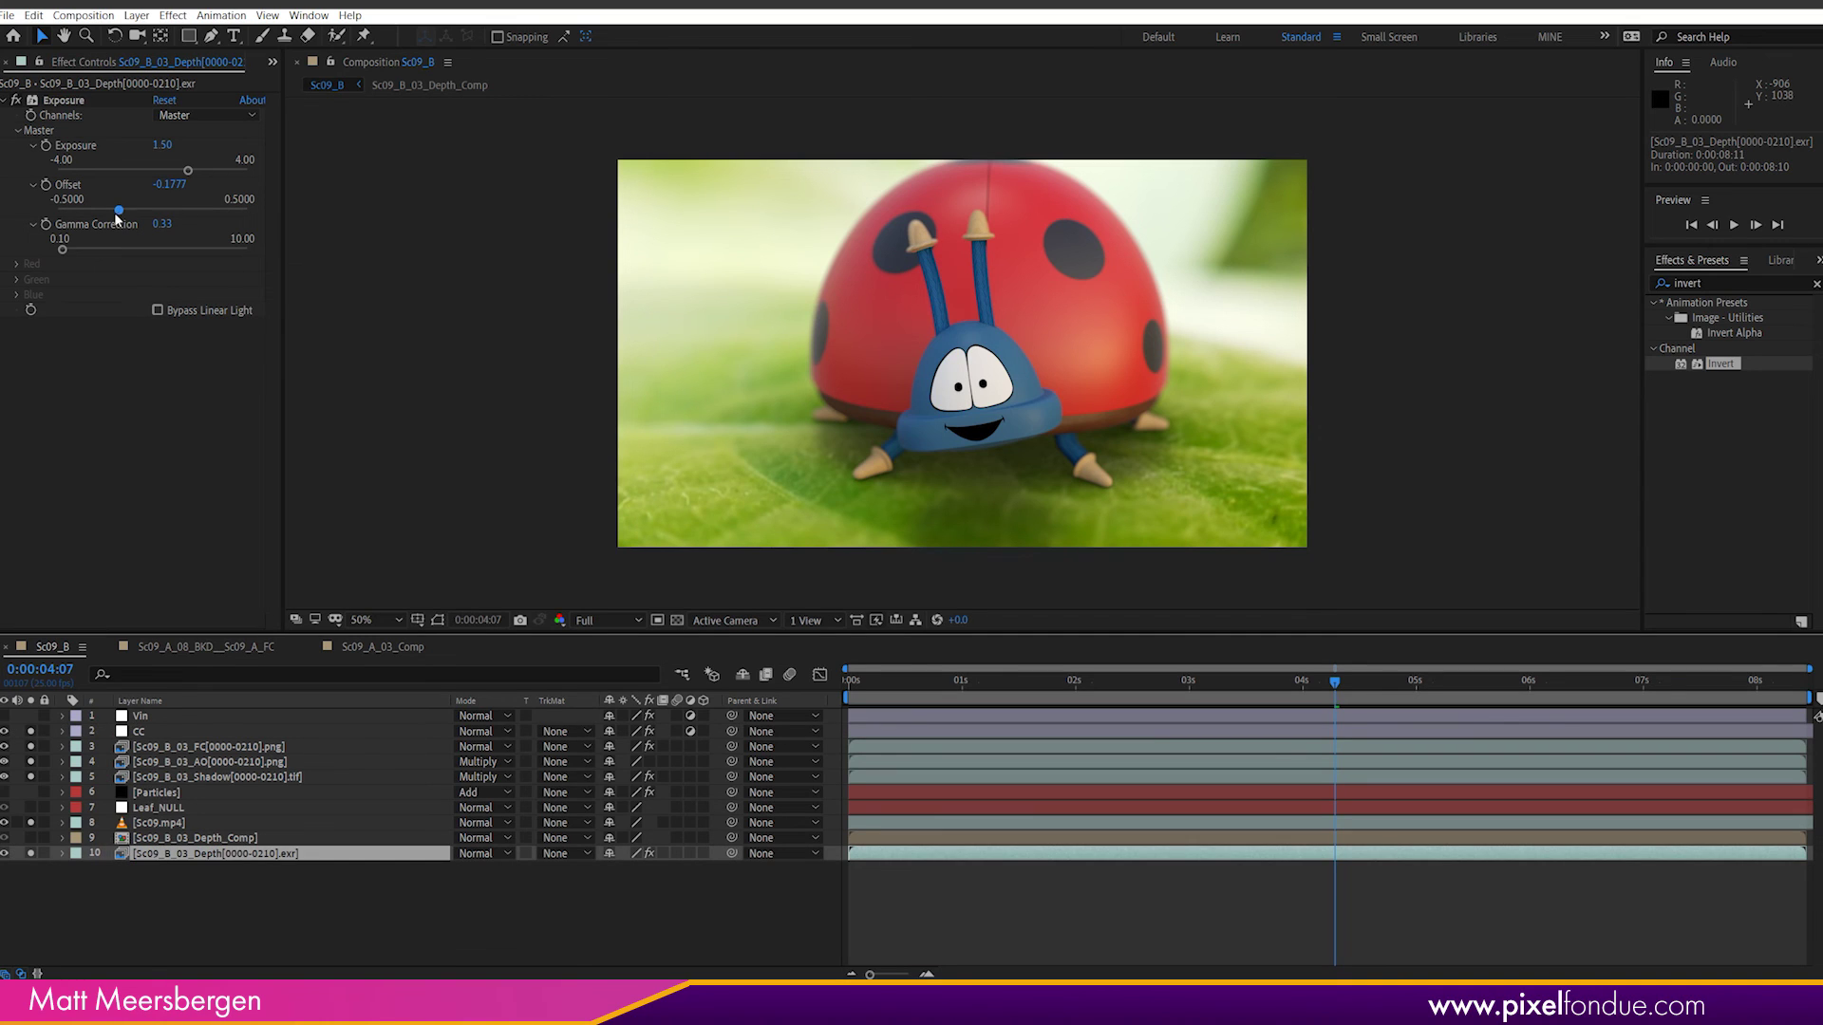
left_click_drag(117, 211, 199, 175)
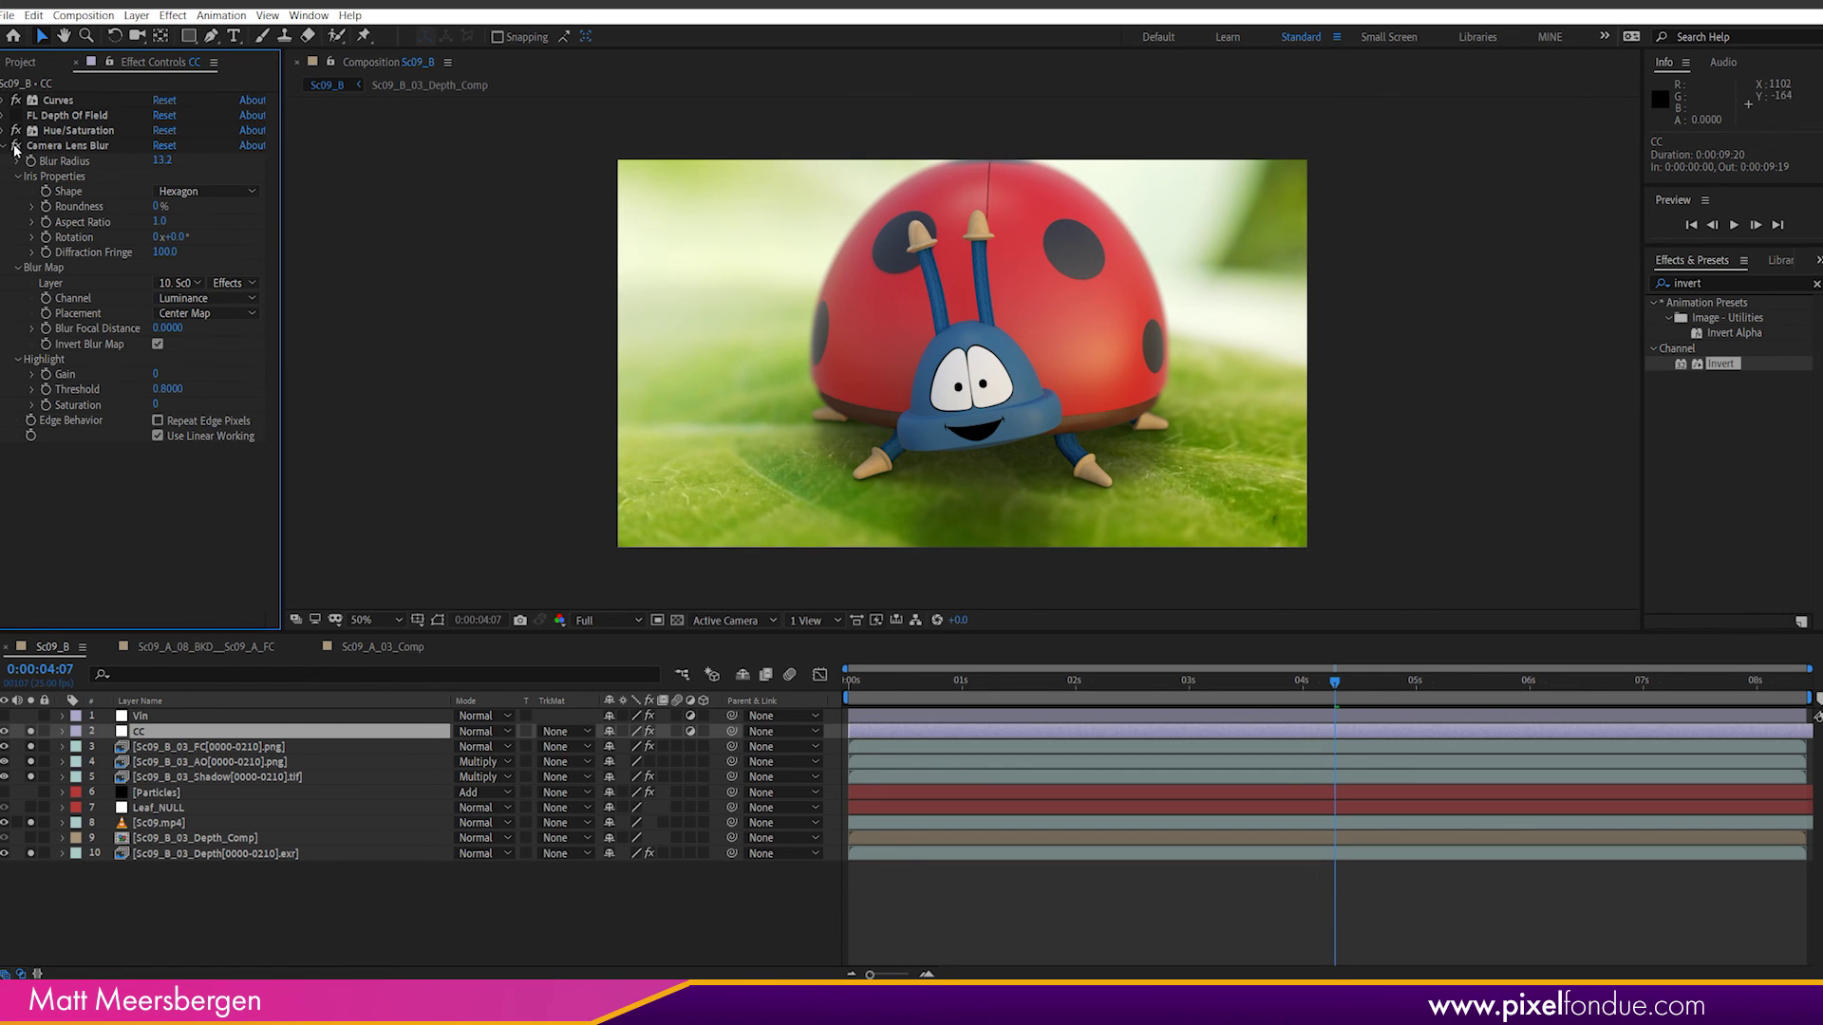
Step: Turn off Camera Lens Blur on the CC layer and expand its FL Depth Of Field settings
left_click(15, 145)
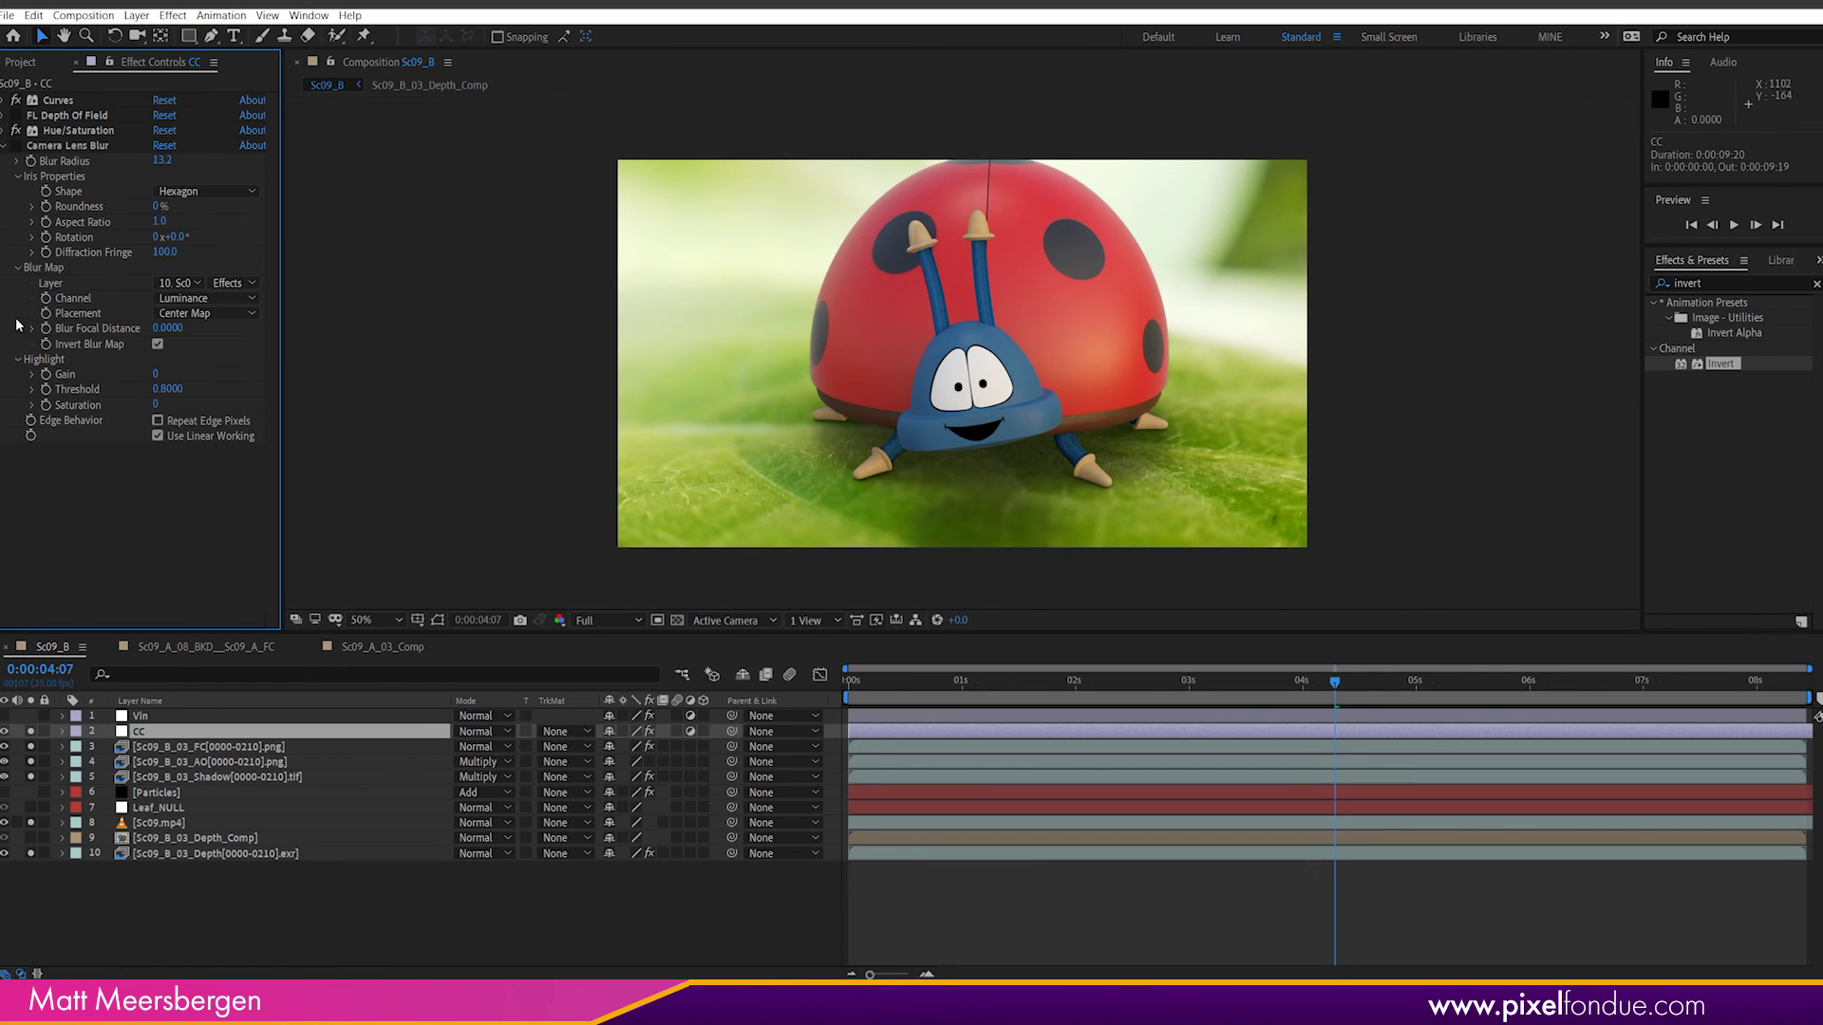
left_click(4, 146)
double_click(82, 116)
Step: Switch to the browser and review the Lenscare plugin description on frischluft.com
key("alt+Tab")
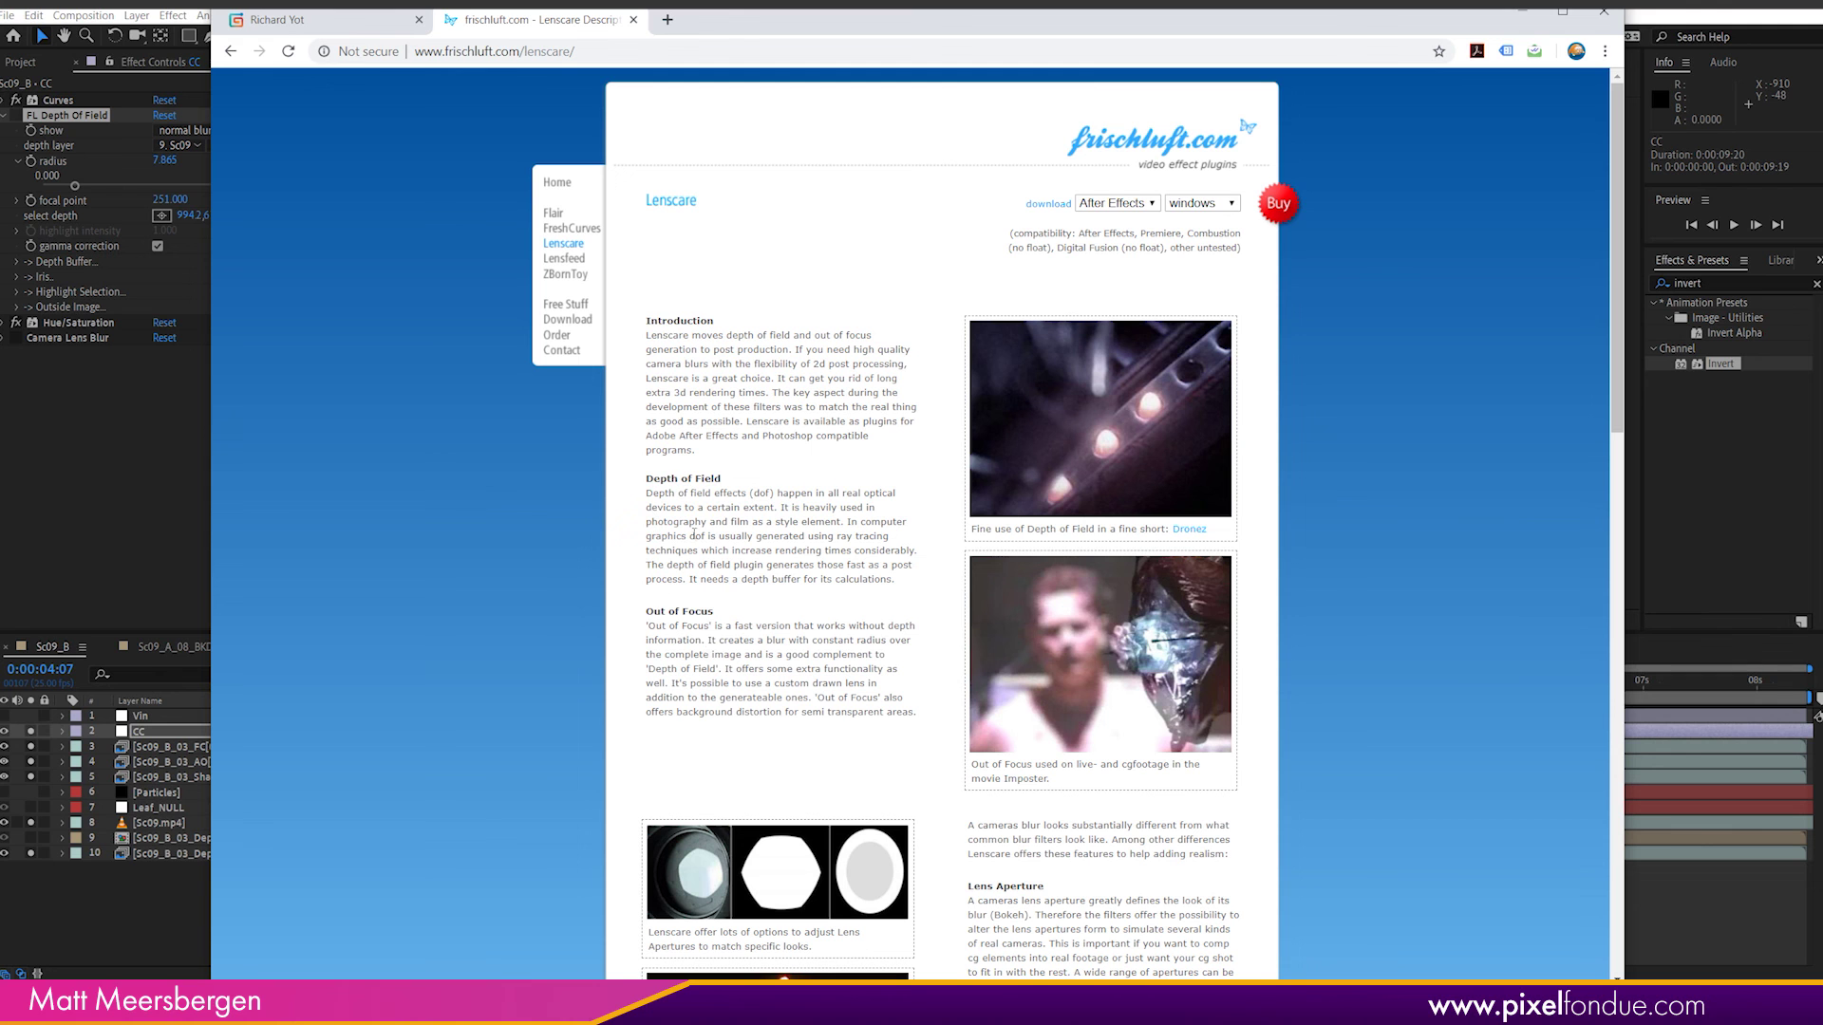
scroll(1589, 268, "down", 13)
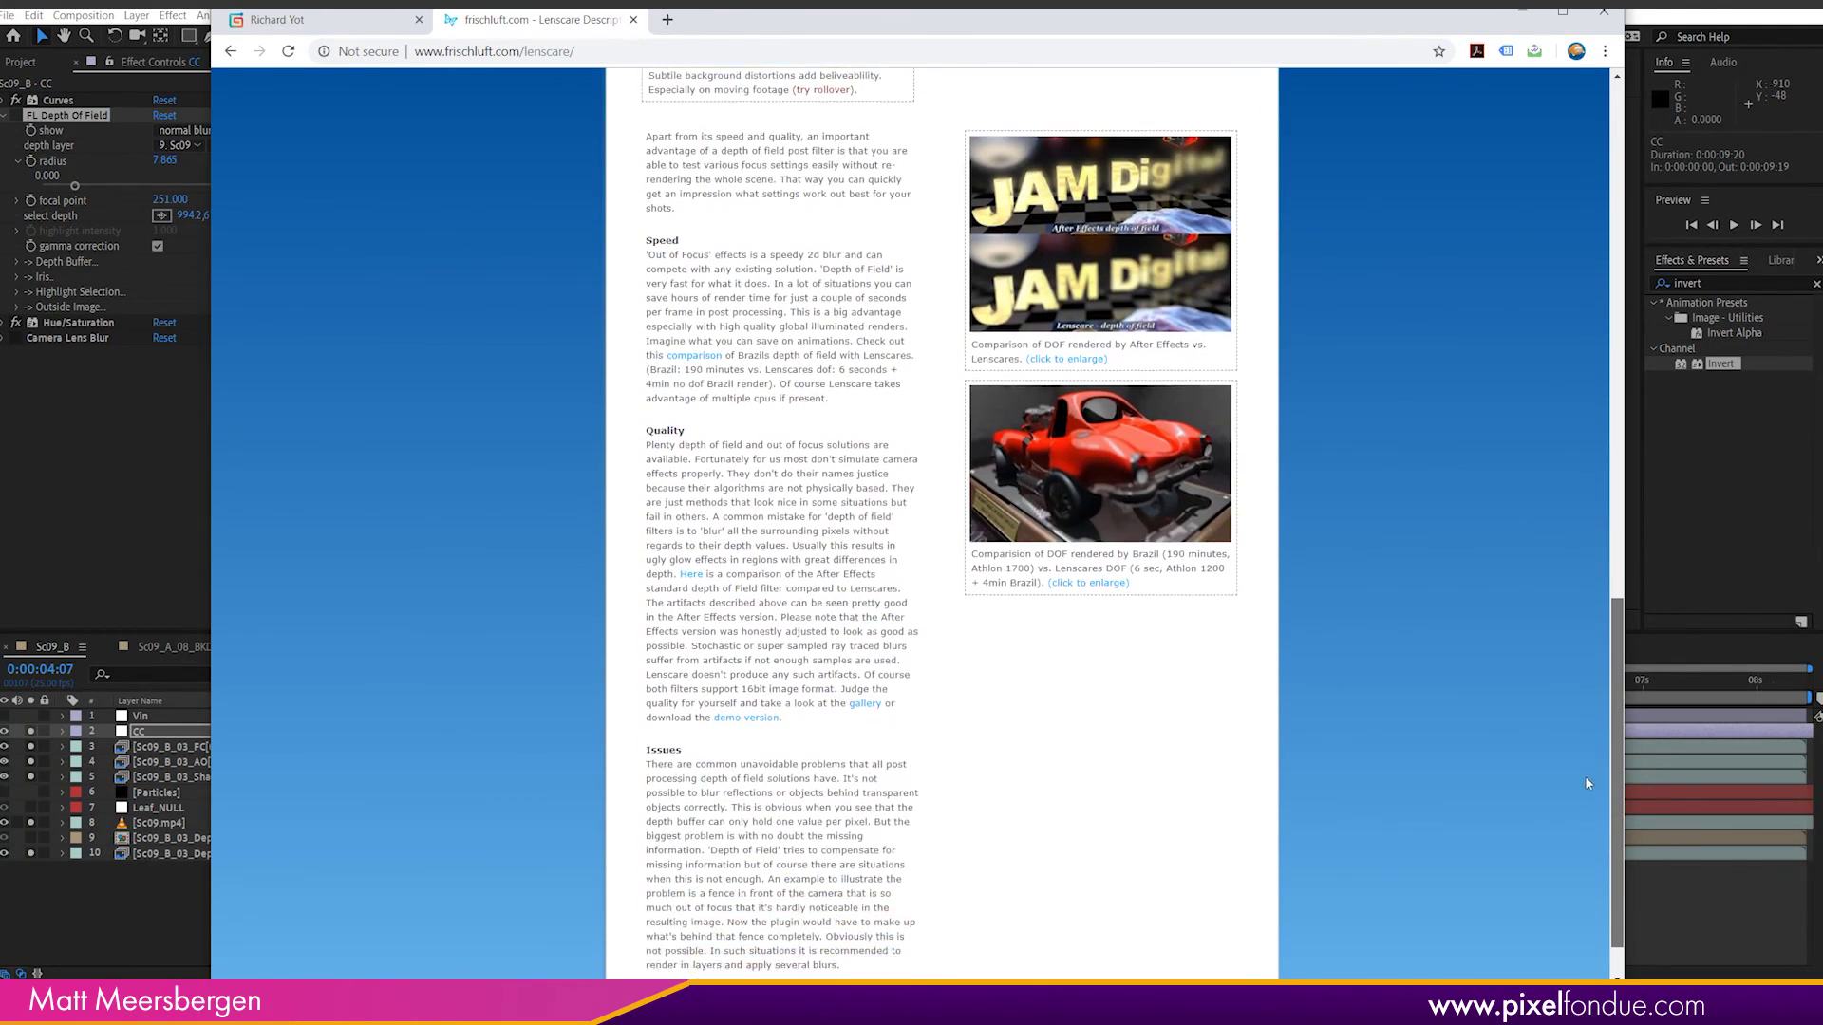
scroll(1484, 220, "up", 15)
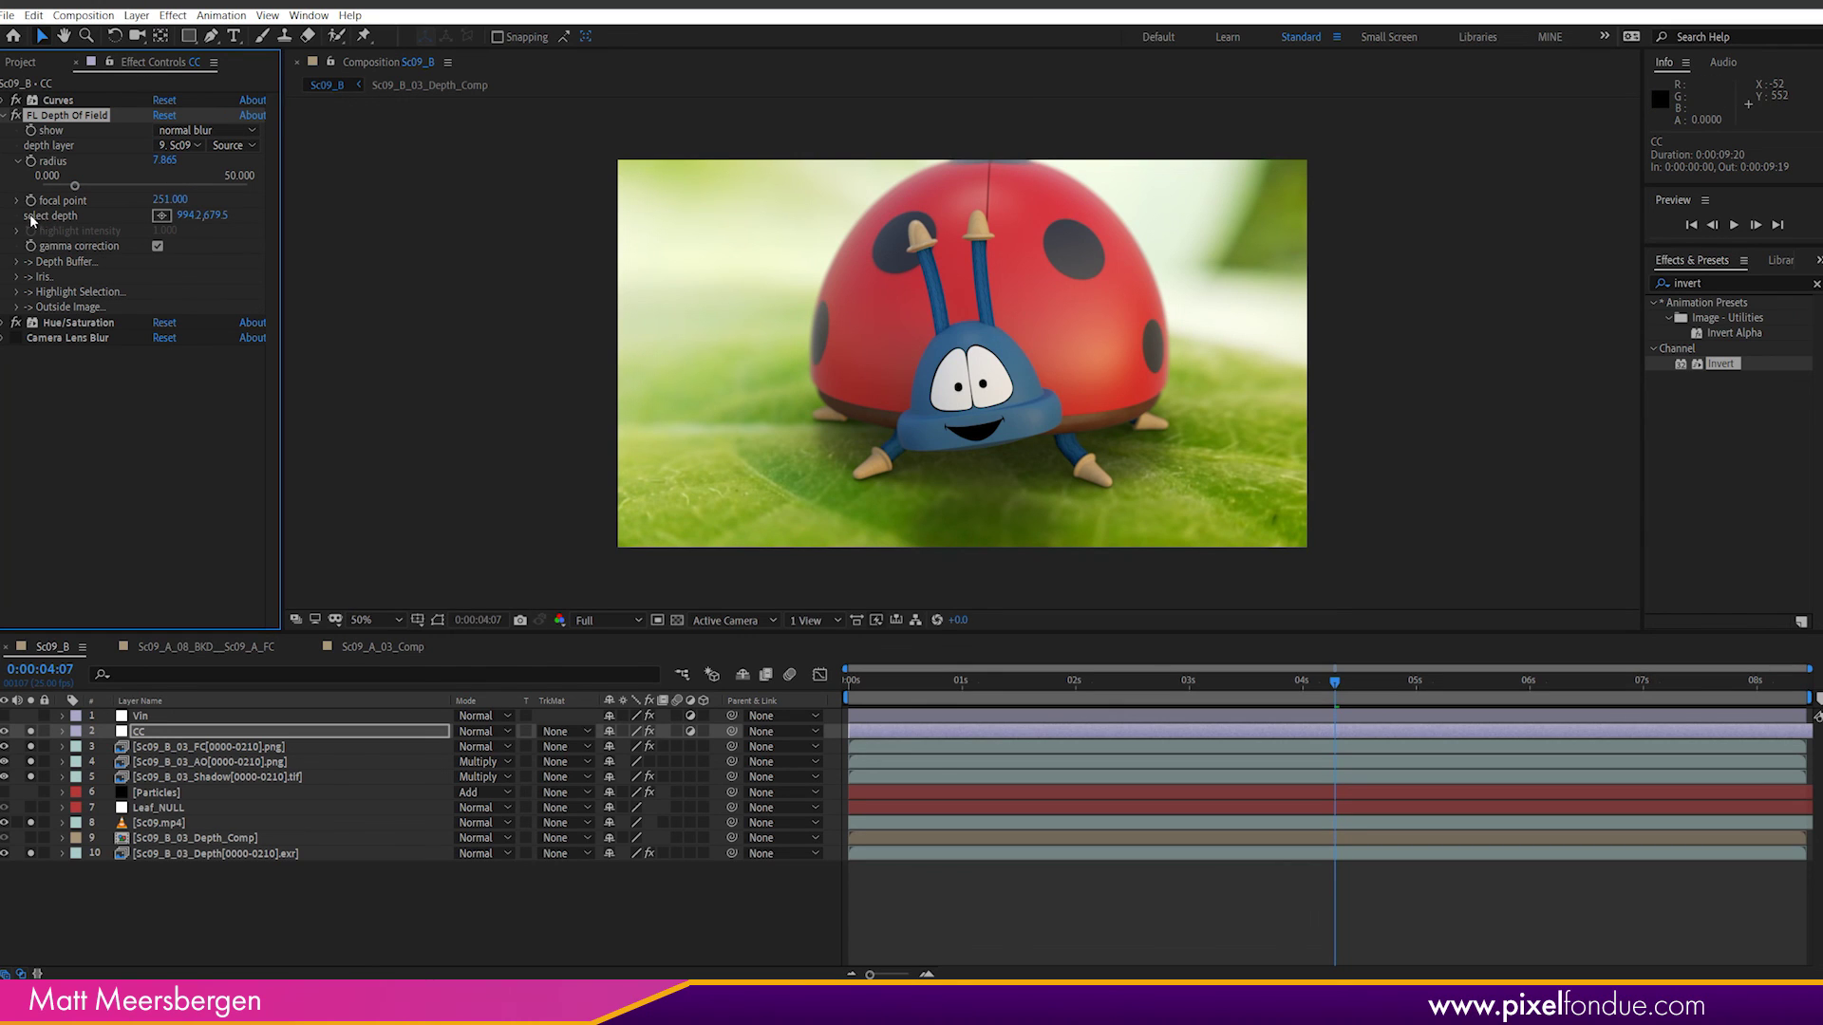
Step: In After Effects, enable FL Depth Of Field and pick its focus depth on the ladybug's shell edge, then on its face
left_click(162, 215)
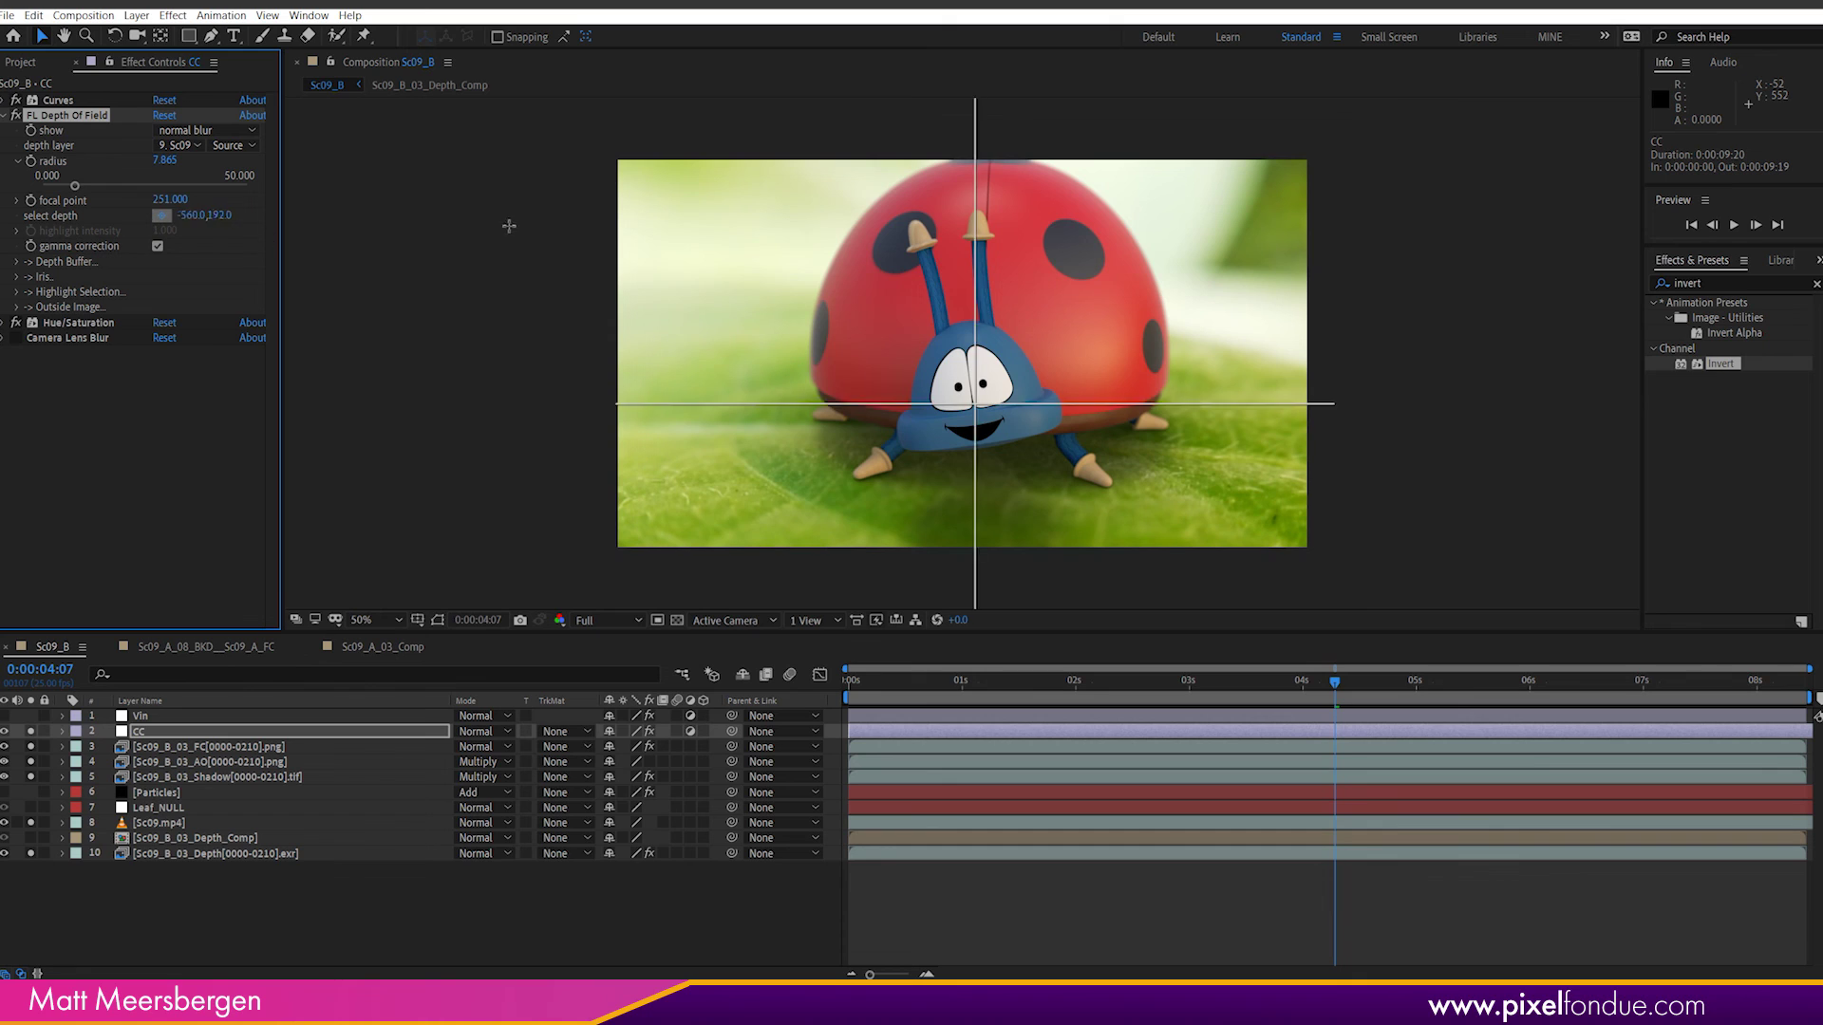
left_click(859, 273)
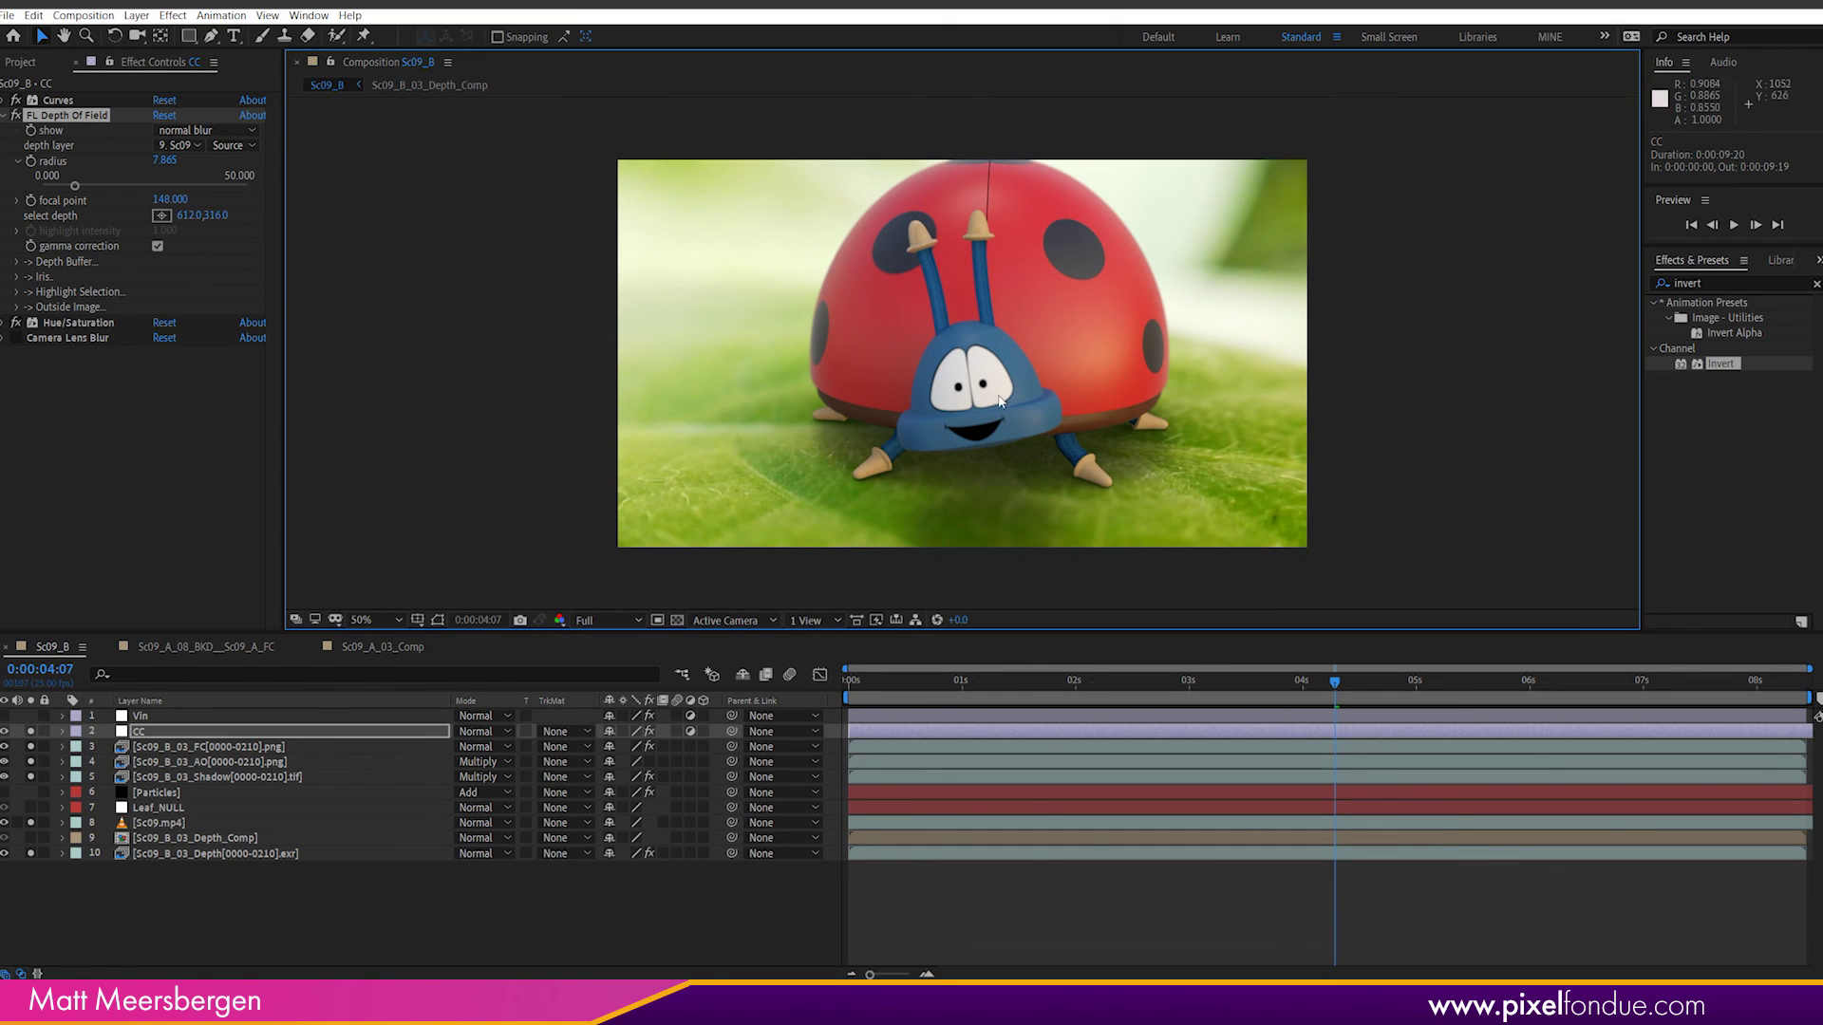
left_click(162, 216)
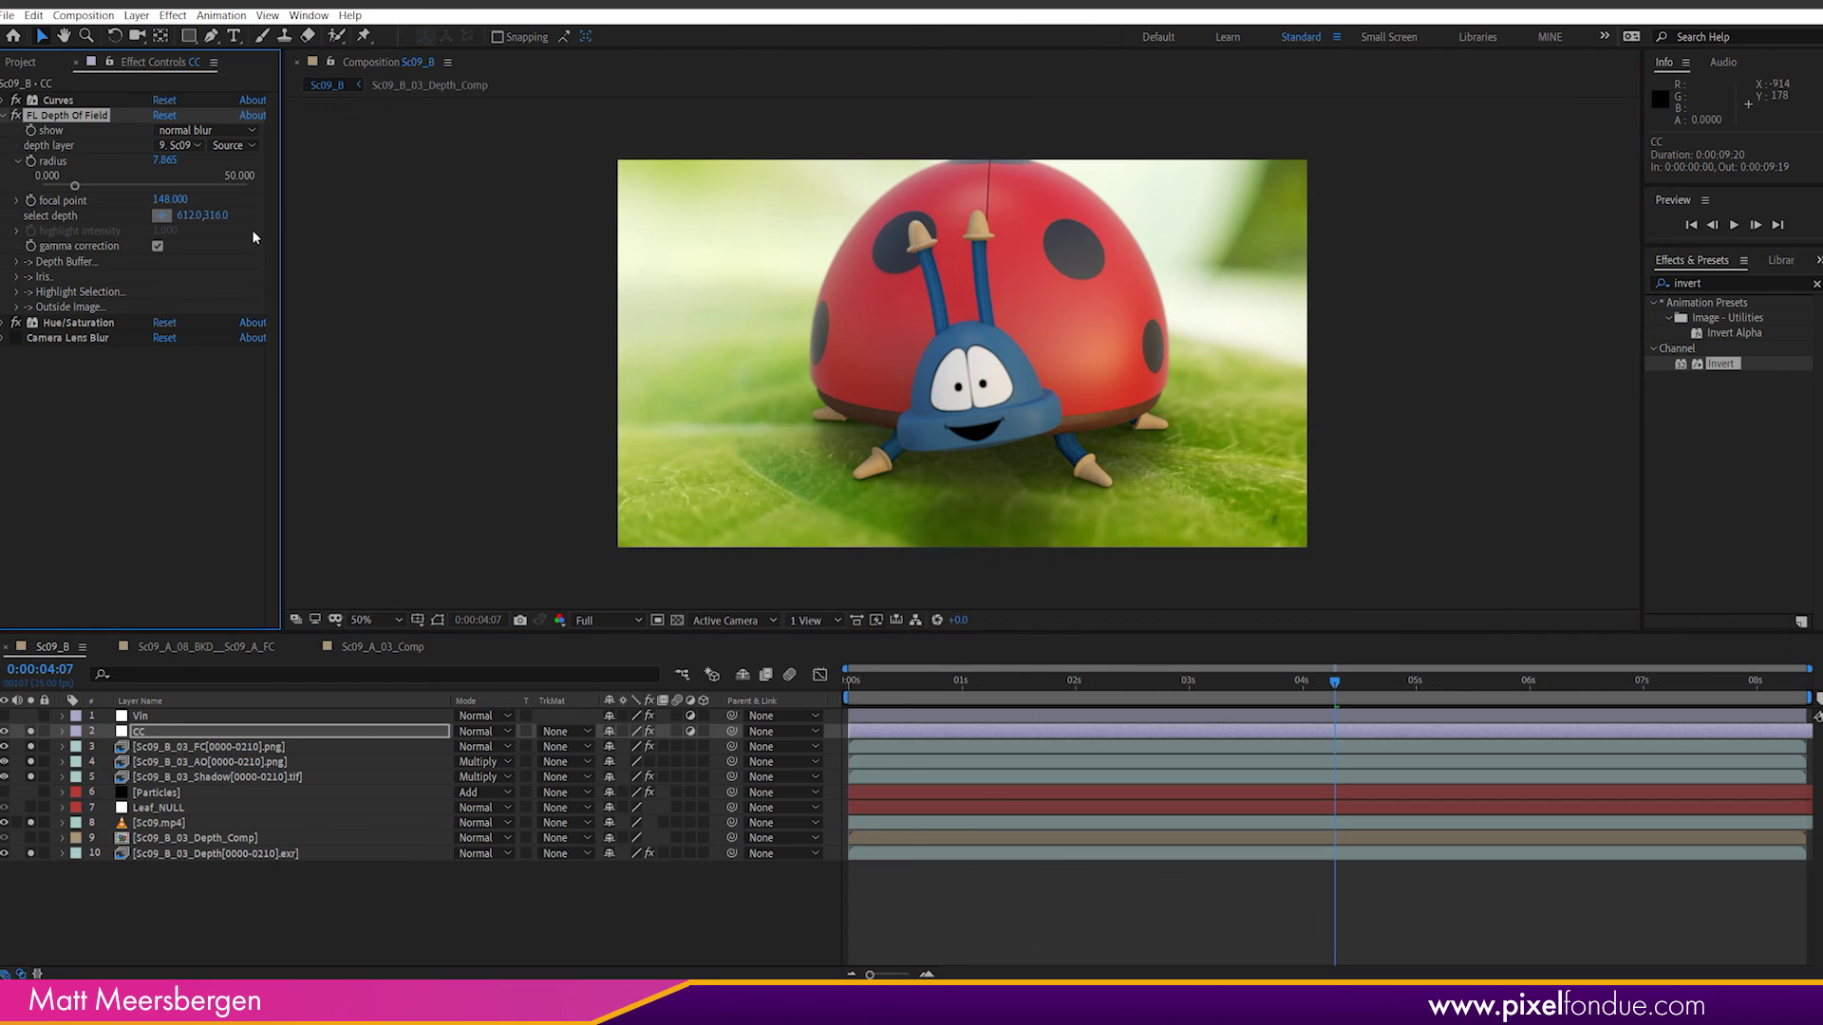
left_click(971, 400)
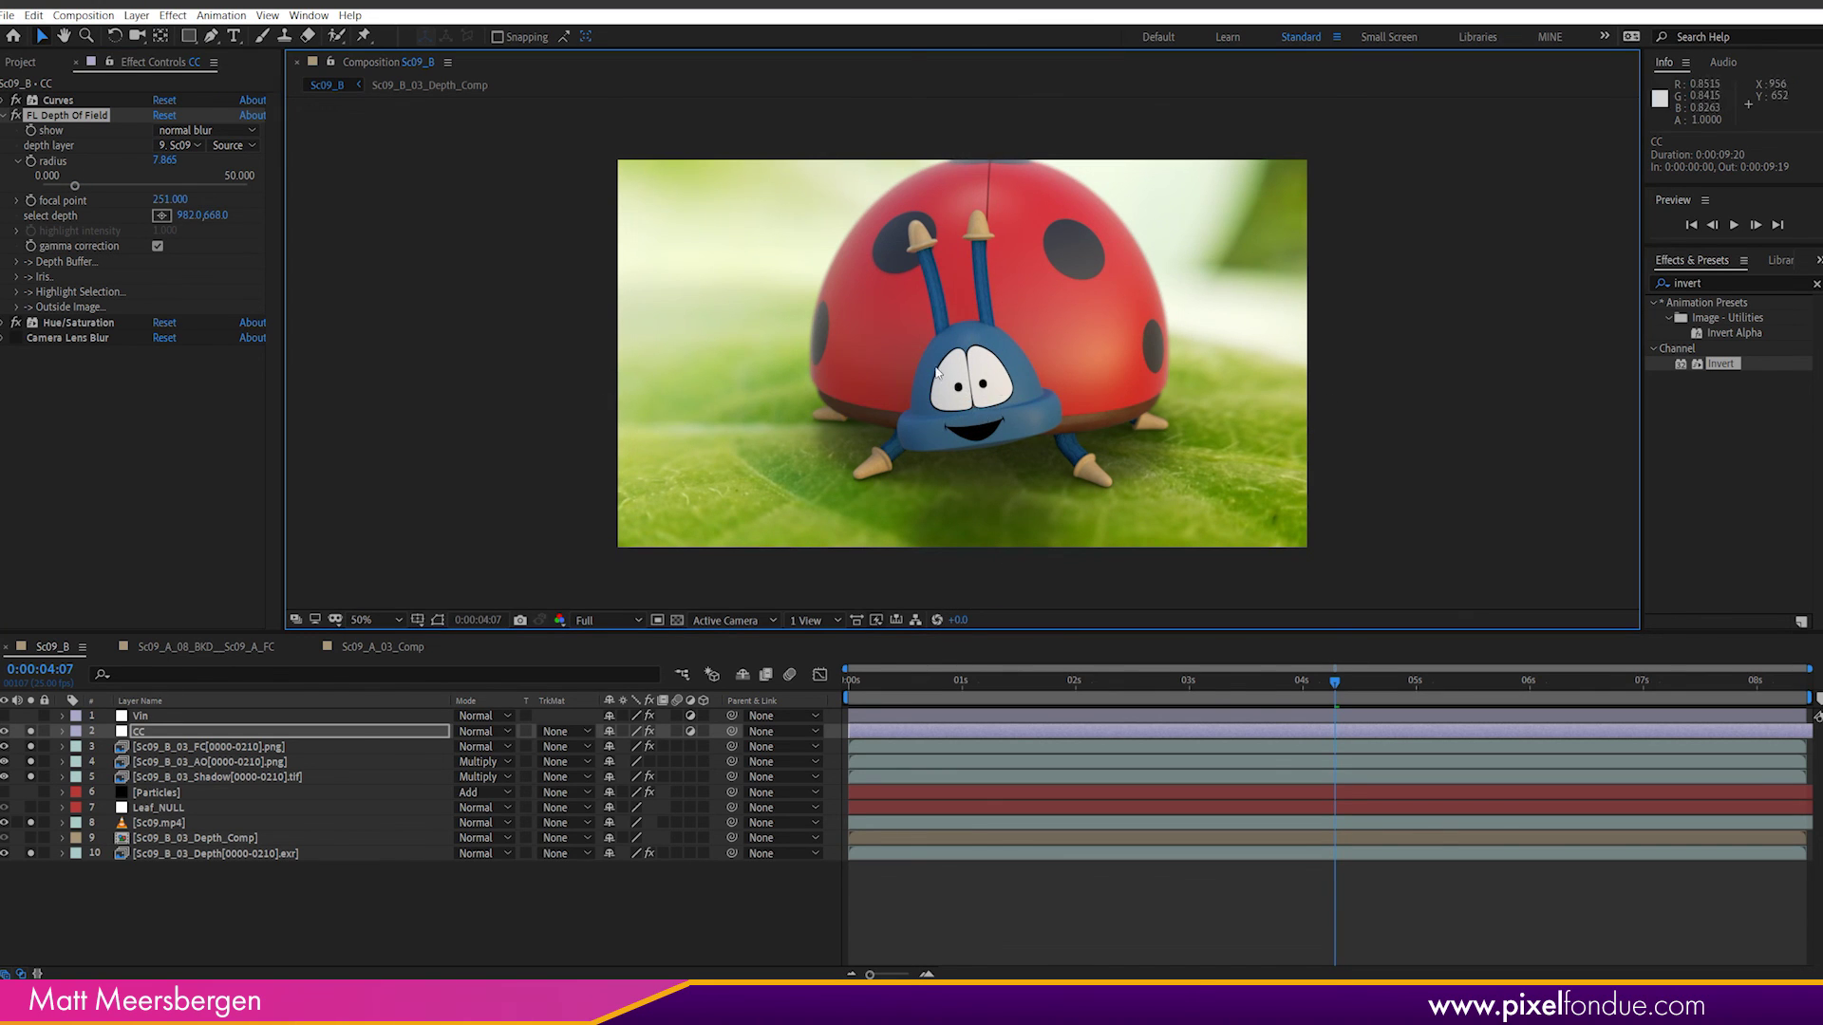
Step: Set the FL Depth Of Field radius to about 11.18, trying the focus depth on the ladybug's rear foot before picking its face
left_click_drag(80, 189, 88, 186)
left_click(162, 216)
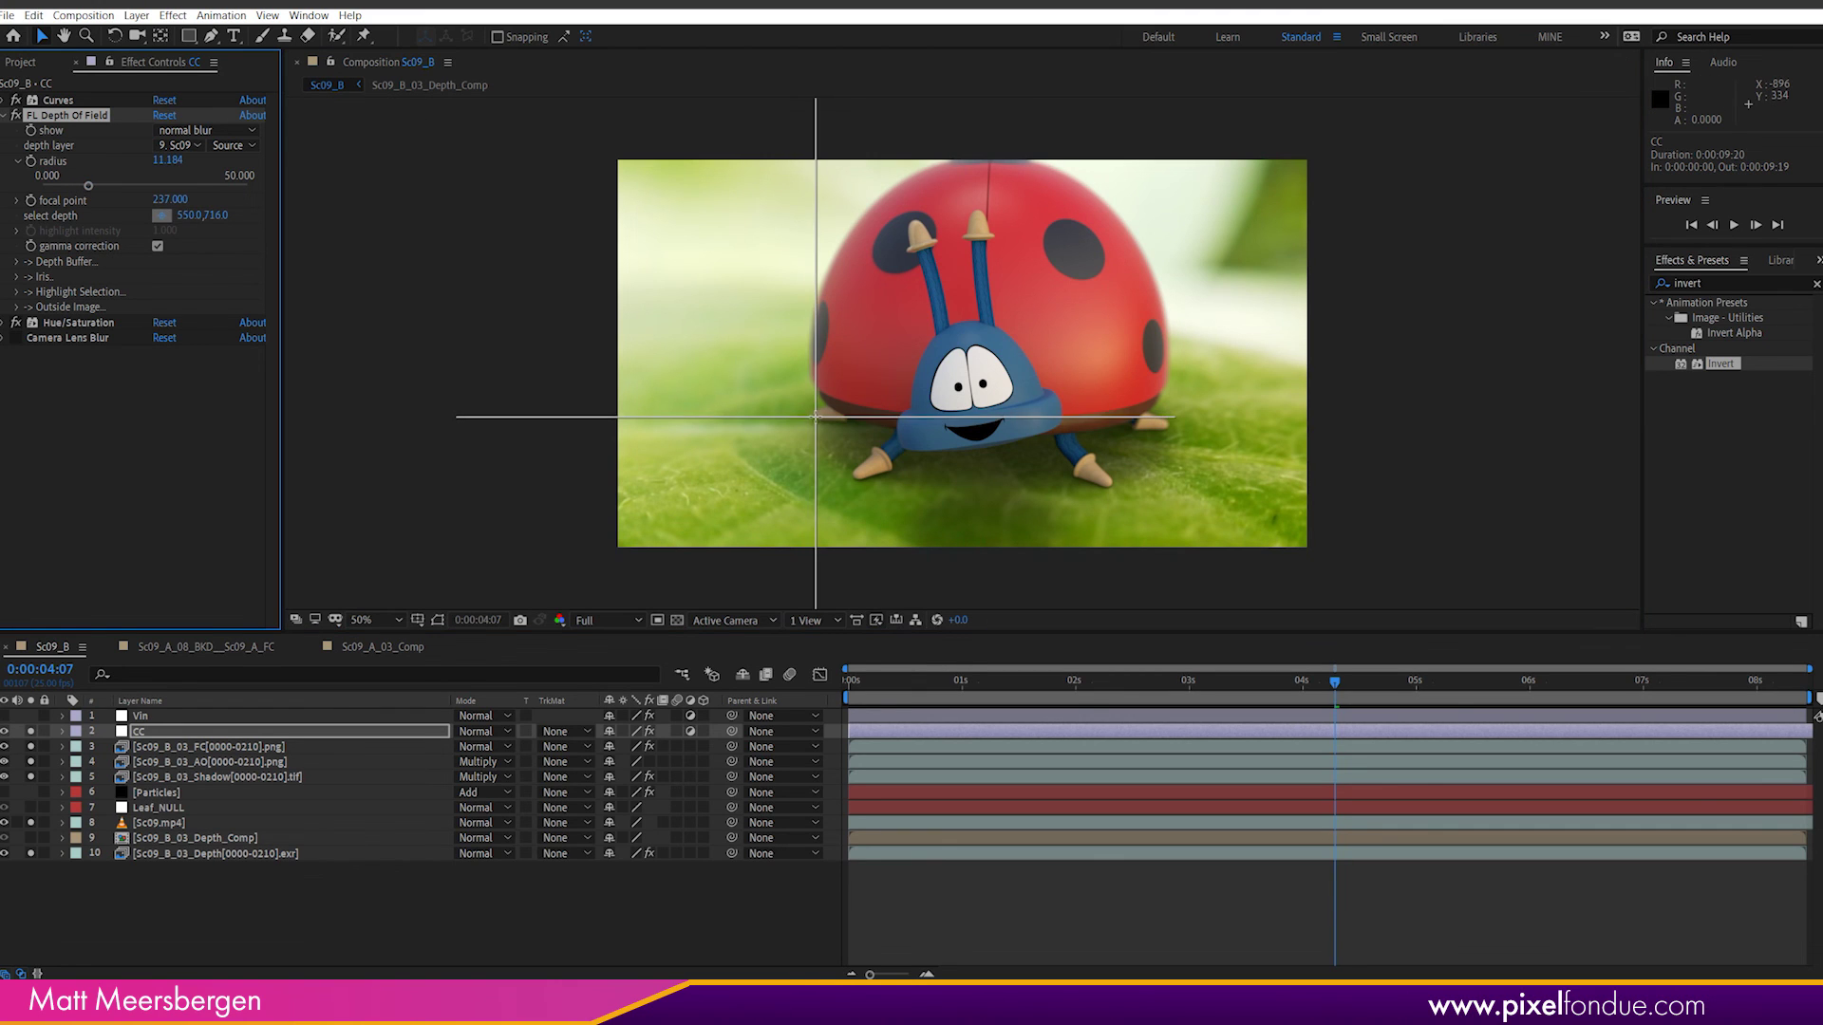
left_click(815, 414)
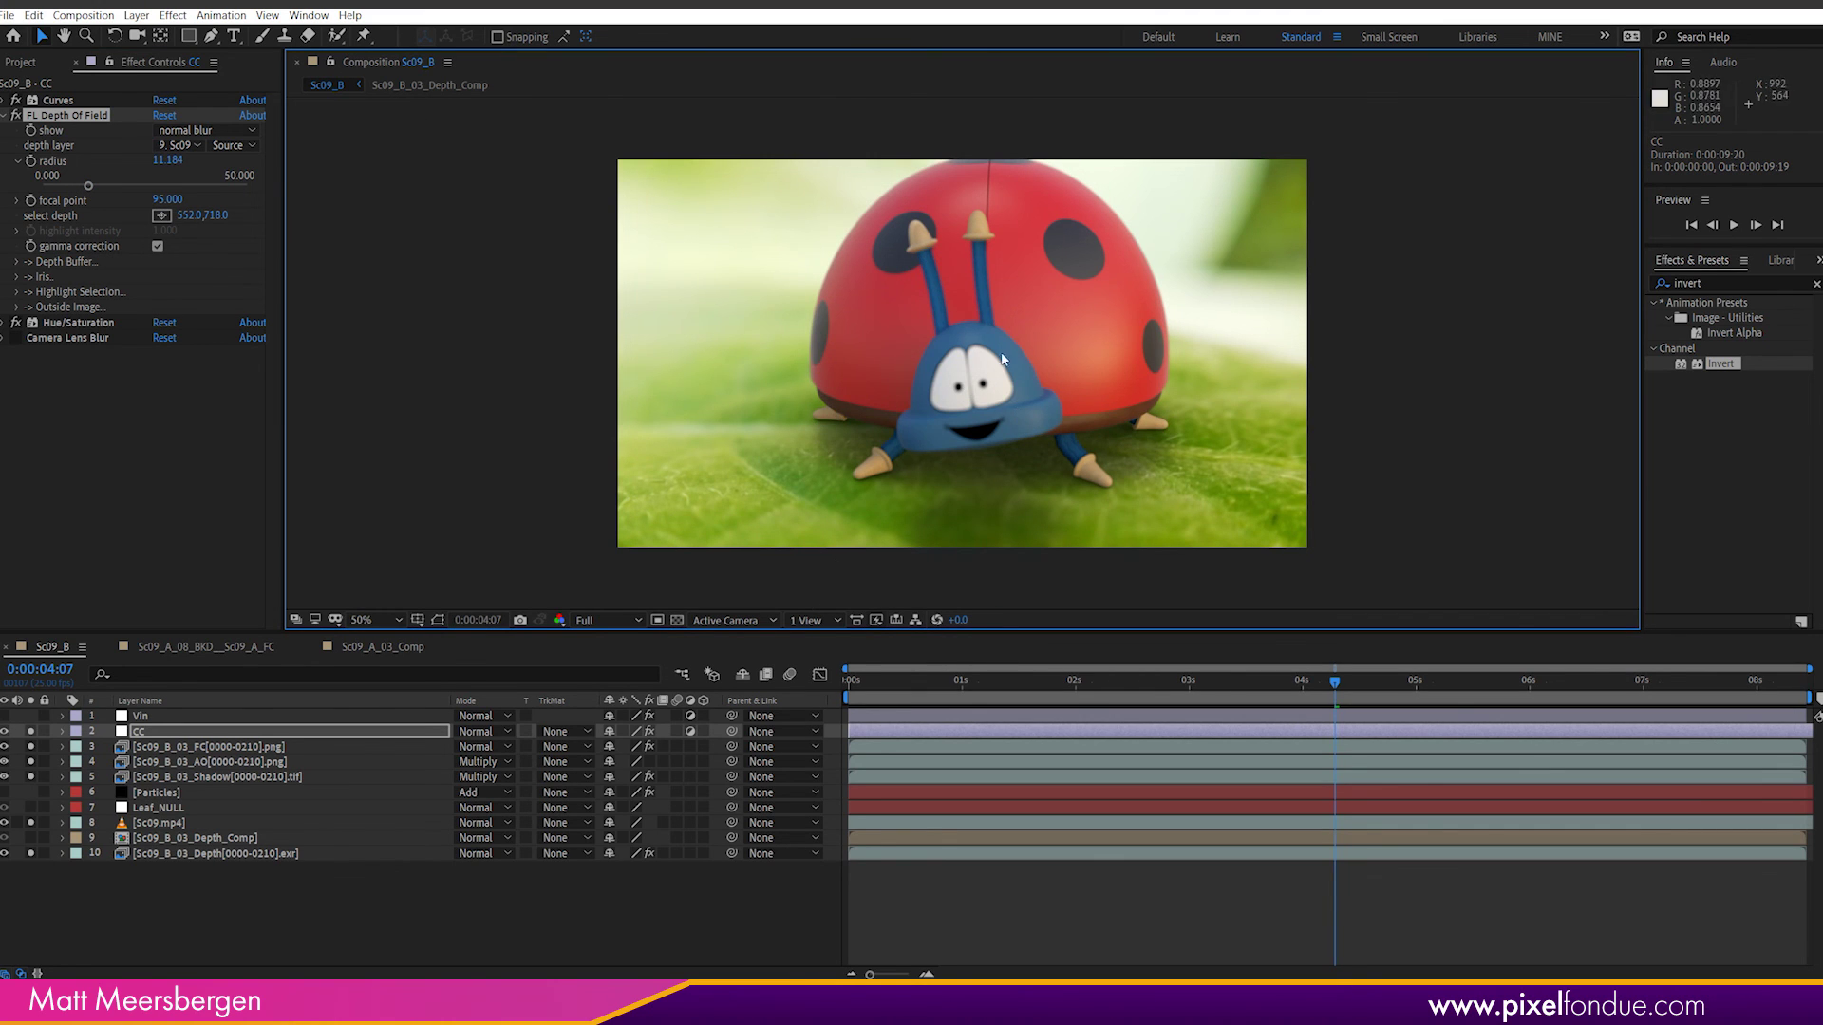
left_click(162, 215)
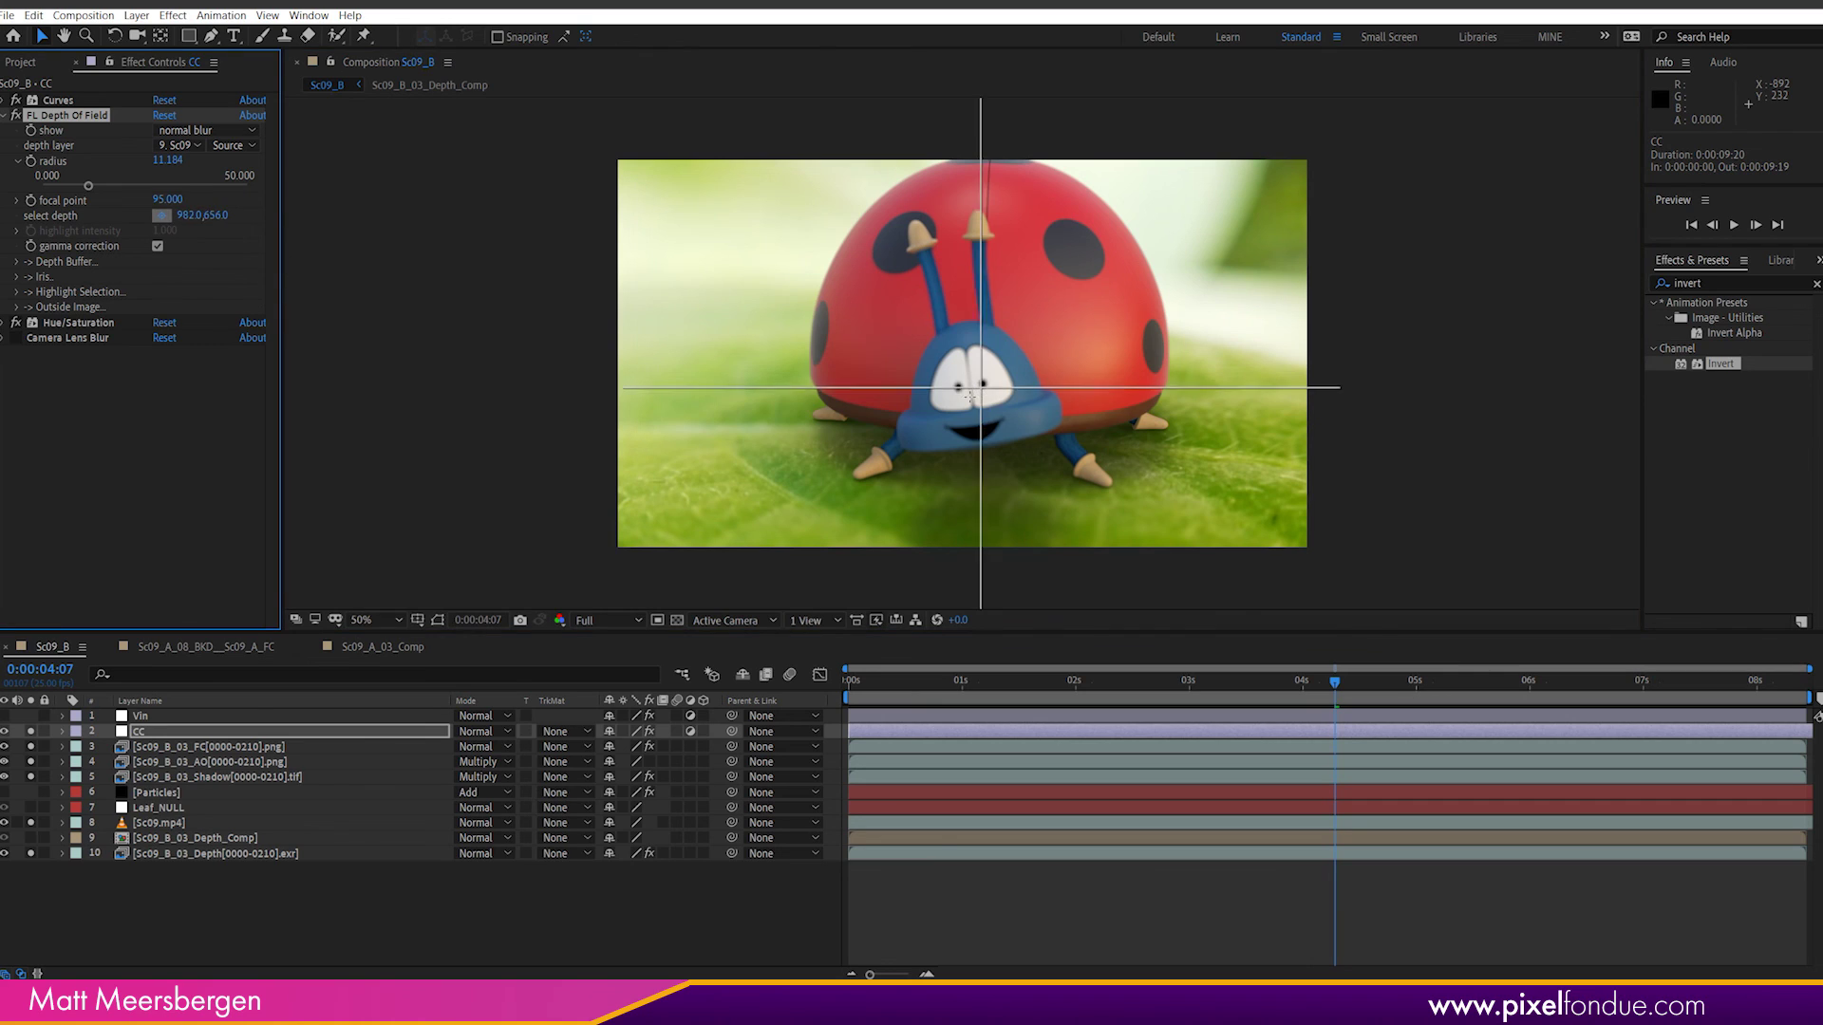
left_click(1003, 516)
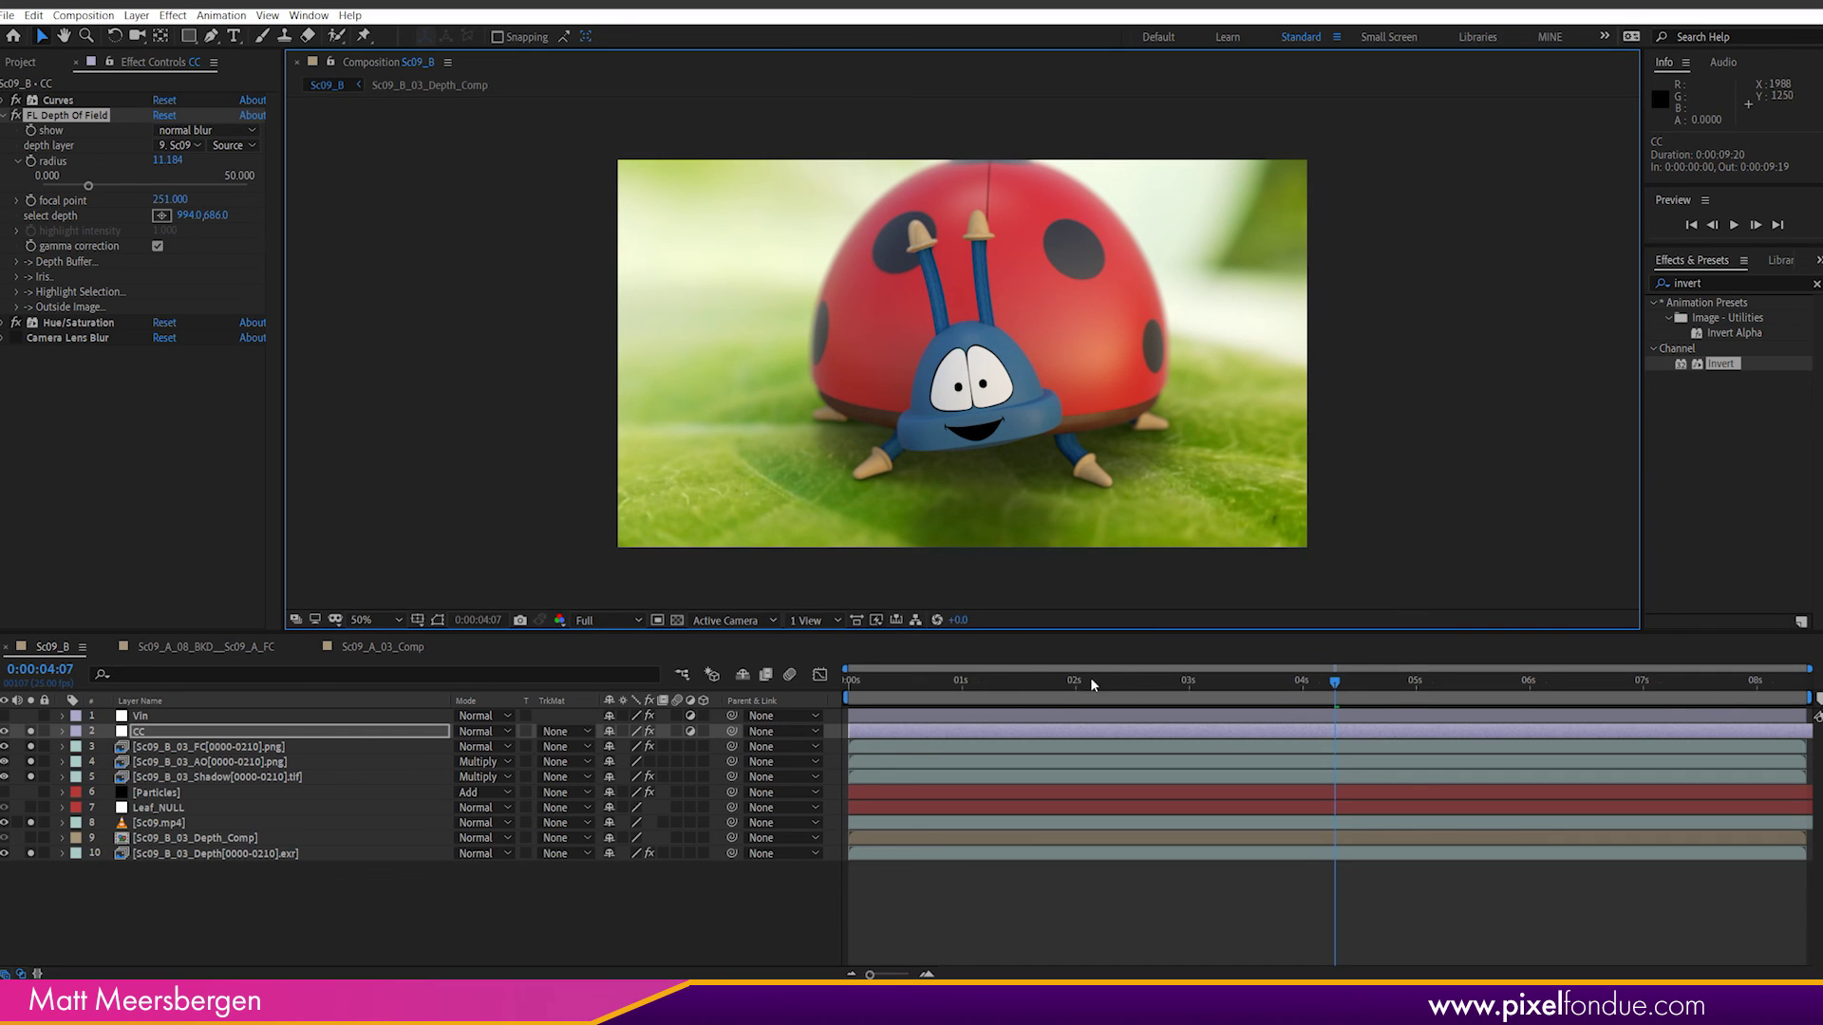
Step: Clear the solo switches on all layers and make the Particles layer visible
left_click_drag(30, 731, 31, 850)
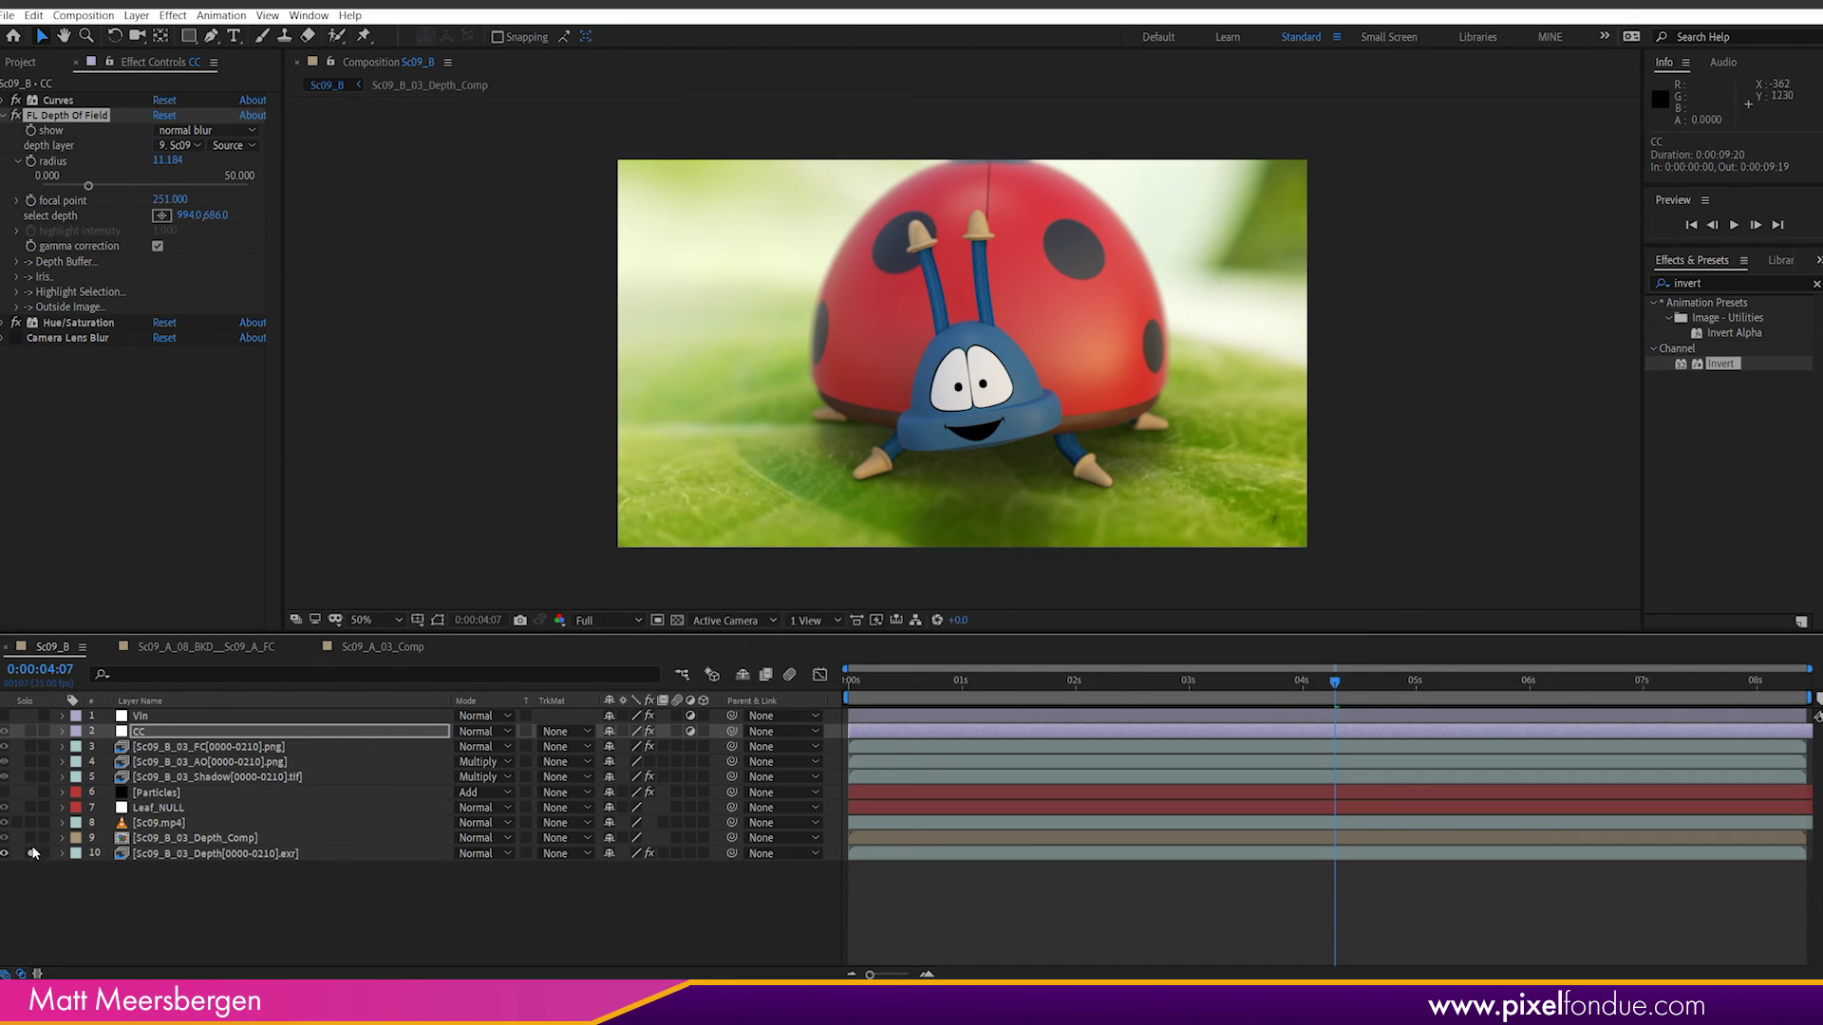
left_click(158, 792)
left_click(6, 791)
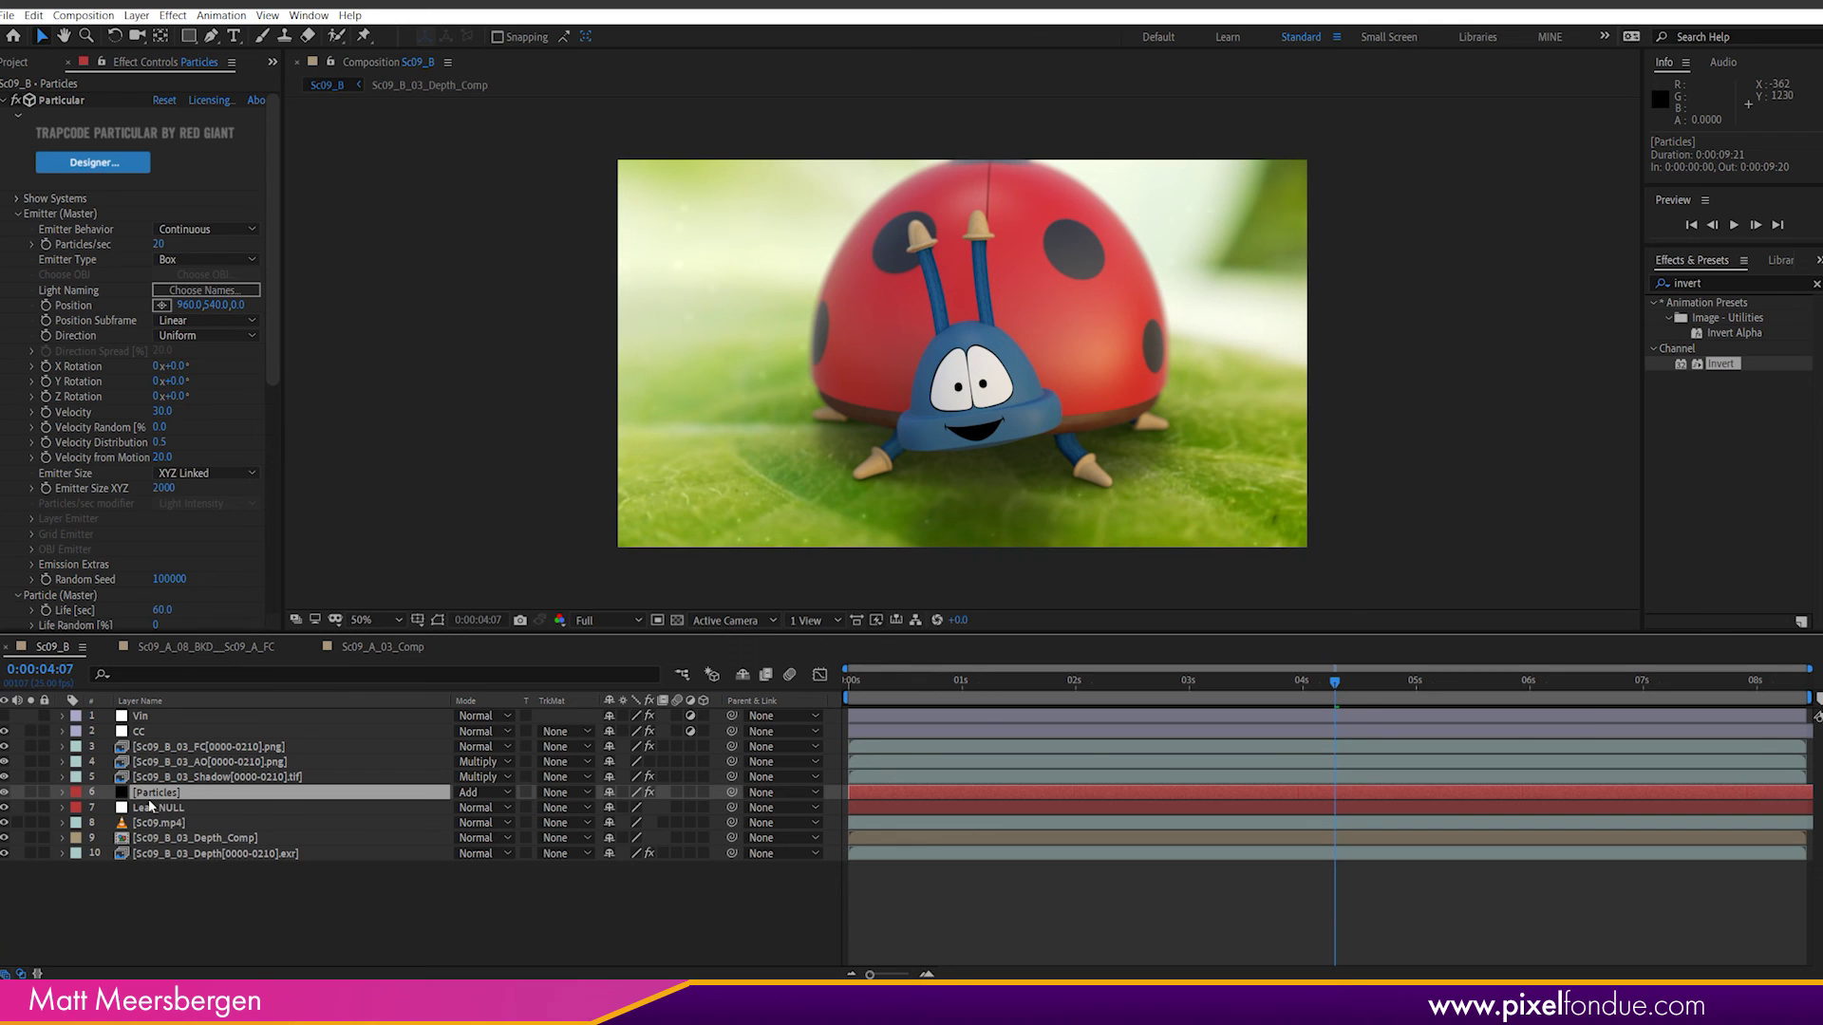